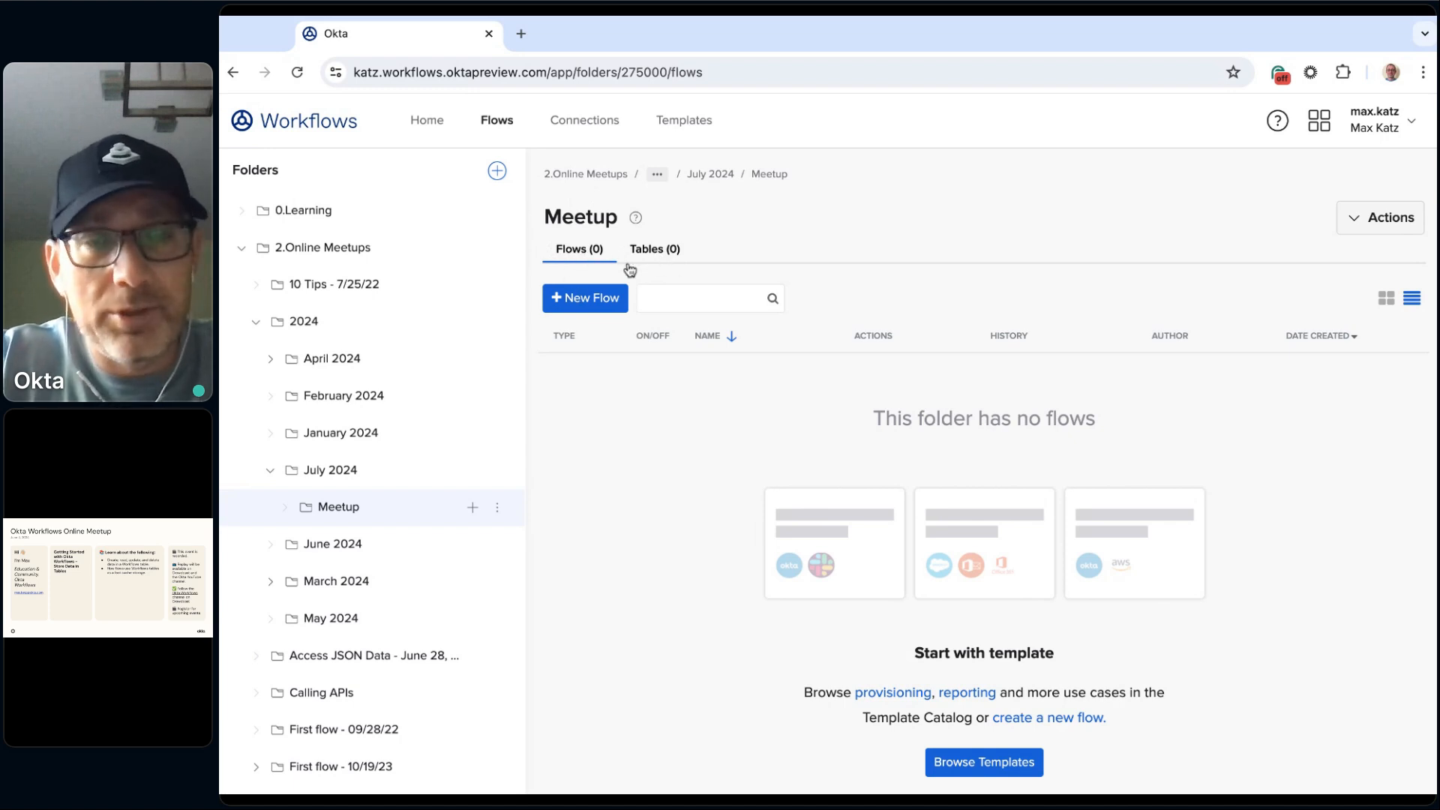
Step: Create a new table in the Meetup folder named "Shopping table" with the description "A shopping table"
click(657, 249)
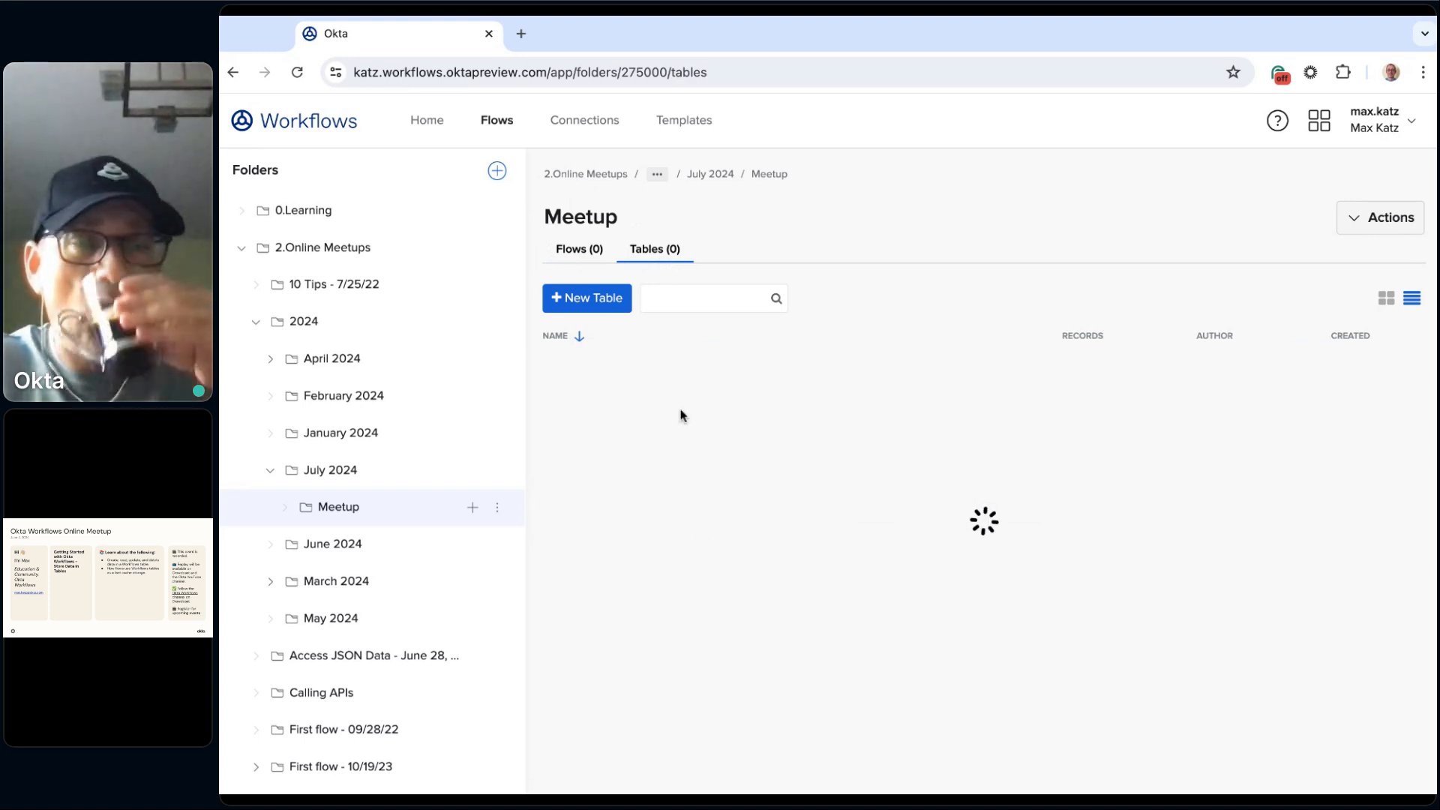
click(592, 297)
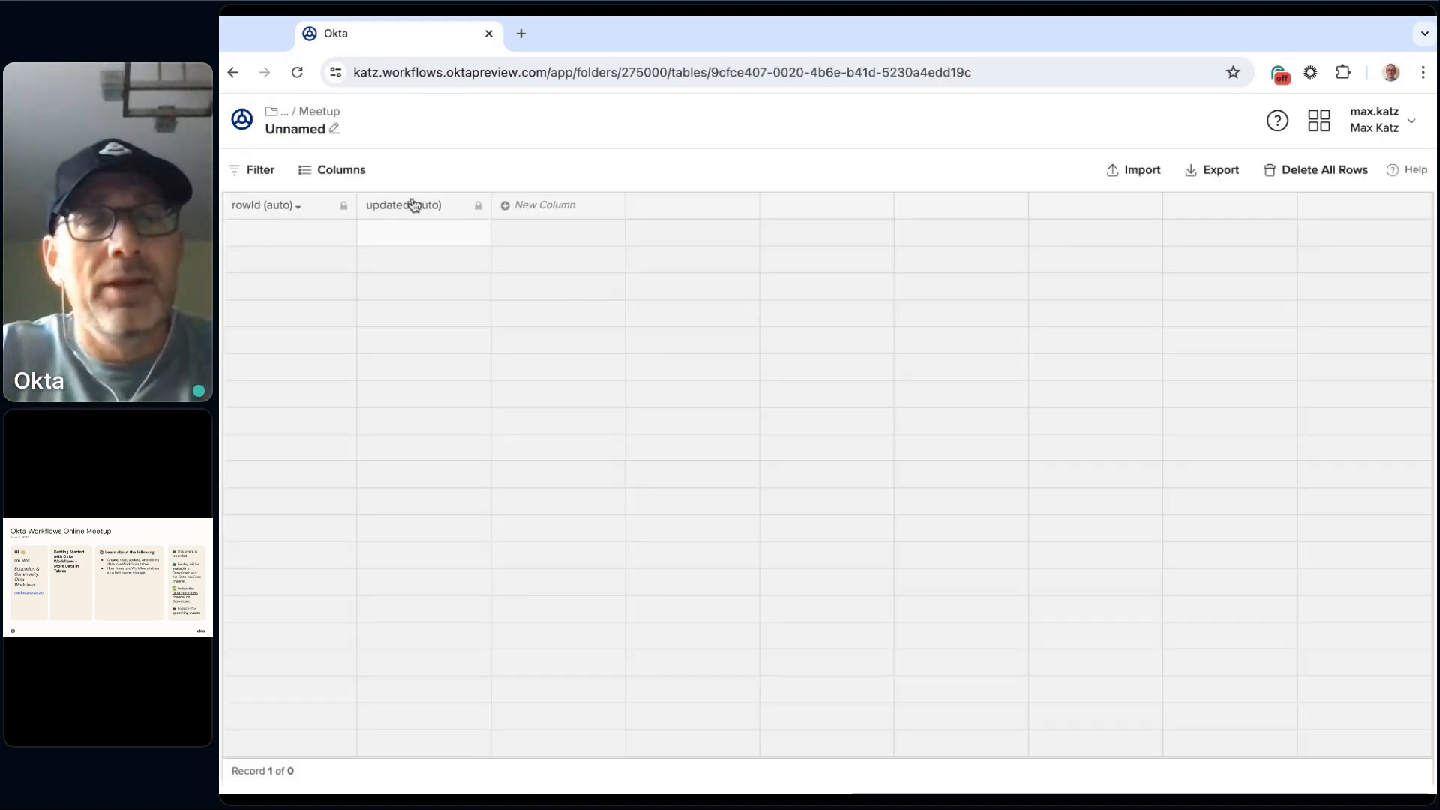
click(305, 133)
text(Shopp)
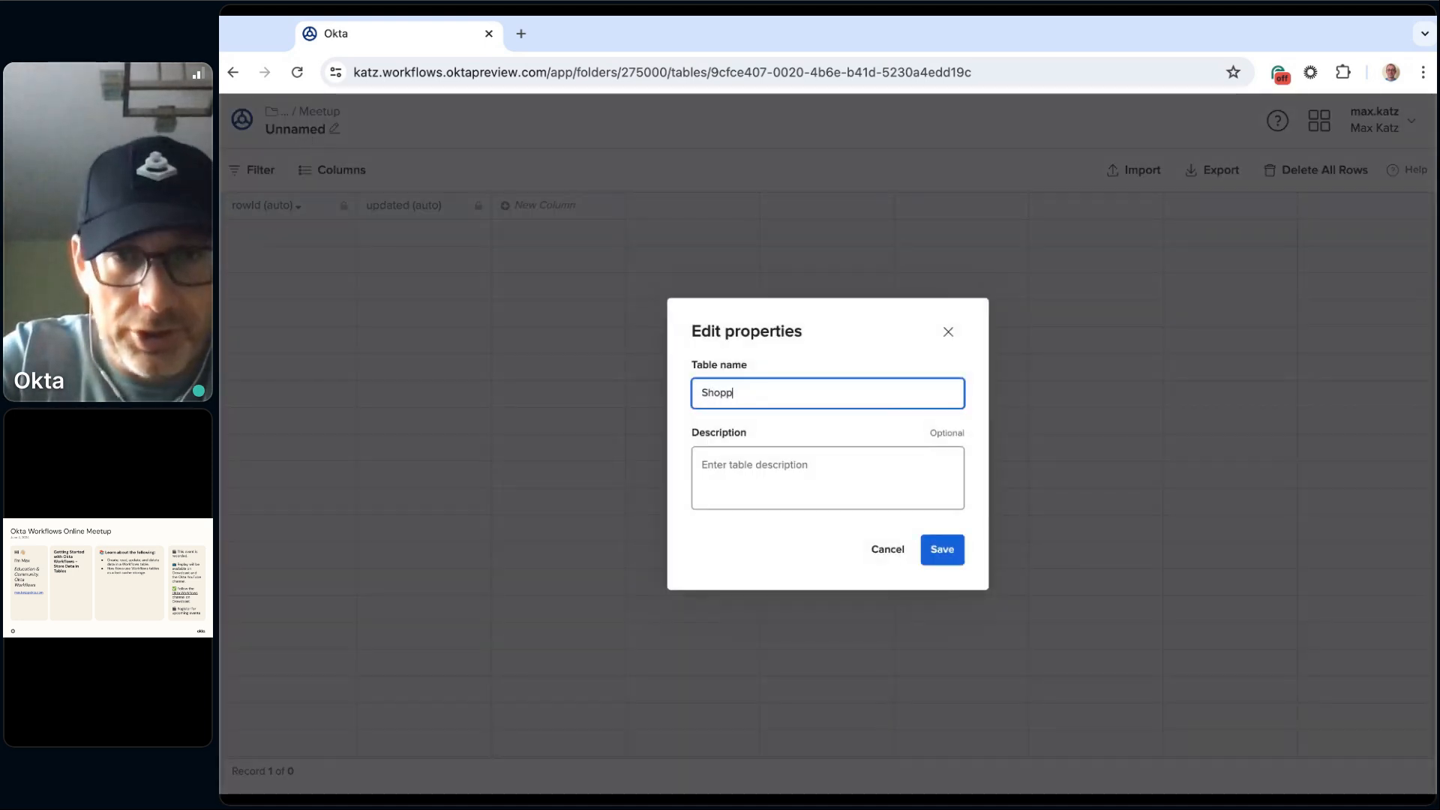
text(ing table)
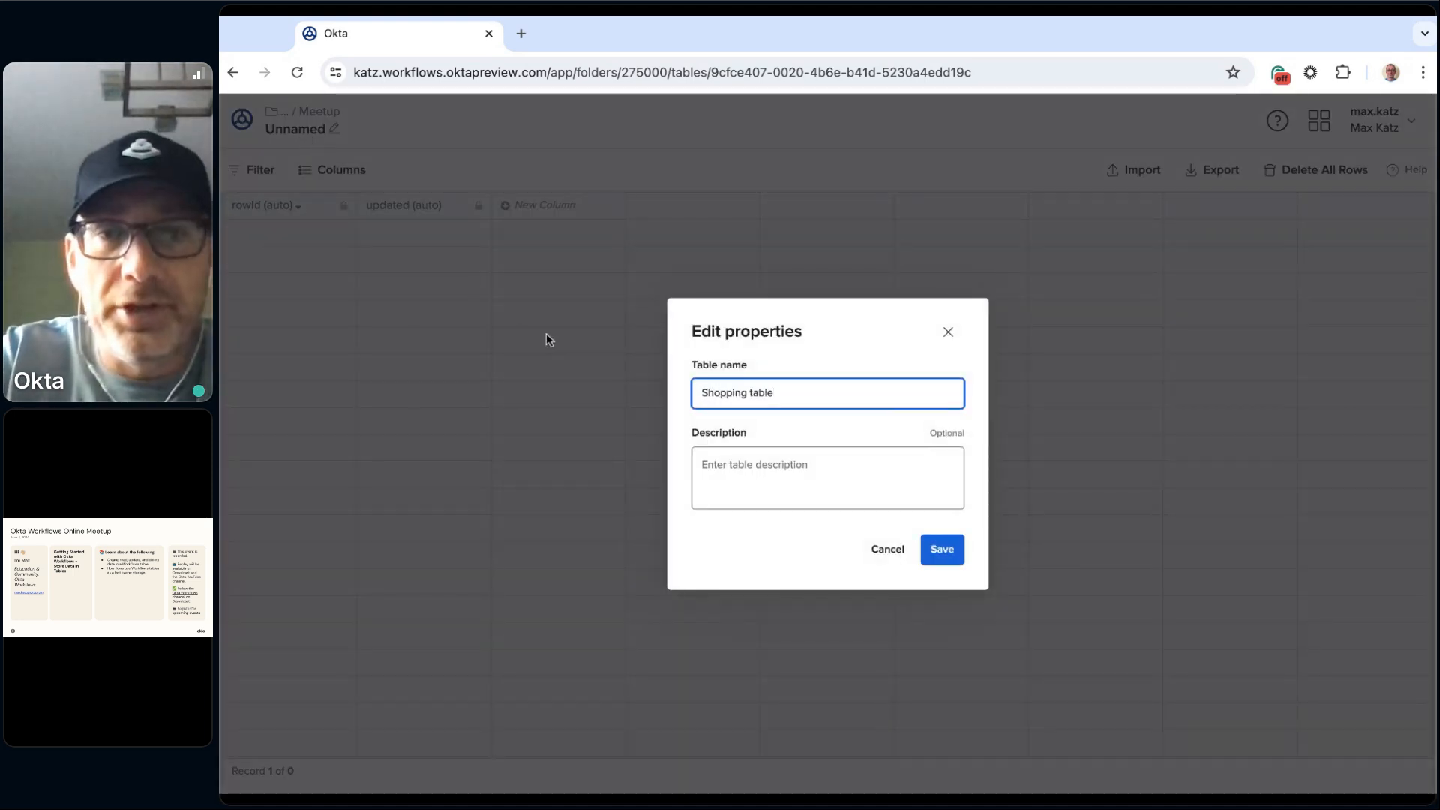
click(733, 487)
text(A)
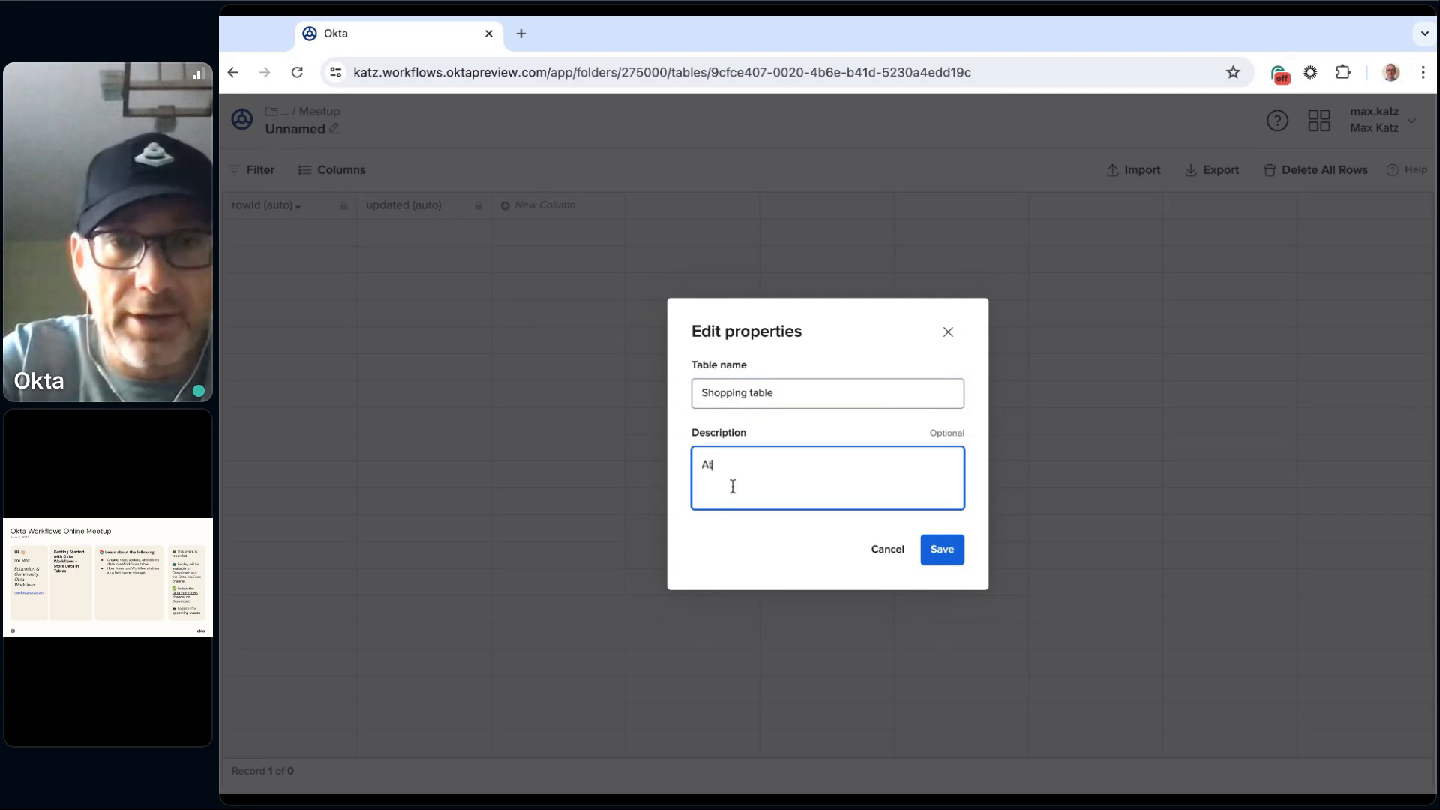
text(t ta)
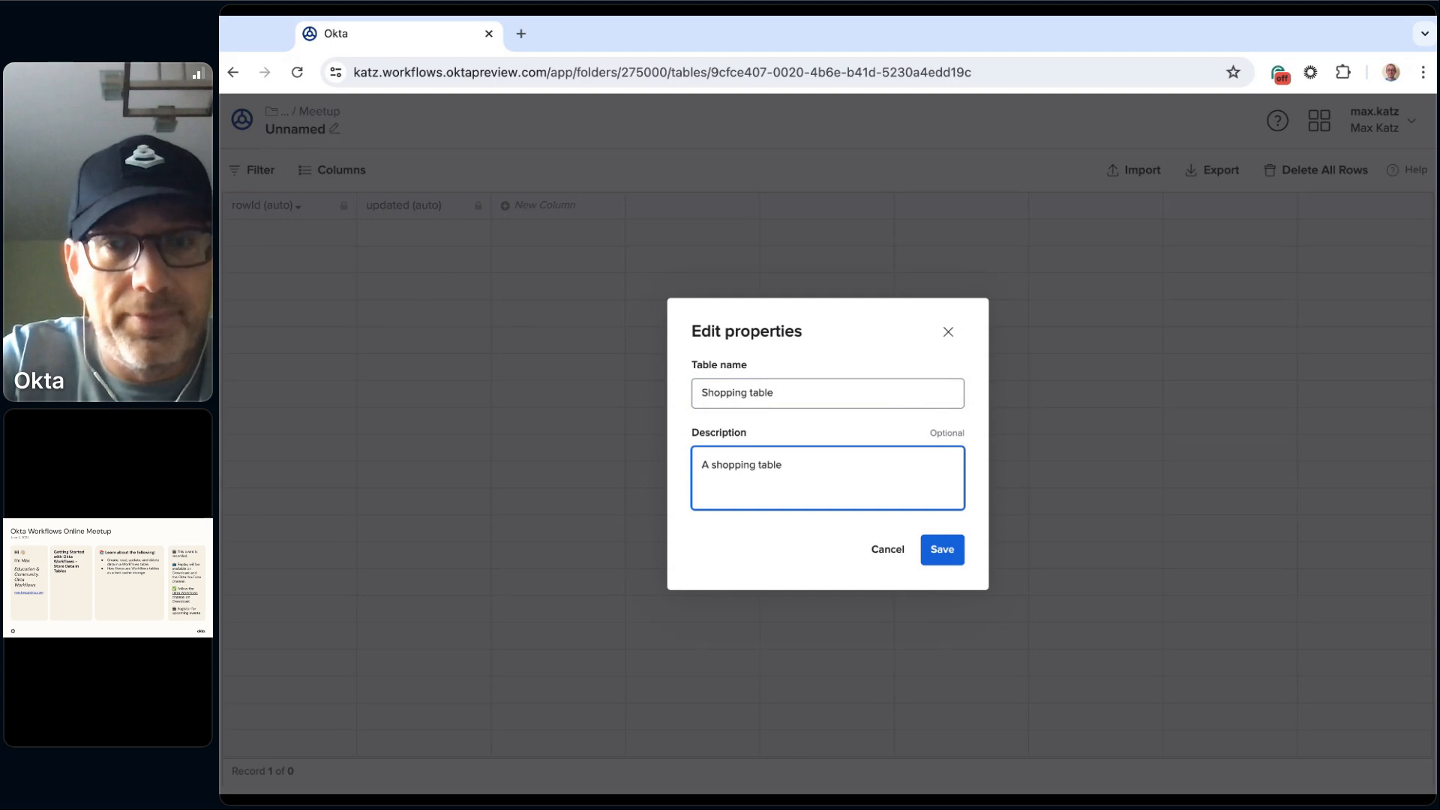
click(947, 552)
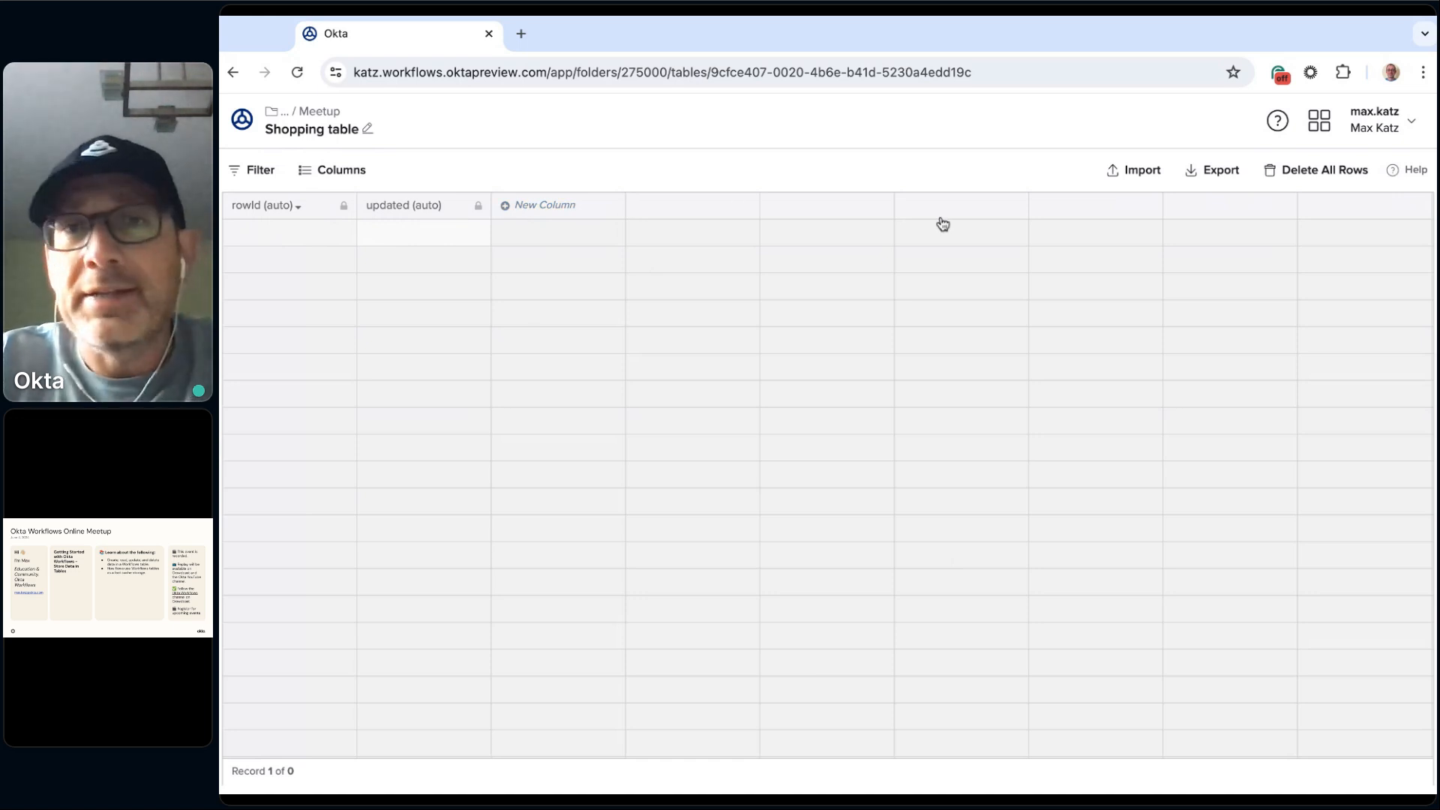
Step: Add a text column named Product to the Shopping table
click(533, 205)
text(Product)
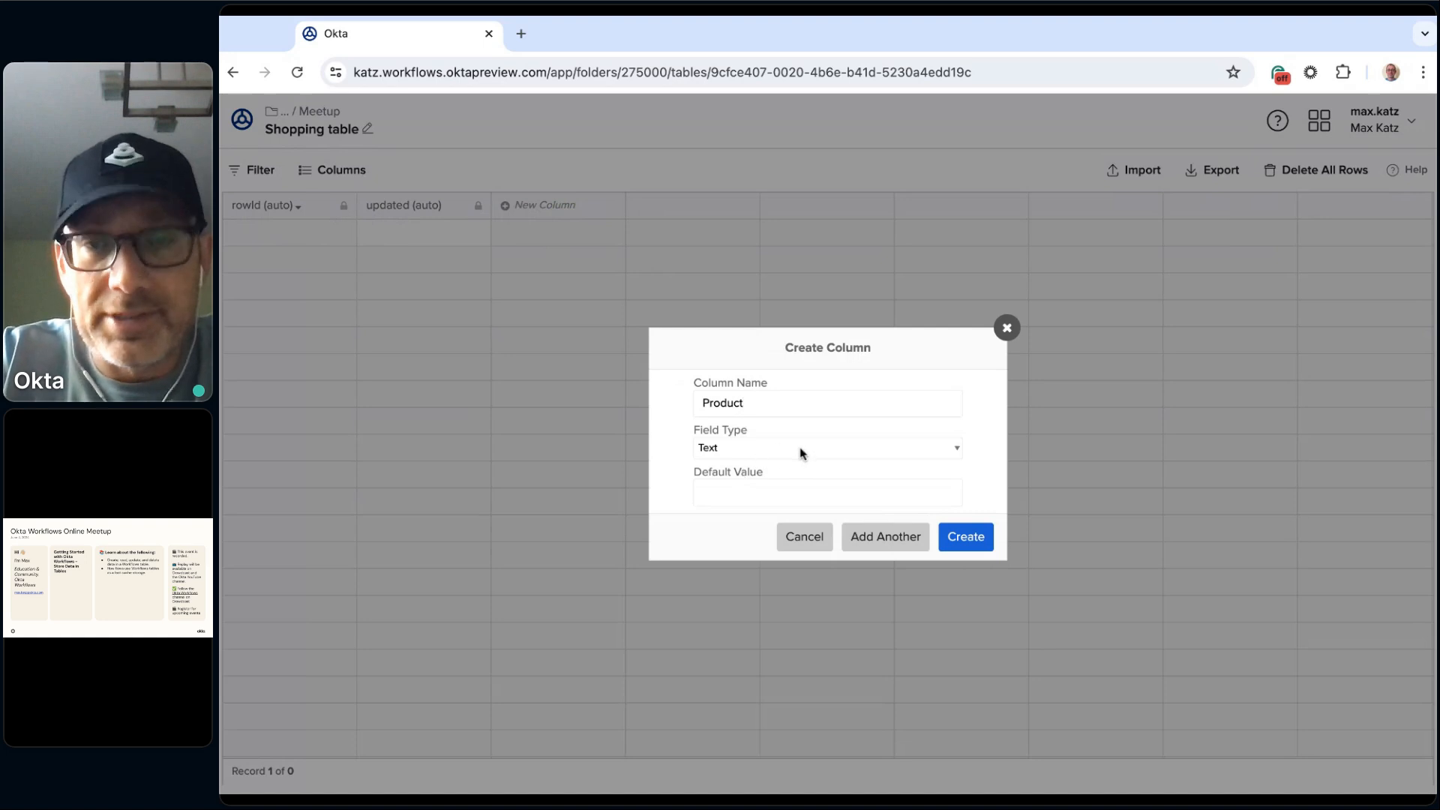
click(962, 548)
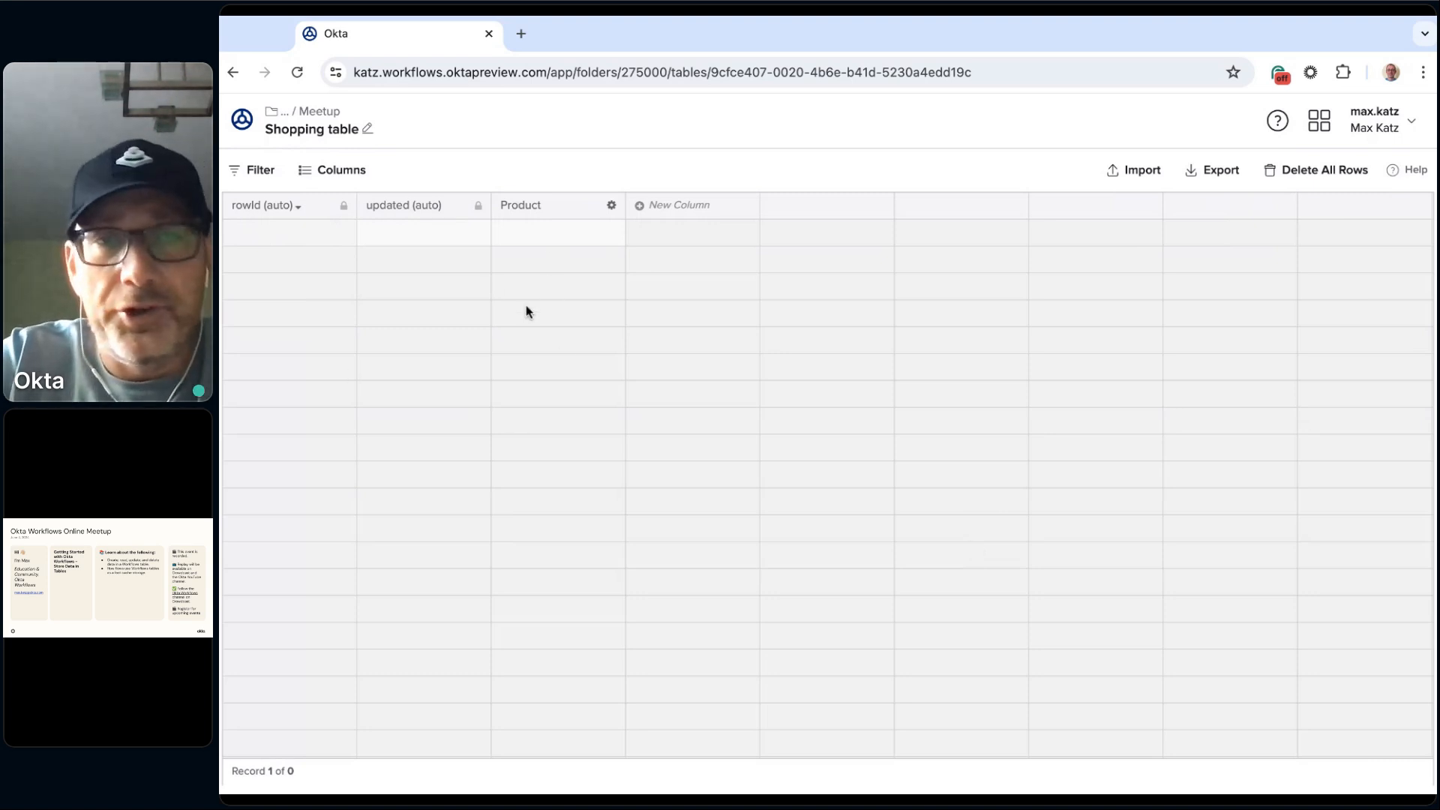
Step: Add a record to the Shopping table with Apples as its Product value
click(557, 237)
text(Apples)
click(391, 258)
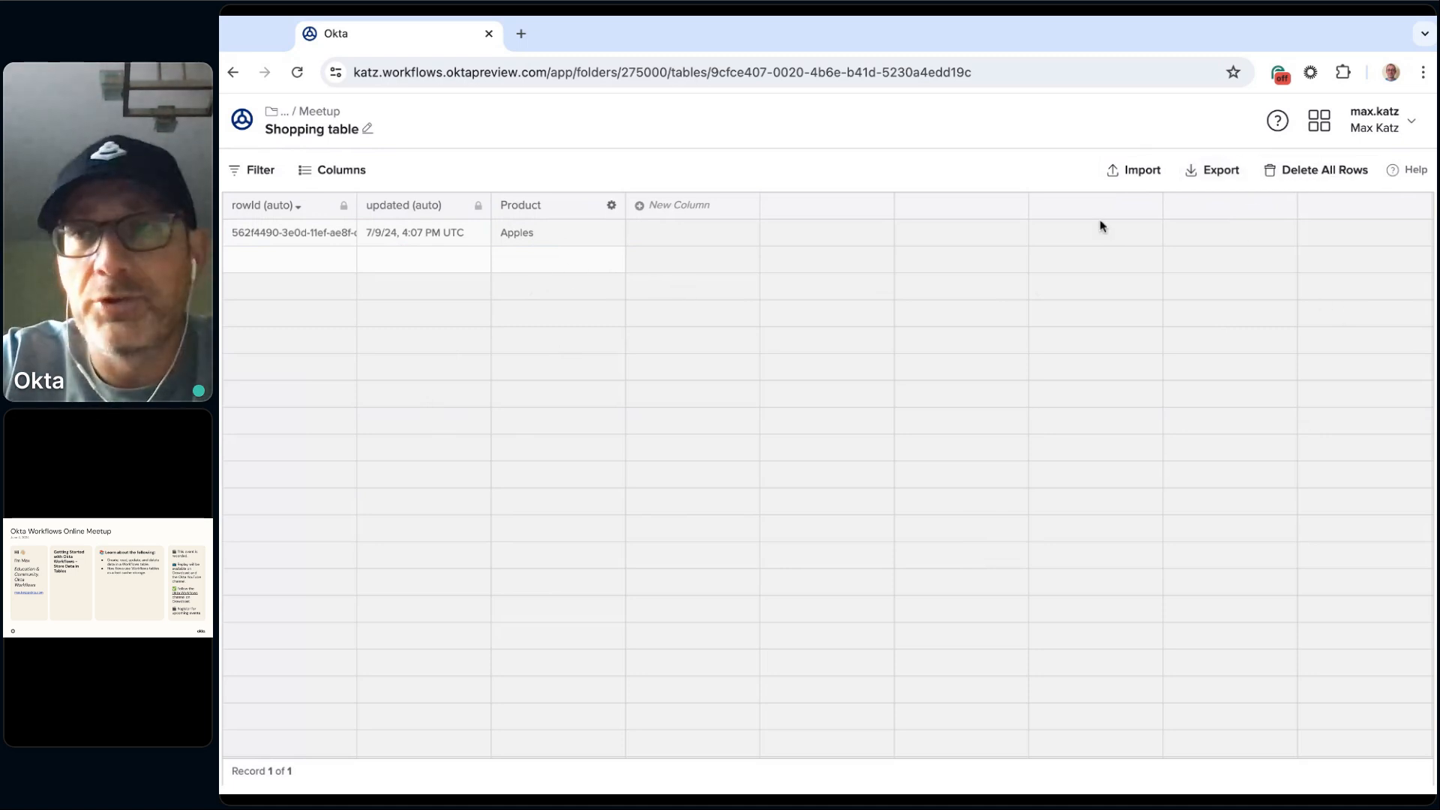
Step: Delete all rows from the Shopping table and dismiss the confirmation
click(1303, 174)
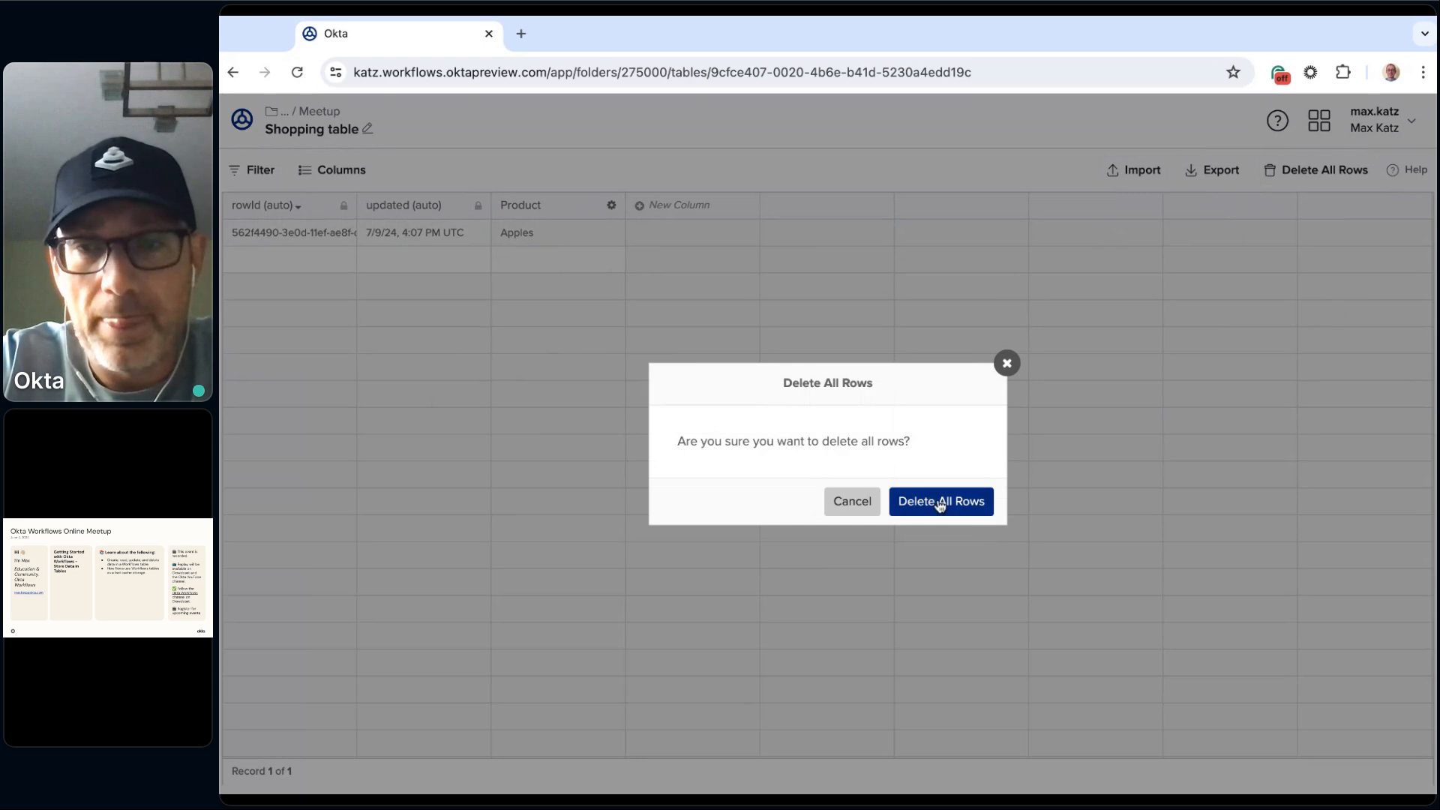
click(940, 502)
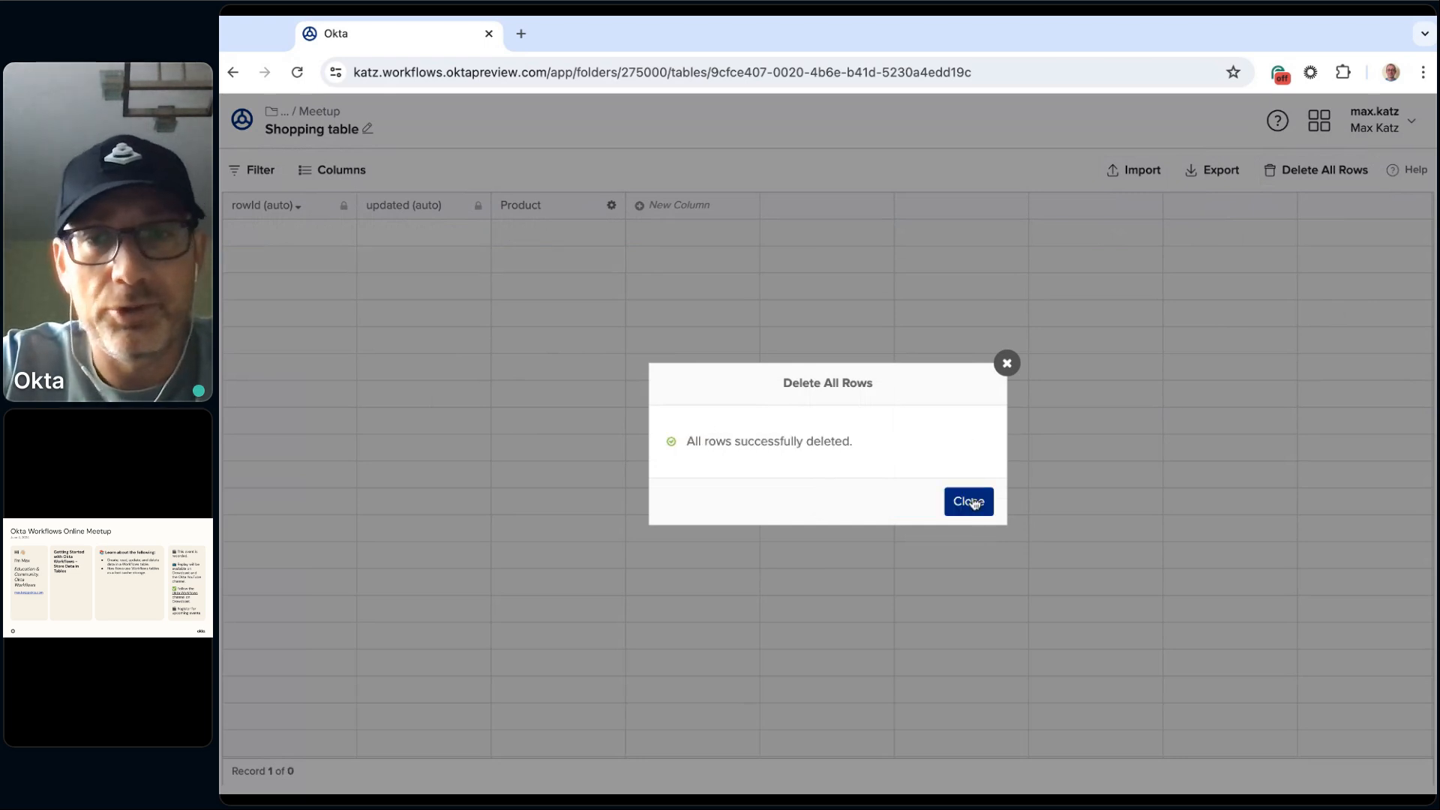
click(974, 504)
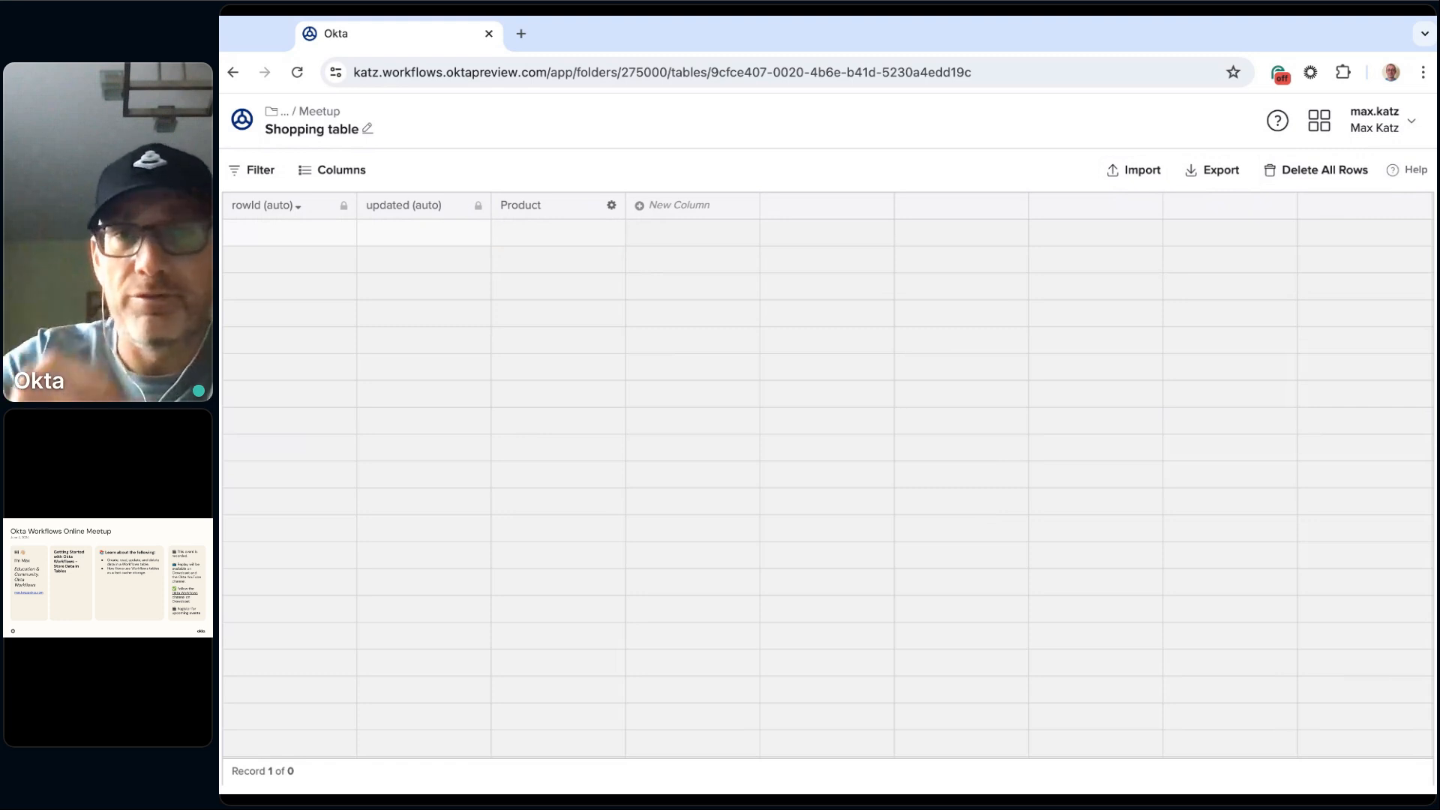
Step: Create a new flow in the Meetup folder named "Create" with saving of all data that passes through it enabled
click(321, 114)
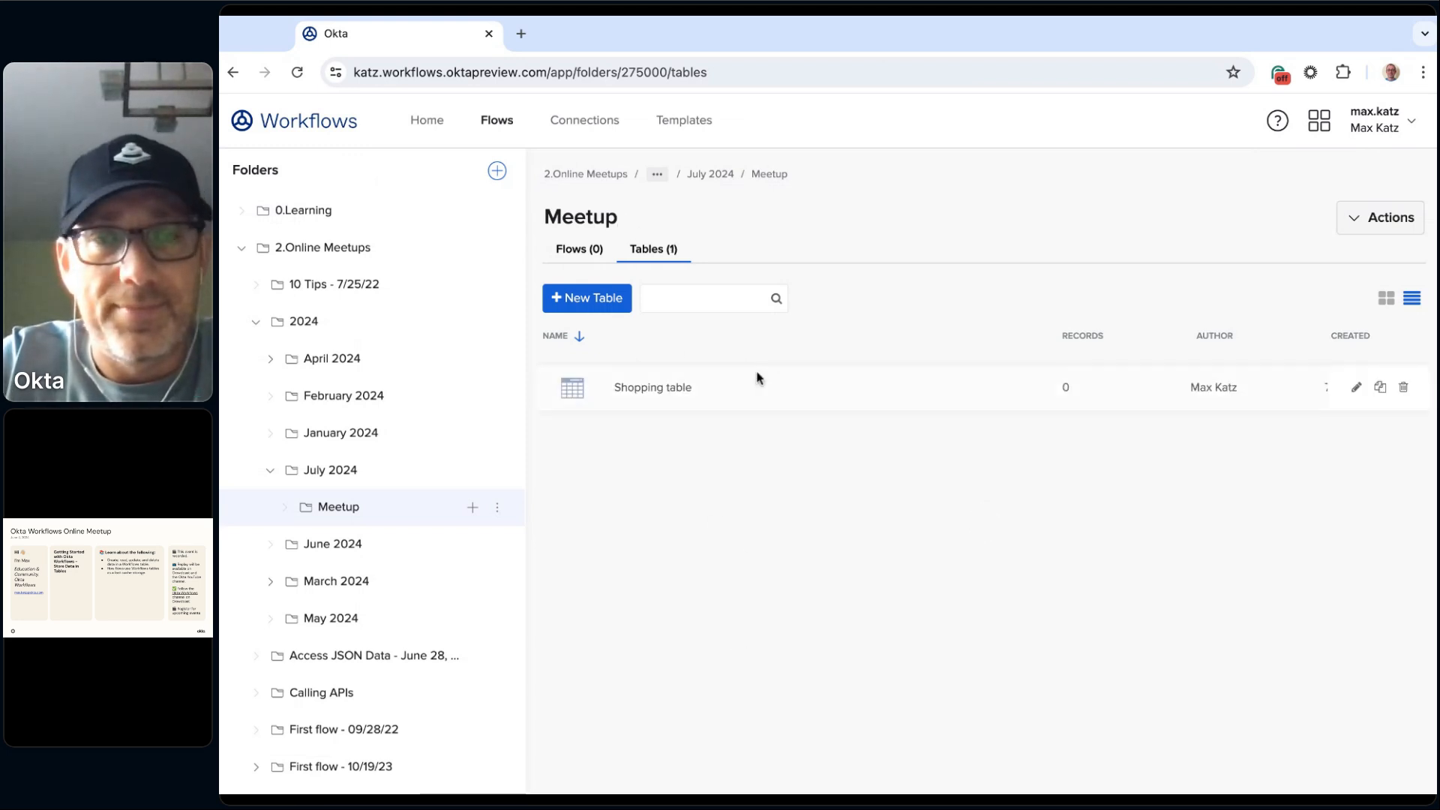
click(578, 255)
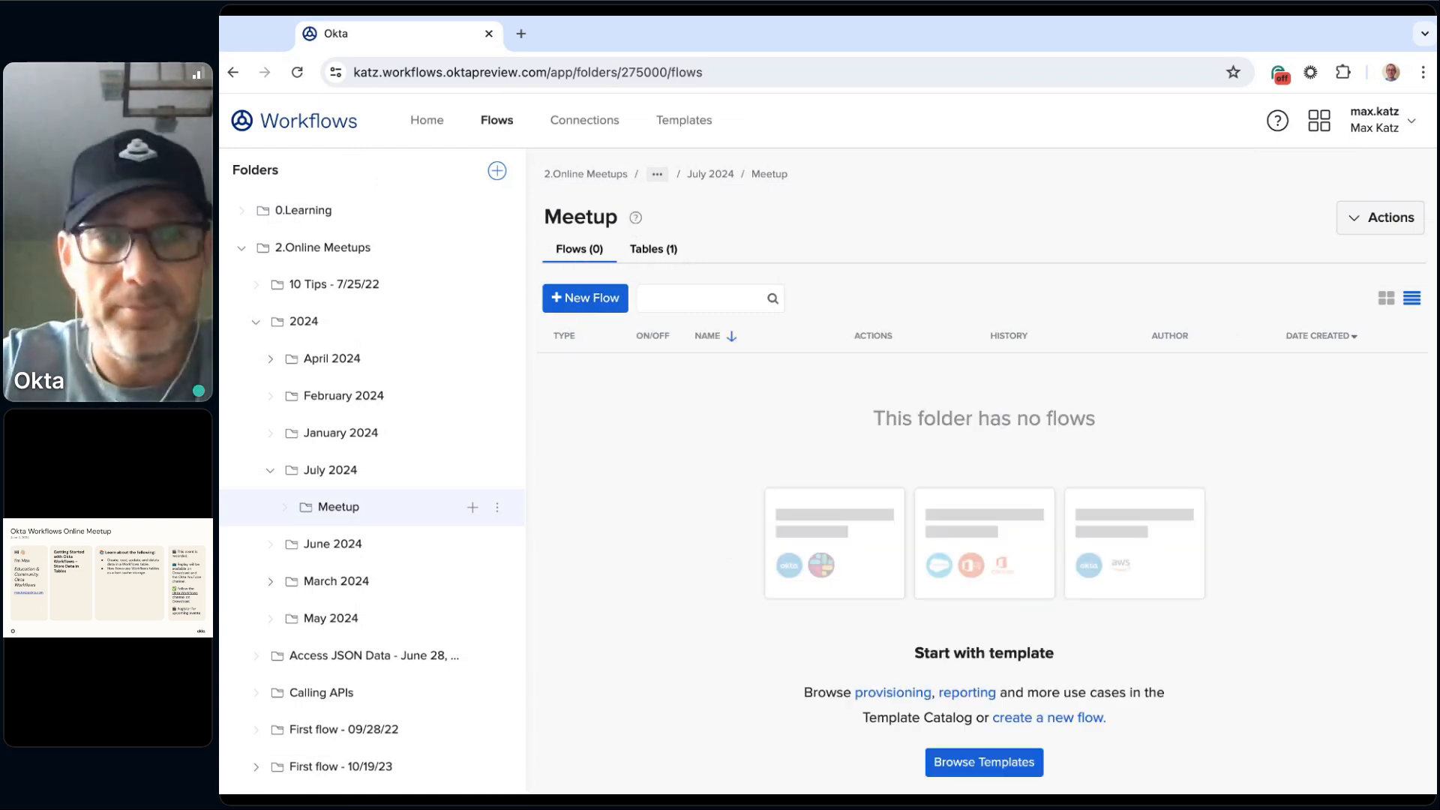
click(593, 302)
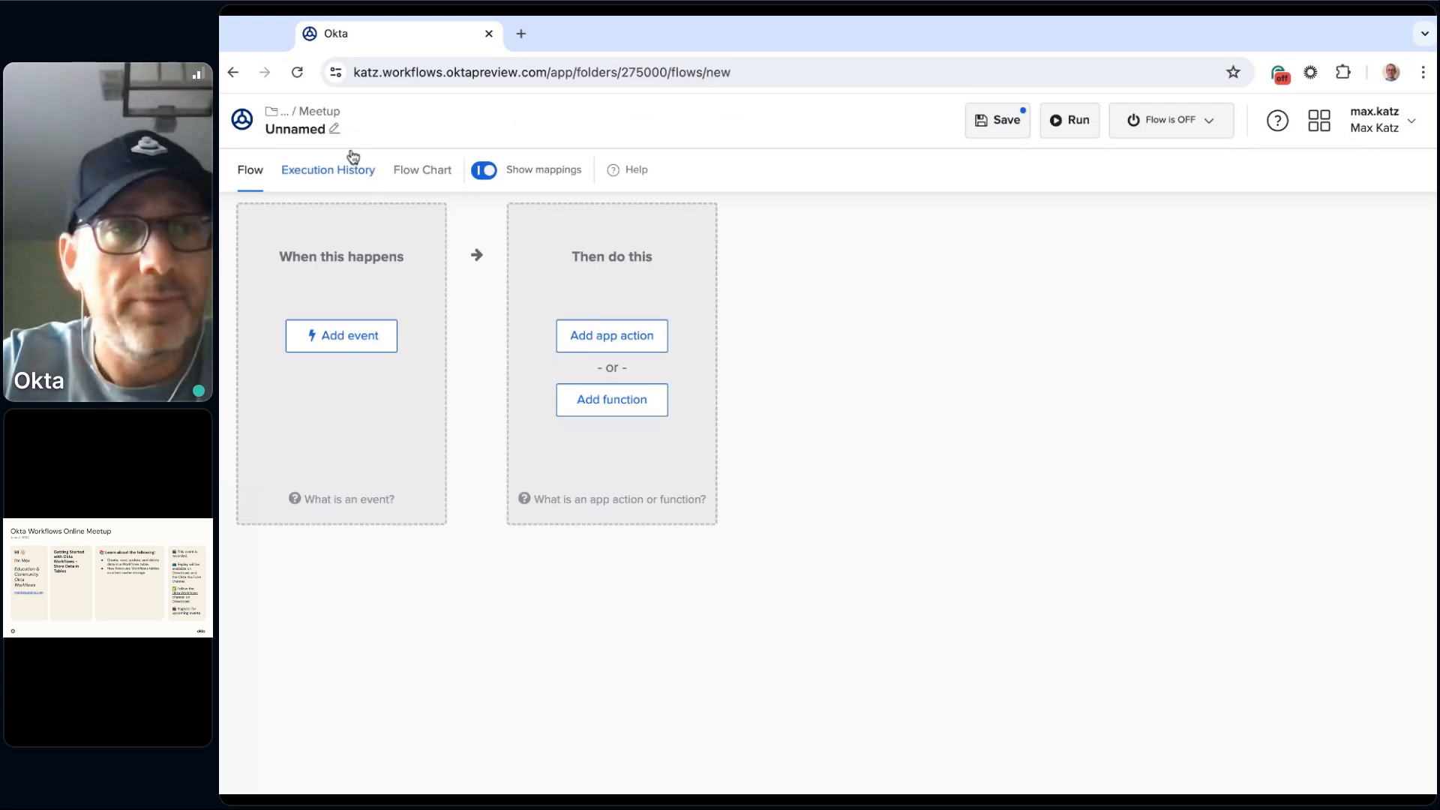
click(304, 136)
text(Create)
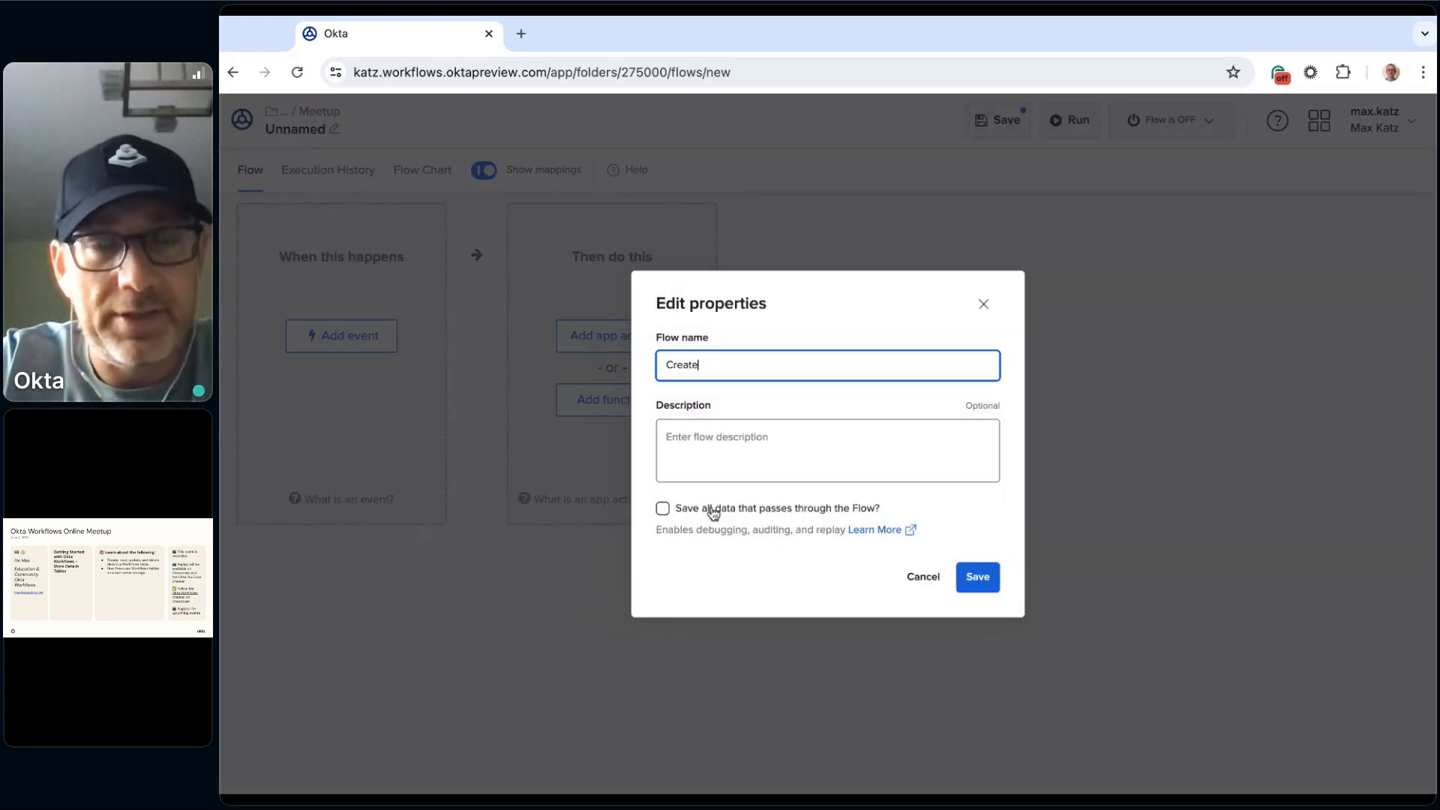
click(751, 514)
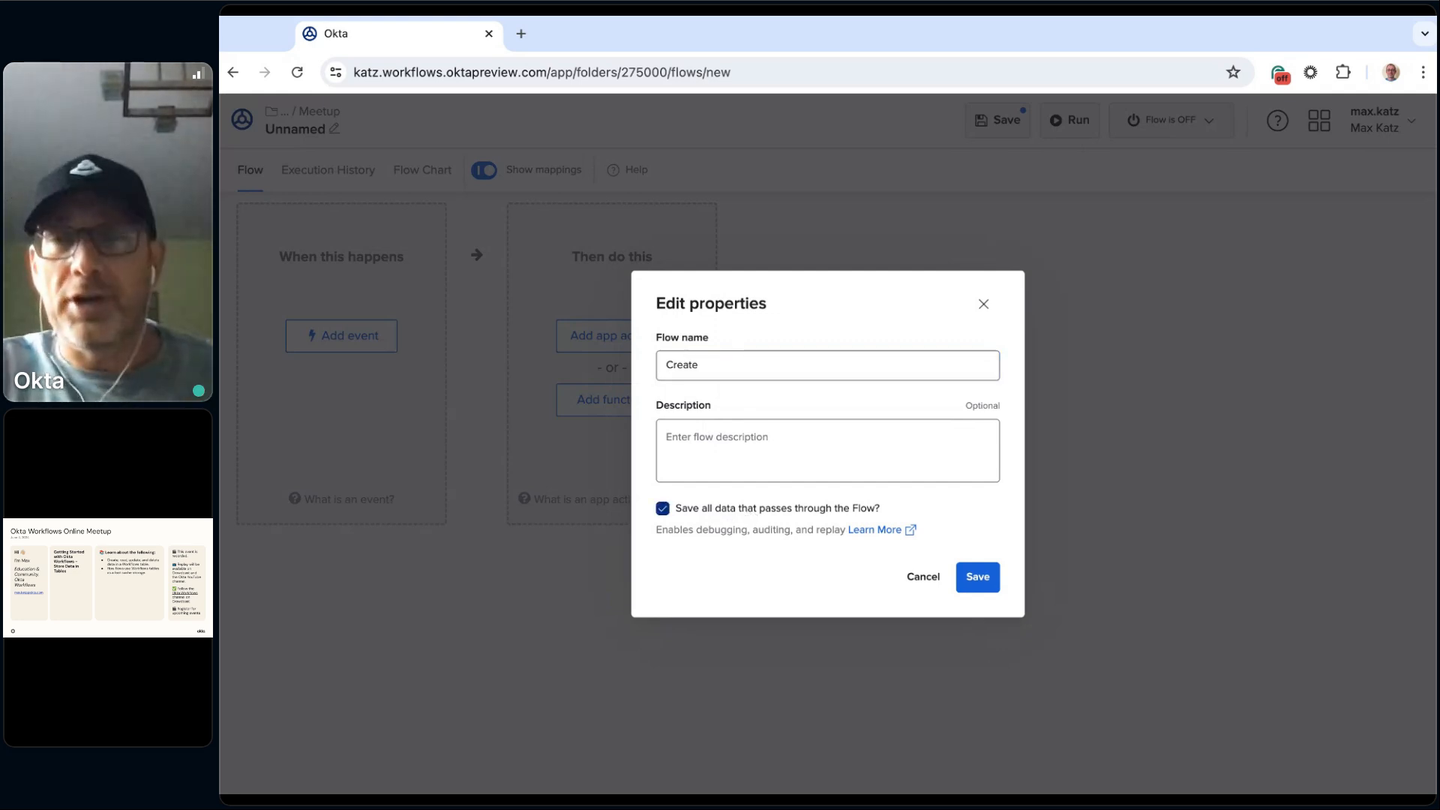
click(978, 578)
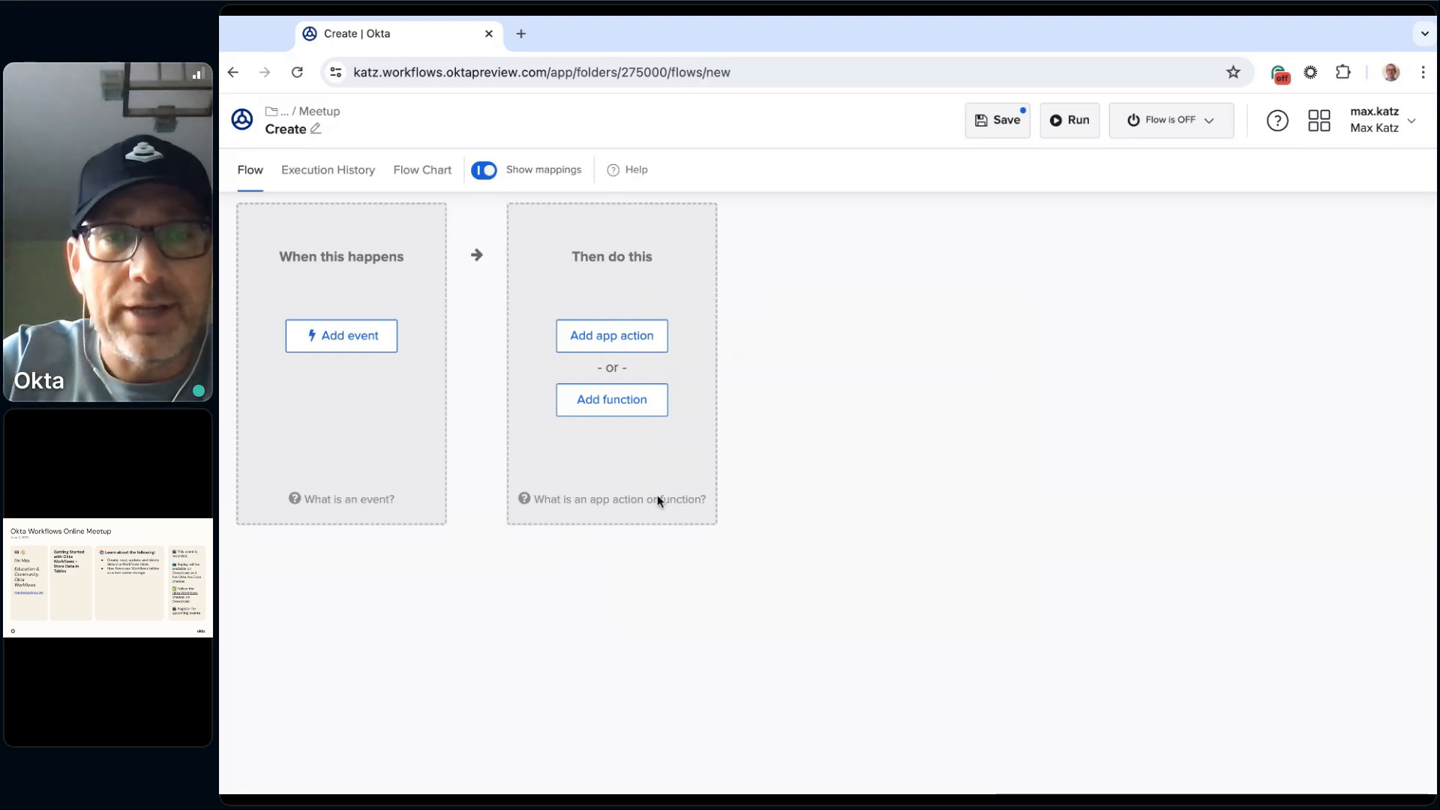
Step: Add a List Construct function card as the first action of the flow
click(629, 408)
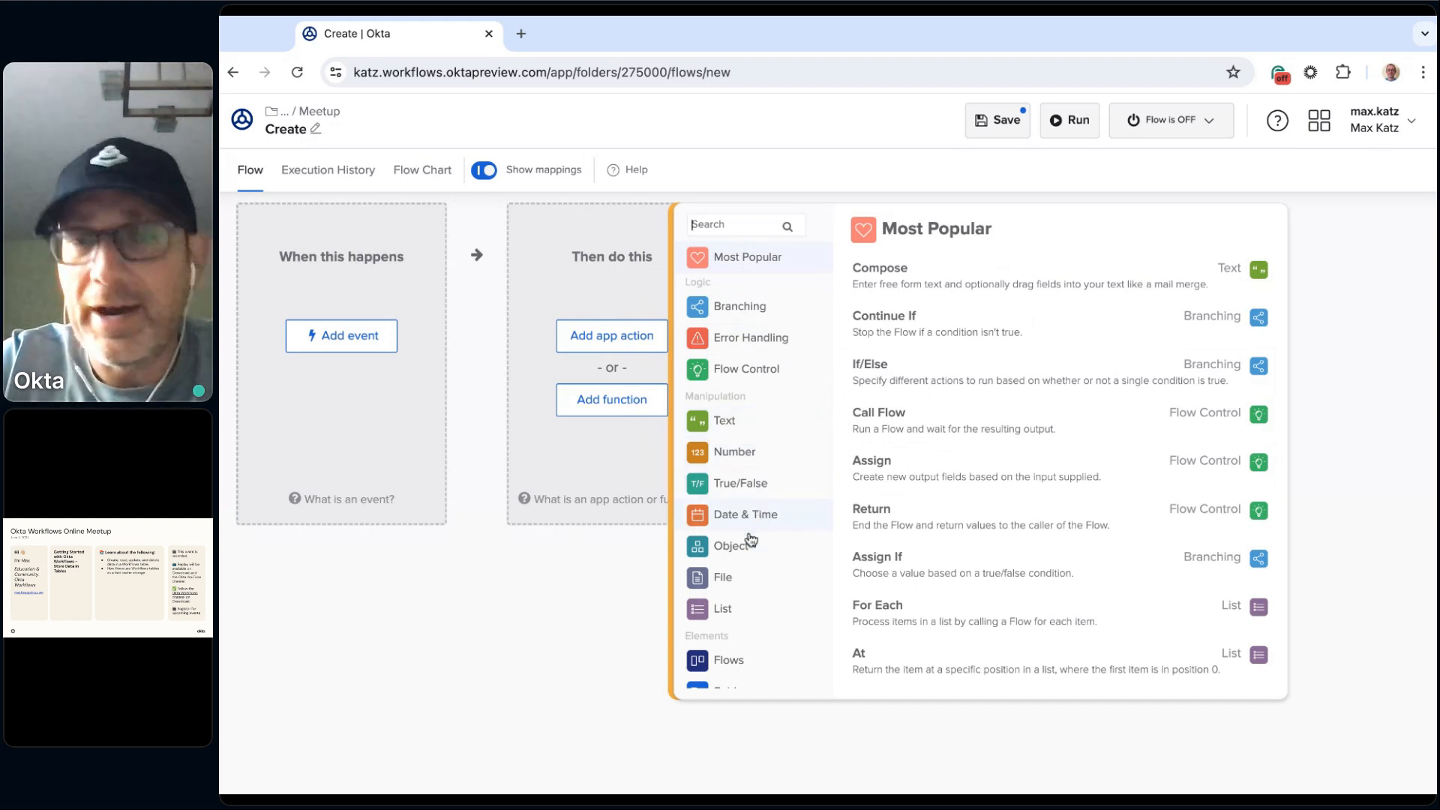
click(743, 608)
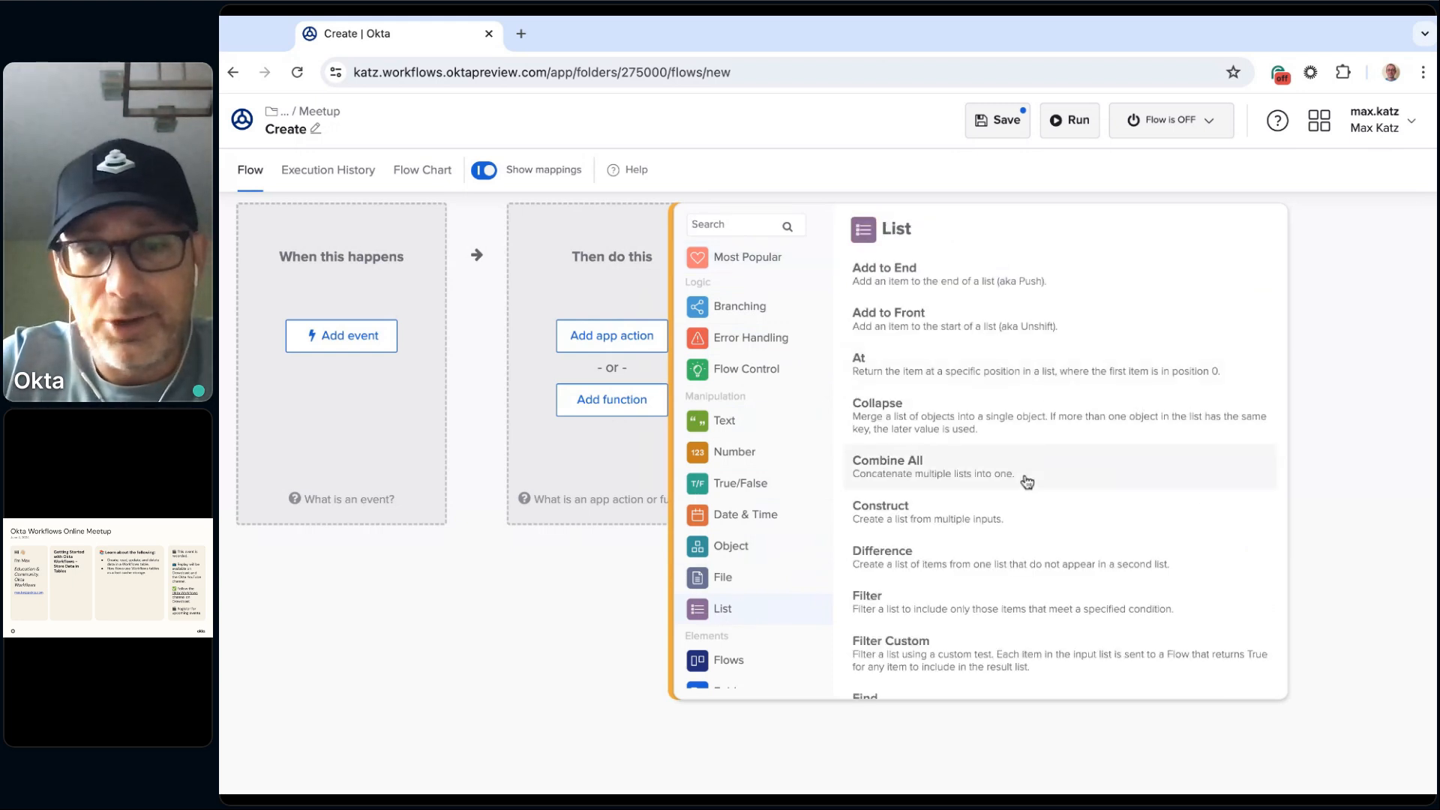
scroll(1027, 481, down, 1)
scroll(1024, 482, up, 1)
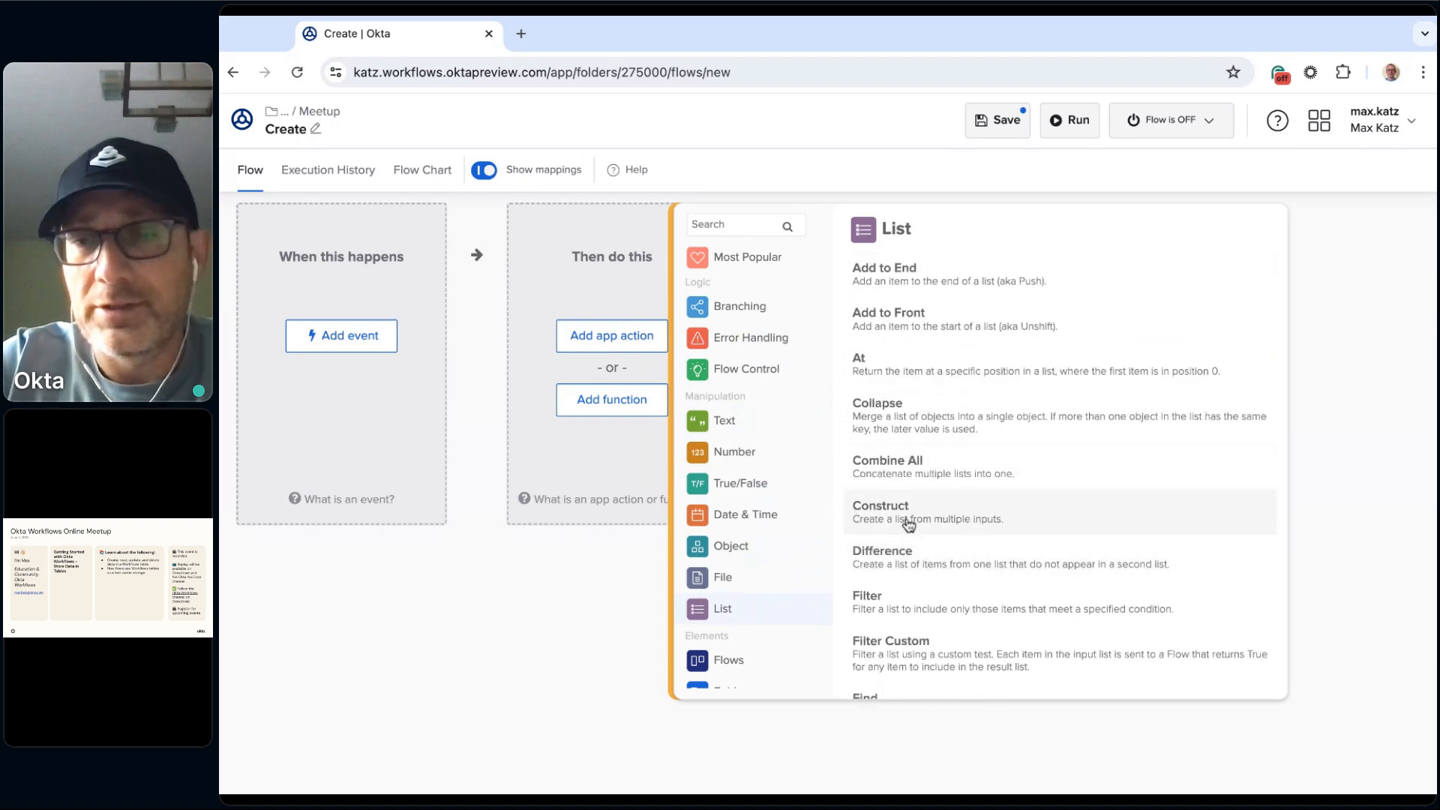
click(949, 517)
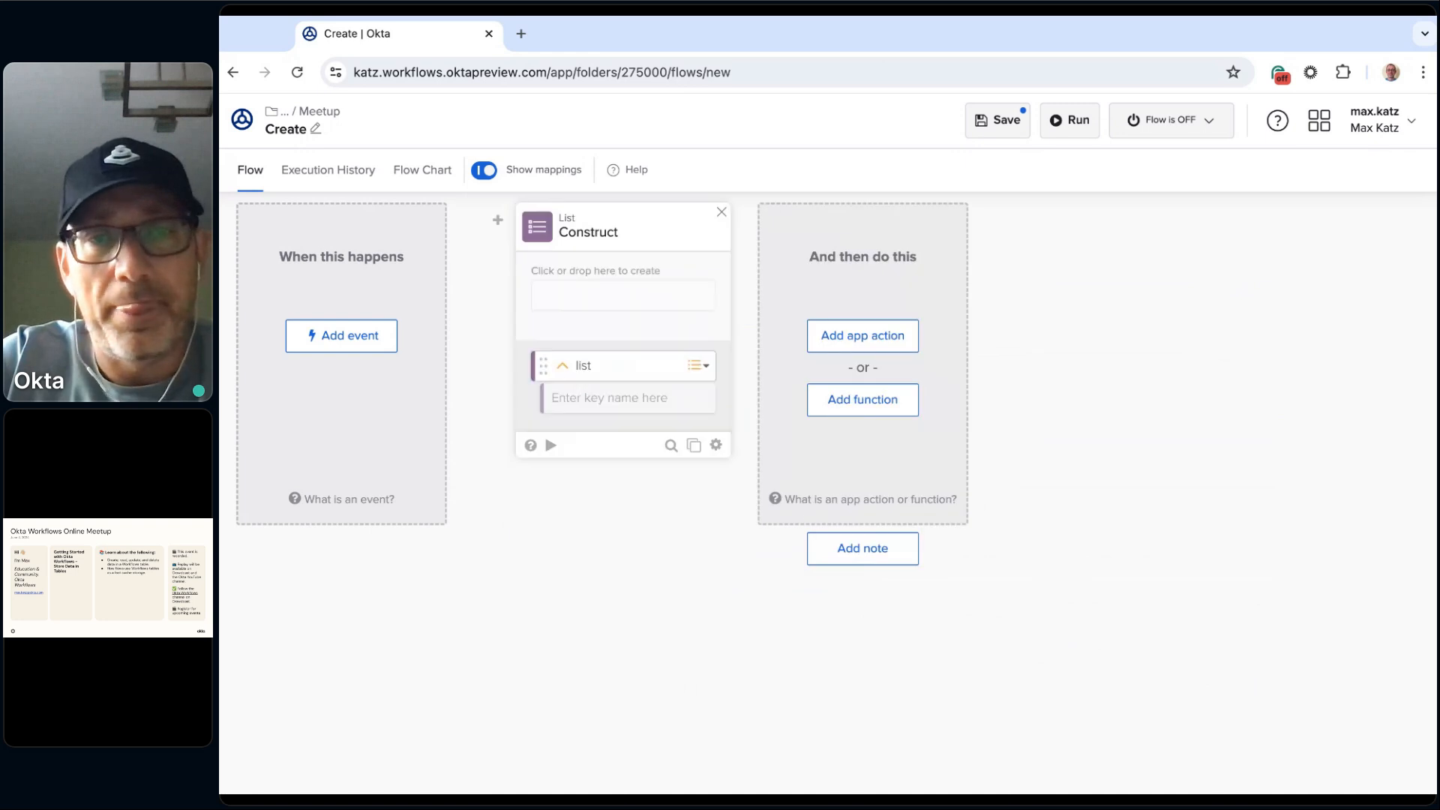
Step: Fill the Construct card with four text items: Cheese, Milk, Eggs and Bread
click(577, 298)
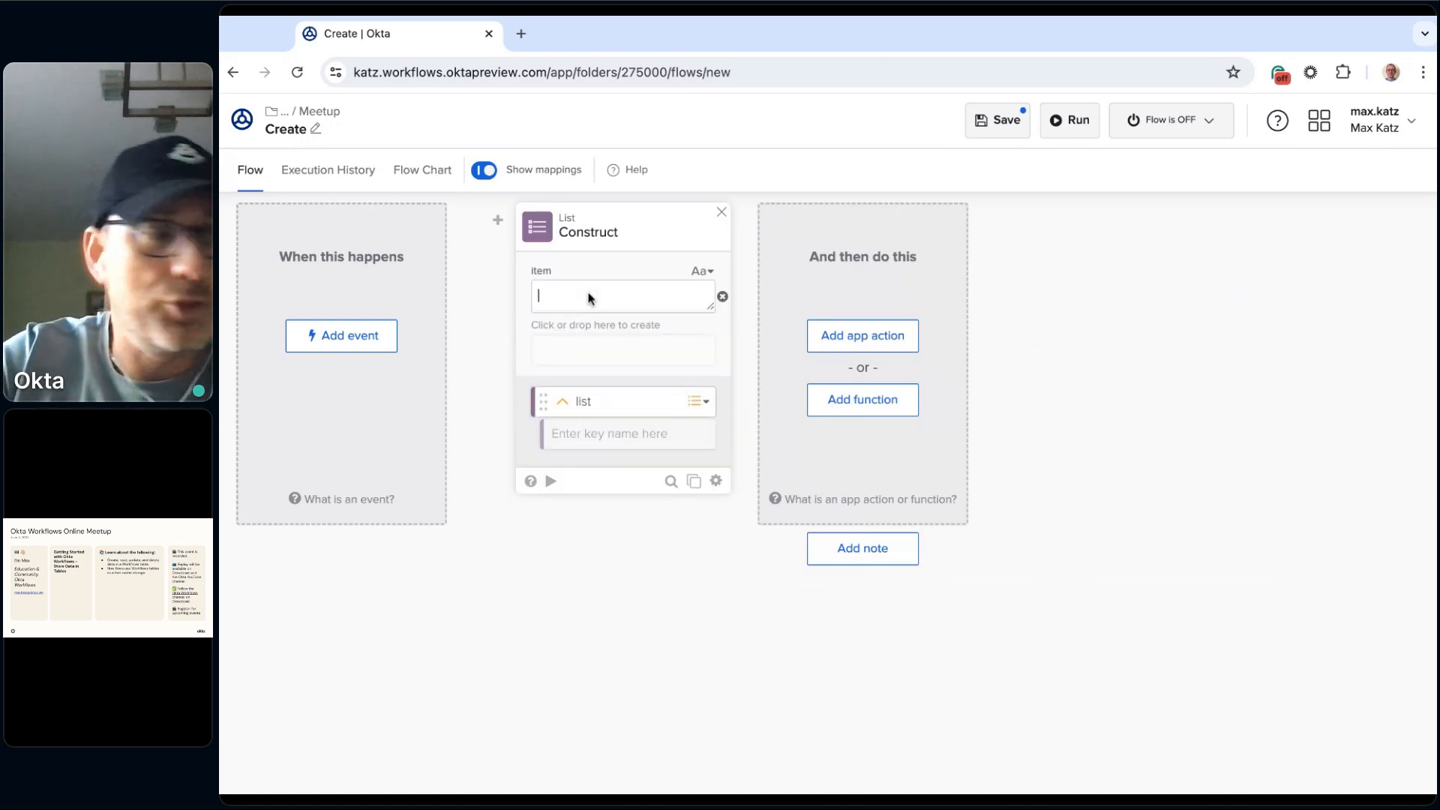
text(Chee)
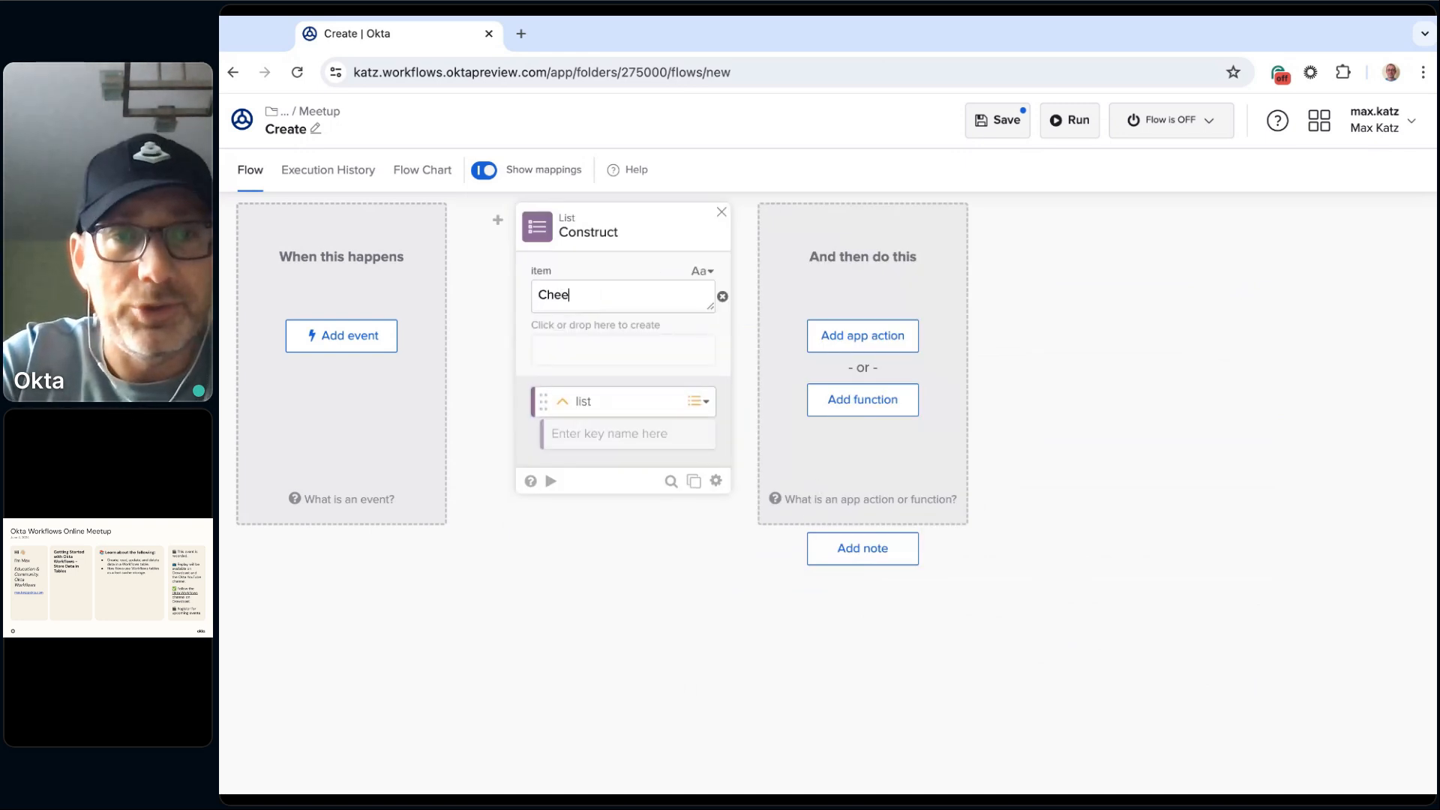
text(se)
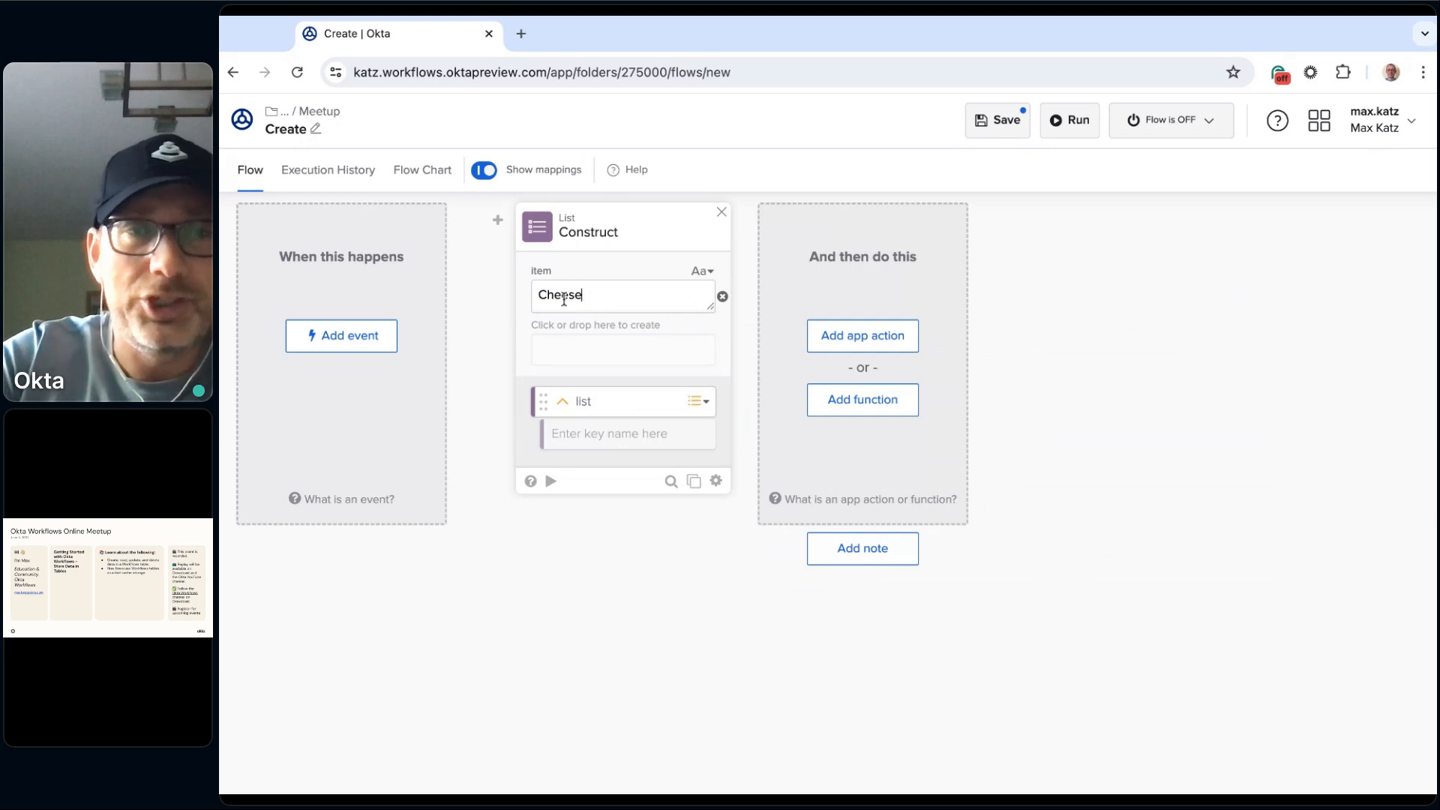
click(561, 362)
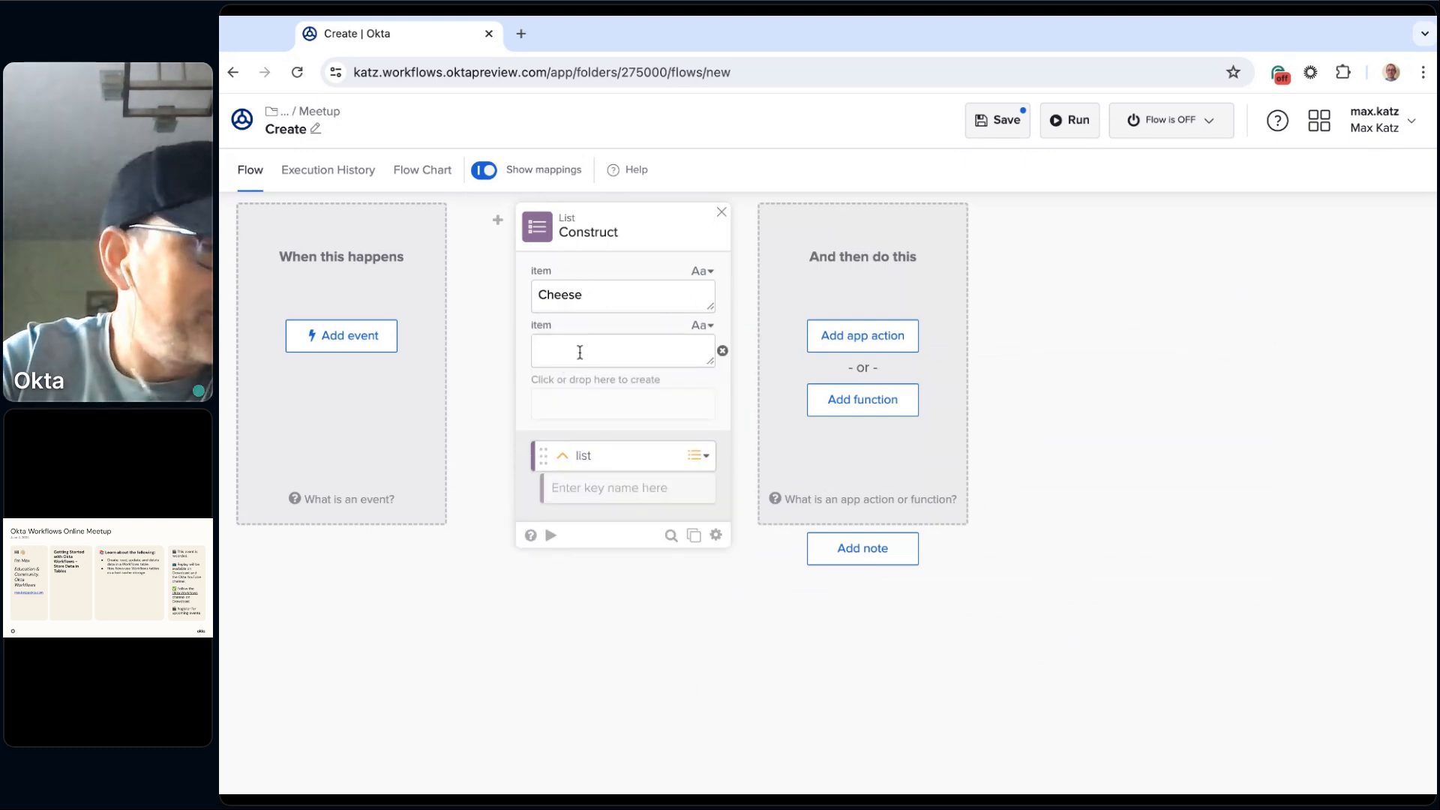
text(Milk)
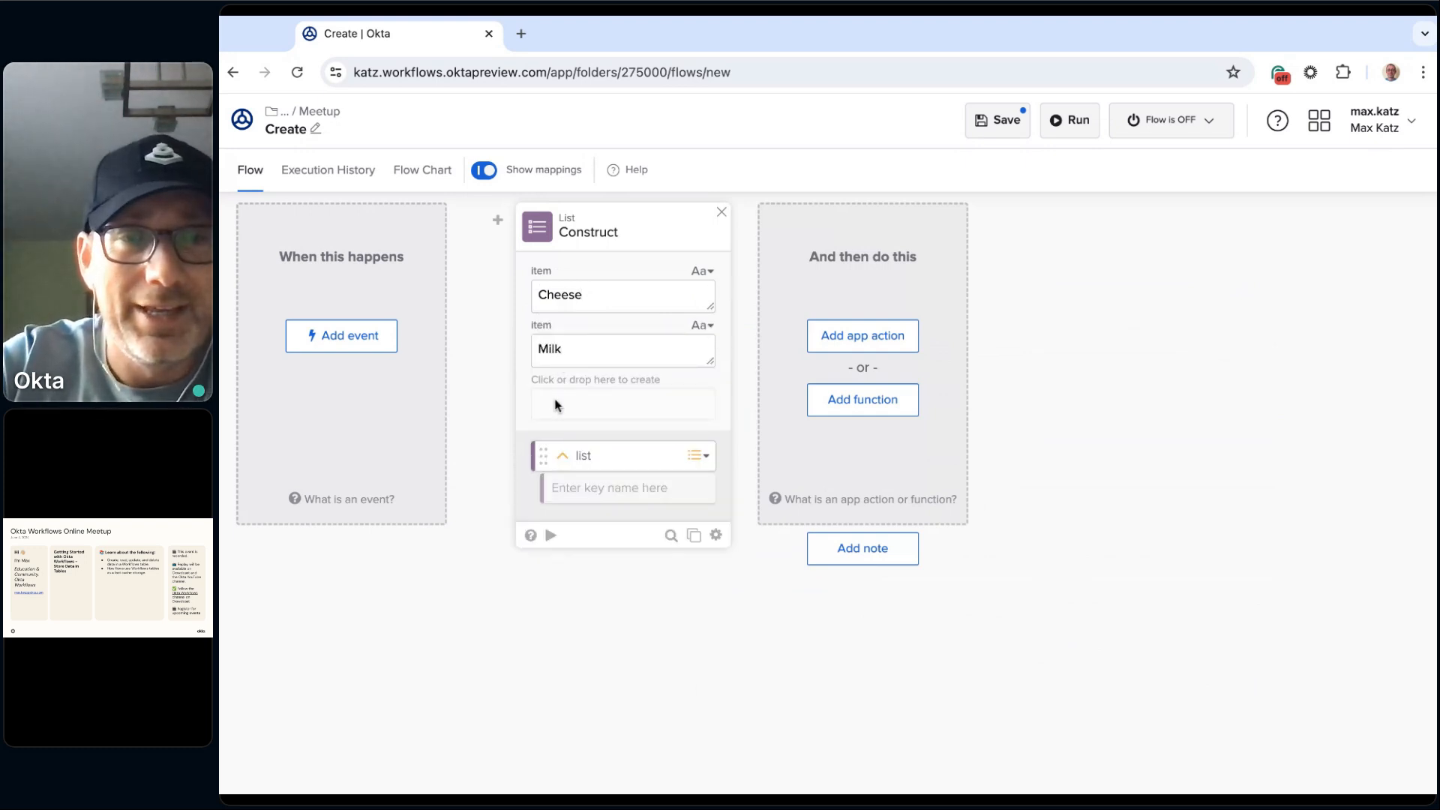
click(555, 403)
text(Eggs)
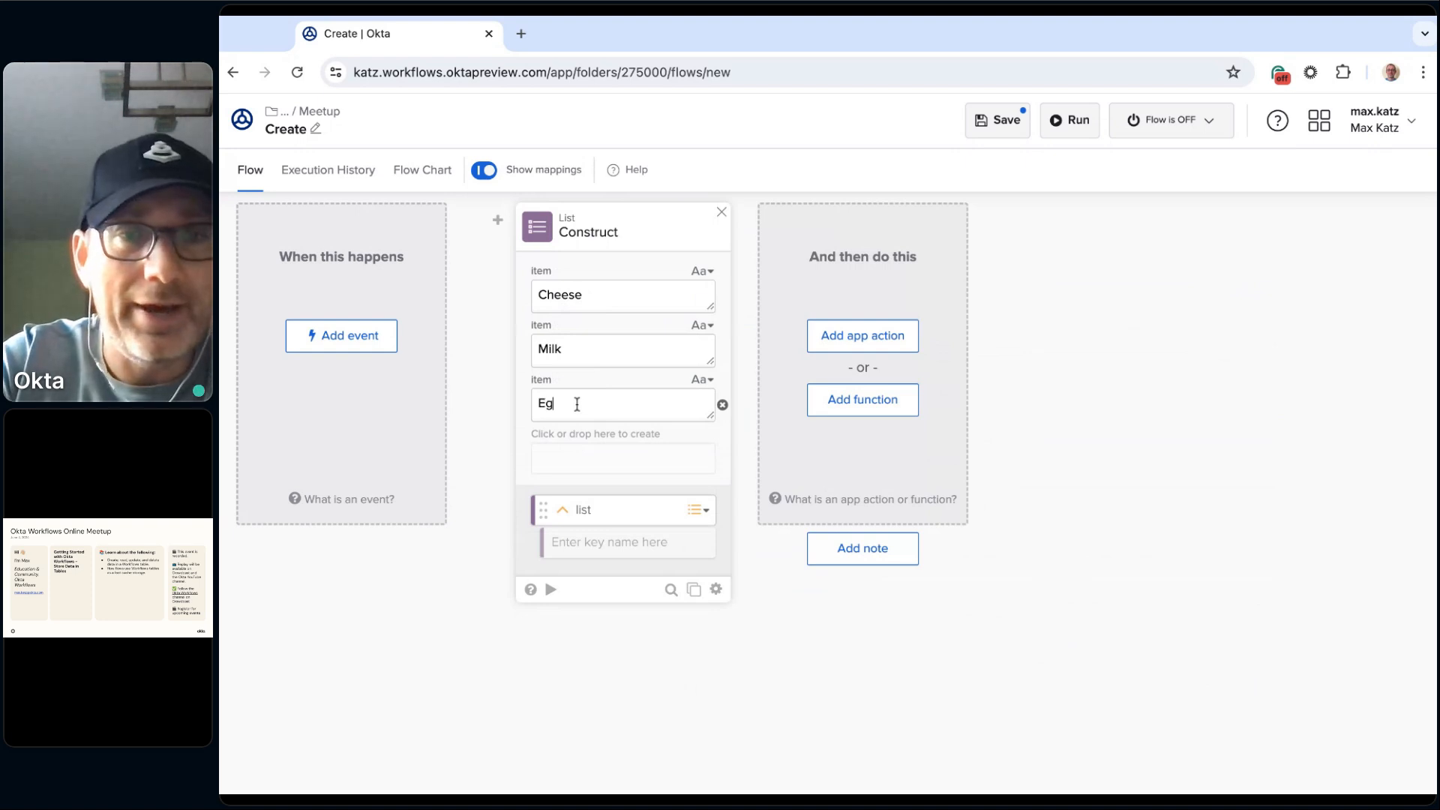
click(563, 459)
text(Bread)
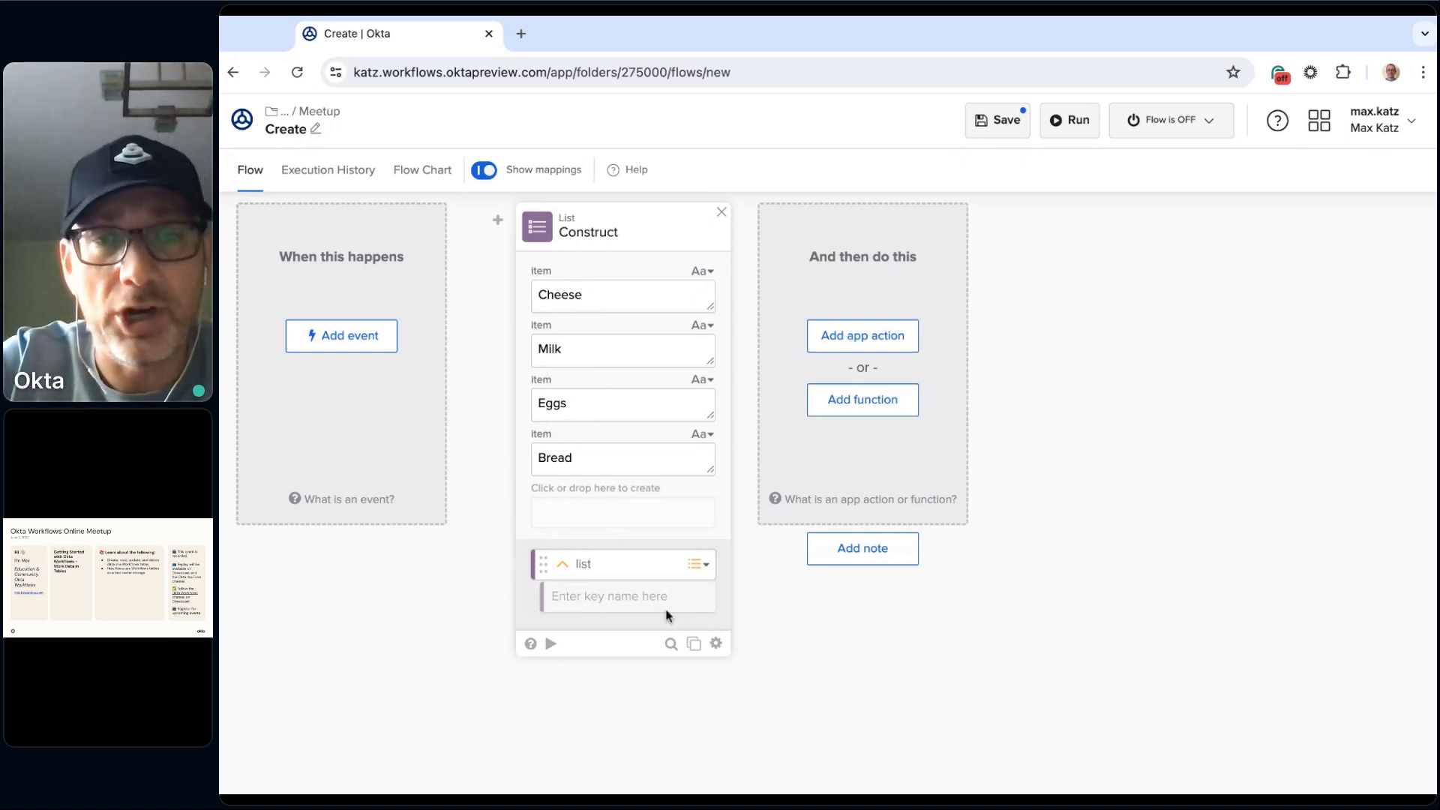
Step: Test-run the Construct card on its own to check the list it outputs, and close the run dialog
click(551, 644)
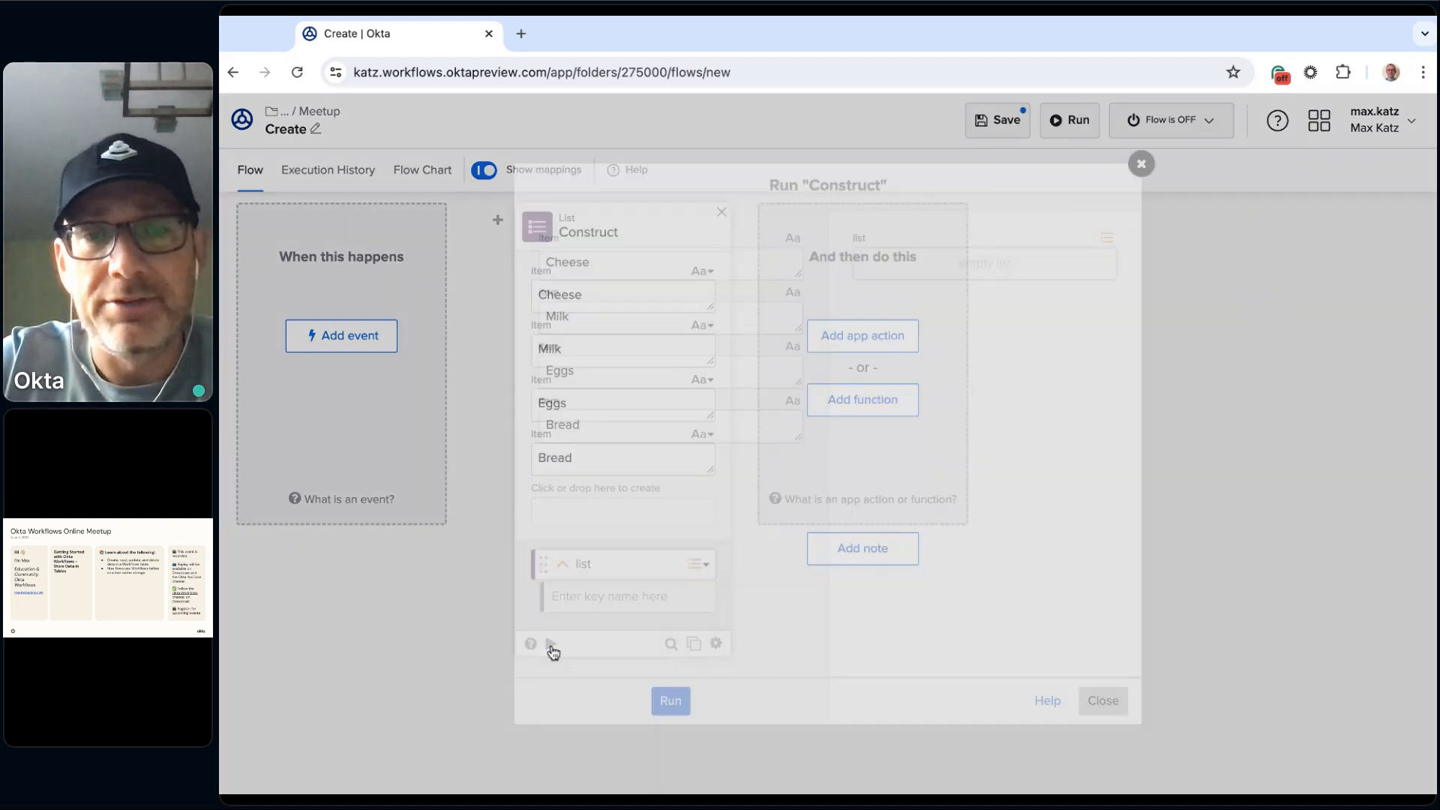
click(684, 698)
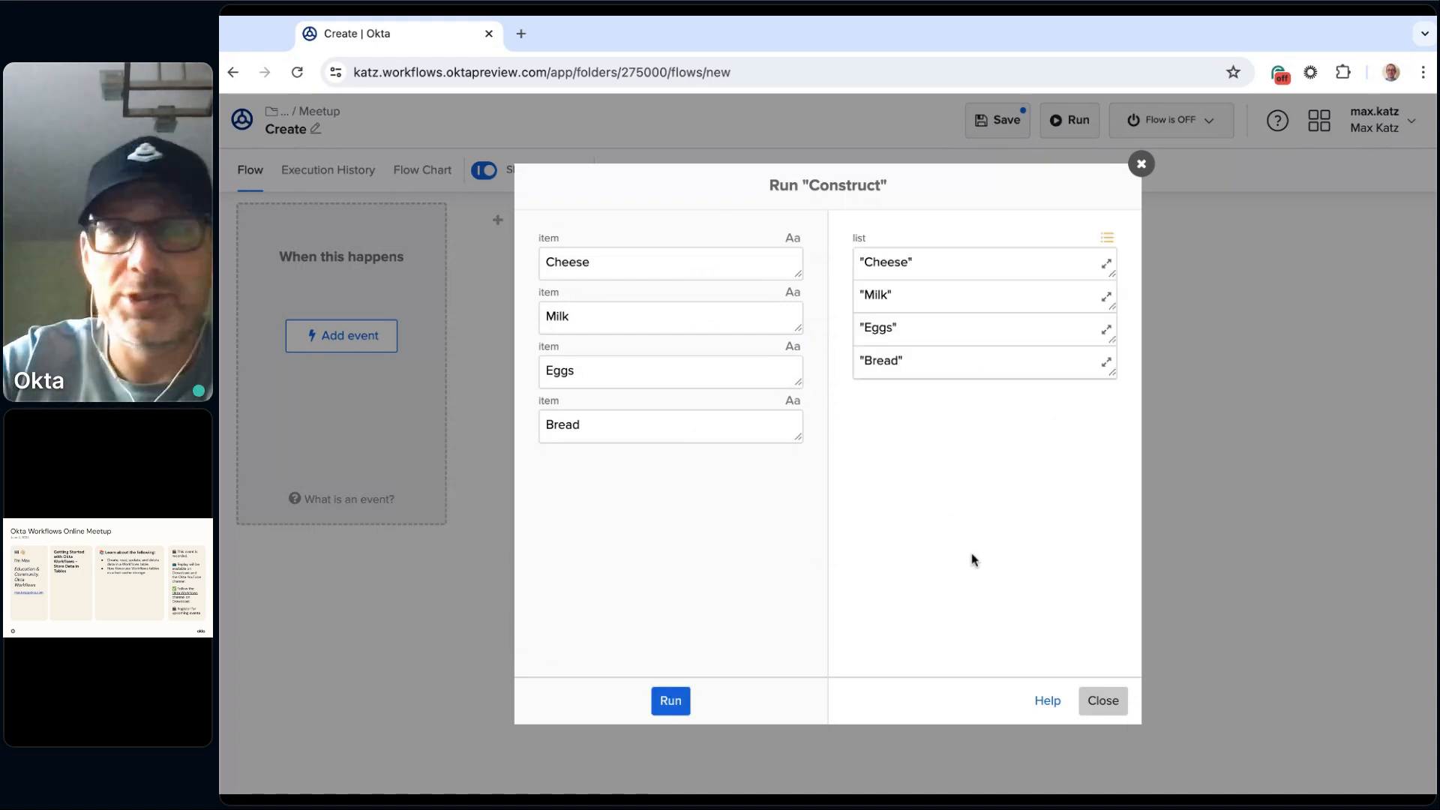
click(1101, 699)
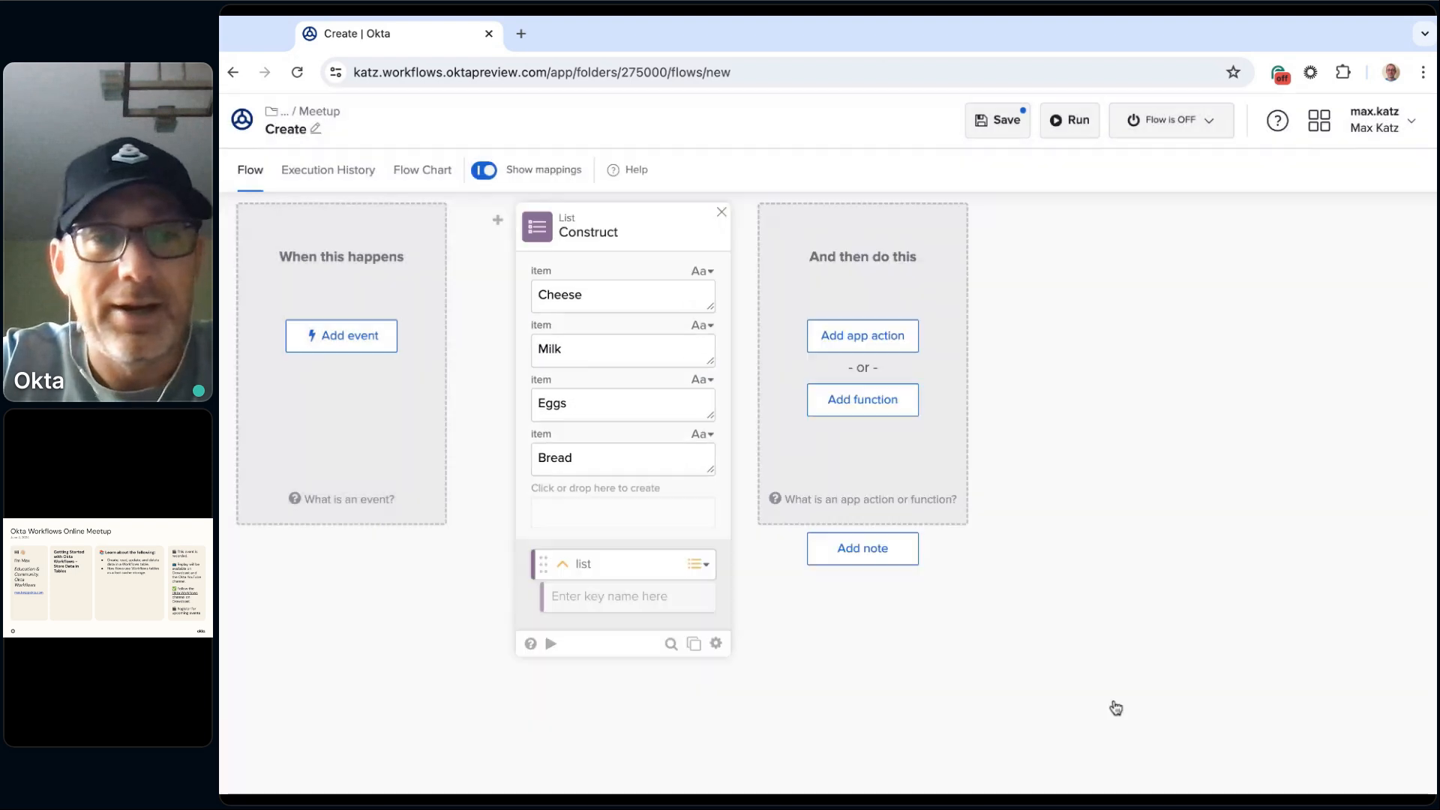
mouse_move(497, 220)
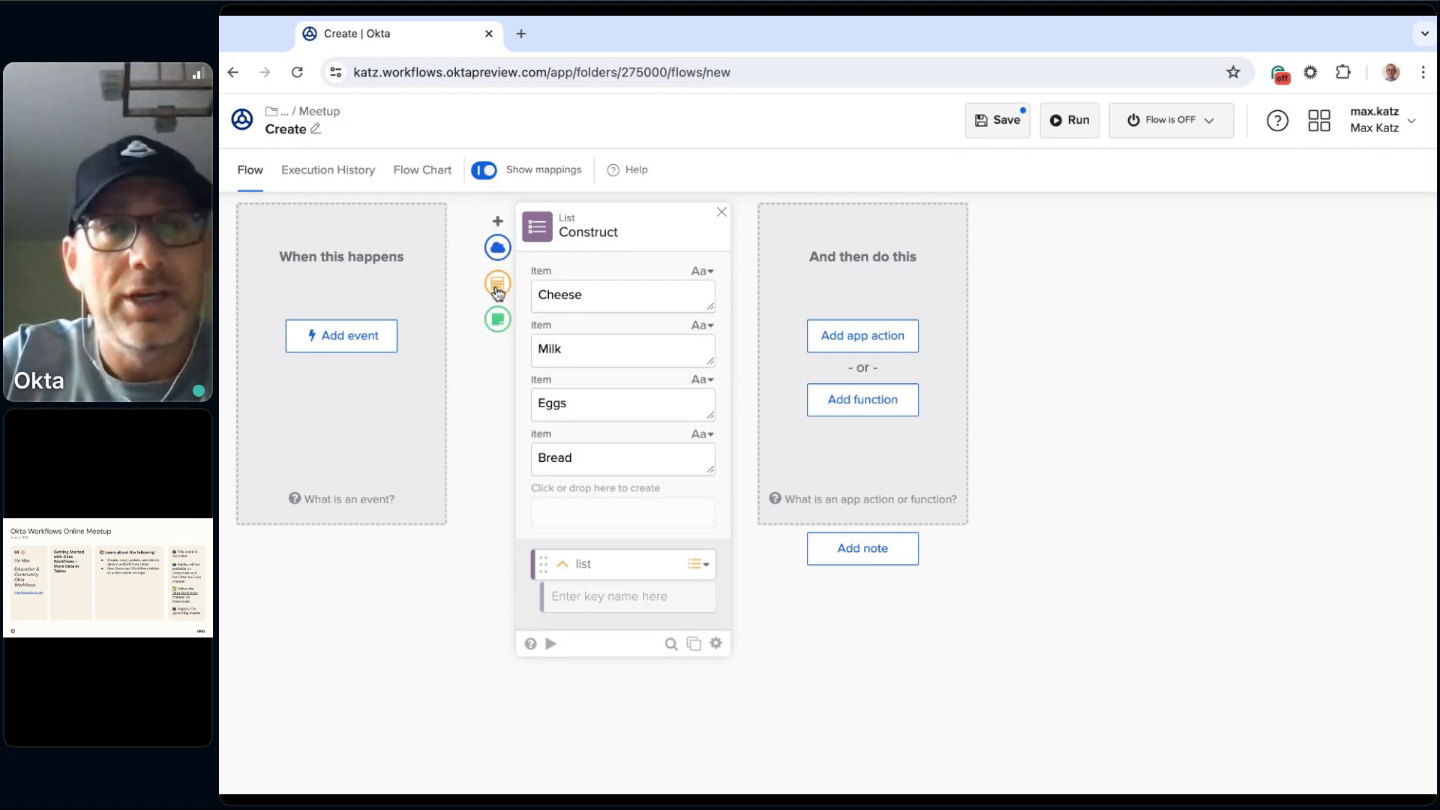
click(497, 285)
scroll(613, 426, down, 4)
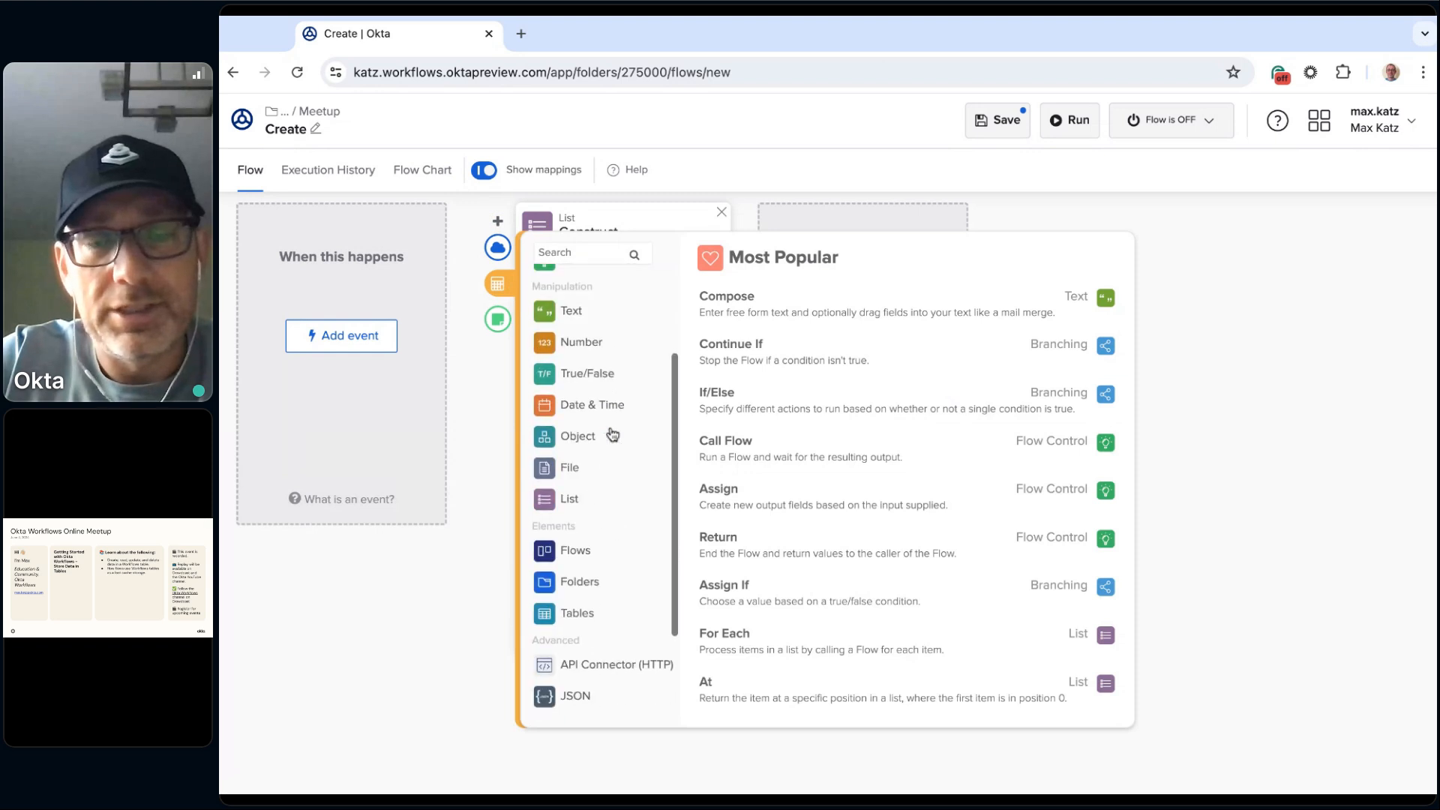
scroll(613, 426, up, 1)
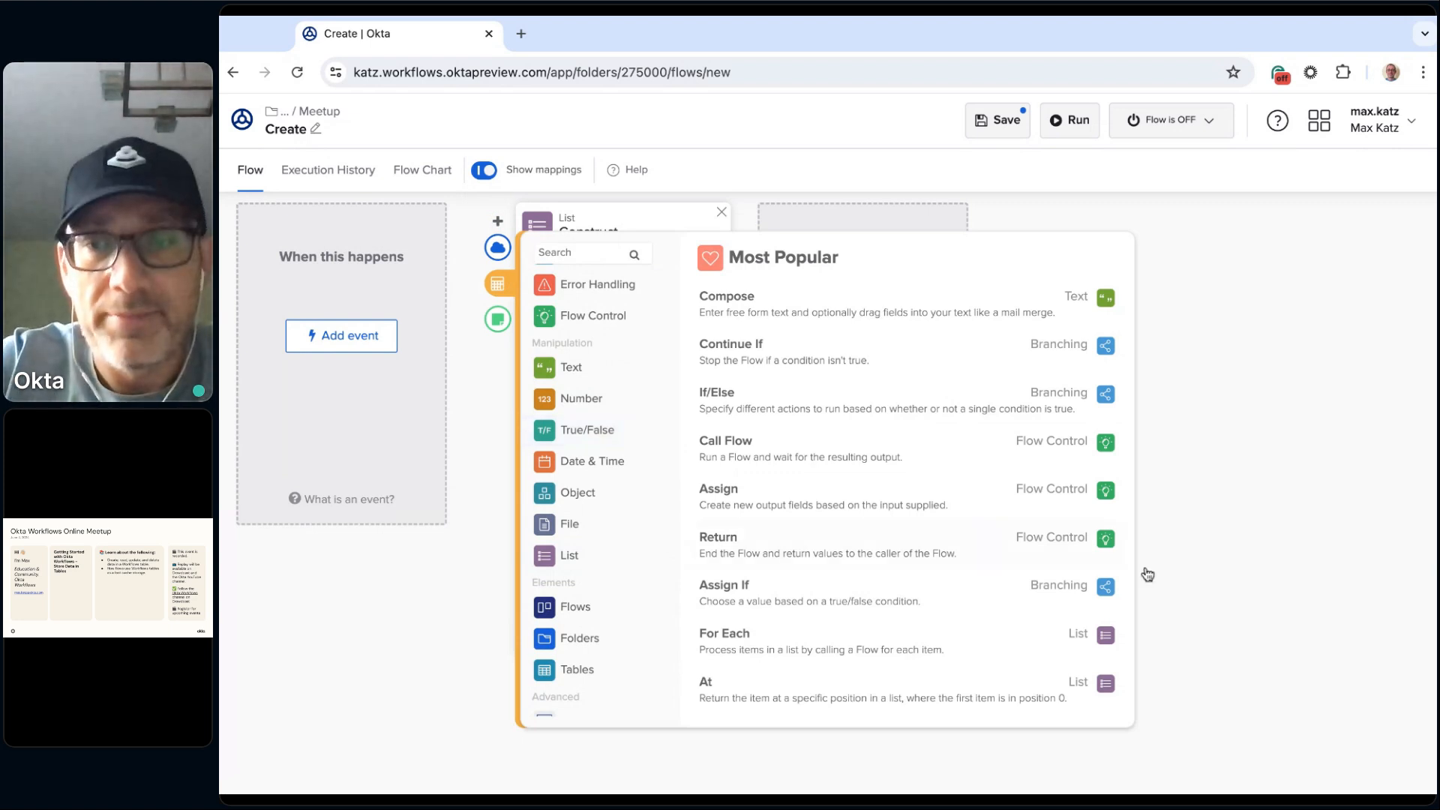
click(1224, 579)
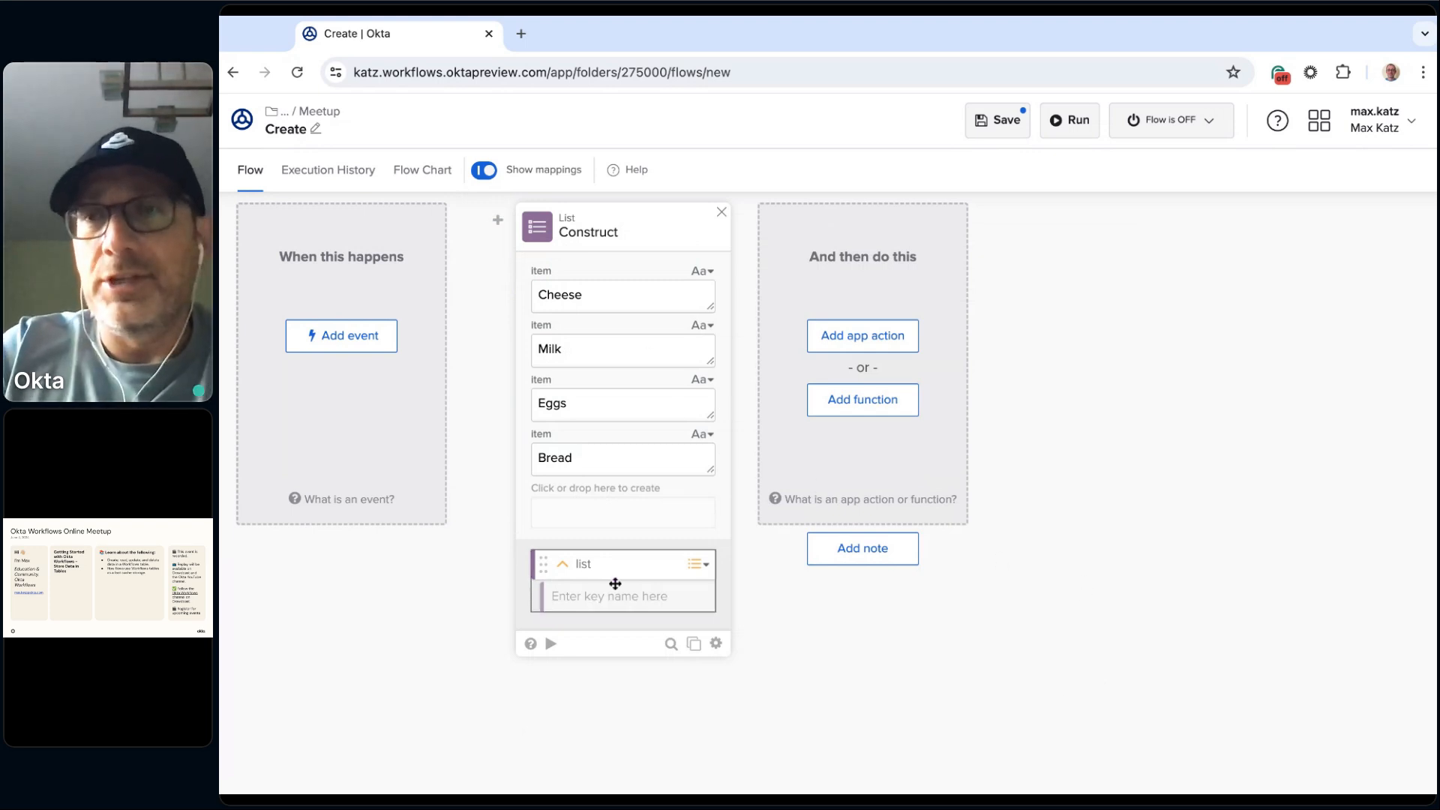
Step: Add a Tables Create Row function card after the Construct card
click(885, 411)
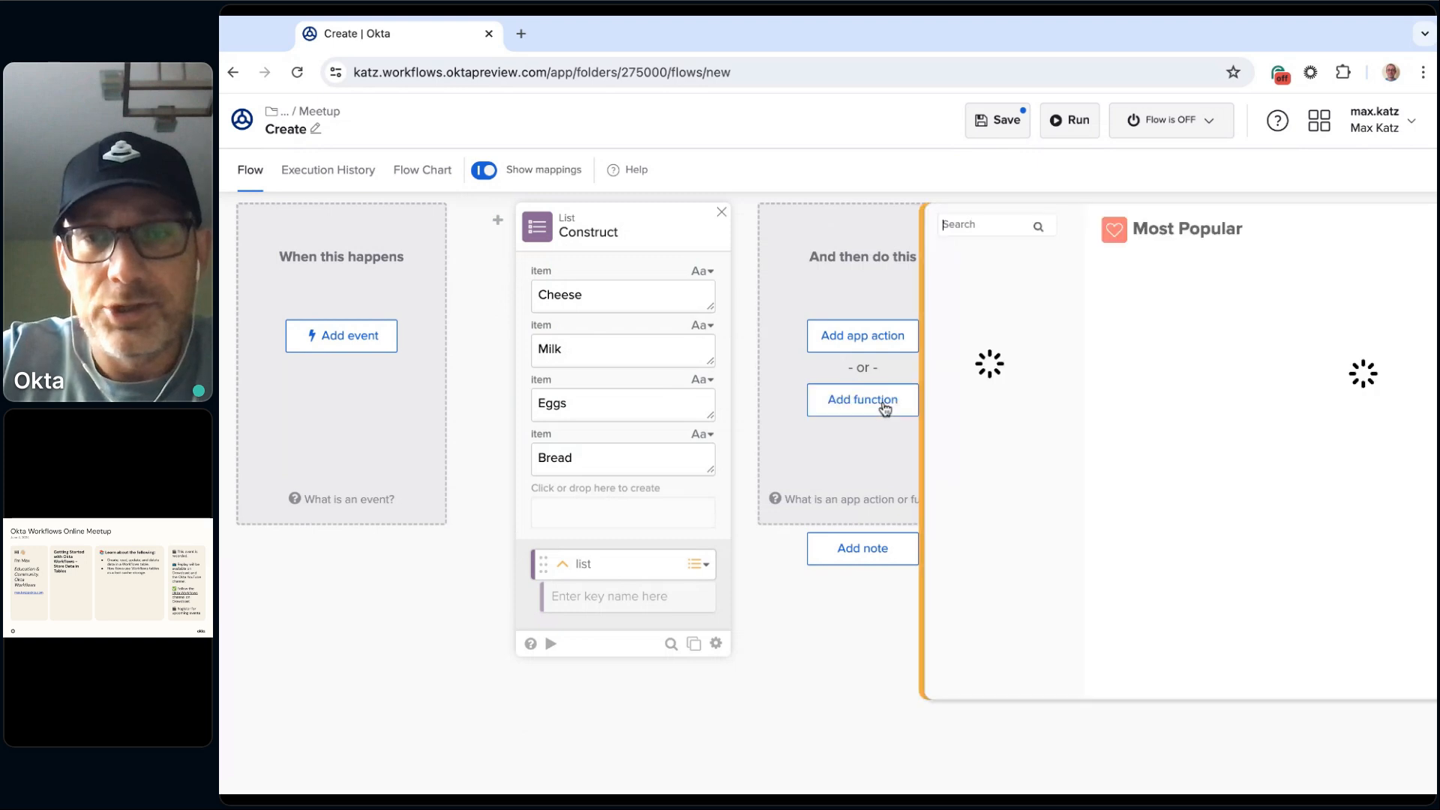
scroll(912, 391, down, 3)
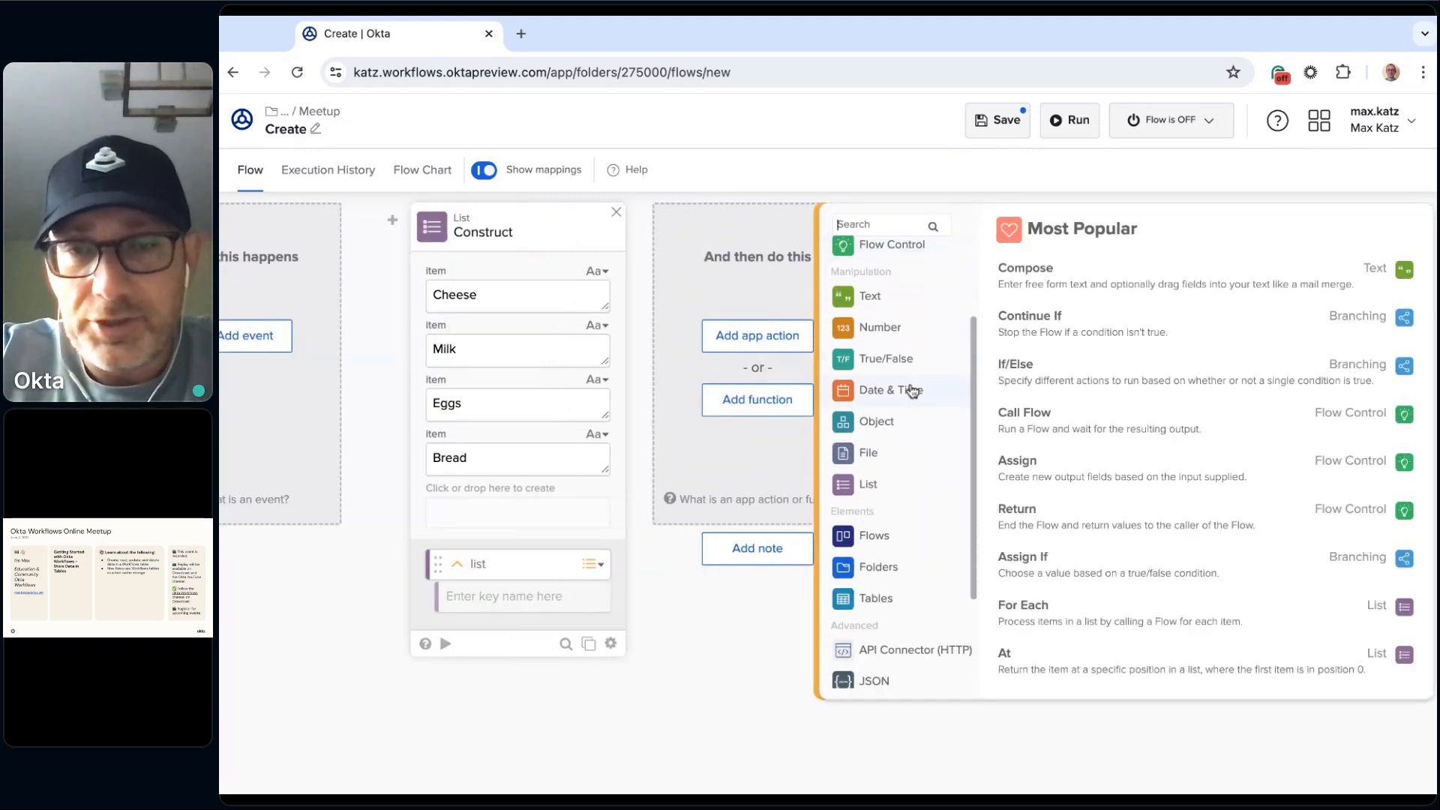
click(886, 549)
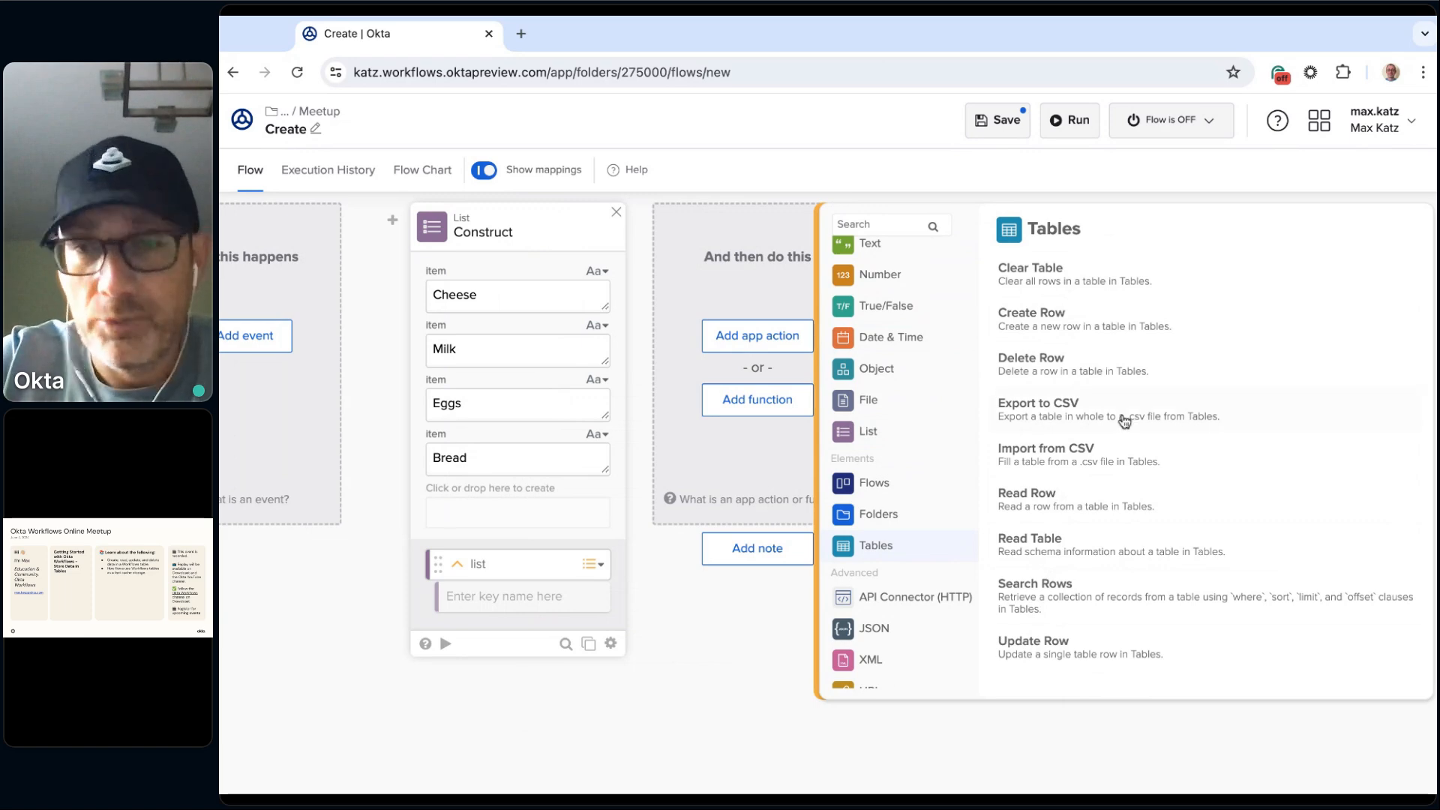
click(1044, 324)
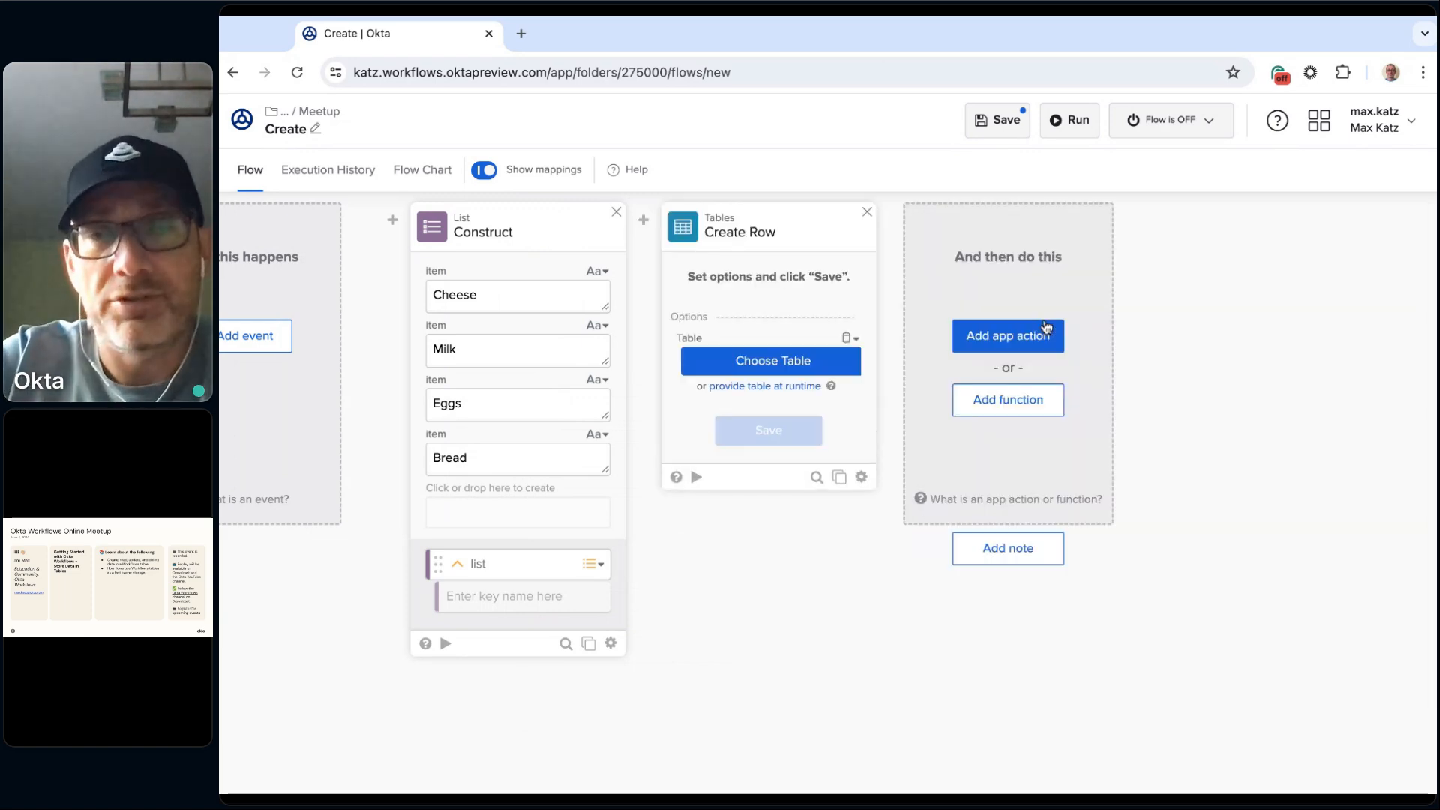
Step: Set the Create Row card's table to Shopping table from 2.Online Meetups / 2024 / July 2024 / Meetup and save the card options
click(773, 364)
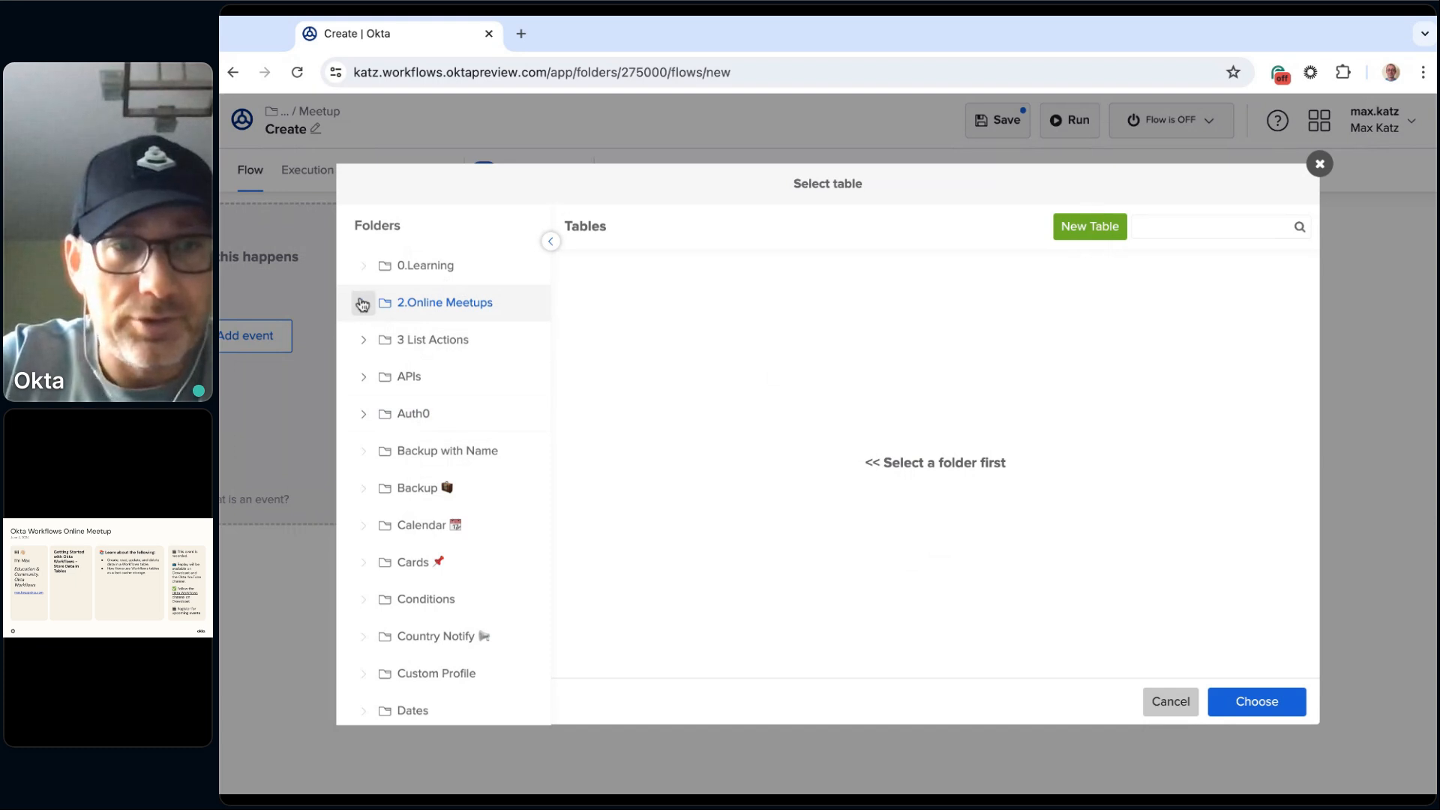
click(363, 301)
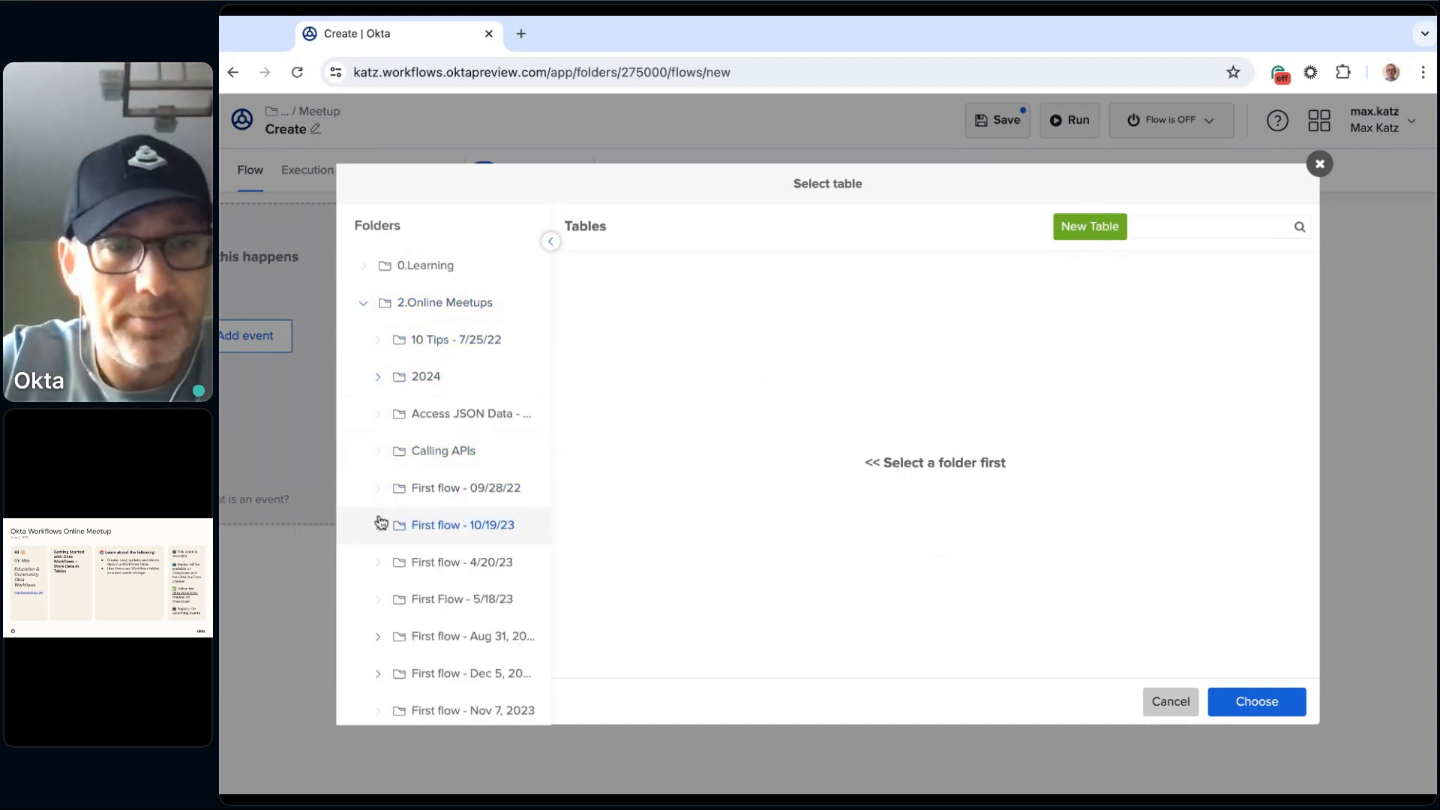
click(377, 376)
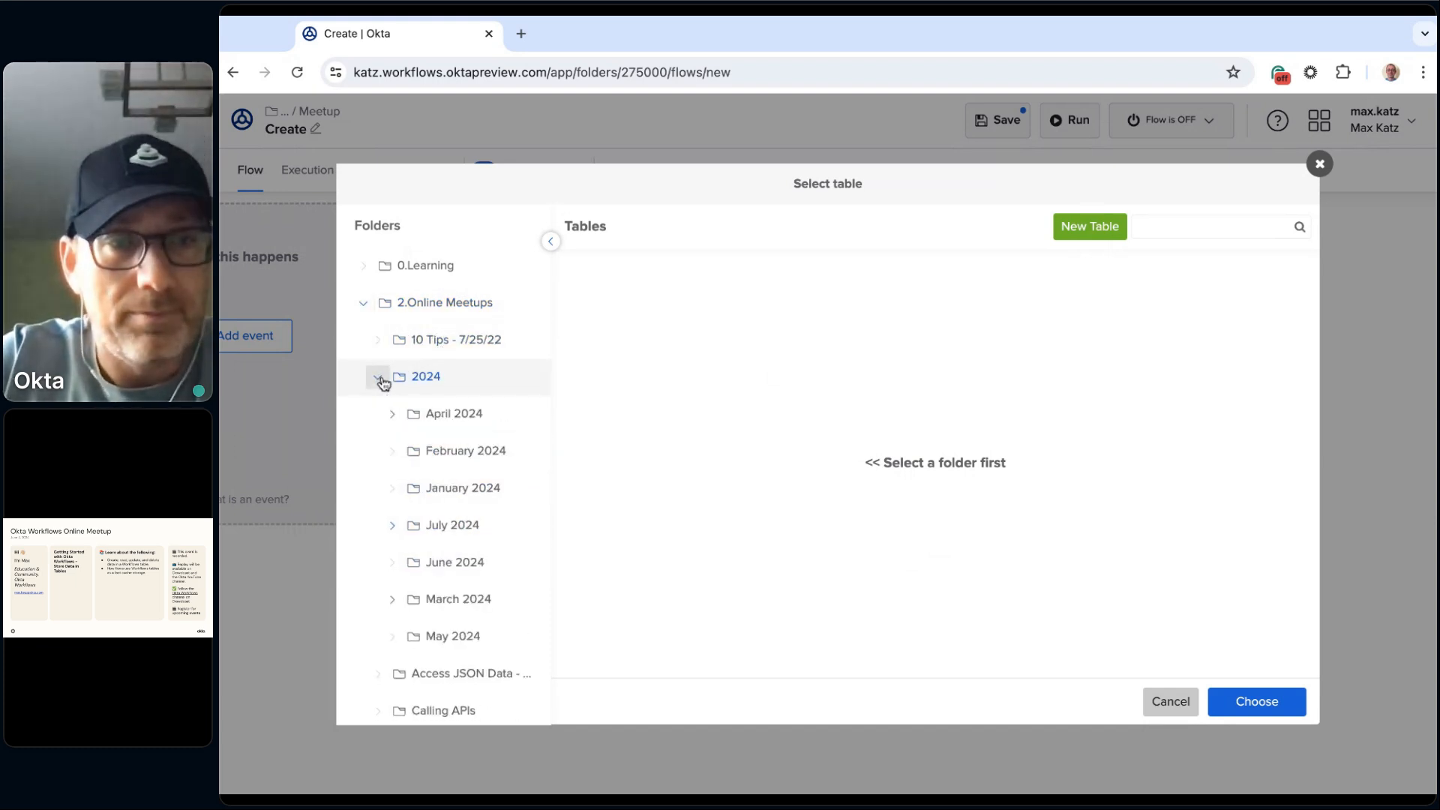
click(392, 525)
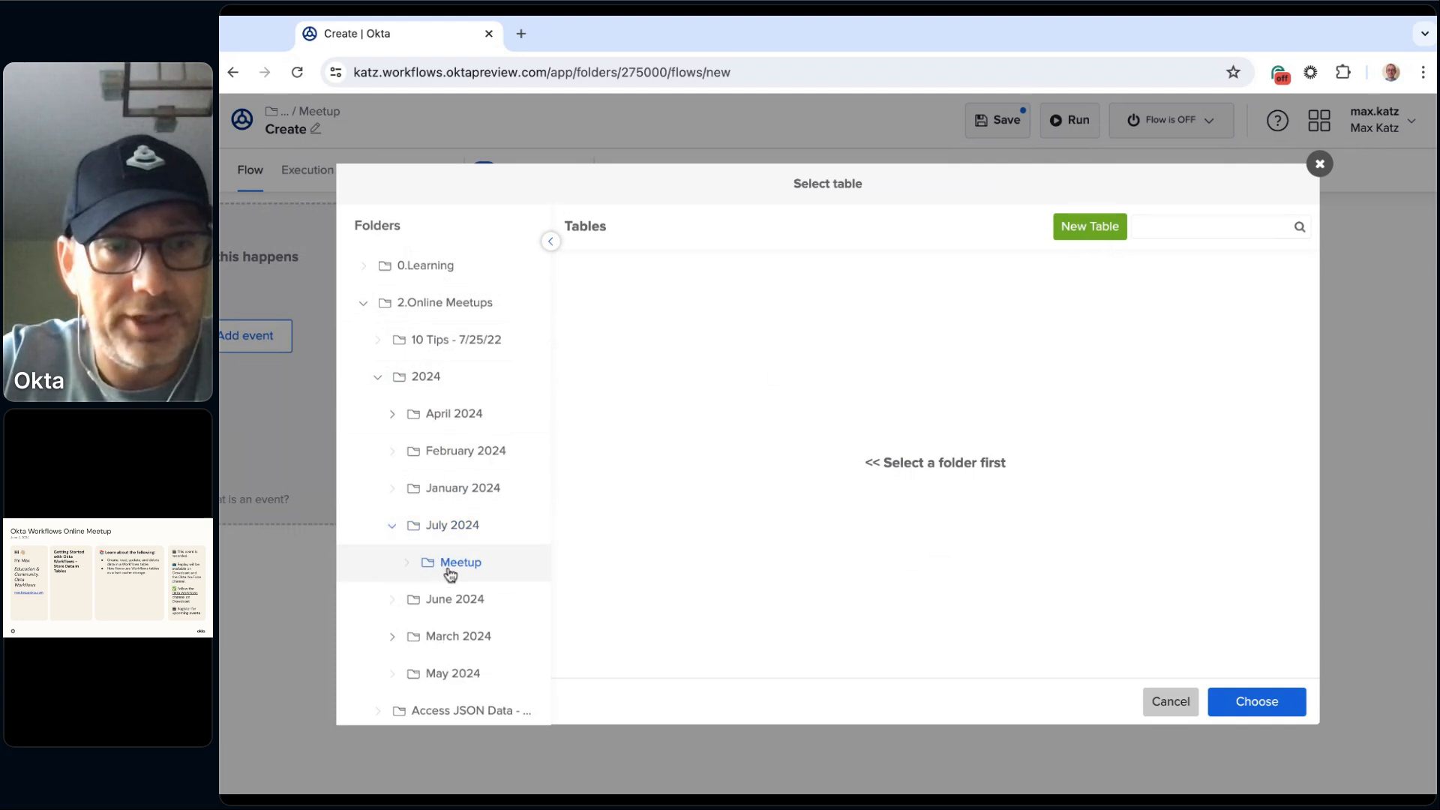
click(462, 570)
click(653, 279)
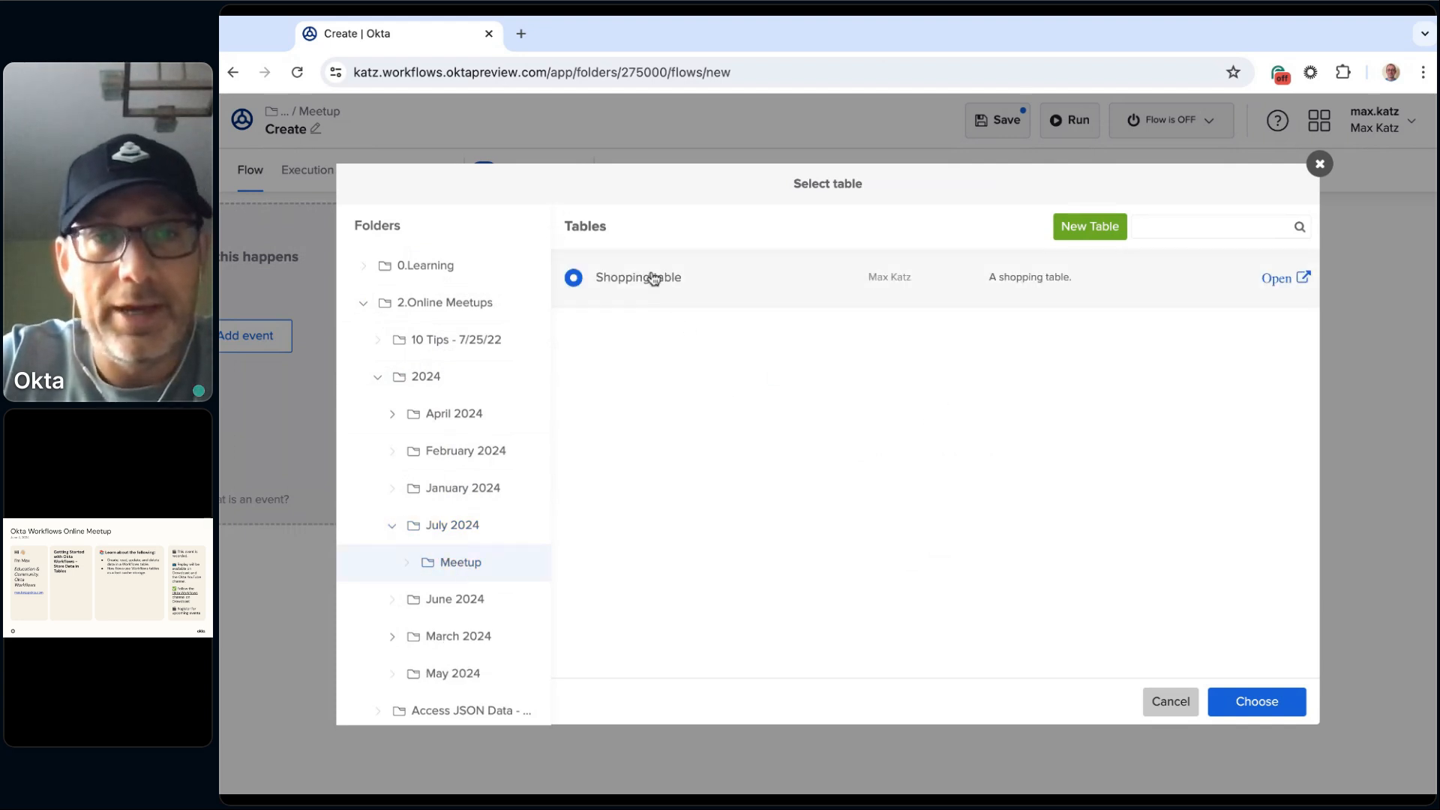
click(1270, 701)
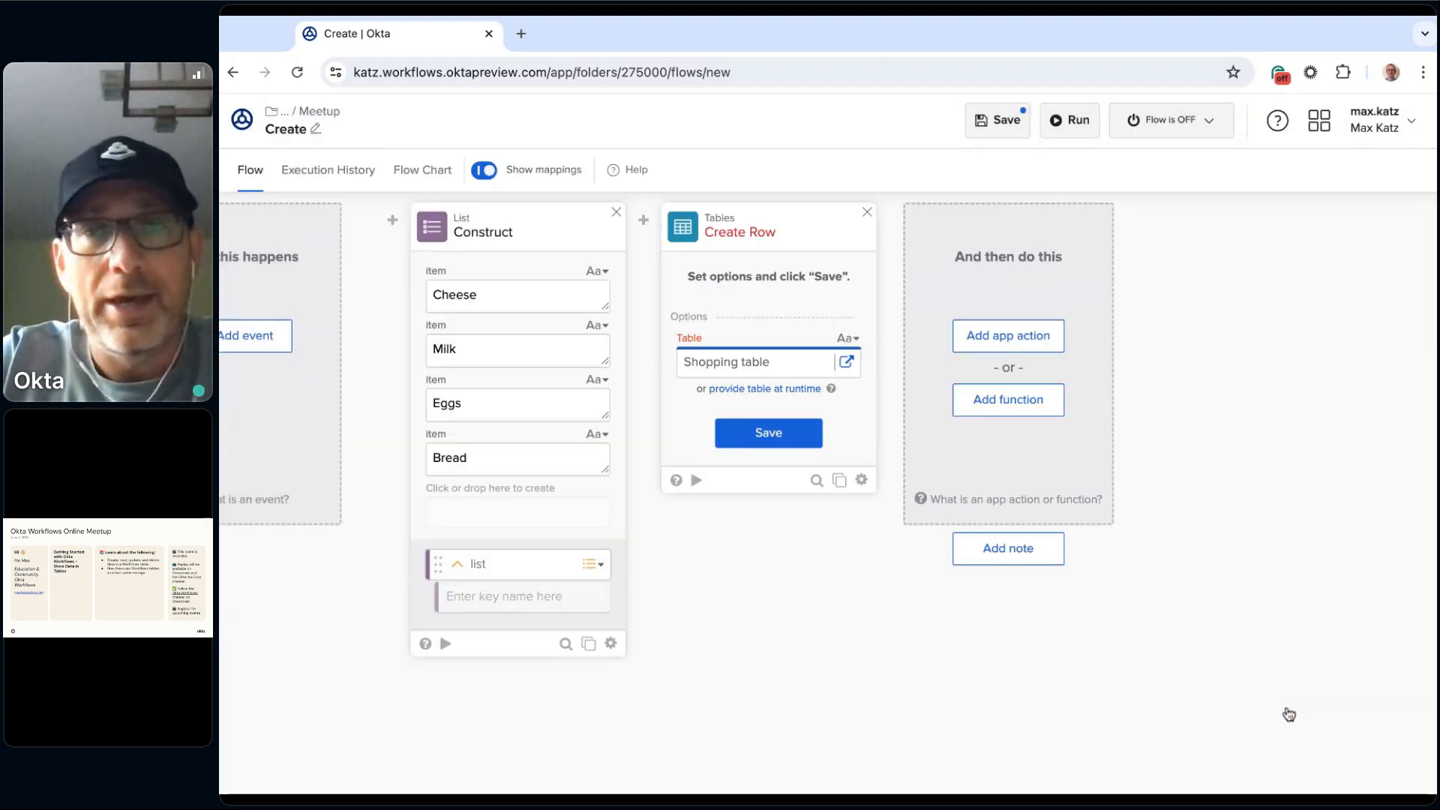
click(773, 442)
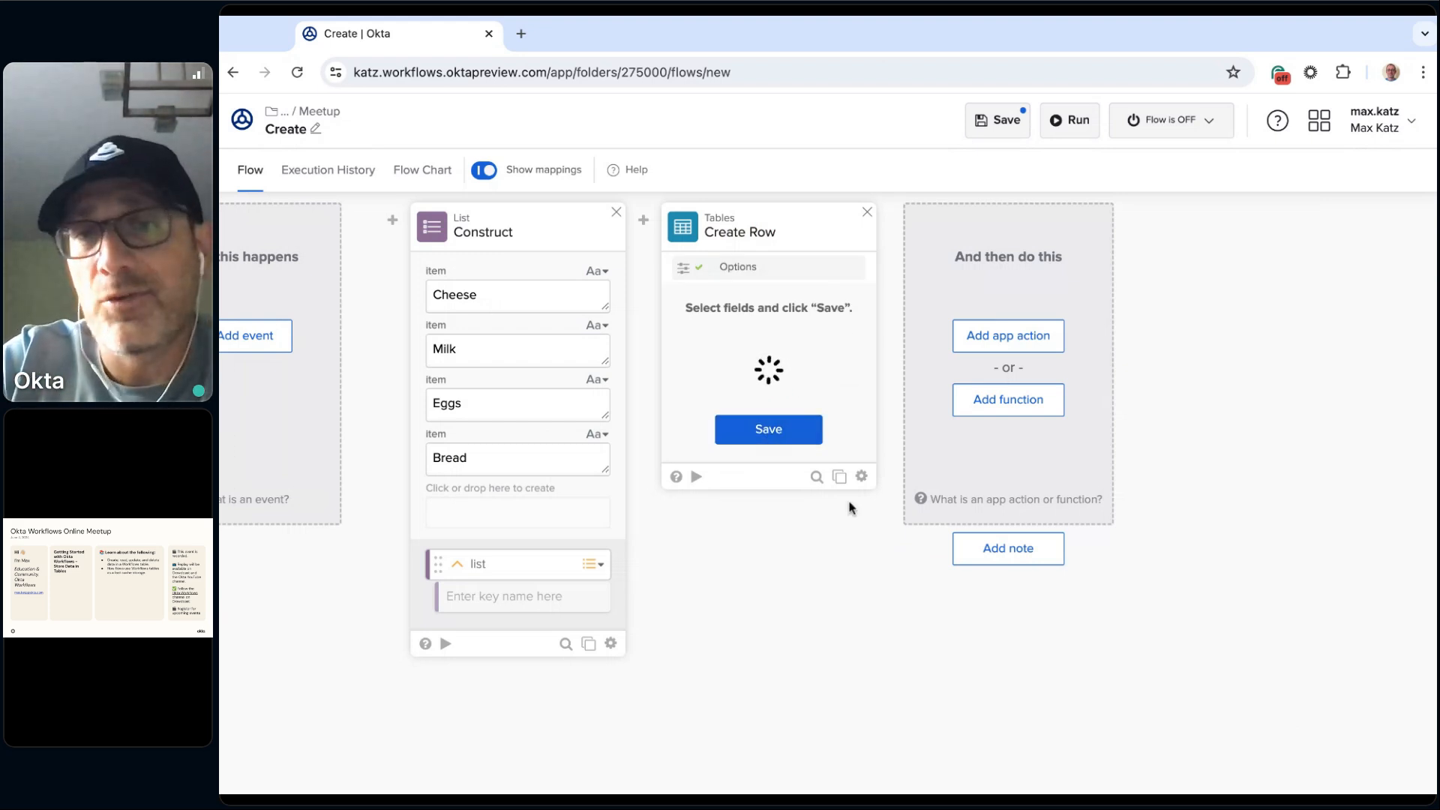
Step: Save the Create Row fields, set Product to Butter, and run the card on its own, closing the run dialog
click(770, 448)
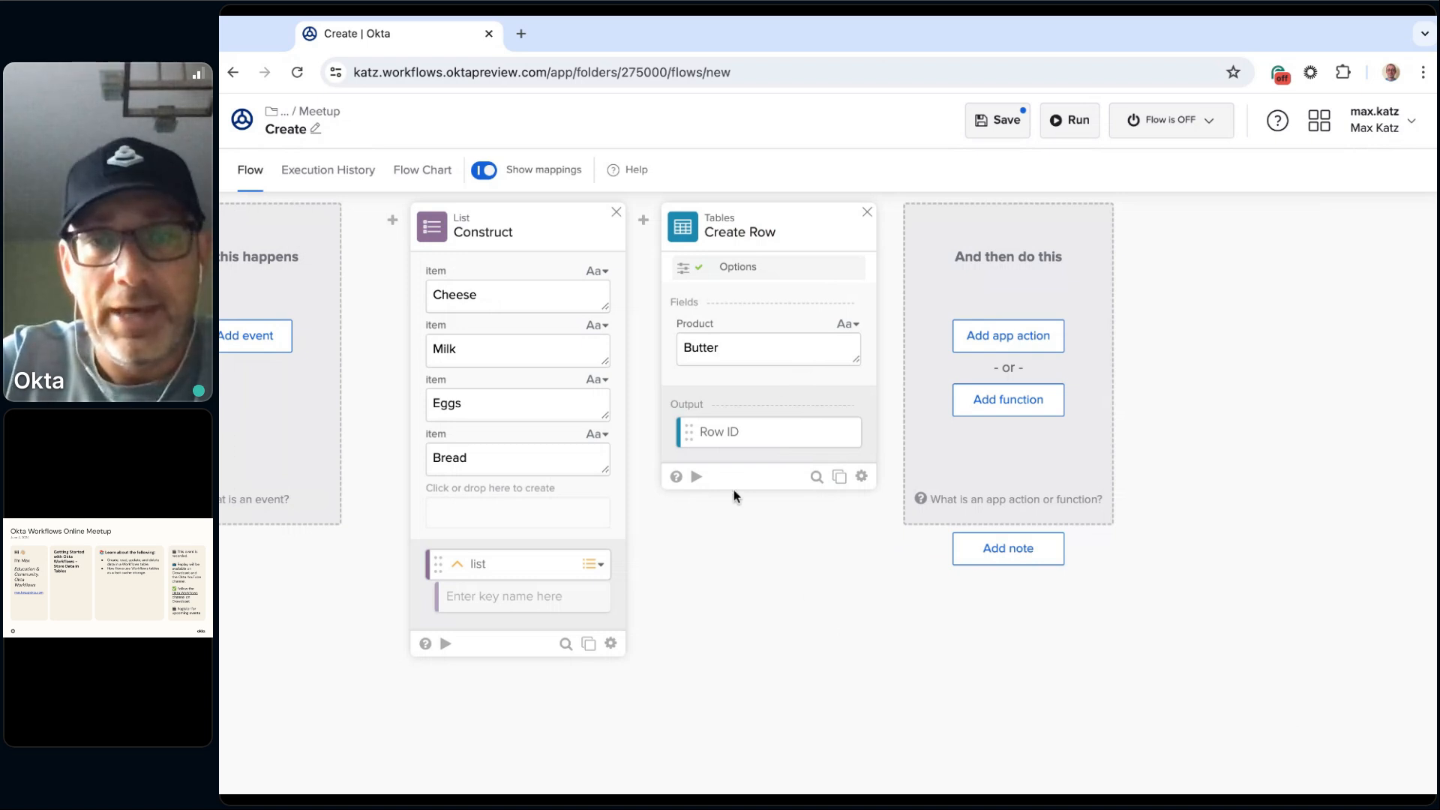
click(698, 480)
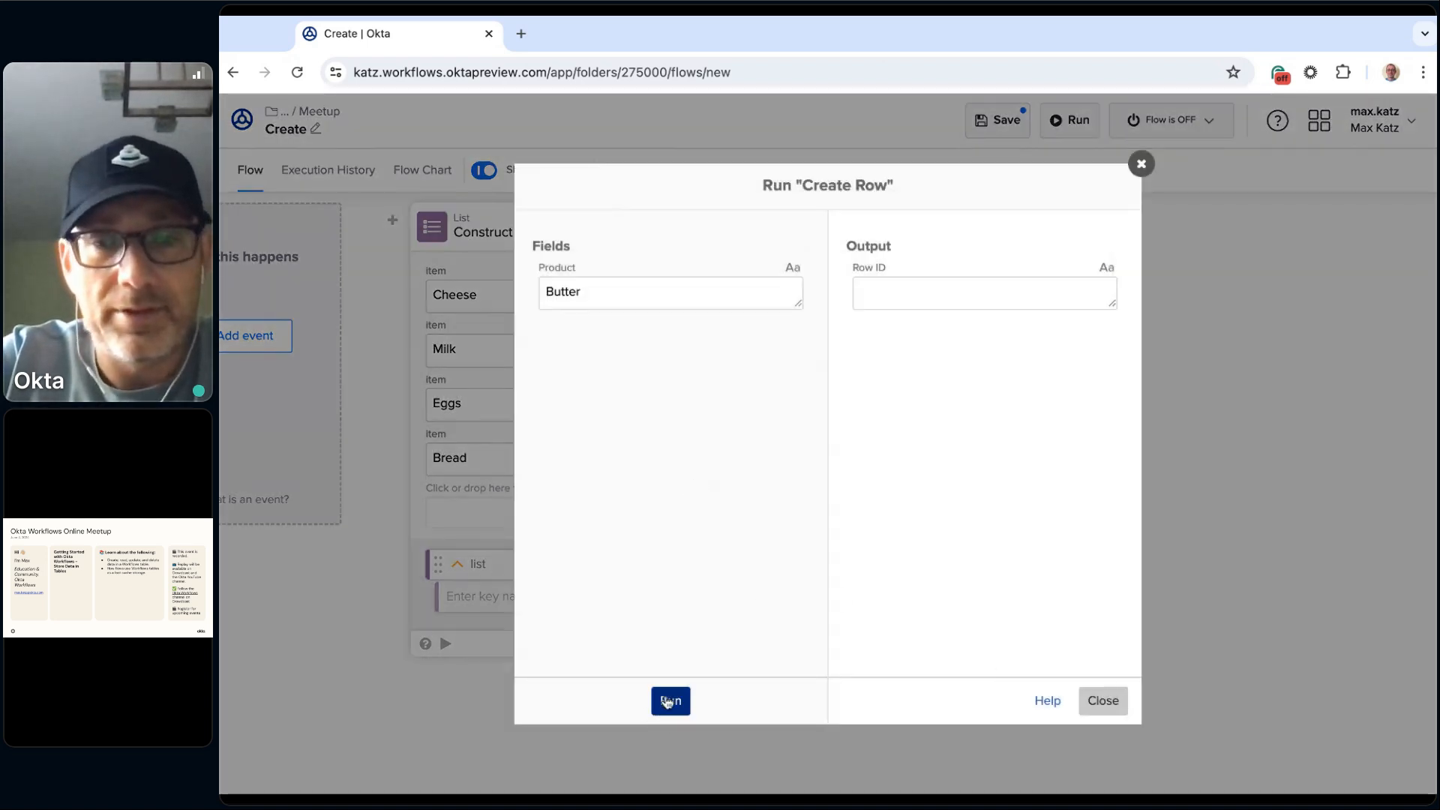
click(667, 702)
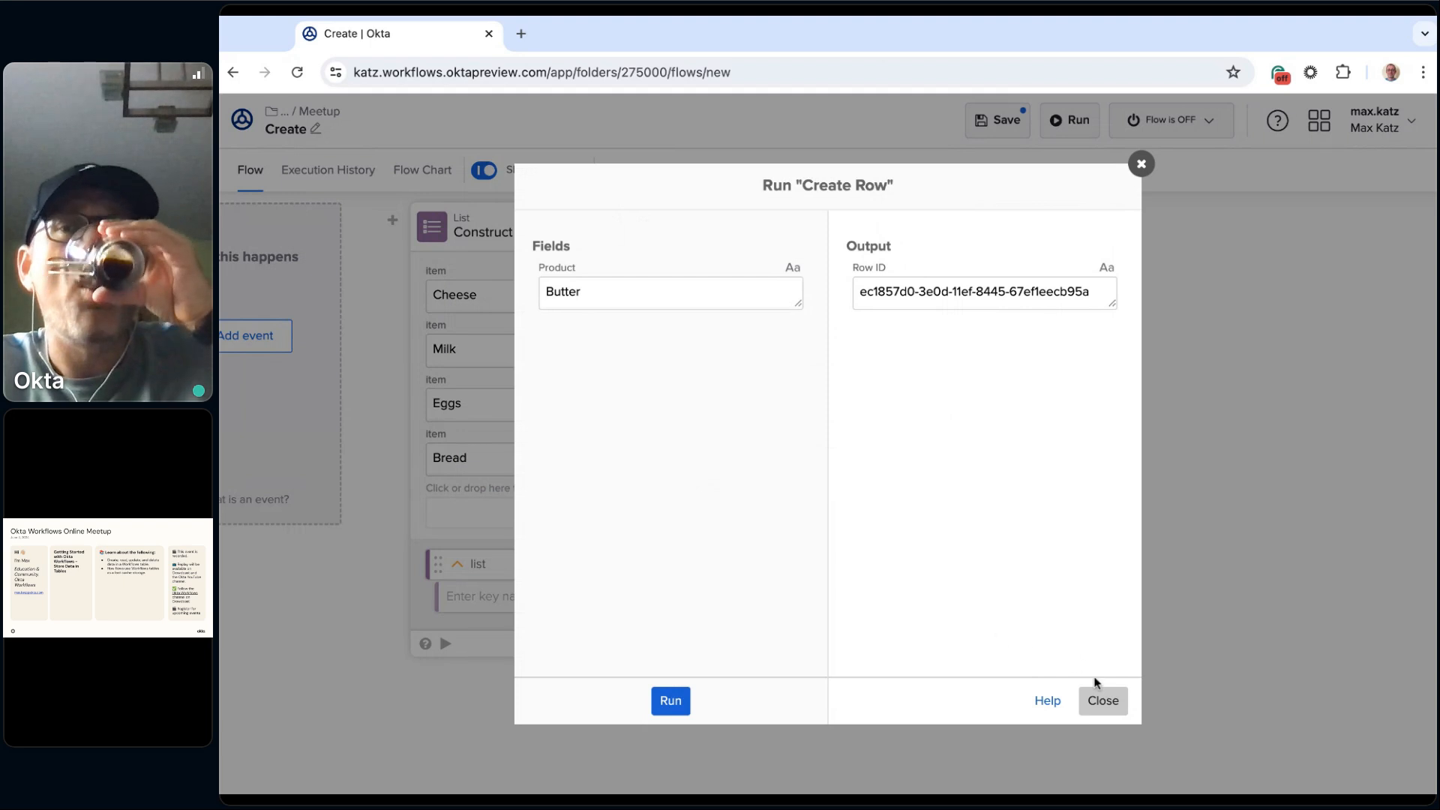
click(1102, 699)
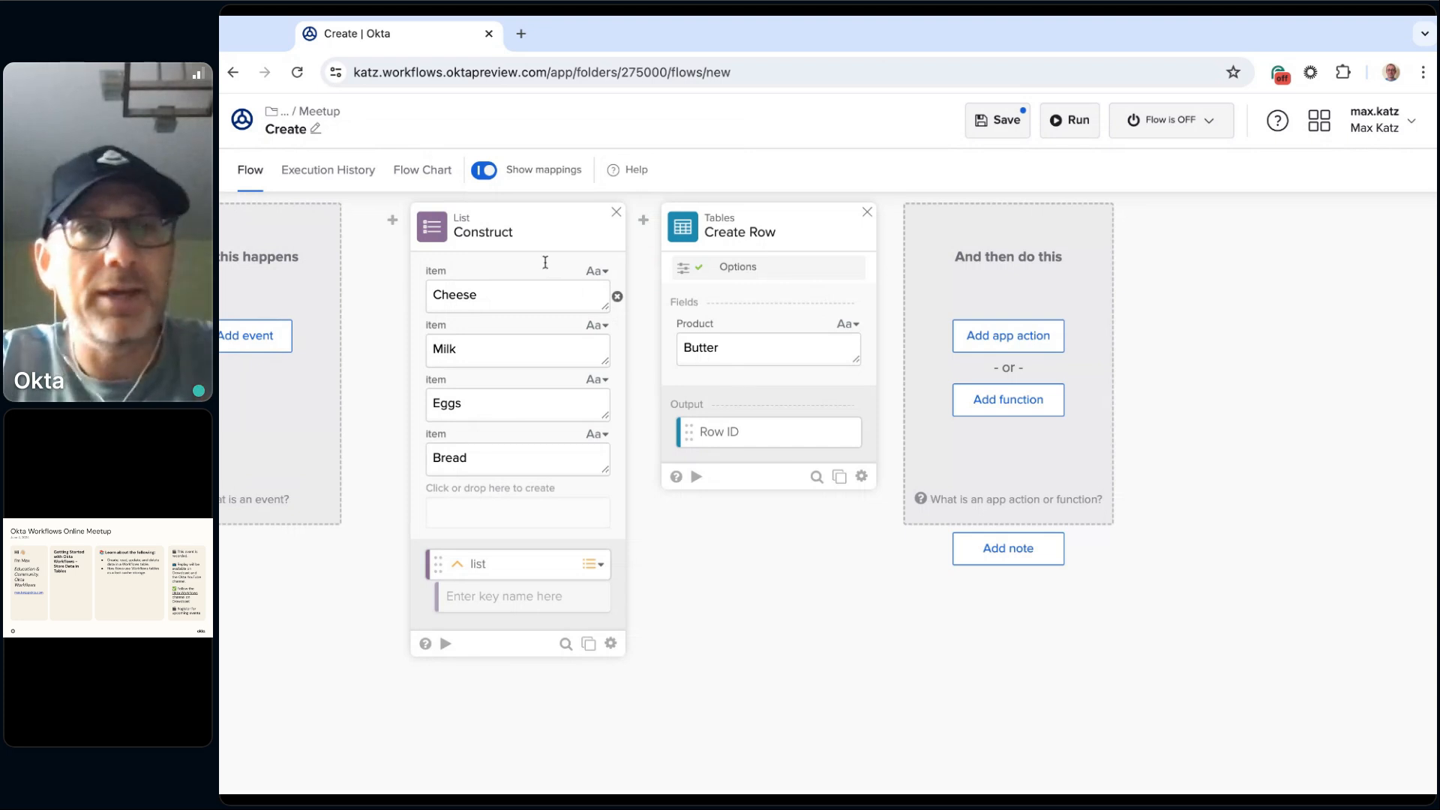
Step: Open the Meetup folder's tables in a separate browser tab and check the rows in Shopping table
triple_click(322, 117)
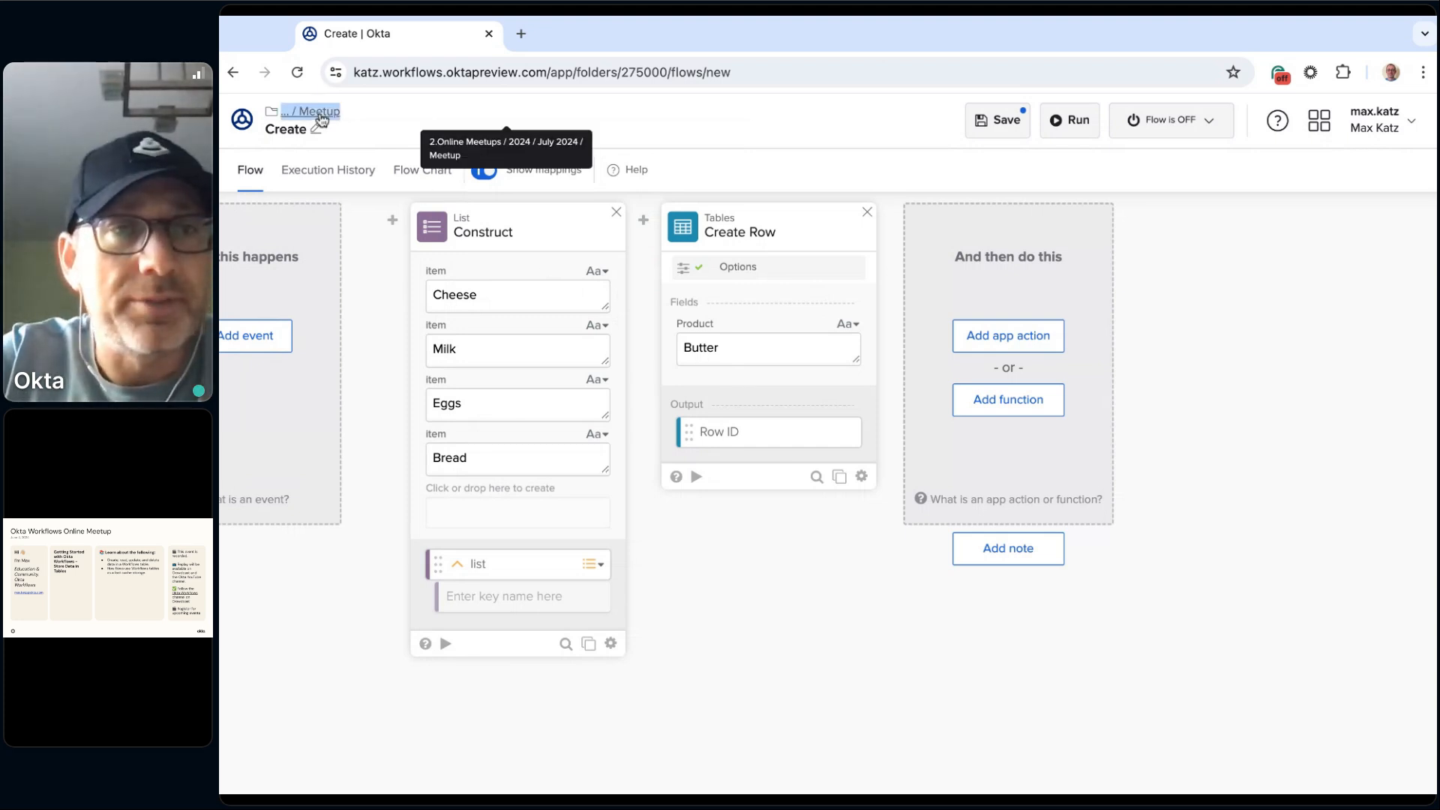
super+click(322, 116)
click(604, 30)
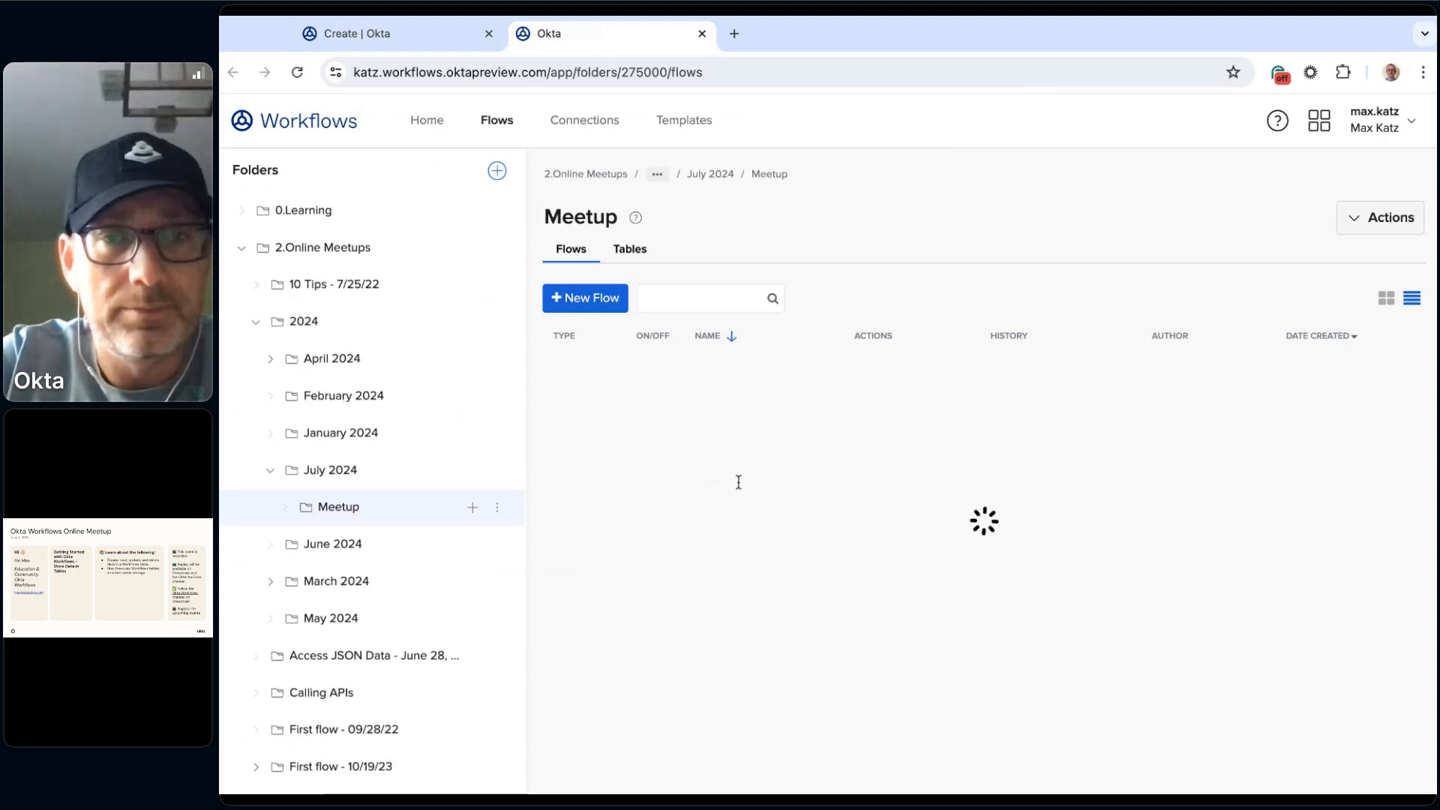
click(656, 253)
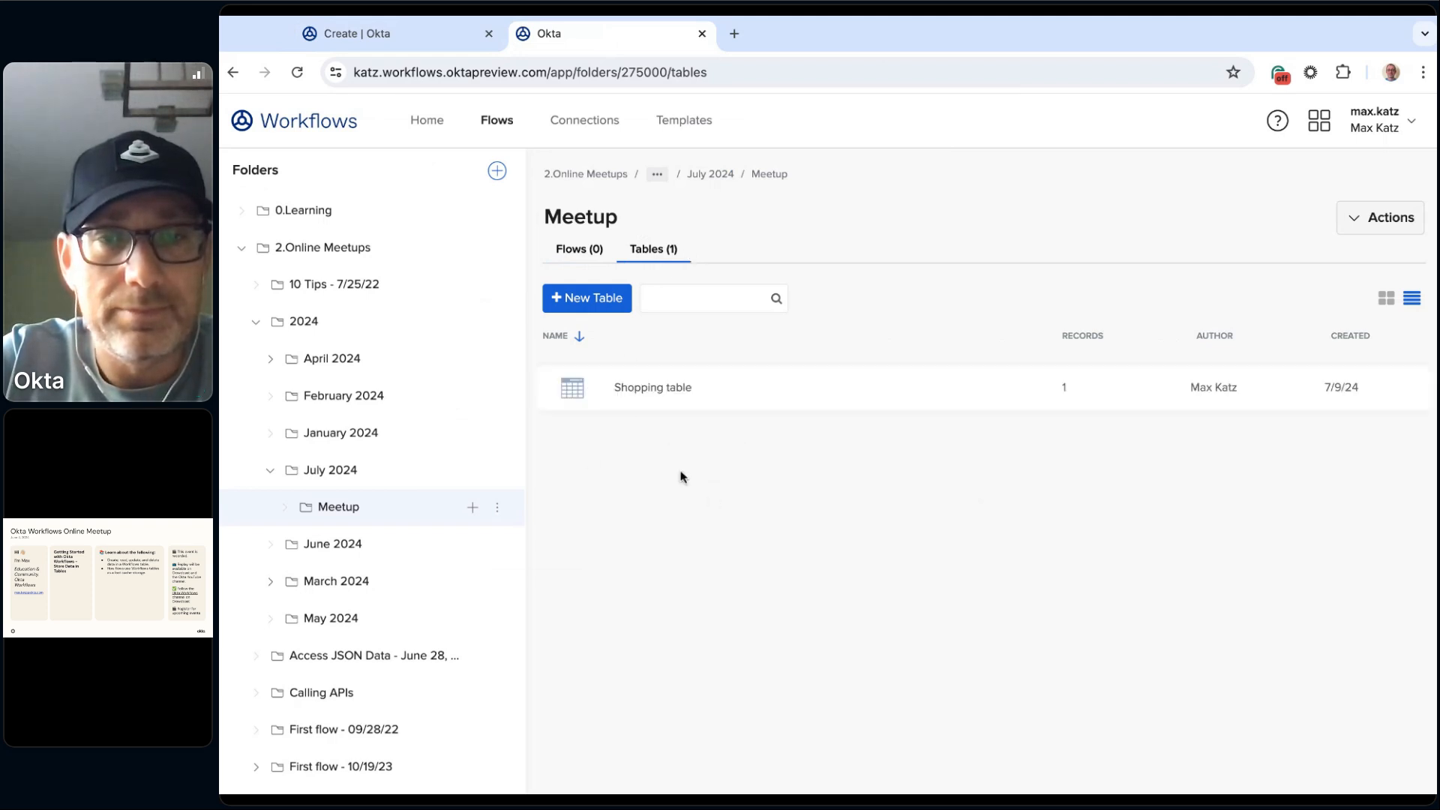
mouse_move(666, 392)
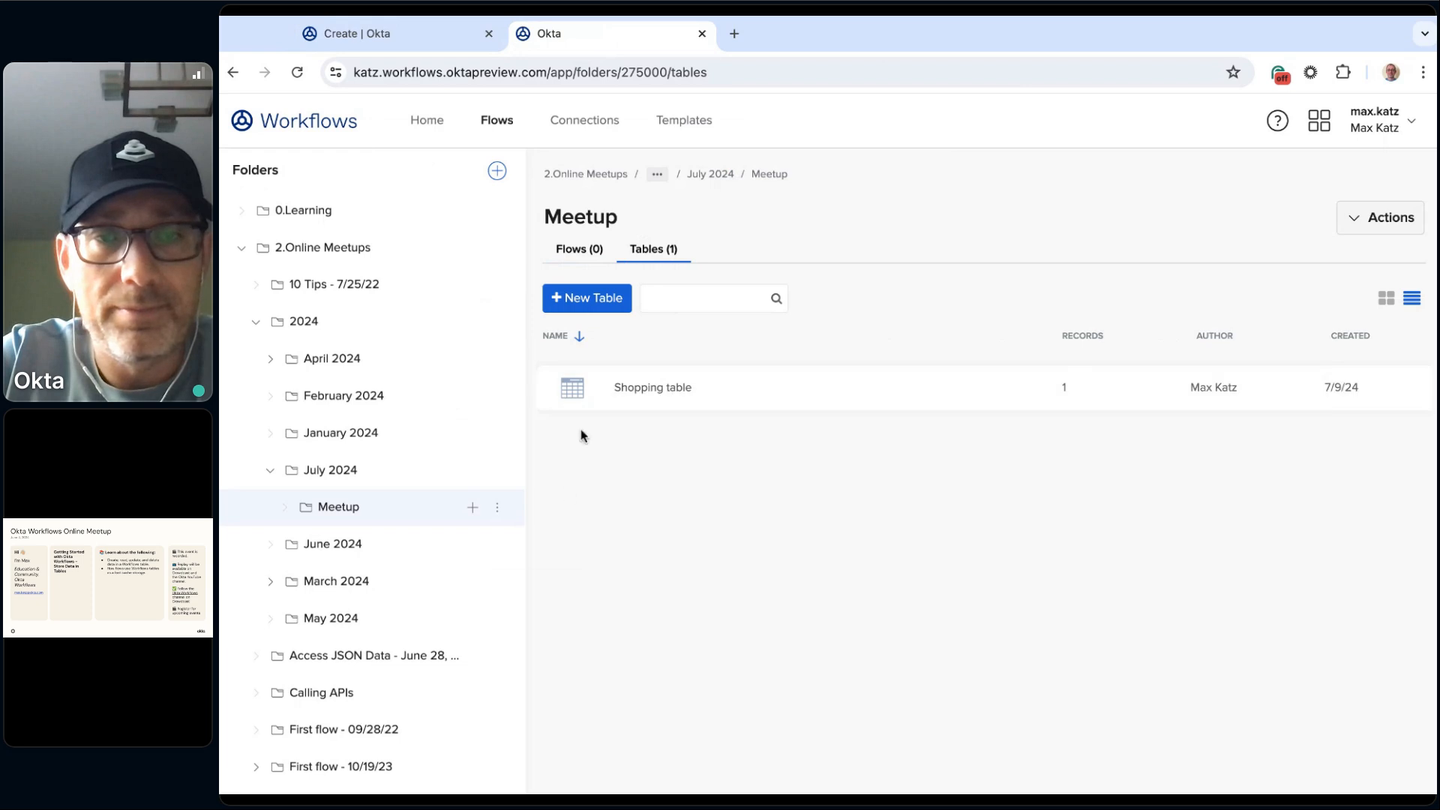
click(667, 393)
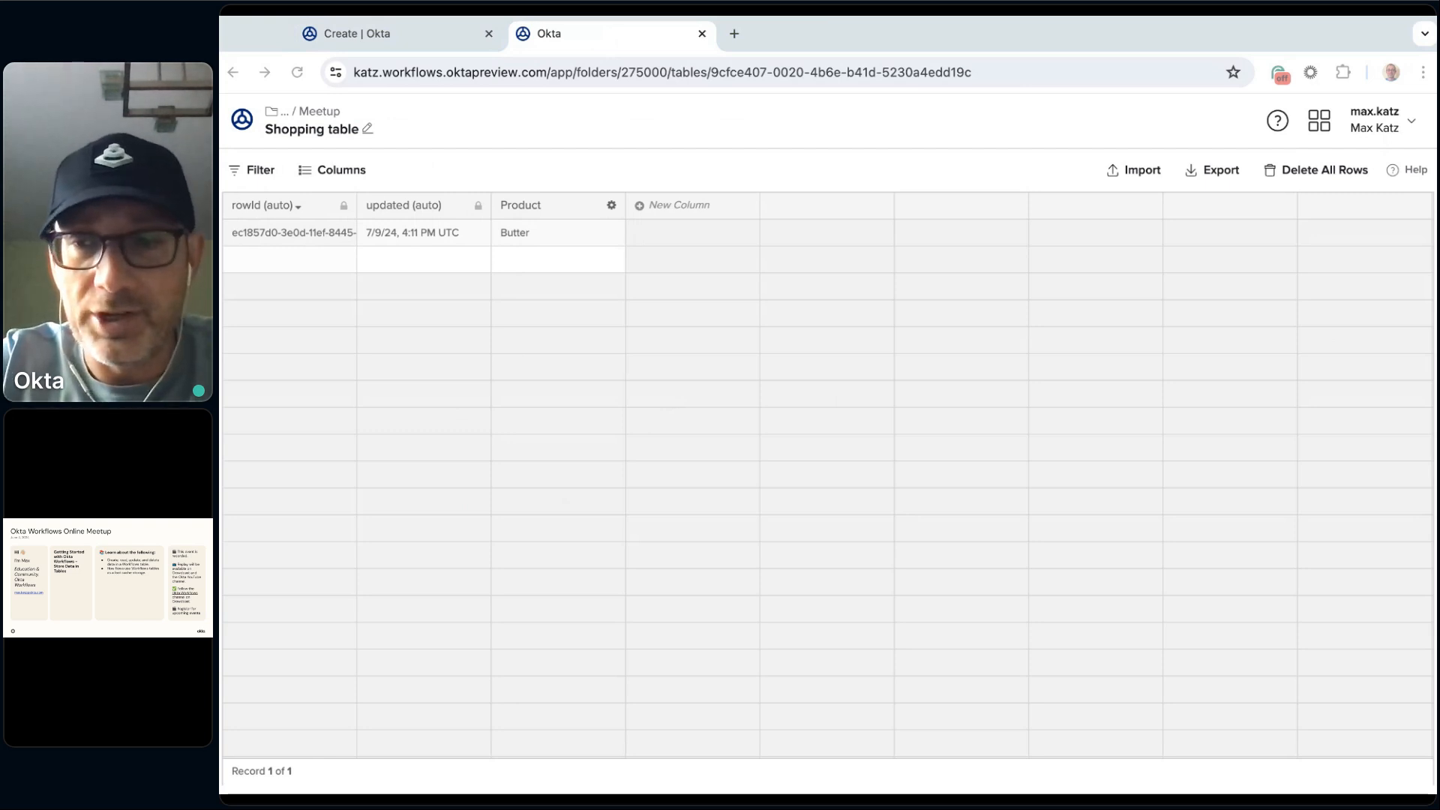
key(super+Tab)
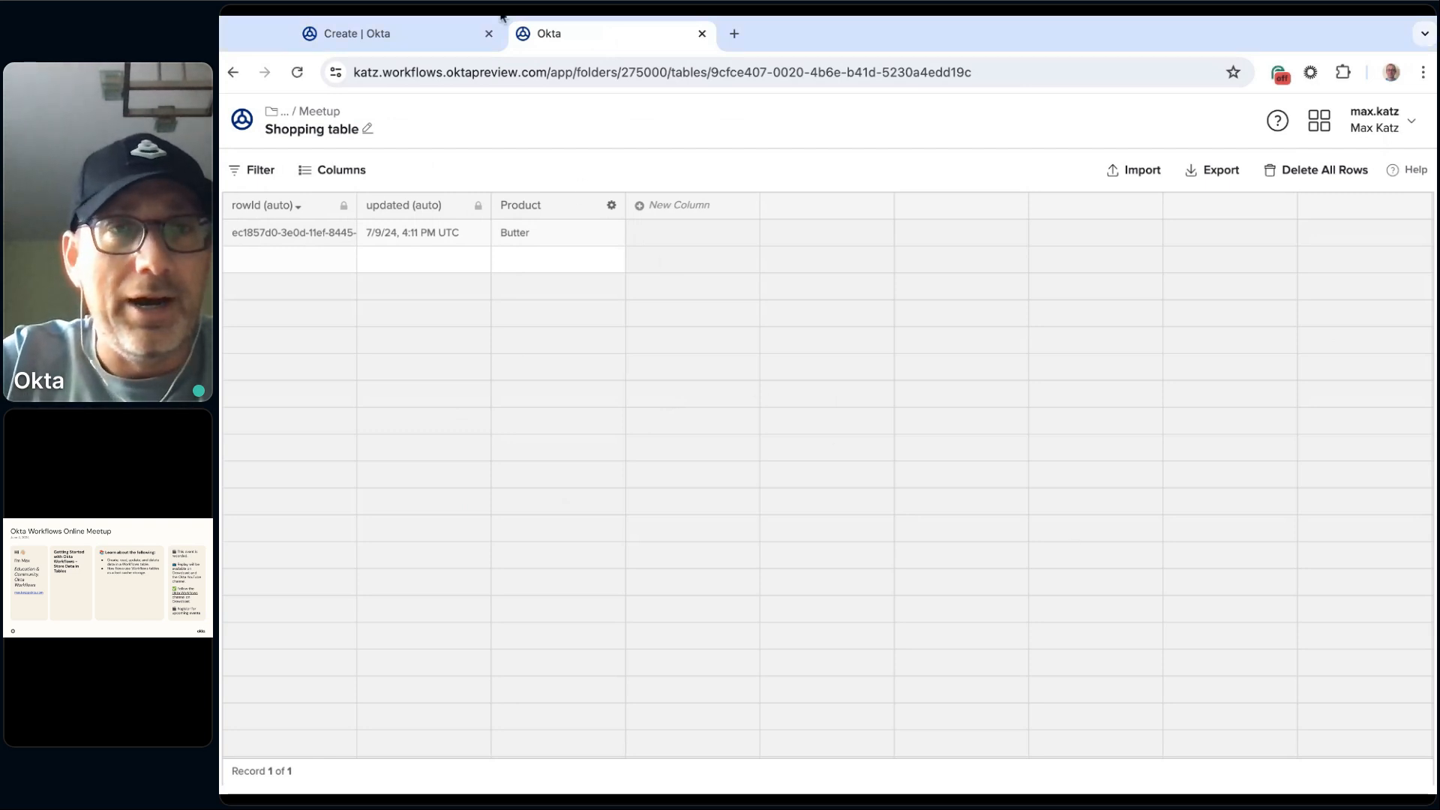
Step: Return to the Create flow, remove its Create Row card and save the flow
click(412, 31)
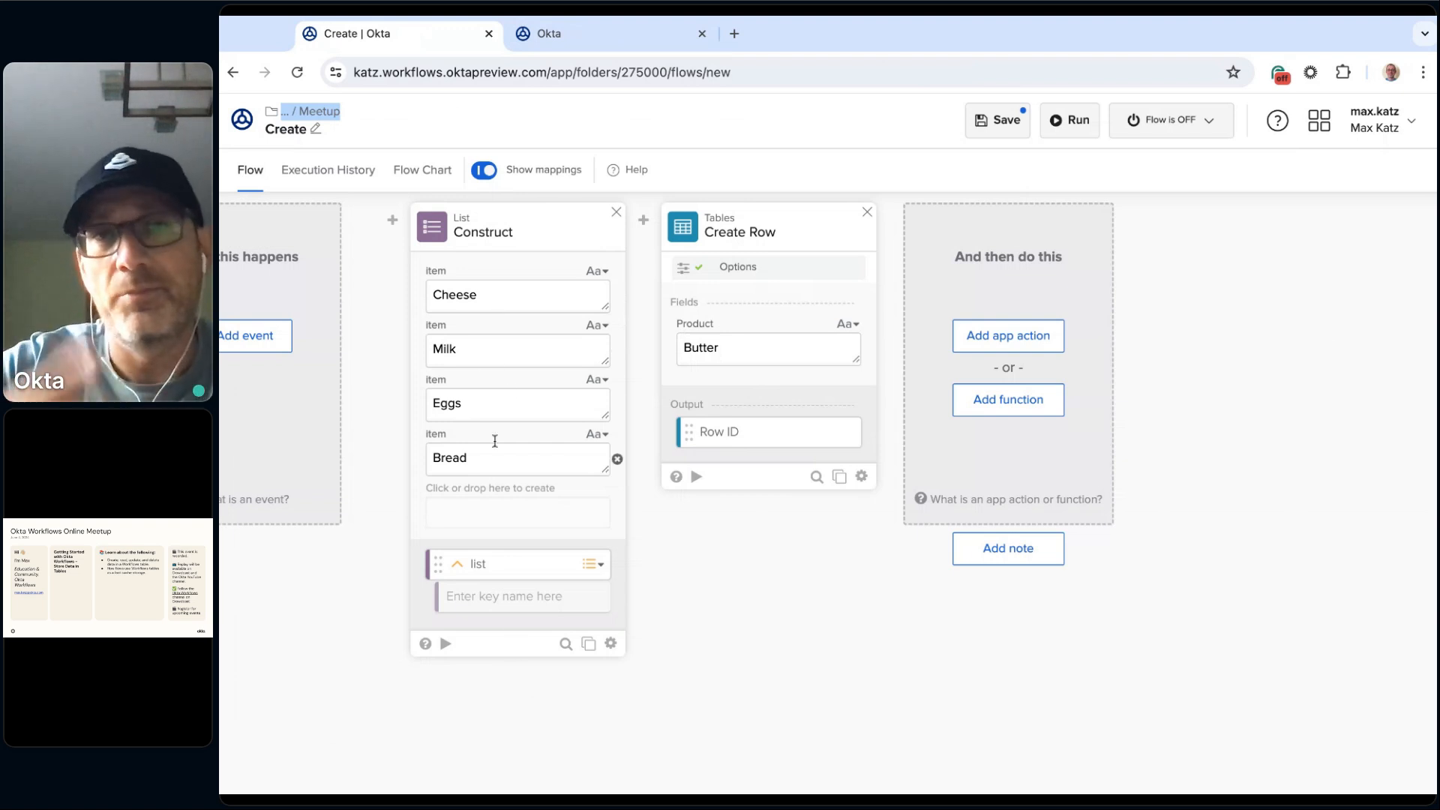
click(867, 213)
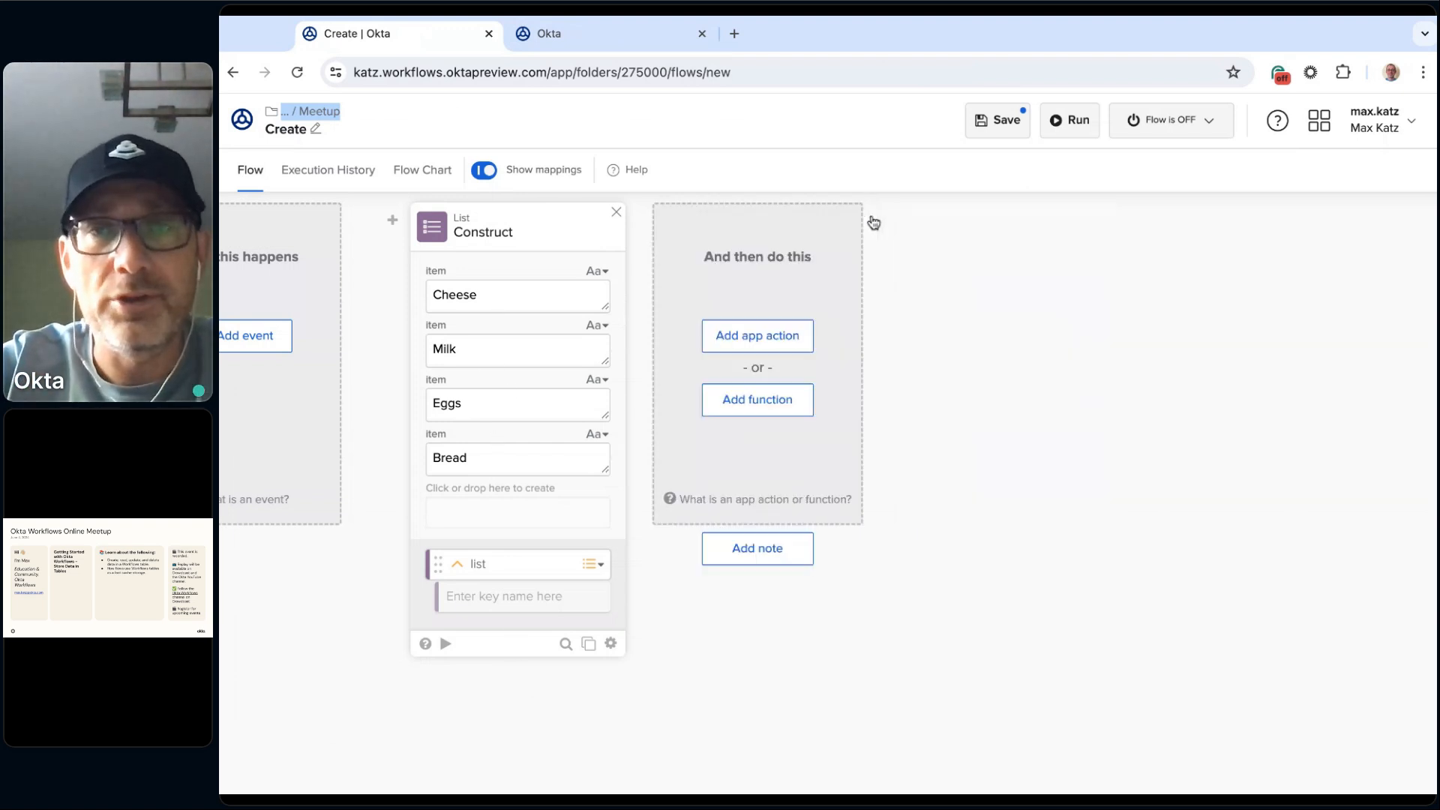
click(1005, 122)
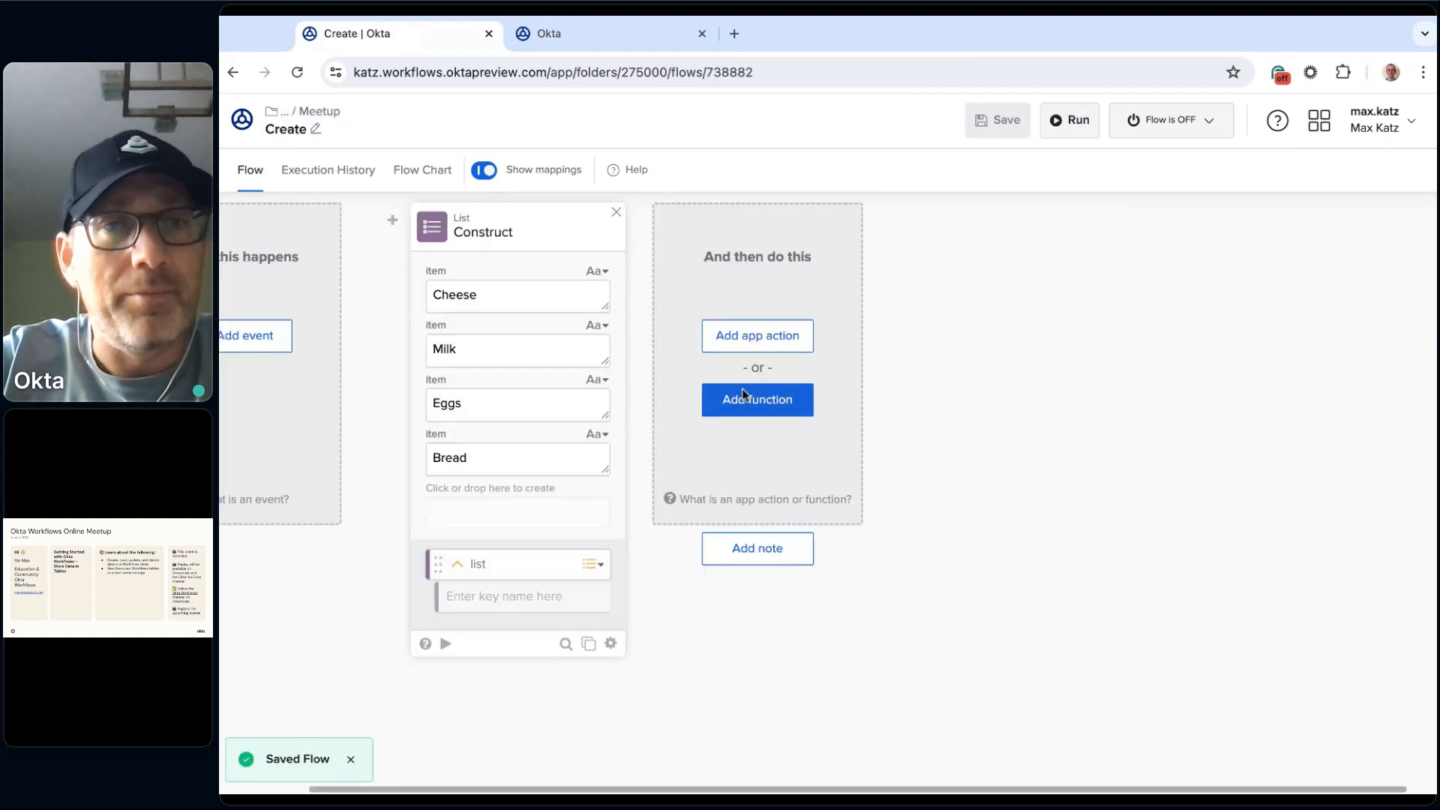
Step: Create a new flow in the Meetup folder with Helper Flow as its starting event
click(316, 112)
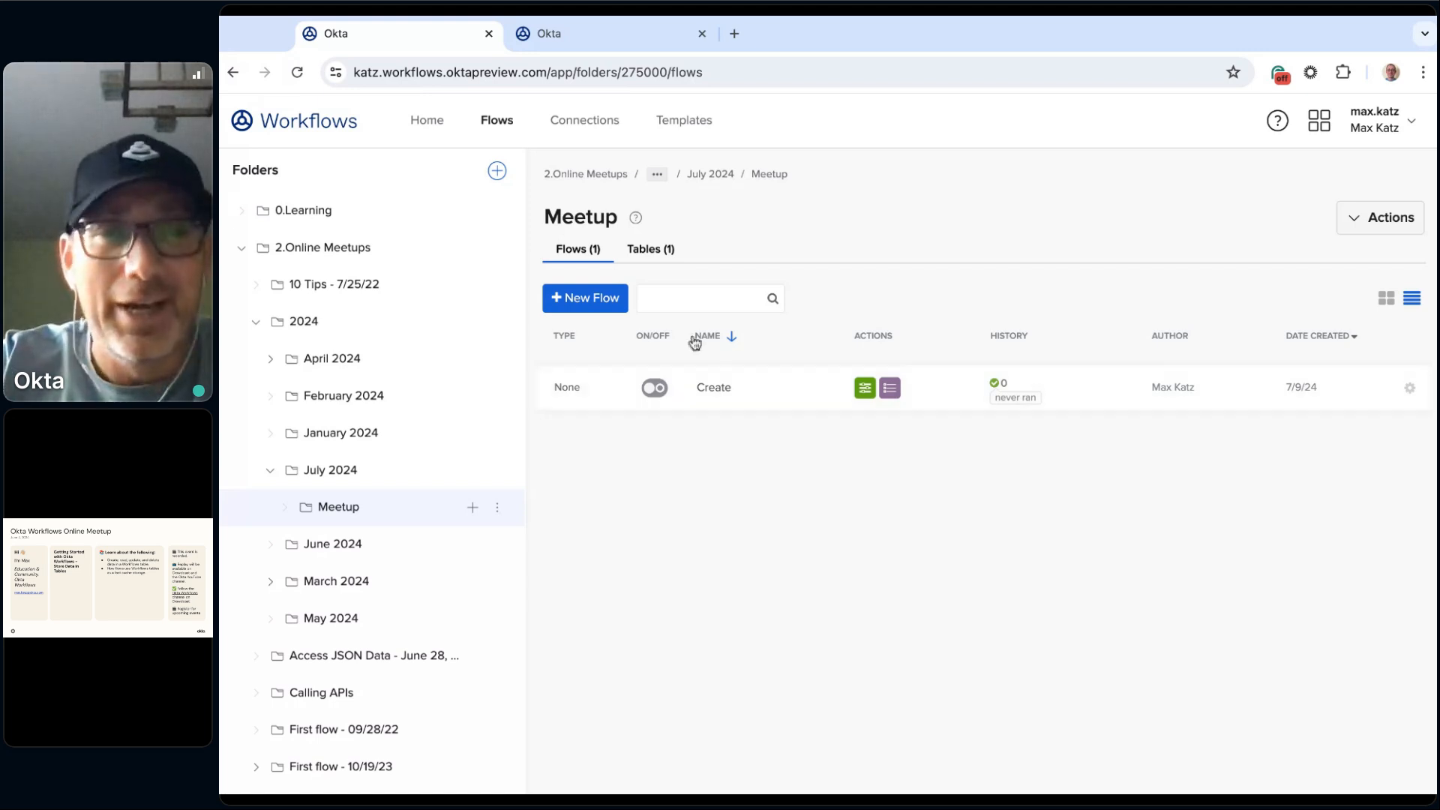
click(595, 306)
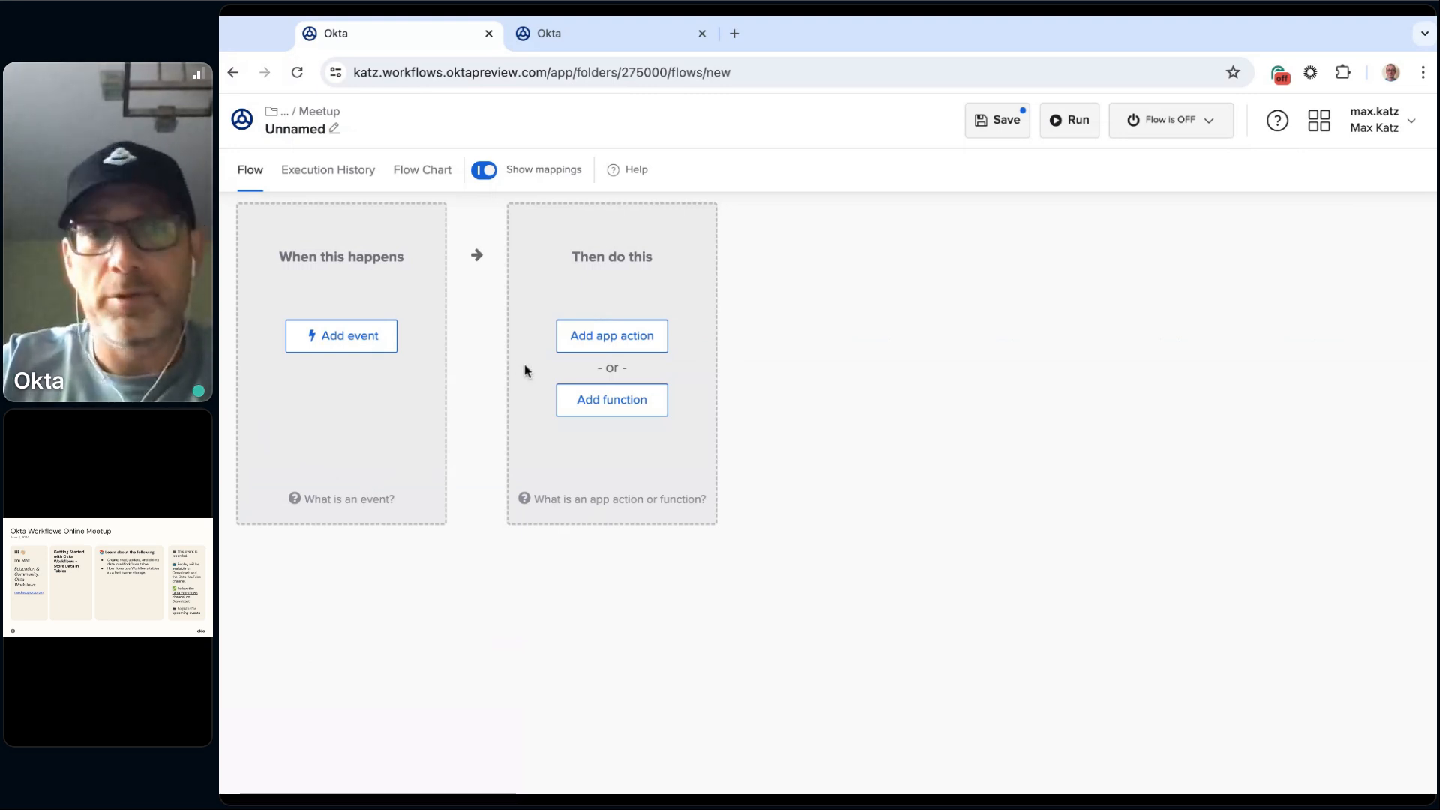
click(344, 343)
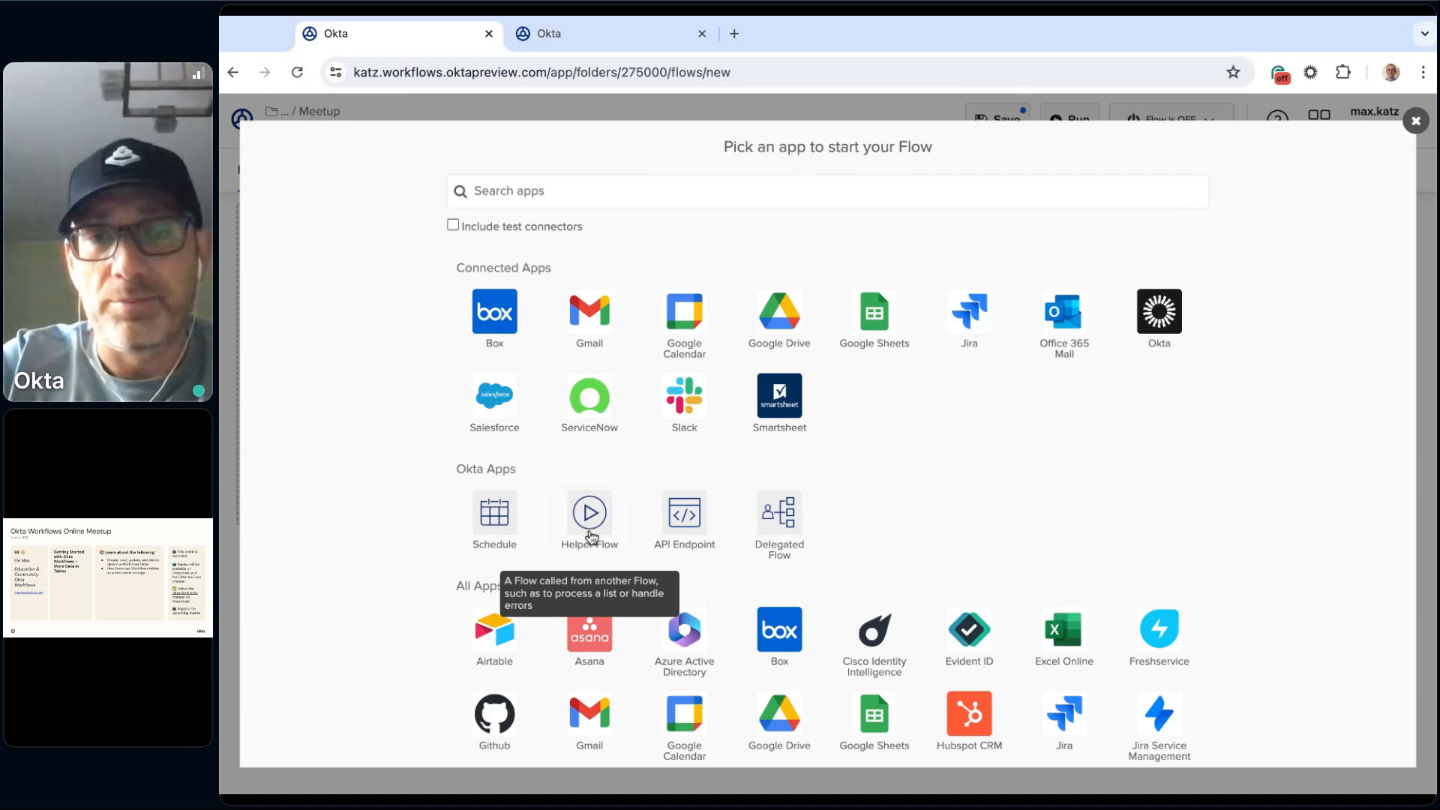
click(590, 534)
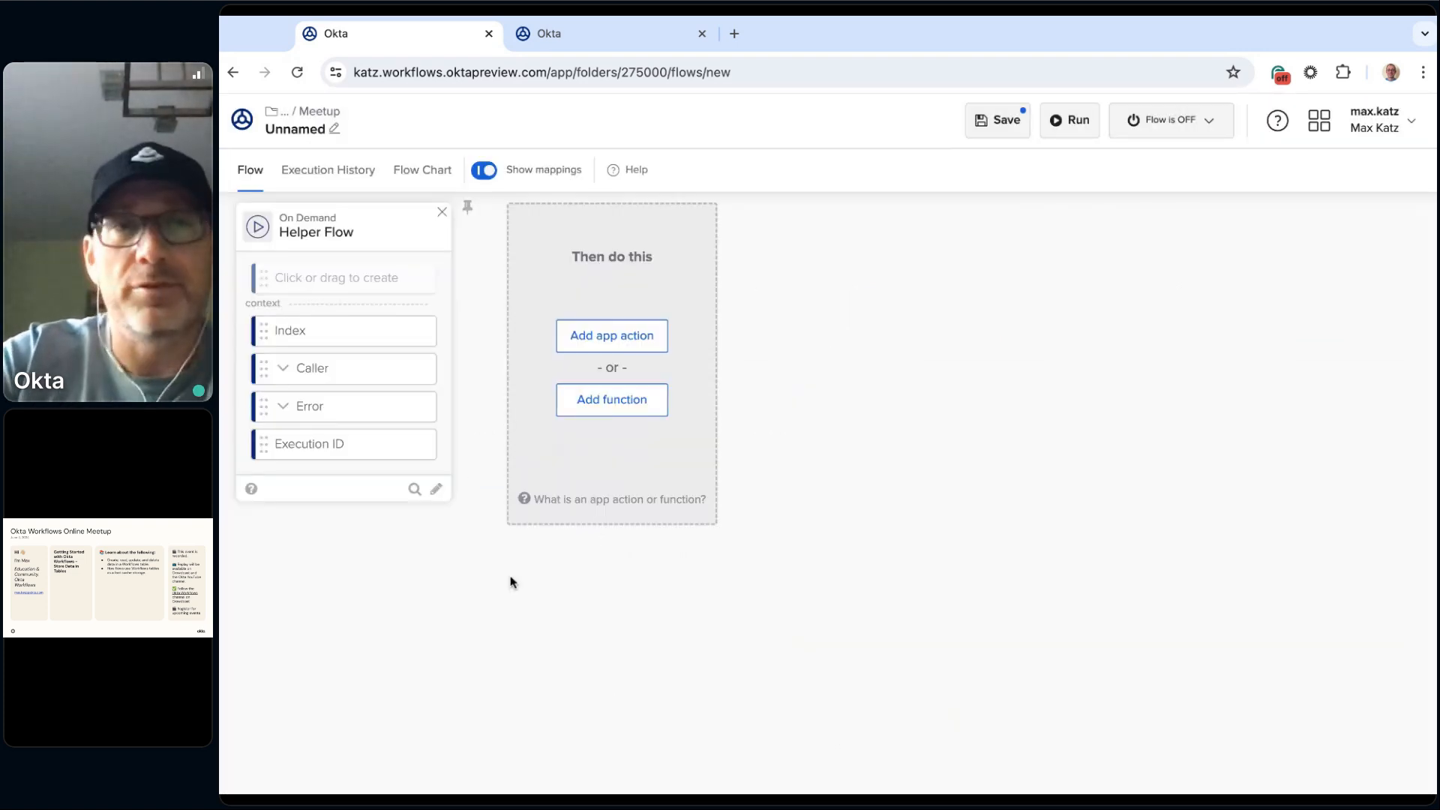
Step: Name the new helper flow Create_helper, enable saving all data that passes through it, and save the properties
click(311, 130)
click(739, 382)
click(758, 367)
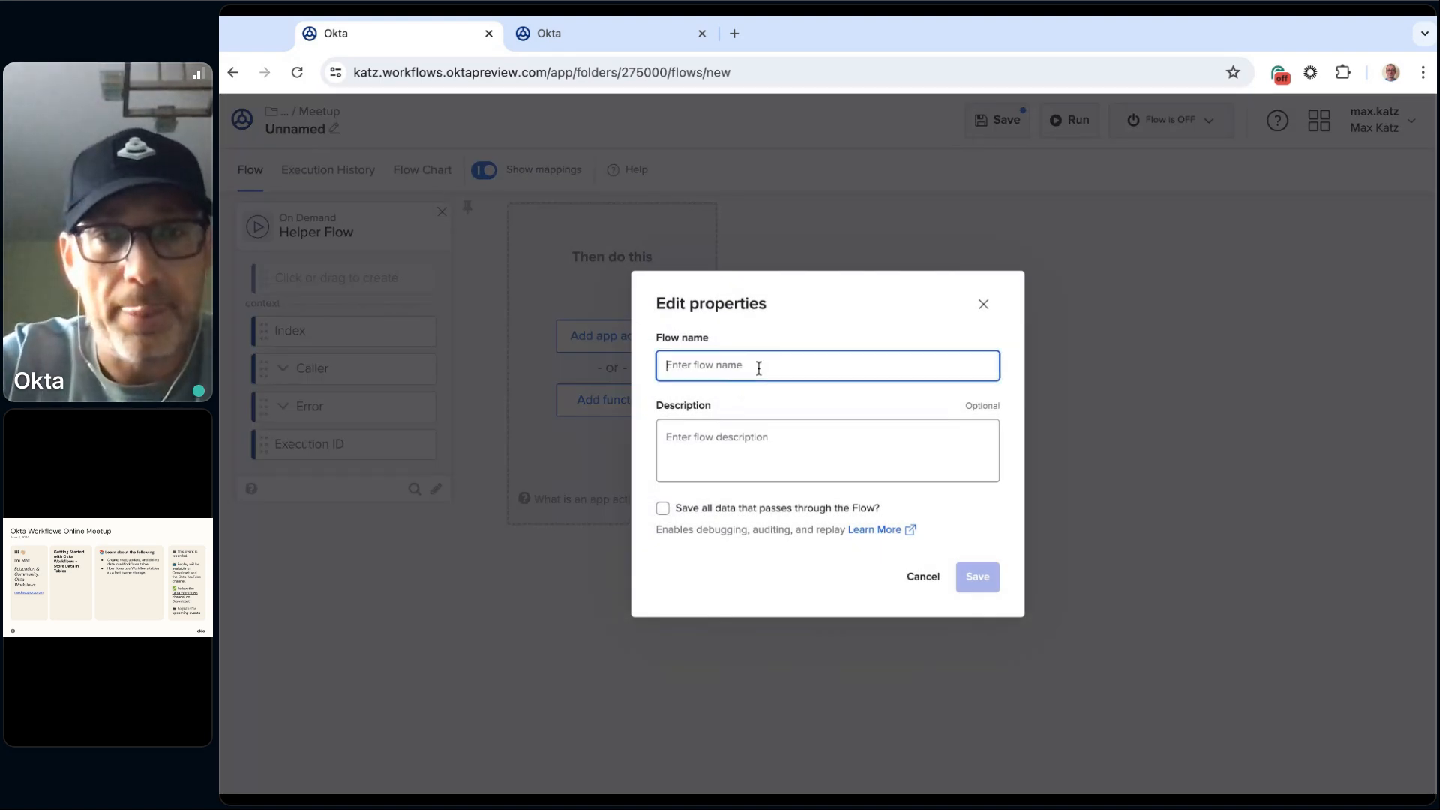
text(creat)
key(BackSpace)
key(BackSpace)
key(BackSpace)
text(C)
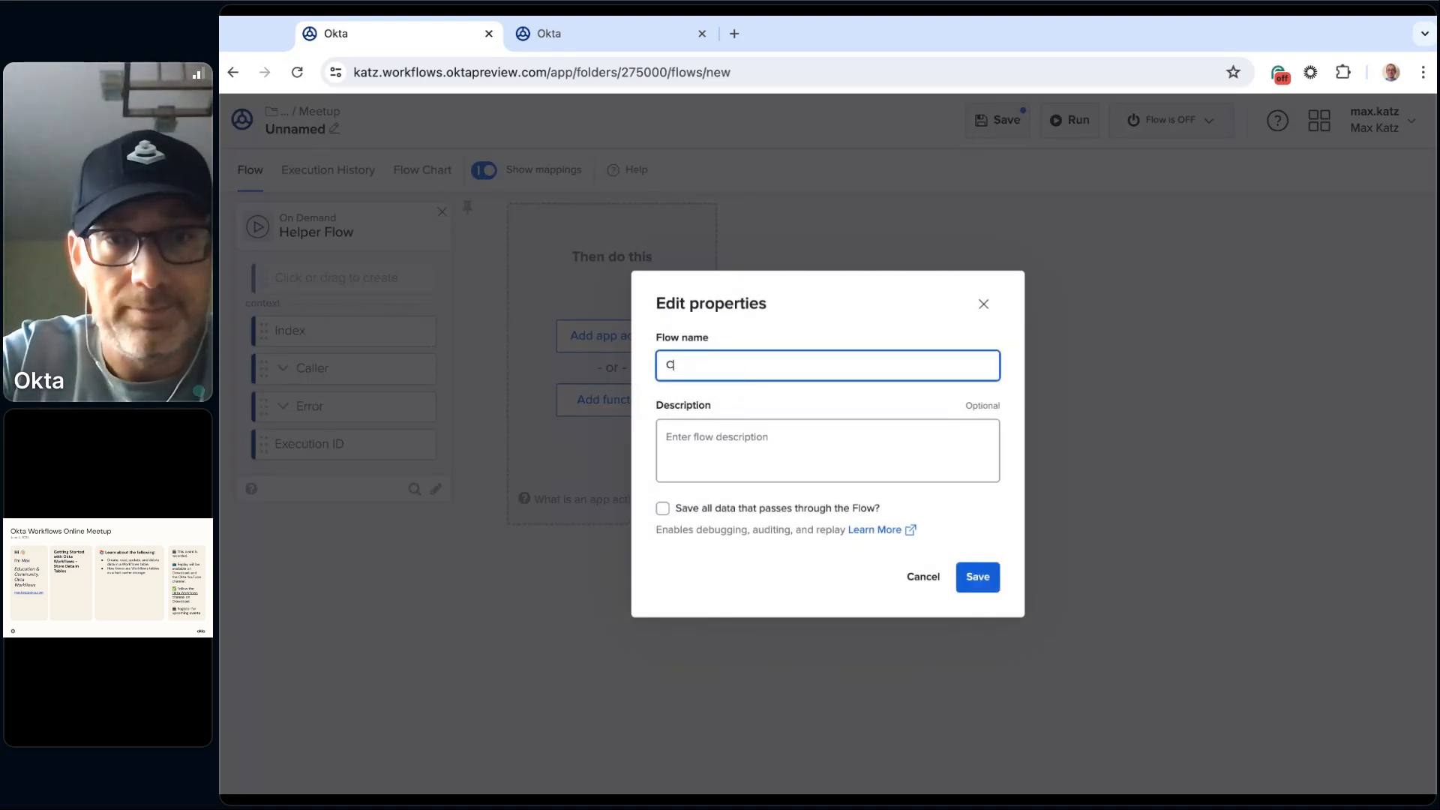
text(reate_helper)
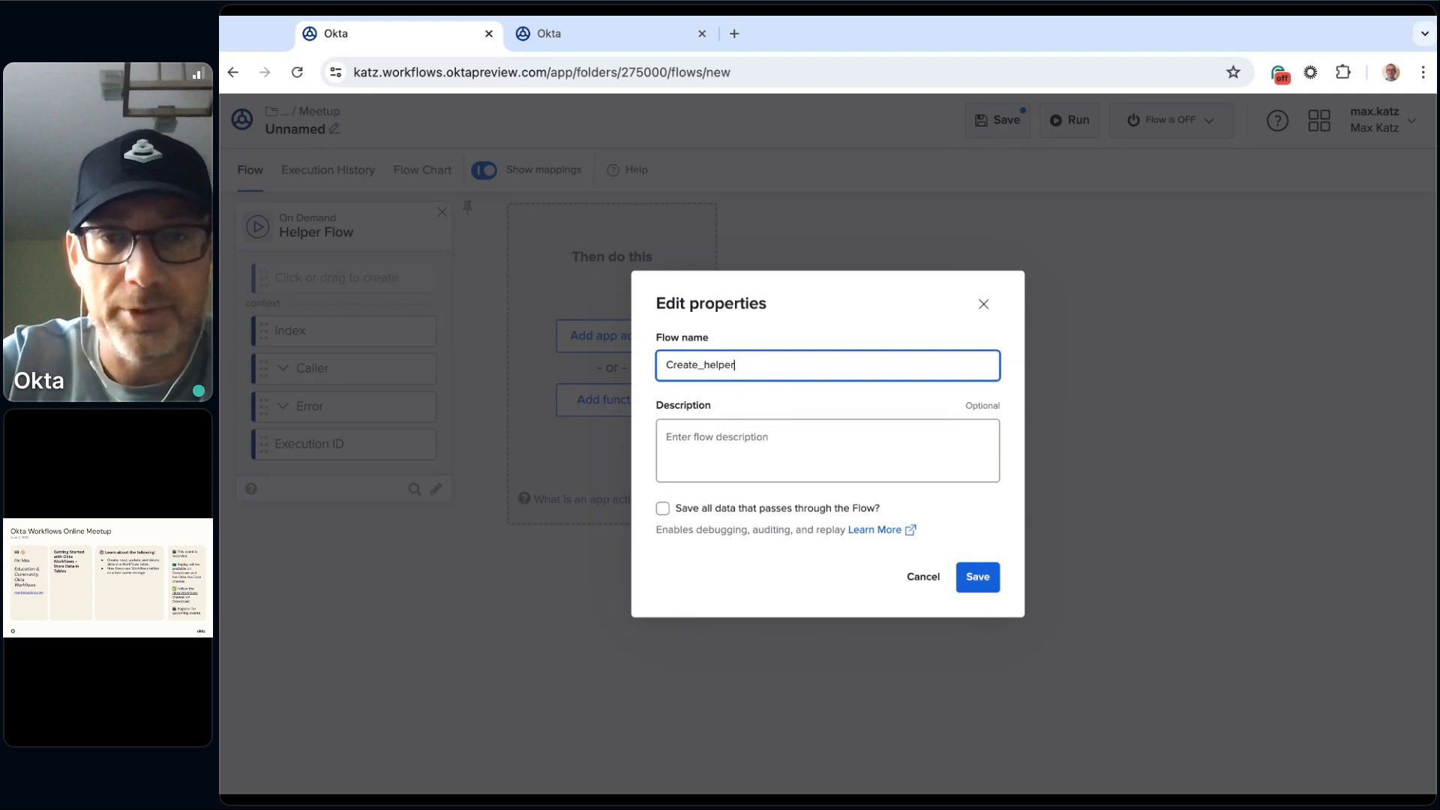
click(678, 513)
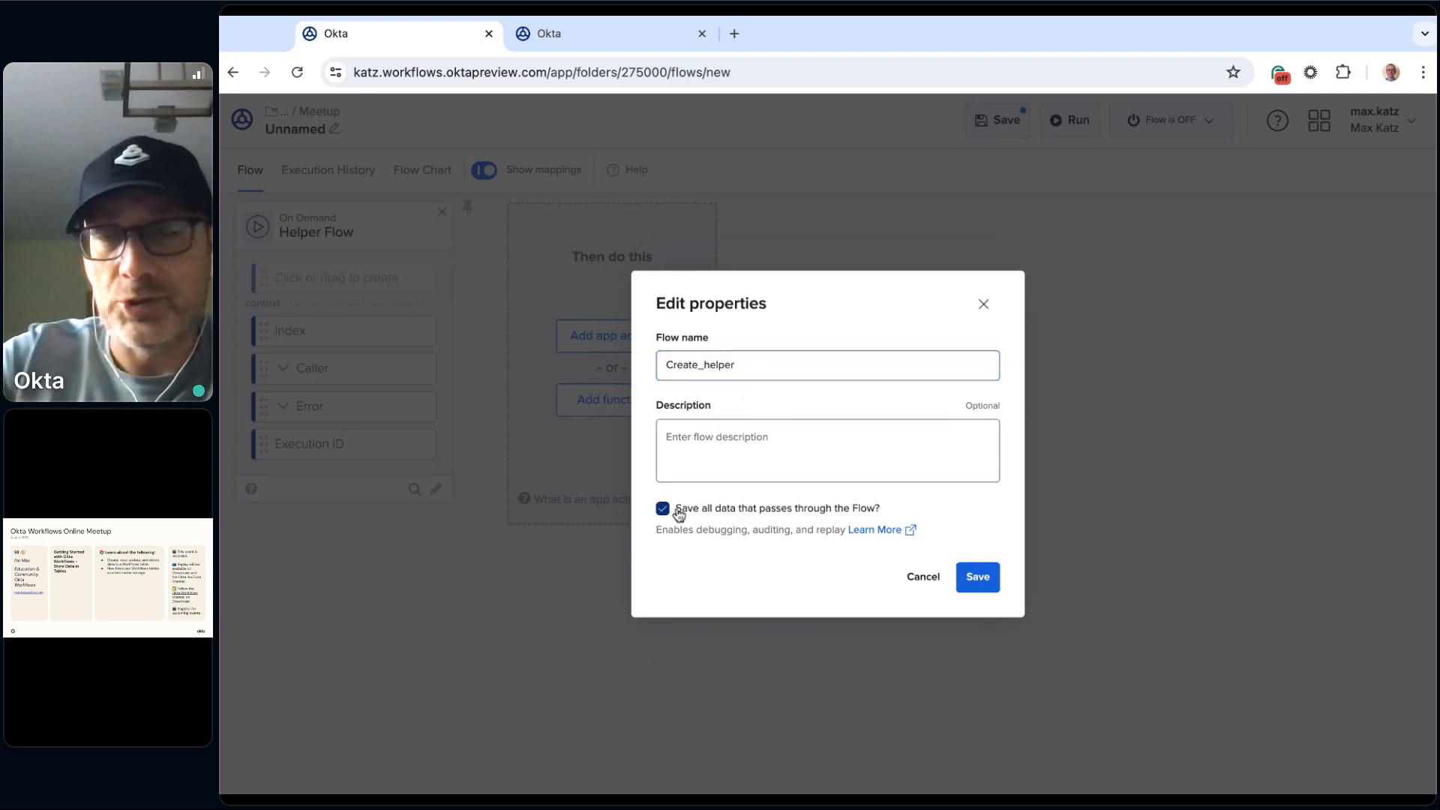
click(979, 577)
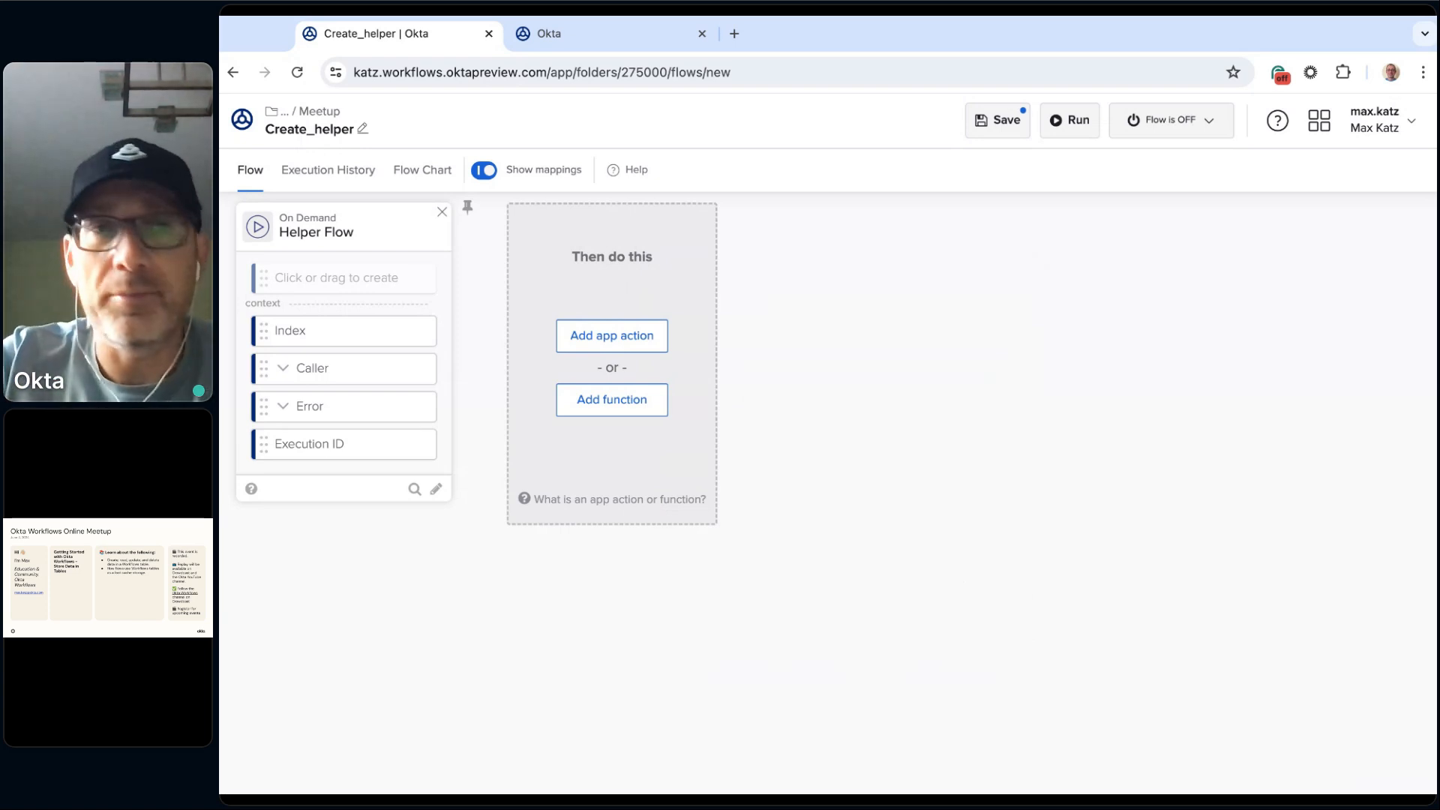
Step: Add a text input named Product to the Helper Flow card and save the flow
click(349, 279)
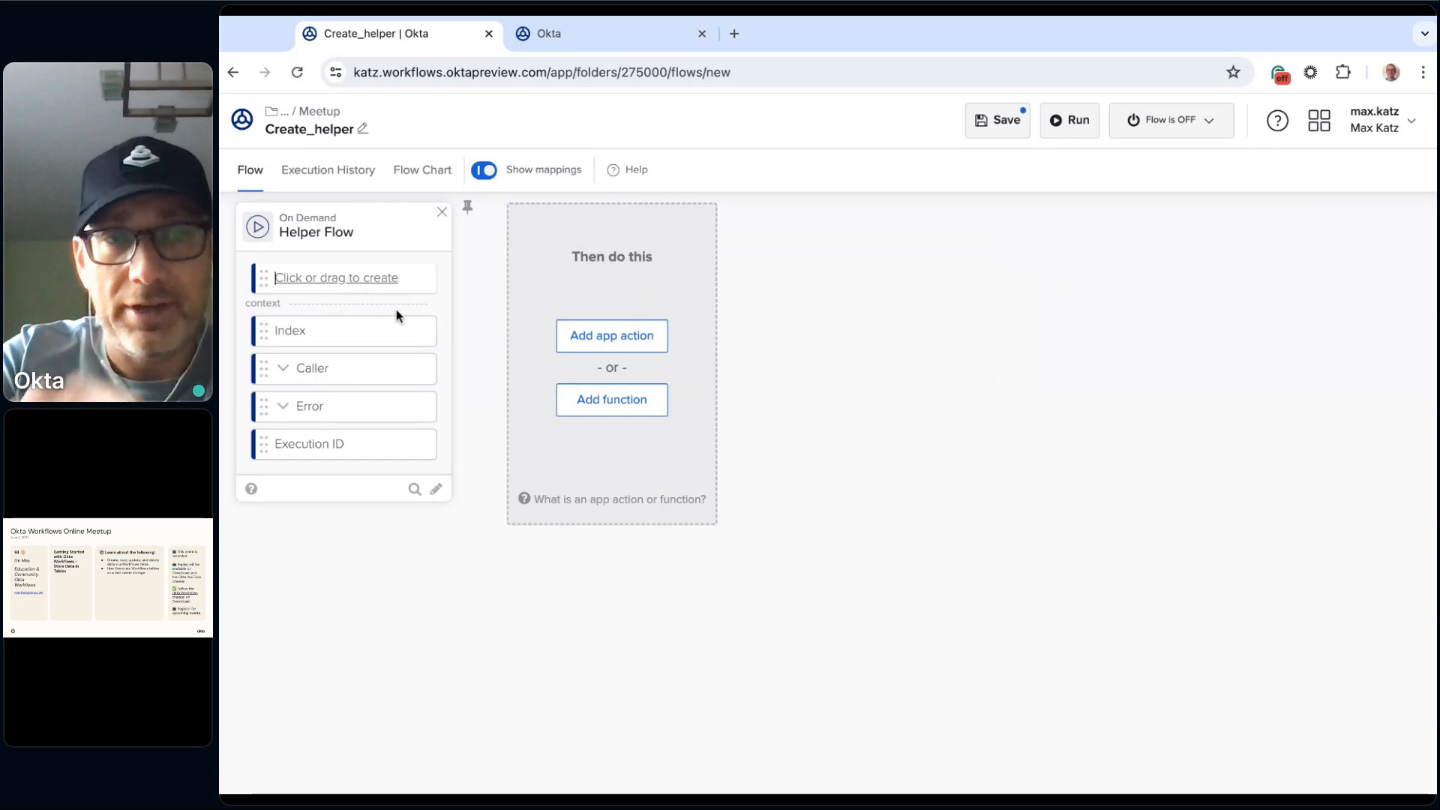
text(Product)
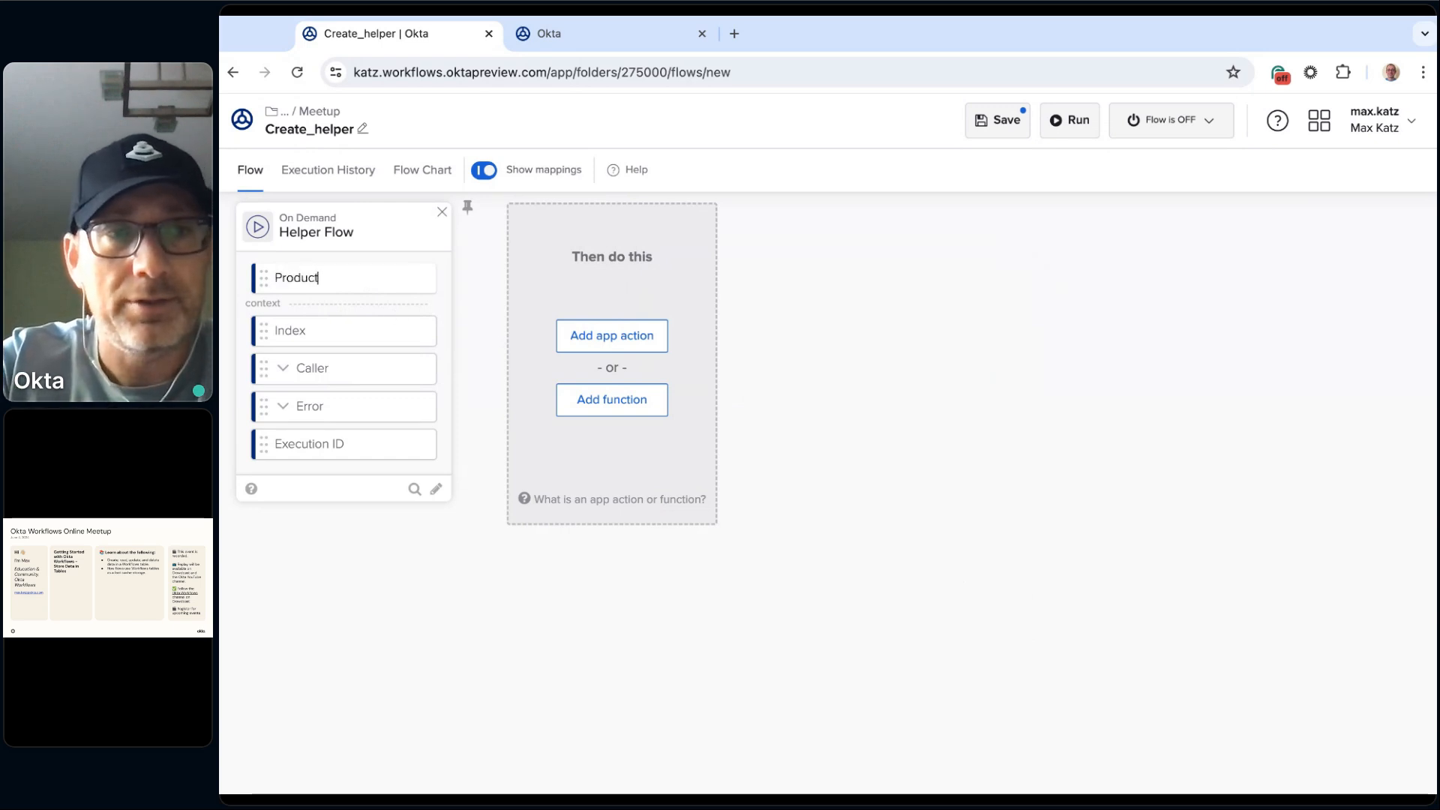
key(Return)
mouse_move(412, 277)
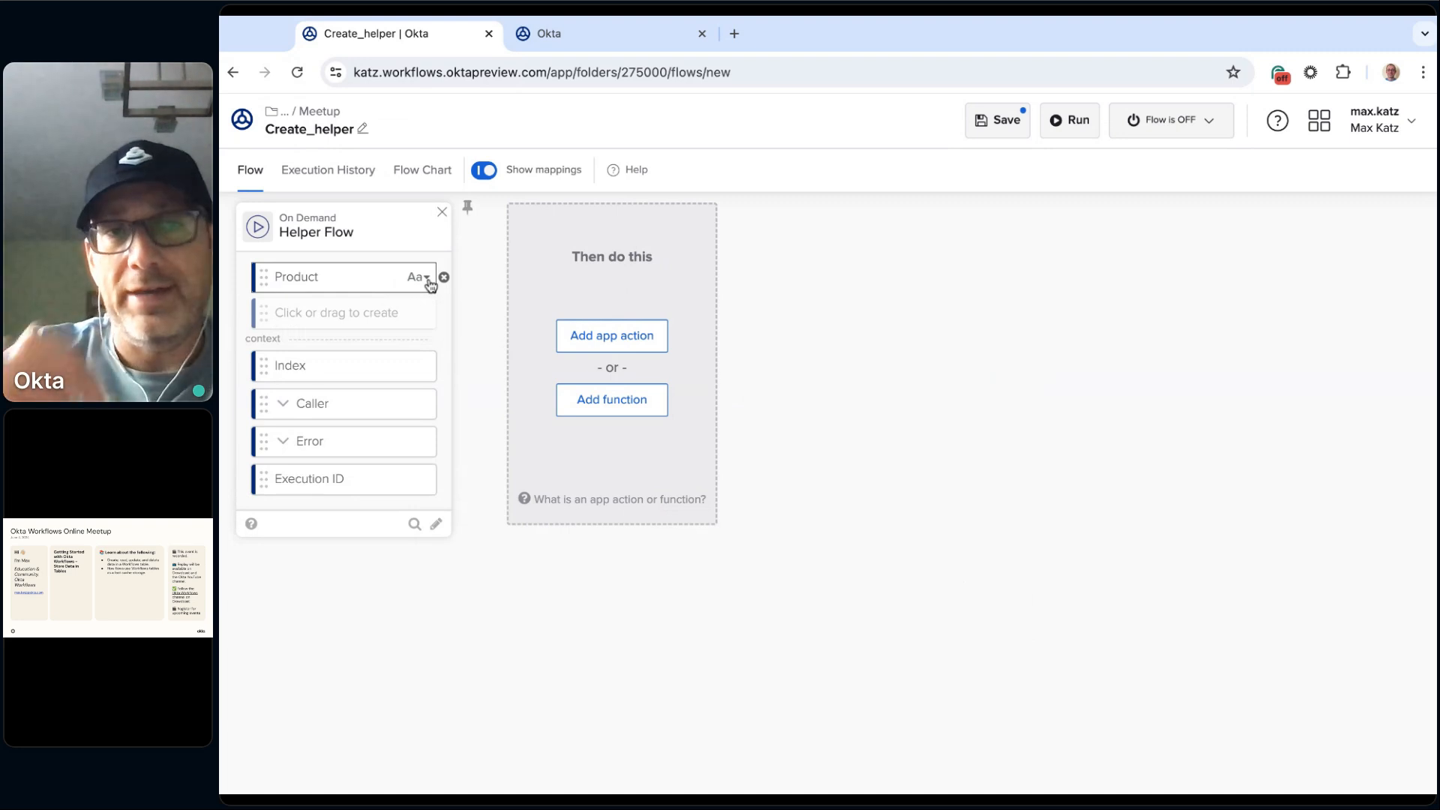
click(425, 277)
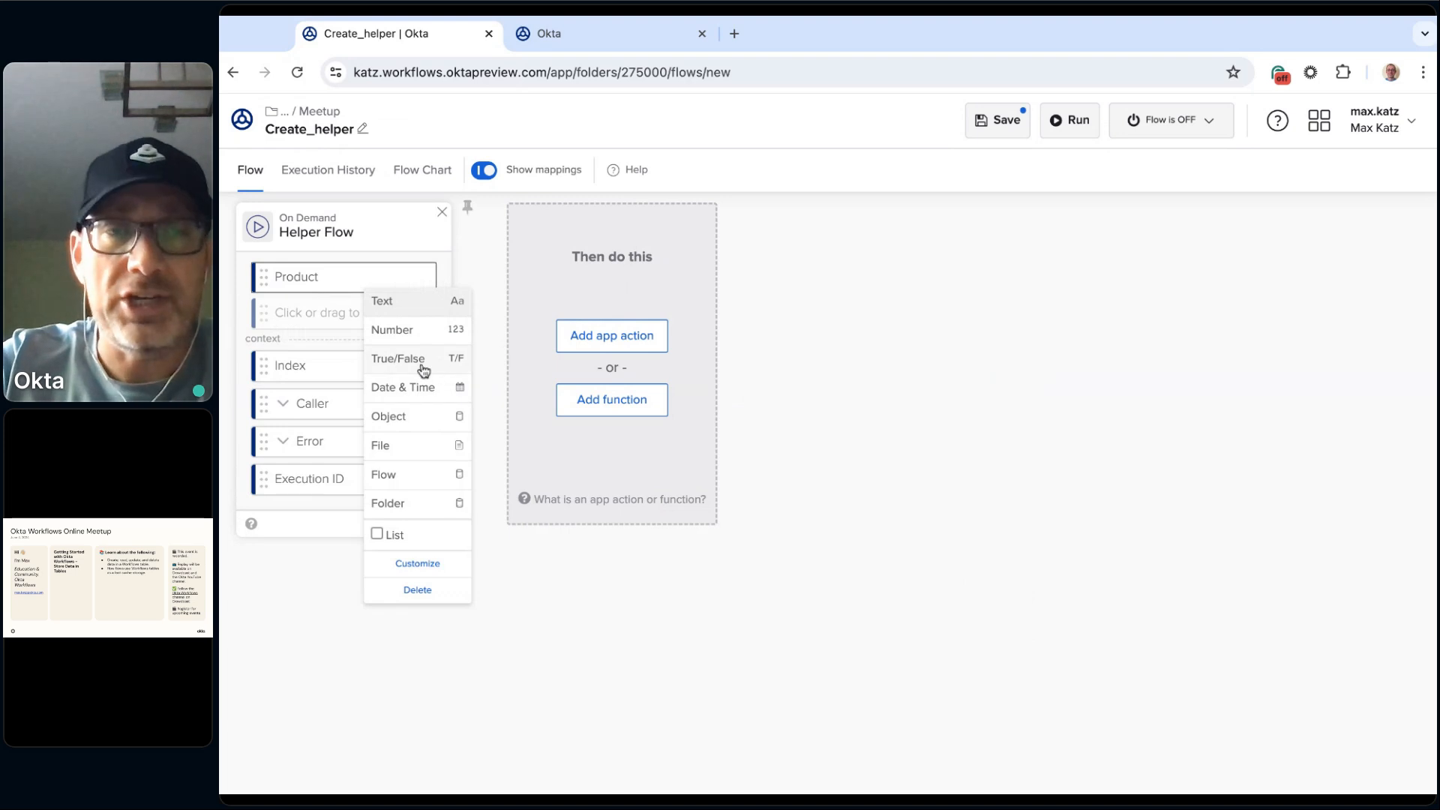
click(523, 567)
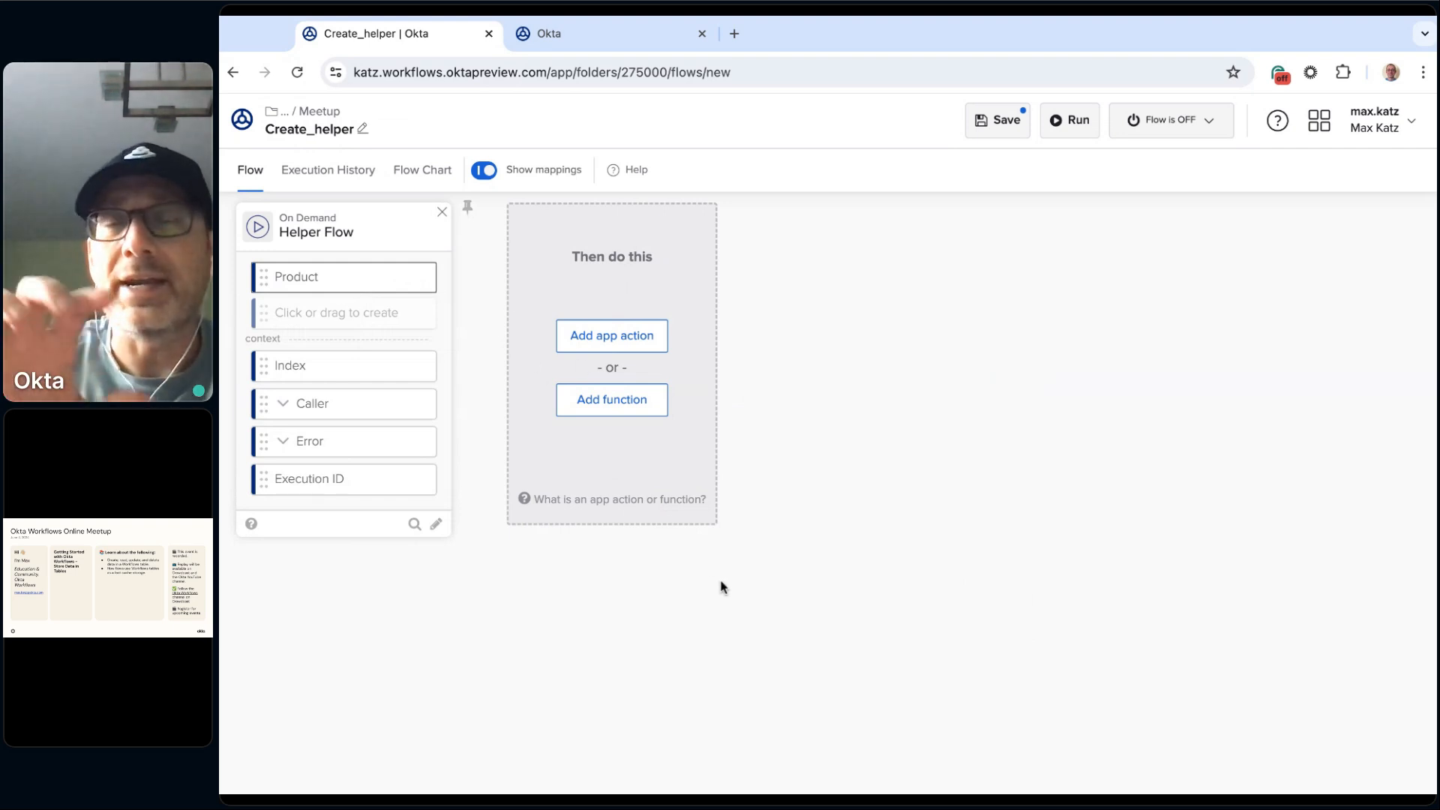
click(1006, 120)
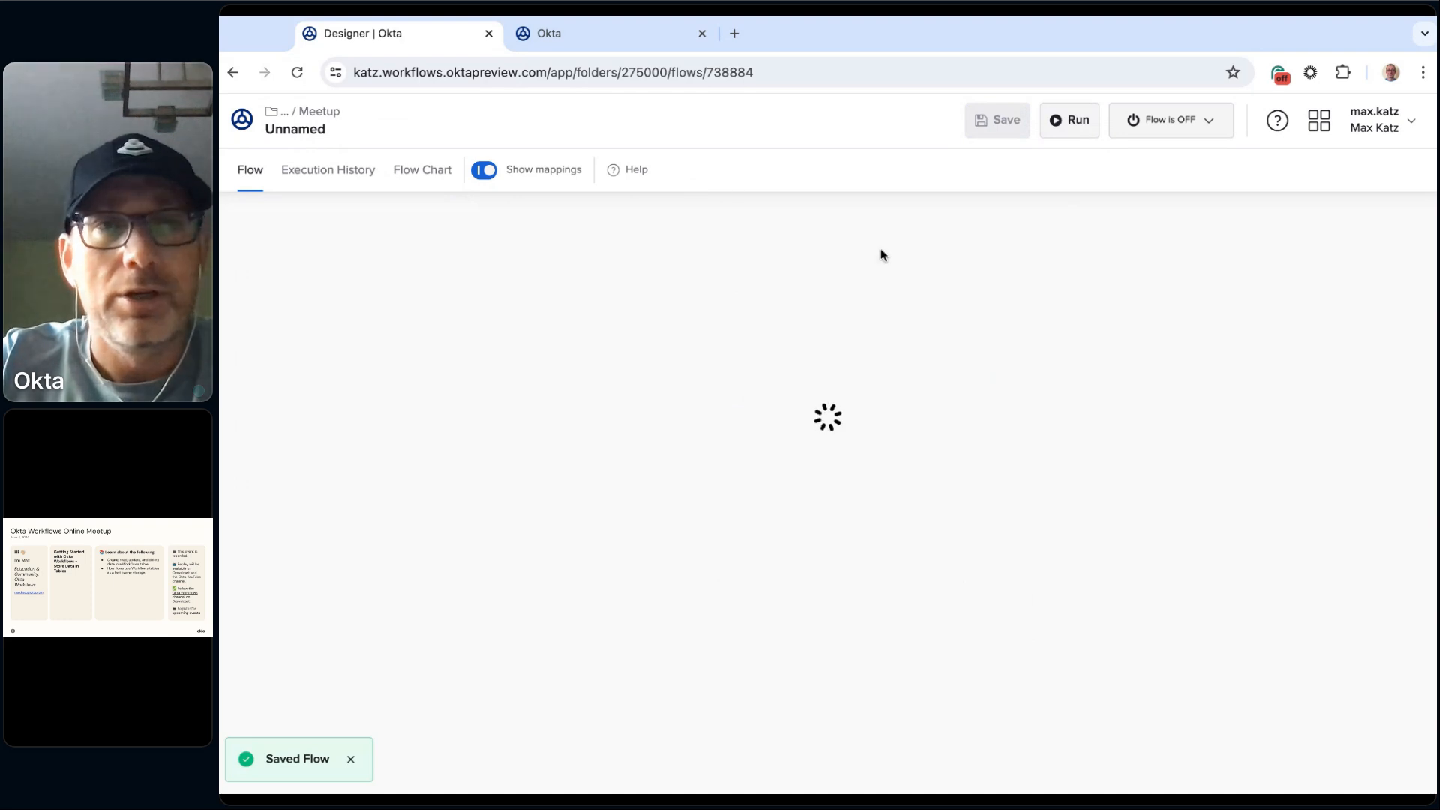
Step: Open the Create flow from the Meetup folder and add a List For Each function after the Construct card
click(313, 114)
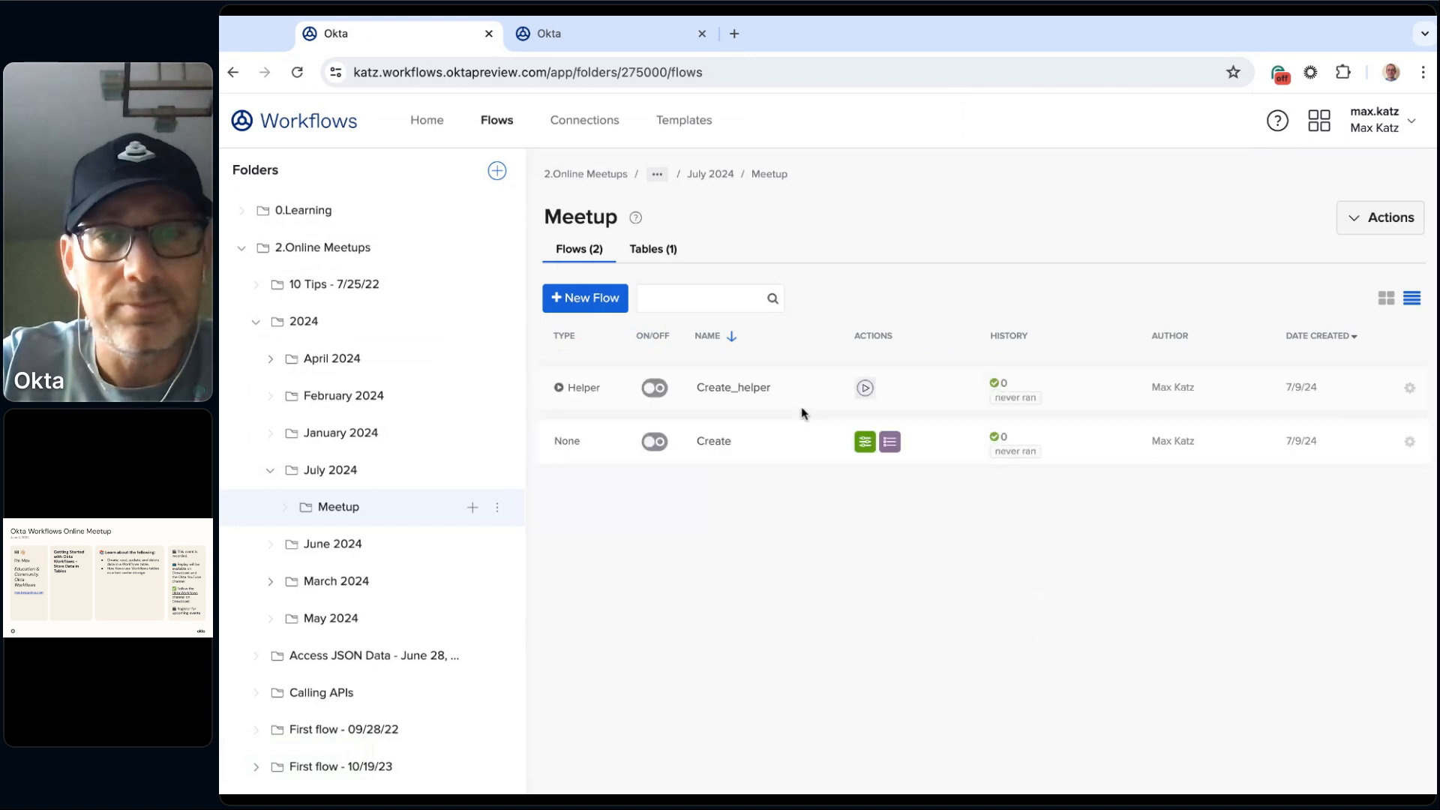
click(713, 444)
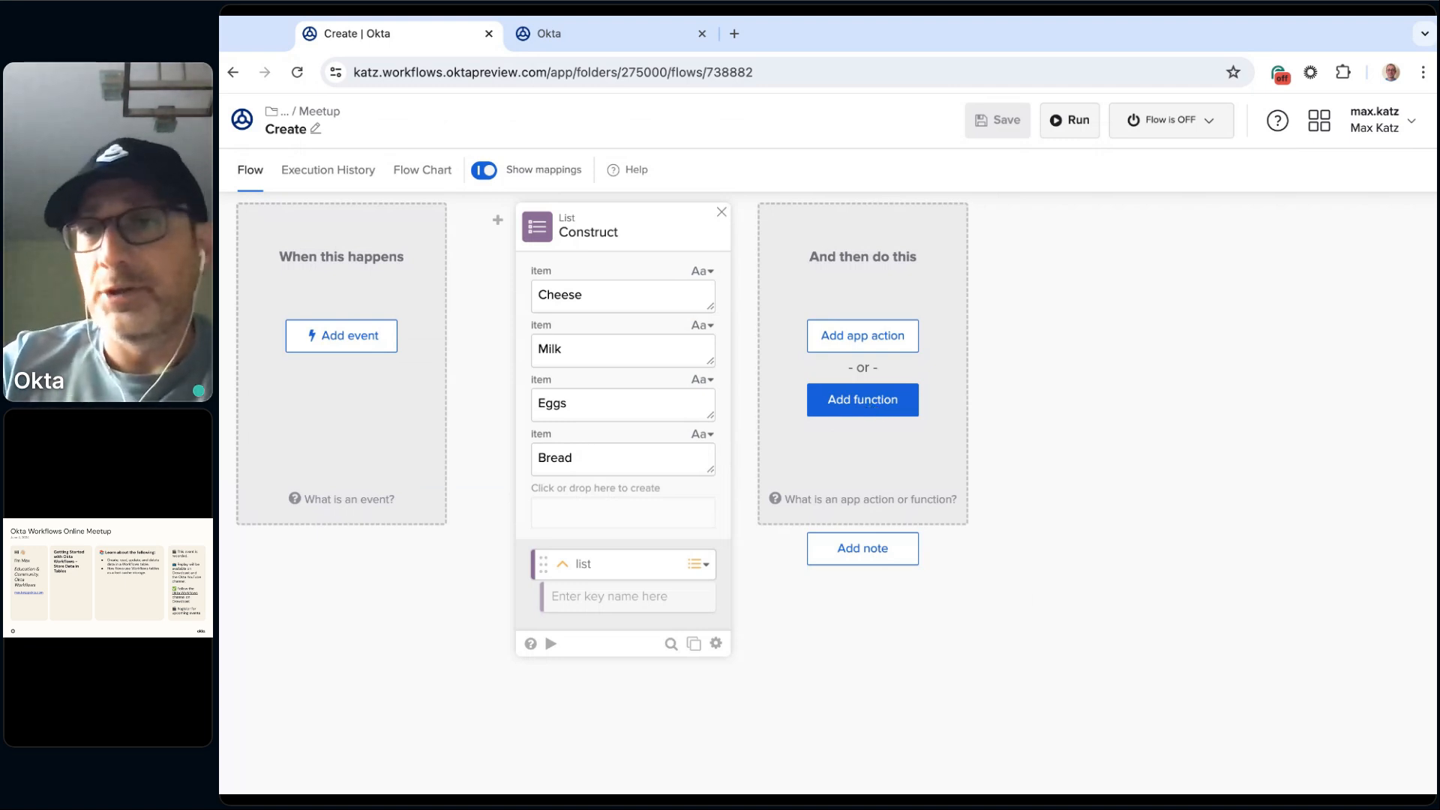
click(878, 404)
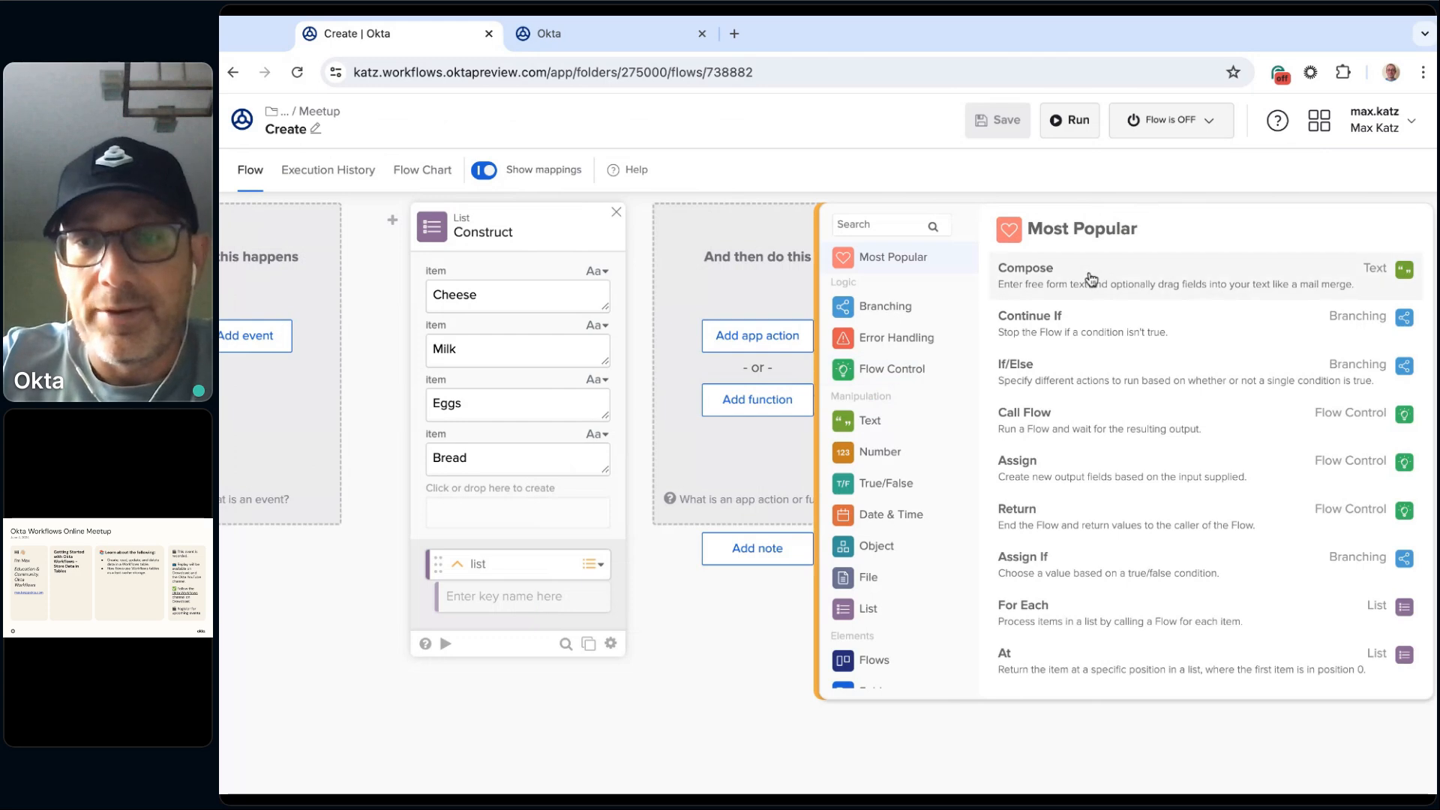
scroll(915, 495, down, 1)
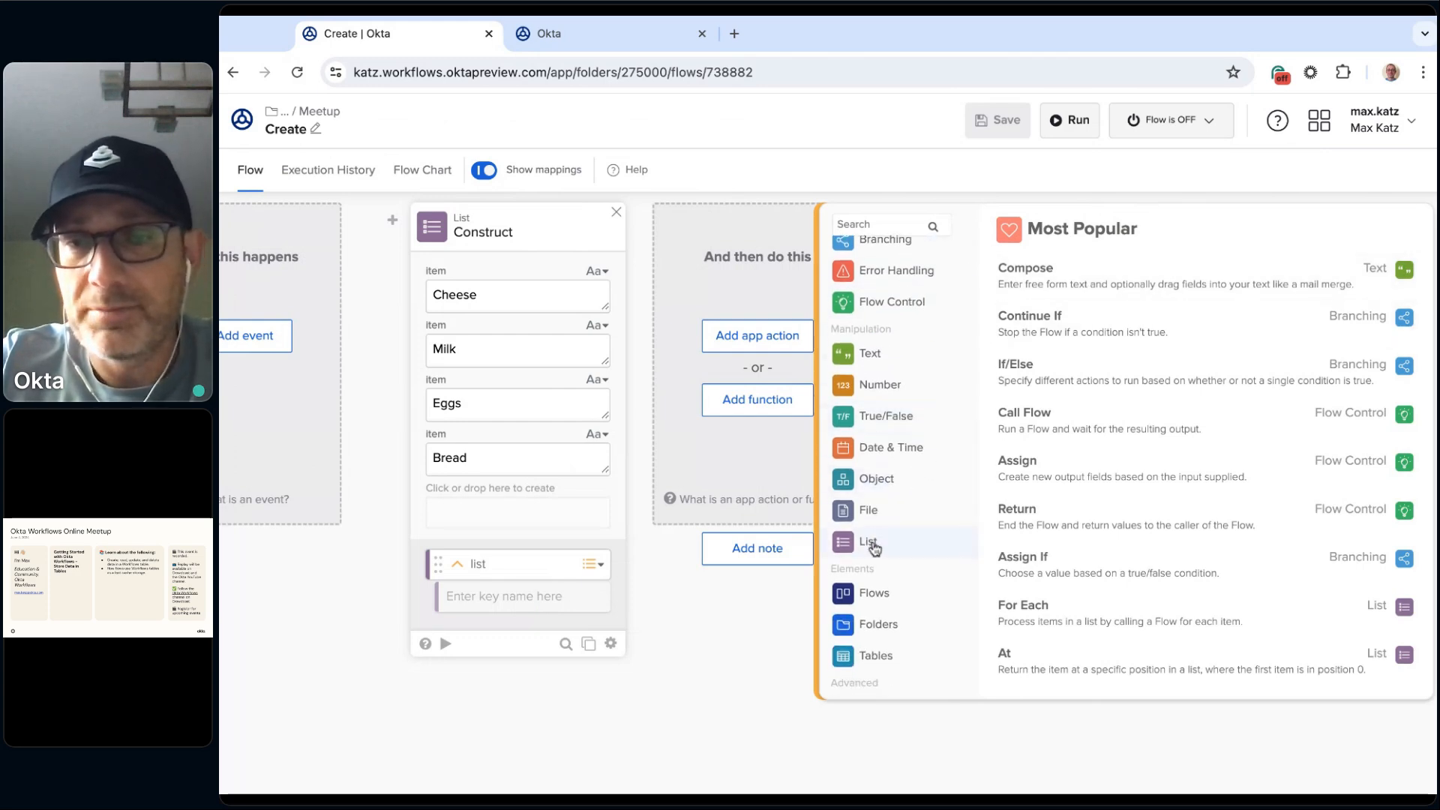
click(897, 546)
scroll(1265, 377, down, 3)
scroll(1266, 379, down, 3)
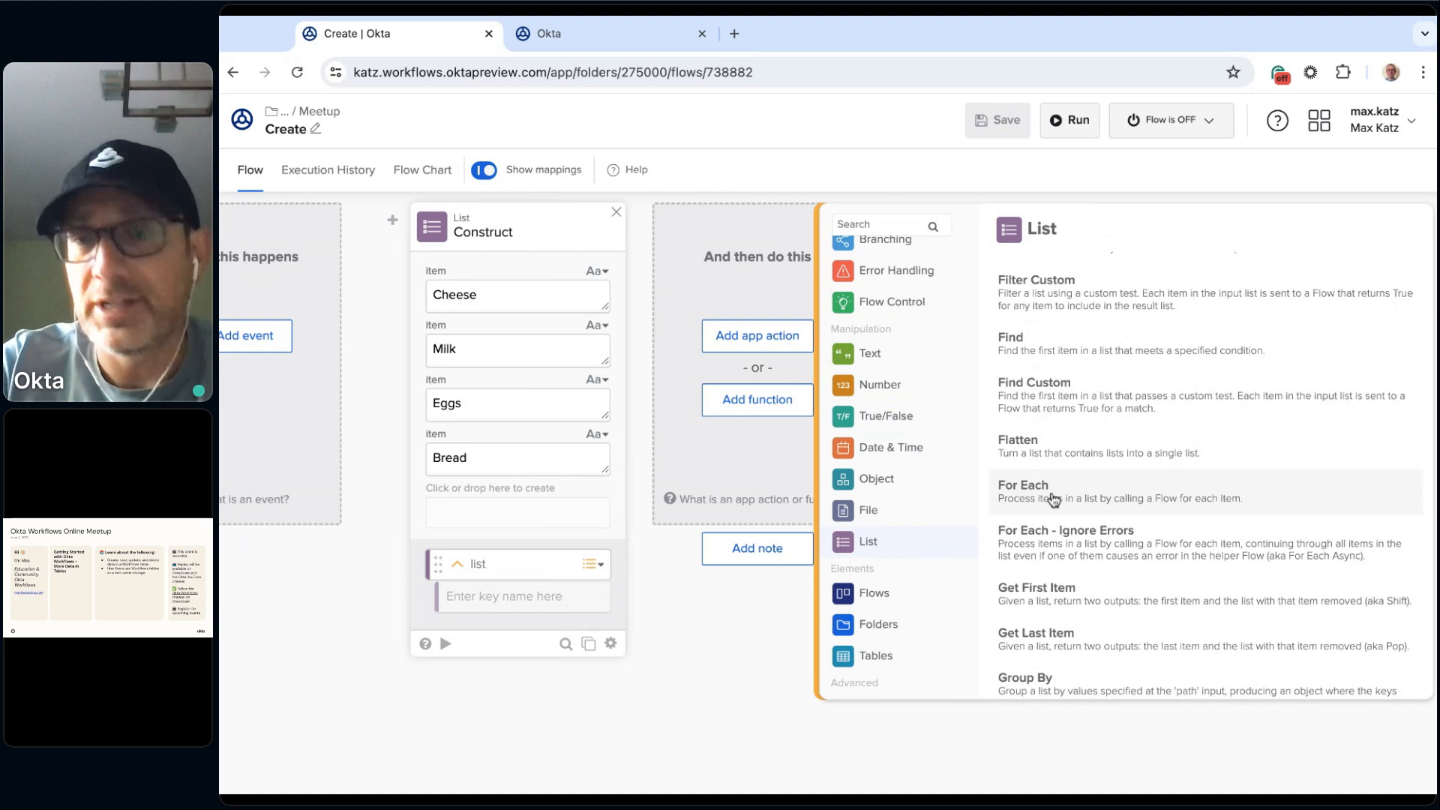
click(1091, 495)
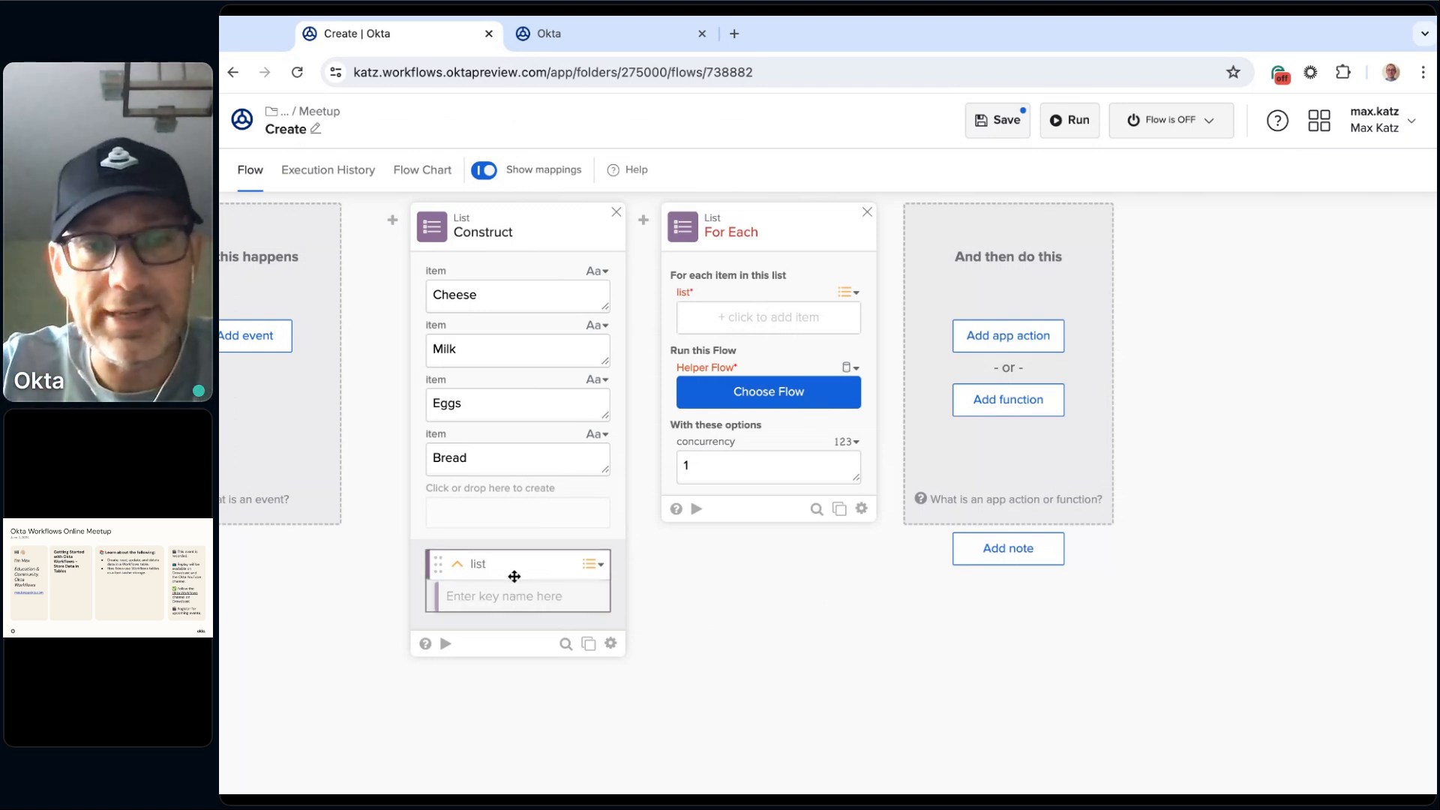
Step: Map the Construct card's list output to the list input of the For Each card
drag(520, 571, 768, 319)
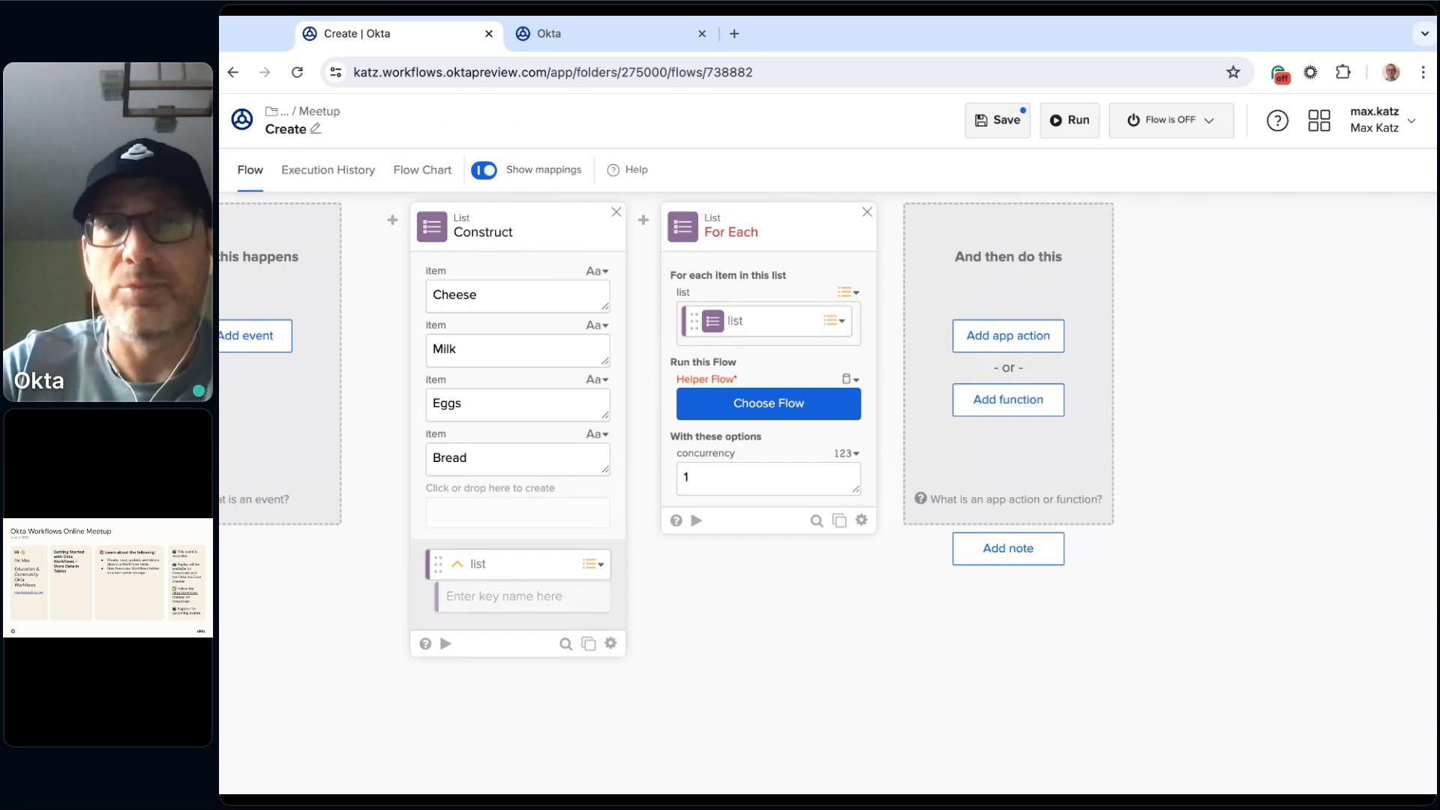
click(820, 321)
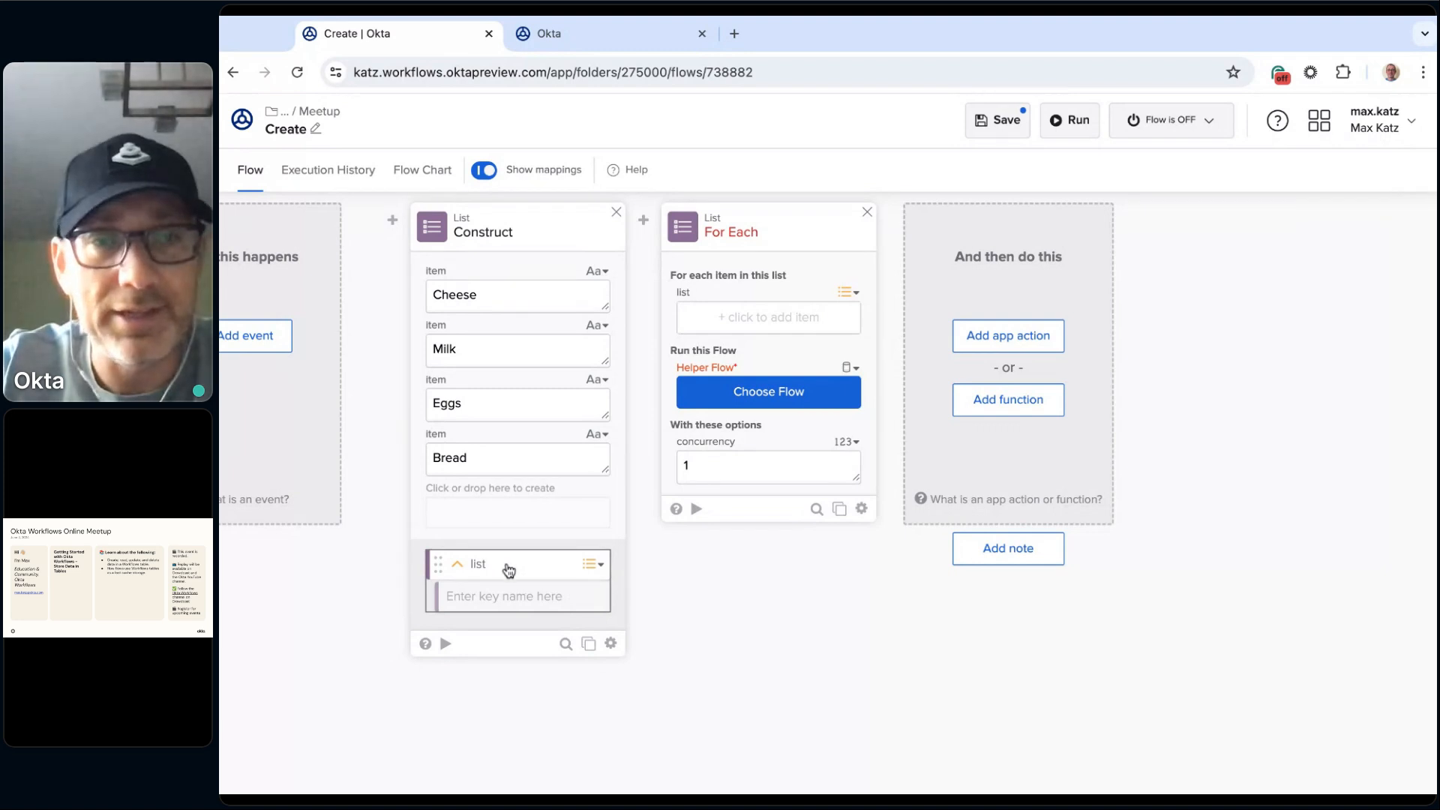
drag(510, 571, 757, 320)
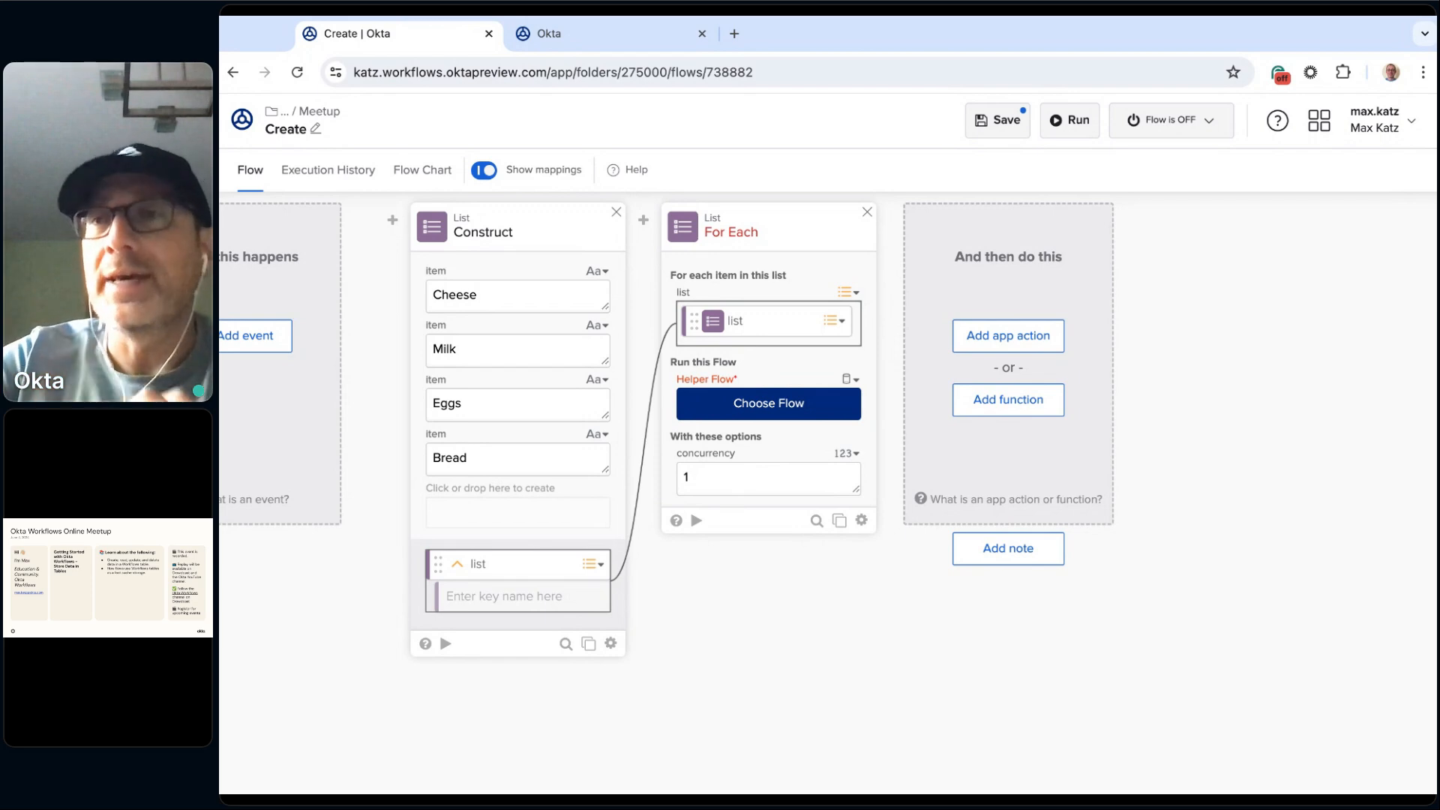
Step: Choose Create_helper from 2.Online Meetups / 2024 / July 2024 / Meetup as the For Each card's helper flow
click(774, 414)
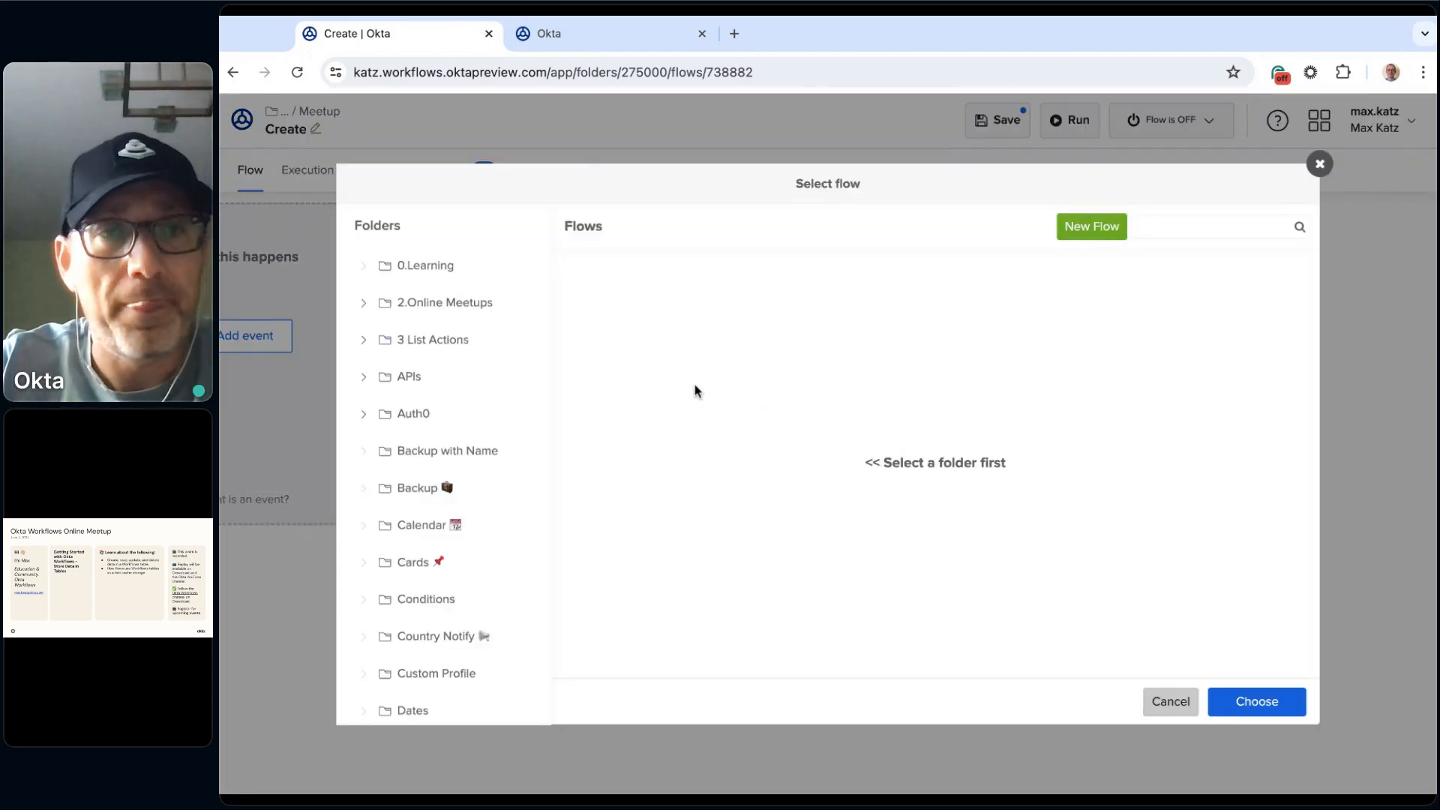
click(363, 302)
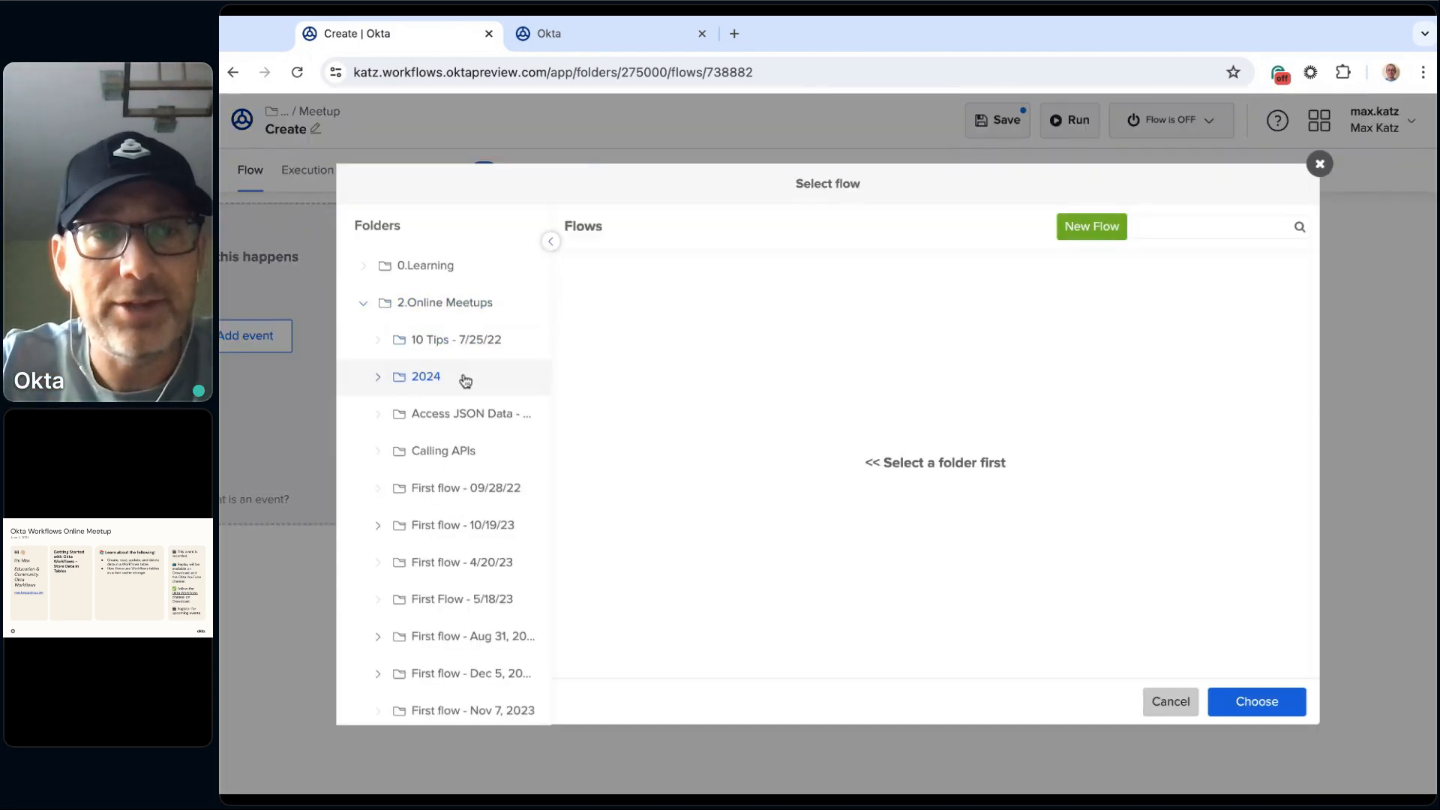
click(378, 376)
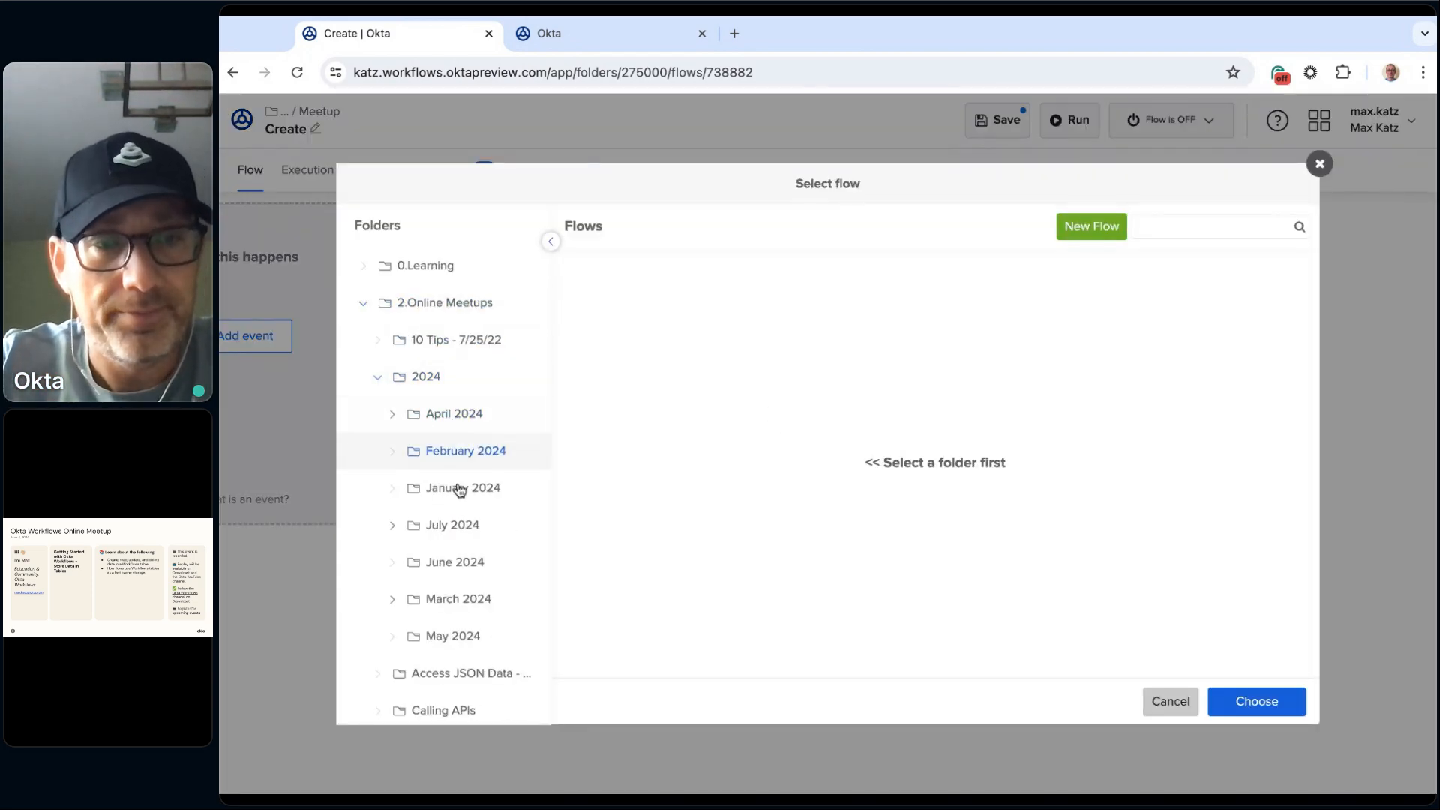
click(435, 529)
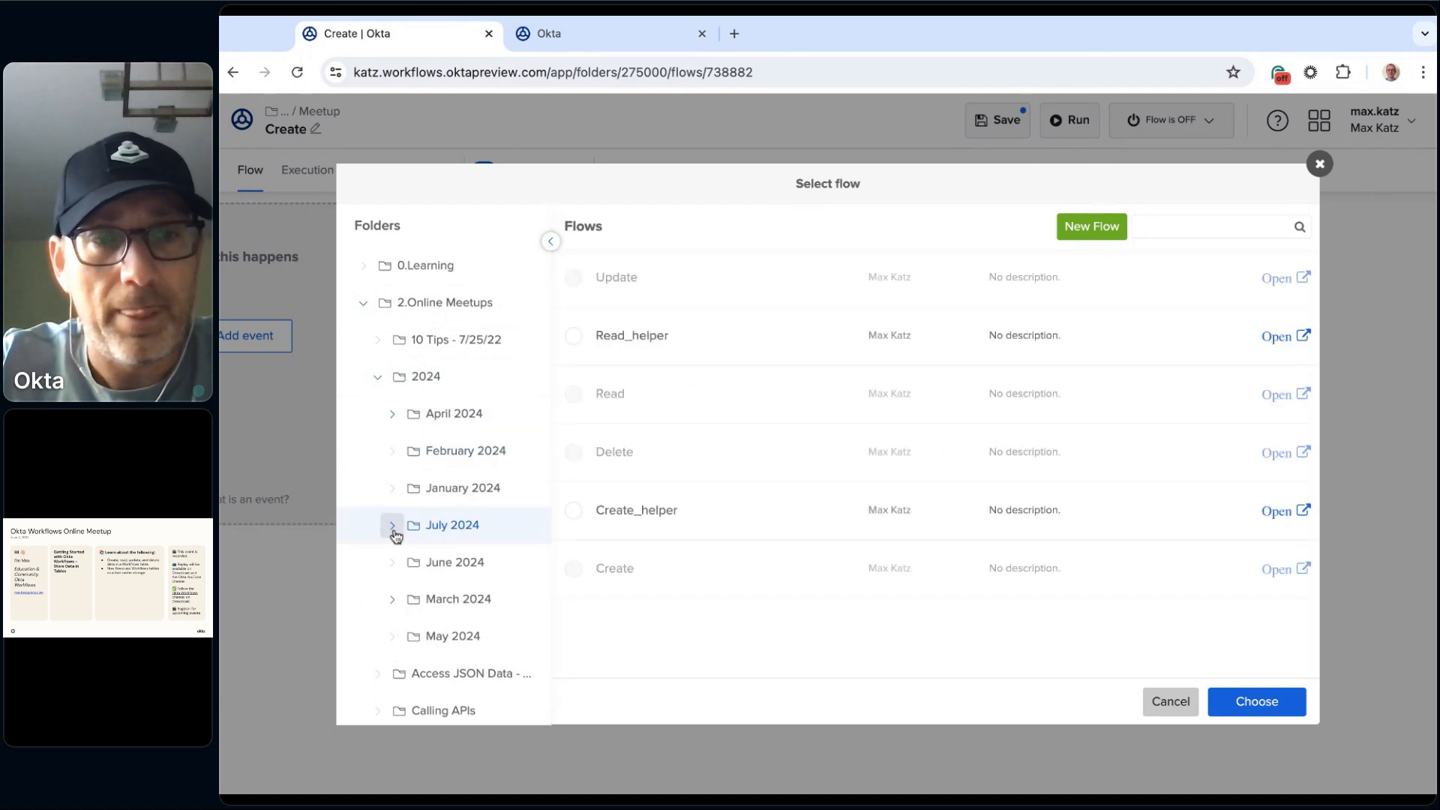
click(394, 530)
click(460, 564)
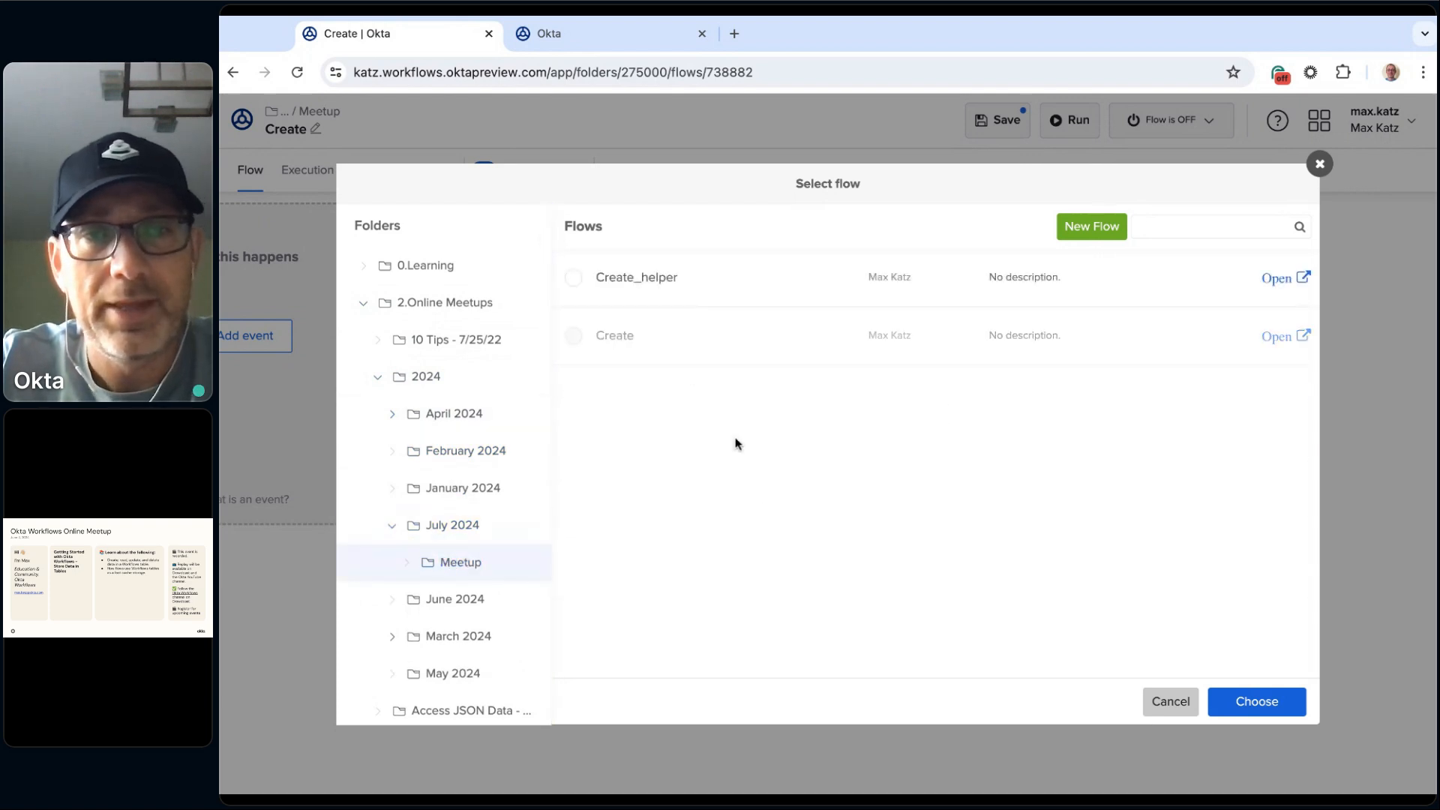
click(635, 288)
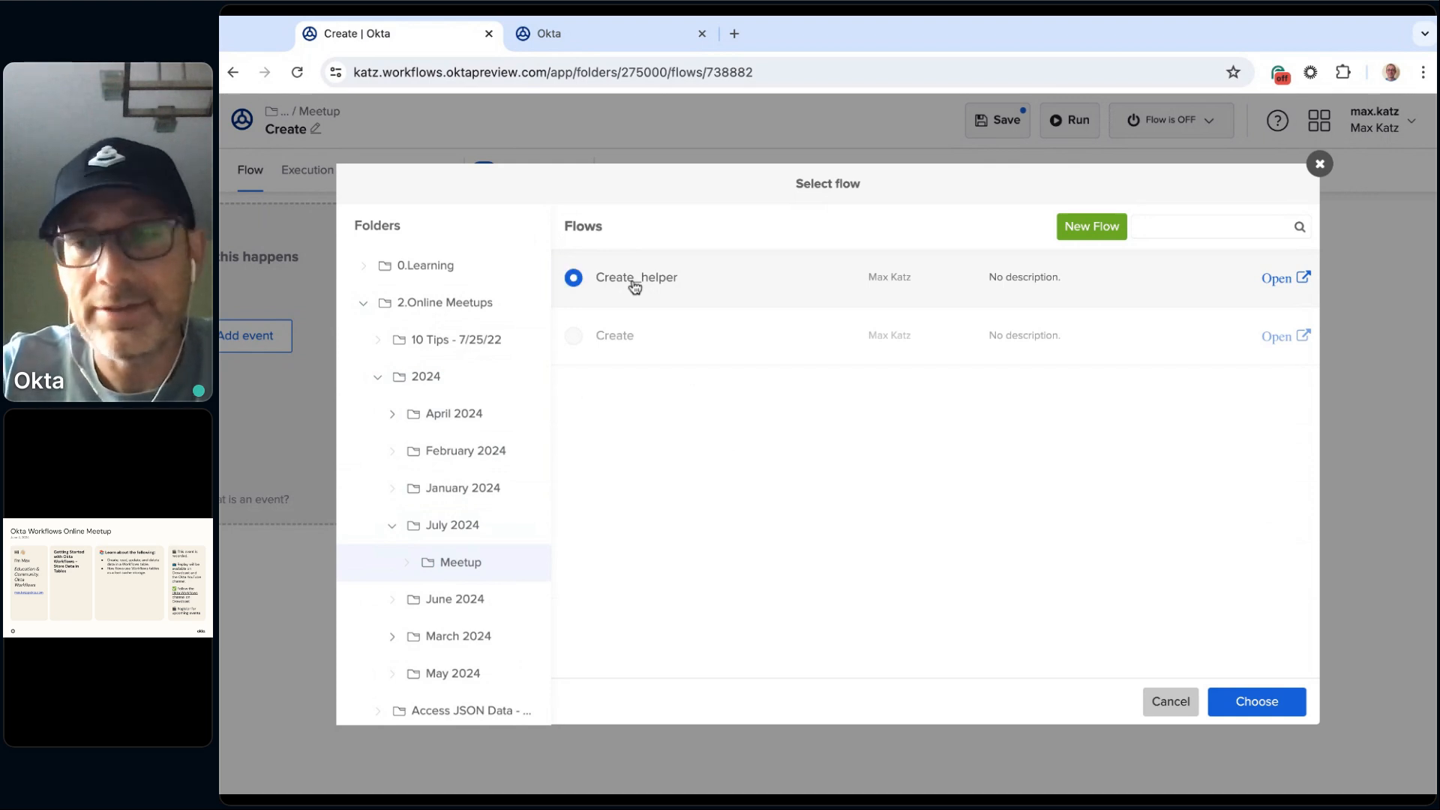
click(1255, 709)
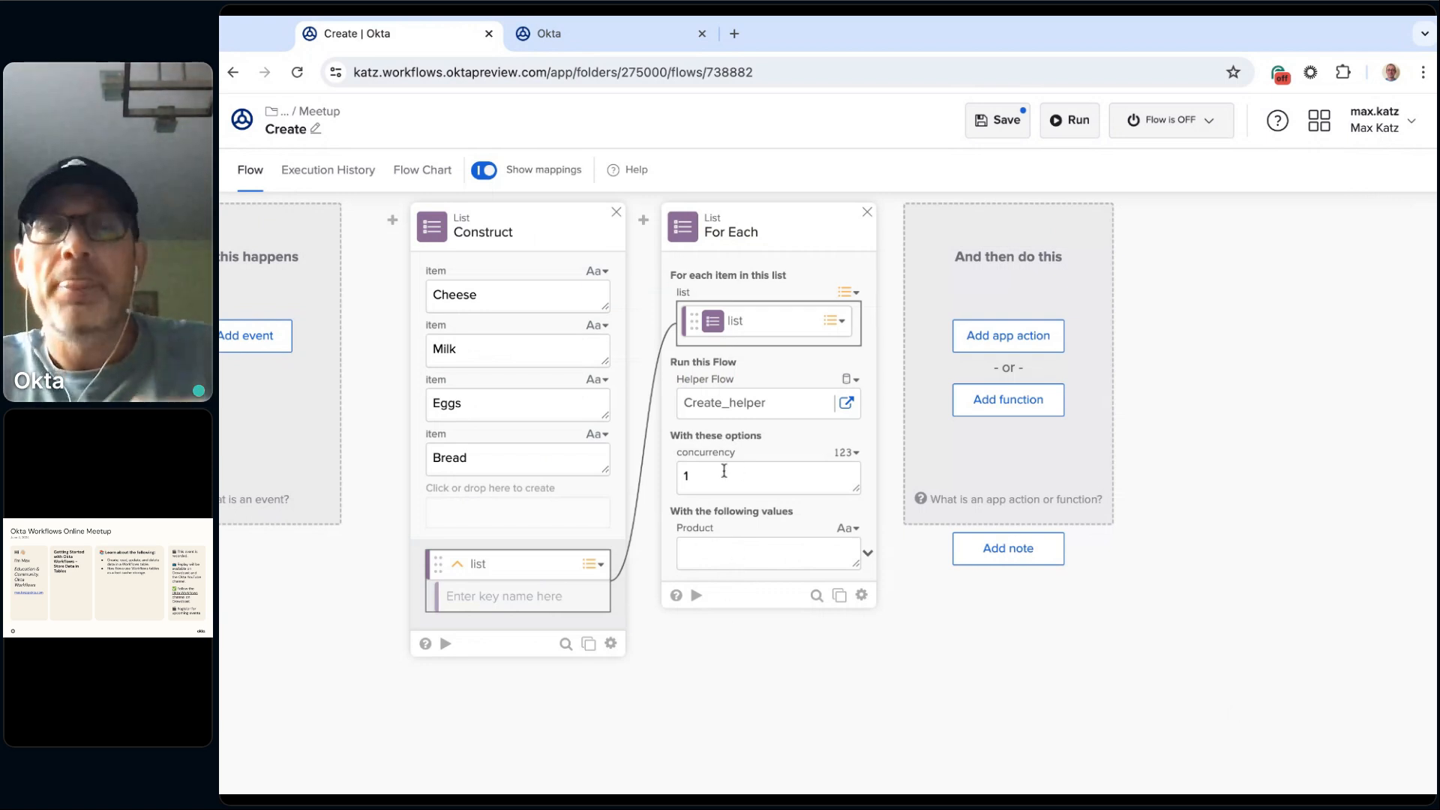
click(749, 411)
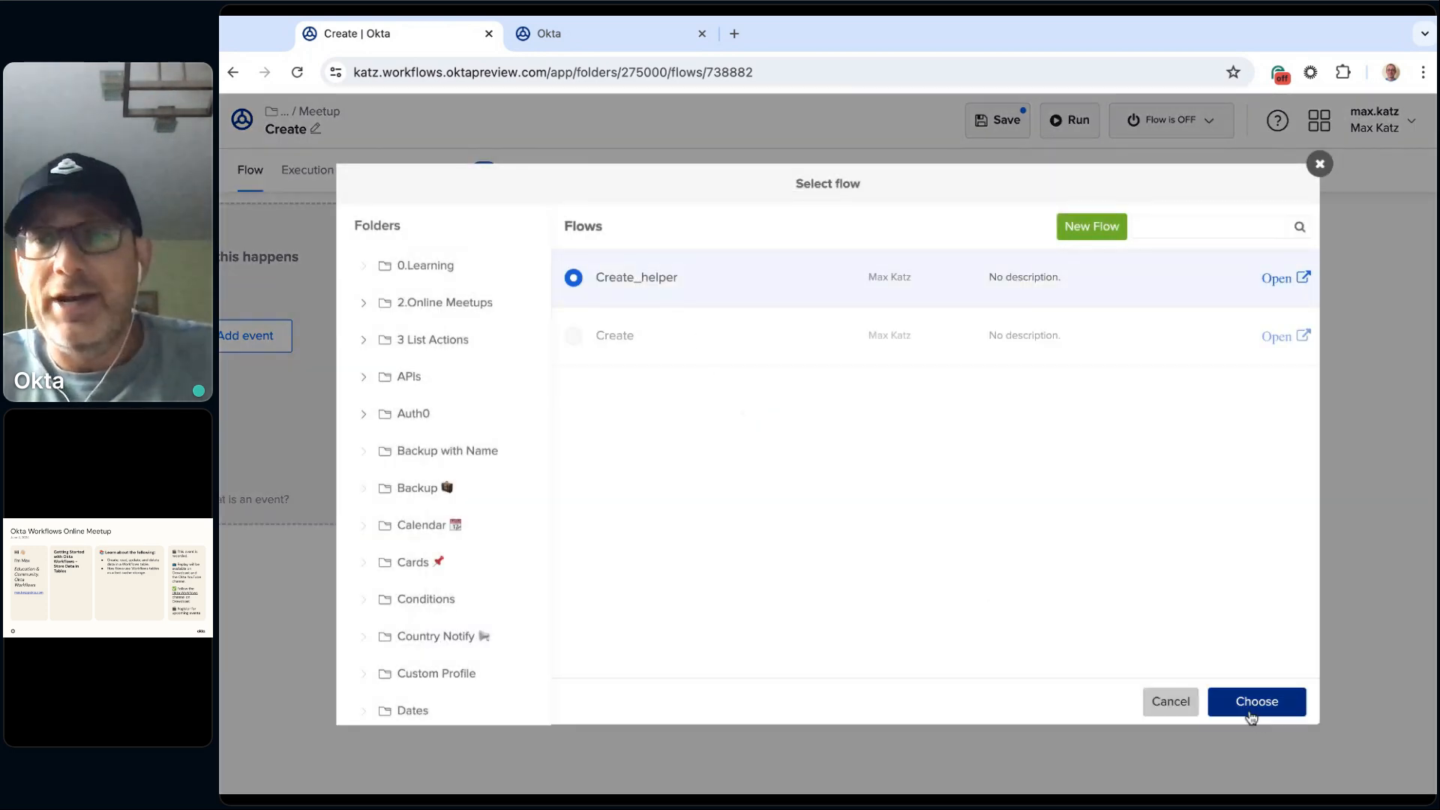
click(1278, 705)
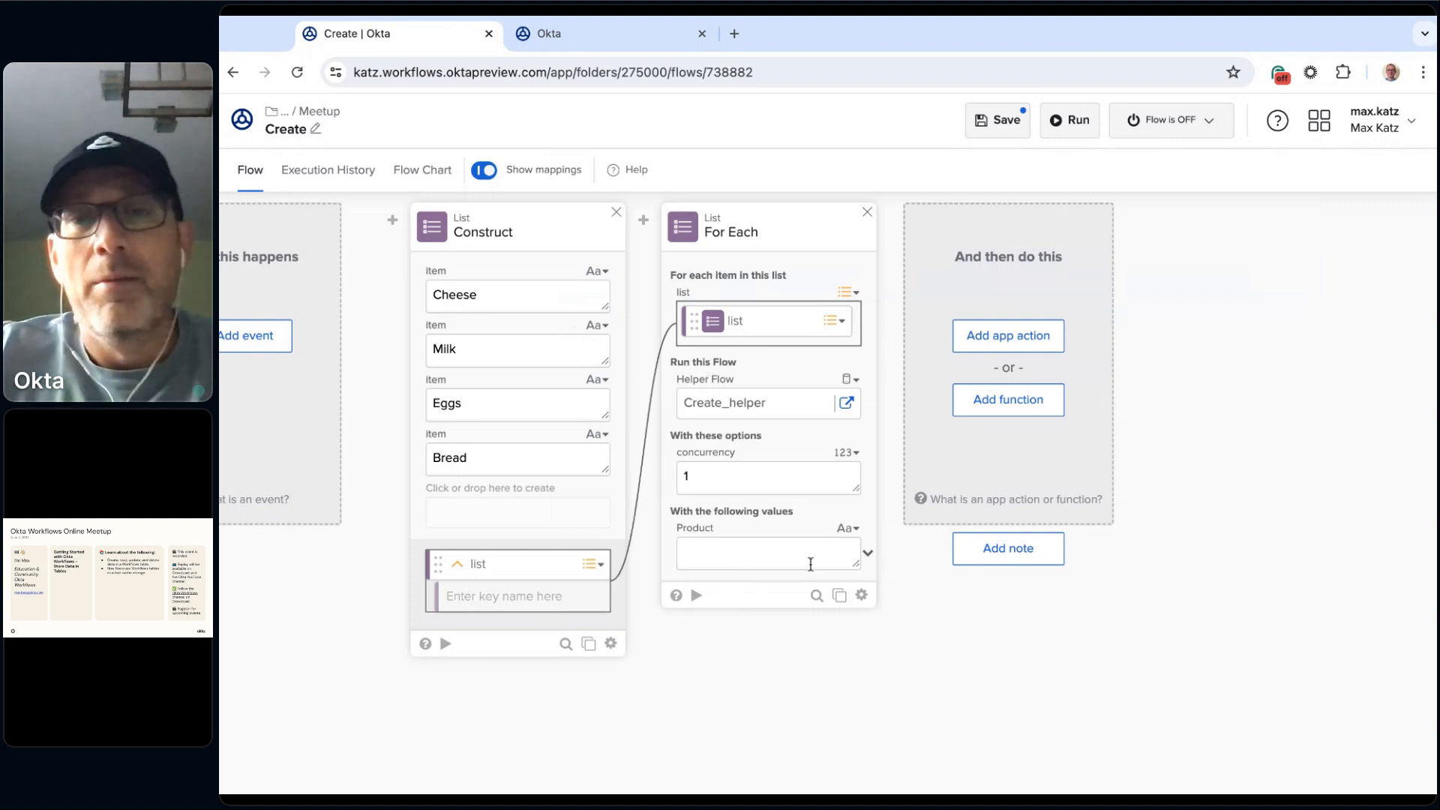
Step: Set the For Each card's Product value to Item and save the Create flow
click(866, 553)
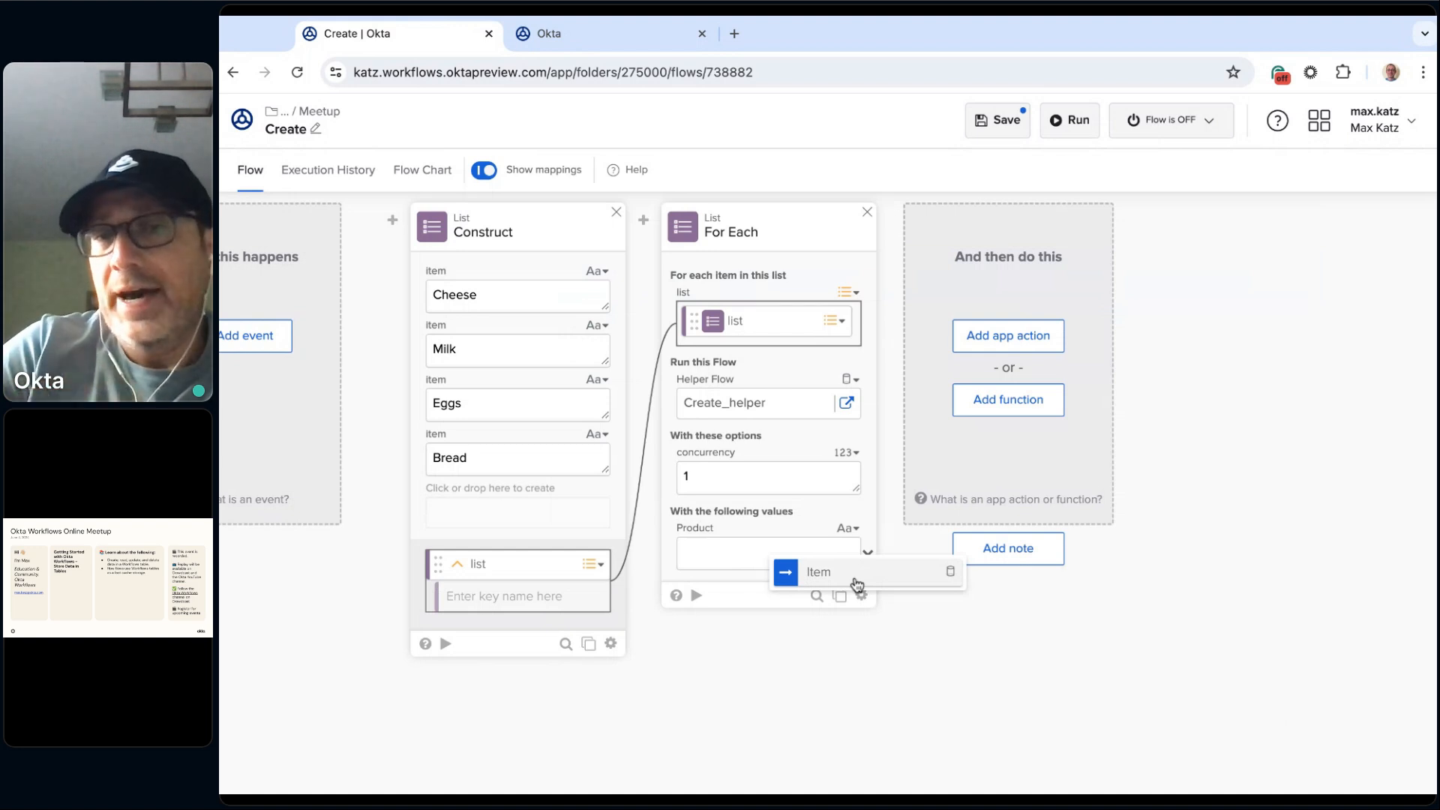
click(825, 572)
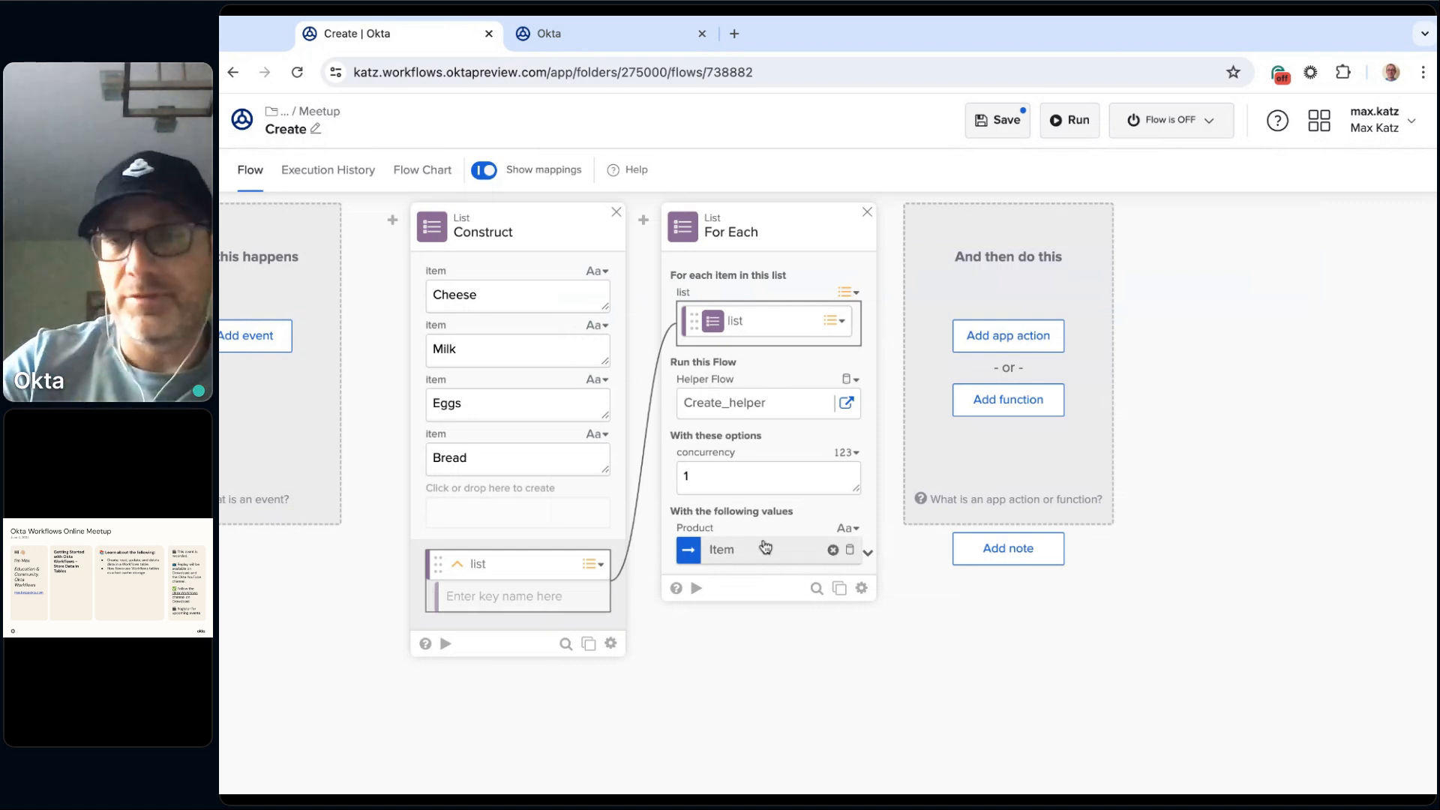
click(1006, 126)
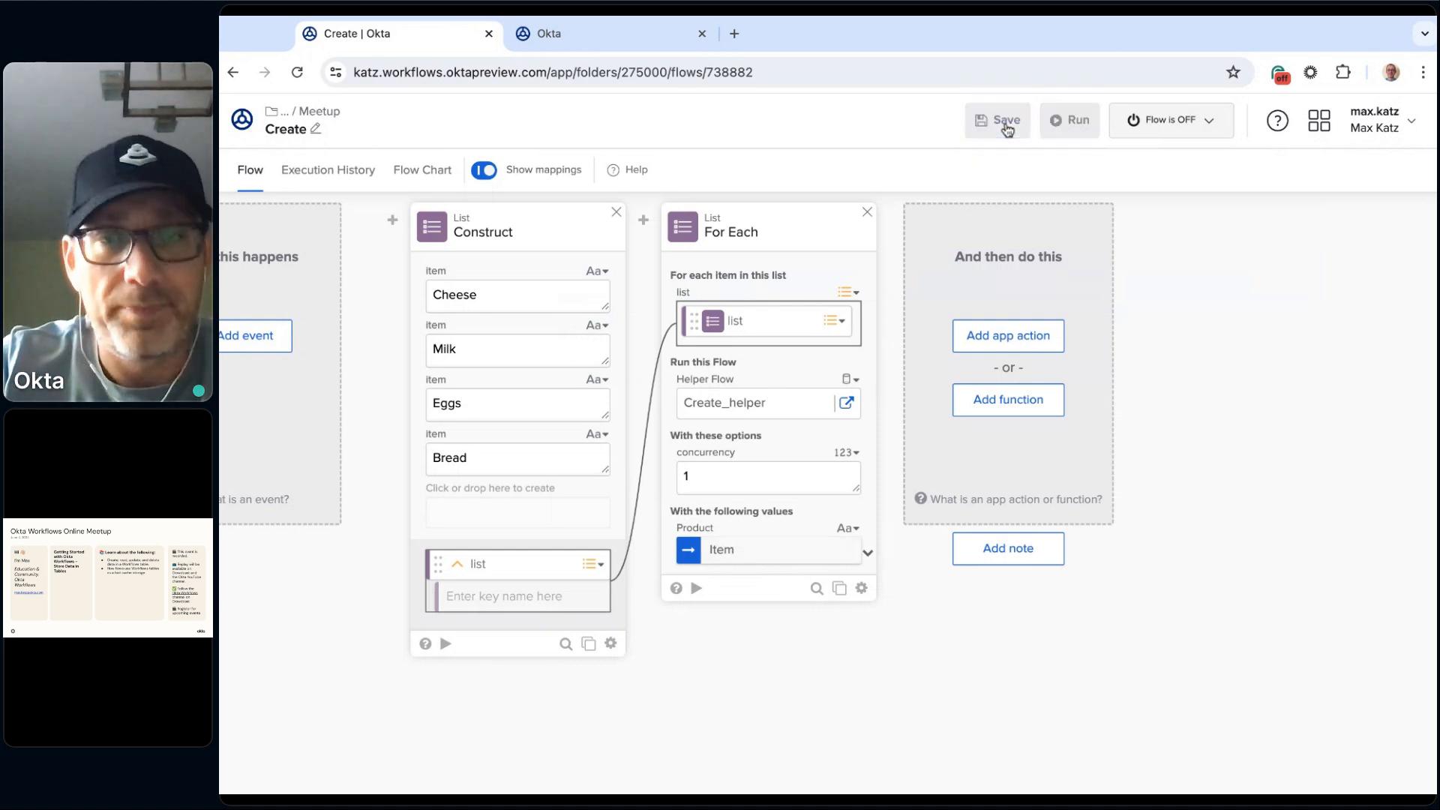
Step: Turn the Create flow on, cancelling the request to stop saving its data
click(1196, 128)
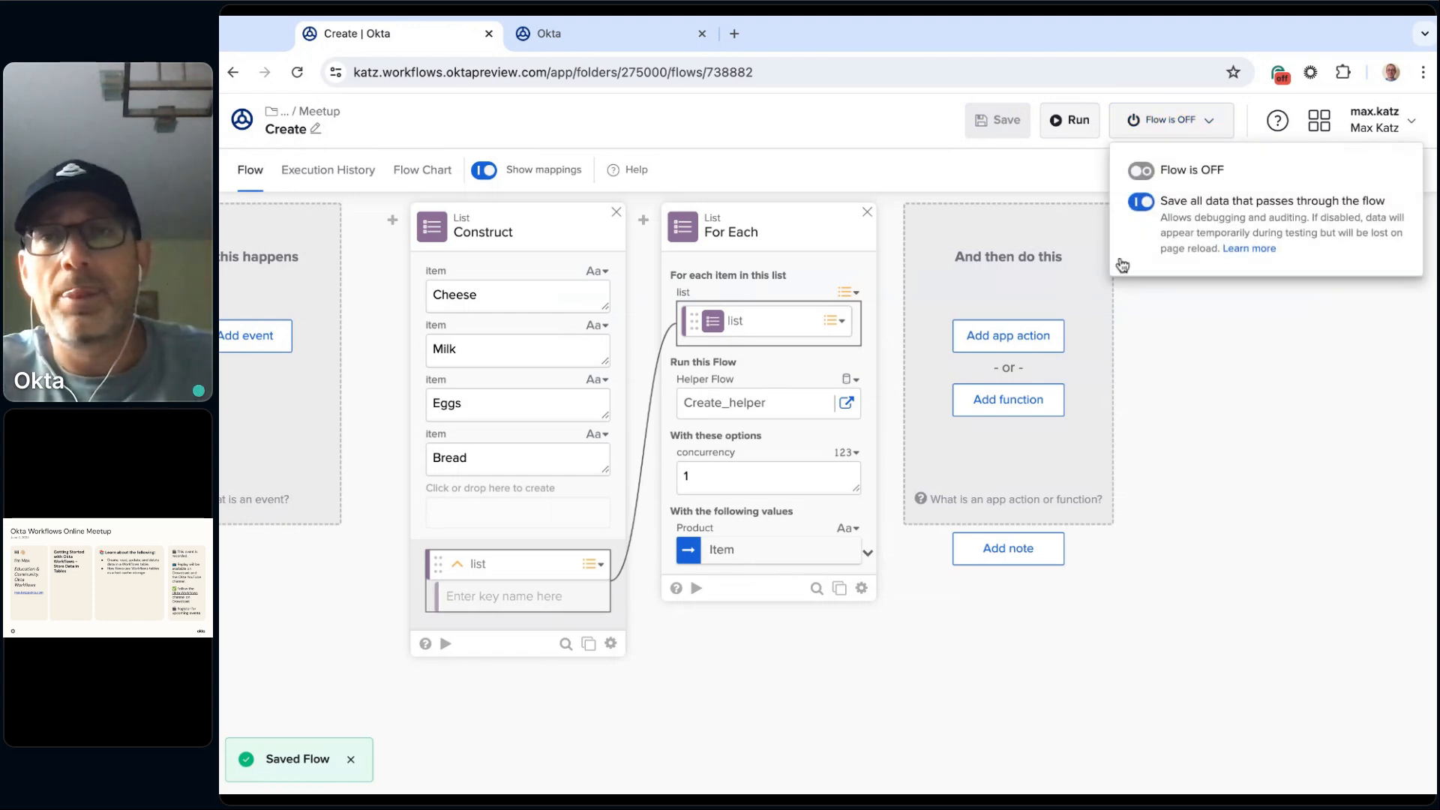
click(1174, 260)
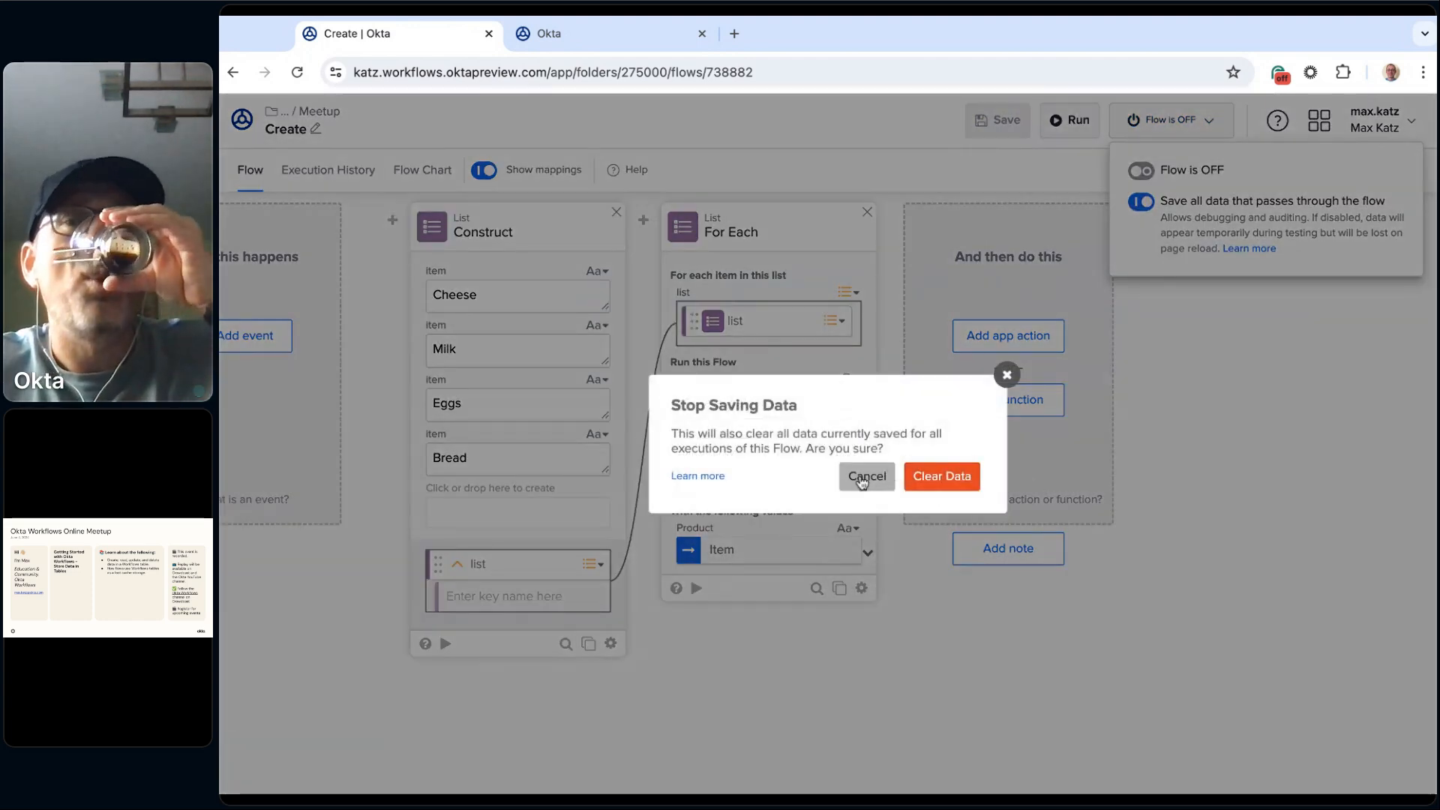
click(862, 480)
click(1140, 171)
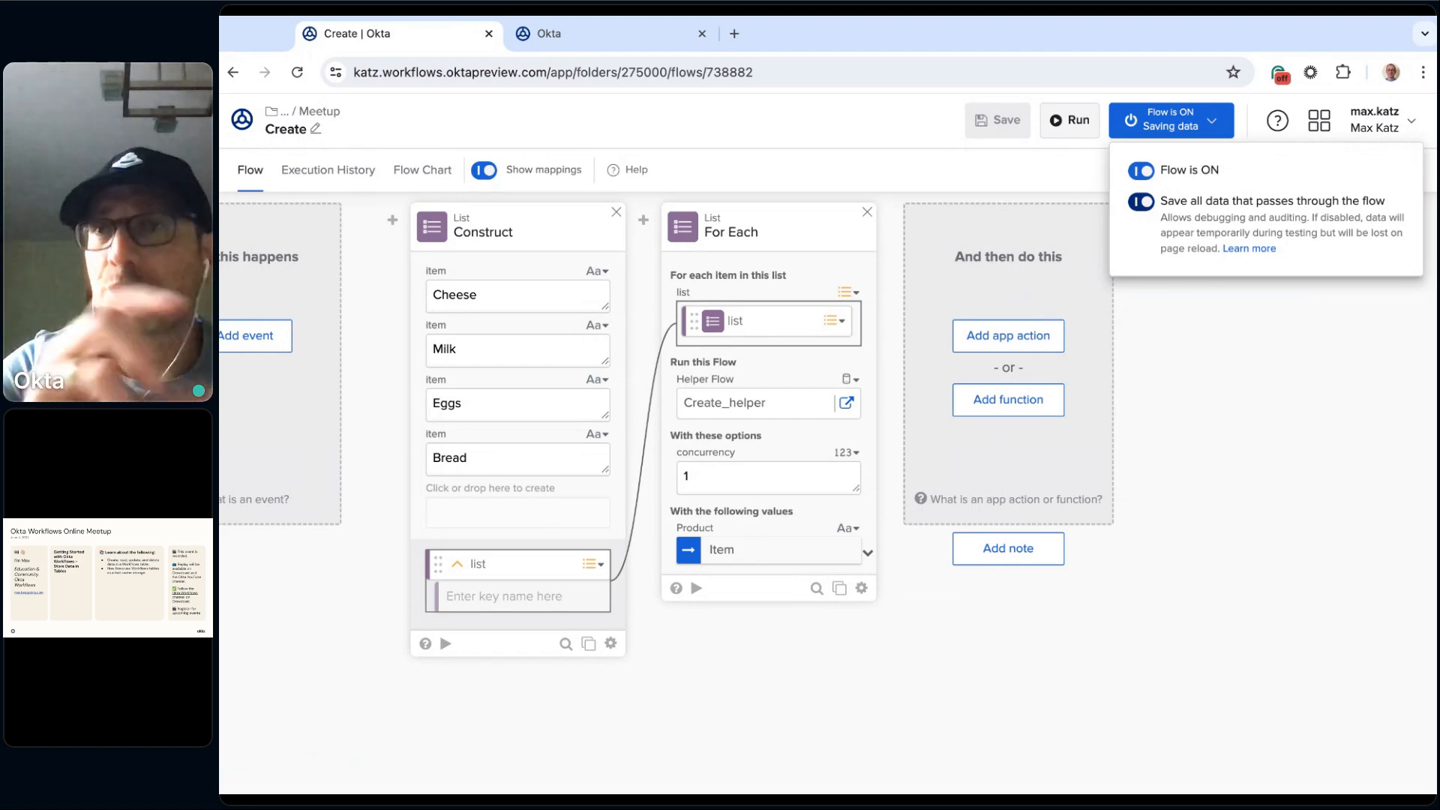
Step: Open Create_helper from the For Each card and turn it on with saving of all data enabled
click(1266, 426)
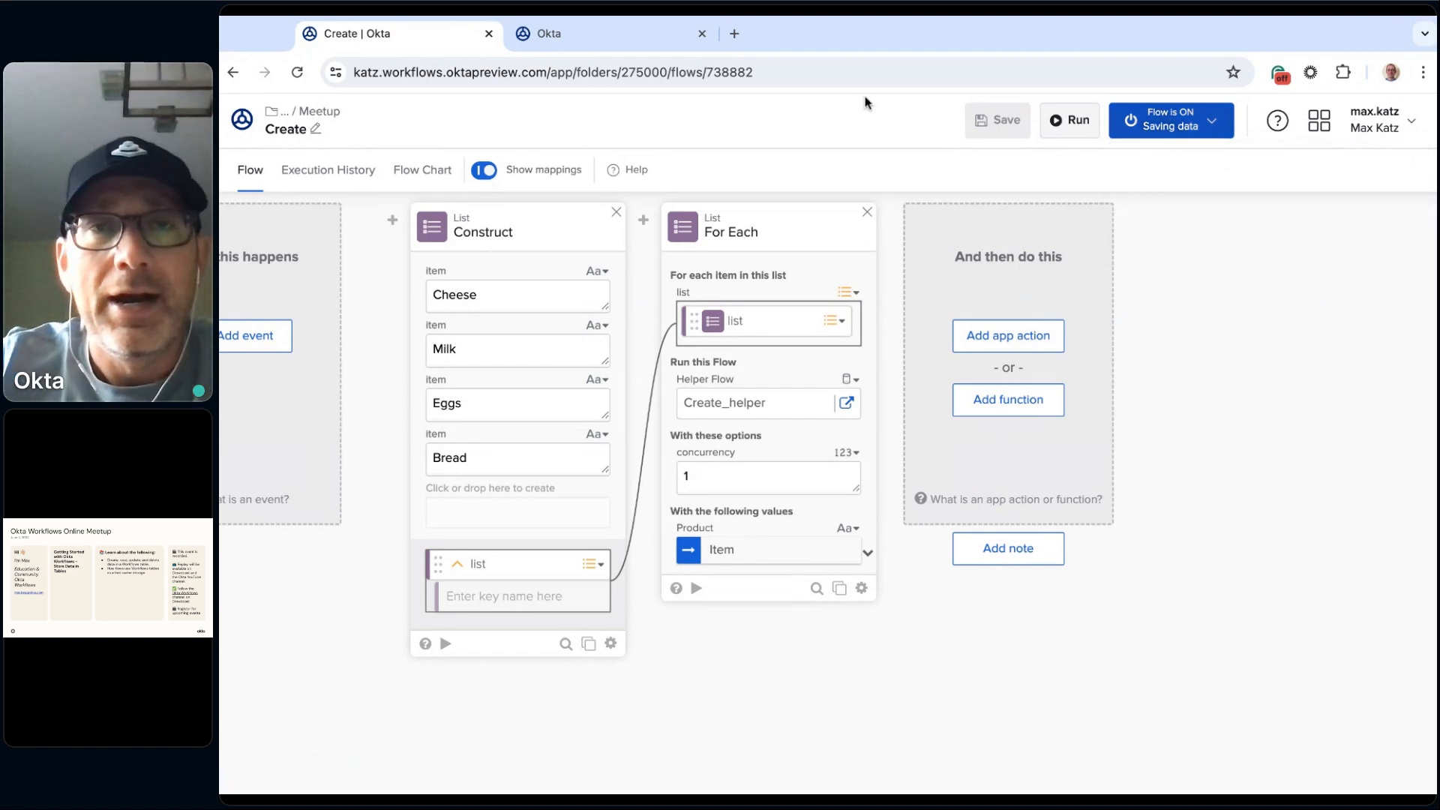
click(632, 34)
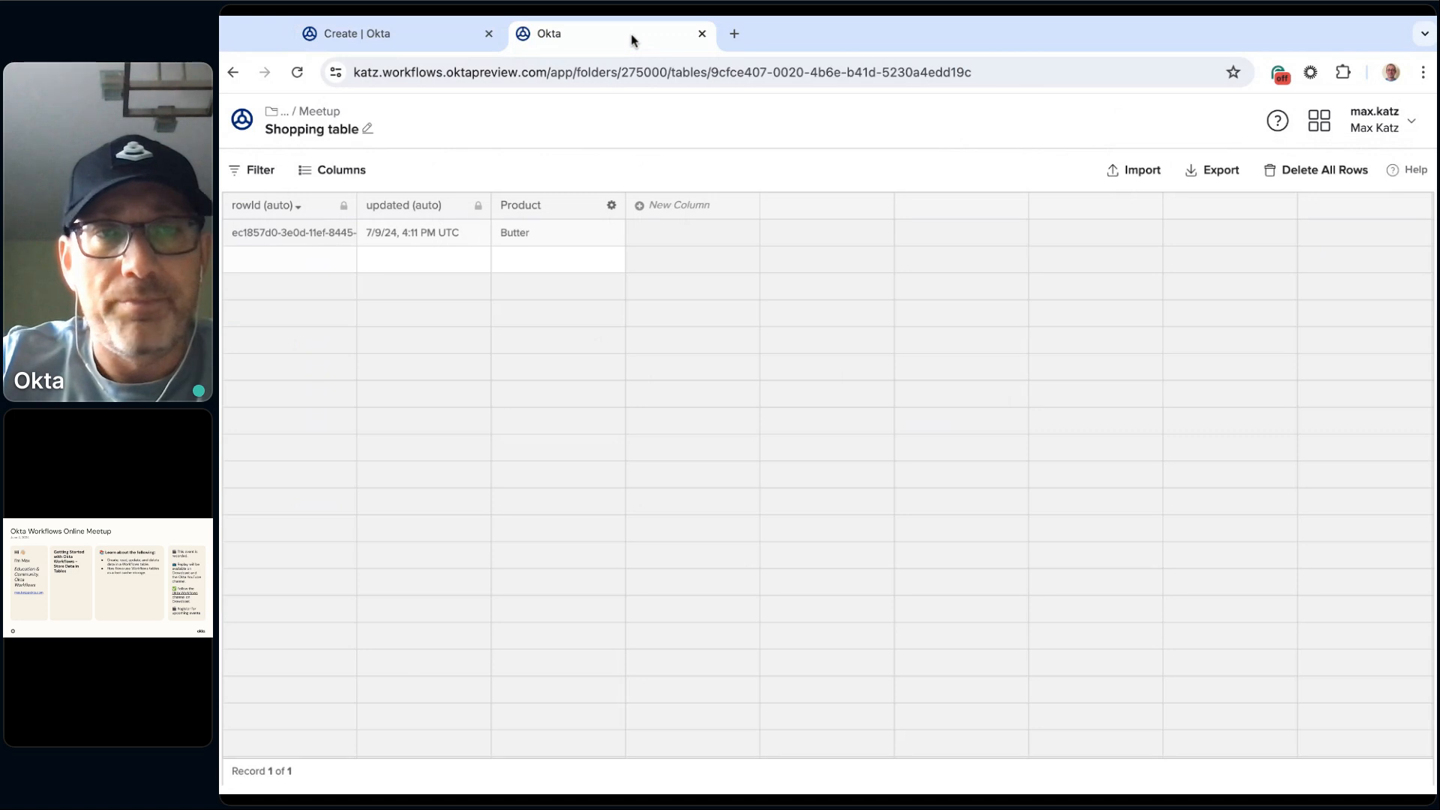
click(436, 33)
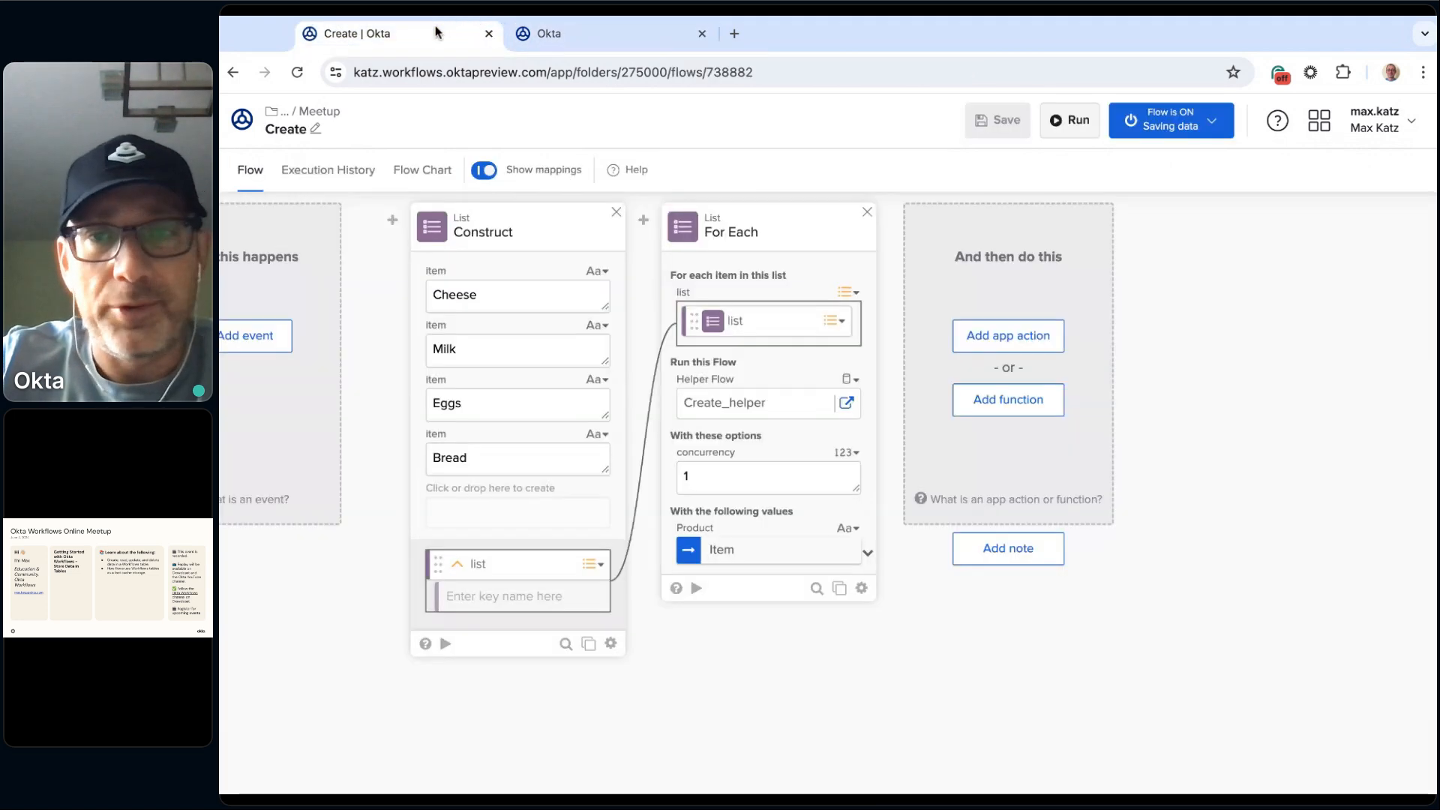
click(848, 404)
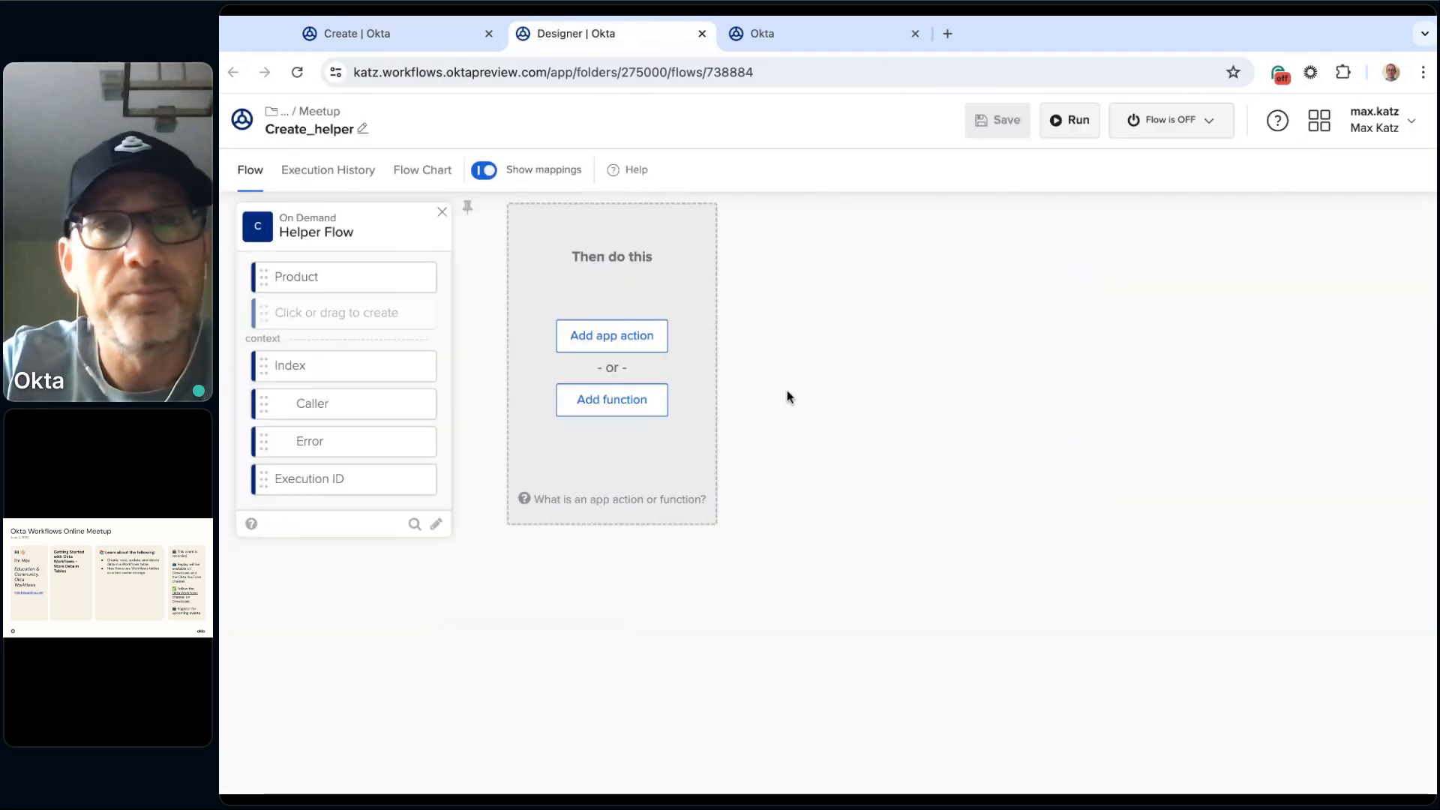
click(1209, 124)
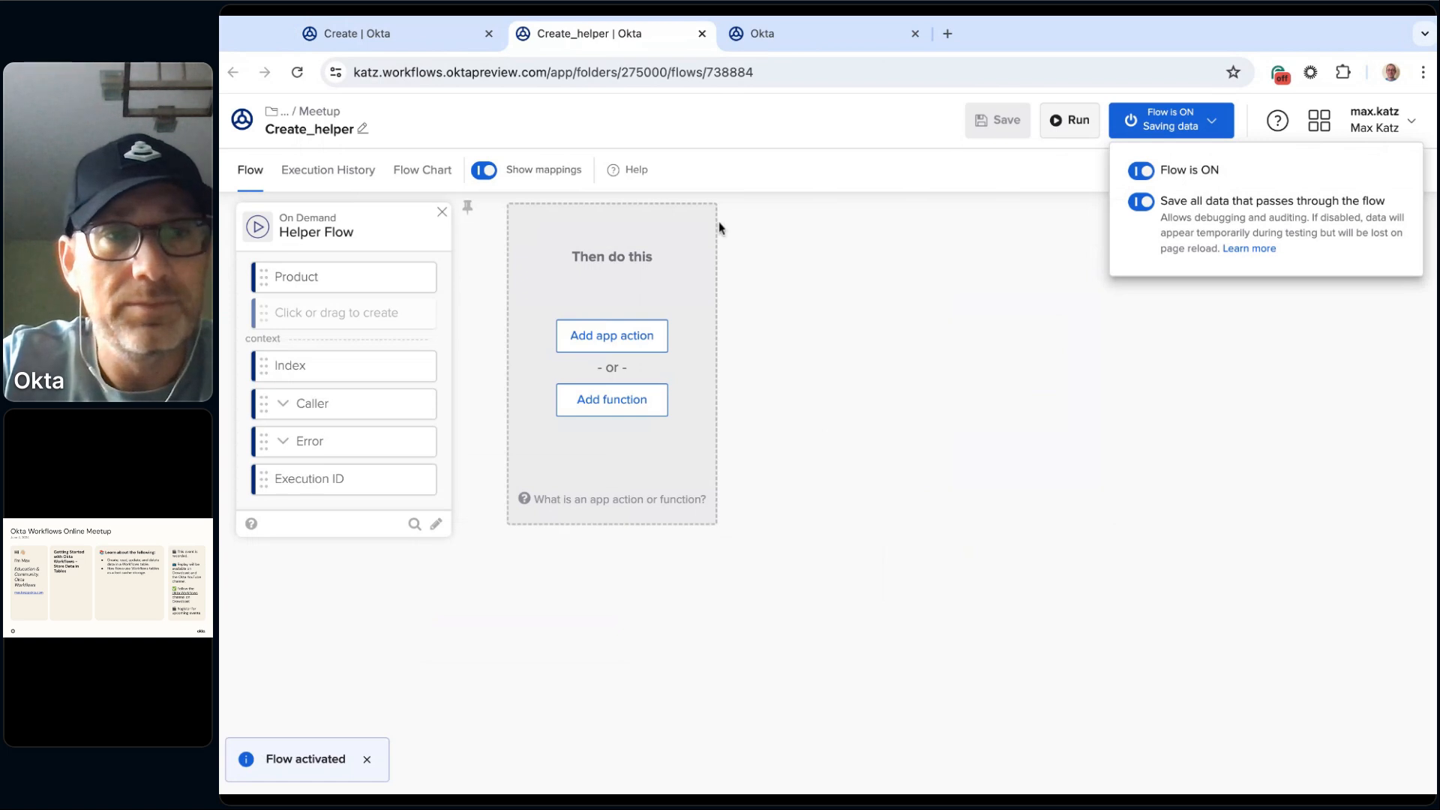
Step: Run the Create flow and open the execution history of Create_helper
click(415, 37)
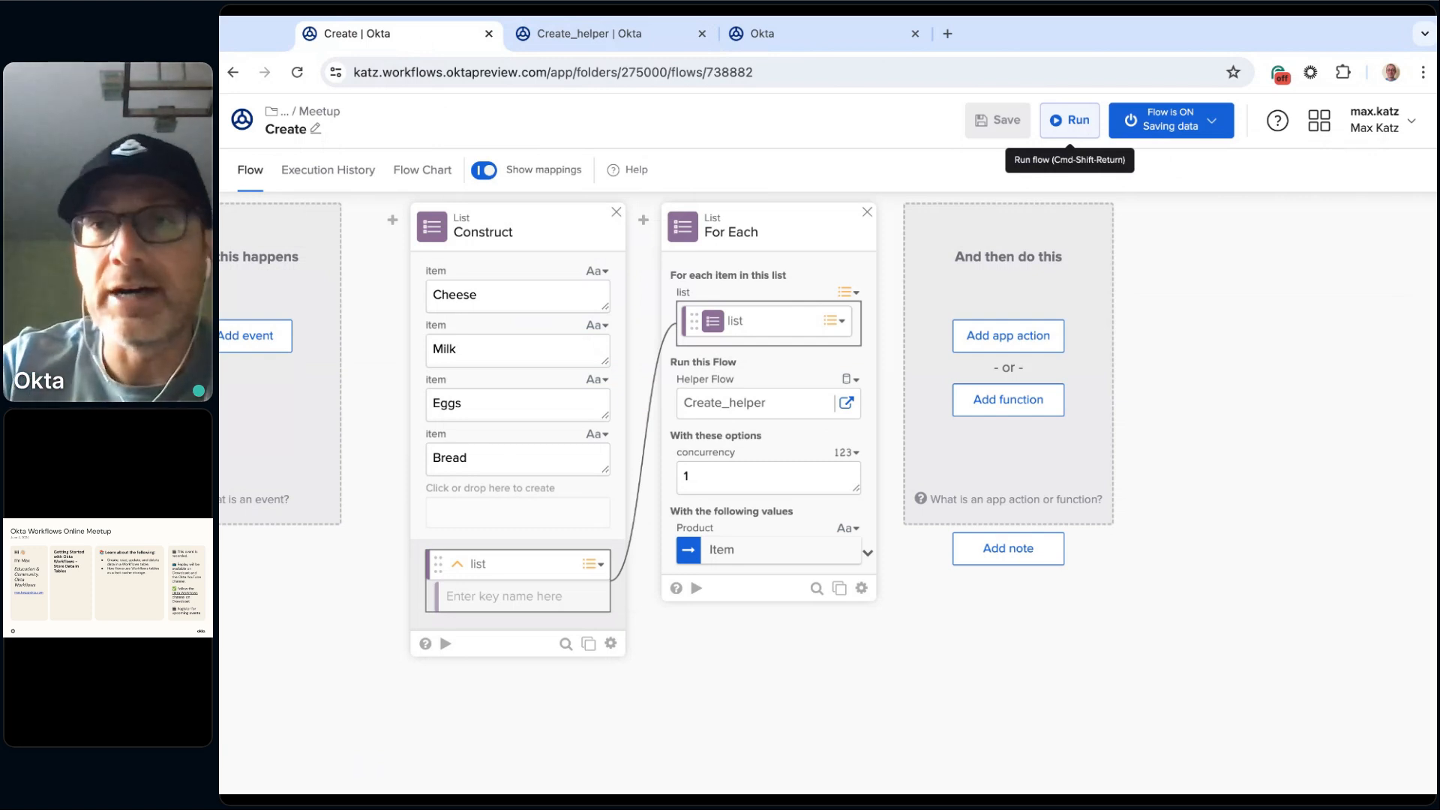
click(1075, 121)
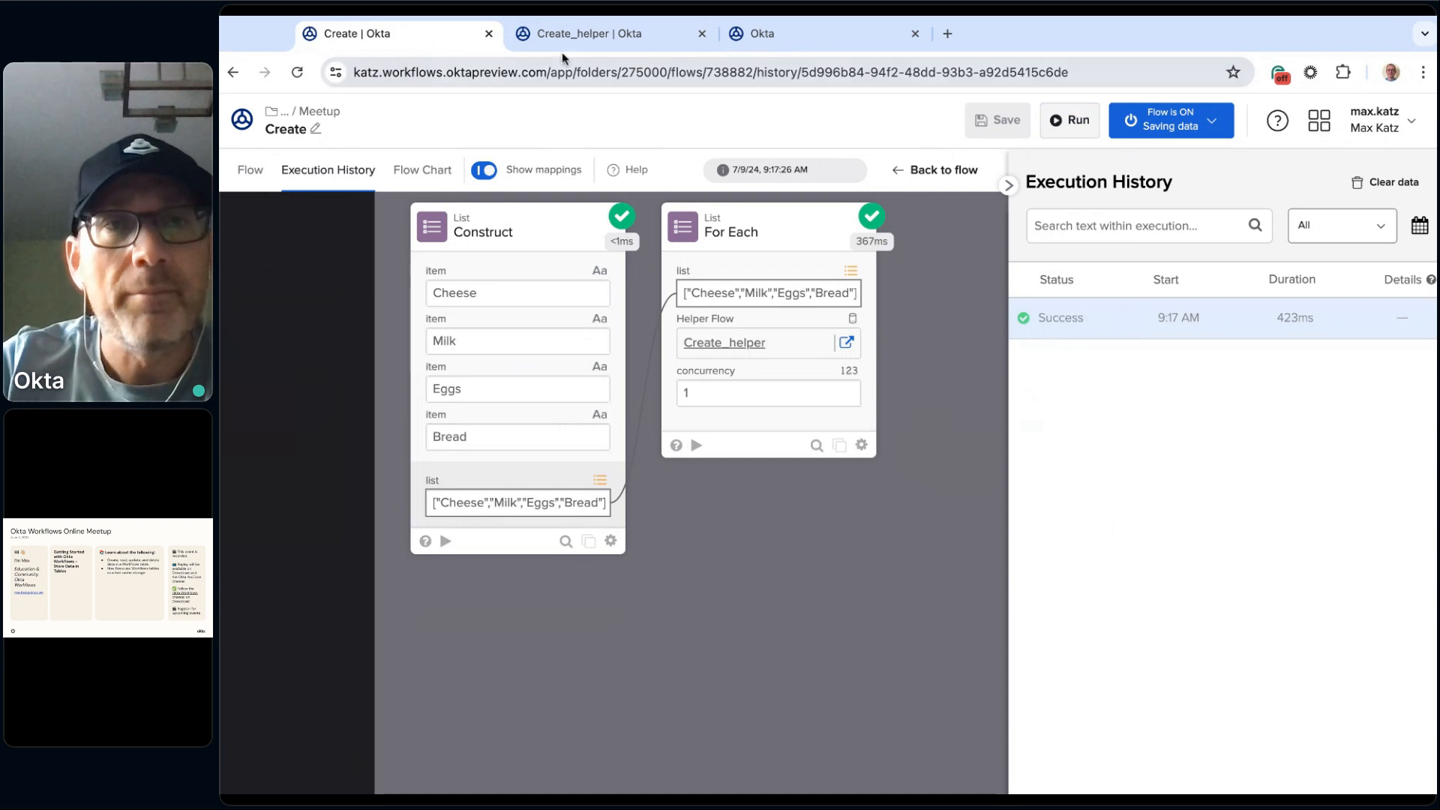
click(613, 33)
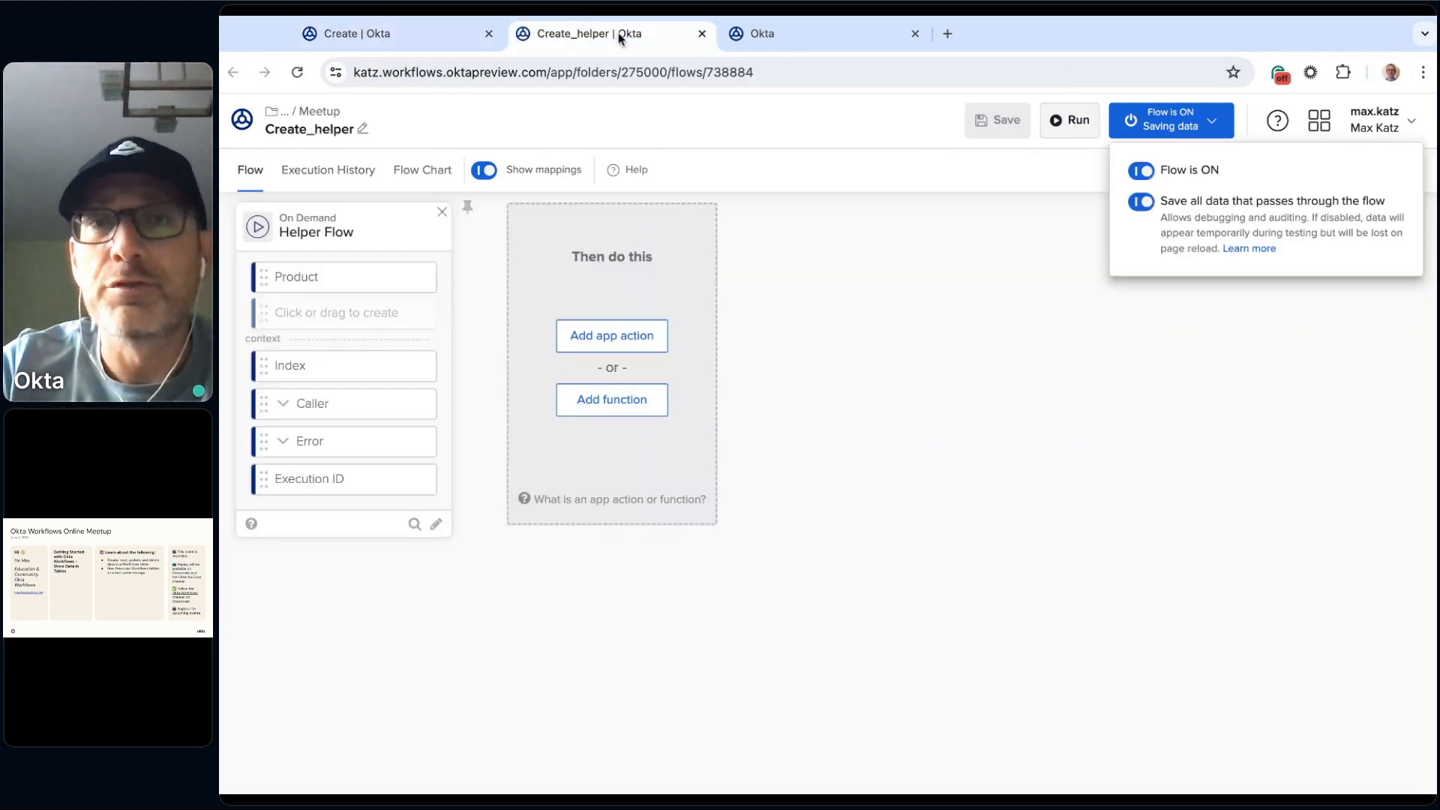
click(351, 168)
click(341, 186)
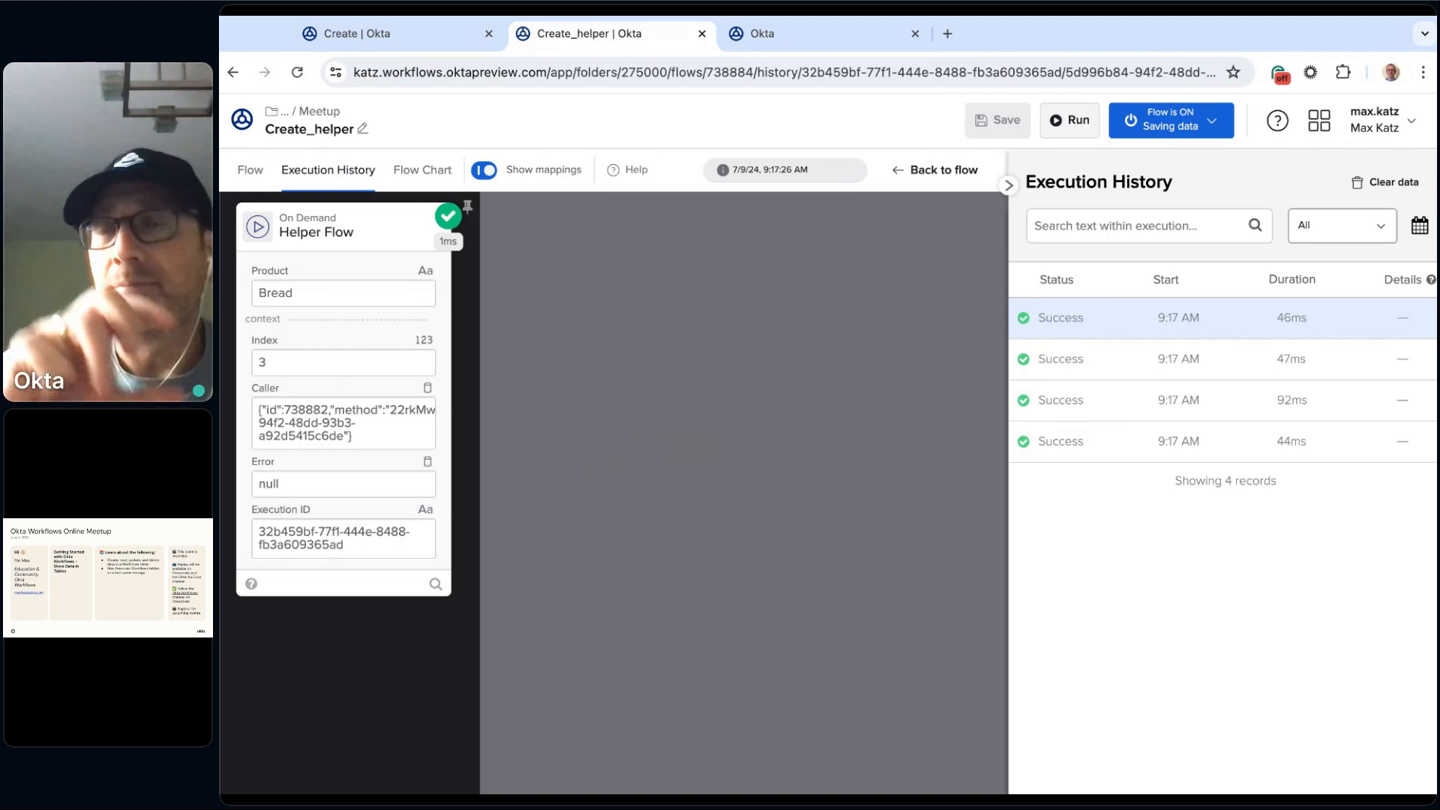
Step: Examine the individual Create_helper executions for the product passed in each one, and check the flow's data-saving setting
click(1050, 442)
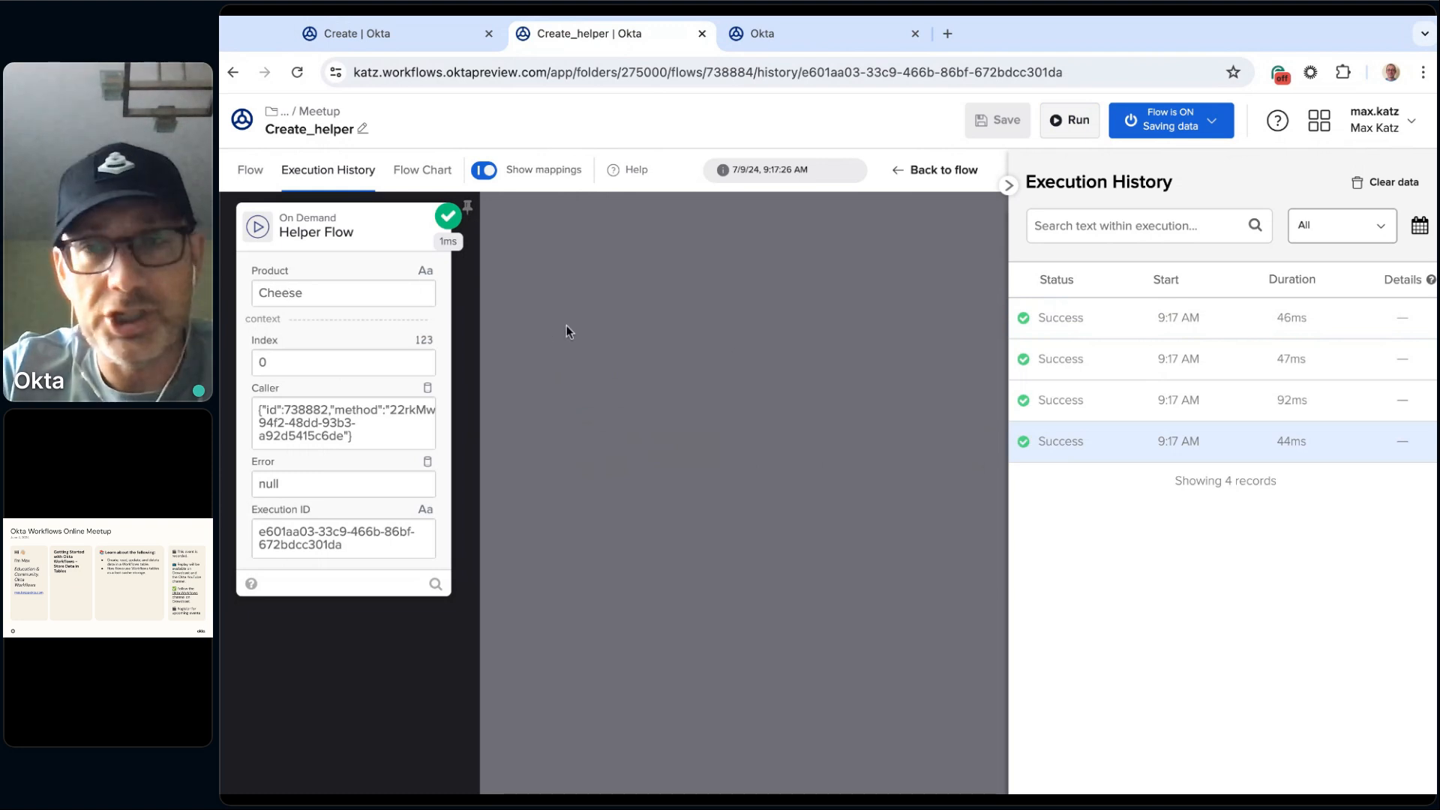
click(1105, 407)
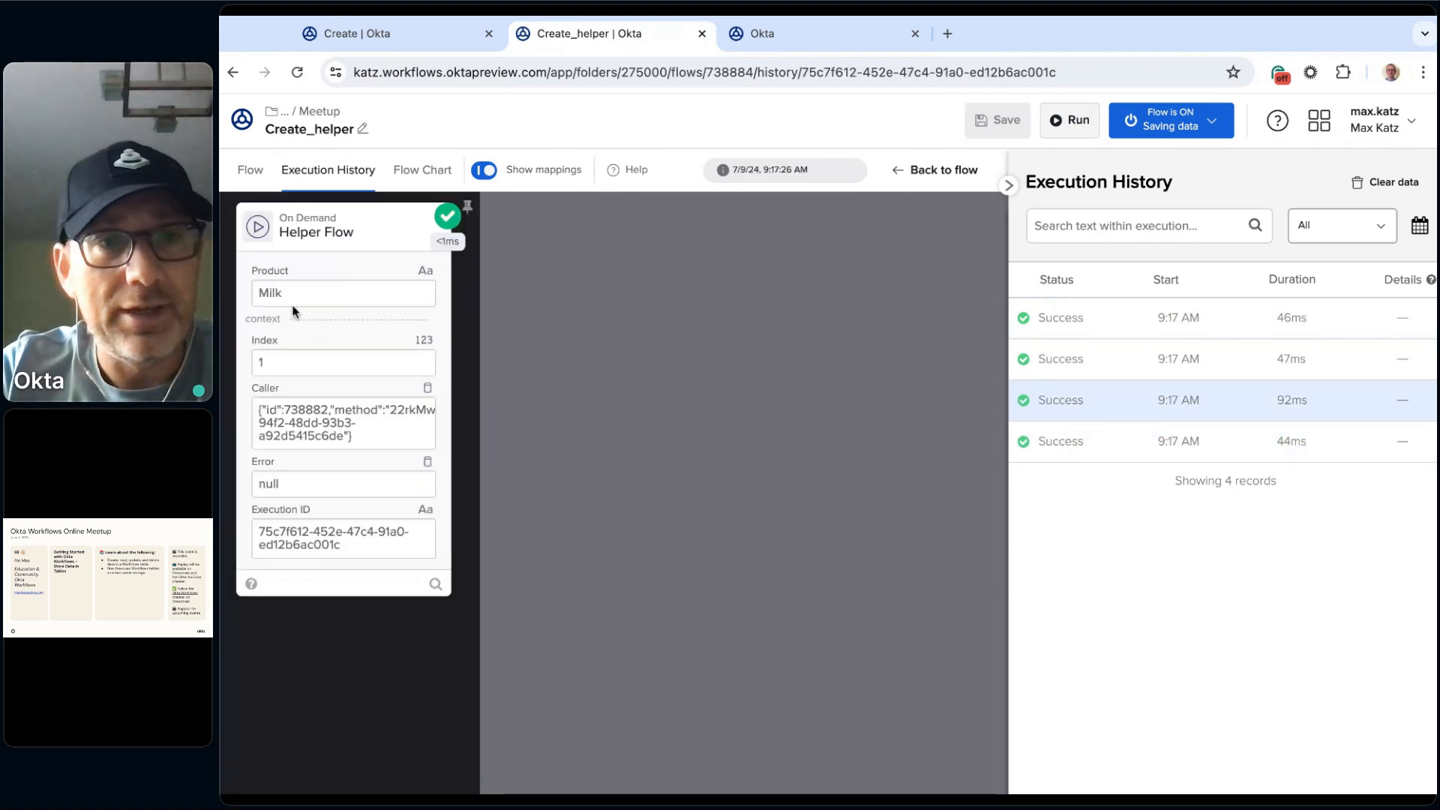
click(1111, 368)
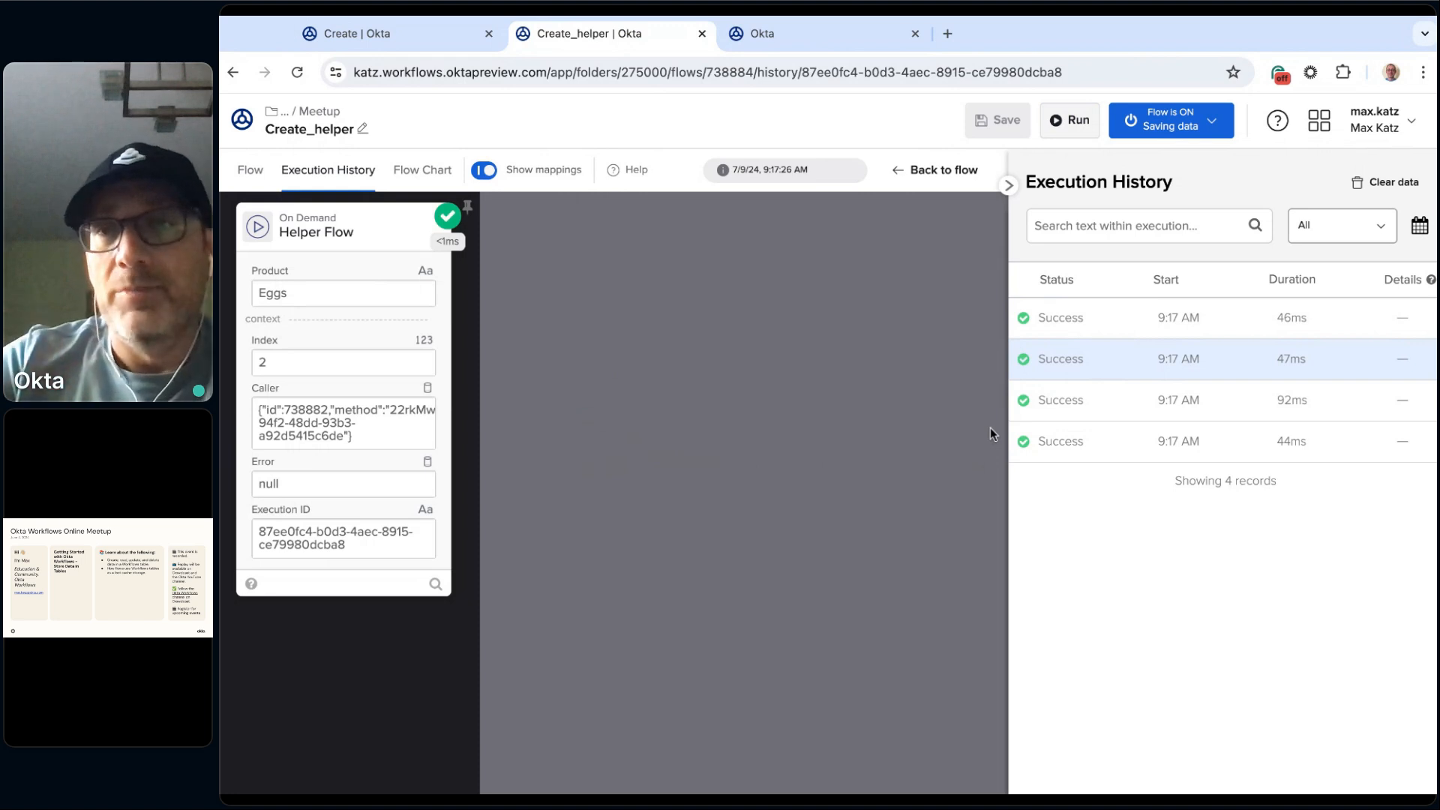
click(1211, 120)
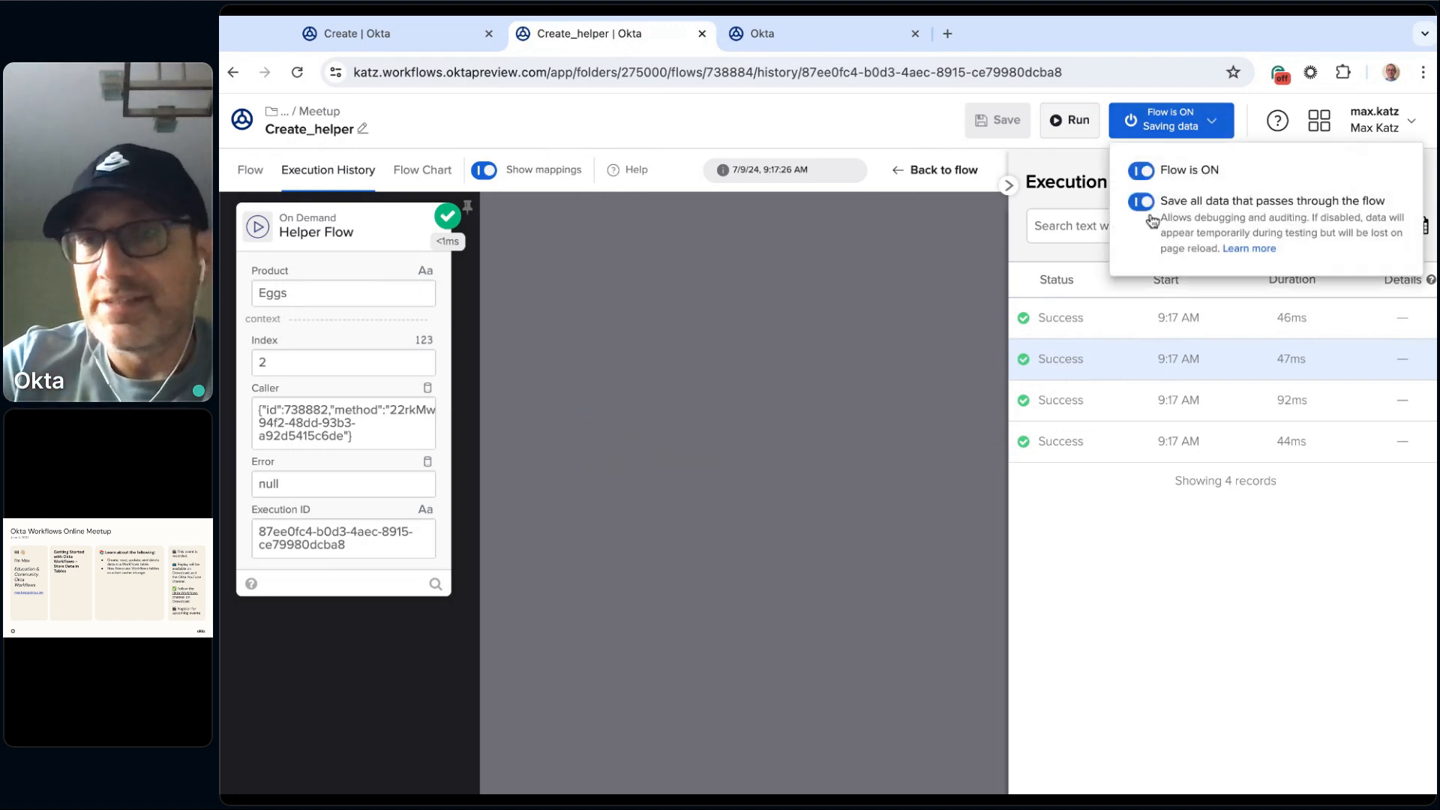
click(1068, 482)
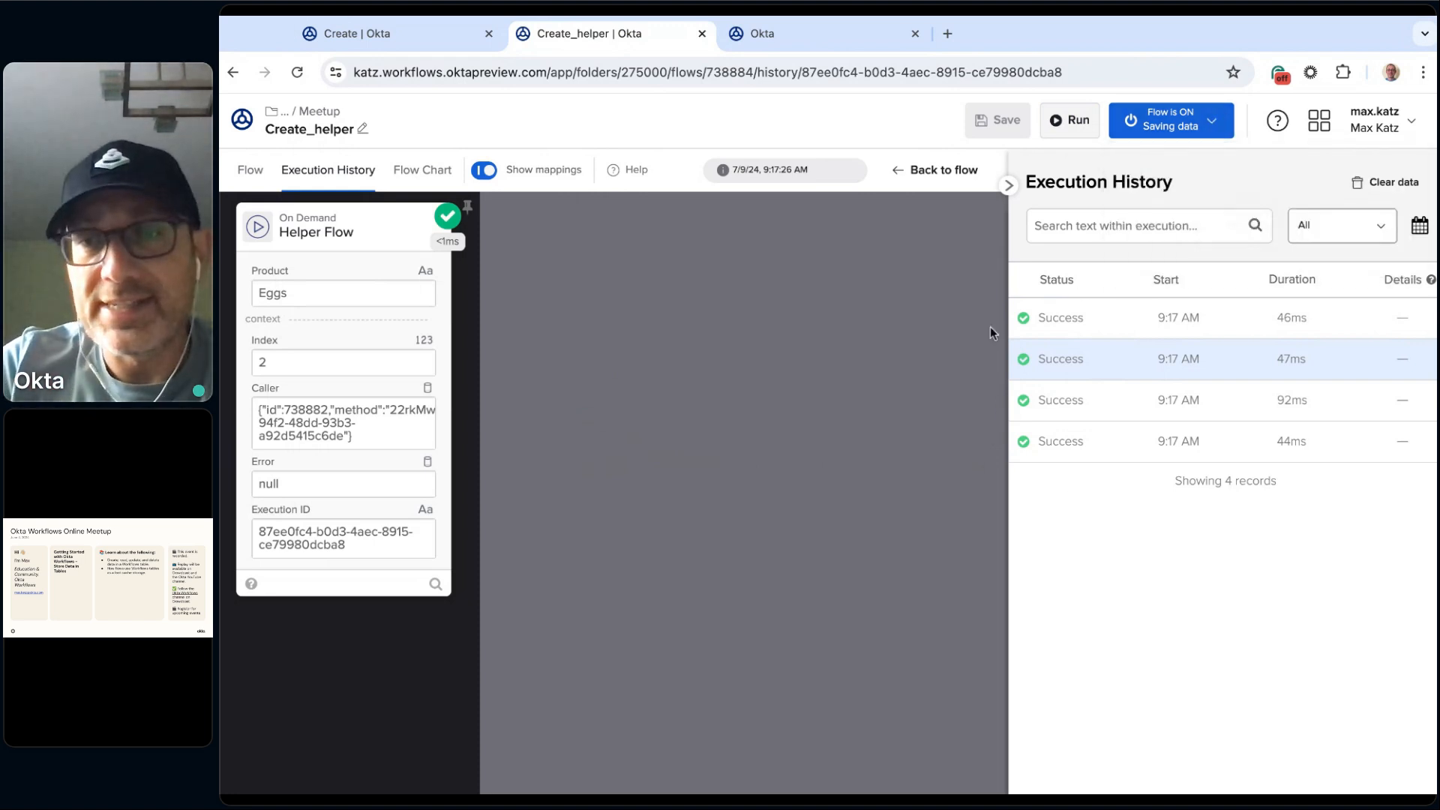
Step: Run the Create flow again and check the refreshed execution history of Create_helper
click(405, 34)
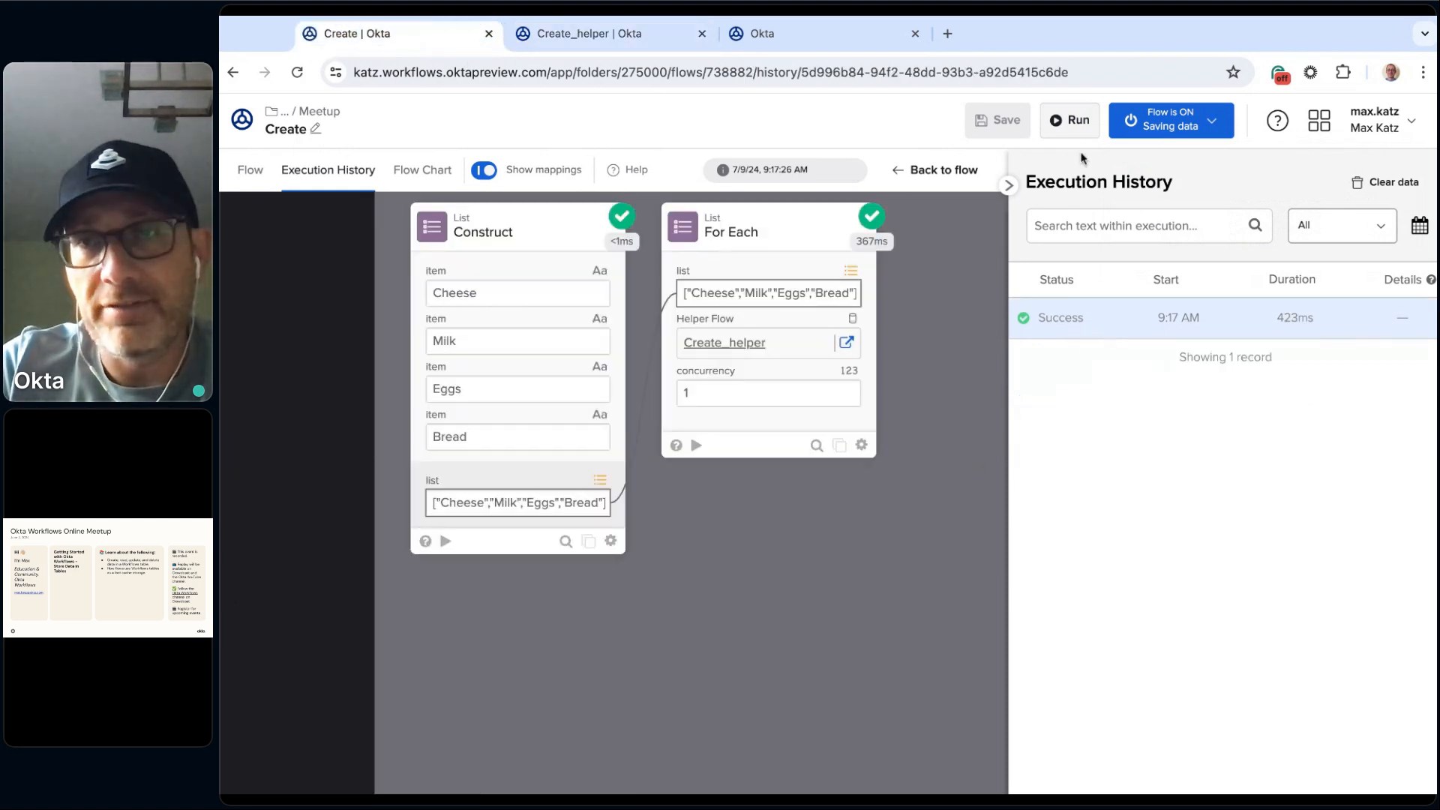
click(1085, 122)
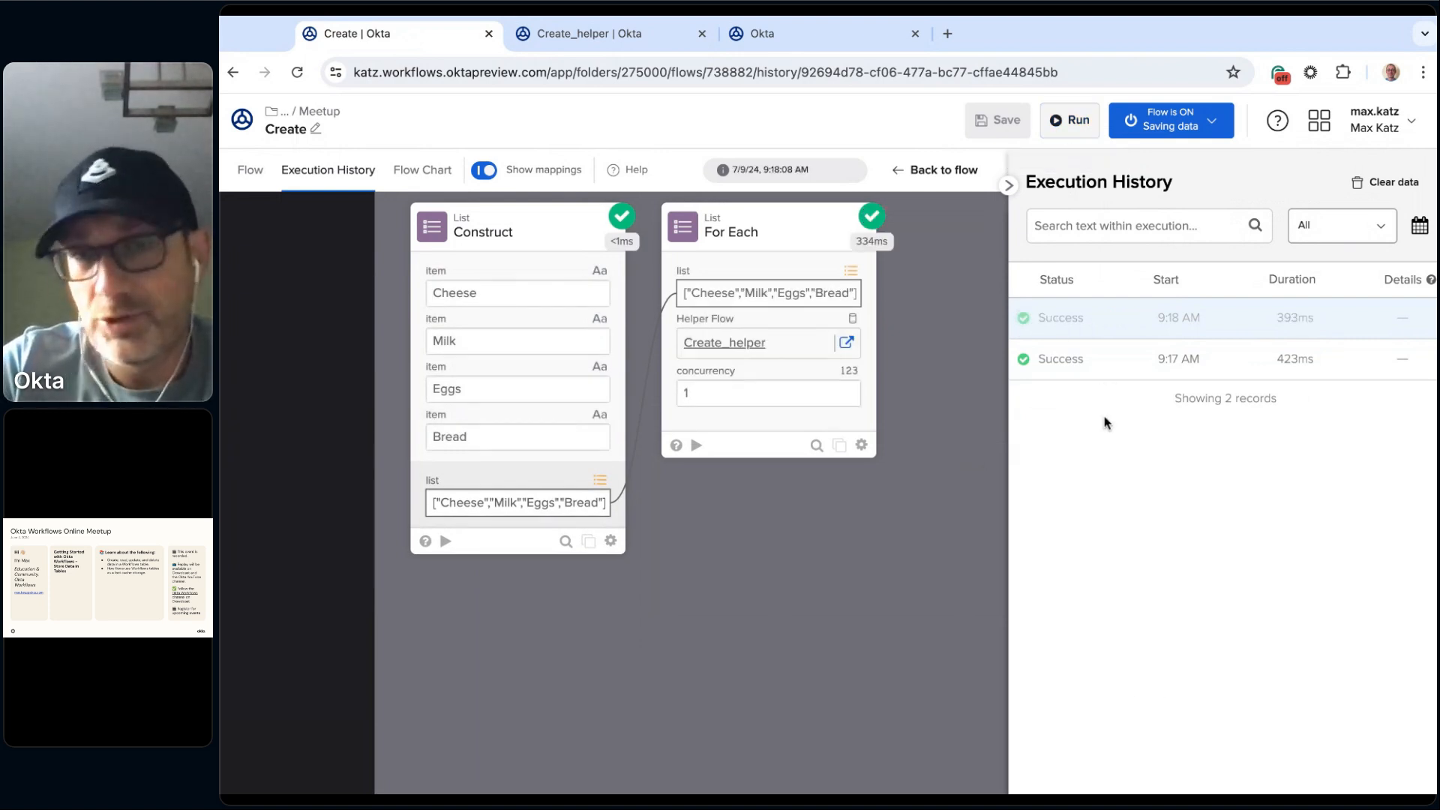
click(636, 39)
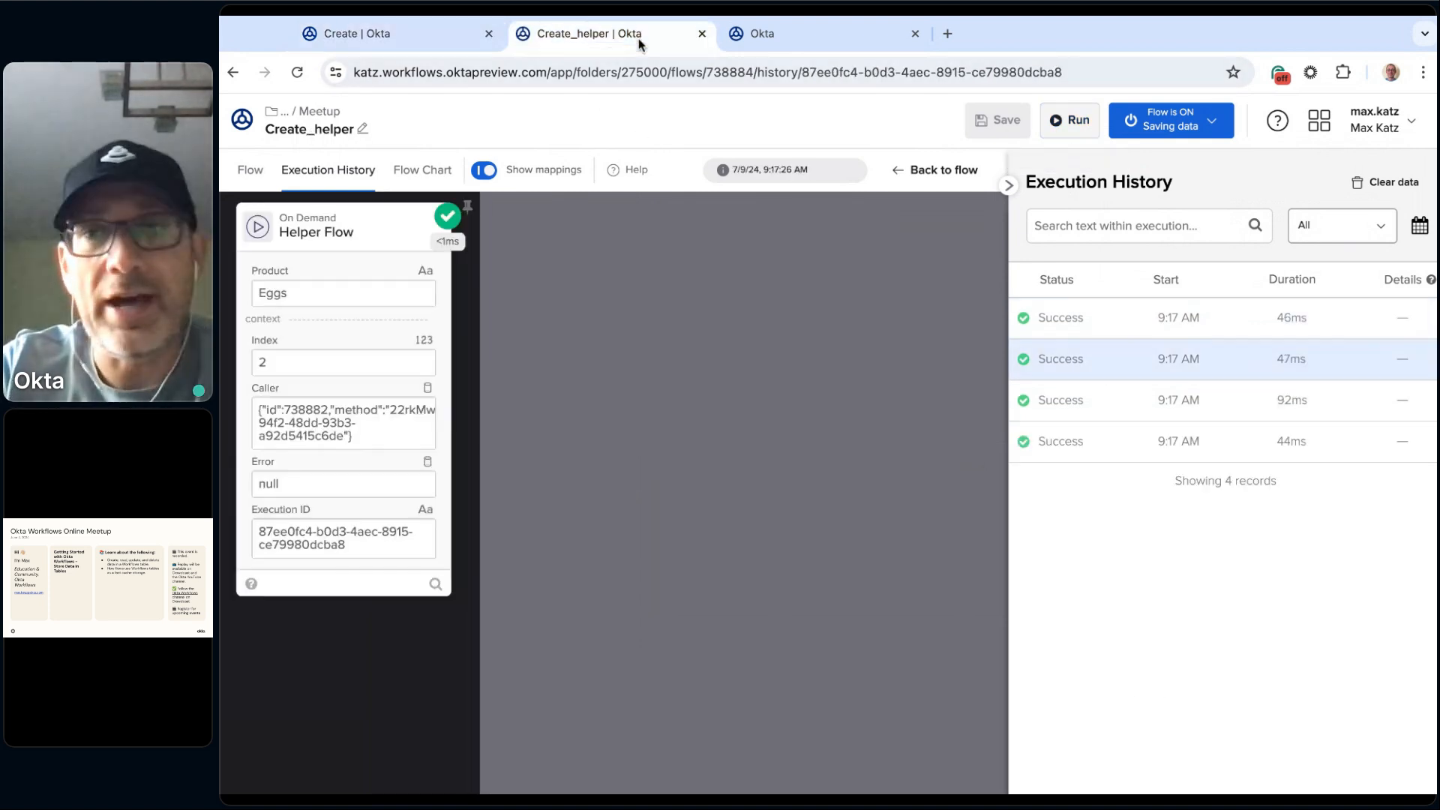
click(251, 173)
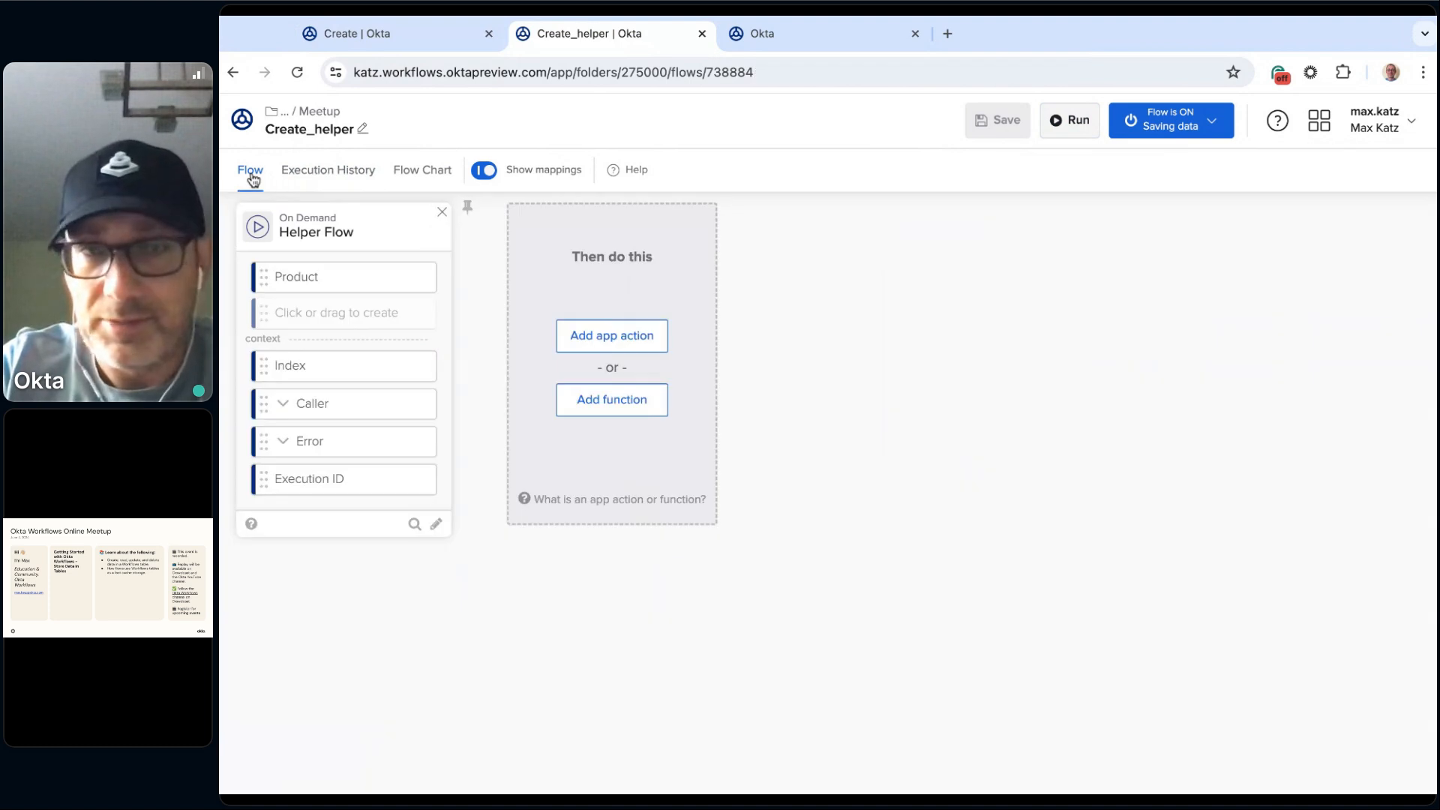
click(312, 172)
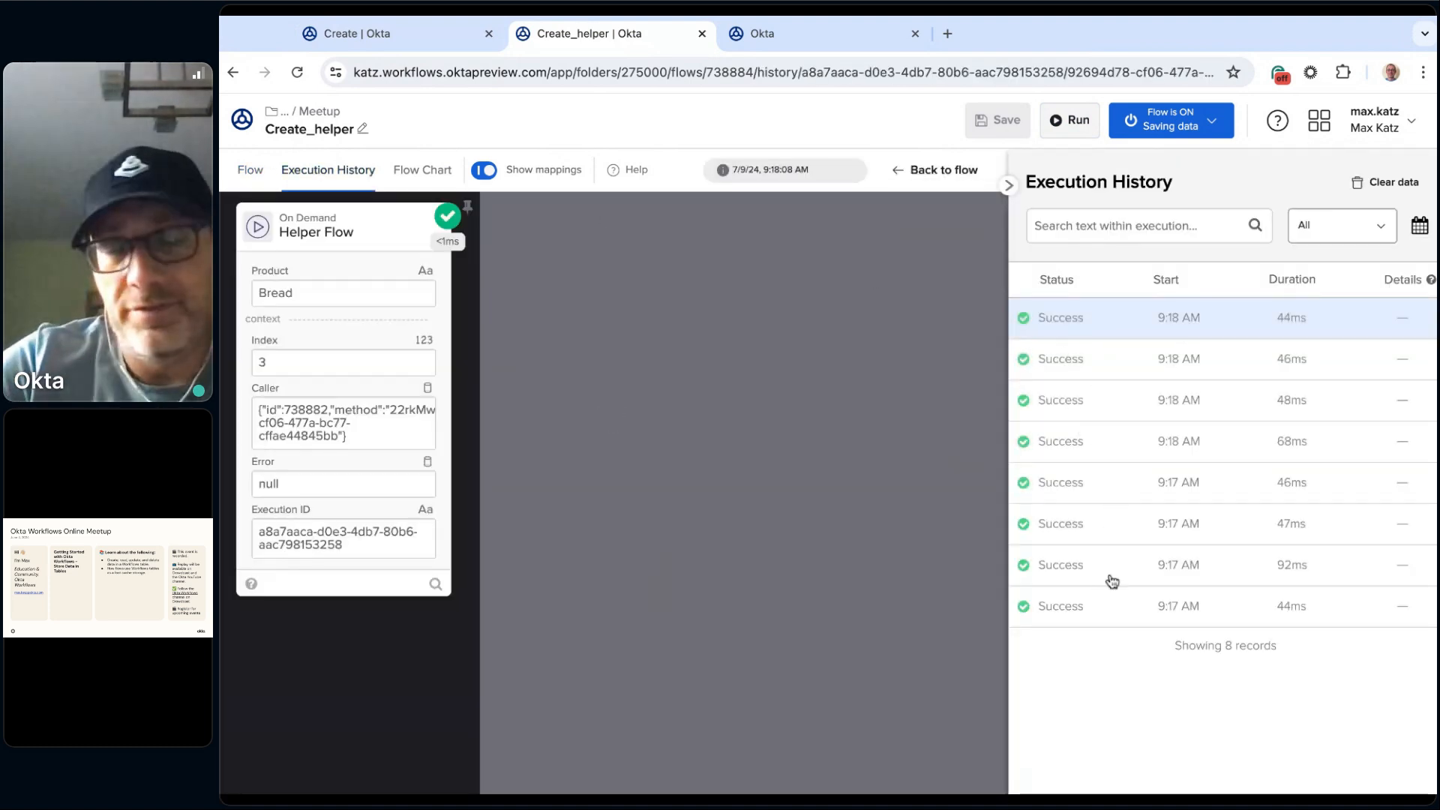
click(1114, 531)
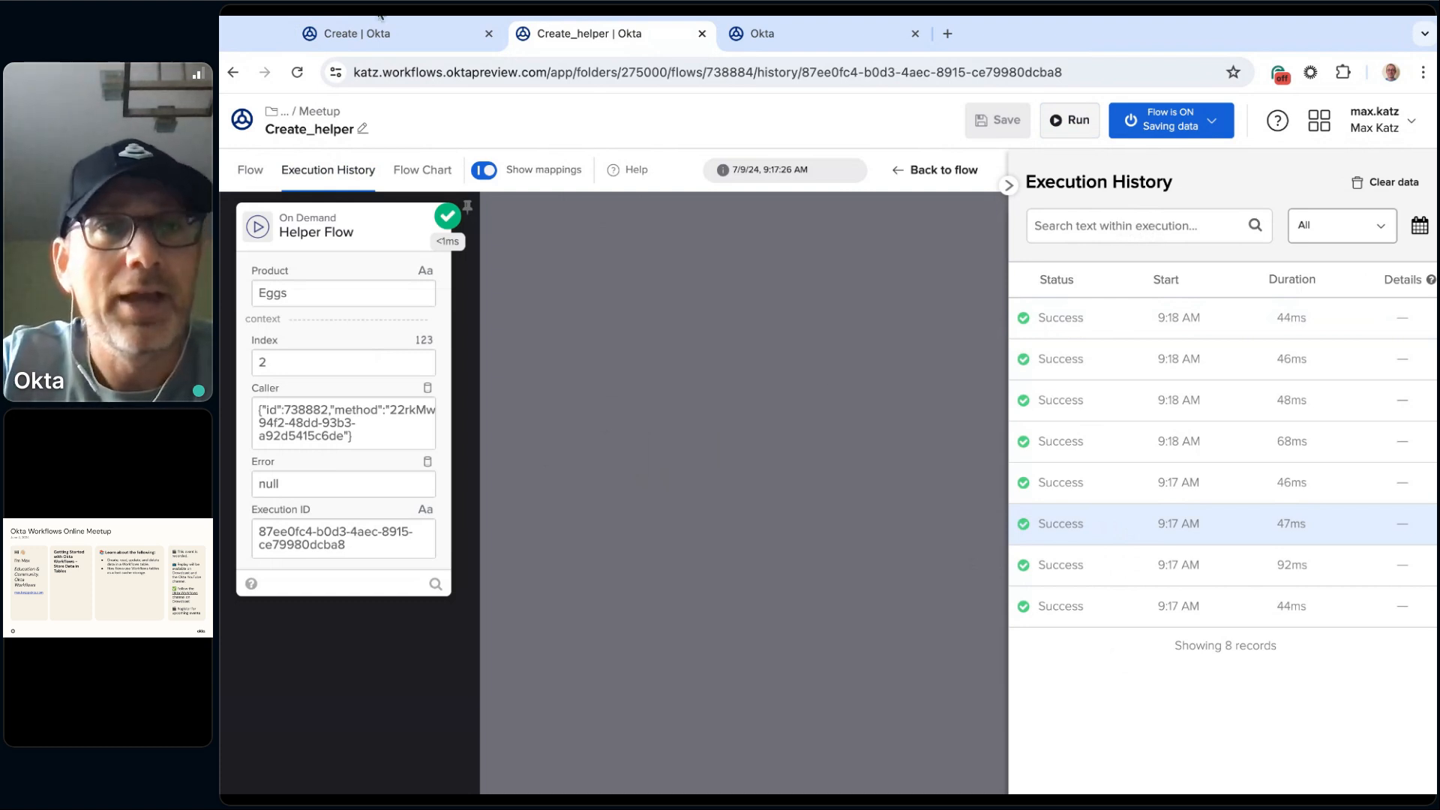
Step: Add a Tables Create Row function card to the Create_helper flow
click(251, 175)
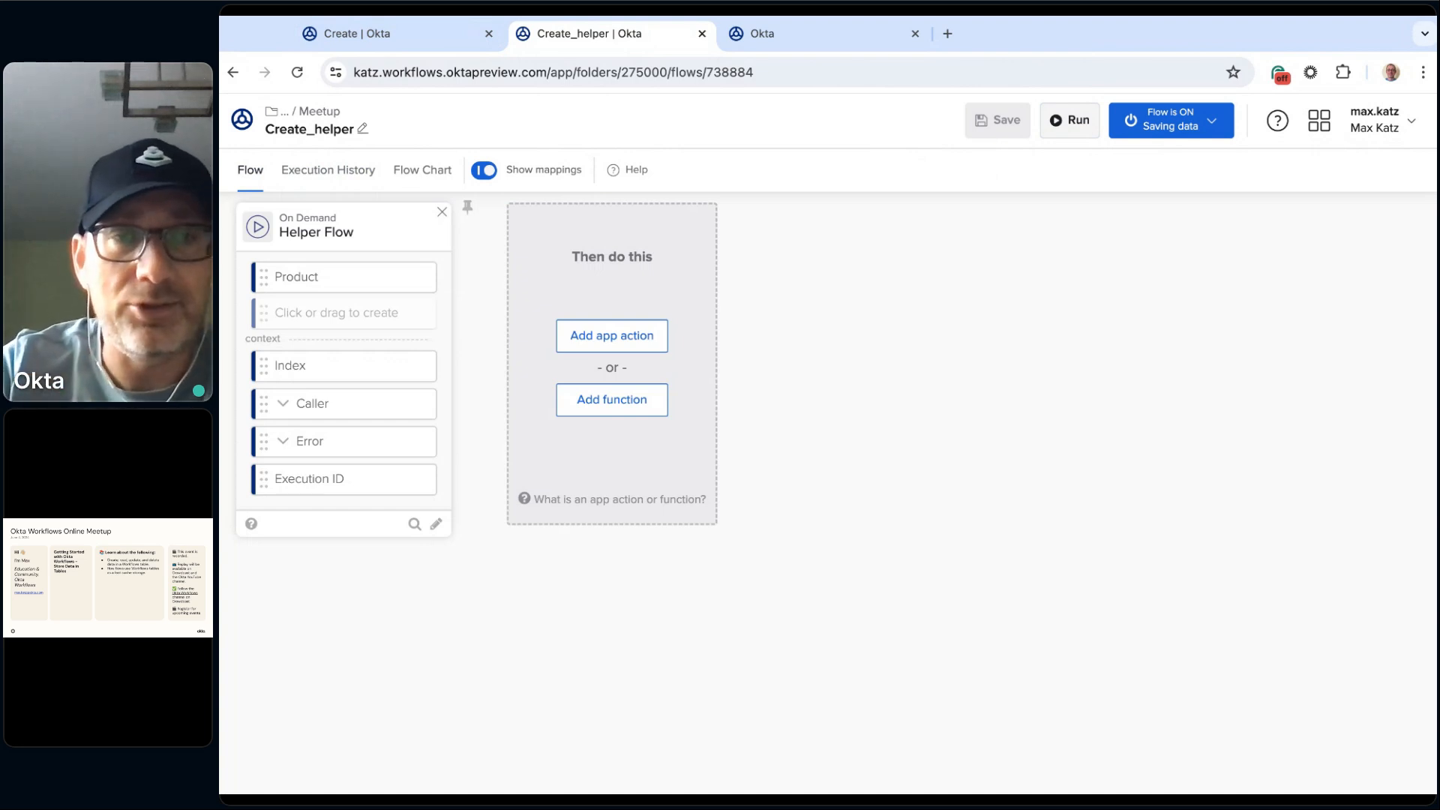
click(634, 408)
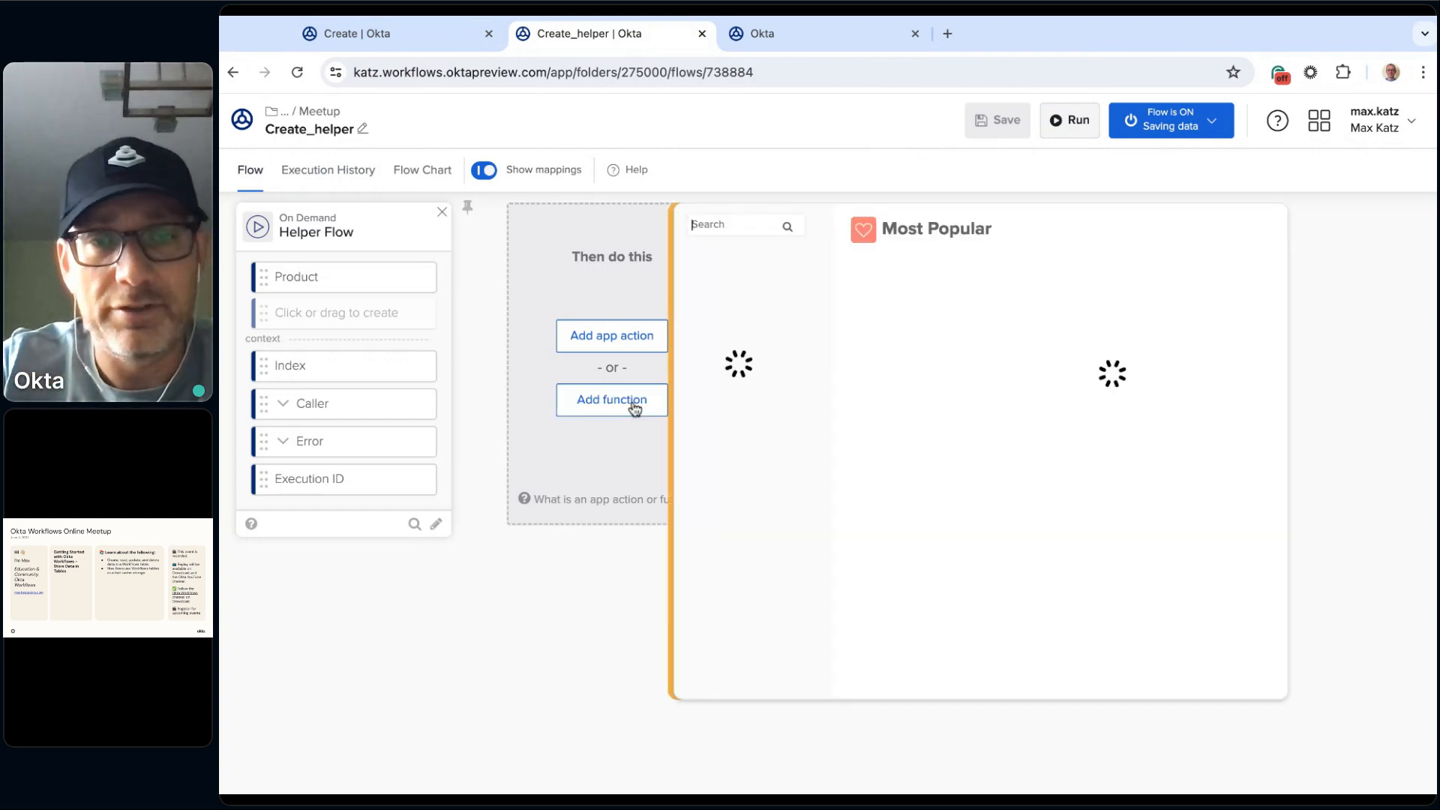
scroll(767, 468, down, 5)
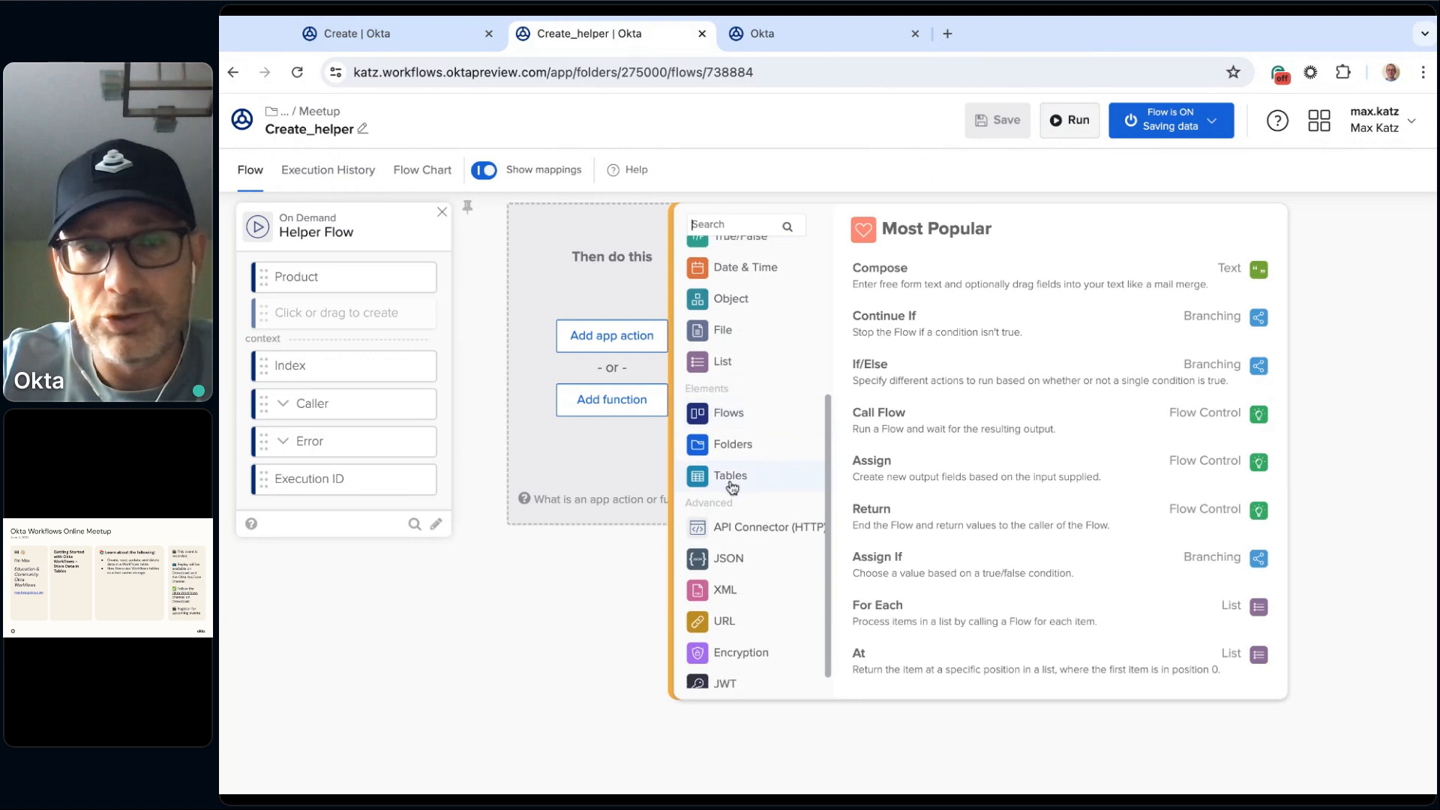
click(742, 484)
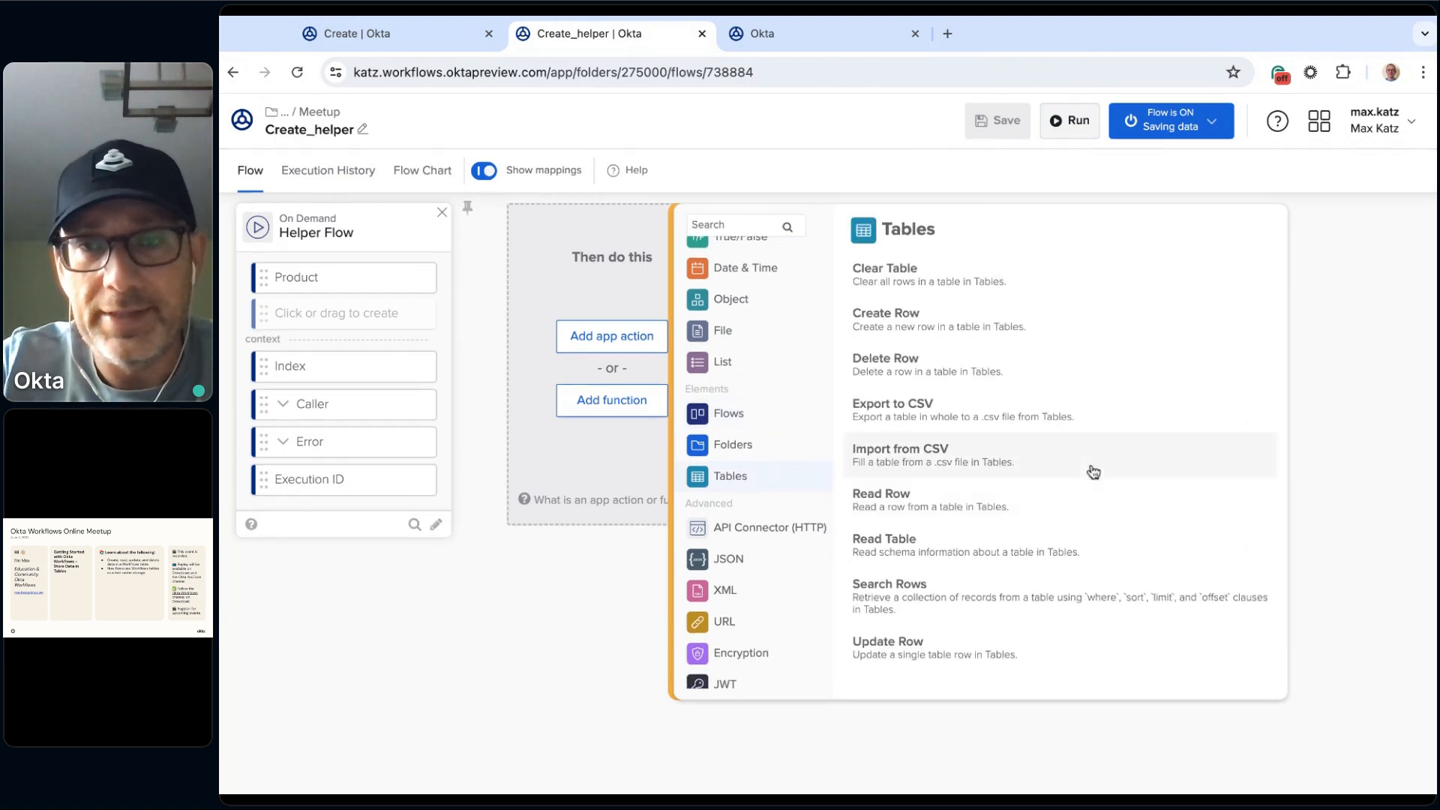
click(903, 324)
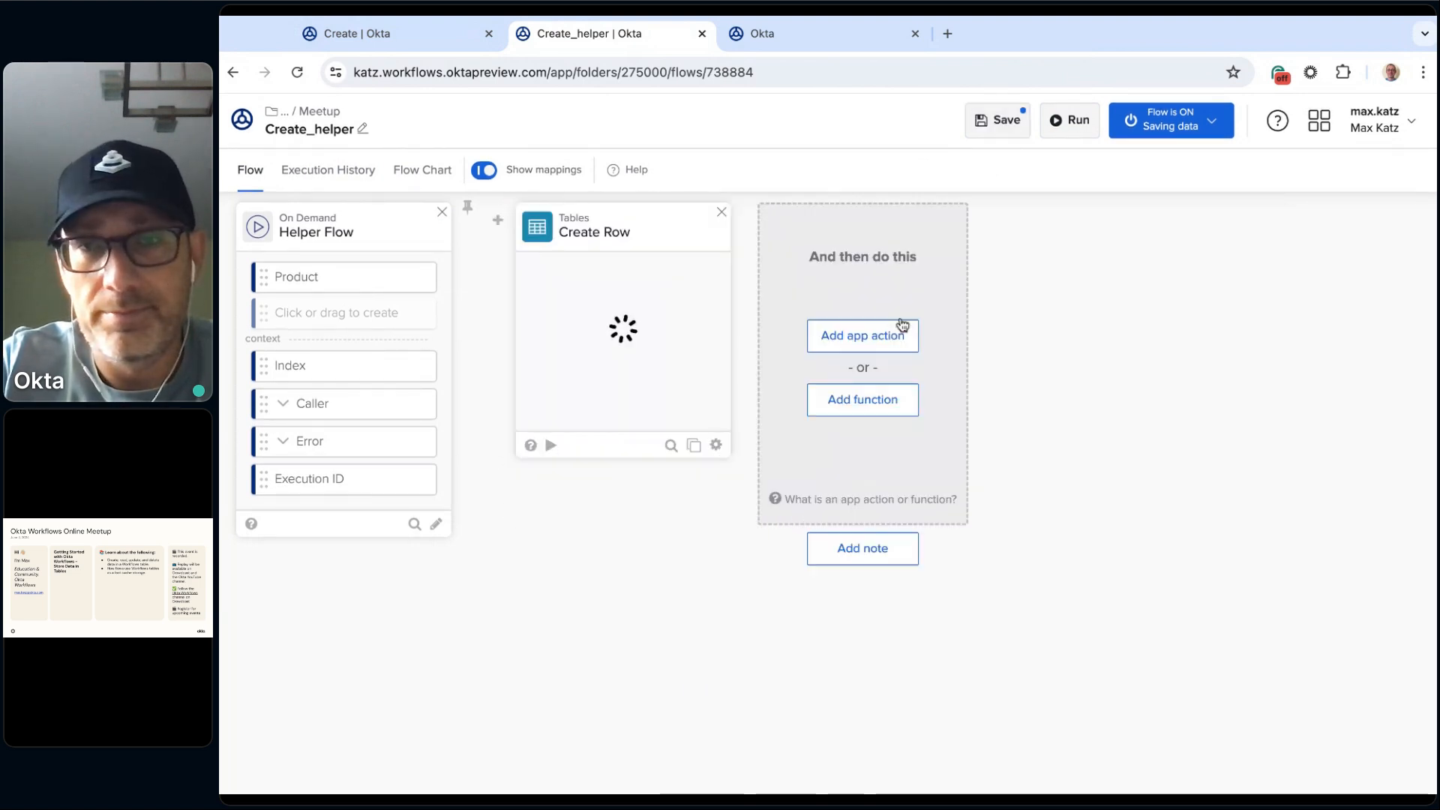
Step: Choose Shopping table from 2.Online Meetups / 2024 / July 2024 / Meetup for the Create Row card and save the card's fields
click(627, 361)
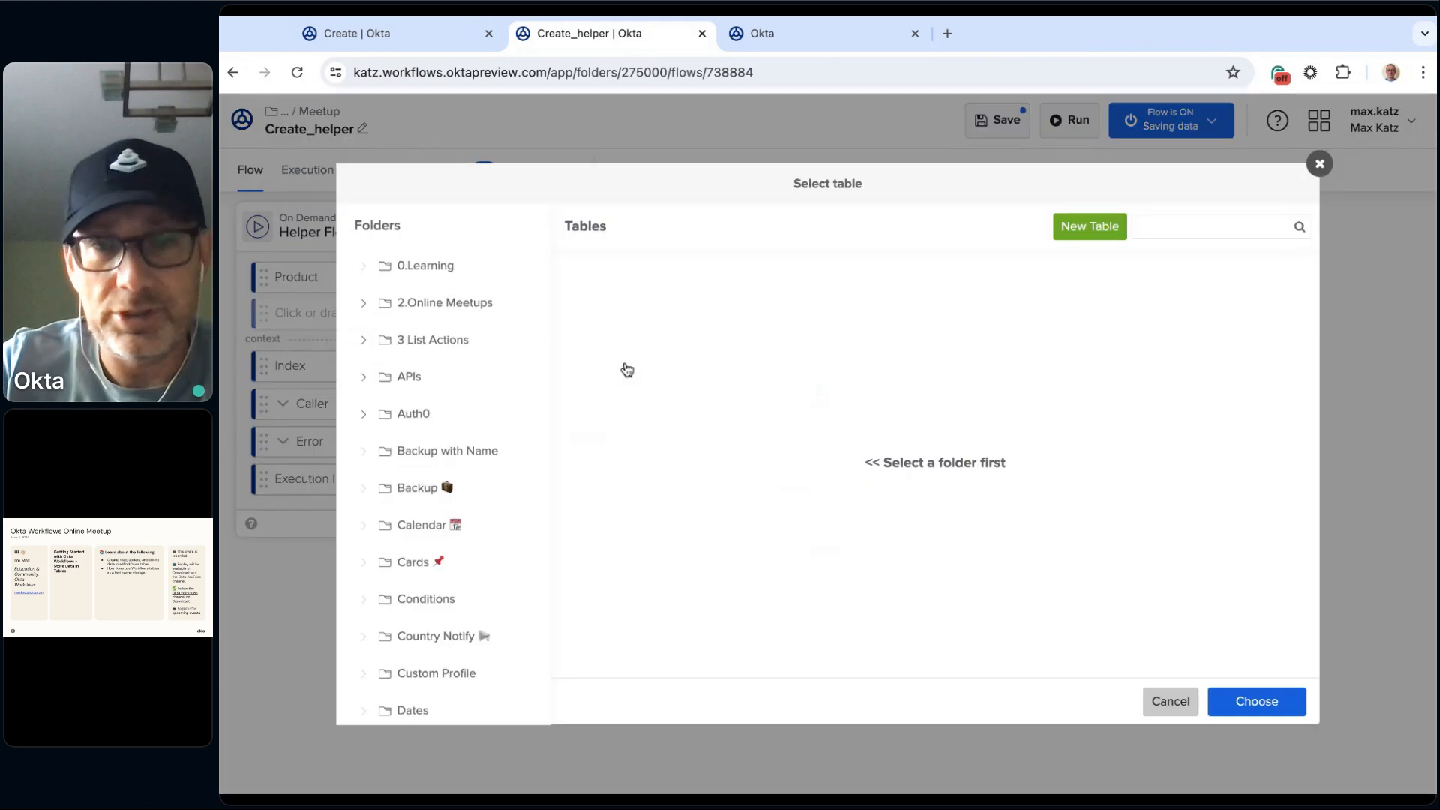
click(364, 302)
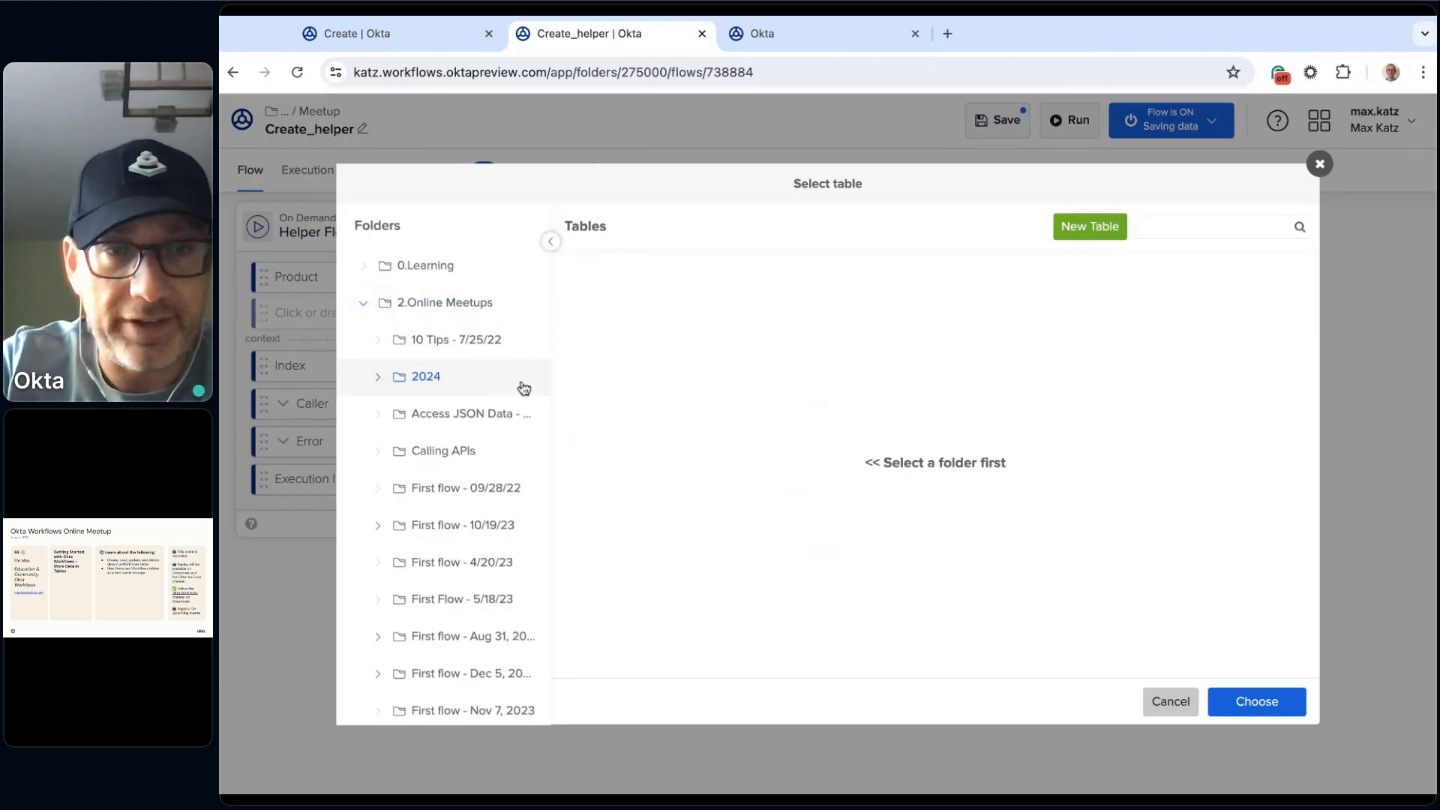
click(378, 376)
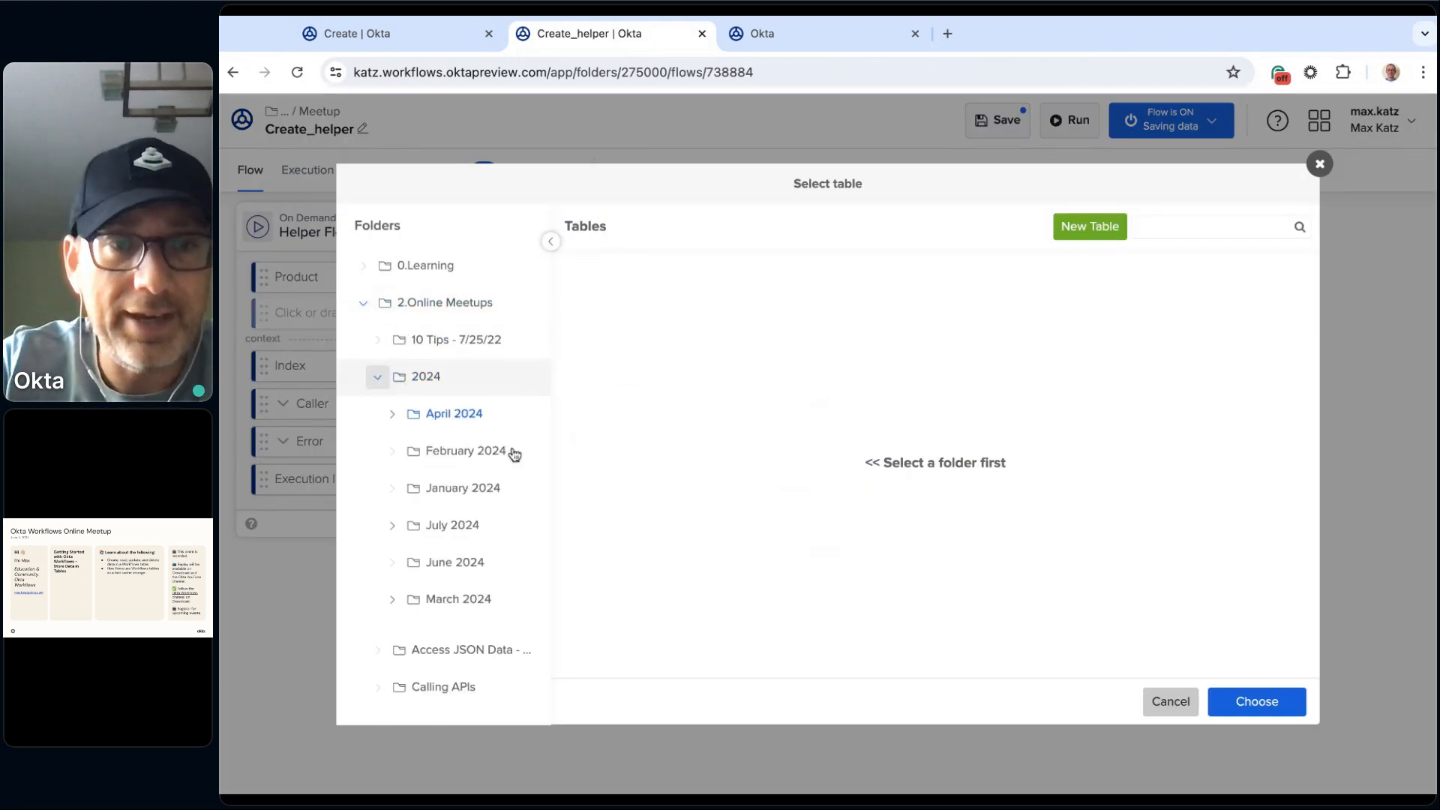
click(393, 529)
click(466, 564)
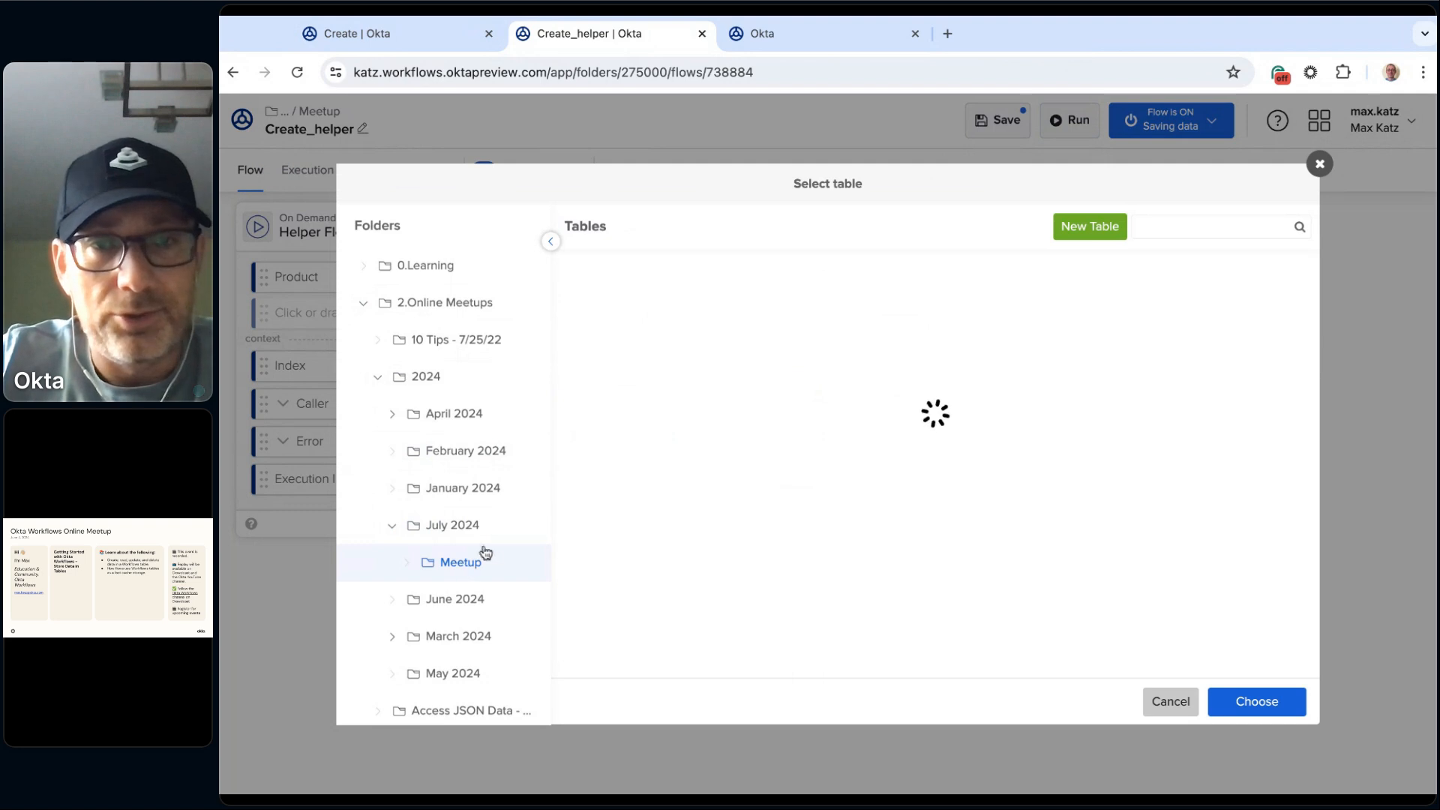
click(677, 276)
click(1260, 701)
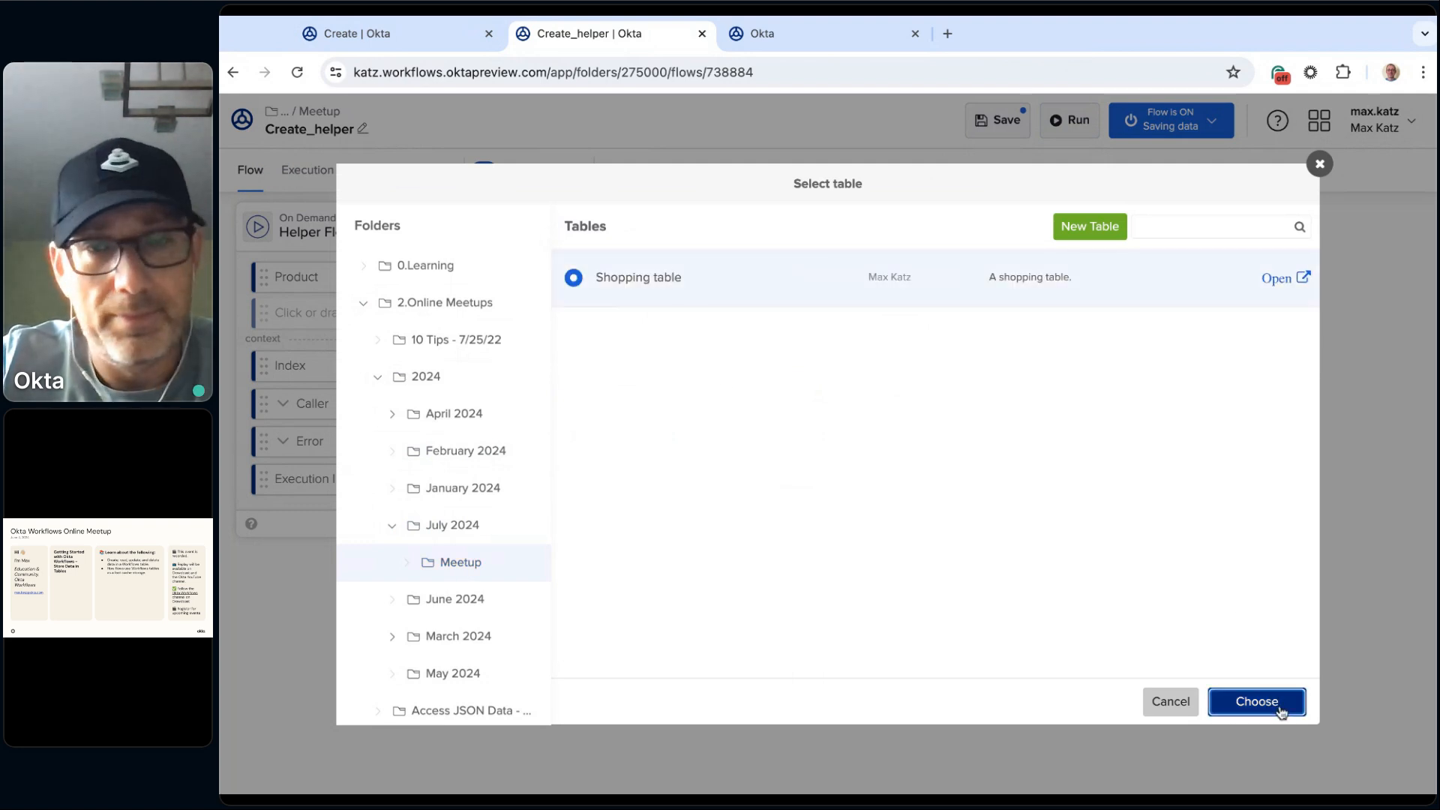
click(635, 435)
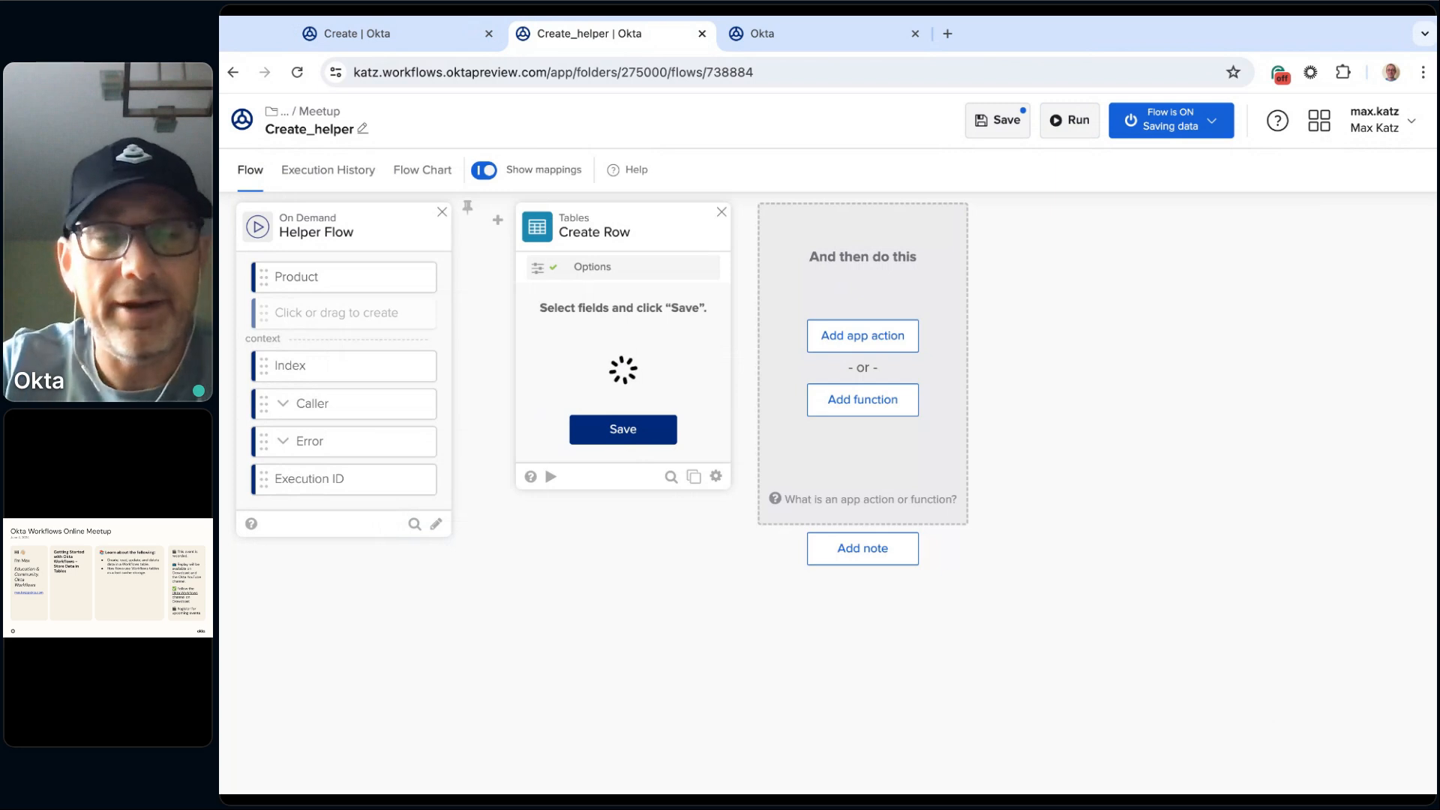
click(621, 448)
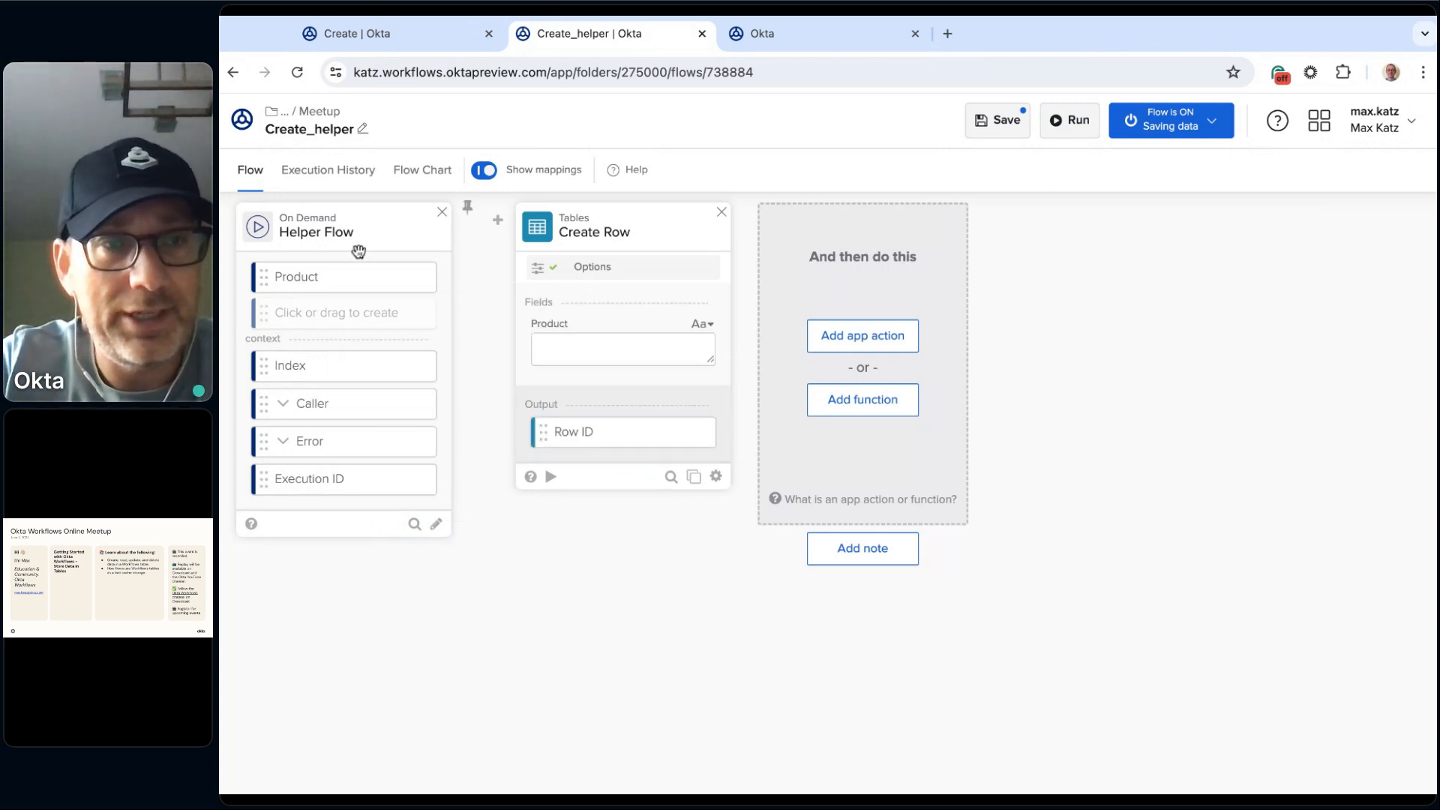
Step: Map the Helper Flow card's Product to the Create Row card's Product field and save Create_helper
drag(336, 286, 622, 349)
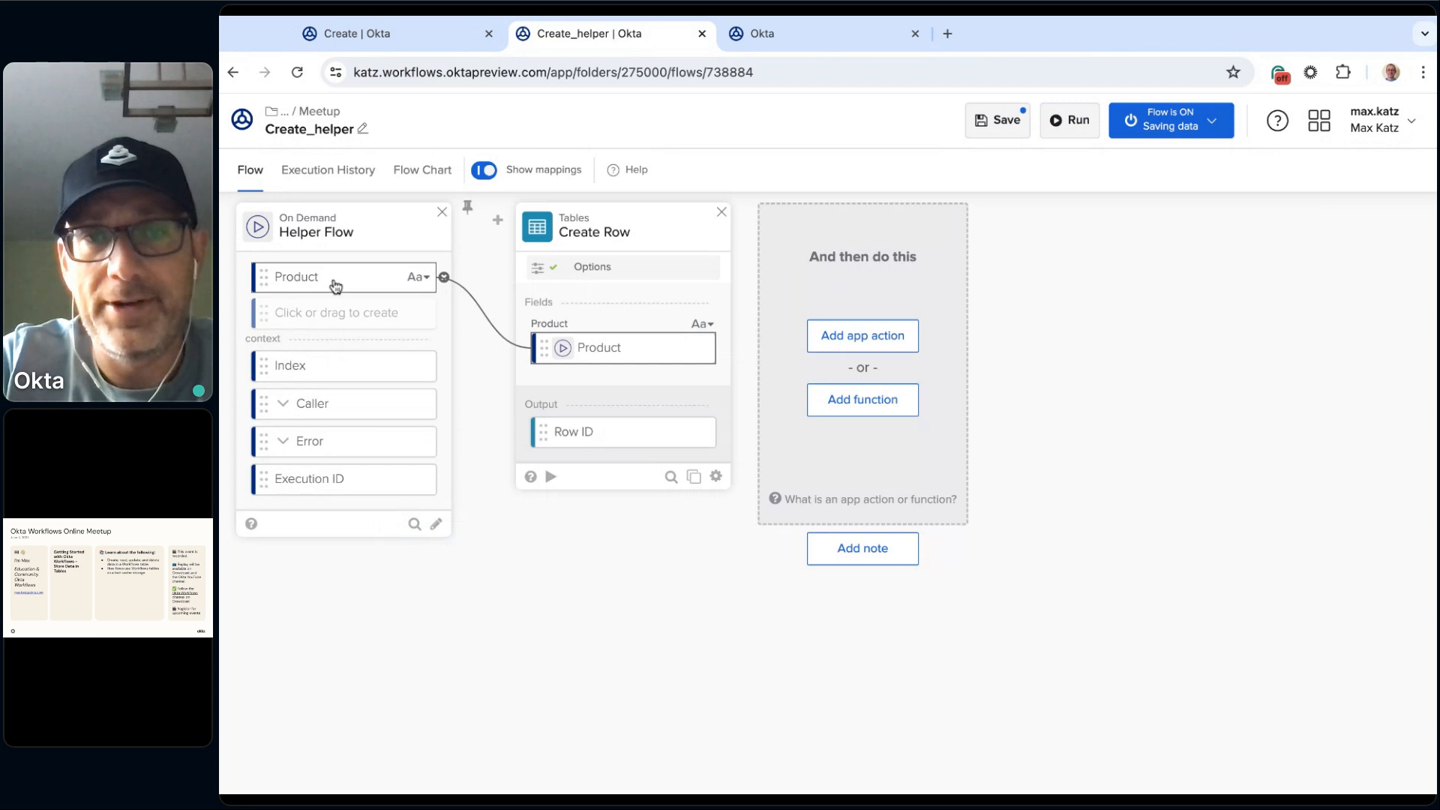
click(1009, 121)
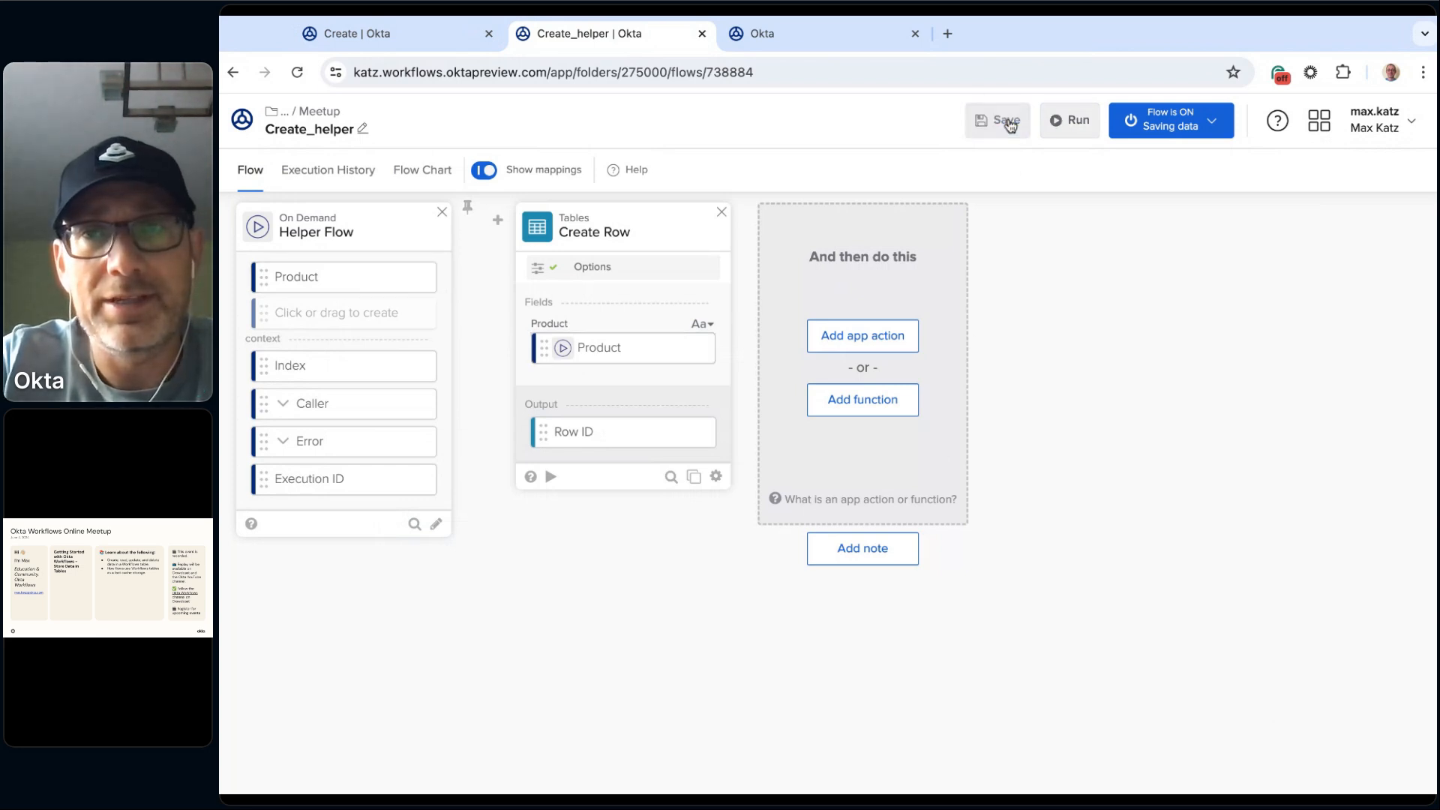
Step: Run the Create flow and check the refreshed Shopping table for the created rows
click(394, 38)
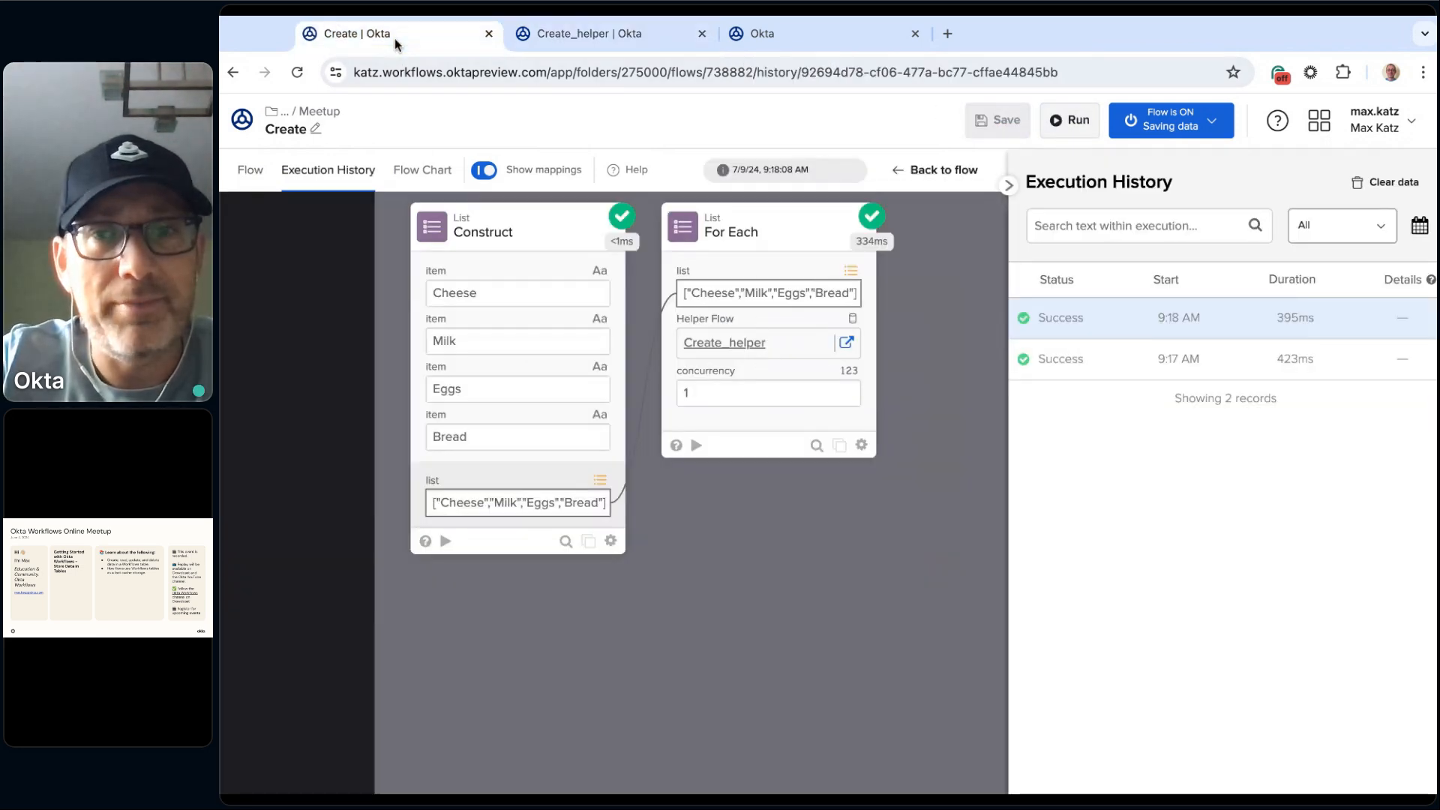
click(1083, 129)
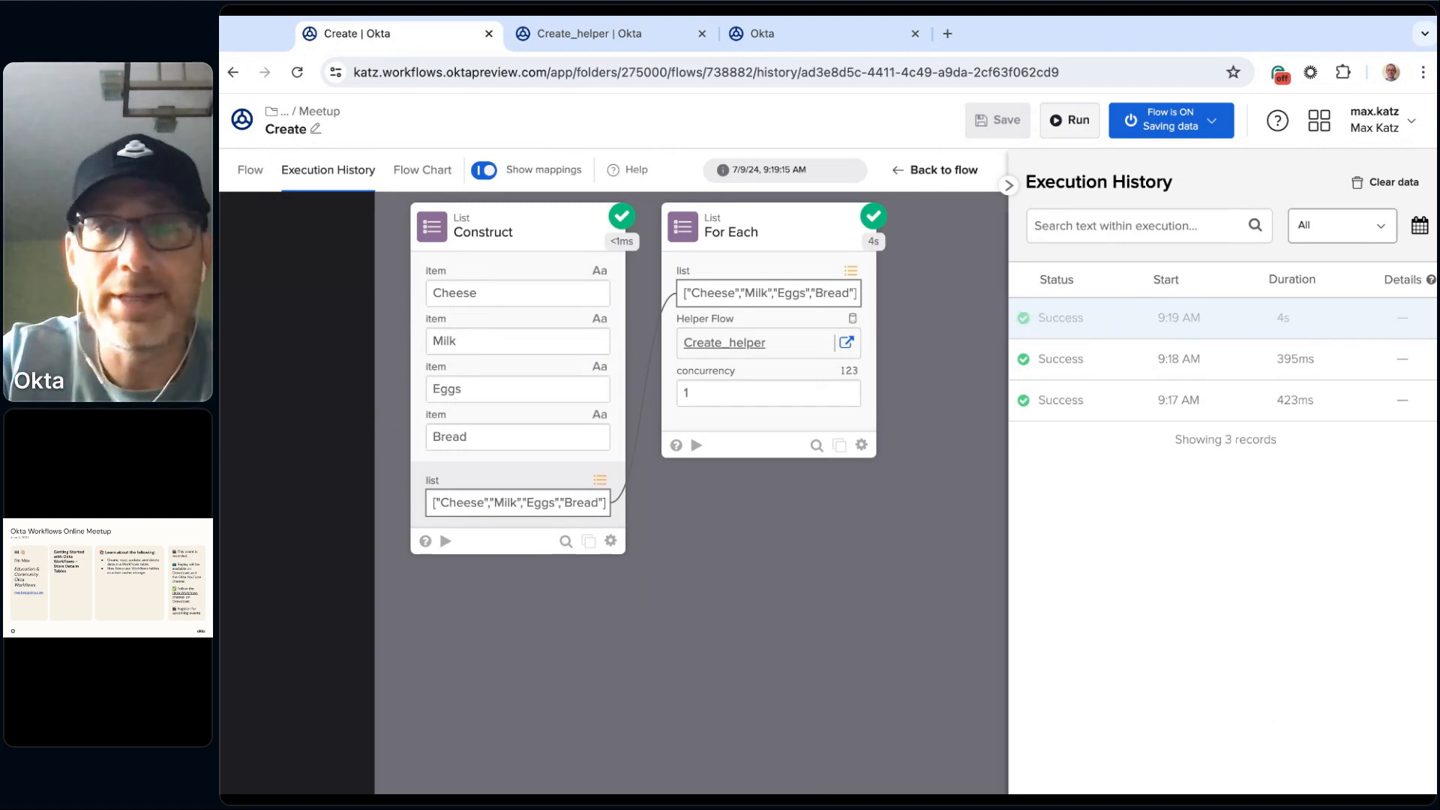
click(825, 31)
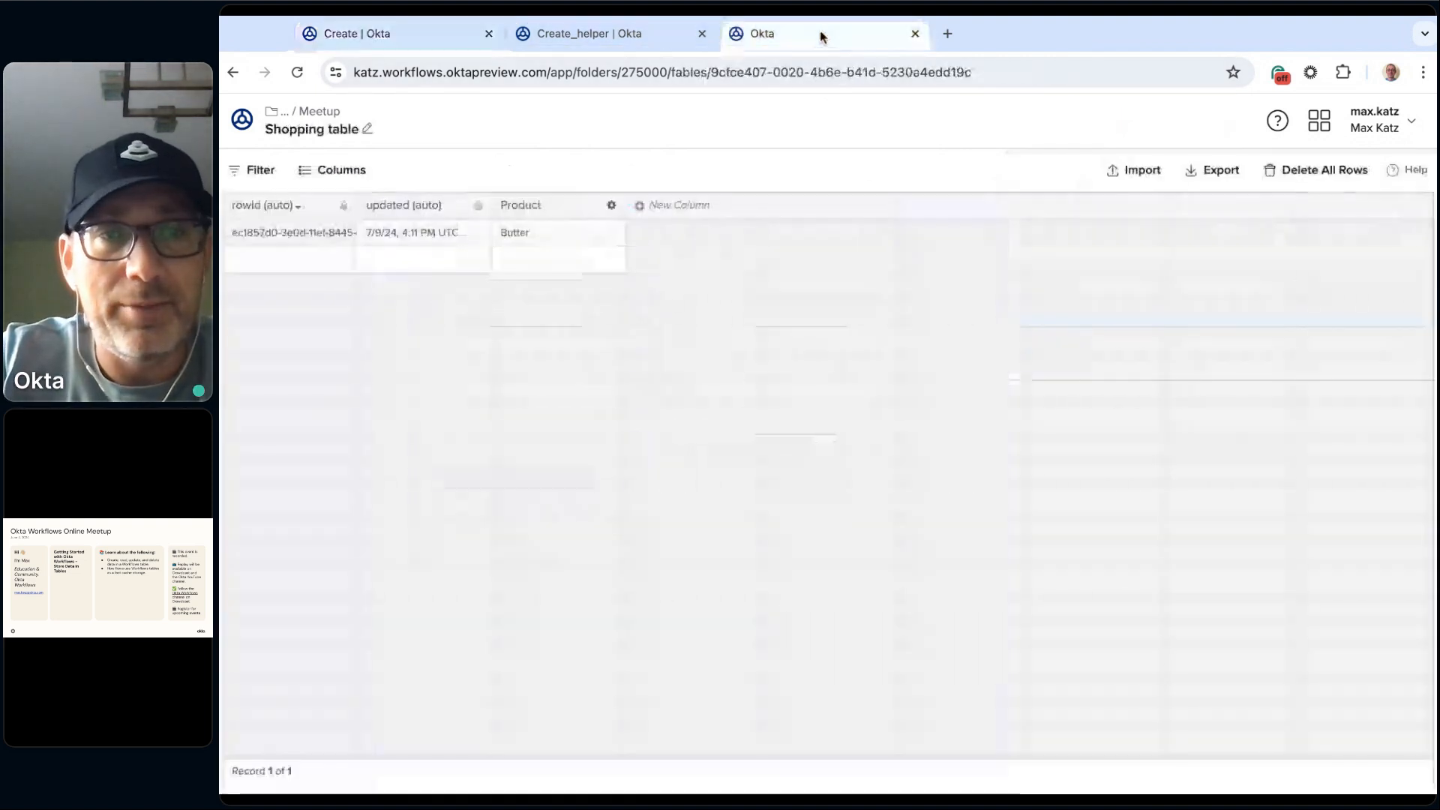
key(super+r)
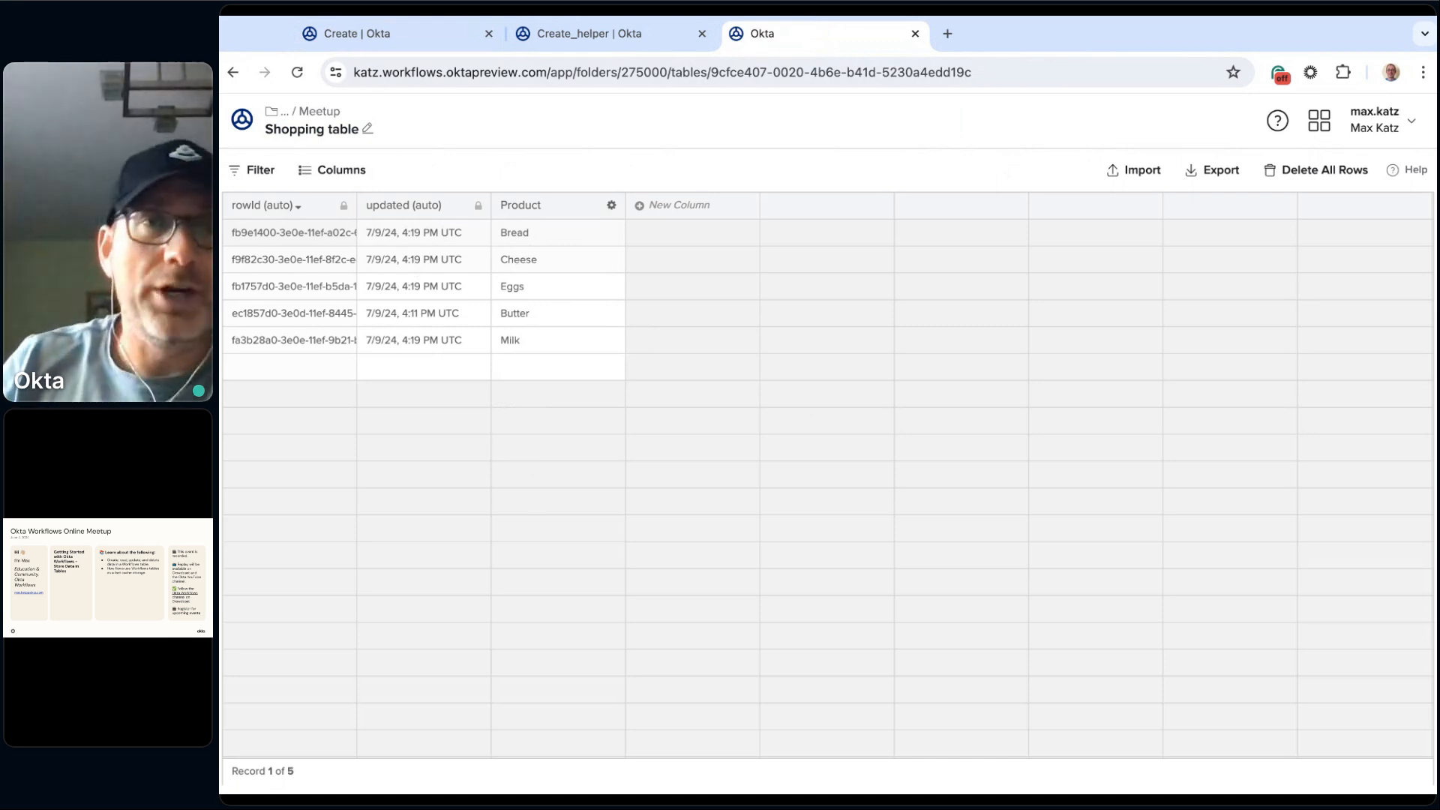
Step: Delete all rows from the Shopping table and close the deletion dialog
click(1344, 171)
click(903, 505)
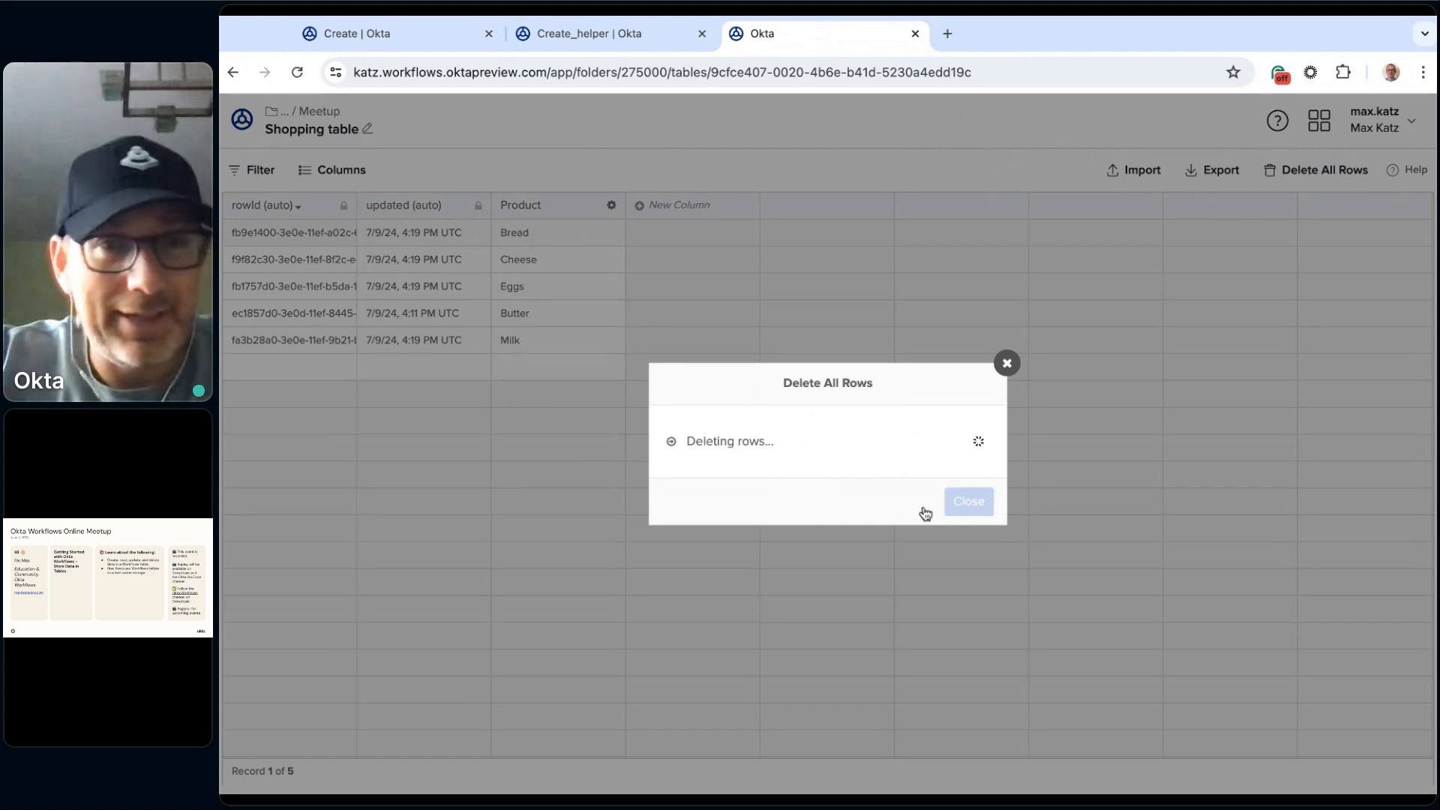
click(968, 501)
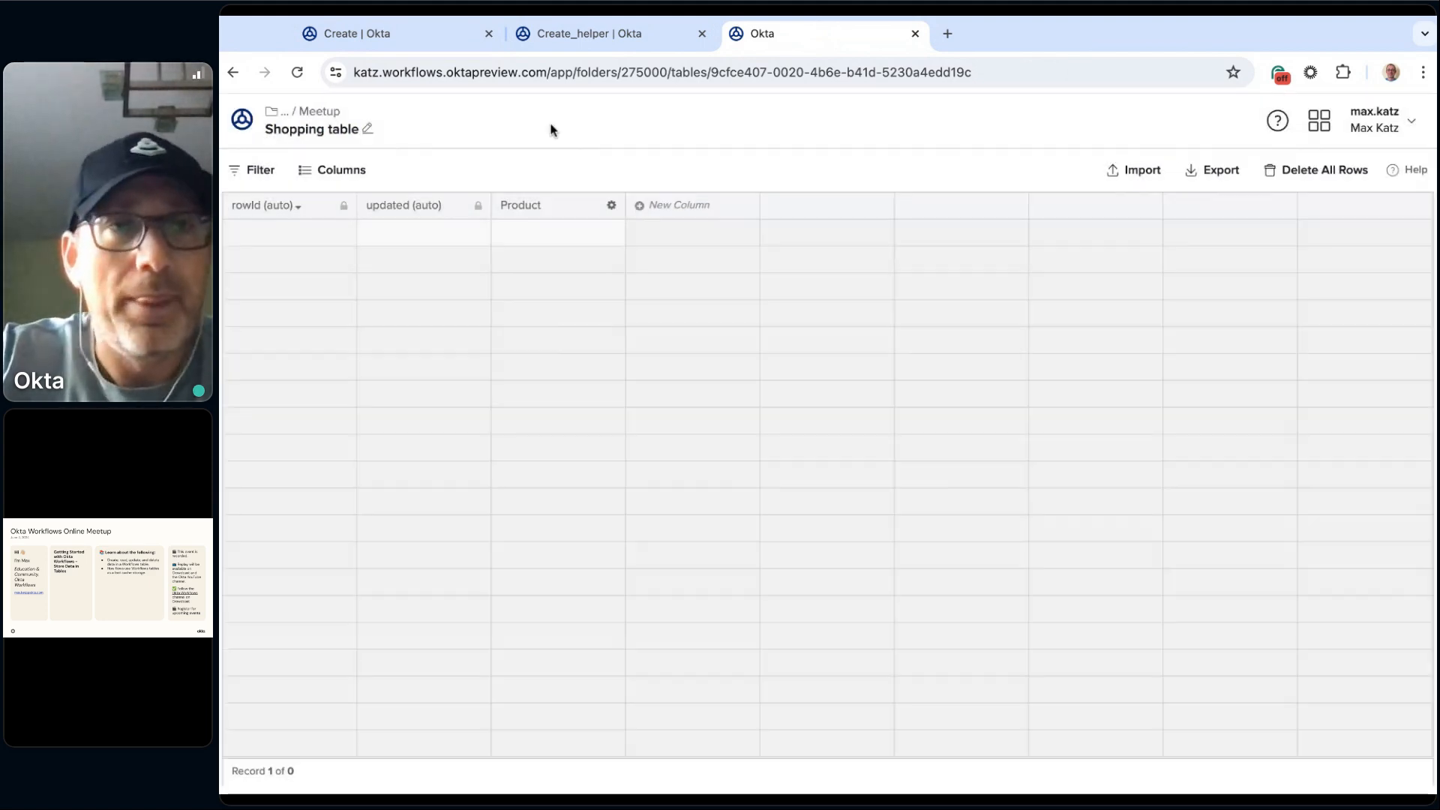
Step: Run the Create flow on the emptied Shopping table and reload the table to check its rows
click(424, 38)
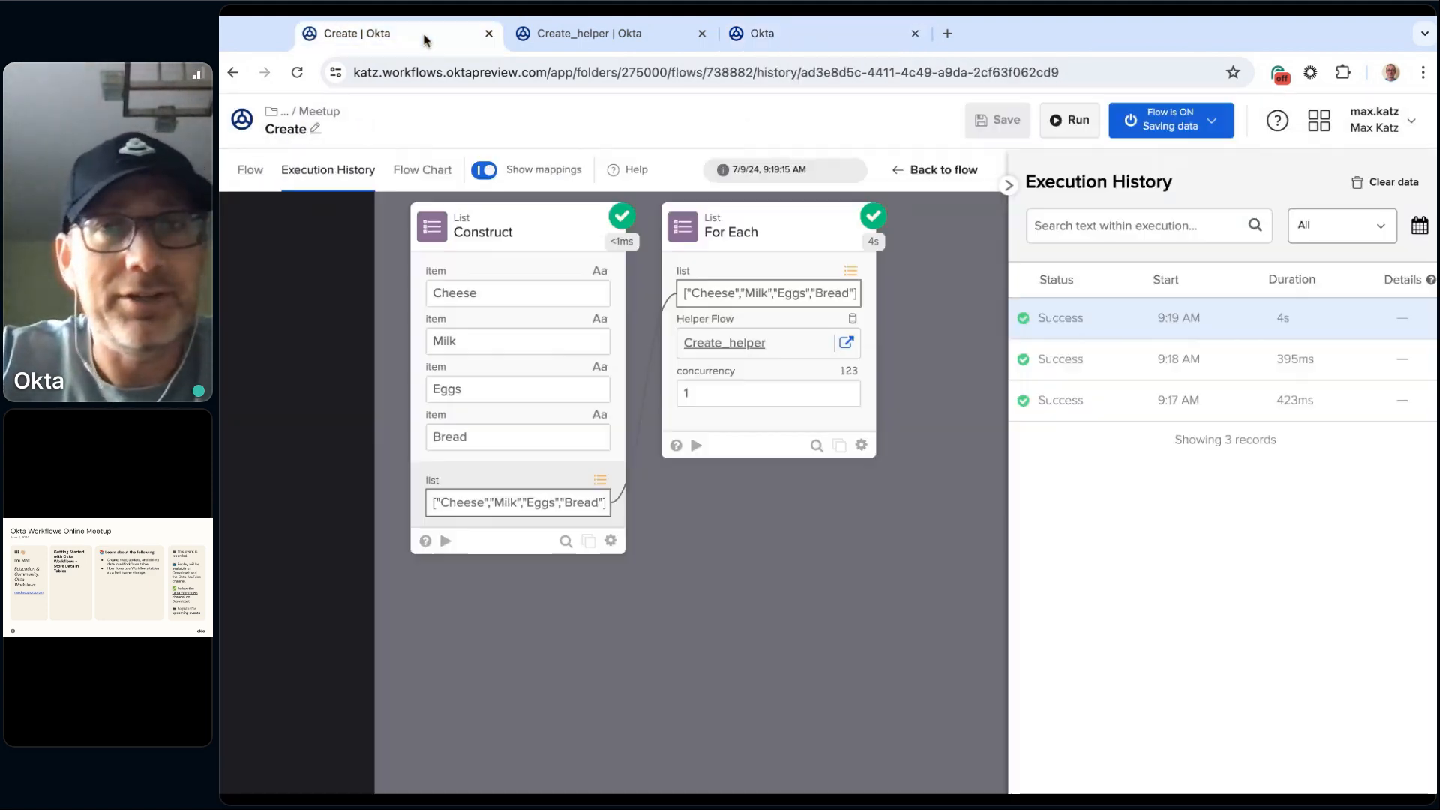
click(1077, 123)
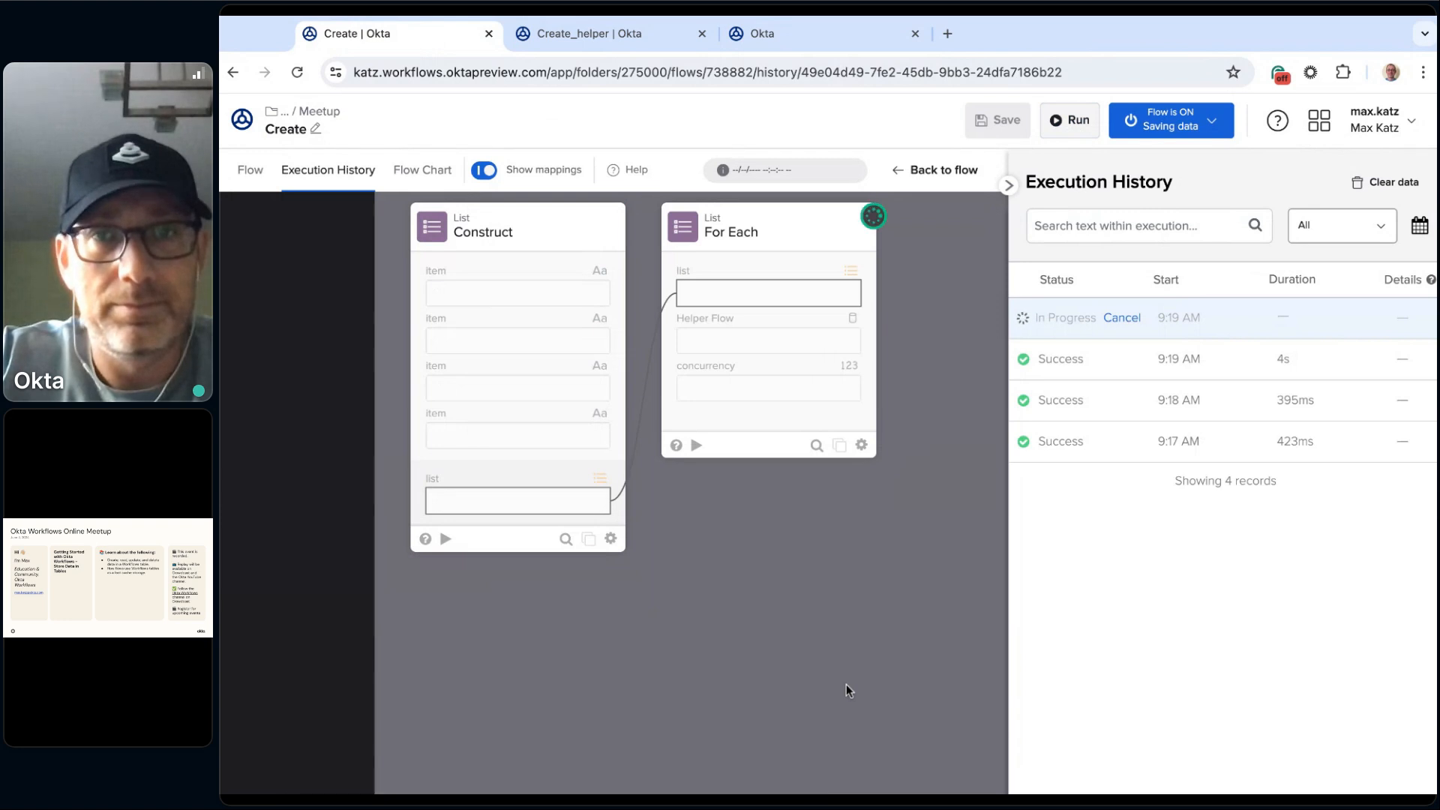
click(818, 37)
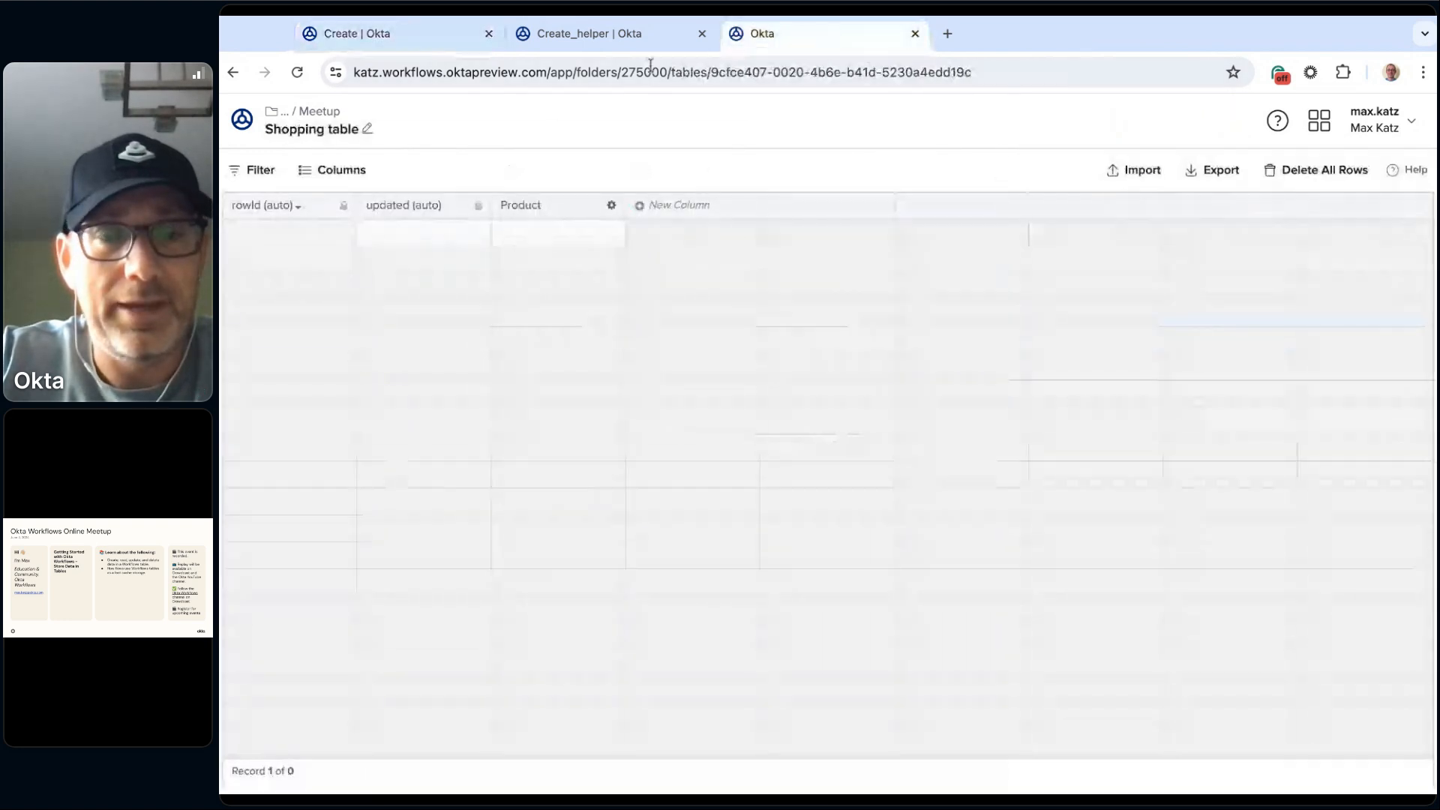
key(super+r)
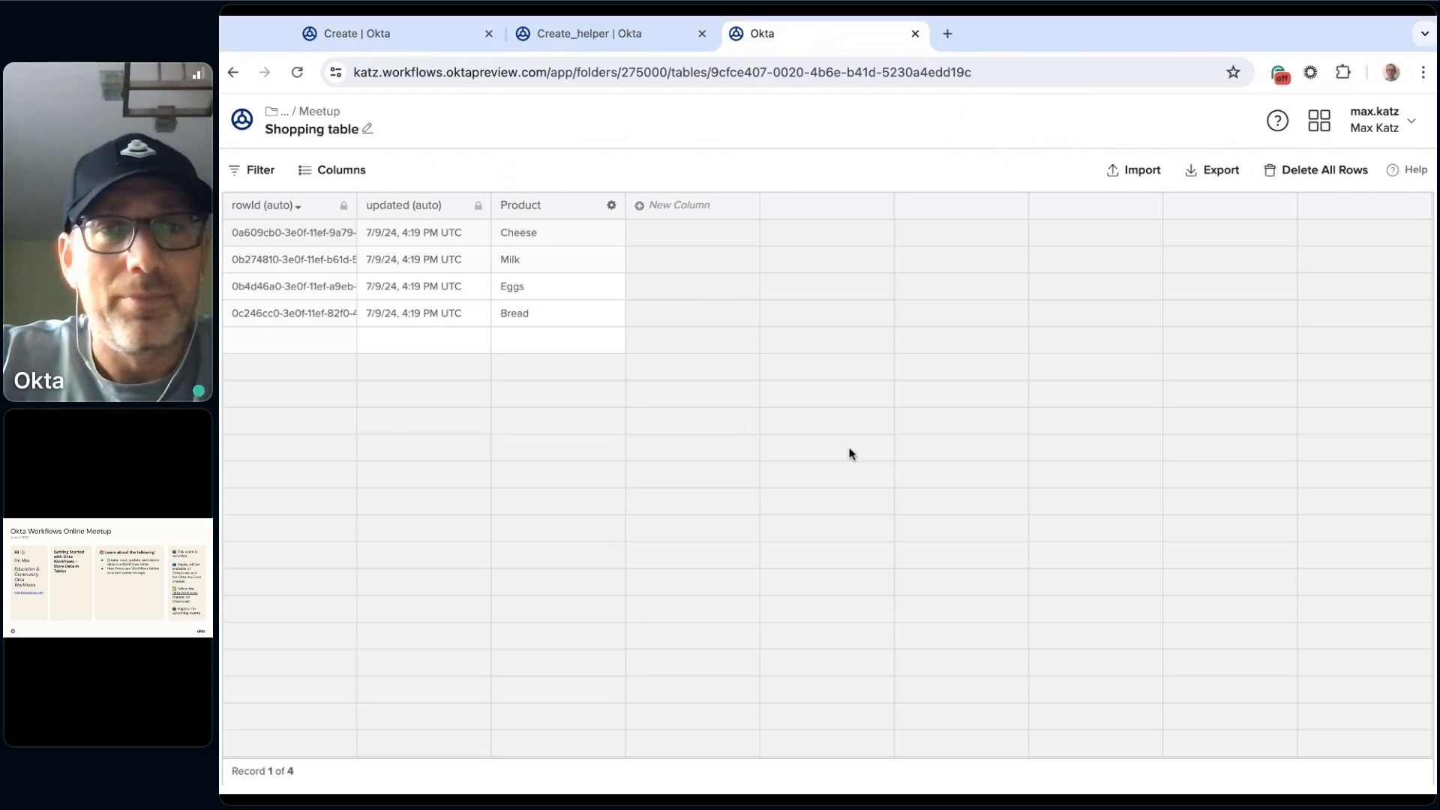
Step: Run the Create flow once more without clearing the Shopping table, and reload the table to look for duplicates
click(415, 37)
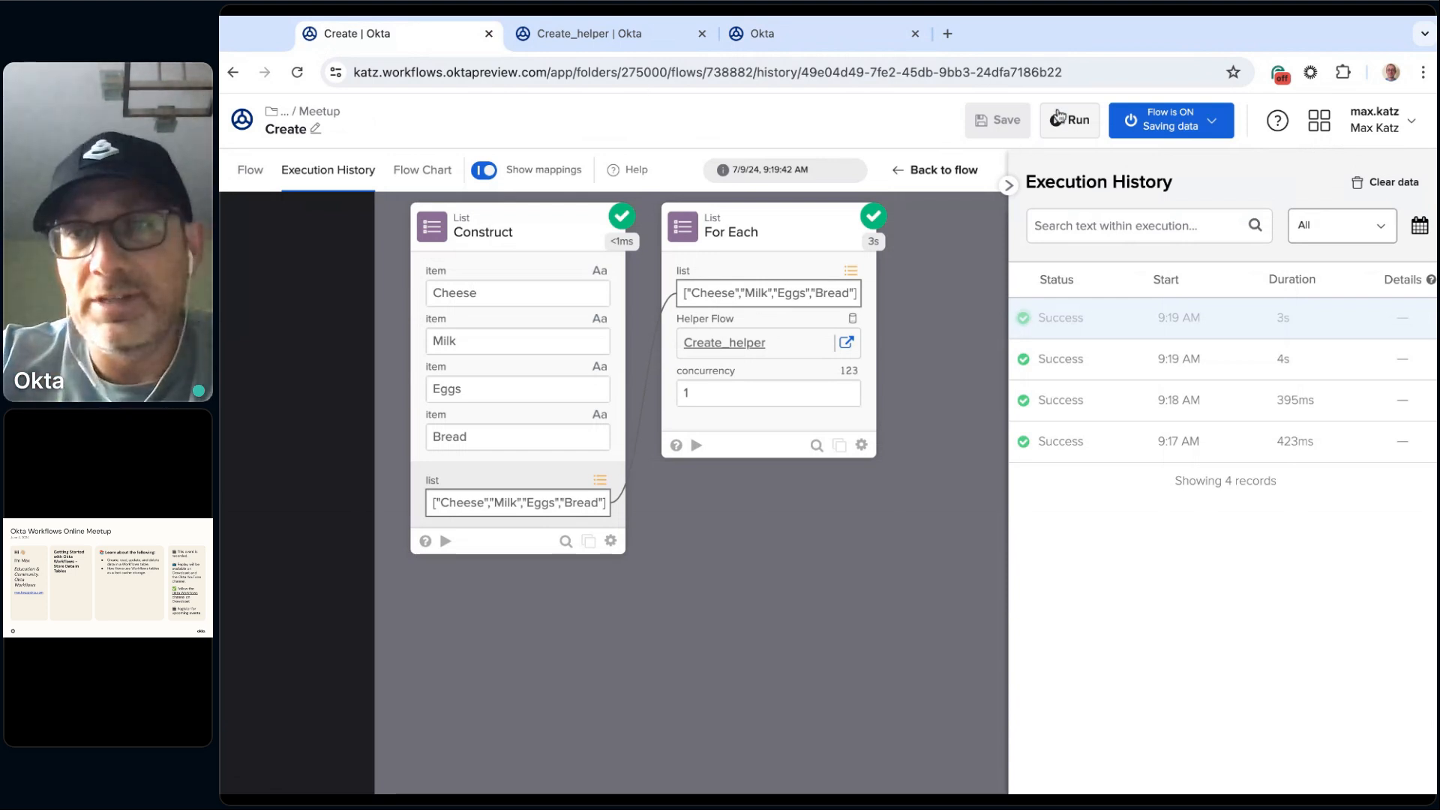
click(1081, 120)
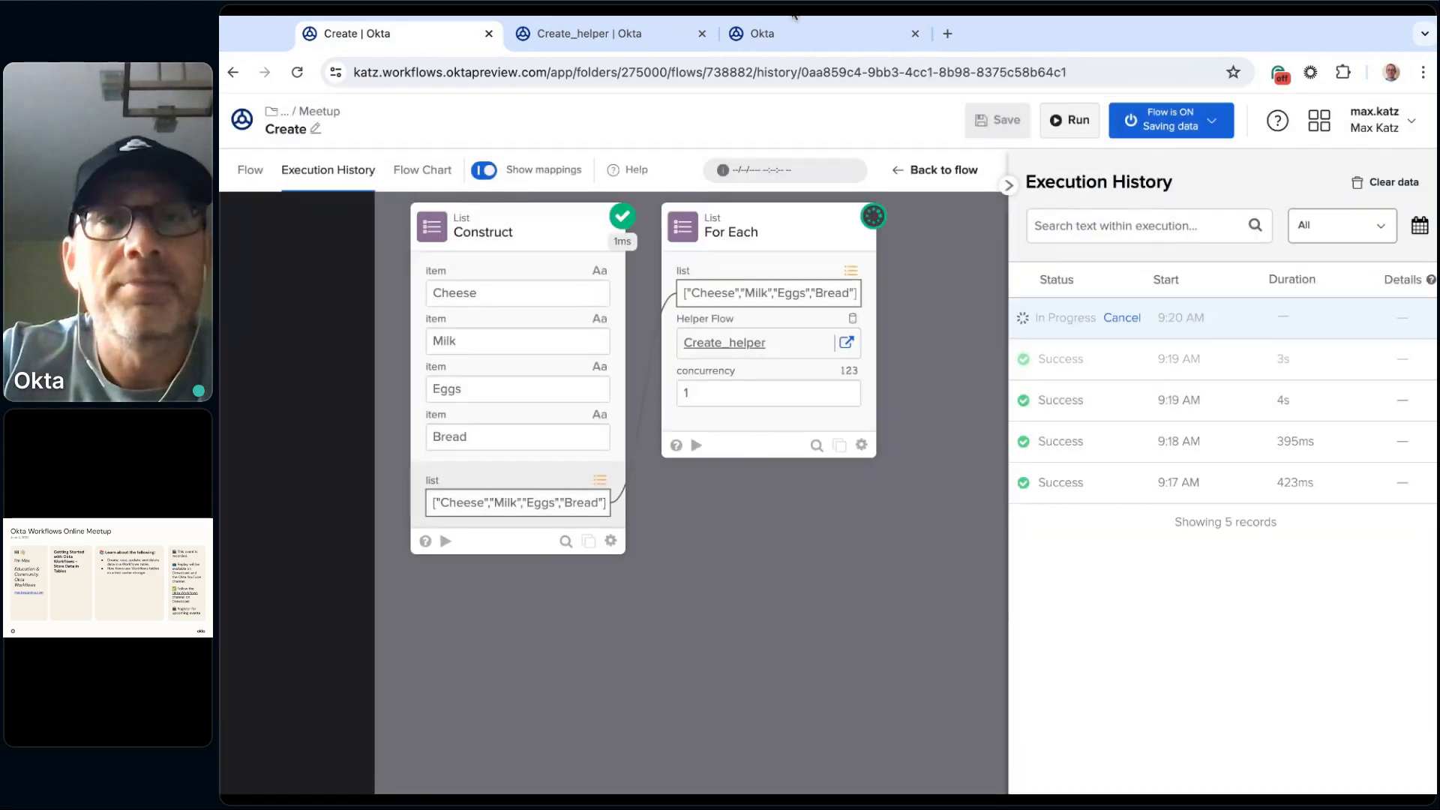
click(795, 41)
key(ctrl+r)
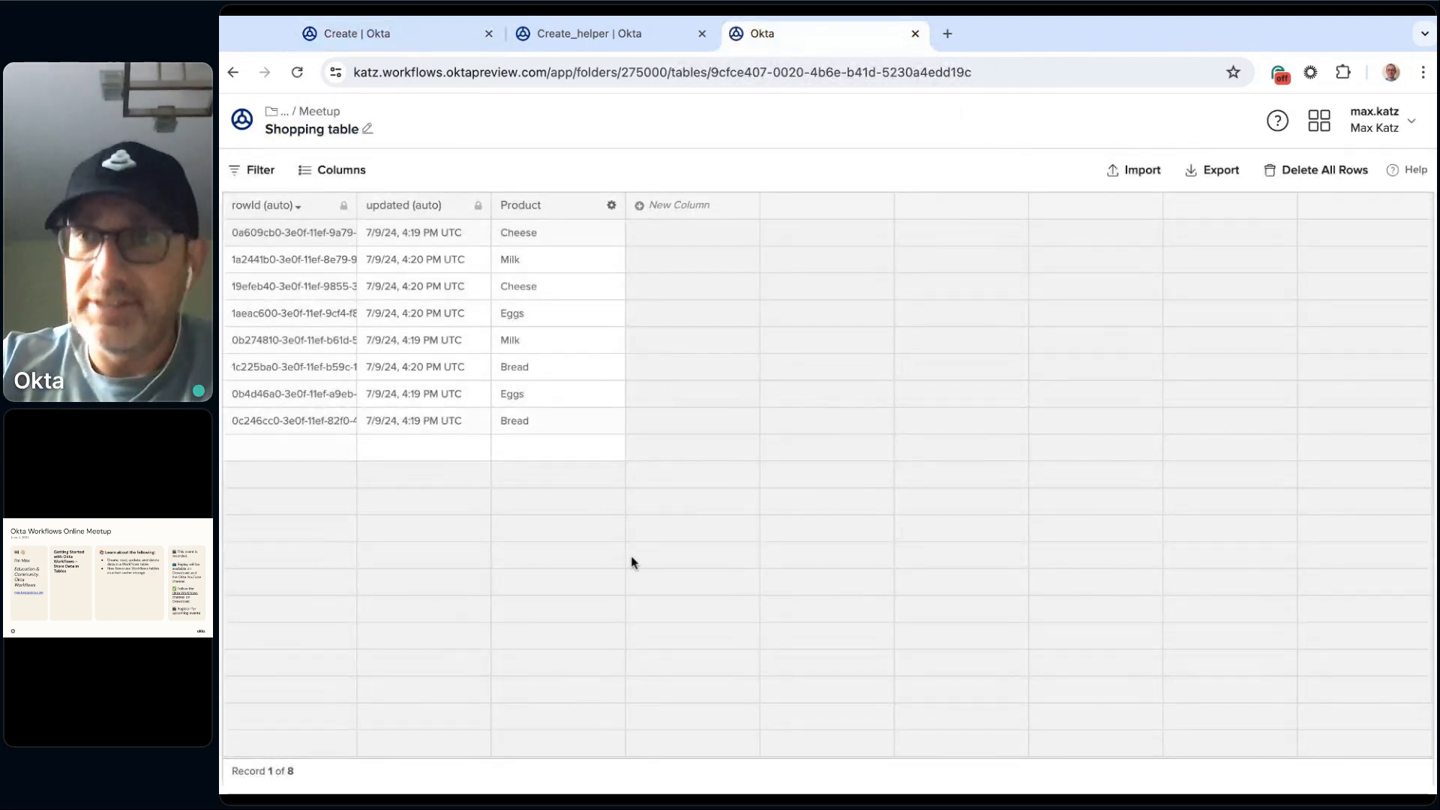
Step: Add a Tables Clear Table function card before the Construct card in the Create flow
click(389, 33)
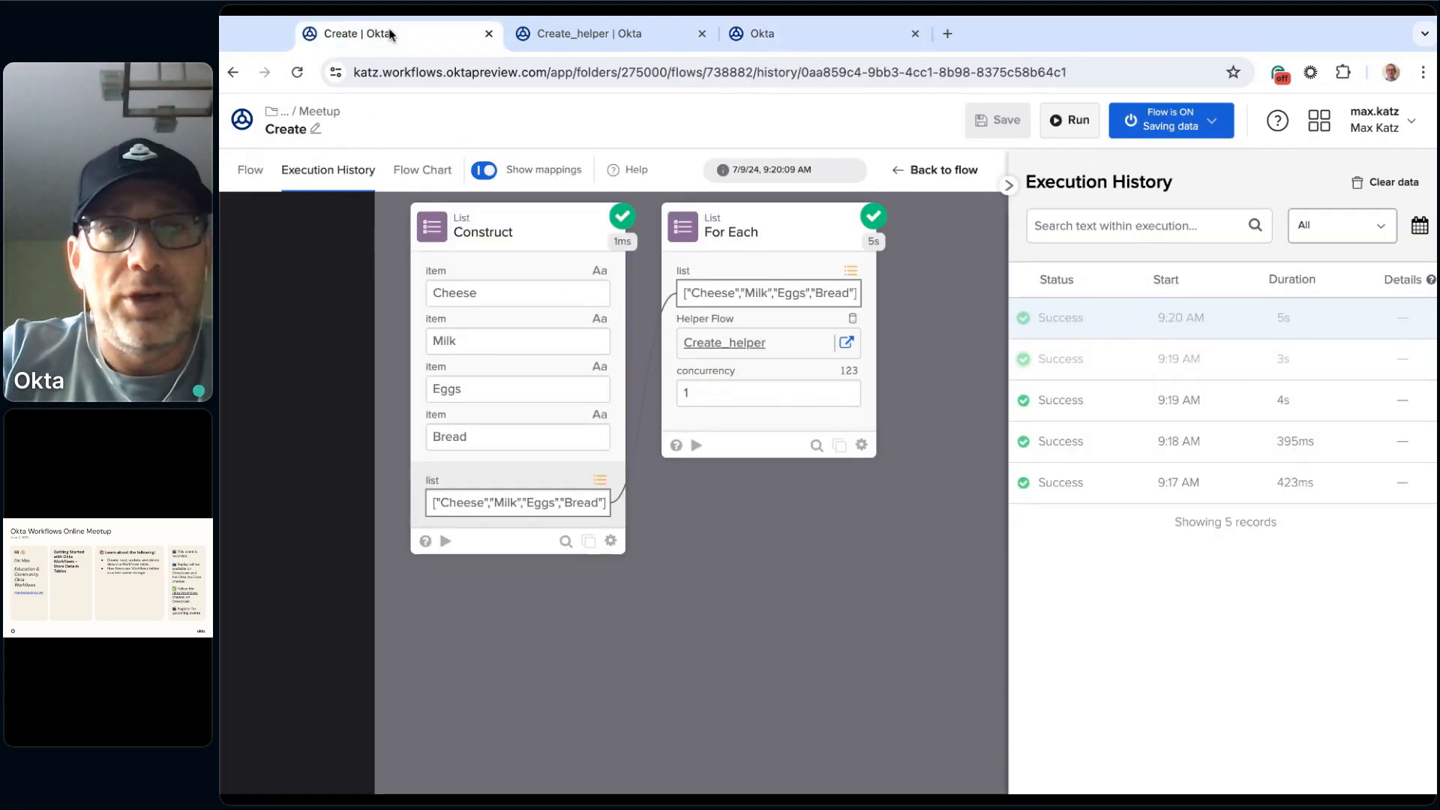
click(253, 177)
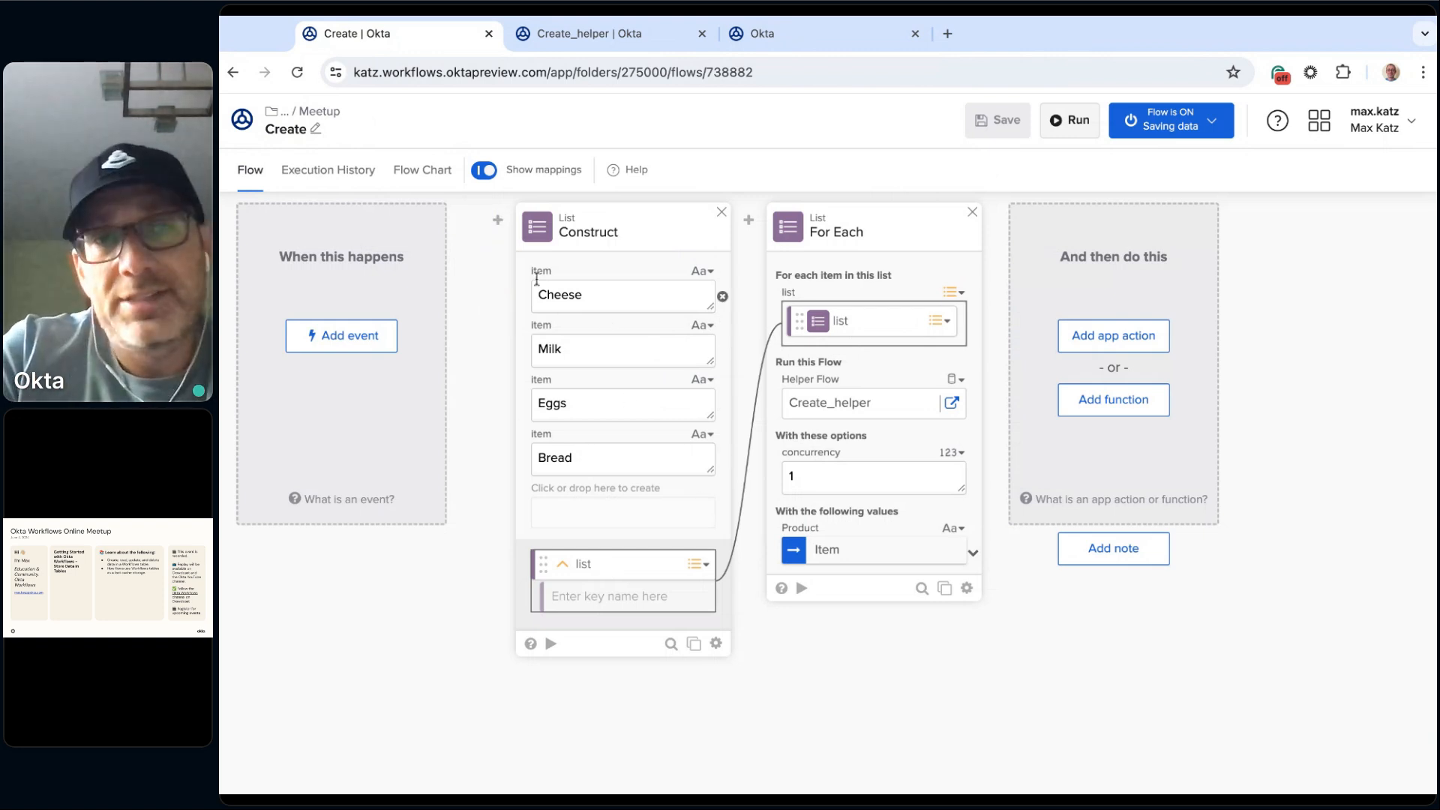
mouse_move(497, 222)
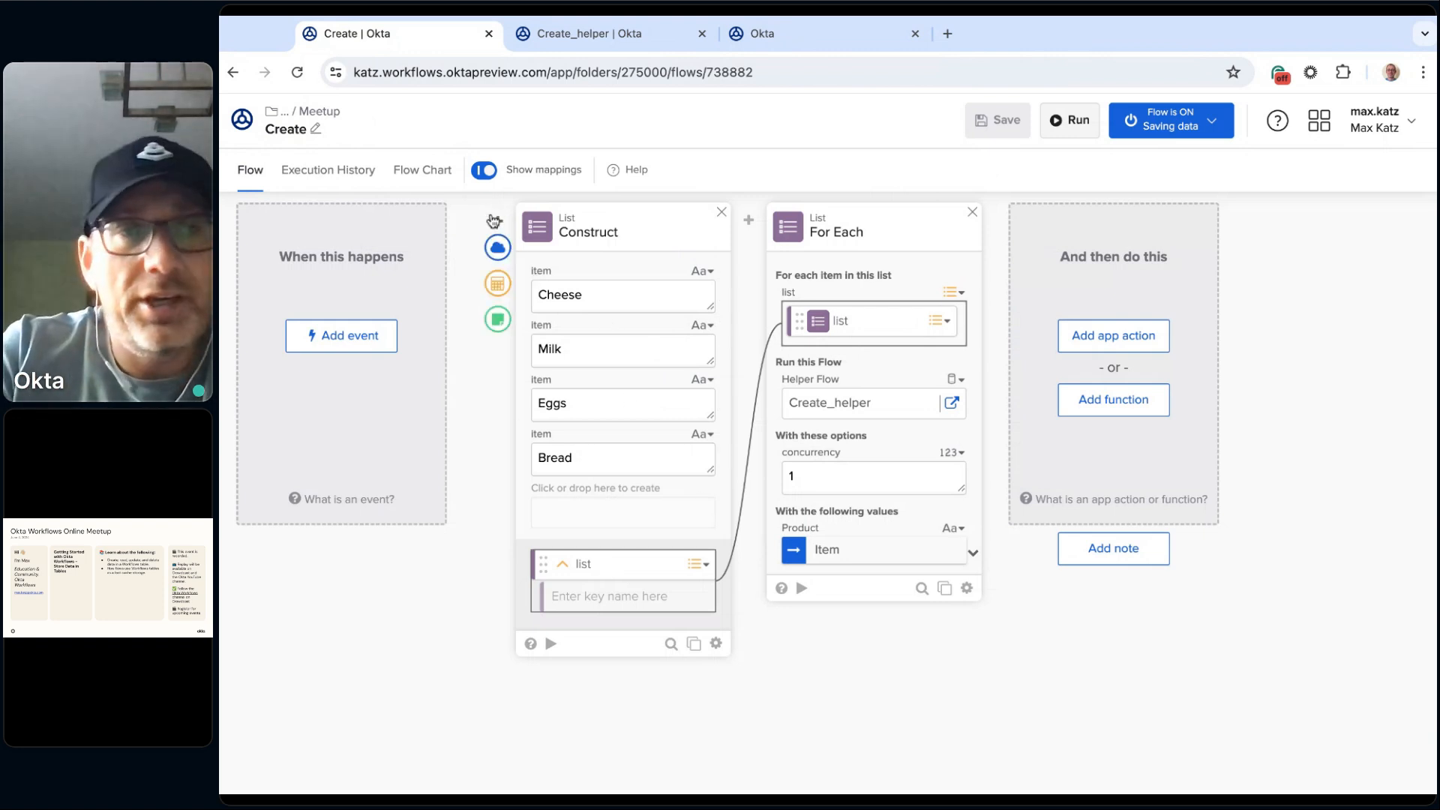
click(499, 286)
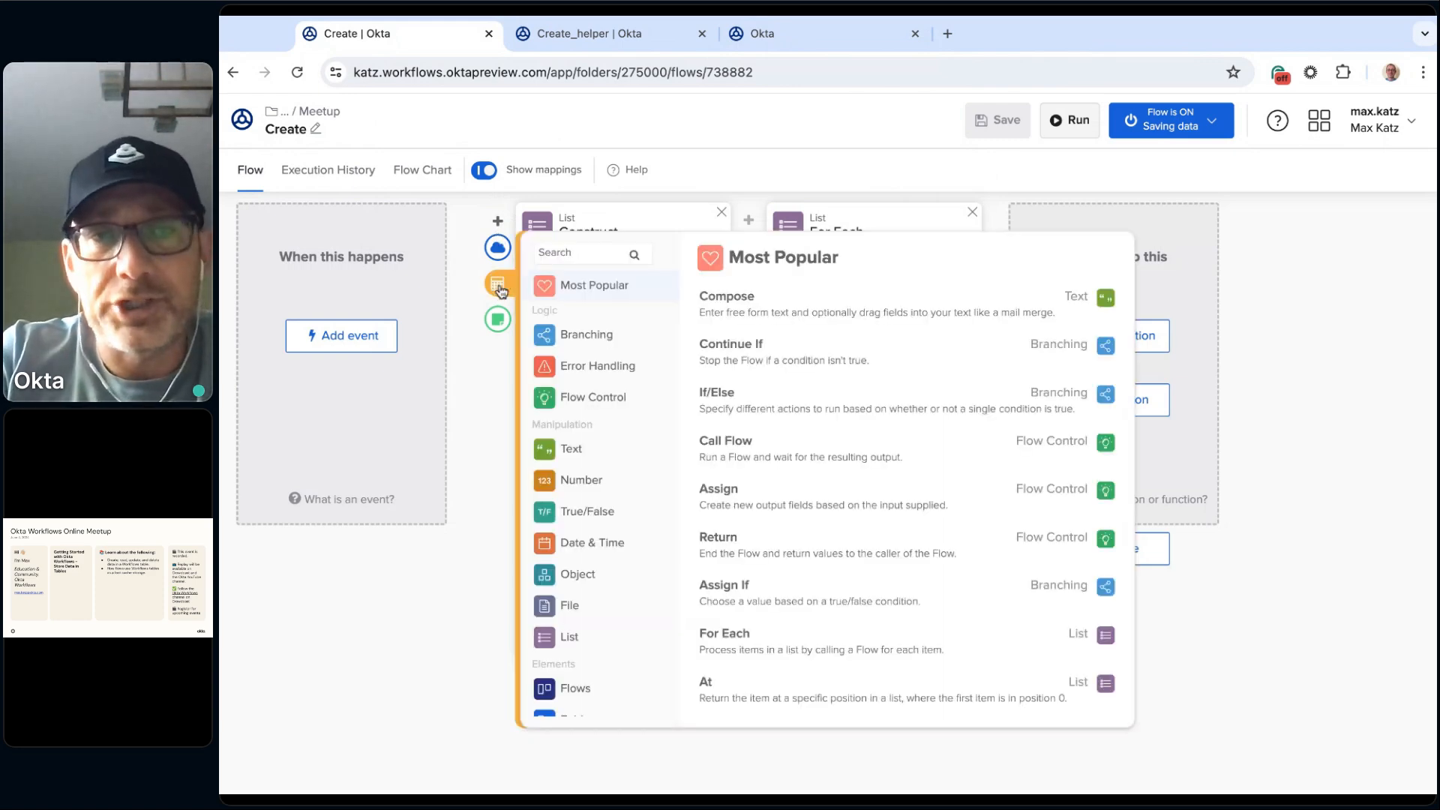
scroll(645, 461, down, 4)
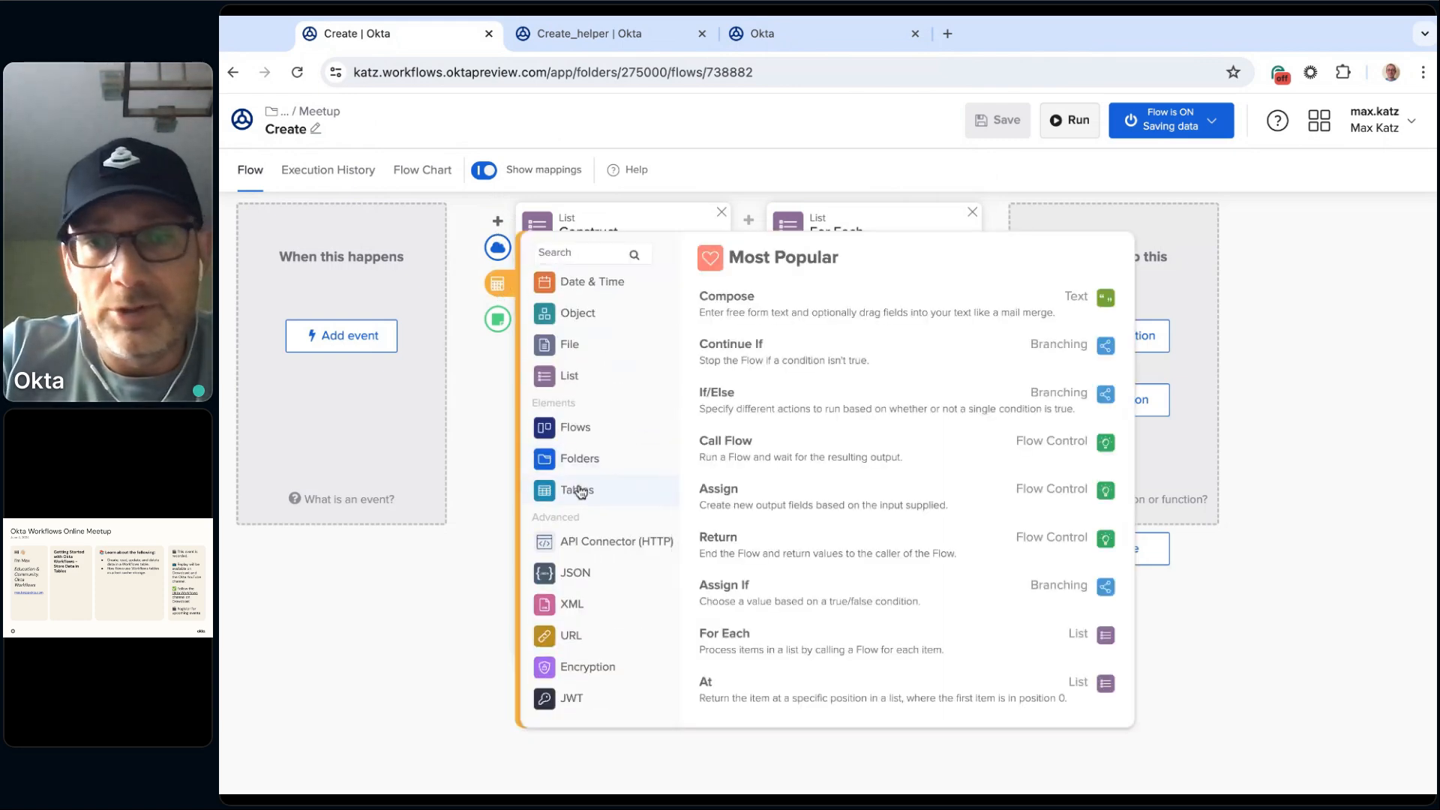
click(578, 491)
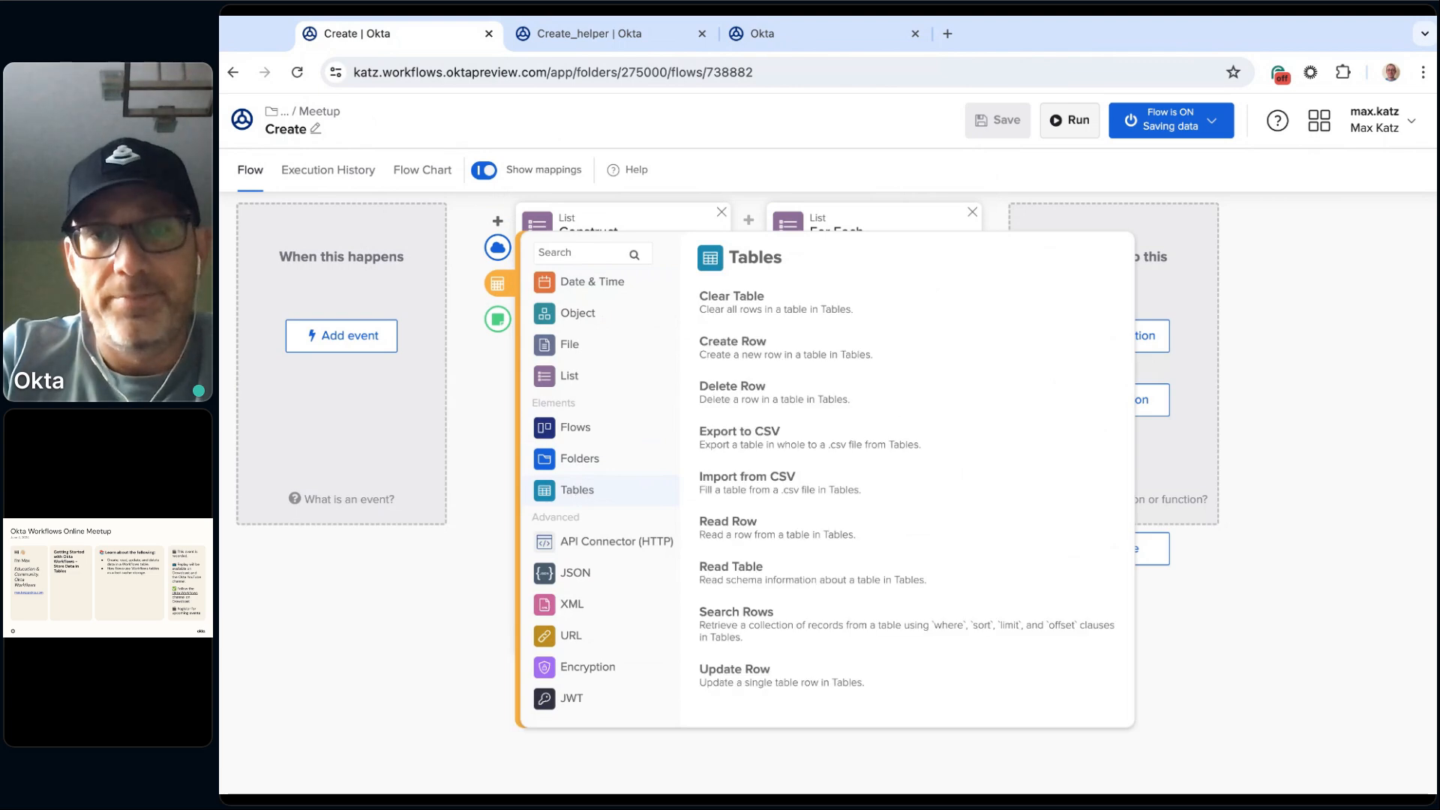
click(759, 309)
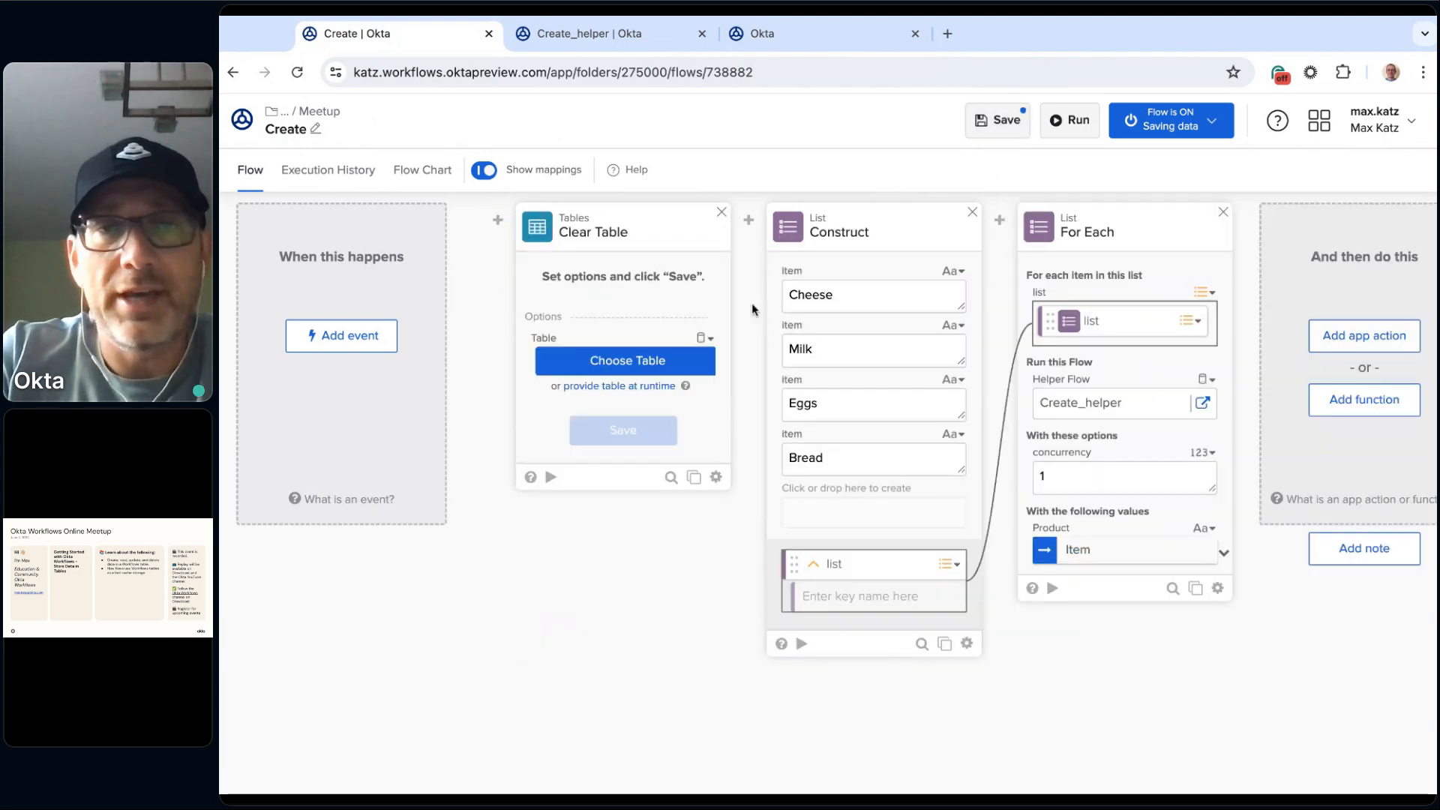
Step: Choose Shopping table from 2.Online Meetups / 2024 / July 2024 / Meetup for the Clear Table card and save its options and fields
click(646, 370)
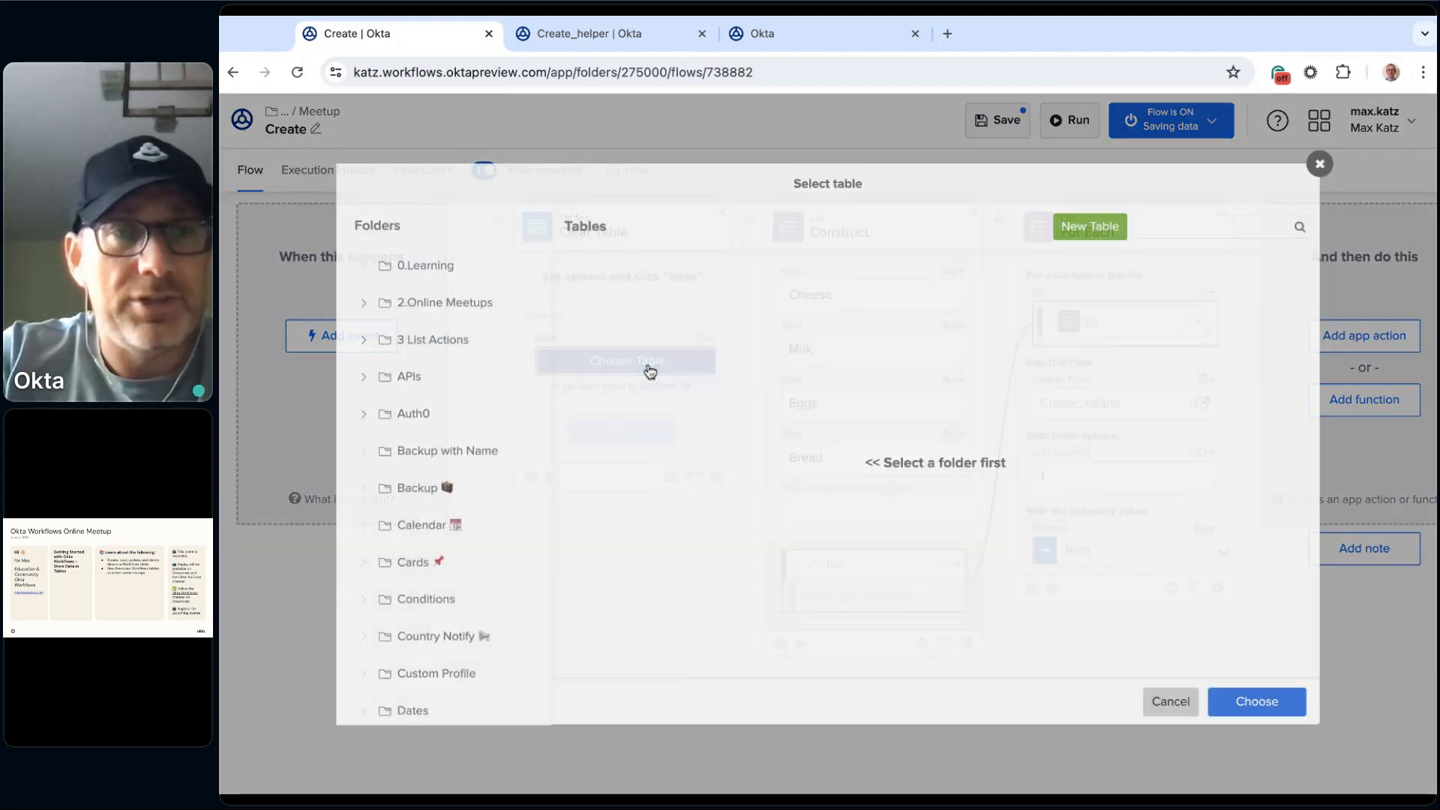
click(364, 304)
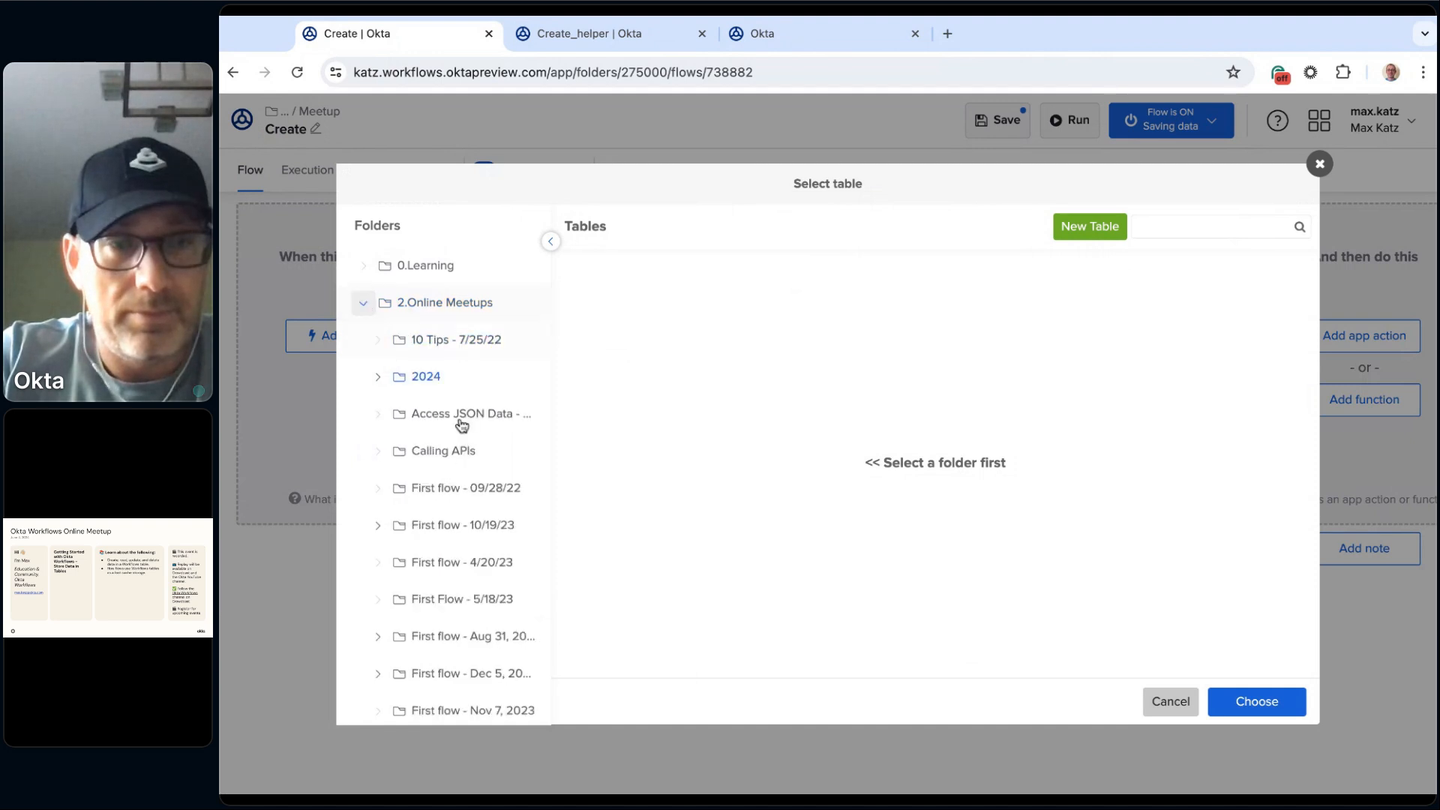
click(376, 381)
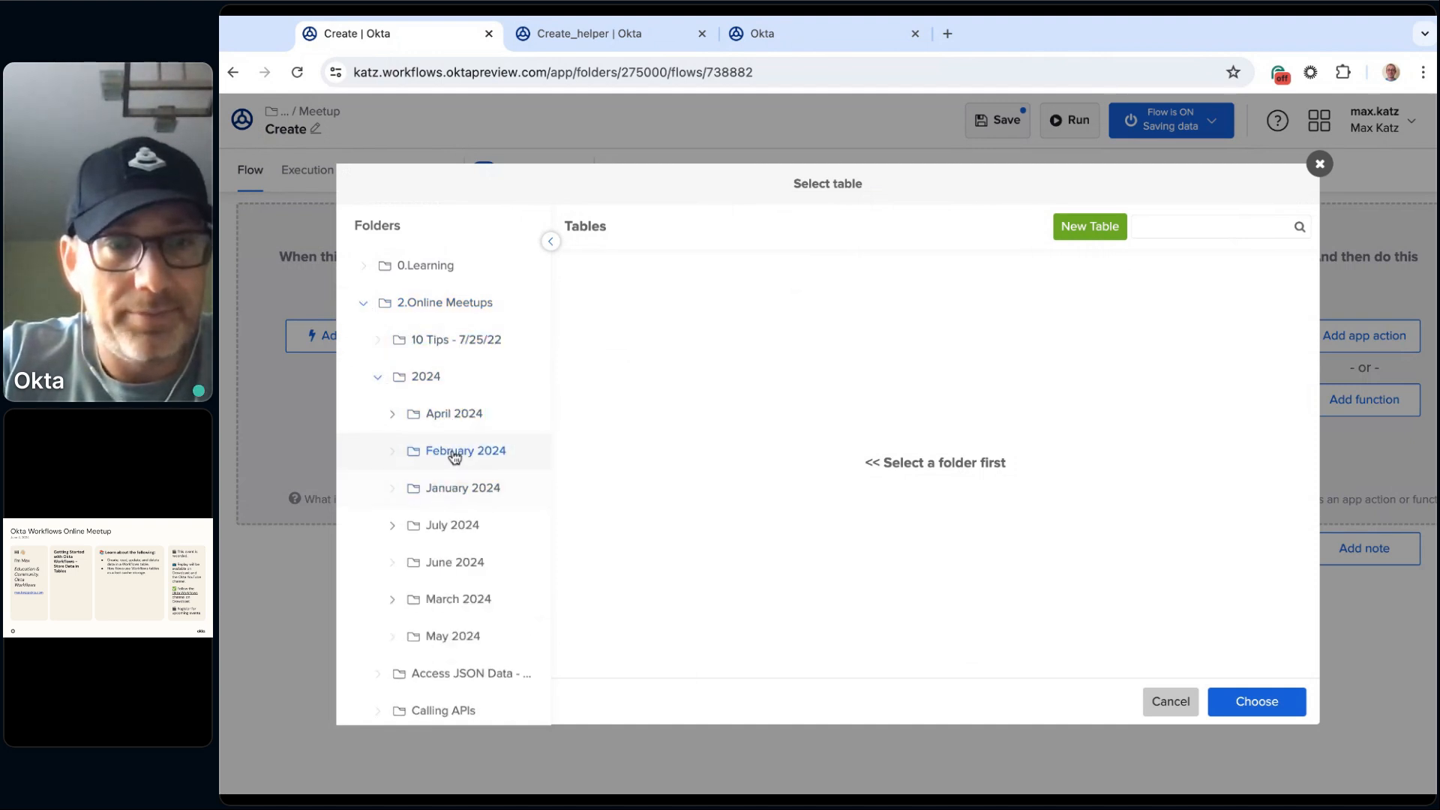
click(454, 529)
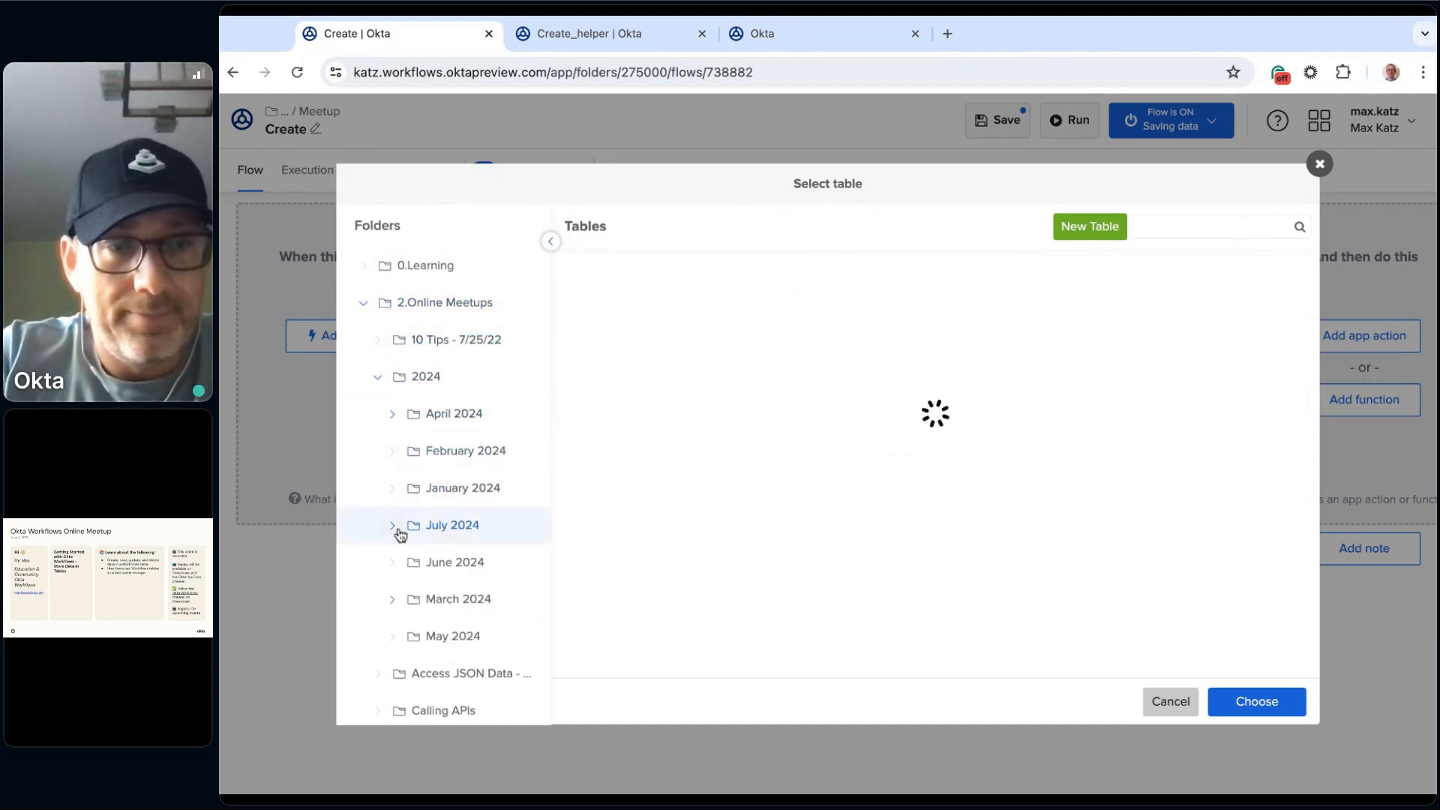
click(392, 525)
click(461, 564)
click(650, 282)
click(1255, 701)
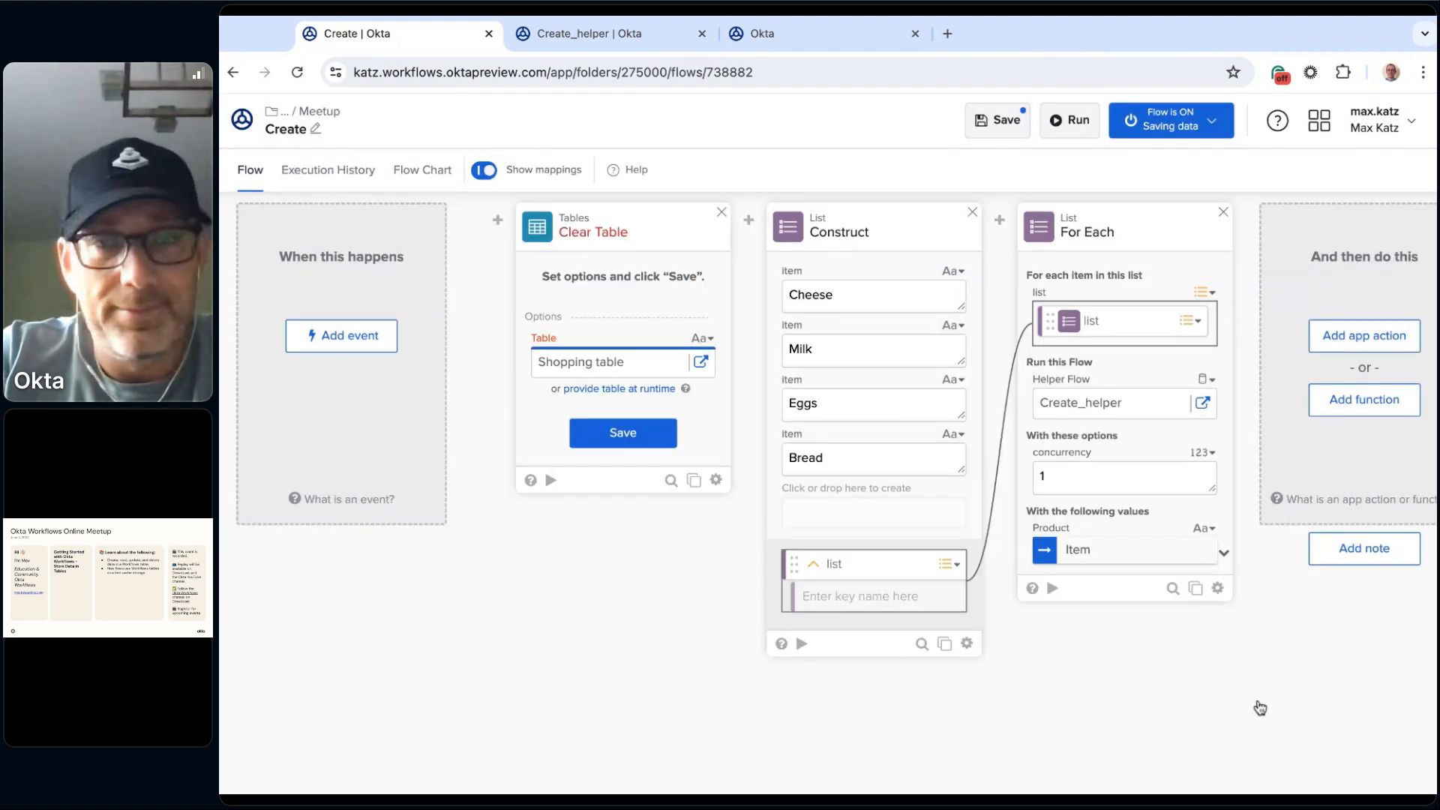
click(627, 444)
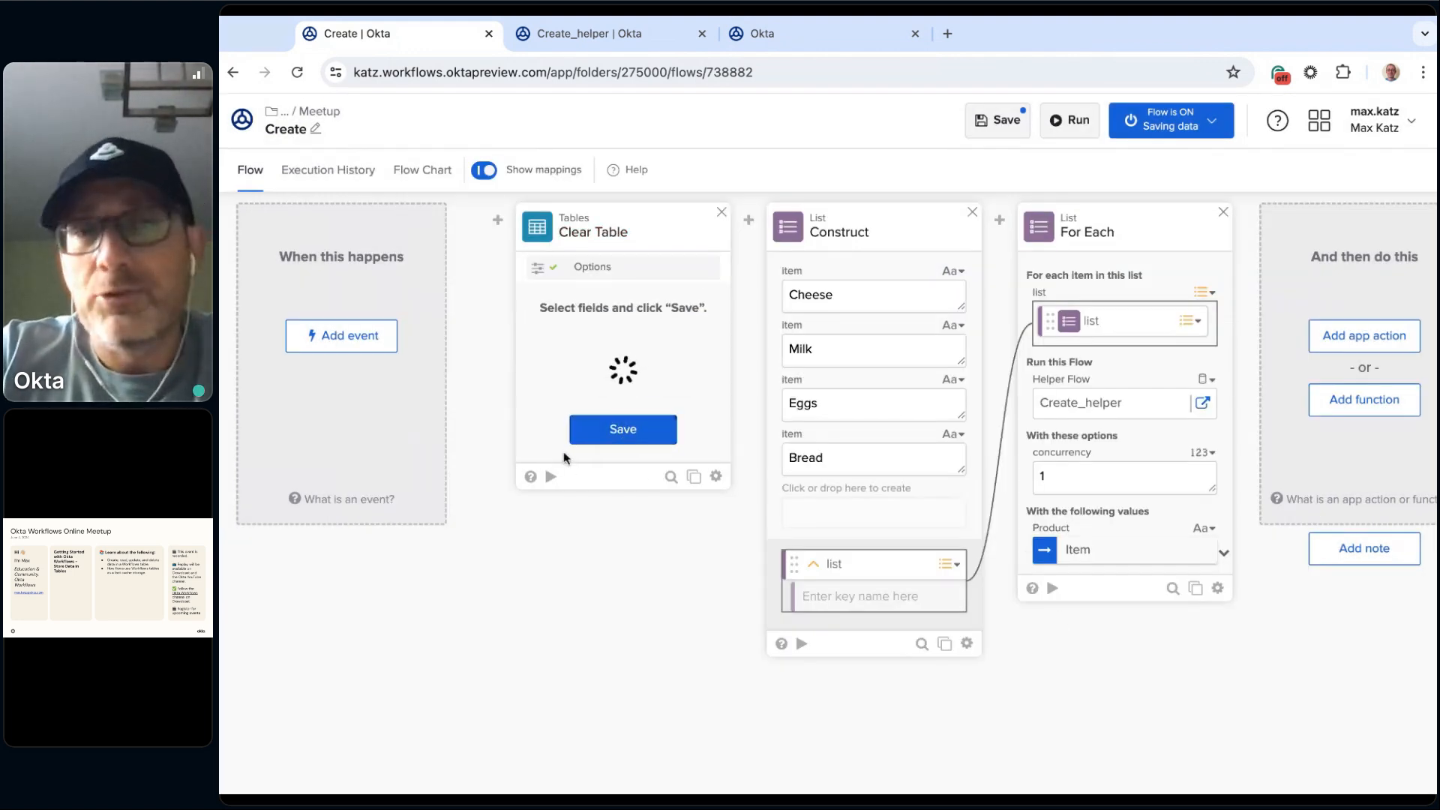
click(620, 434)
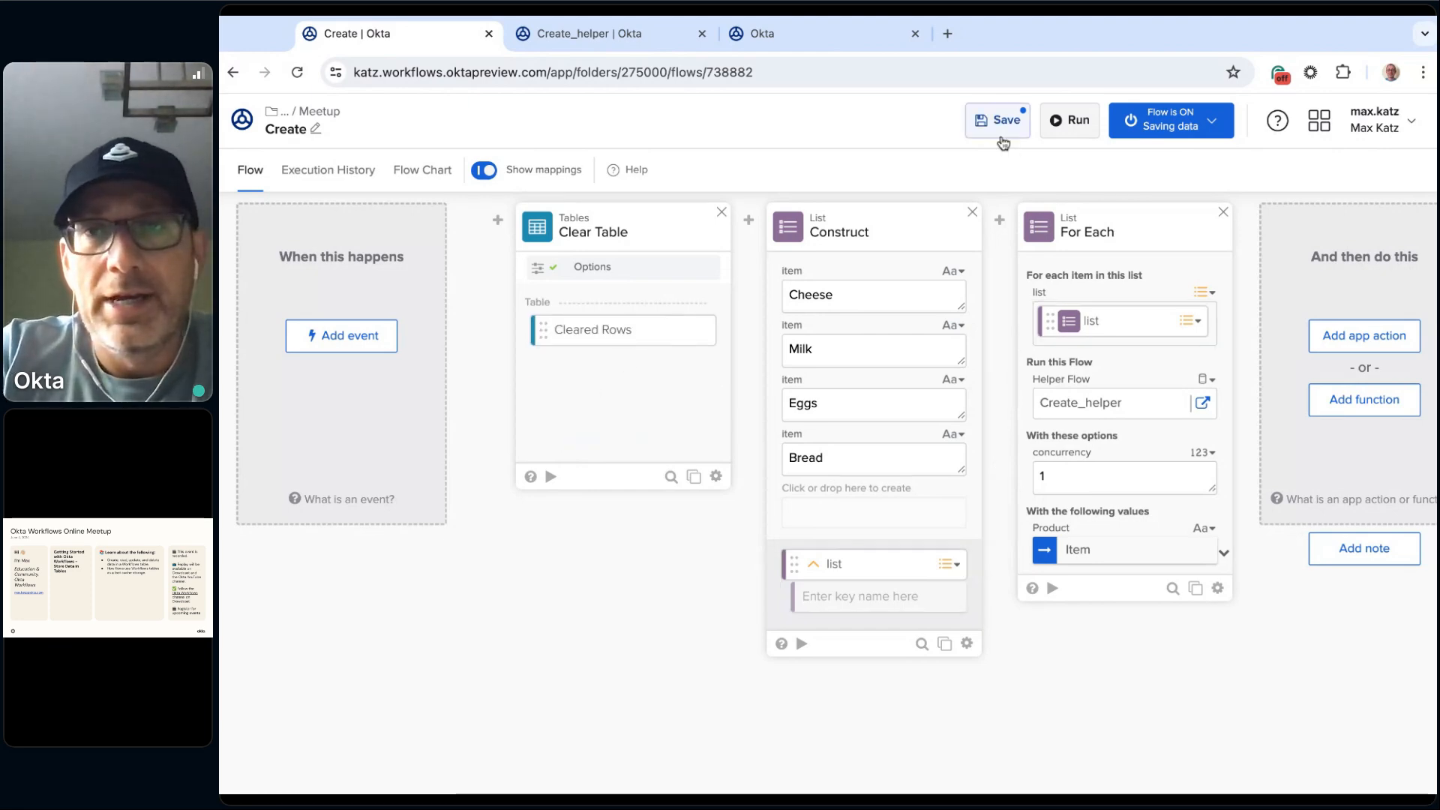
Step: Save and run the Create flow with its Clear Table card, and check the rows in the Shopping table
click(1077, 124)
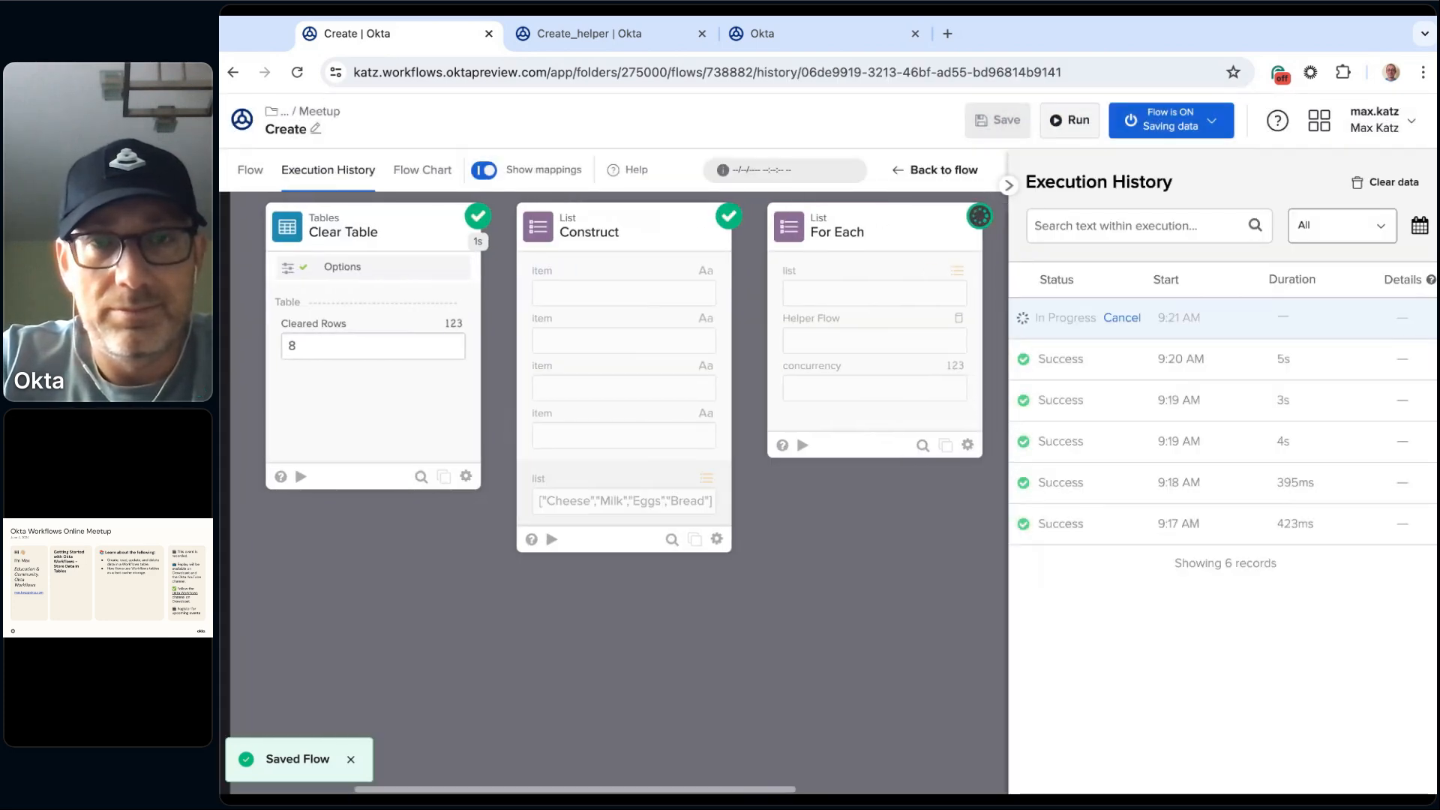
click(822, 33)
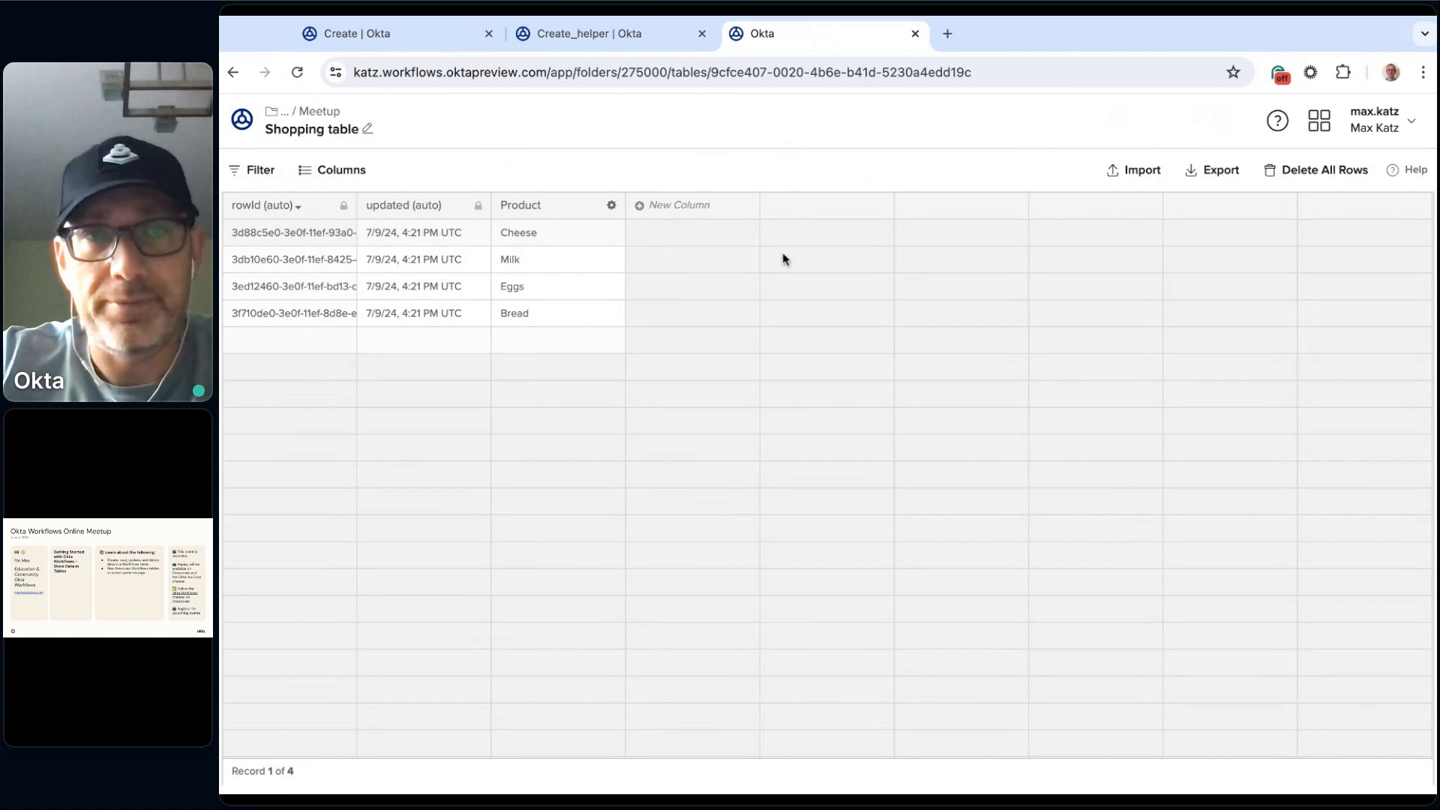
Step: Review the Create_helper cards, the latest Create execution and the Create flow's on/off and data-saving options
click(645, 33)
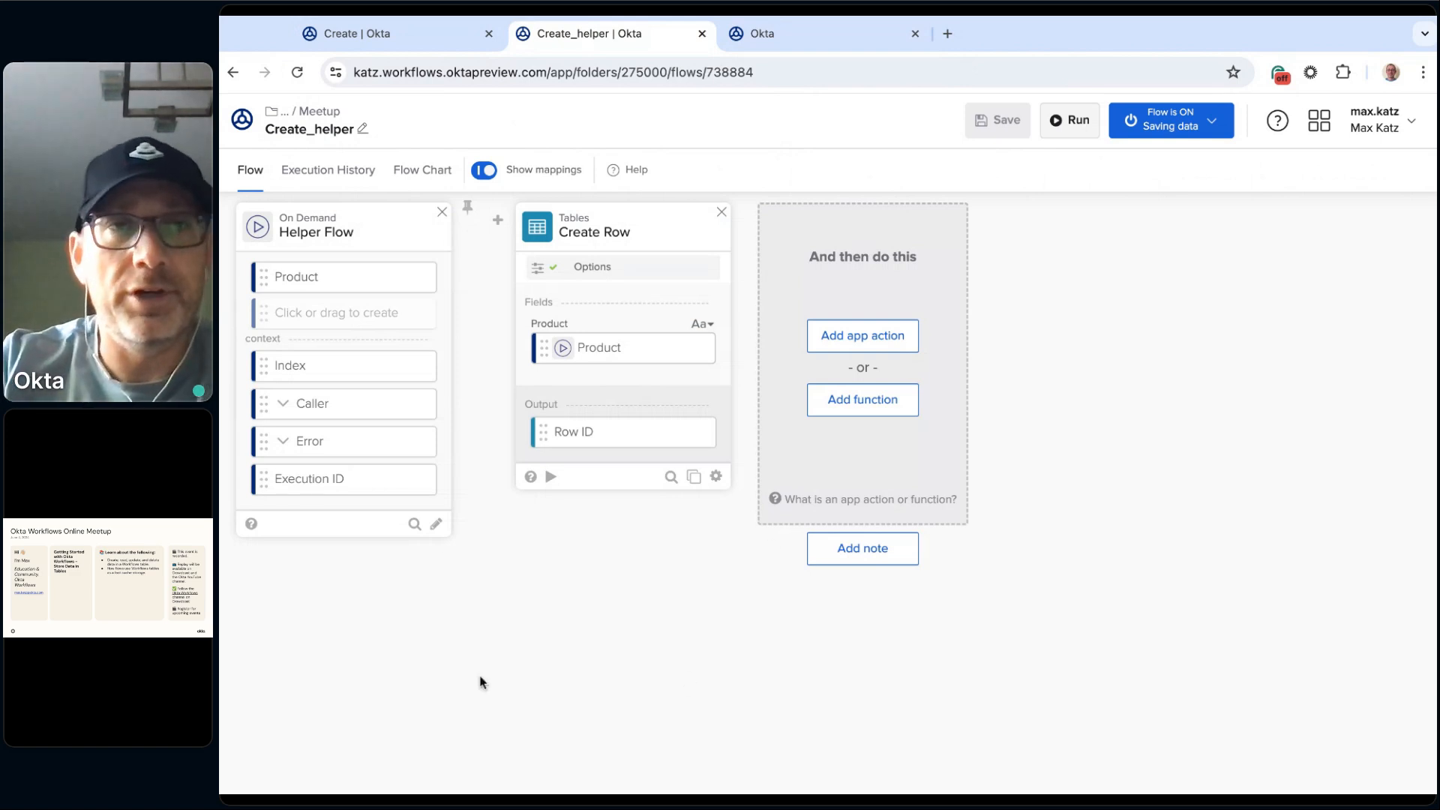
click(419, 33)
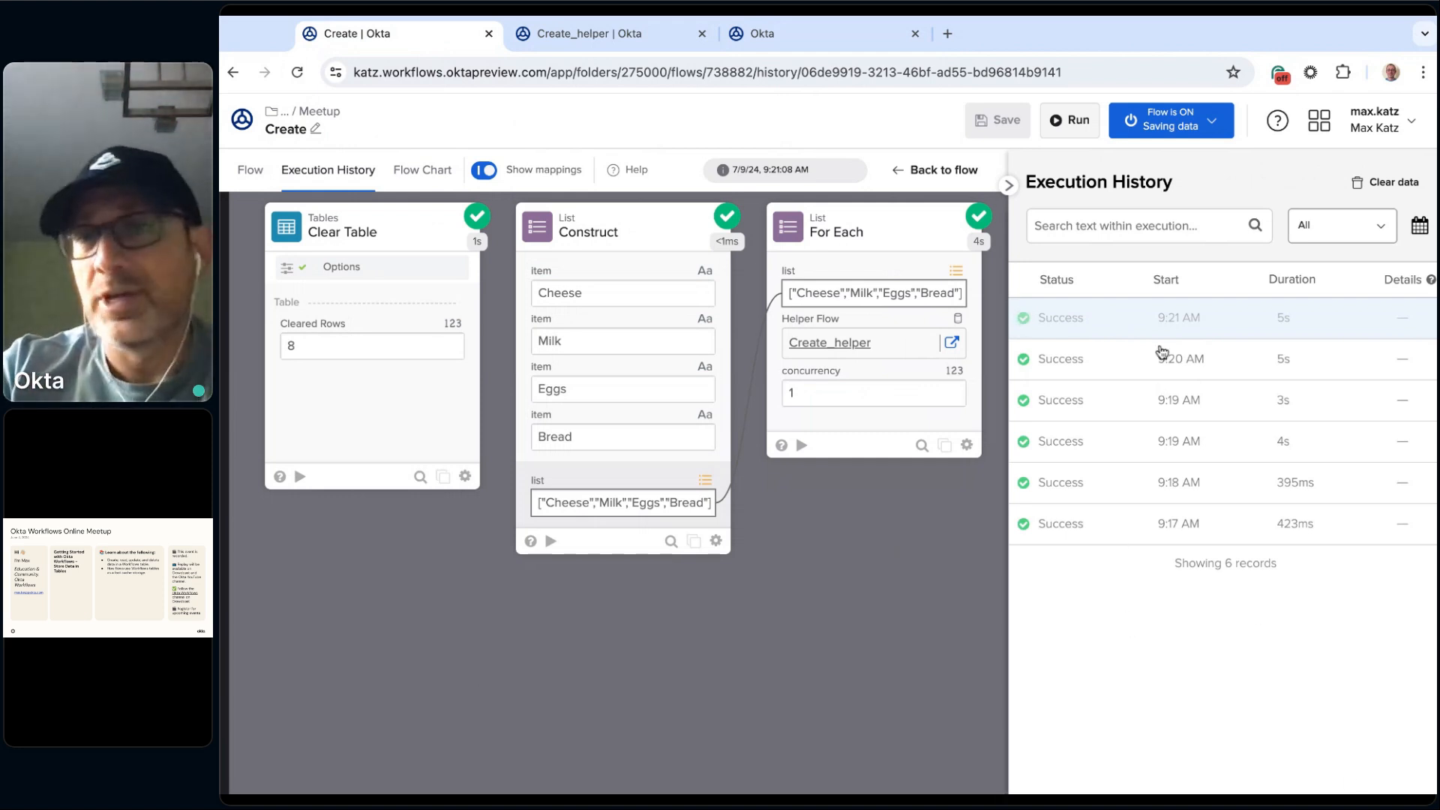
click(1208, 124)
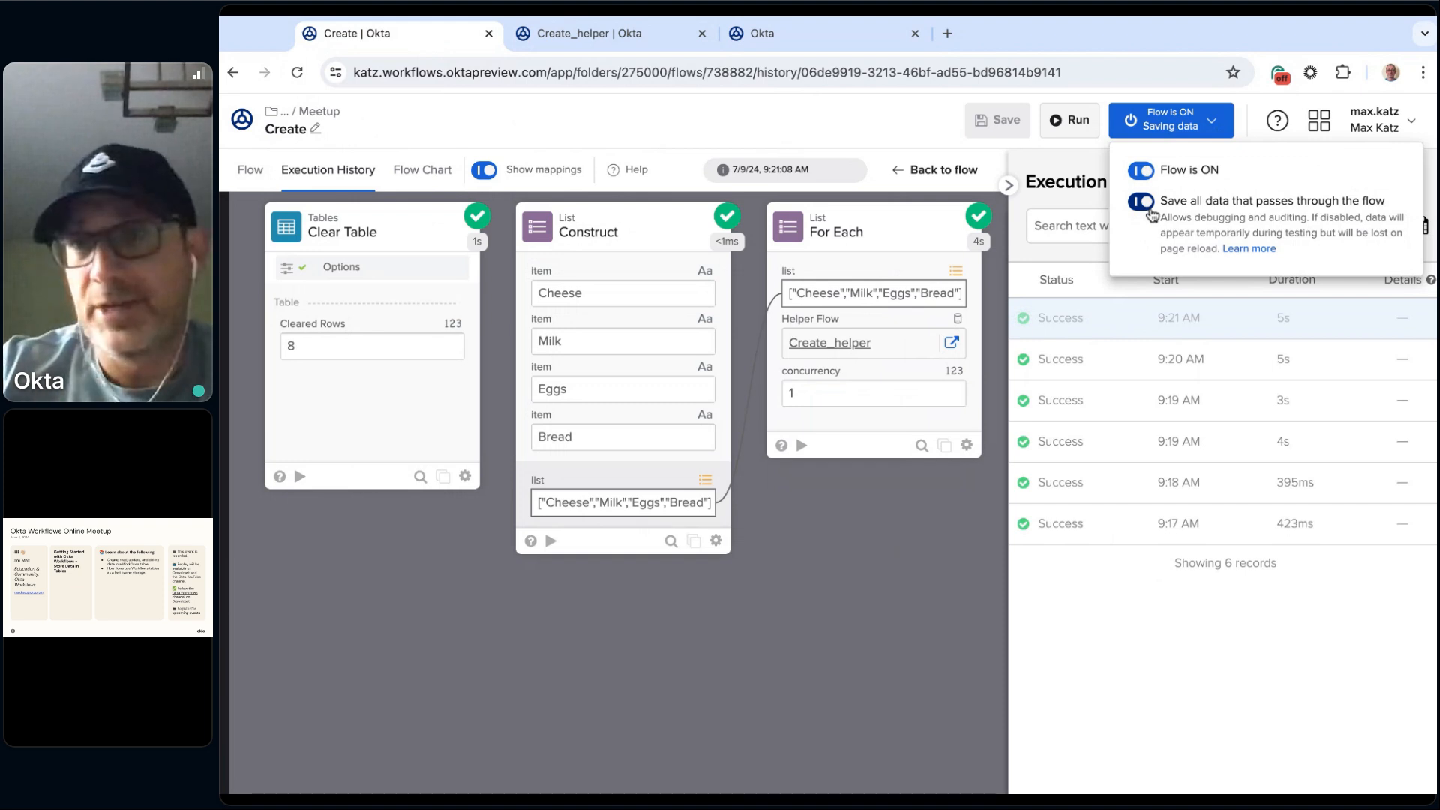
click(844, 638)
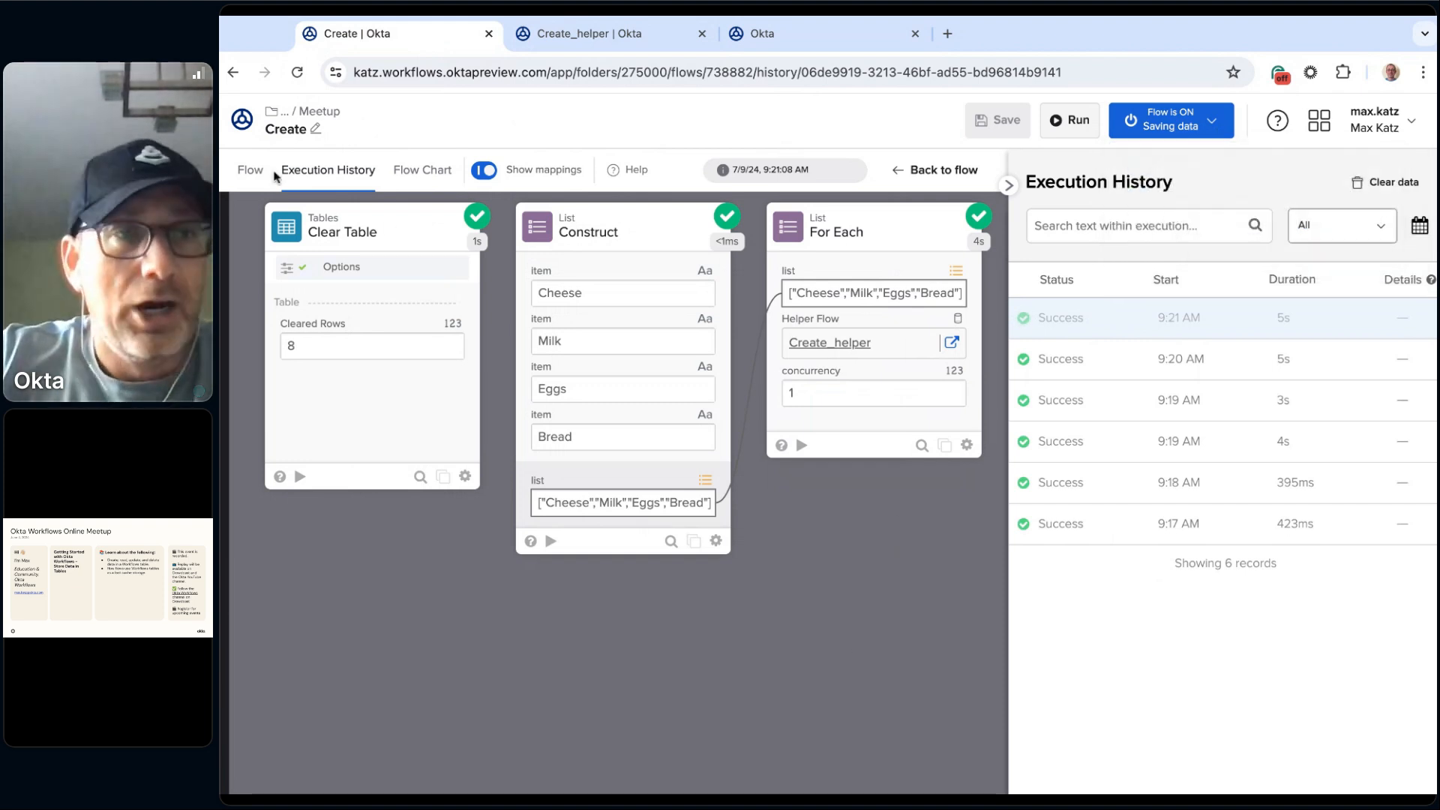
Step: Return to the Create flow's design and open its parent Meetup folder to list the flows
click(251, 171)
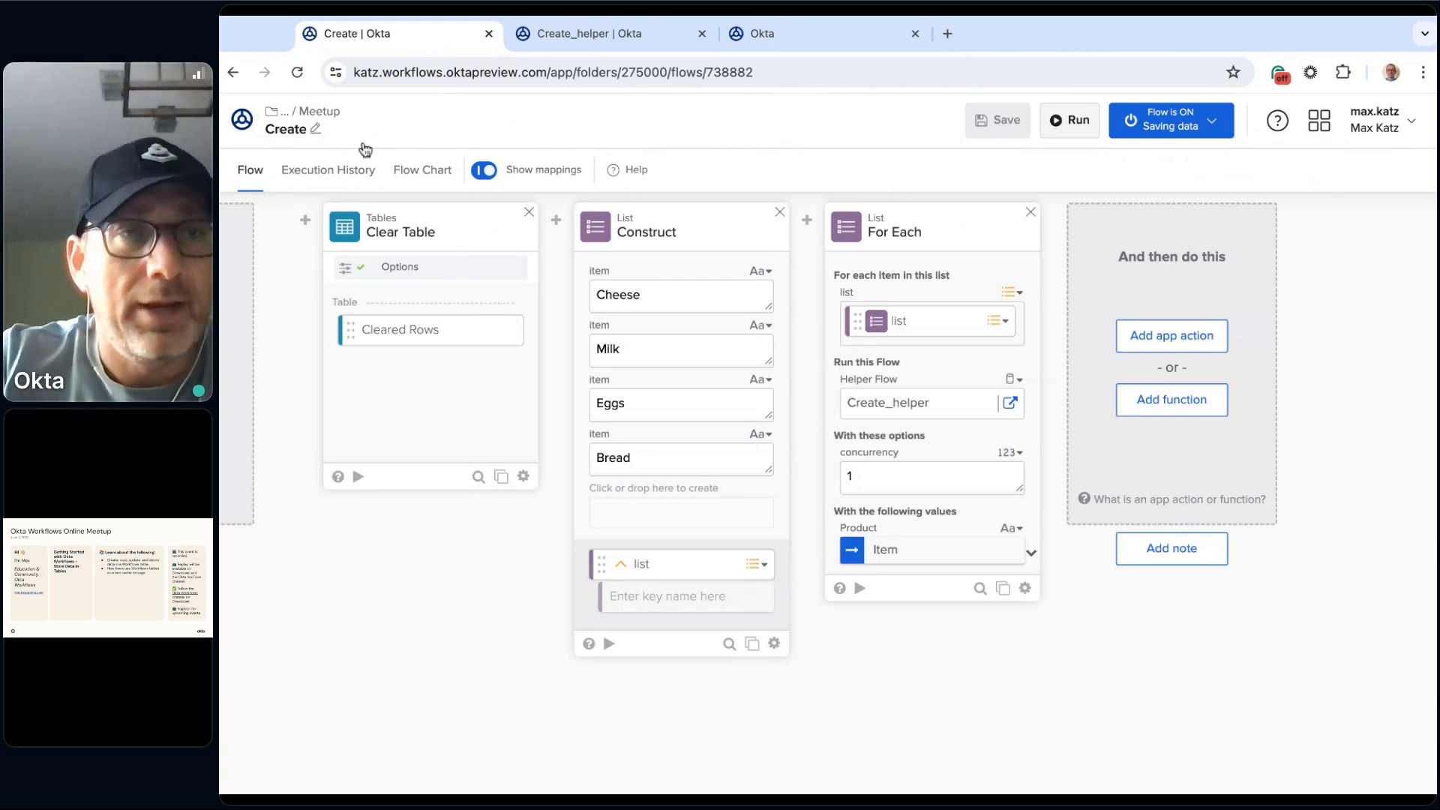
click(328, 112)
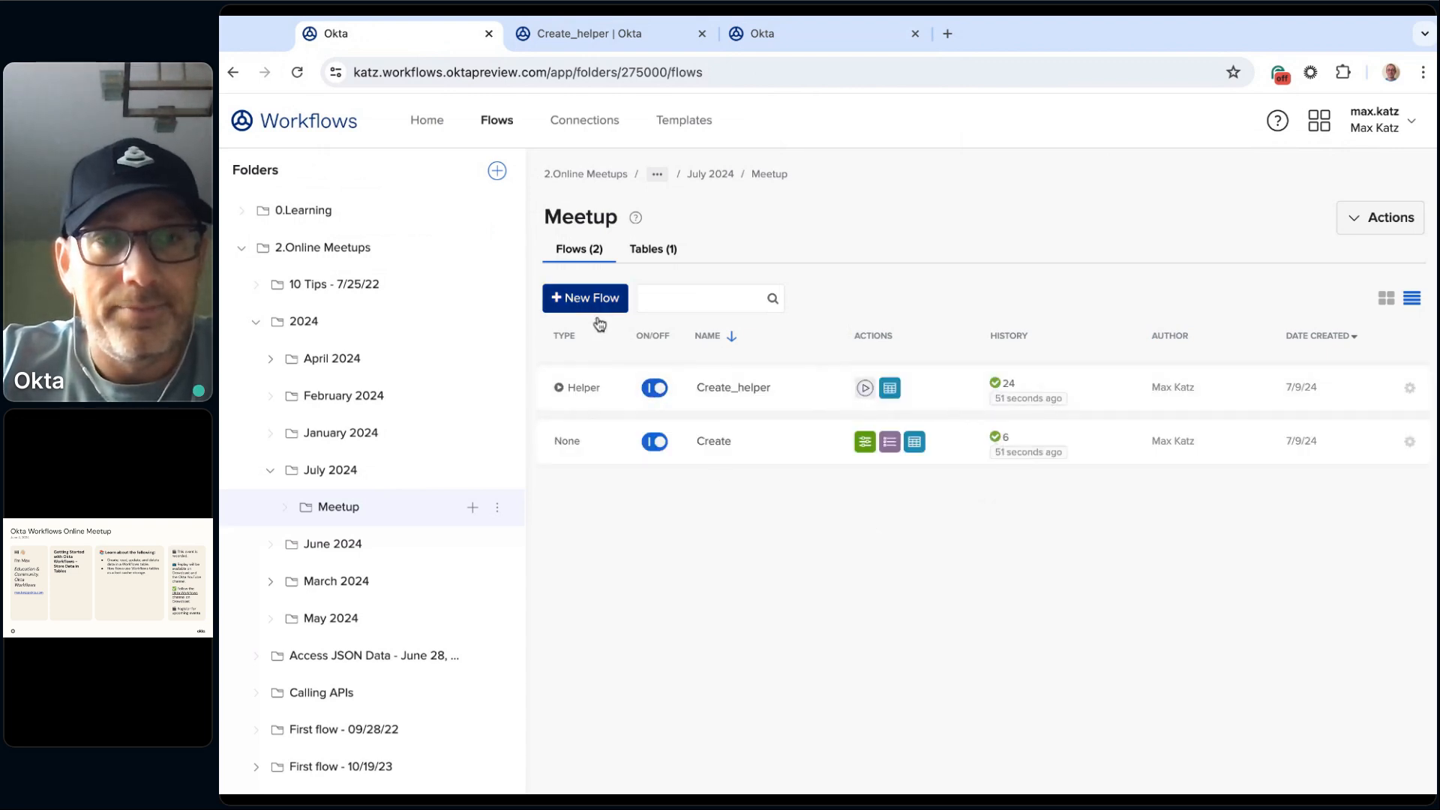
Step: Turn off the Create and Create_helper flows, and create a flow named Read that saves all data passing through it
click(653, 441)
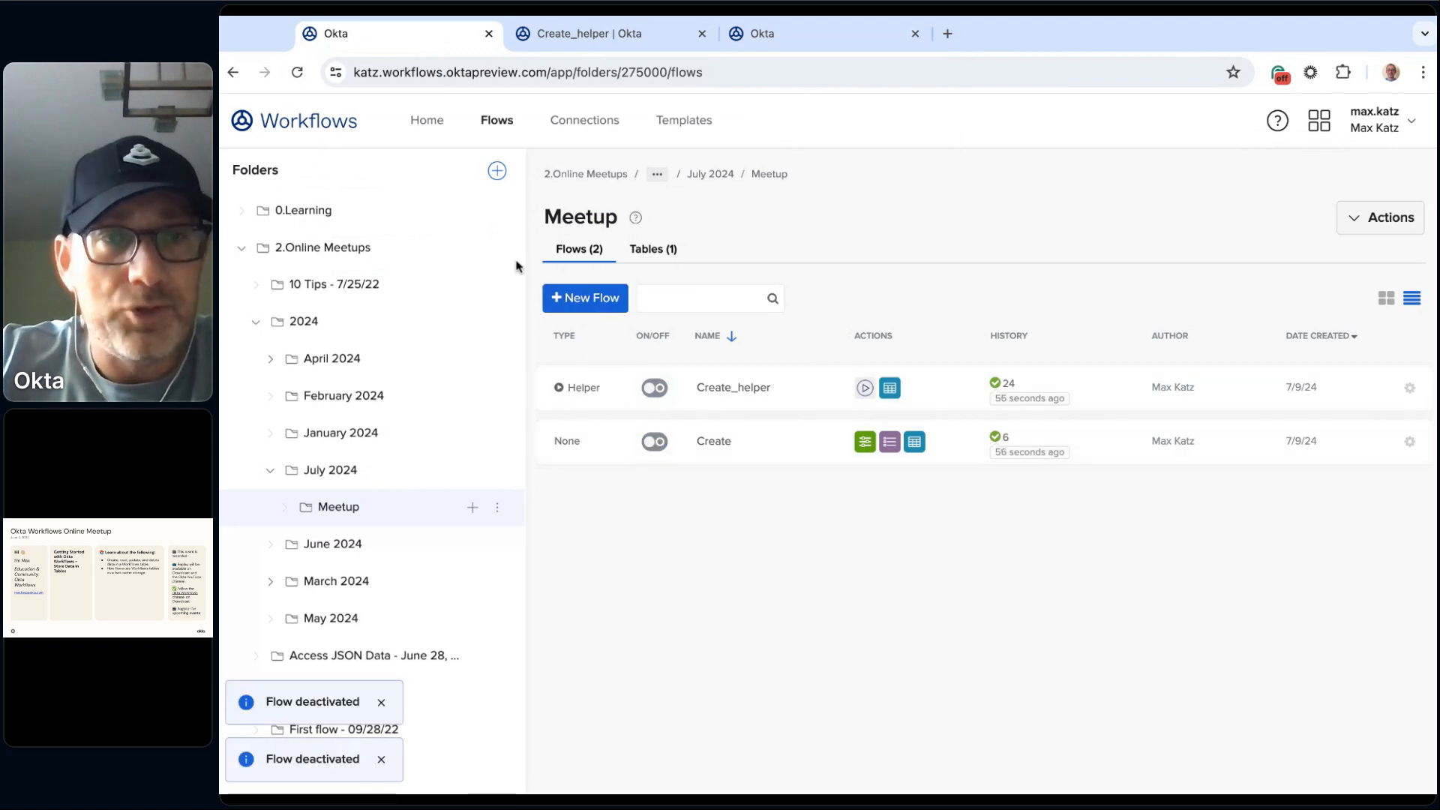
click(587, 298)
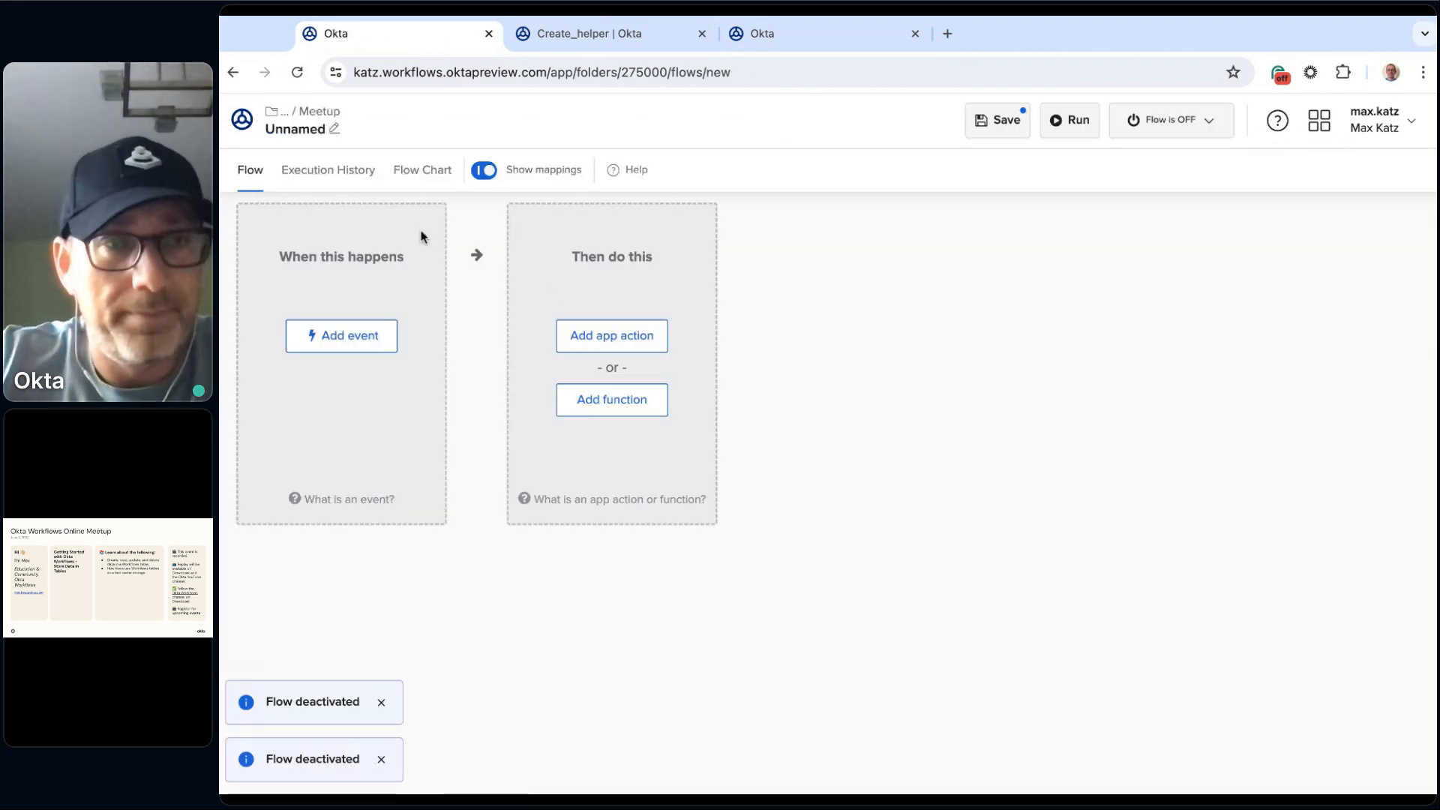
click(296, 130)
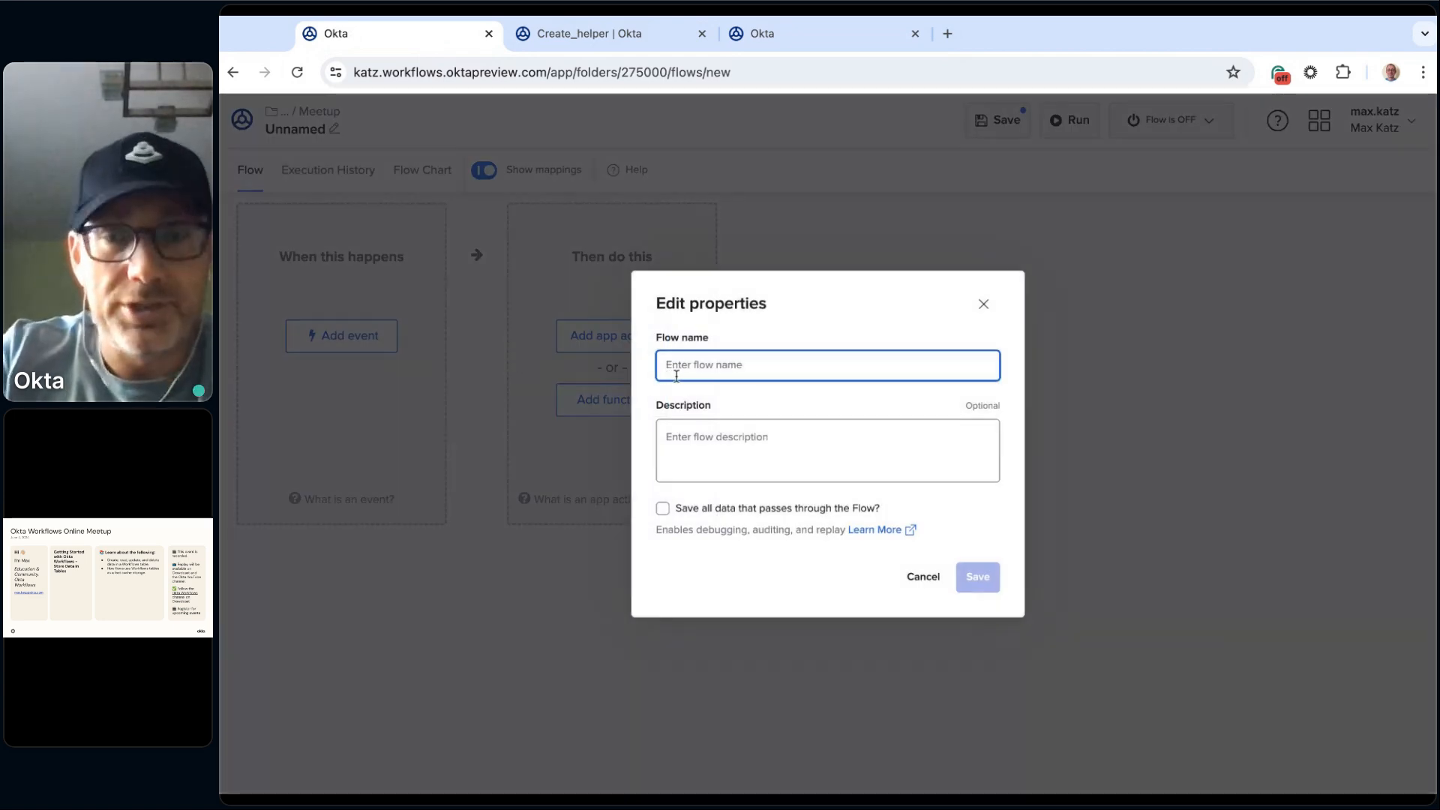
text(Read)
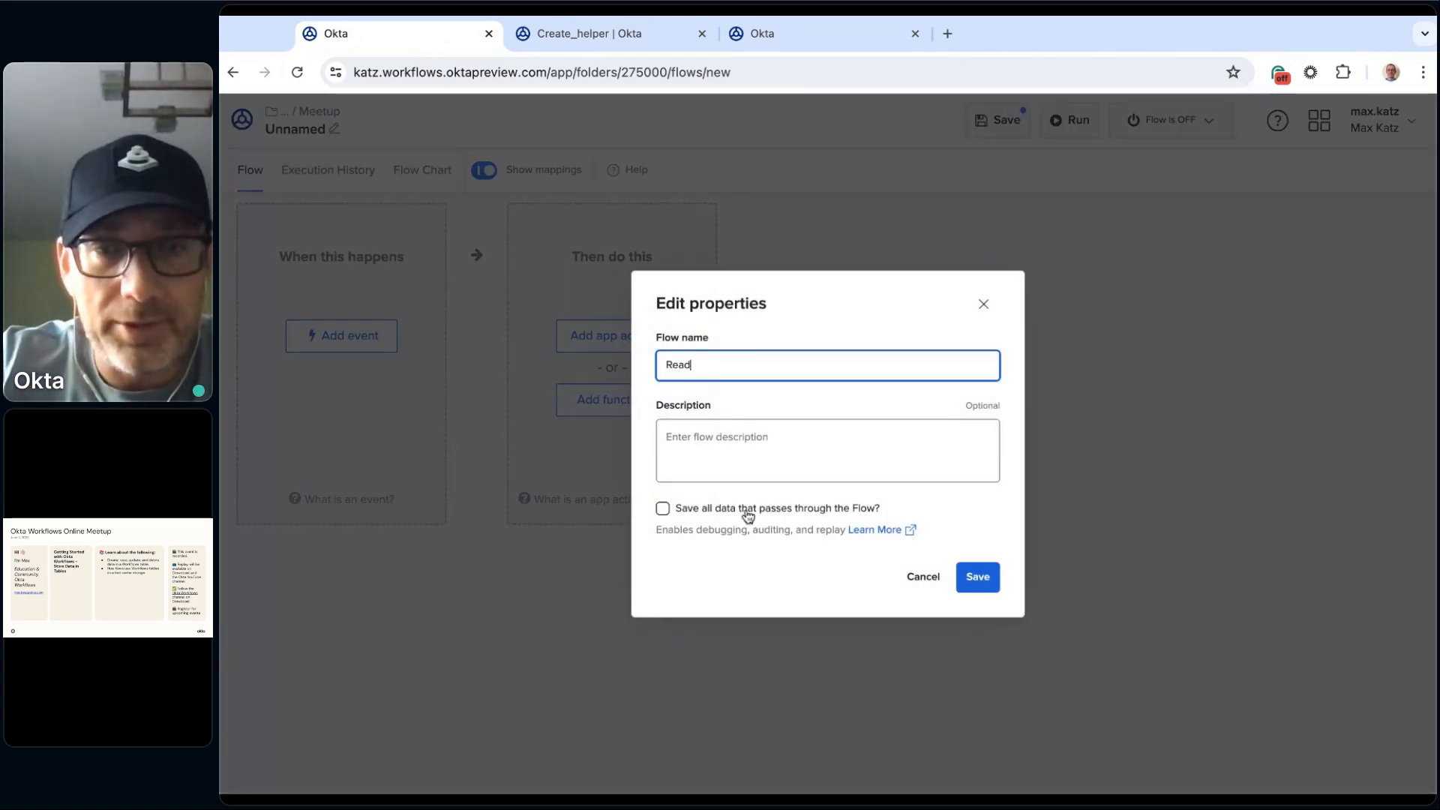
click(662, 509)
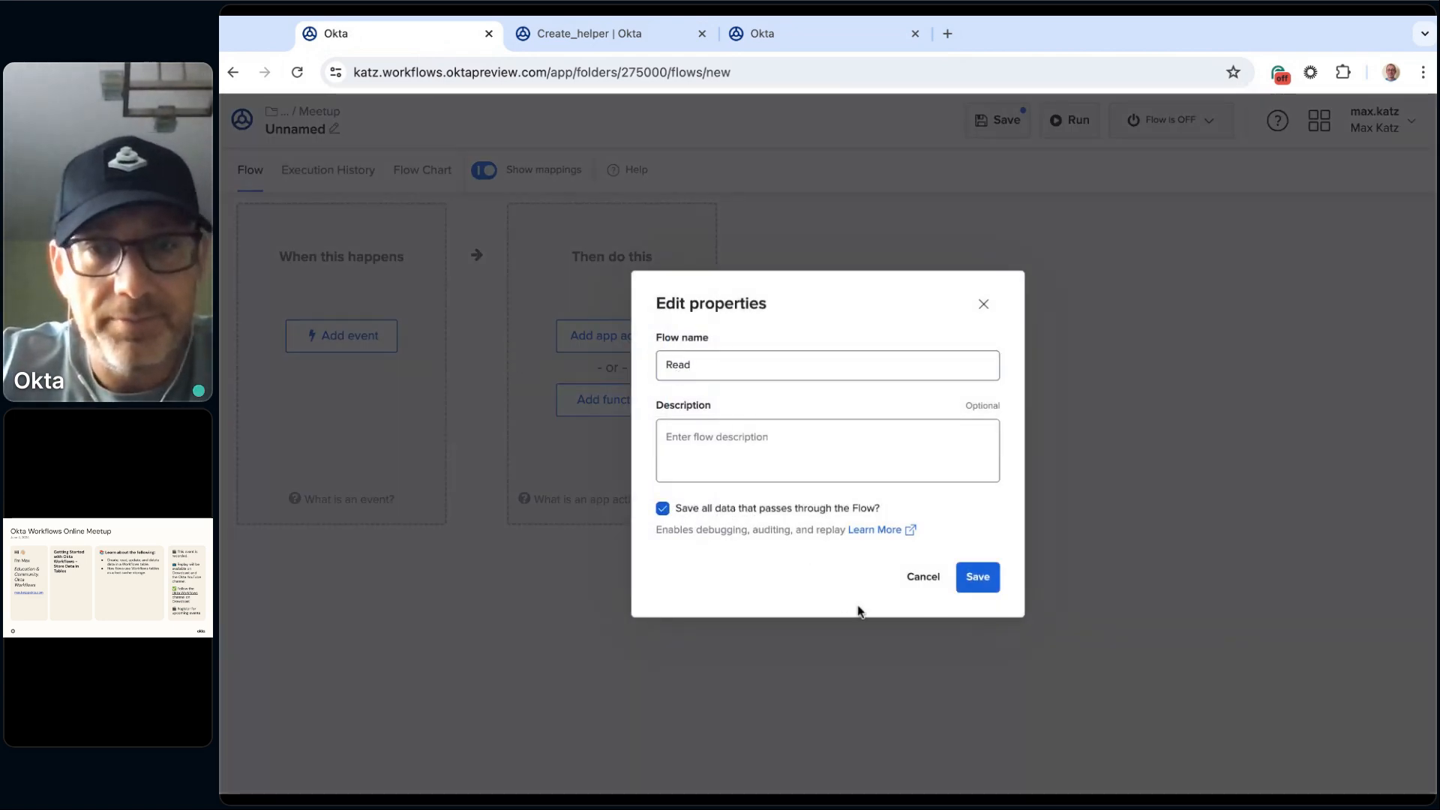
click(977, 578)
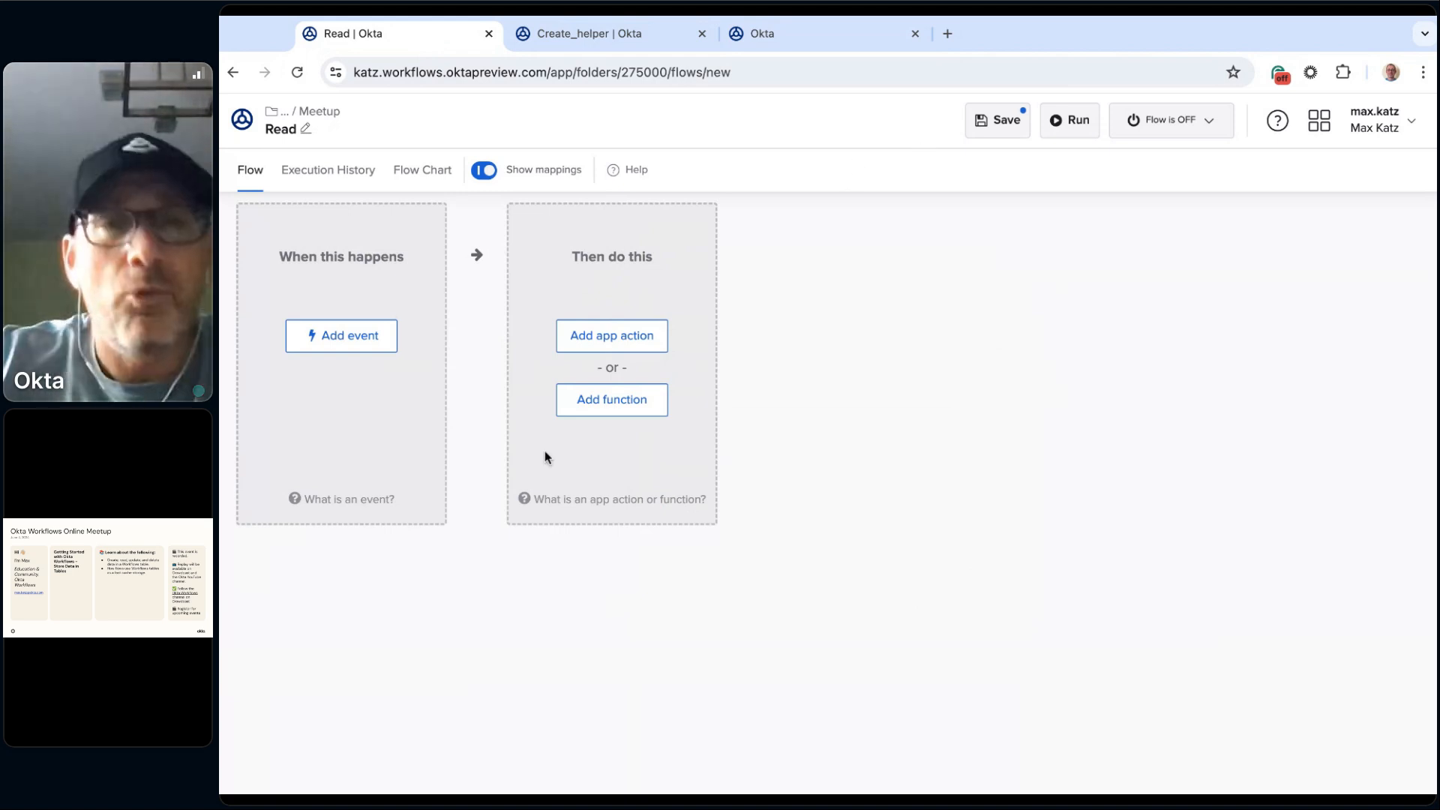
Step: Add a Tables Read Row card to the Read flow
click(634, 413)
scroll(748, 507, down, 5)
click(731, 541)
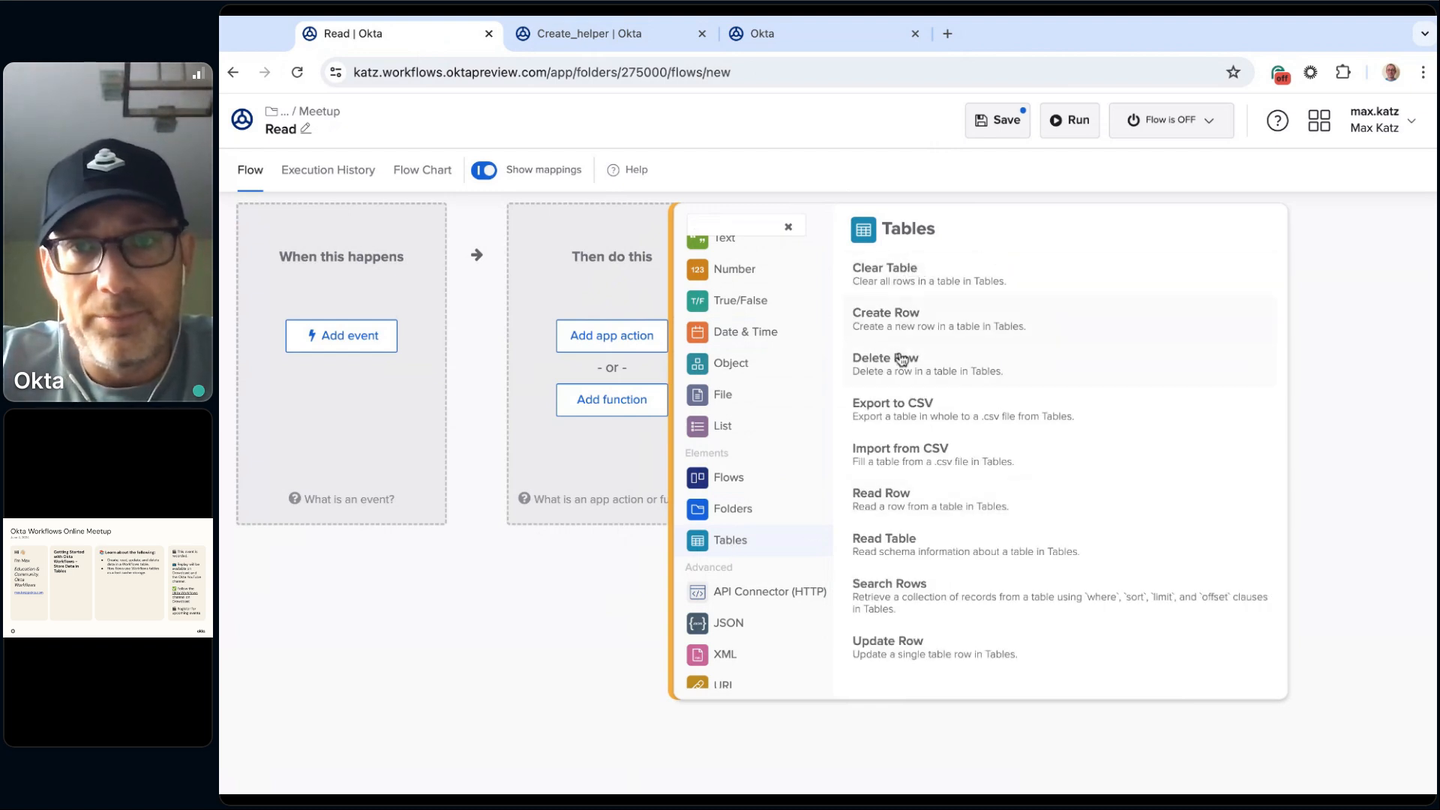
click(916, 505)
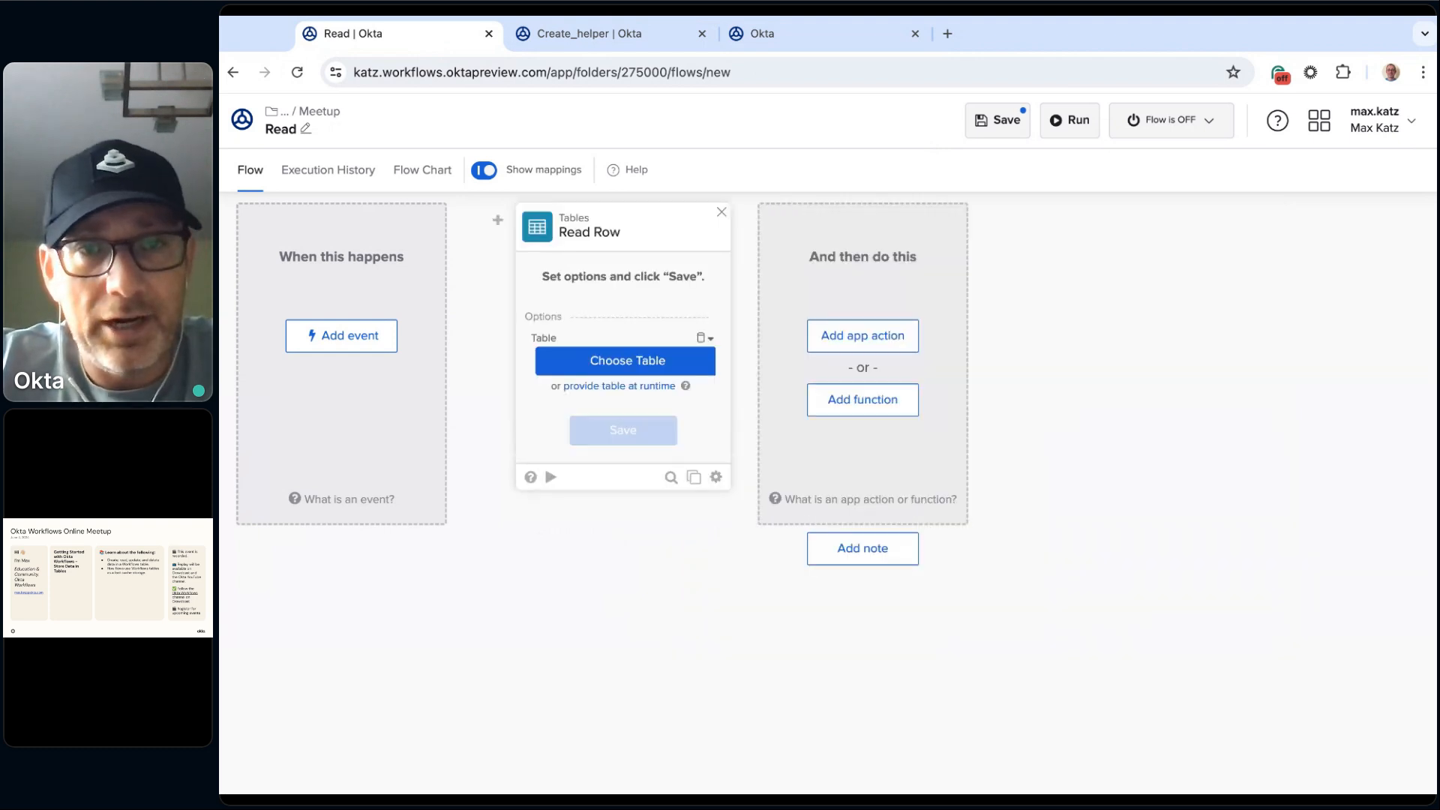
Step: Choose Shopping table from 2.Online Meetups / 2024 / July 2024 / Meetup for the Read Row card and save its options and fields
click(625, 368)
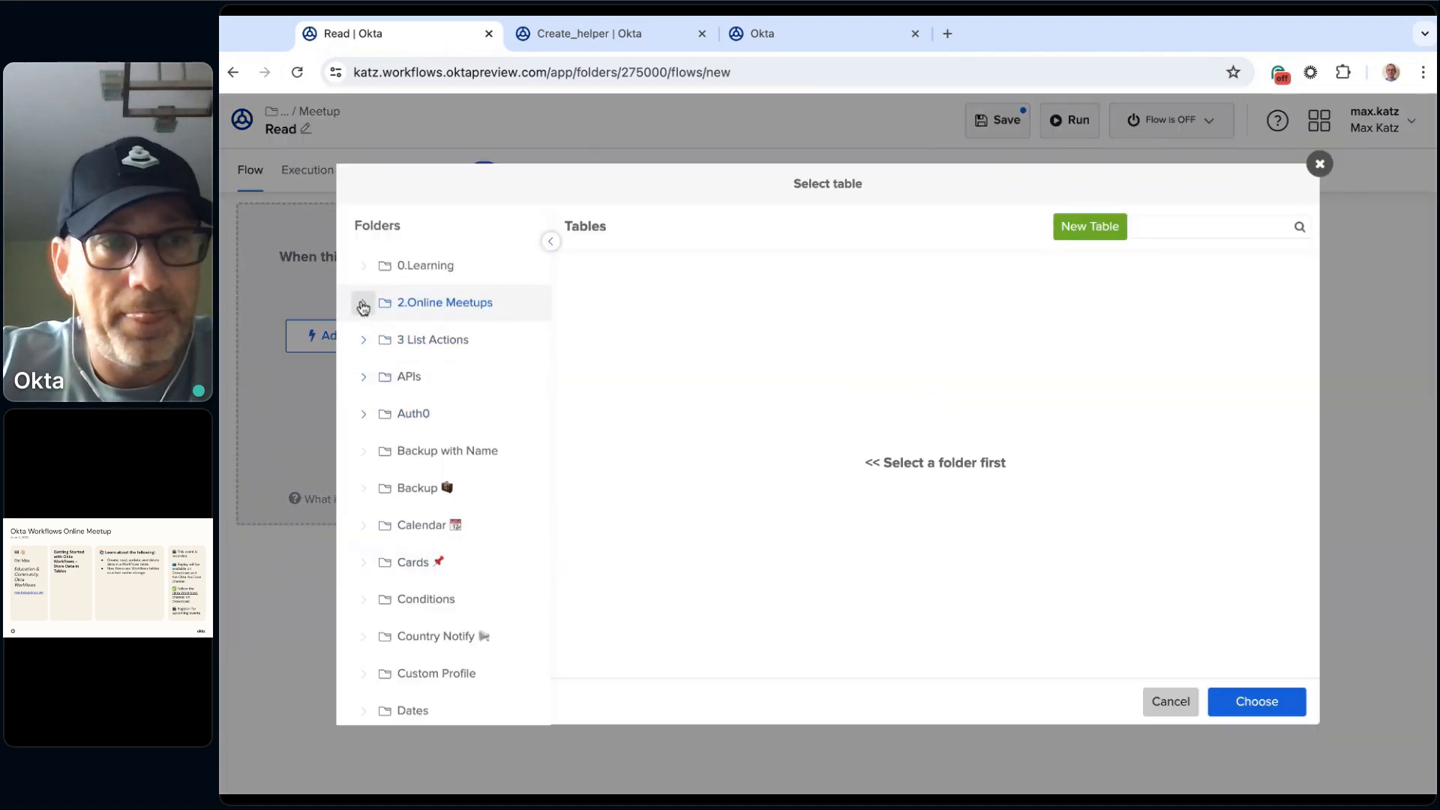
click(363, 304)
click(378, 378)
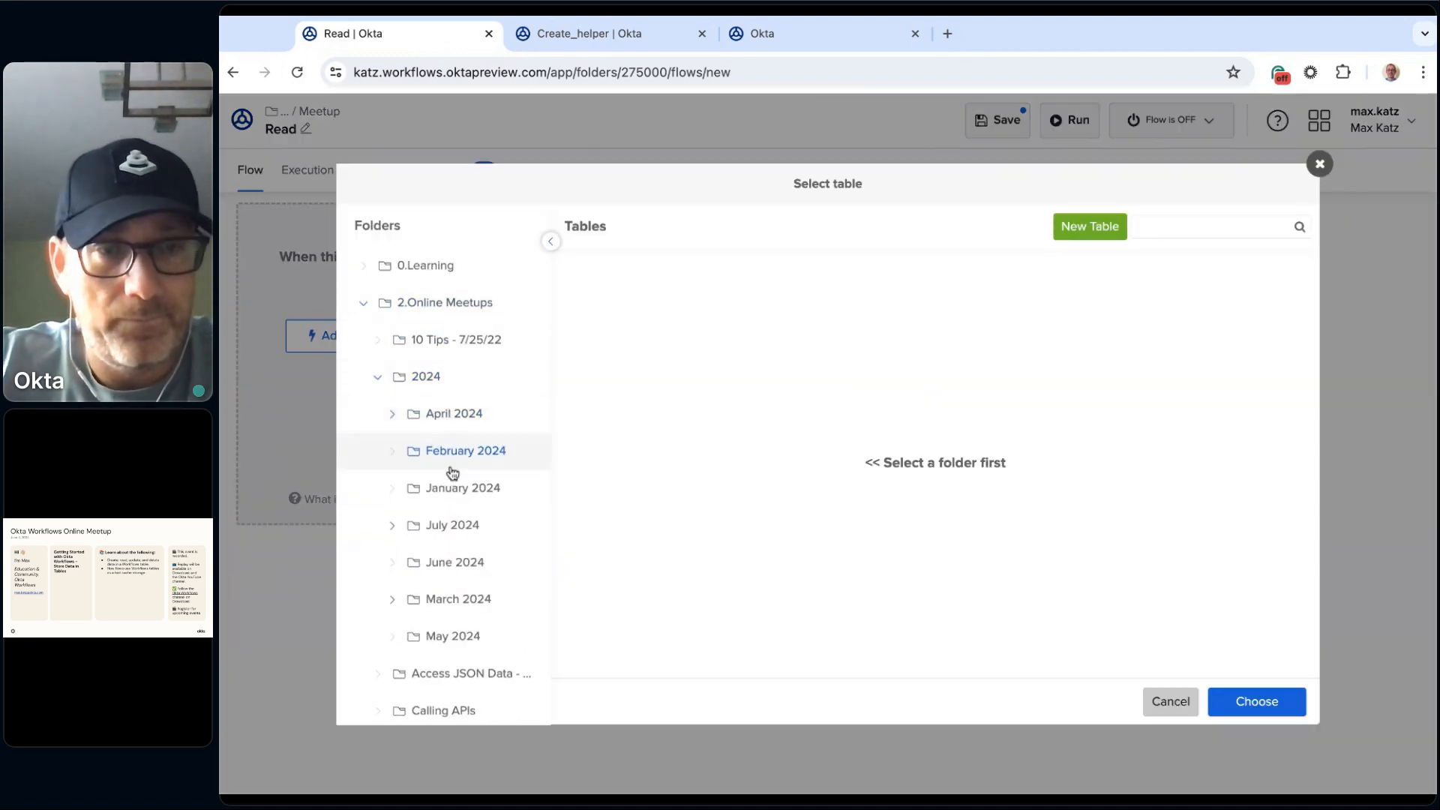
click(439, 528)
click(391, 526)
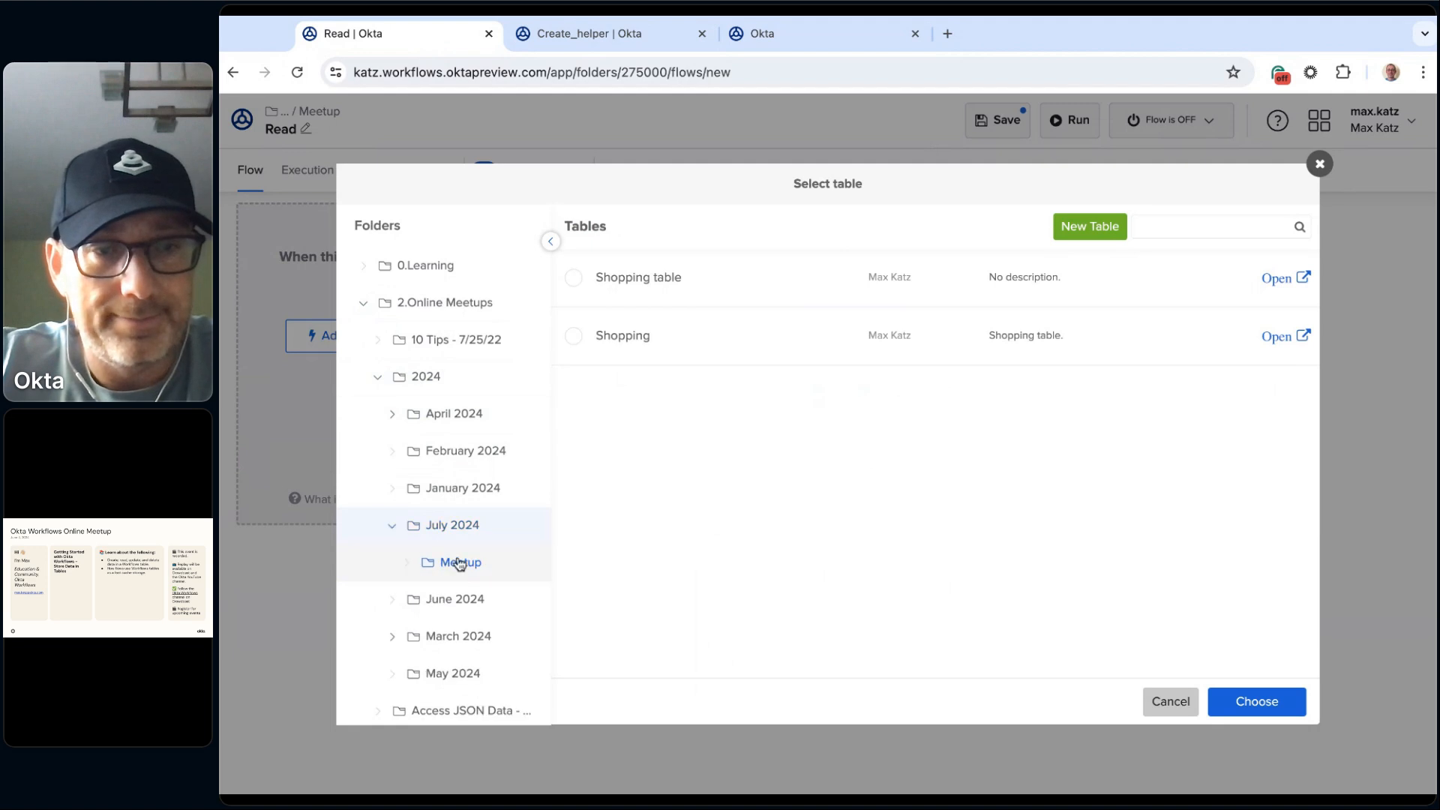
click(460, 564)
click(691, 282)
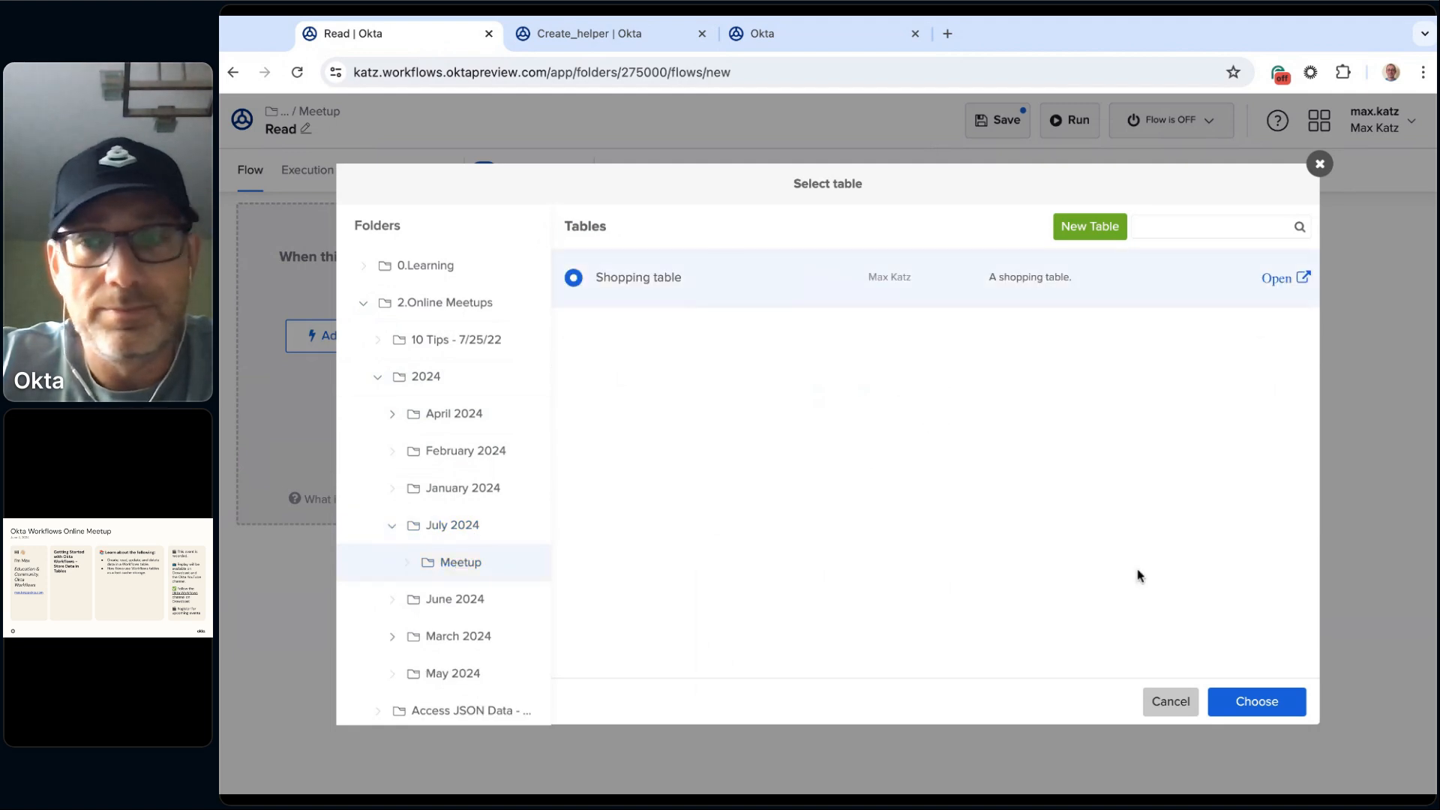
click(1257, 701)
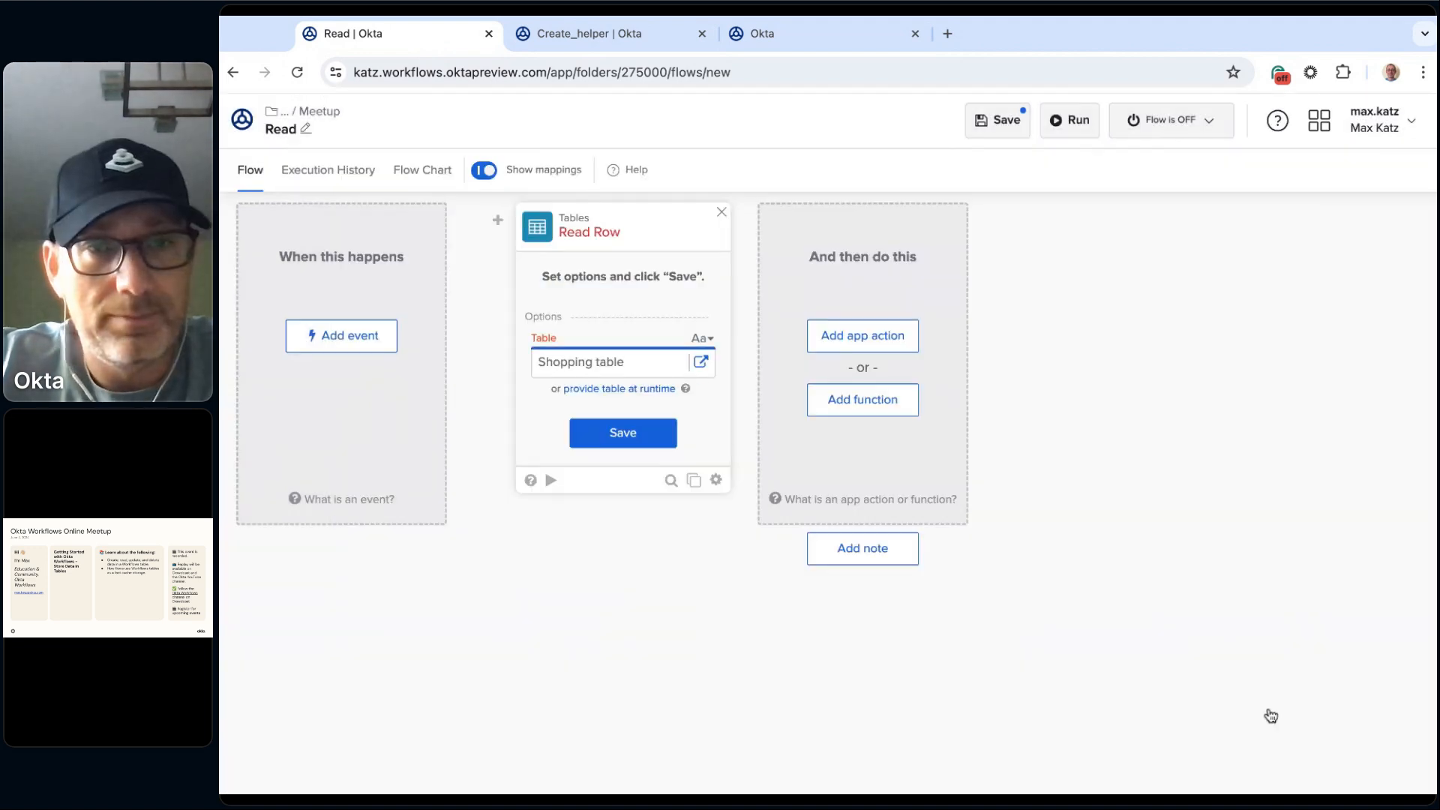
click(653, 442)
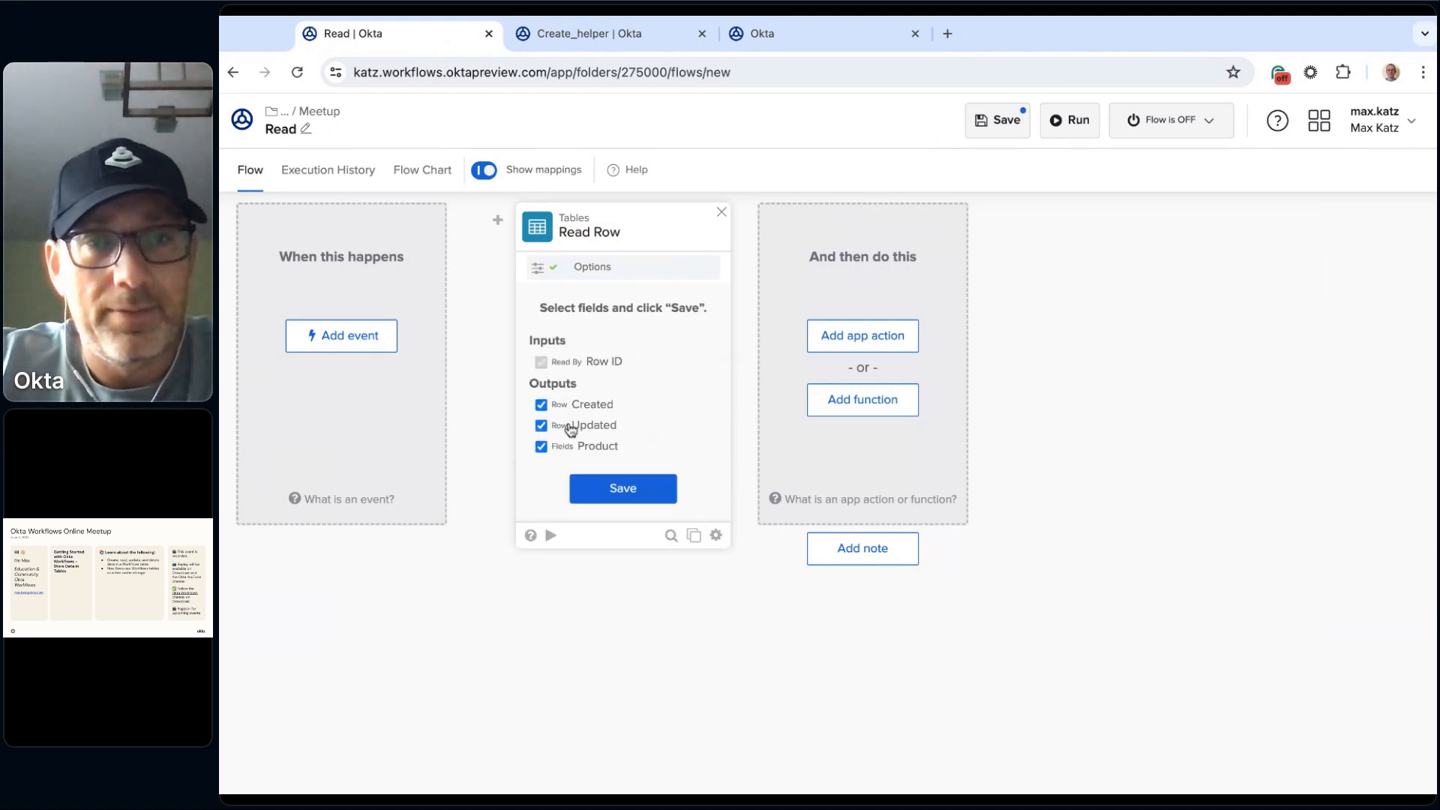
click(621, 491)
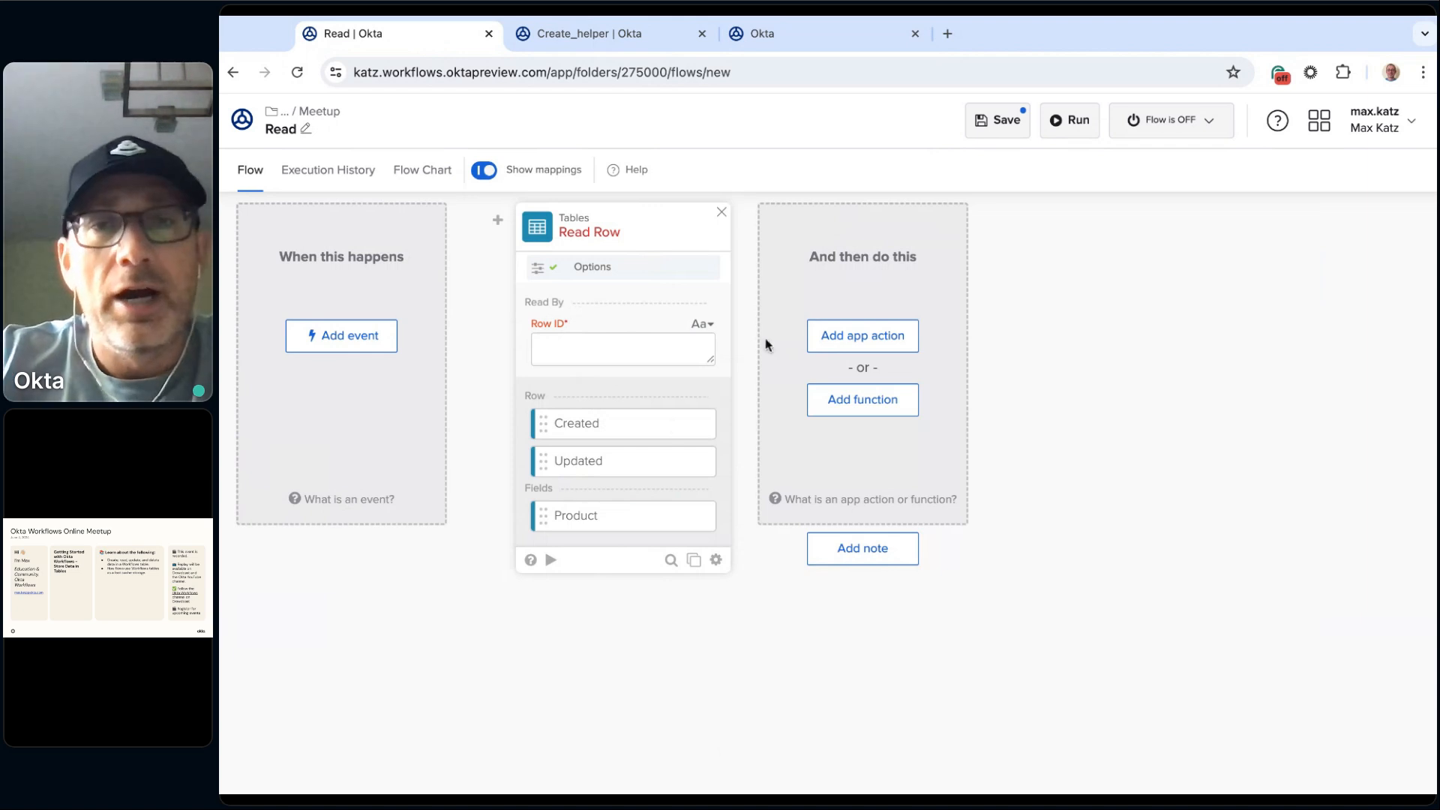
Step: Read the Read Row card's help, including how to obtain a Row ID, and close it
click(531, 560)
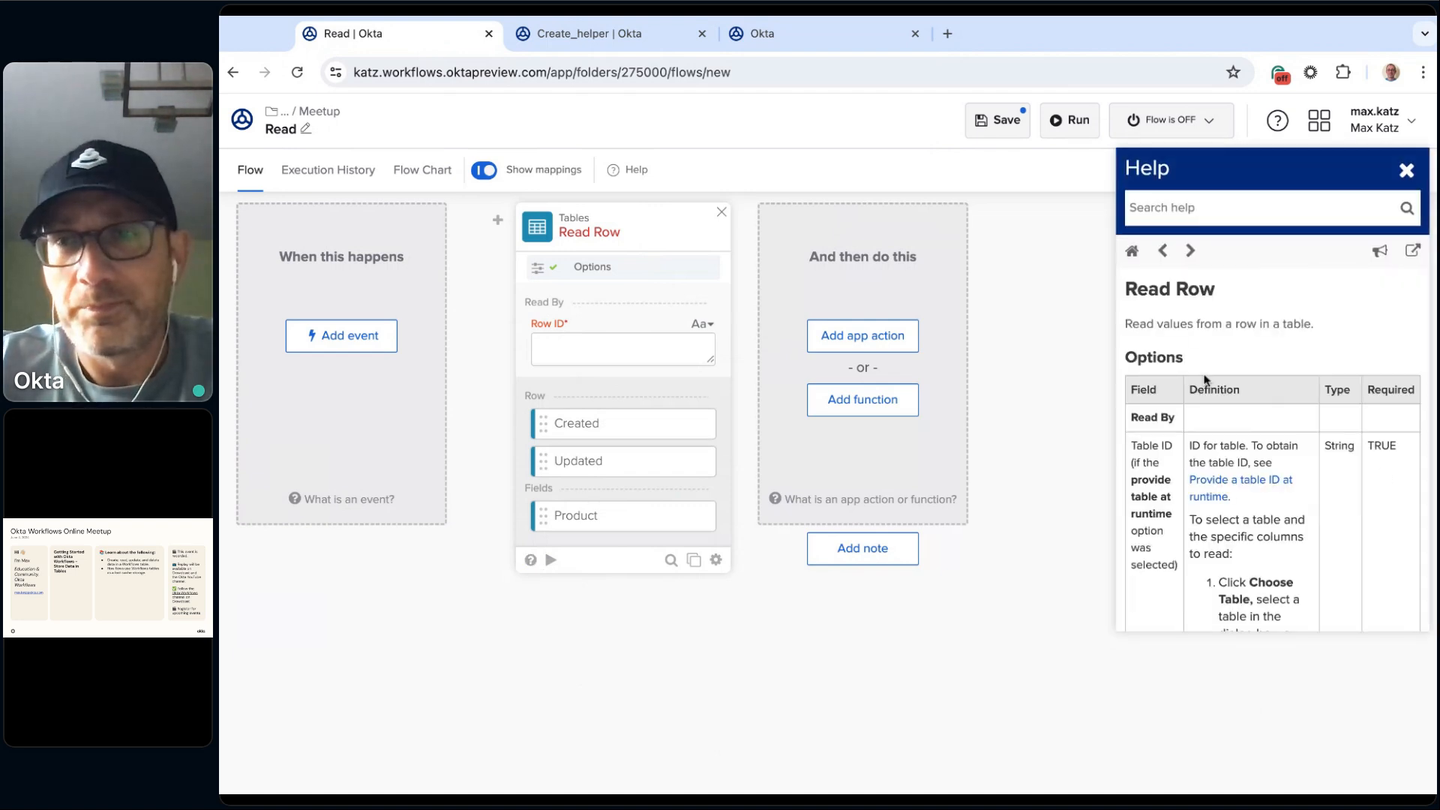
scroll(1245, 345, down, 1)
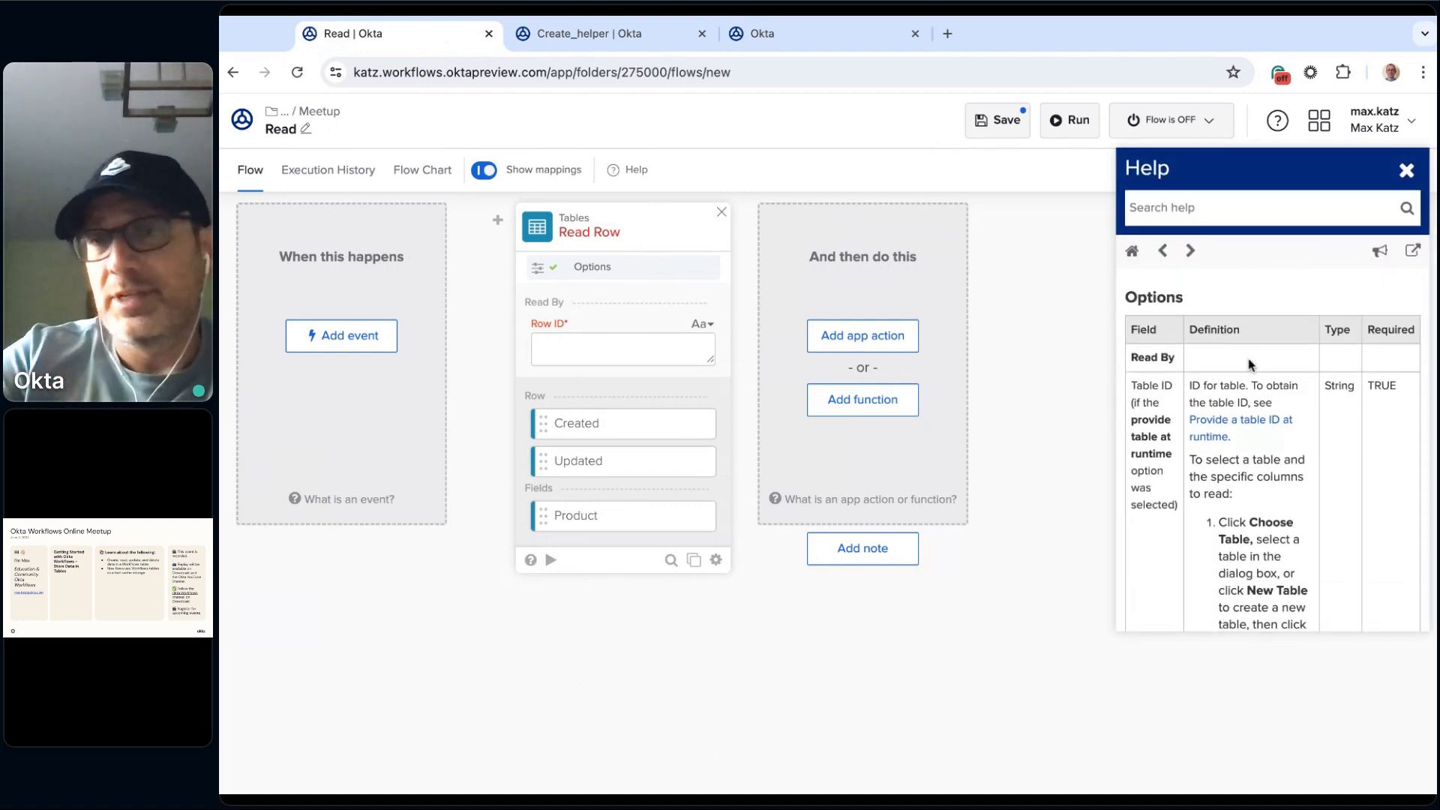
scroll(1249, 366, down, 2)
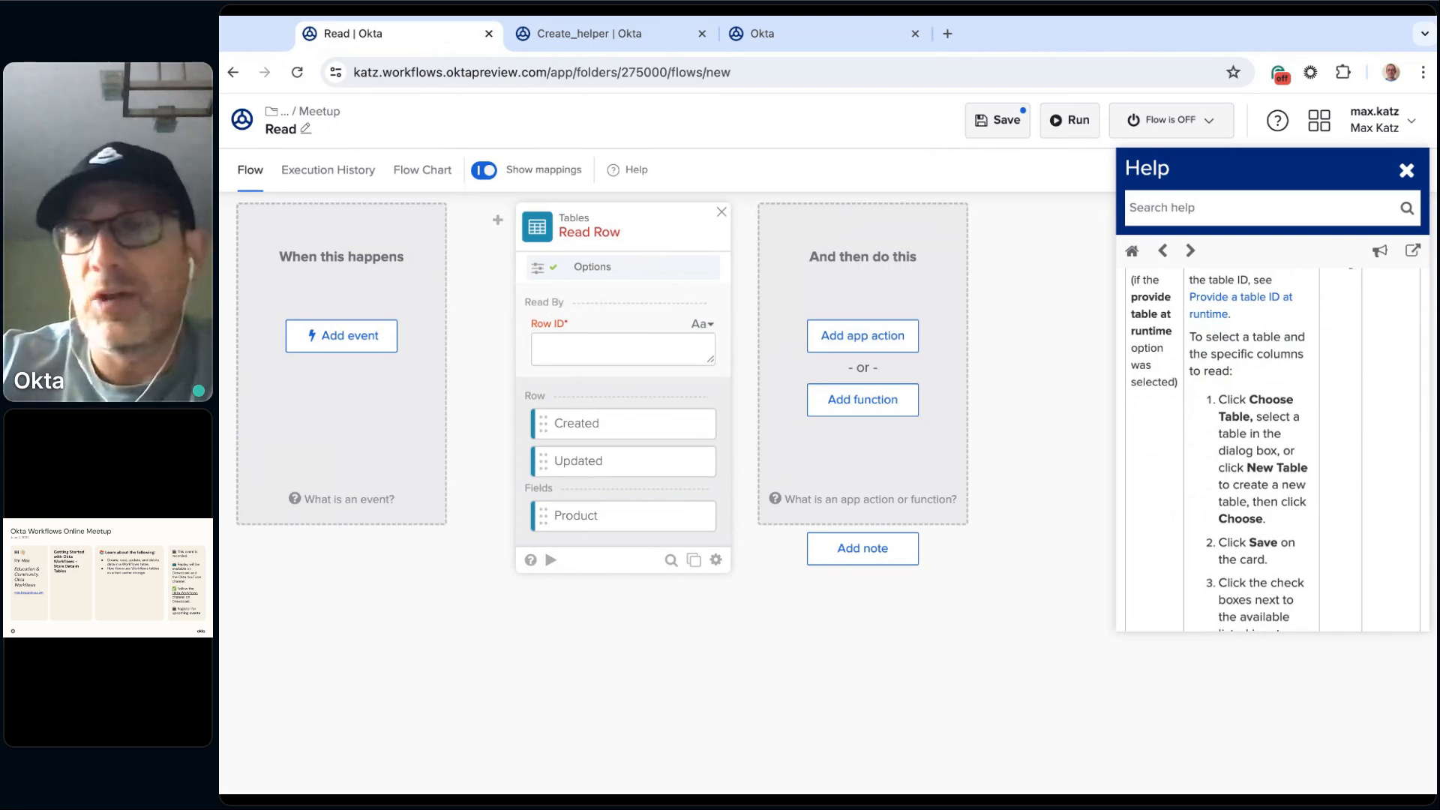
scroll(1300, 406, down, 8)
scroll(1208, 402, up, 7)
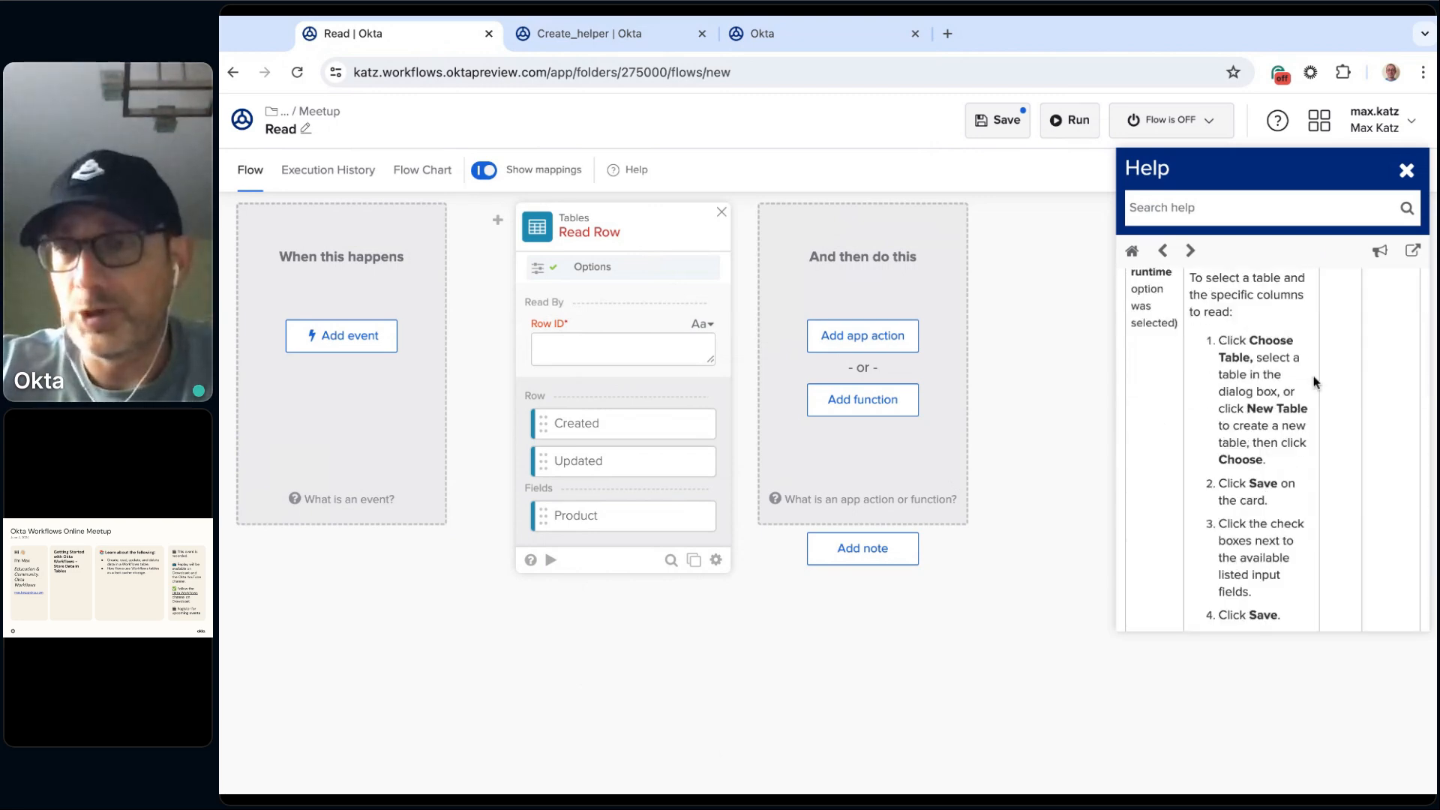
scroll(1316, 381, down, 4)
scroll(1313, 383, down, 10)
scroll(1313, 381, up, 9)
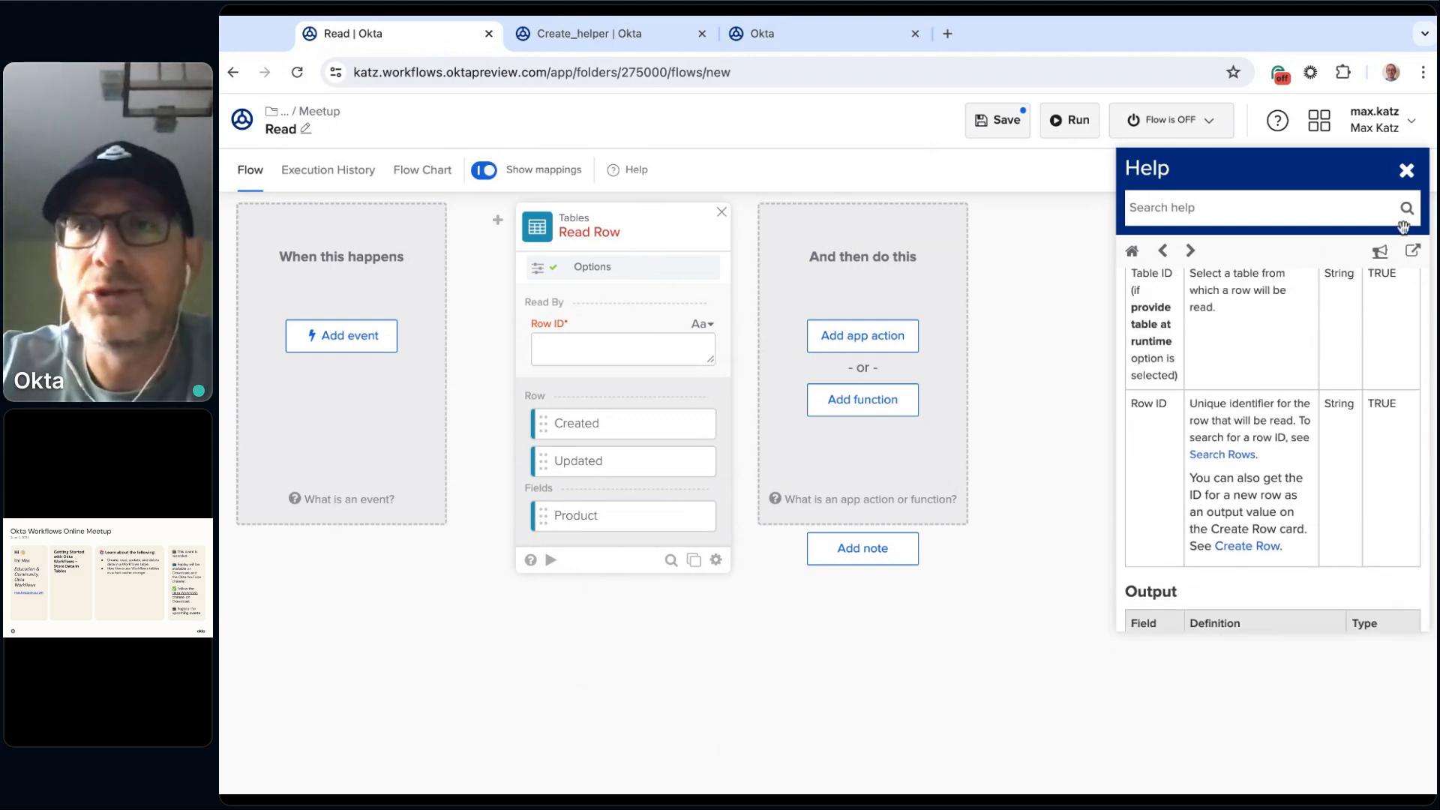
click(1408, 171)
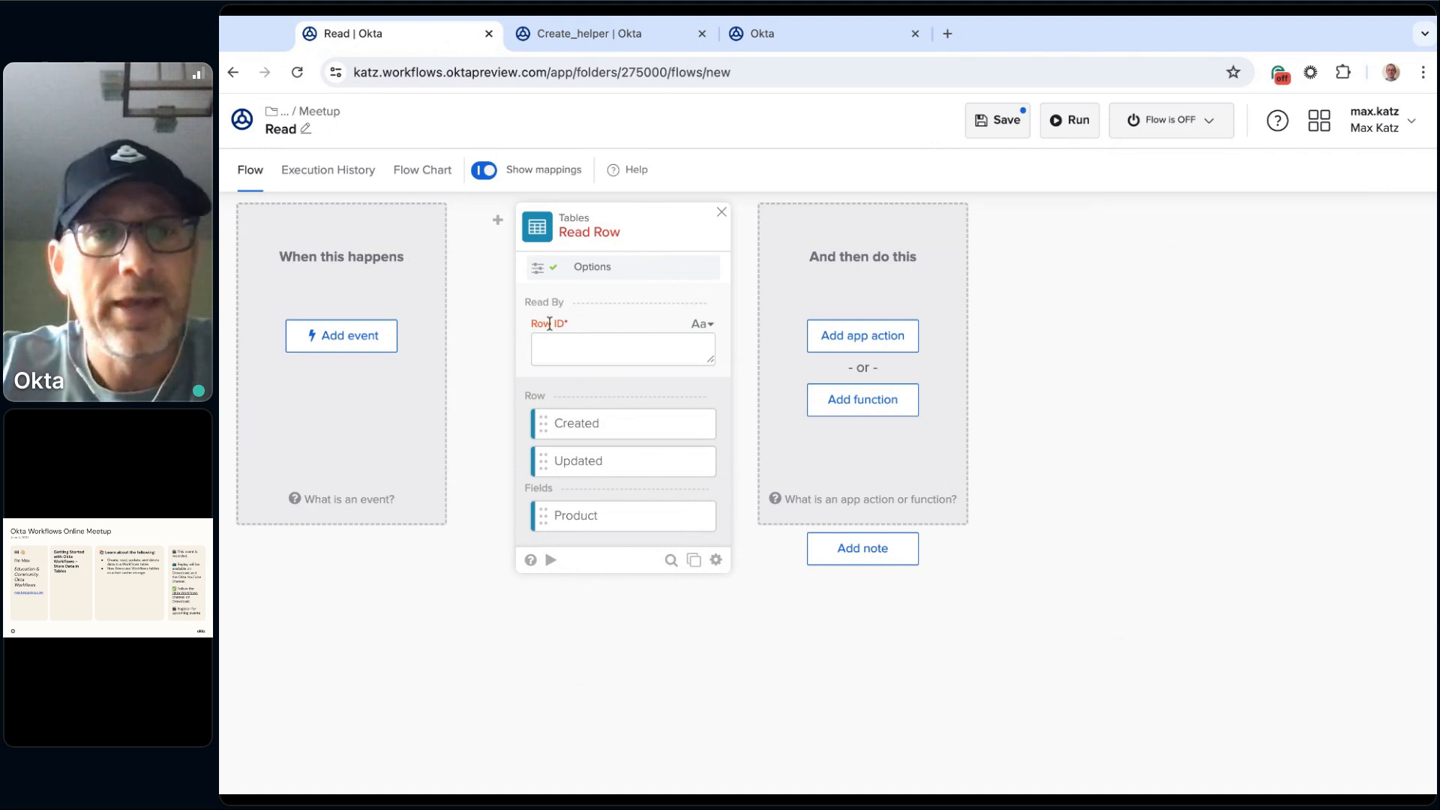
Step: Copy the Cheese row's rowId from the Shopping table into the Read Row card's Row ID
click(784, 31)
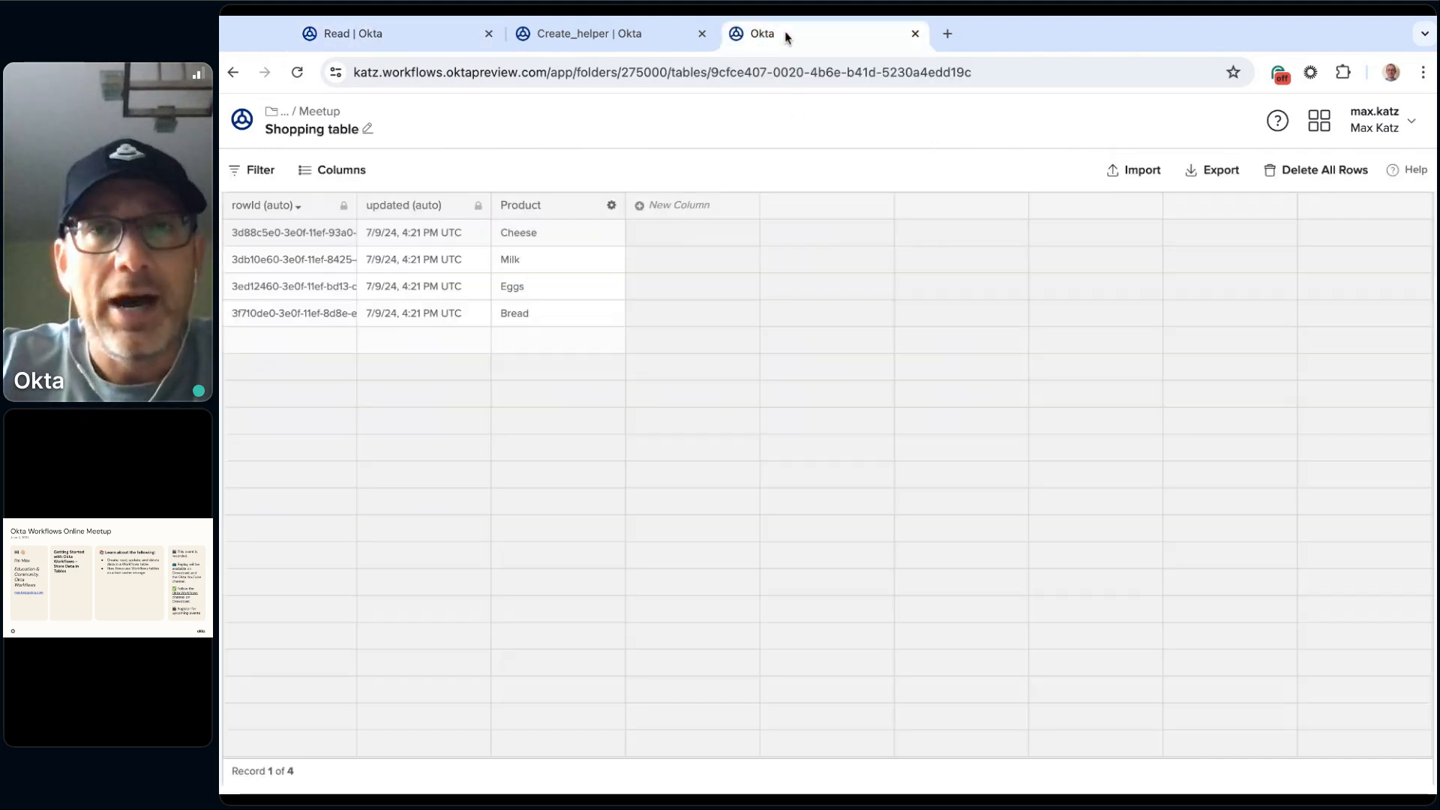
double_click(356, 201)
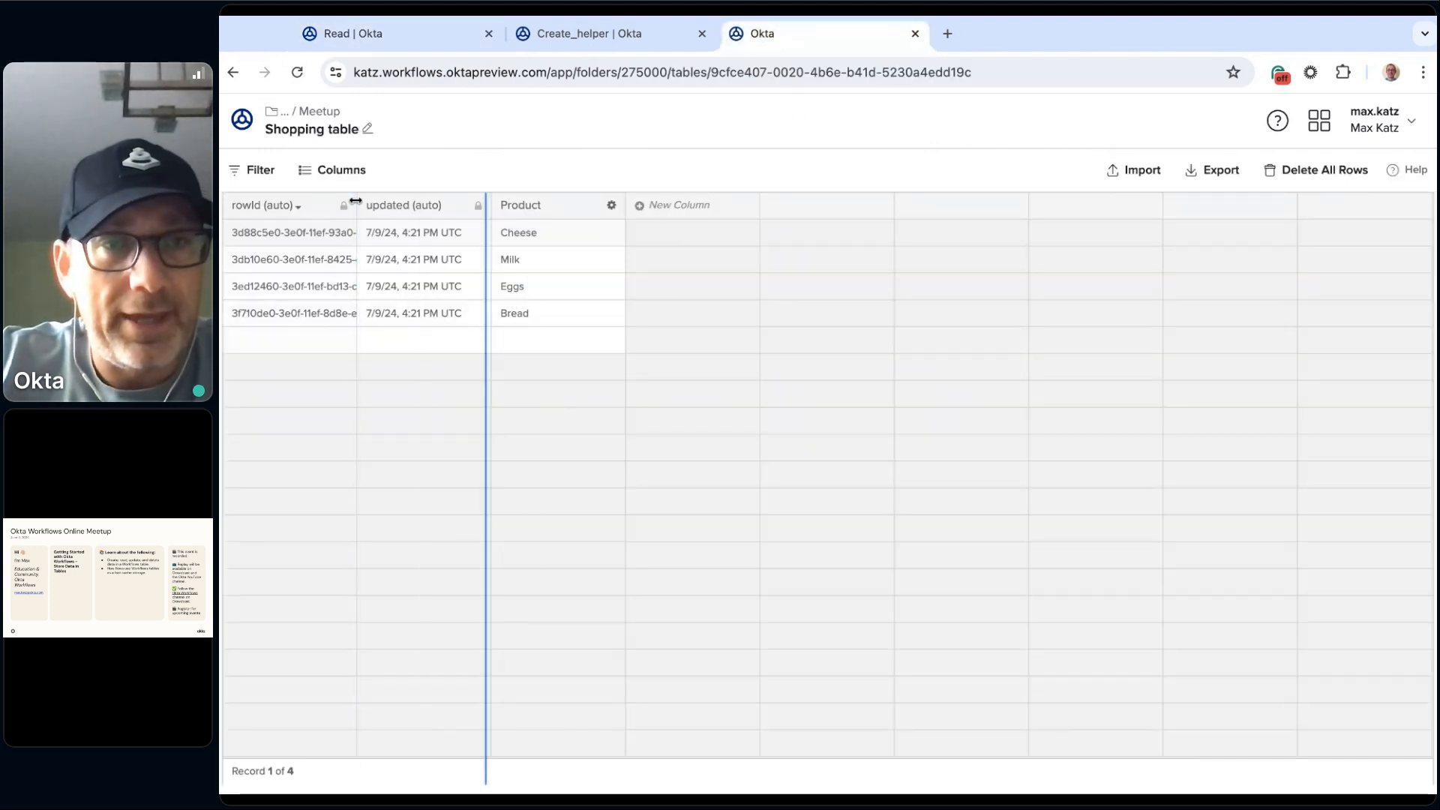
click(365, 239)
key(ctrl+c)
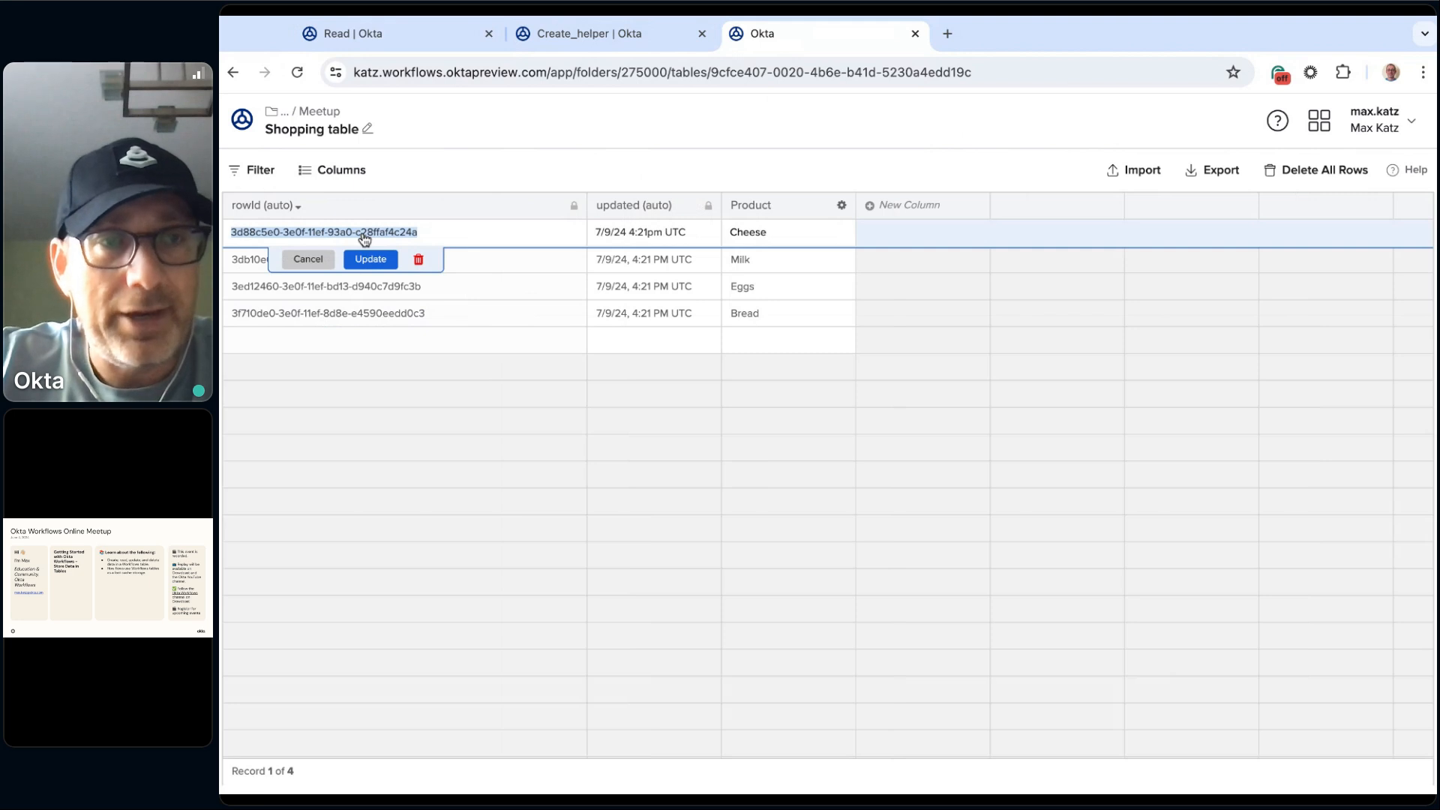
click(562, 489)
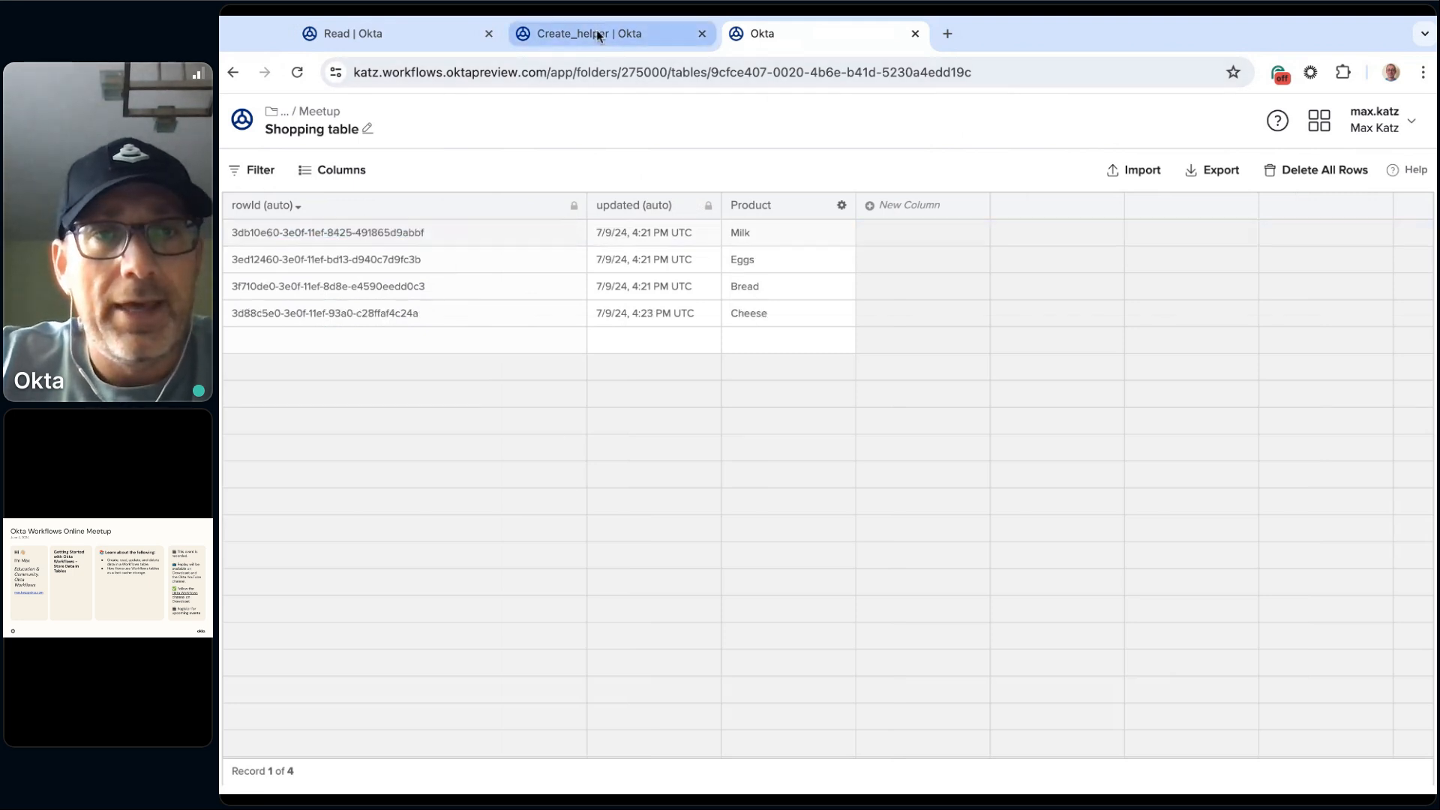
click(598, 39)
click(444, 36)
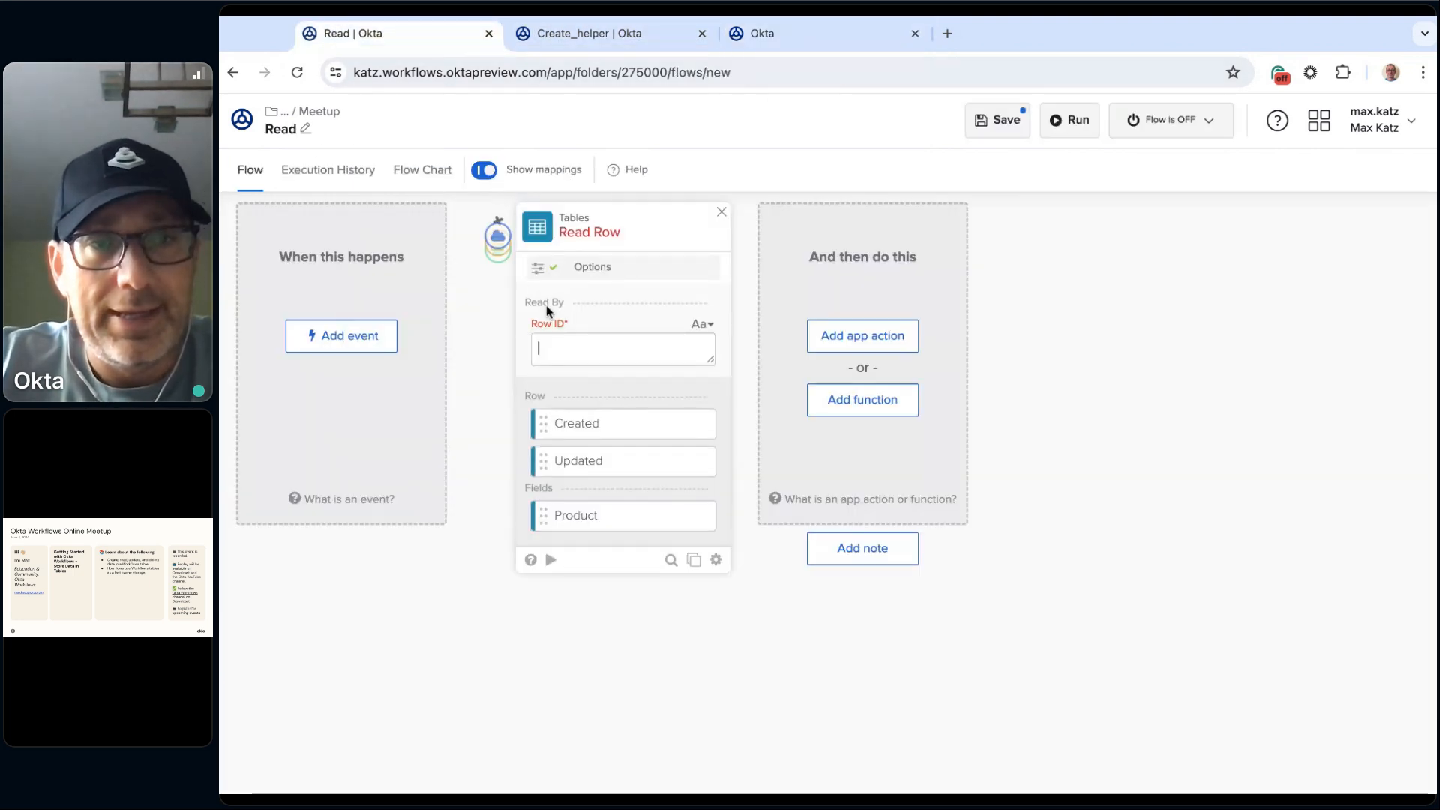
click(587, 363)
key(ctrl+v)
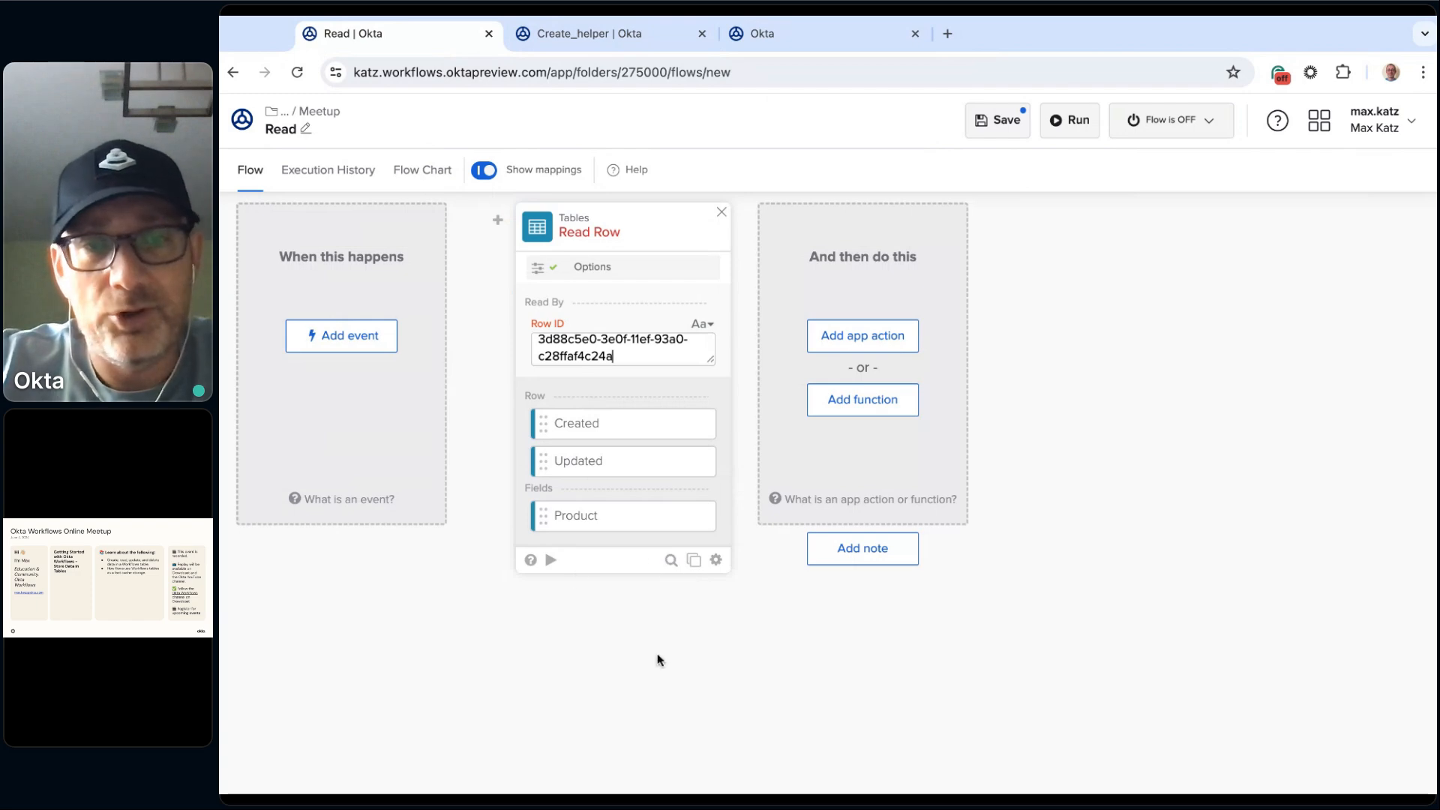
Step: Test the Read Row card on its own, then save and run the Read flow and return to its design
click(551, 560)
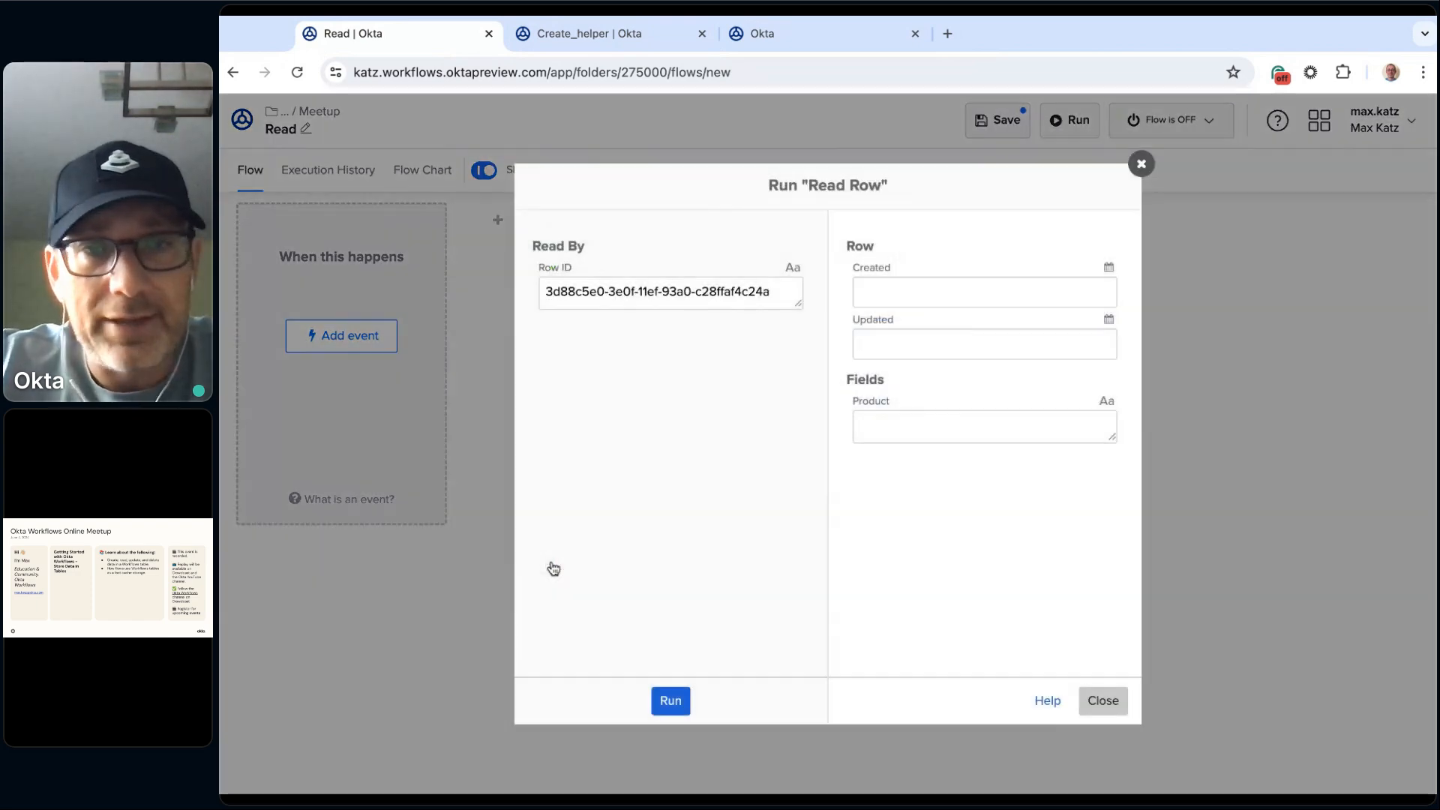
click(679, 702)
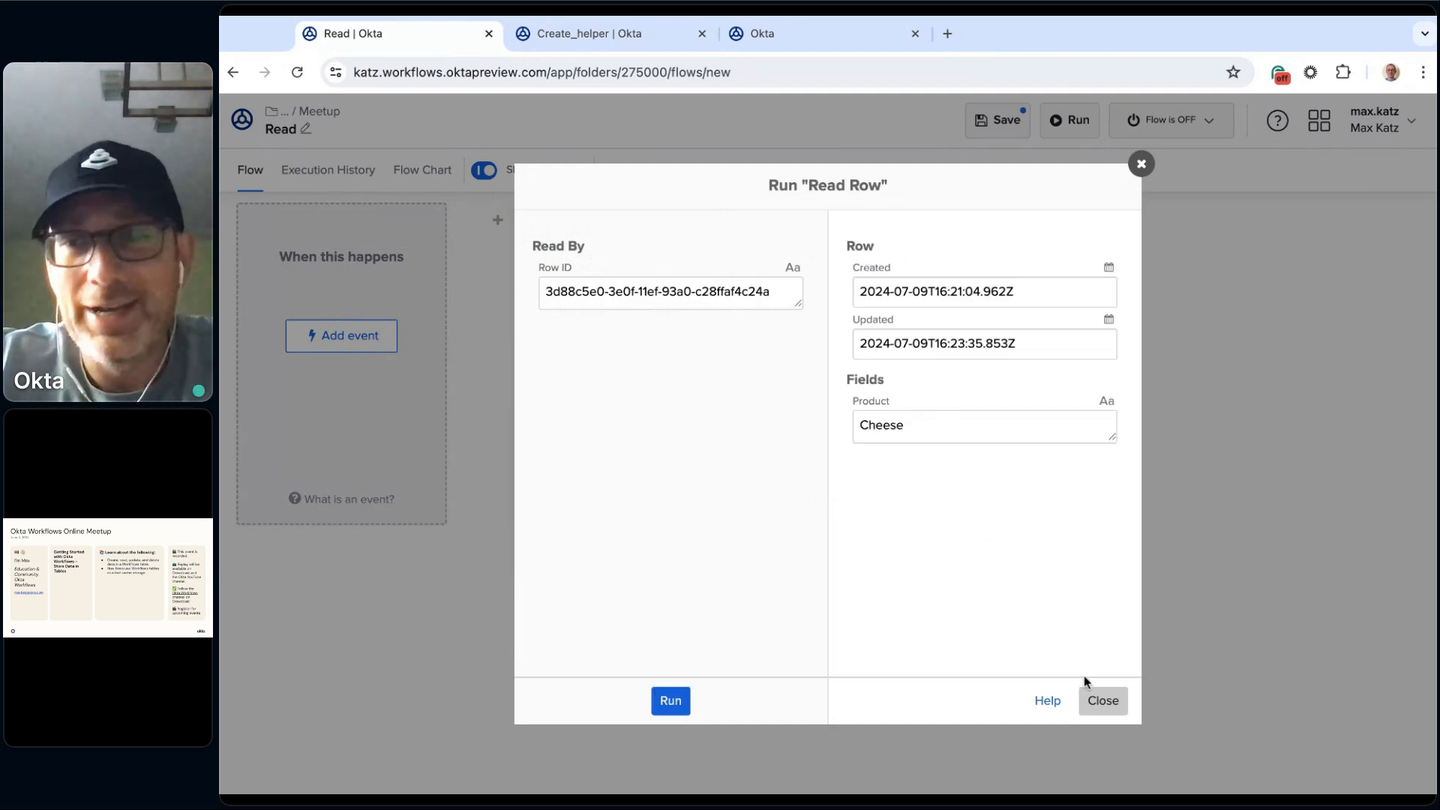
click(1103, 700)
click(1080, 121)
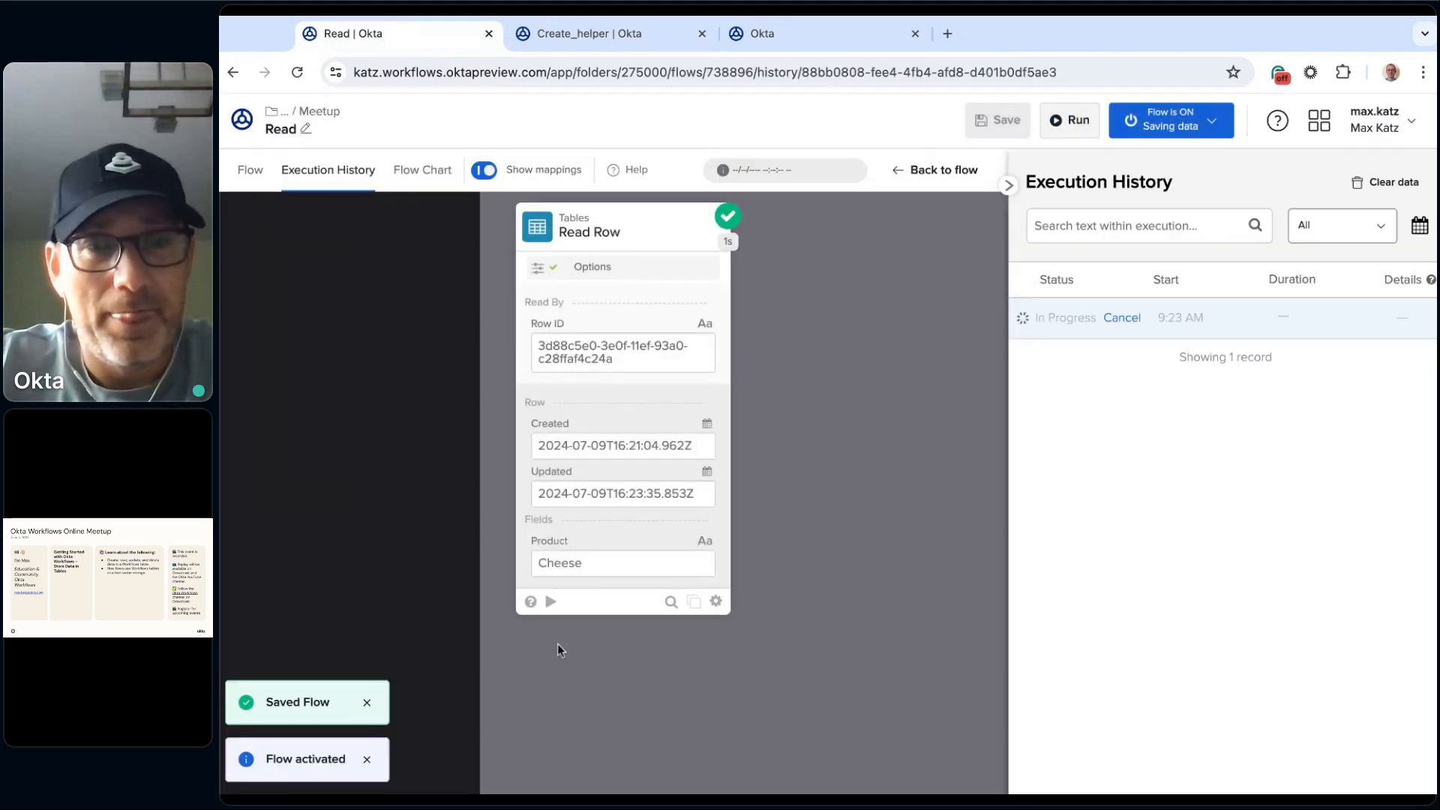
click(251, 176)
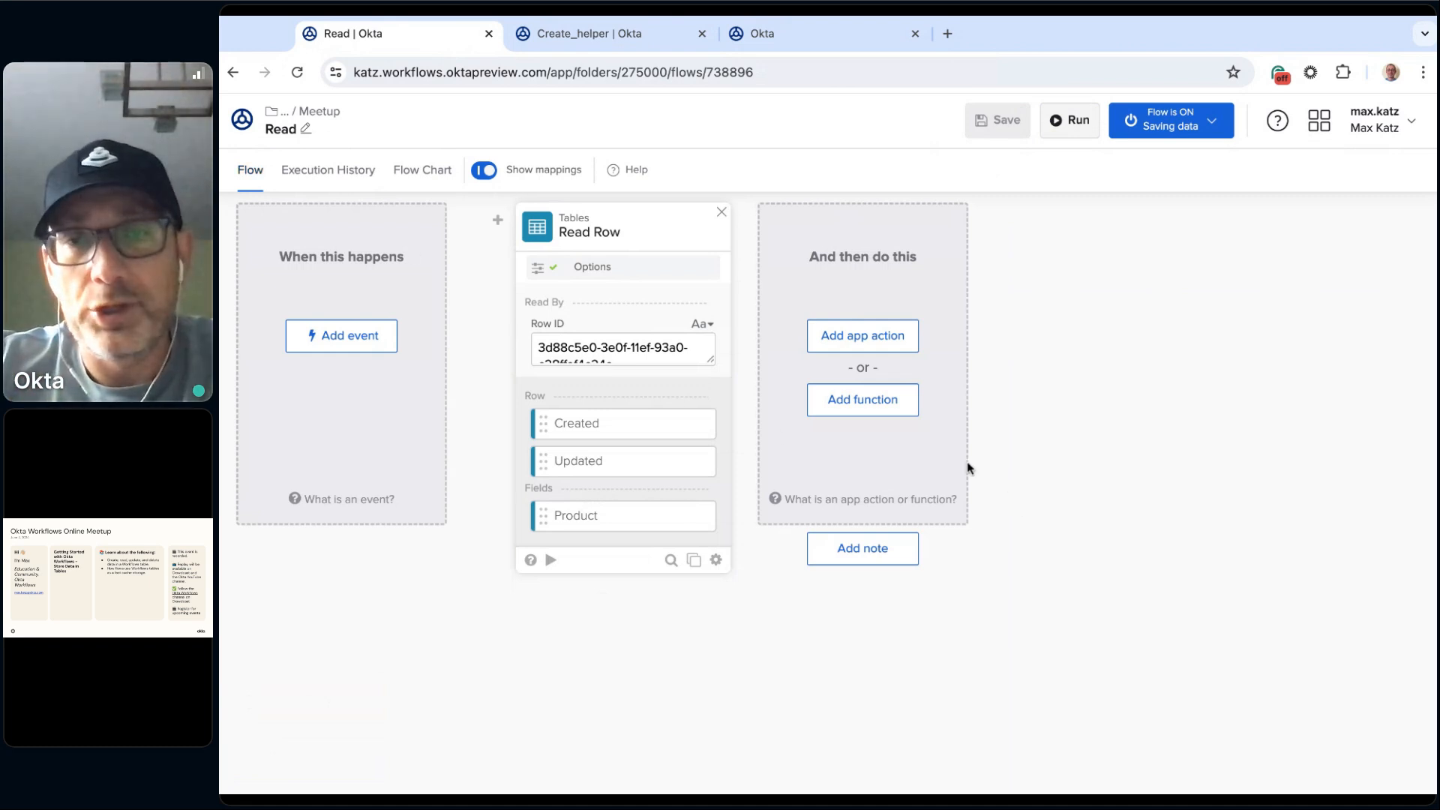
Step: Add a Tables Search Rows card after the Read Row card in the Read flow
click(861, 405)
scroll(888, 435, down, 3)
click(878, 486)
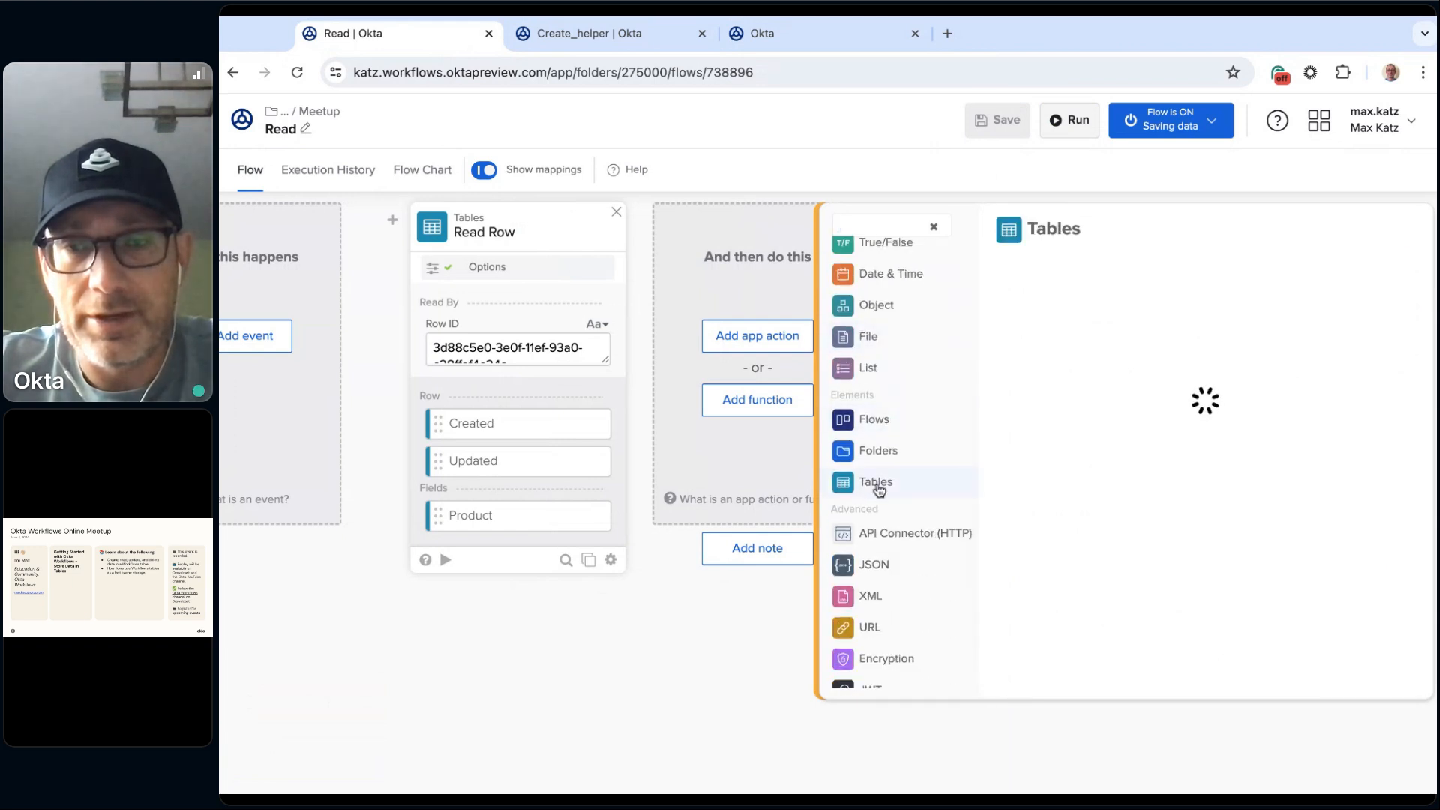
scroll(1154, 468, down, 1)
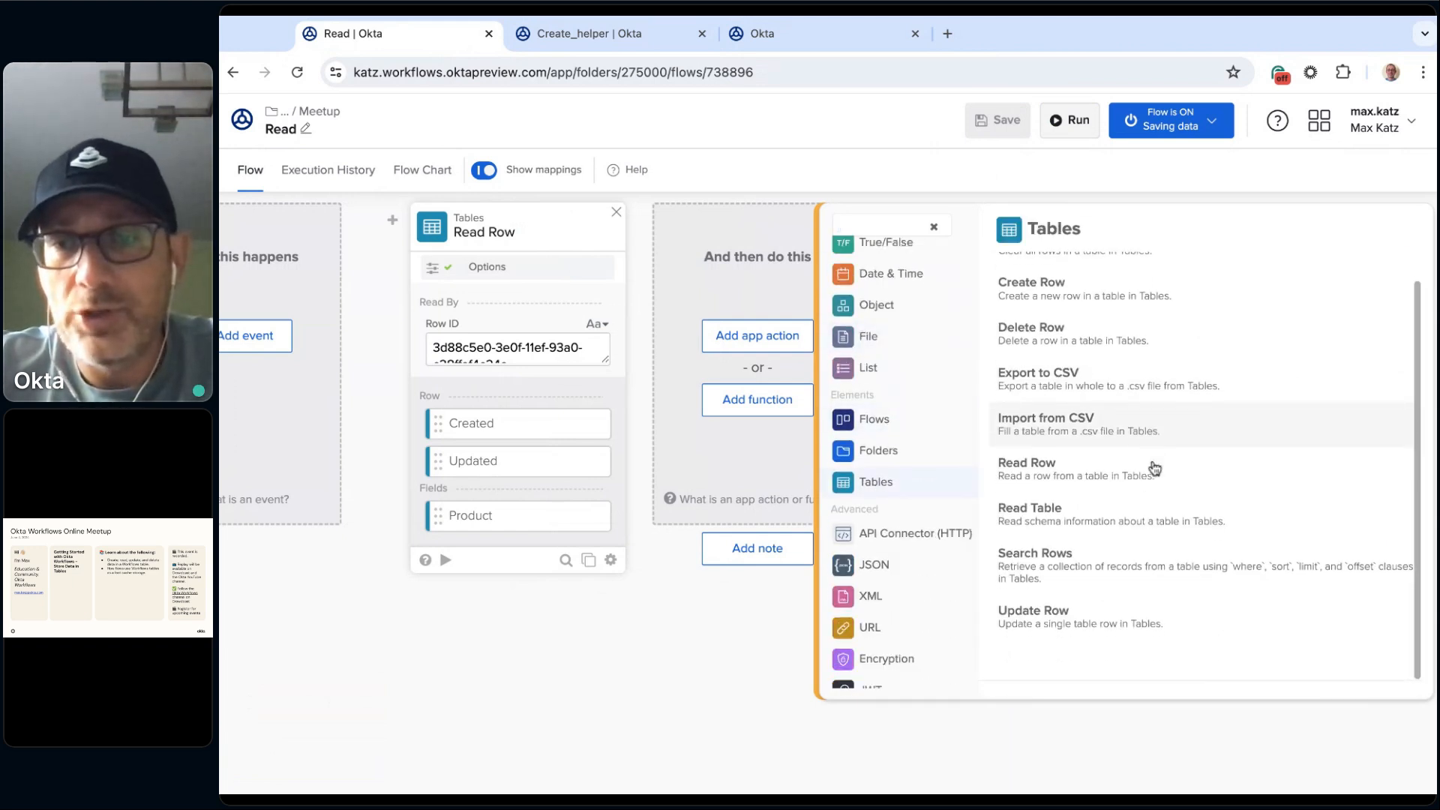
click(1097, 569)
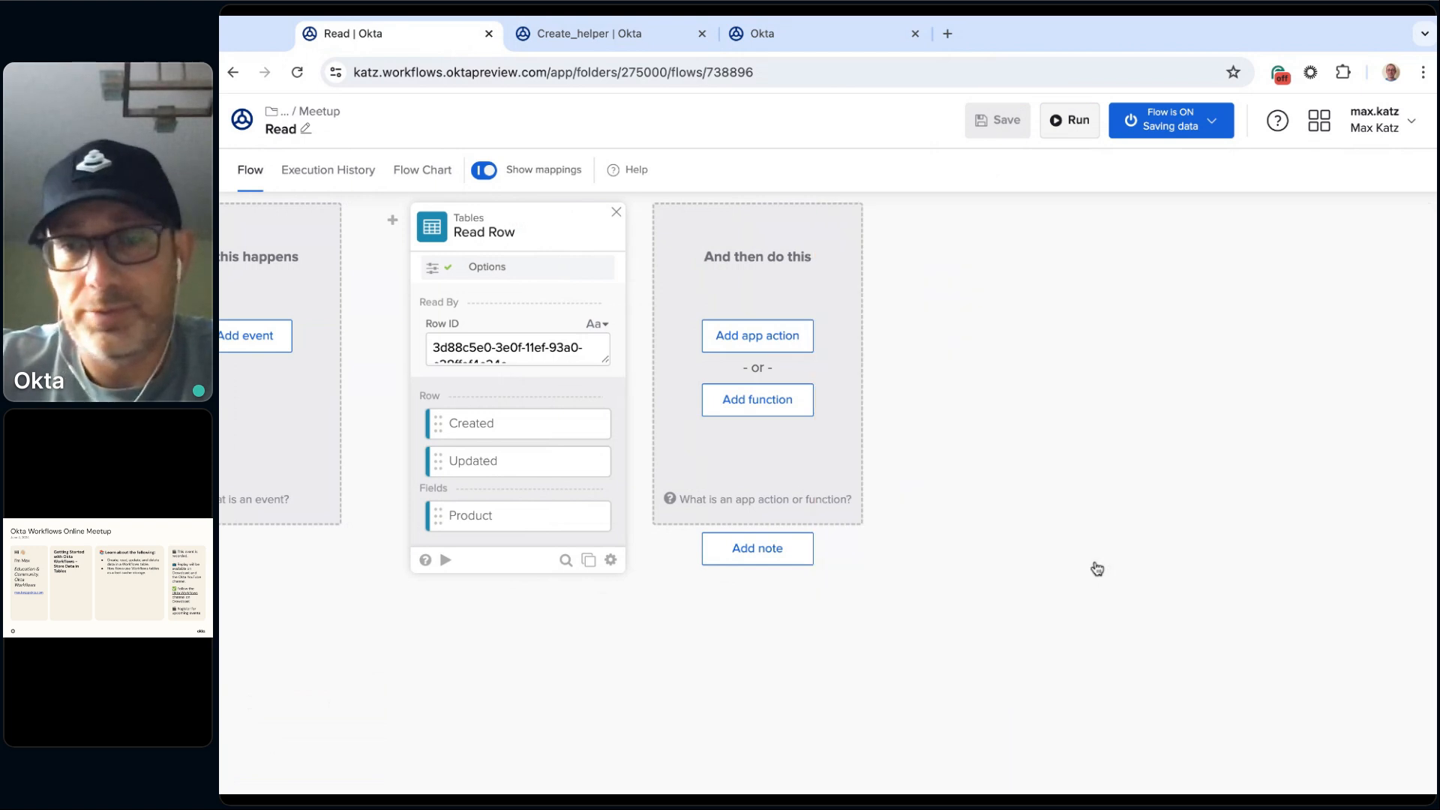
Step: Choose Shopping table from 2.Online Meetups / 2024 / July 2024 / Meetup for the Search Rows card
click(771, 364)
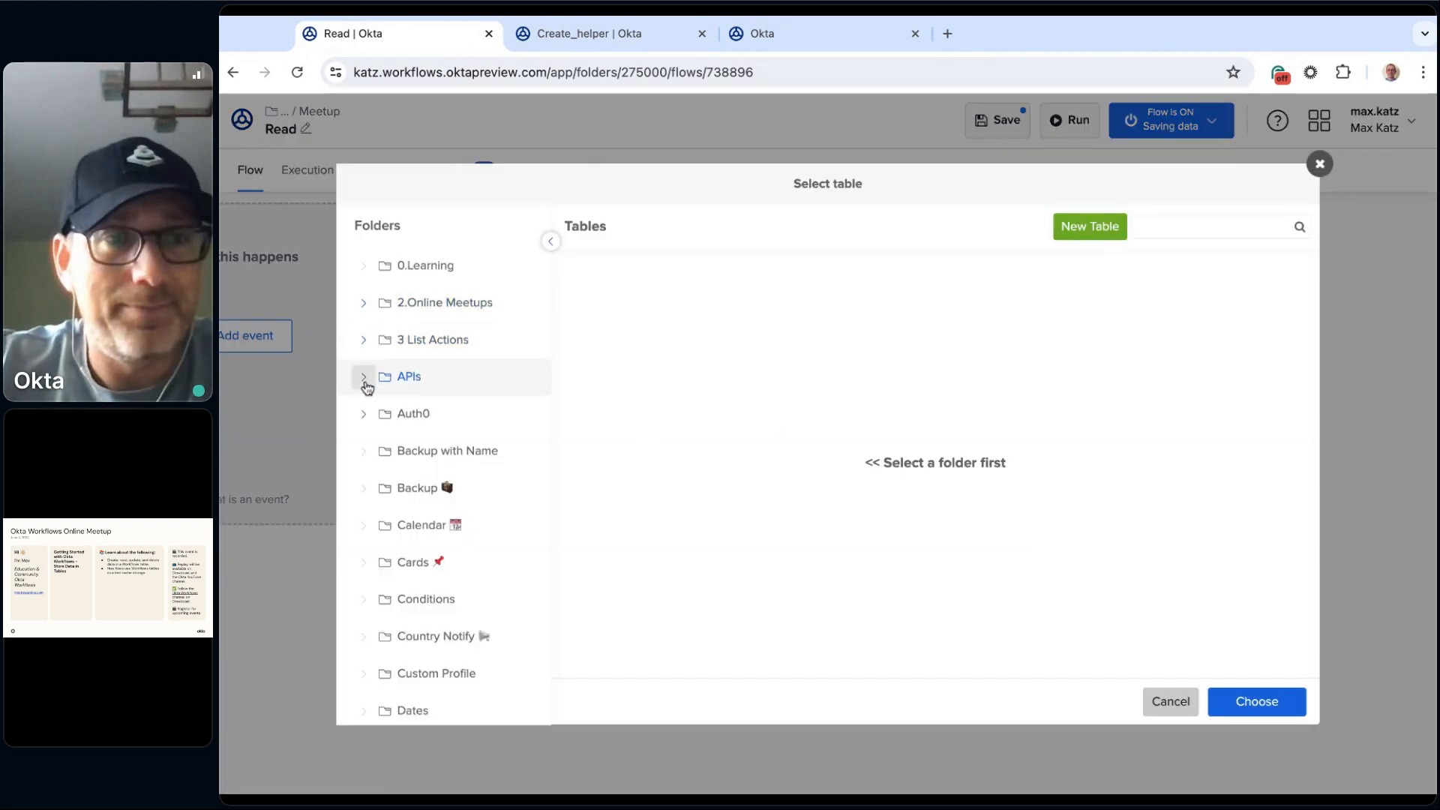
click(364, 303)
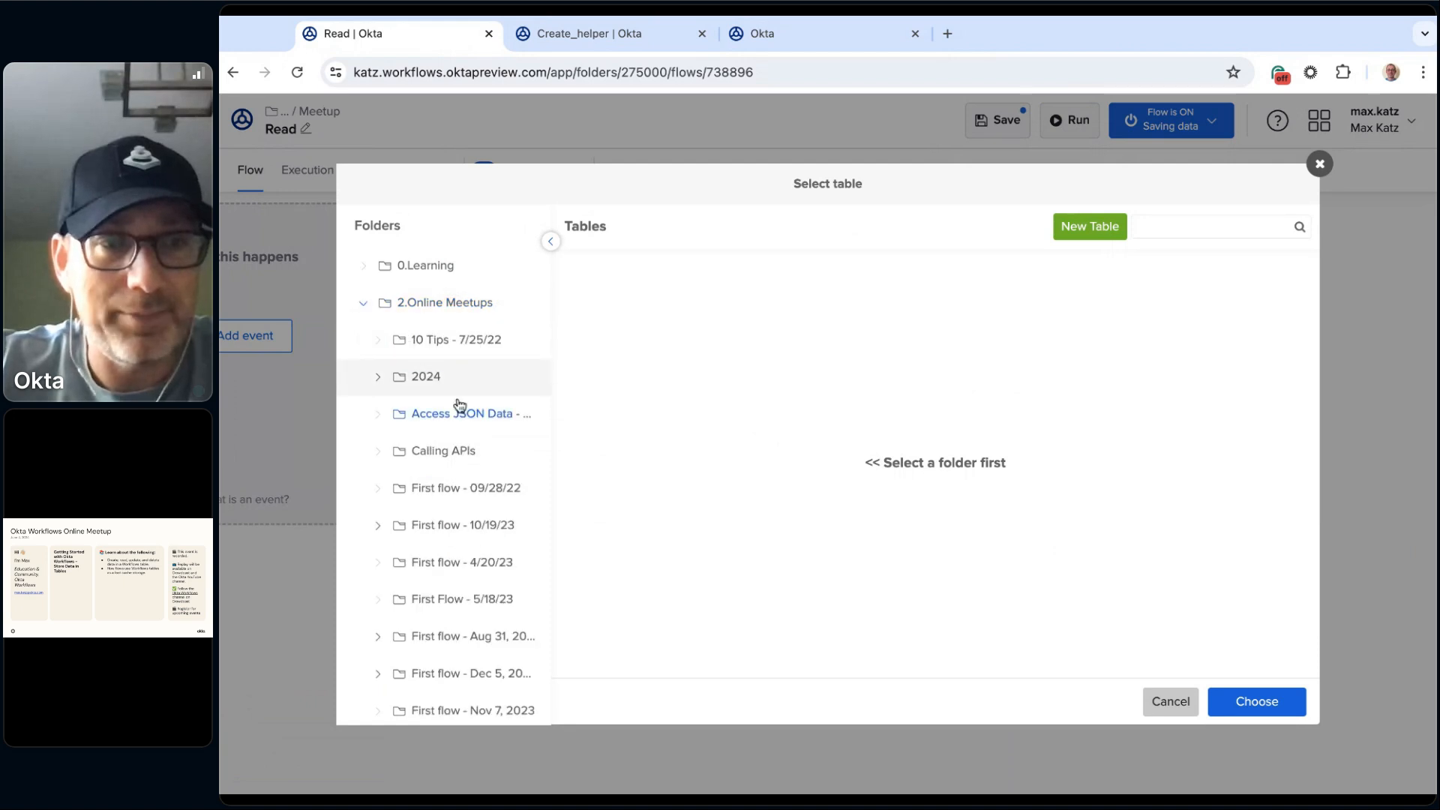
click(378, 379)
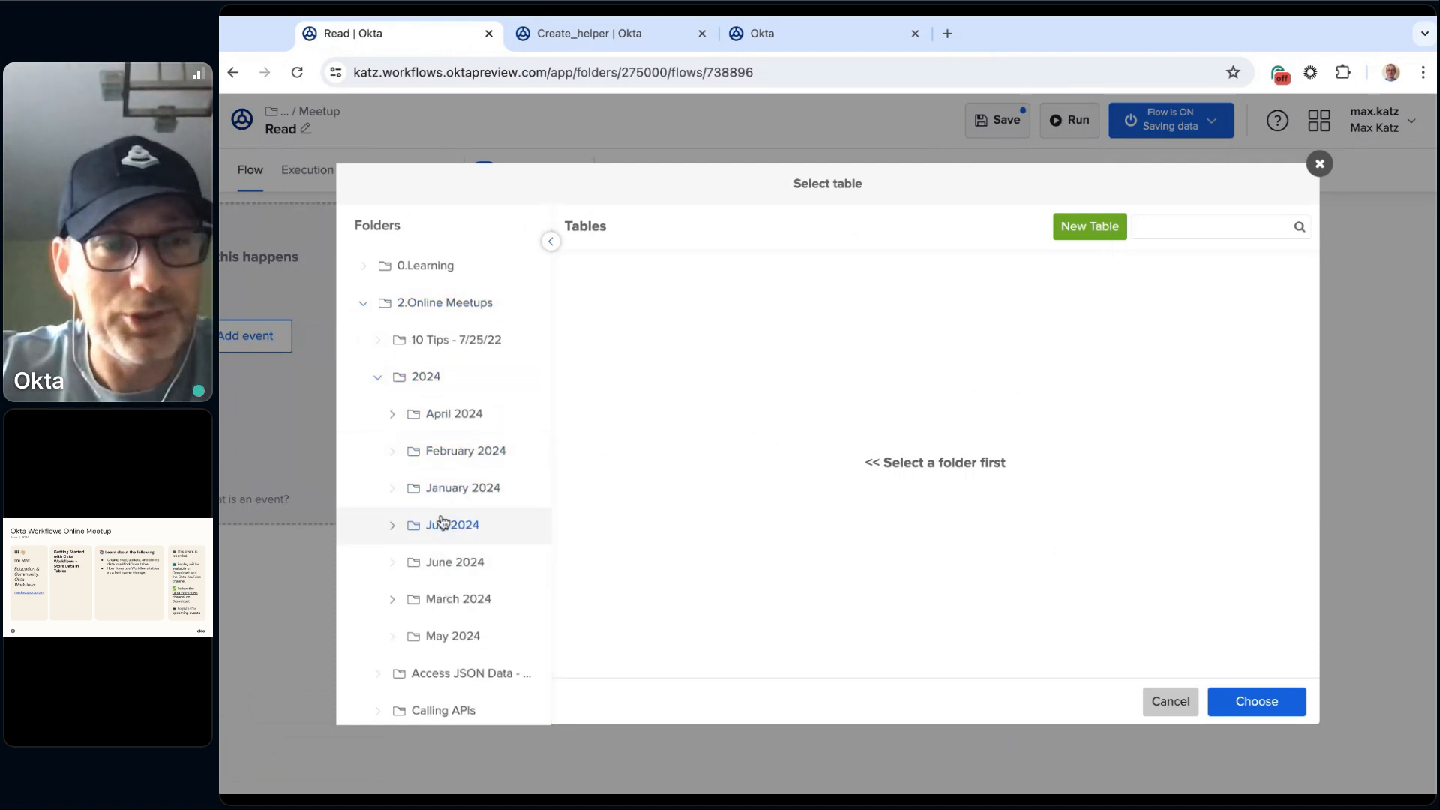
click(392, 525)
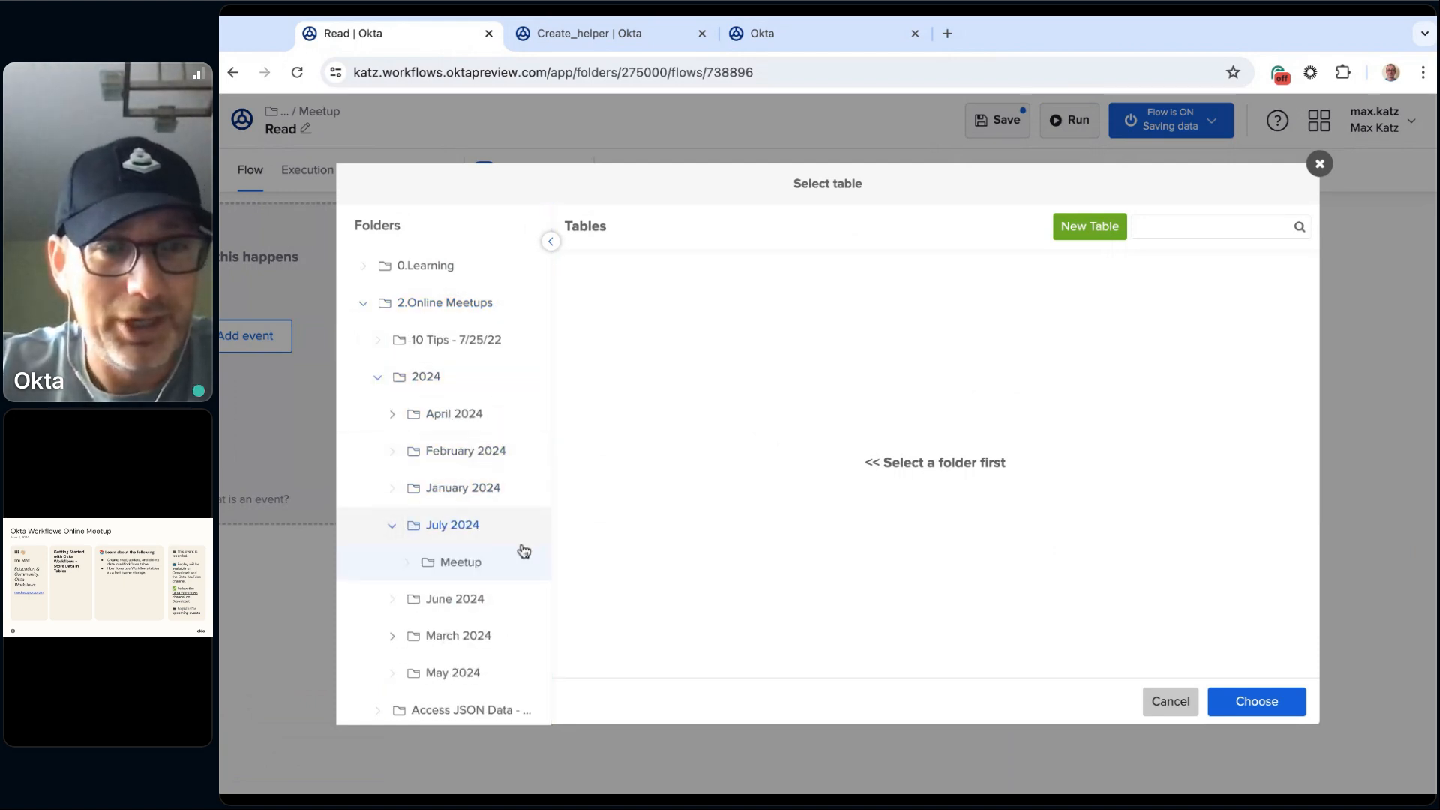
click(454, 568)
click(637, 283)
click(1296, 703)
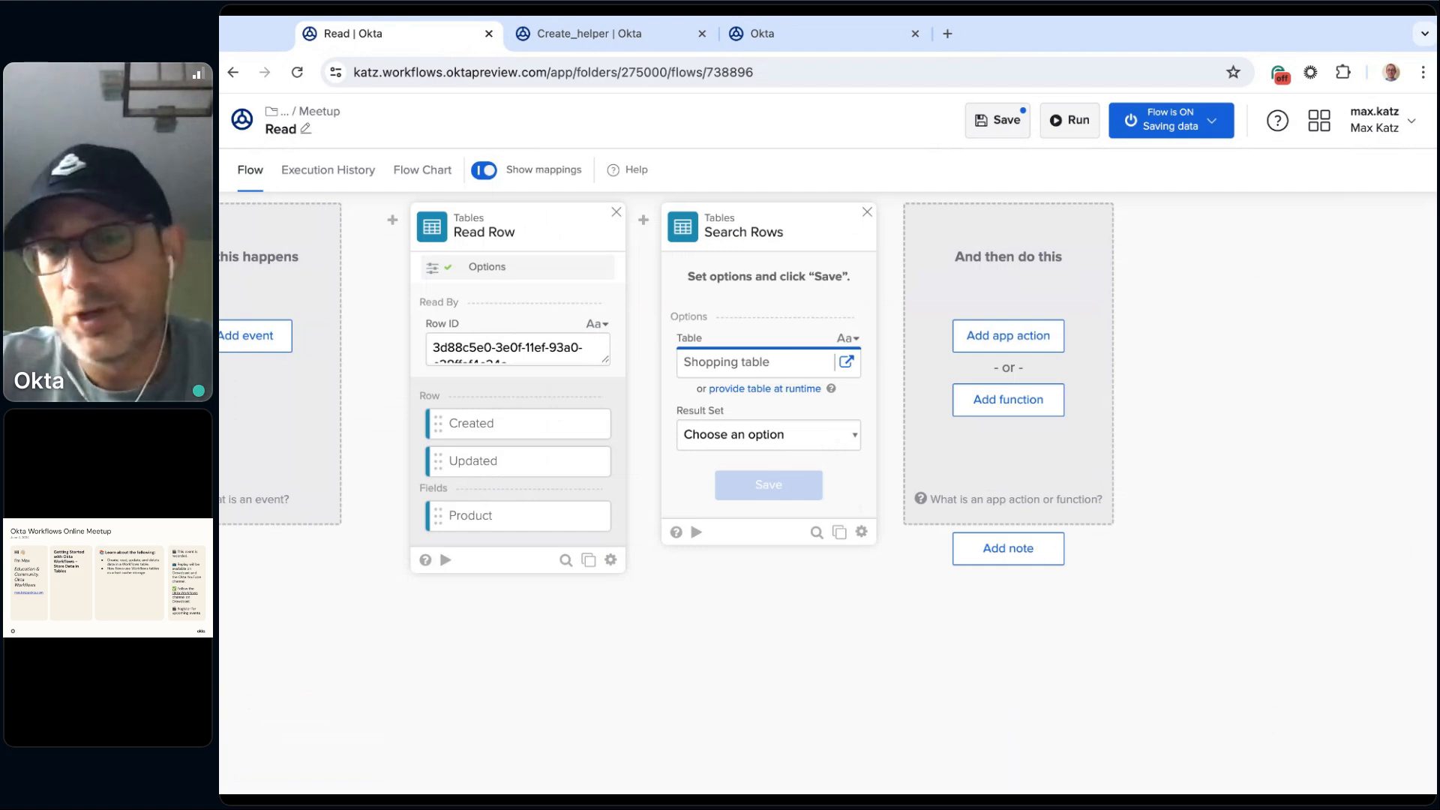
Step: Select a Result Set option for the Search Rows card and save its options with all input and output fields included
click(733, 454)
click(769, 484)
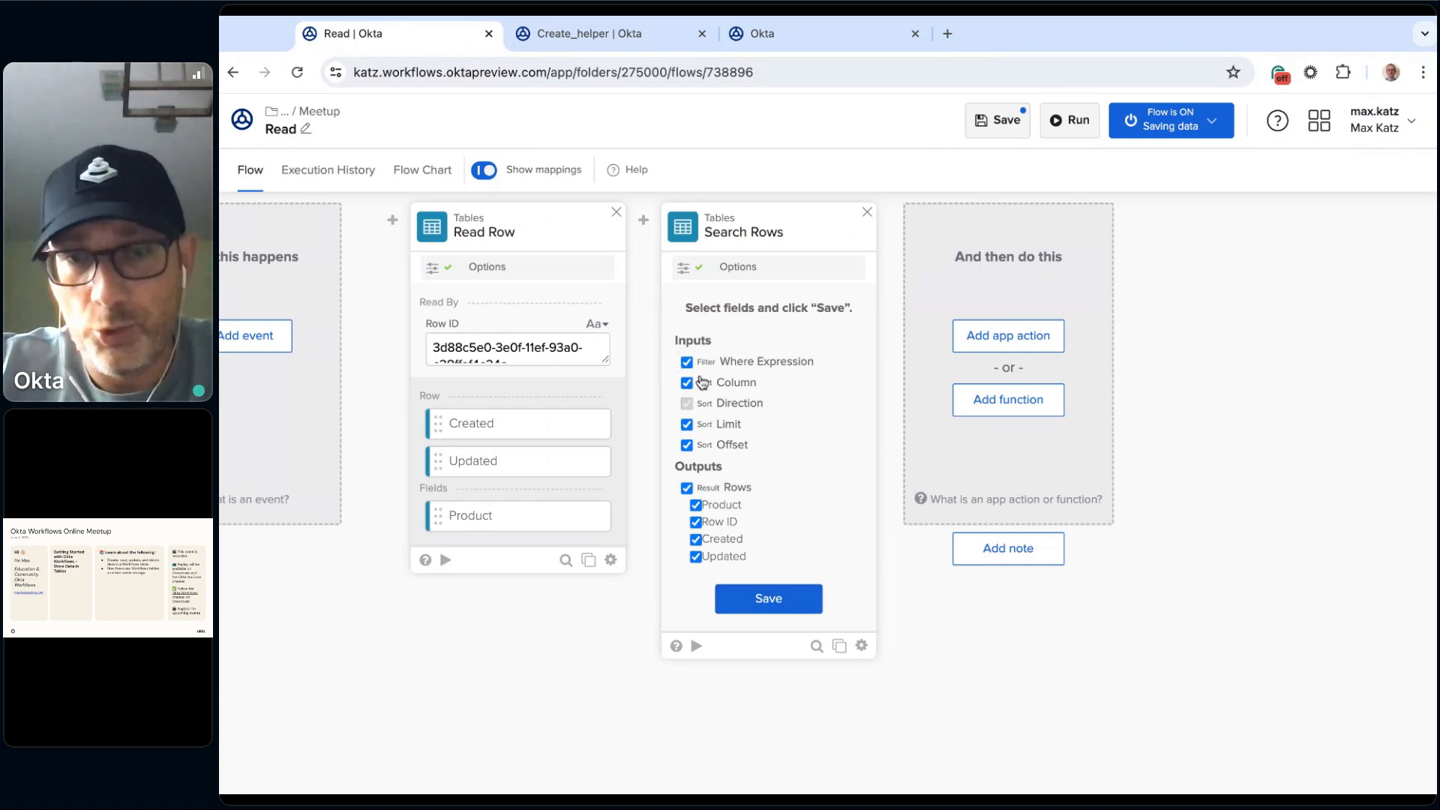
click(787, 608)
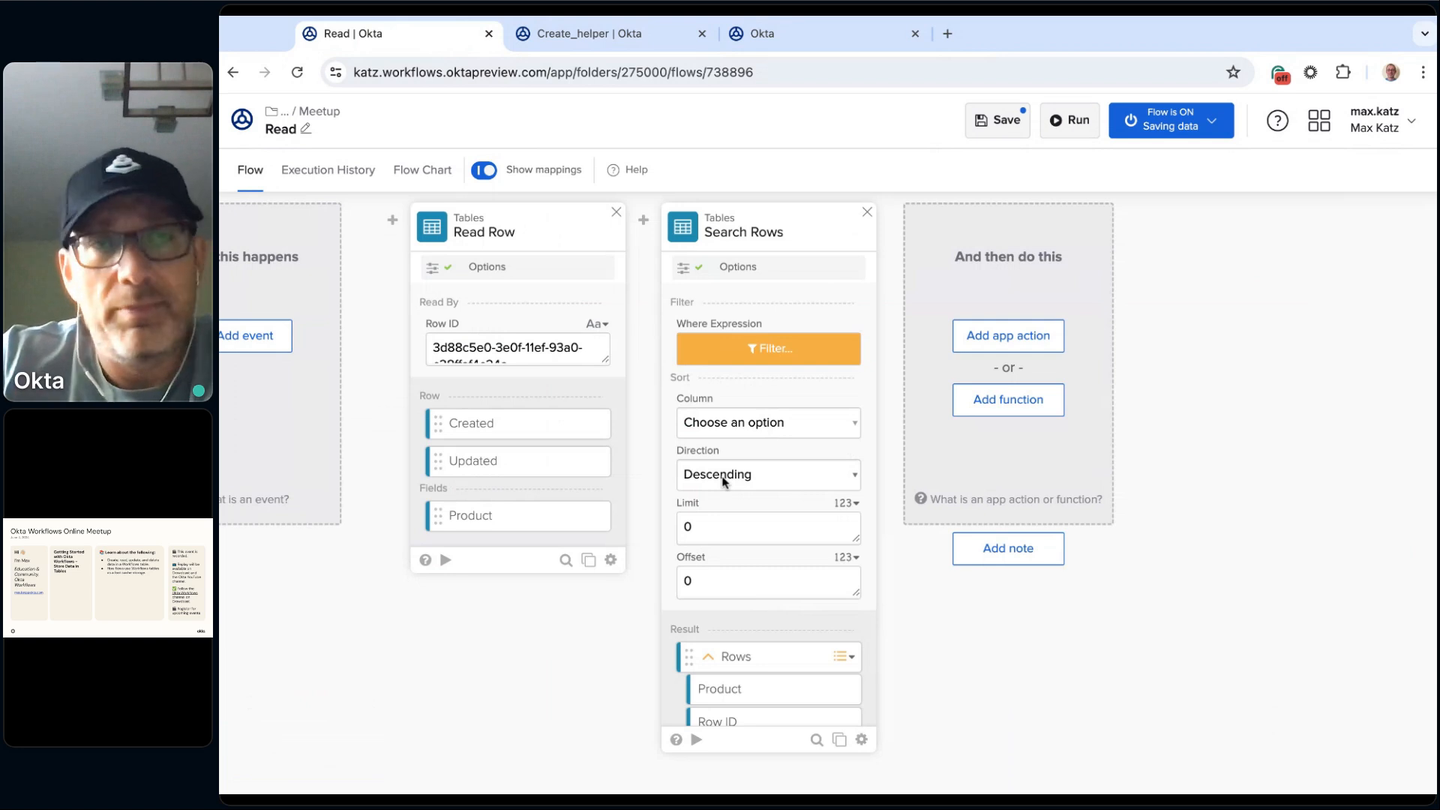
Step: Exclude the Where Expression, Column, Limit and Offset inputs from the Search Rows card and save the field selection
scroll(806, 563, down, 1)
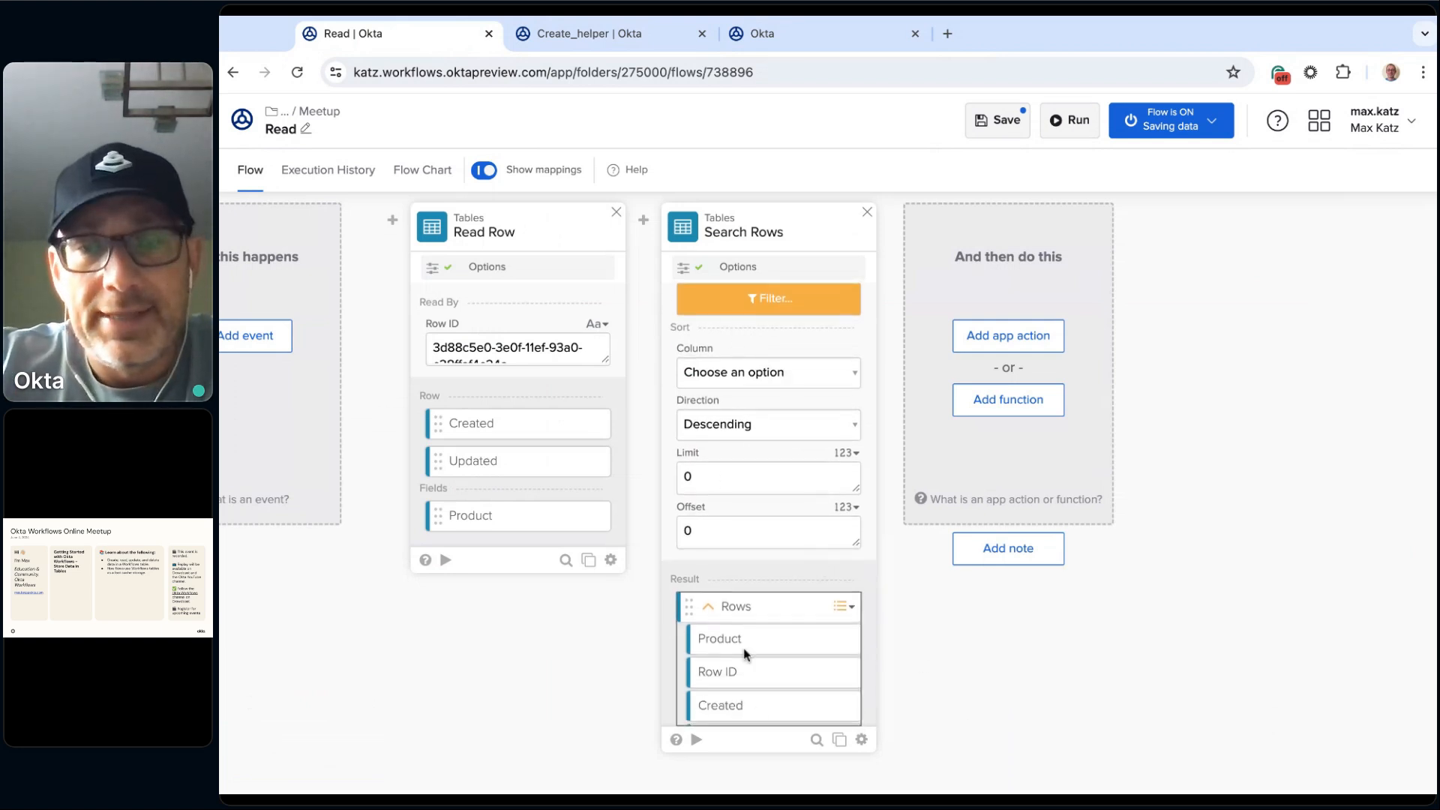
click(864, 741)
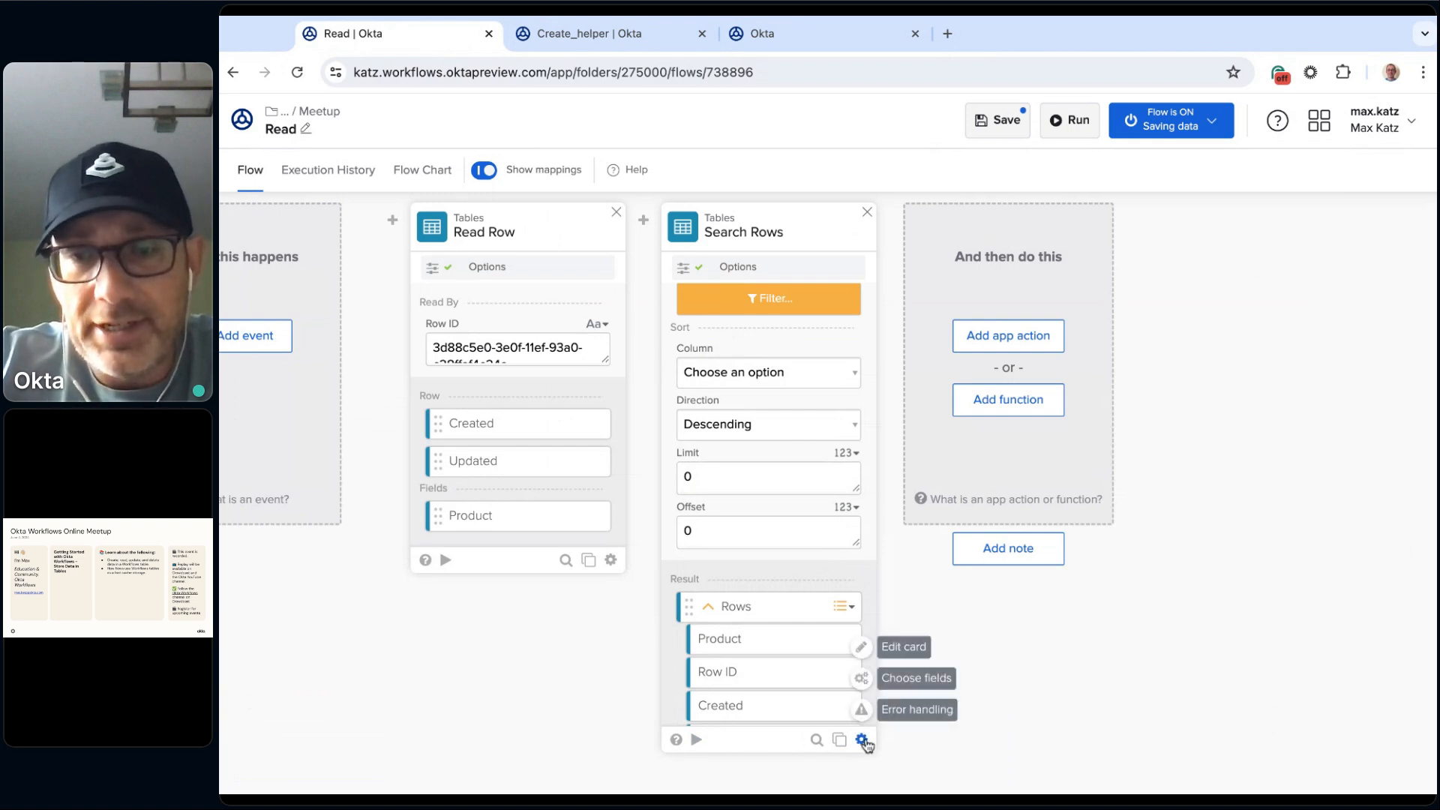
click(917, 679)
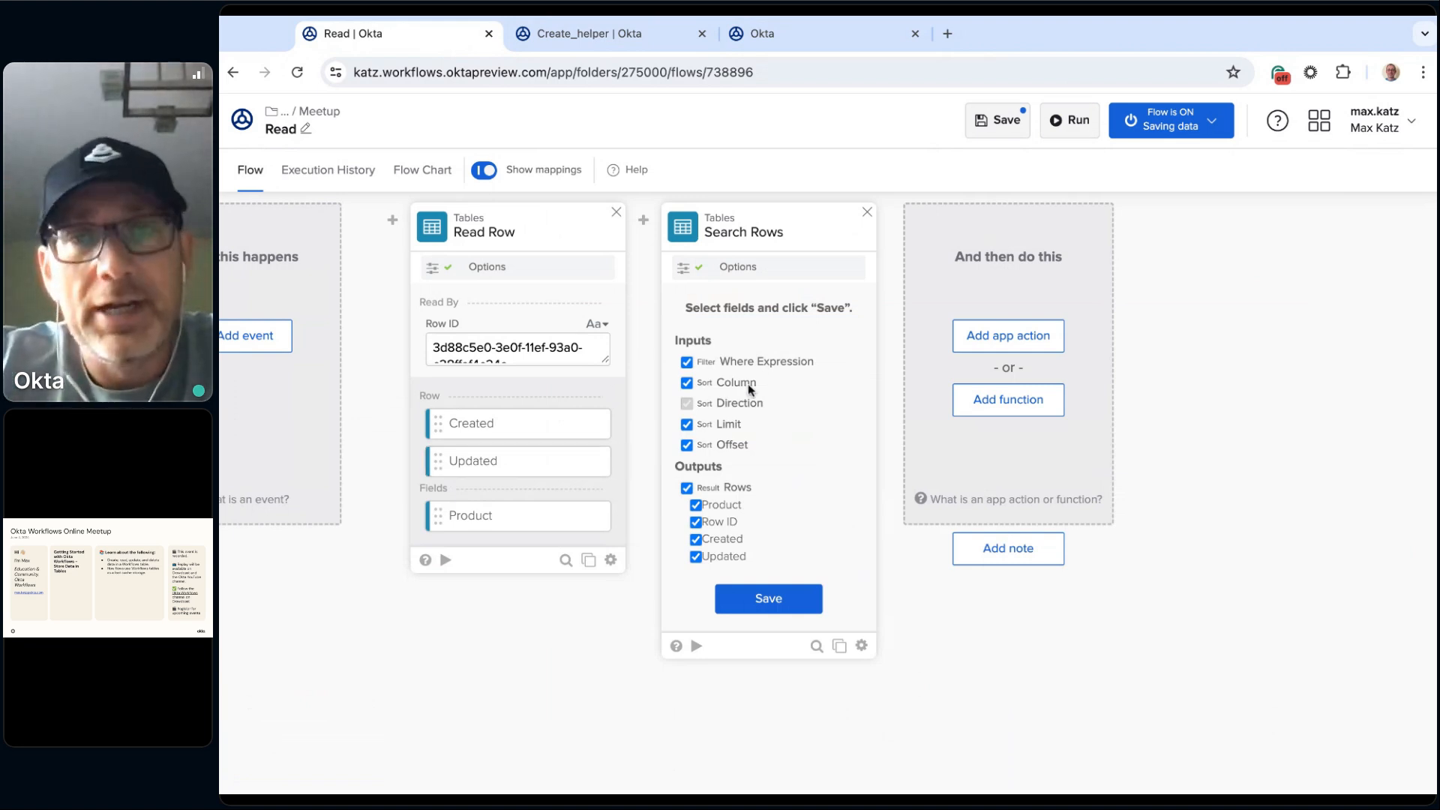
click(687, 383)
click(687, 425)
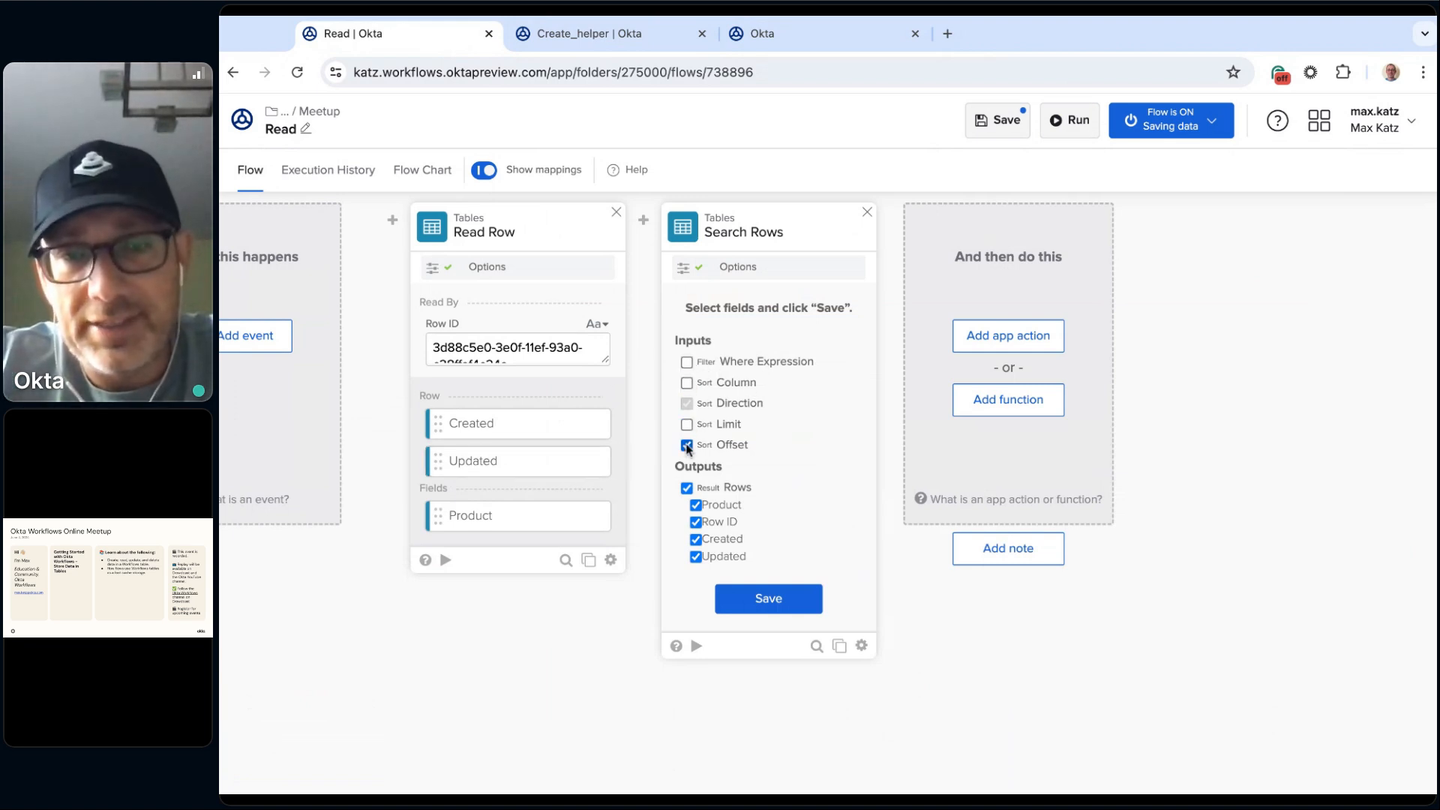
click(775, 610)
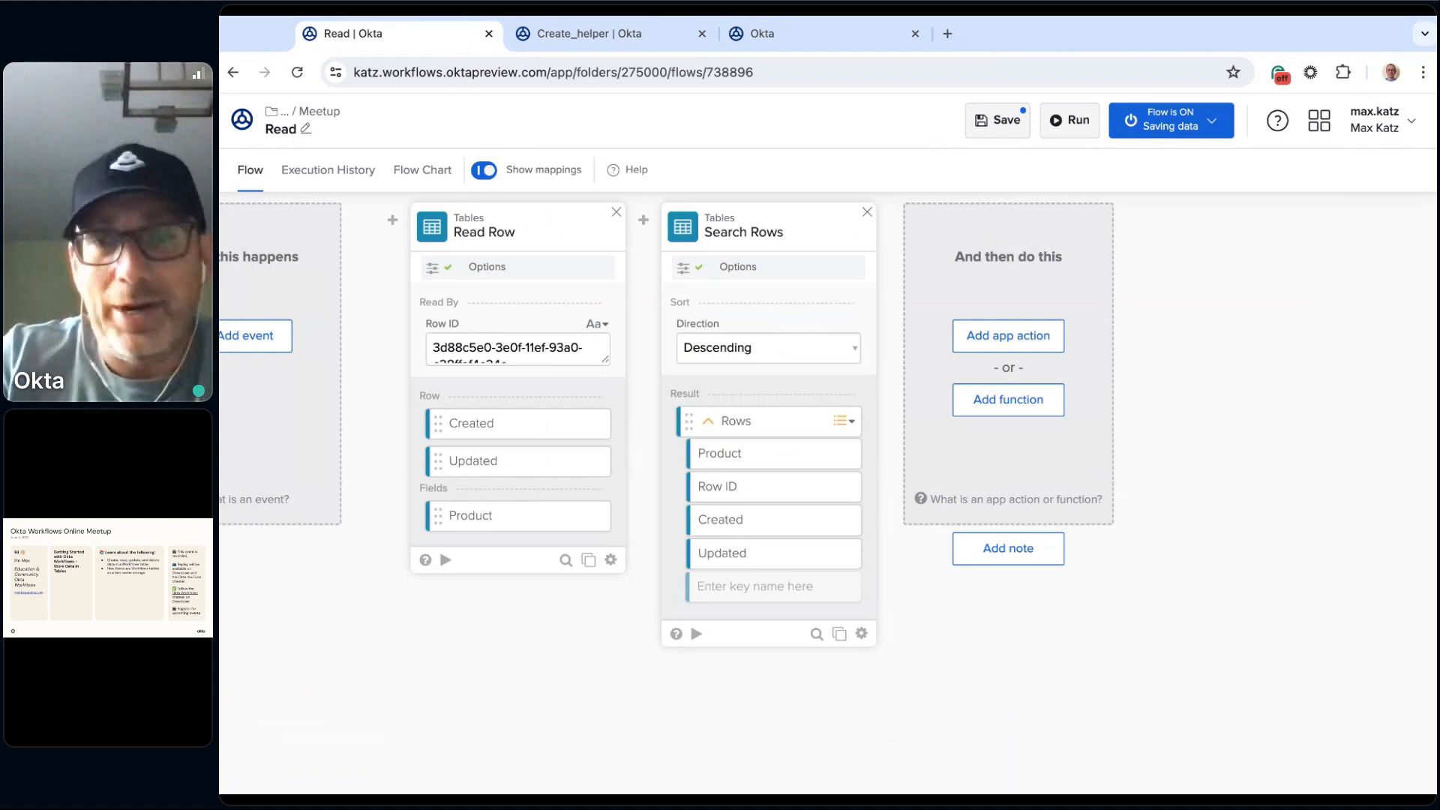
Step: Test the Search Rows card on its own and close the test window
click(693, 634)
click(670, 701)
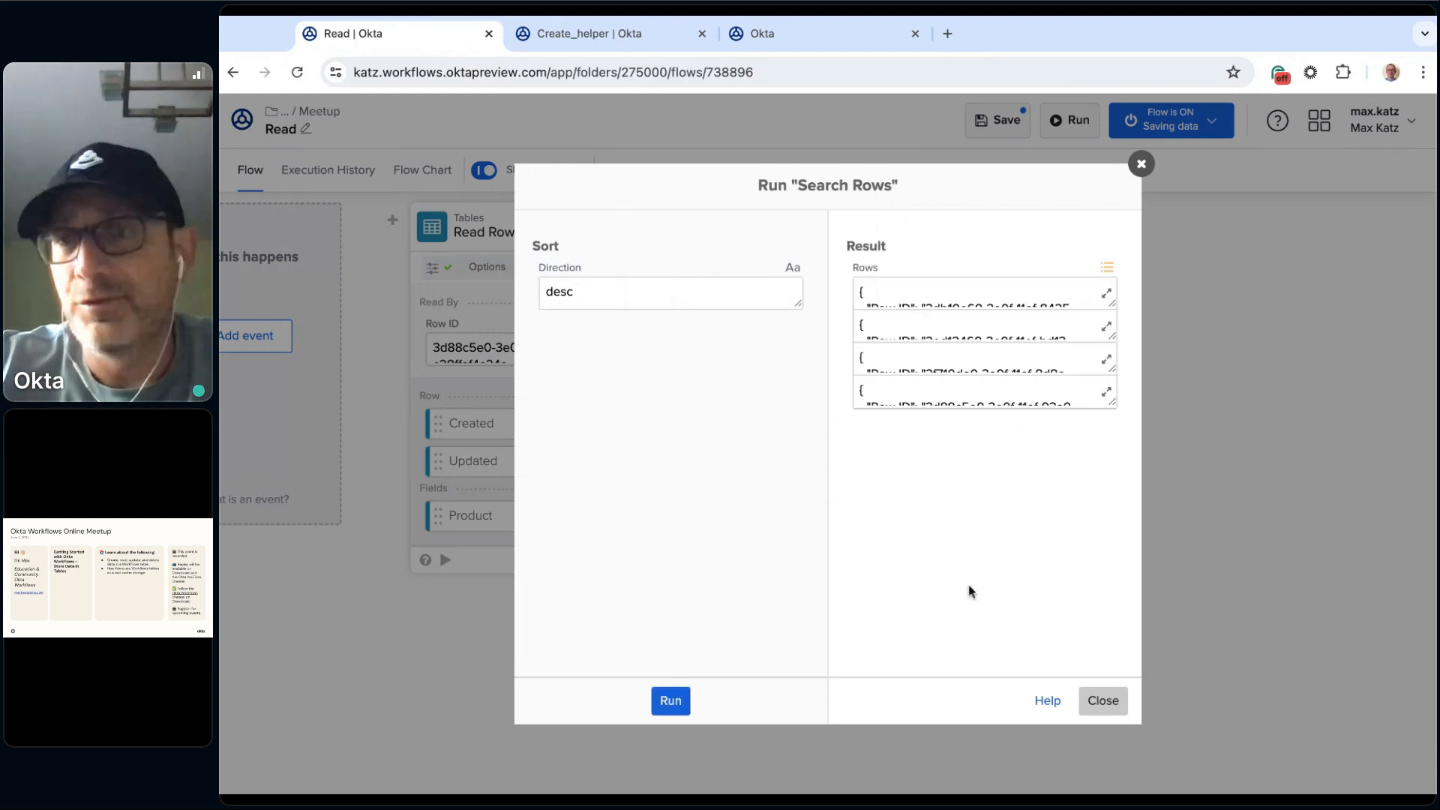
click(1103, 701)
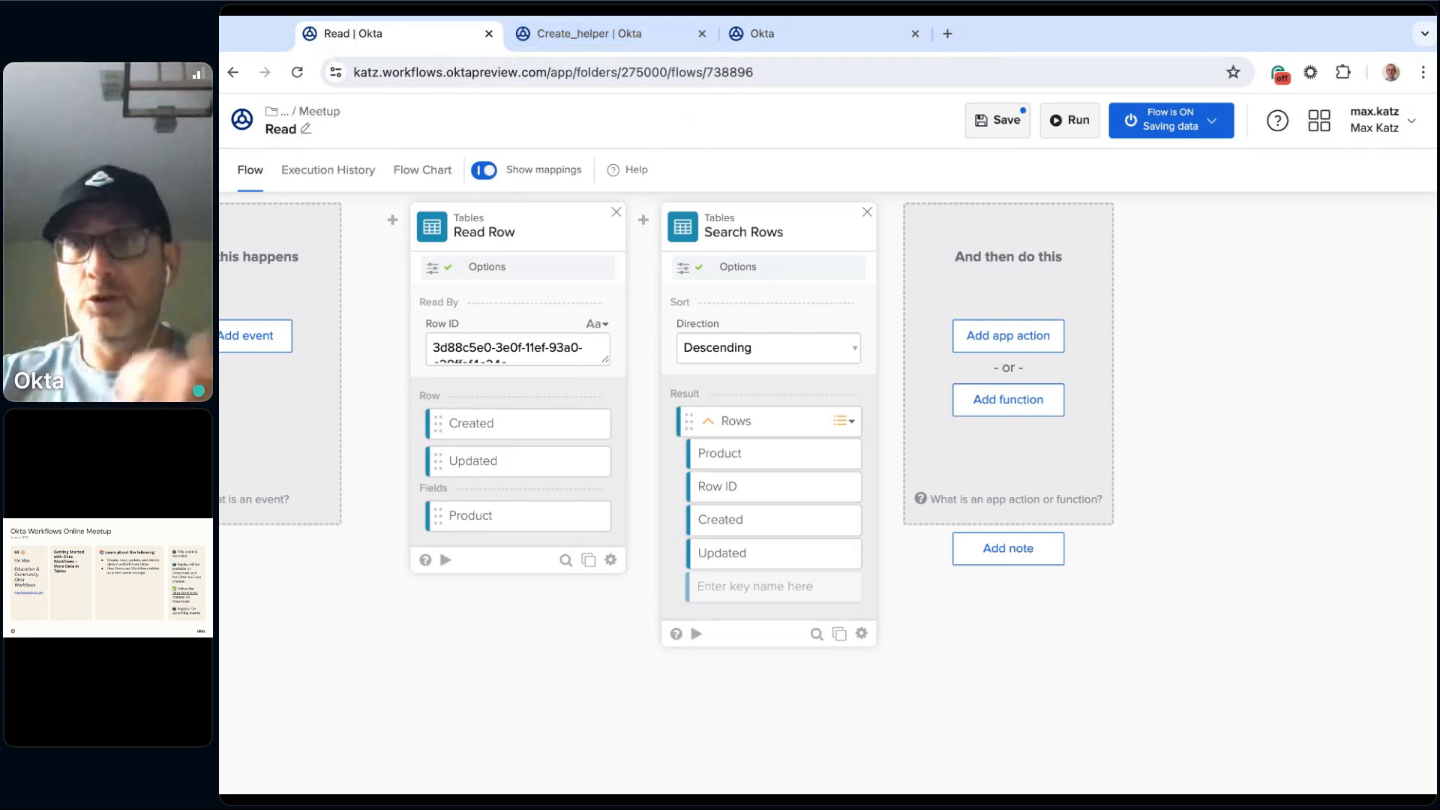
Step: Create a new flow named Read_helper in the Meetup folder, with saving of all data that passes through it enabled
click(622, 33)
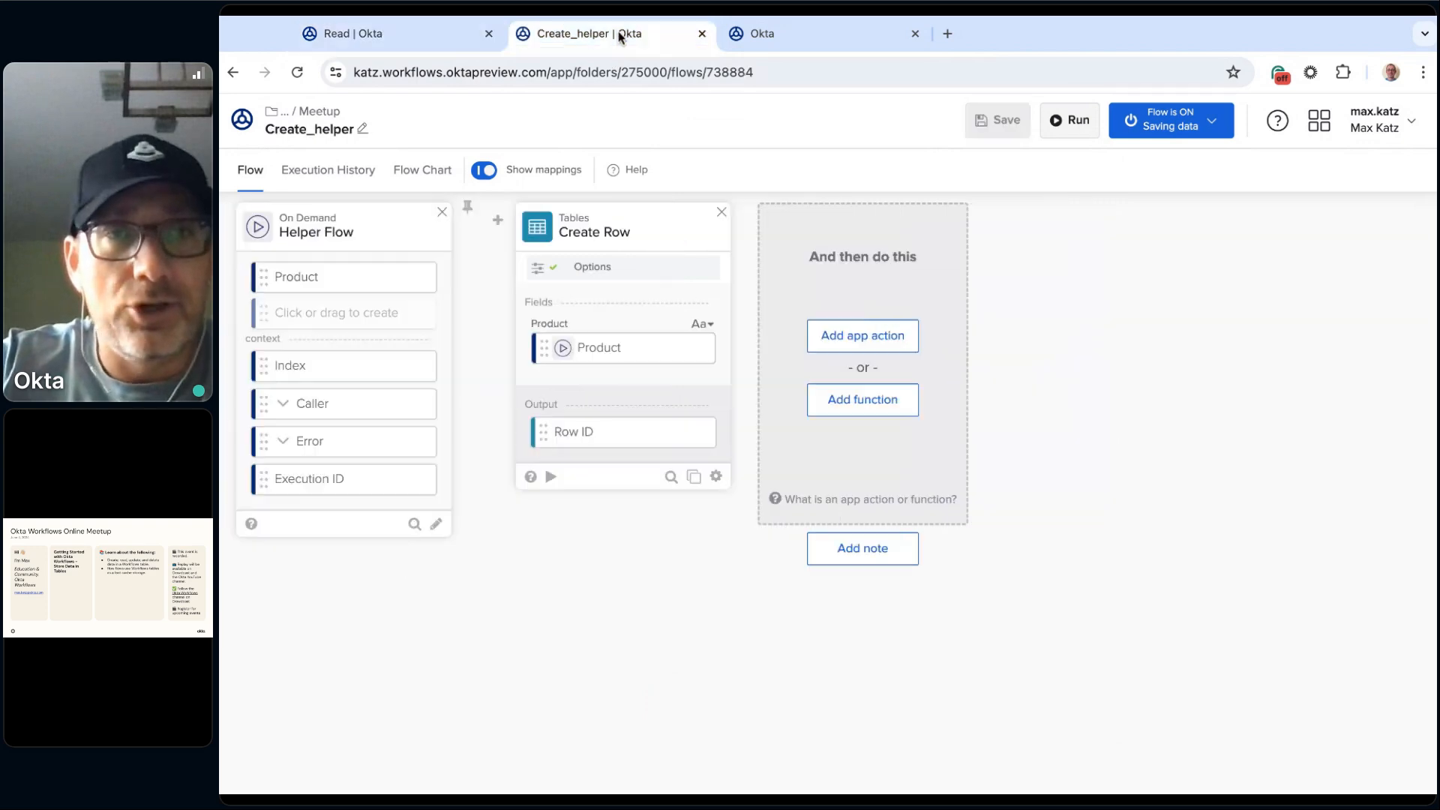
click(308, 117)
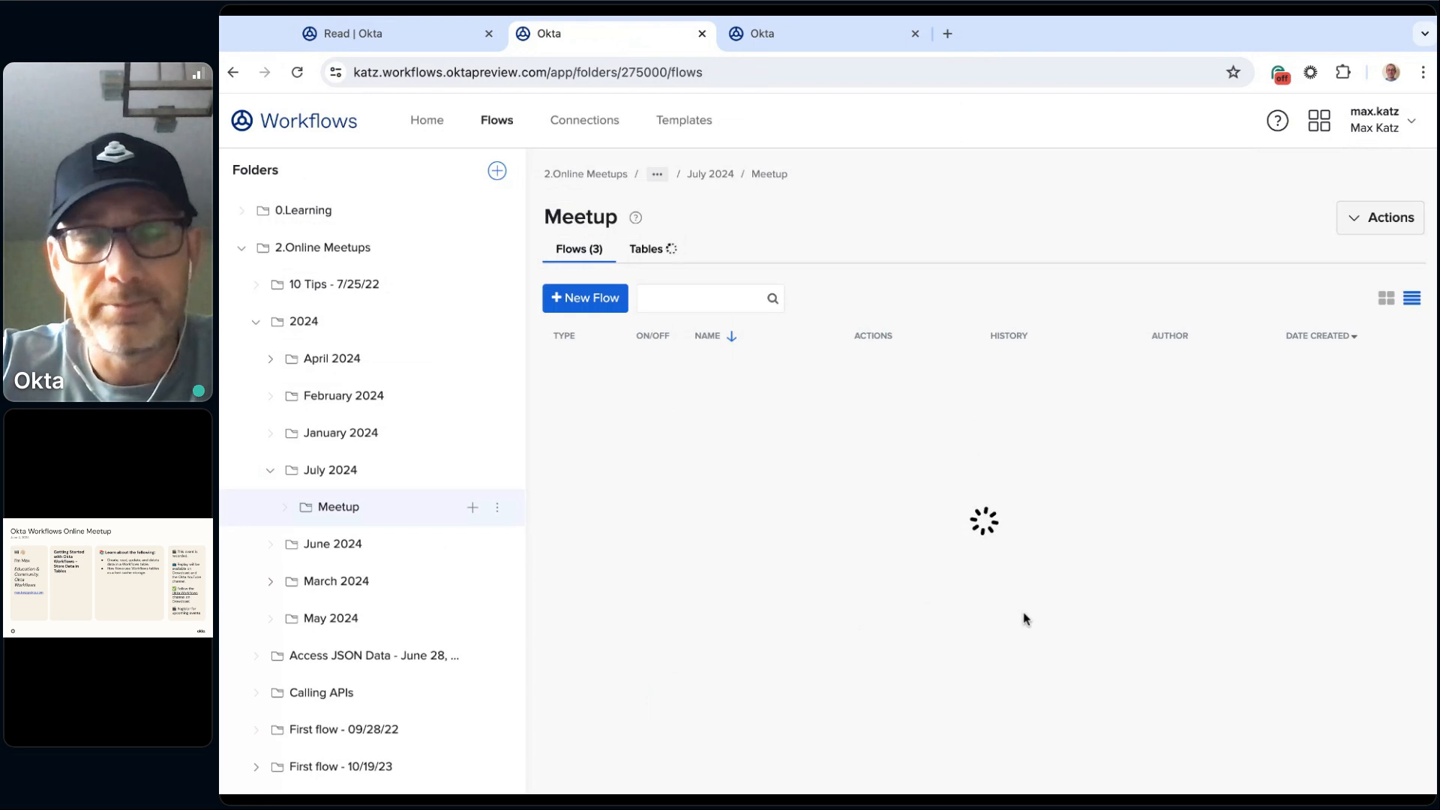
click(589, 299)
click(307, 133)
text(Read)
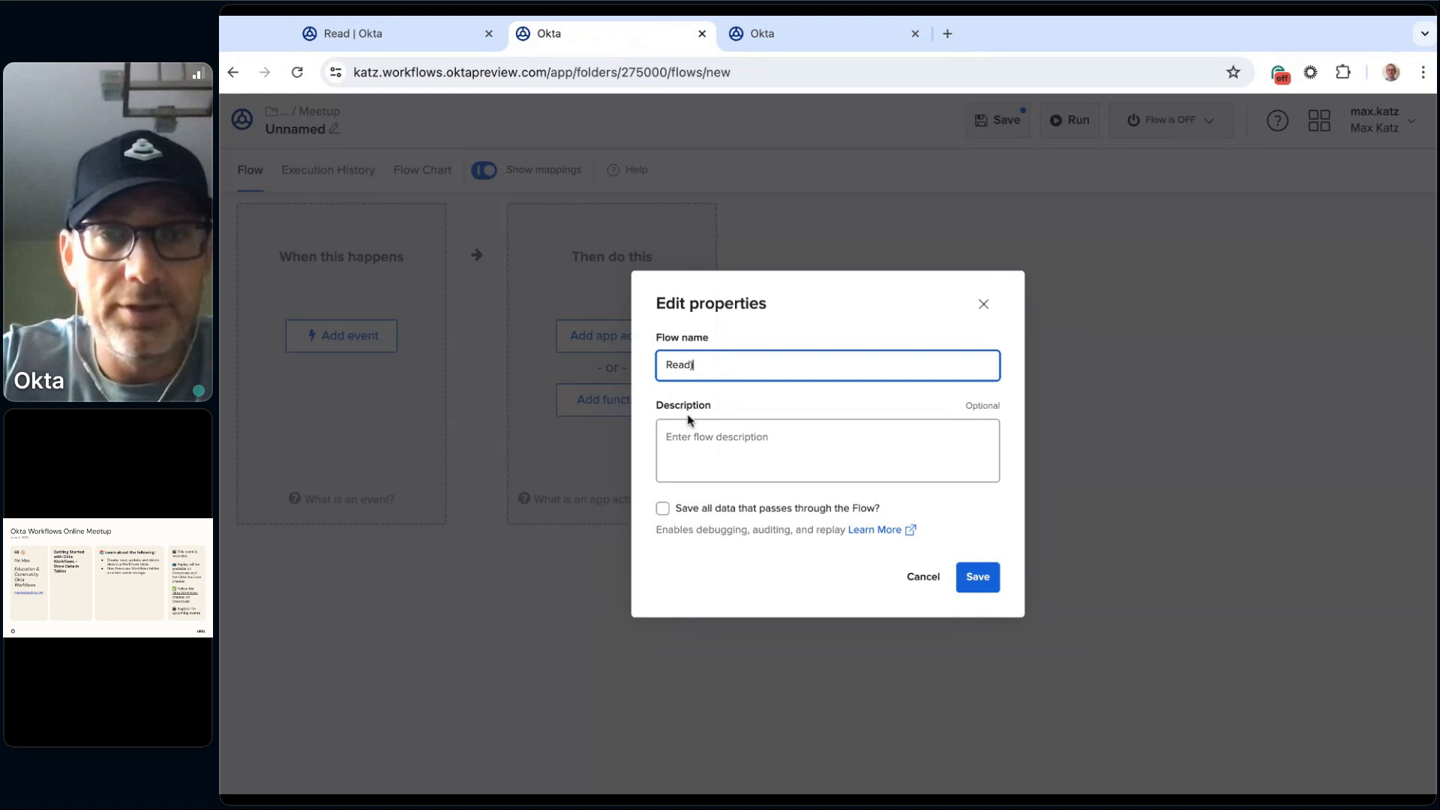
text(_helper)
click(802, 508)
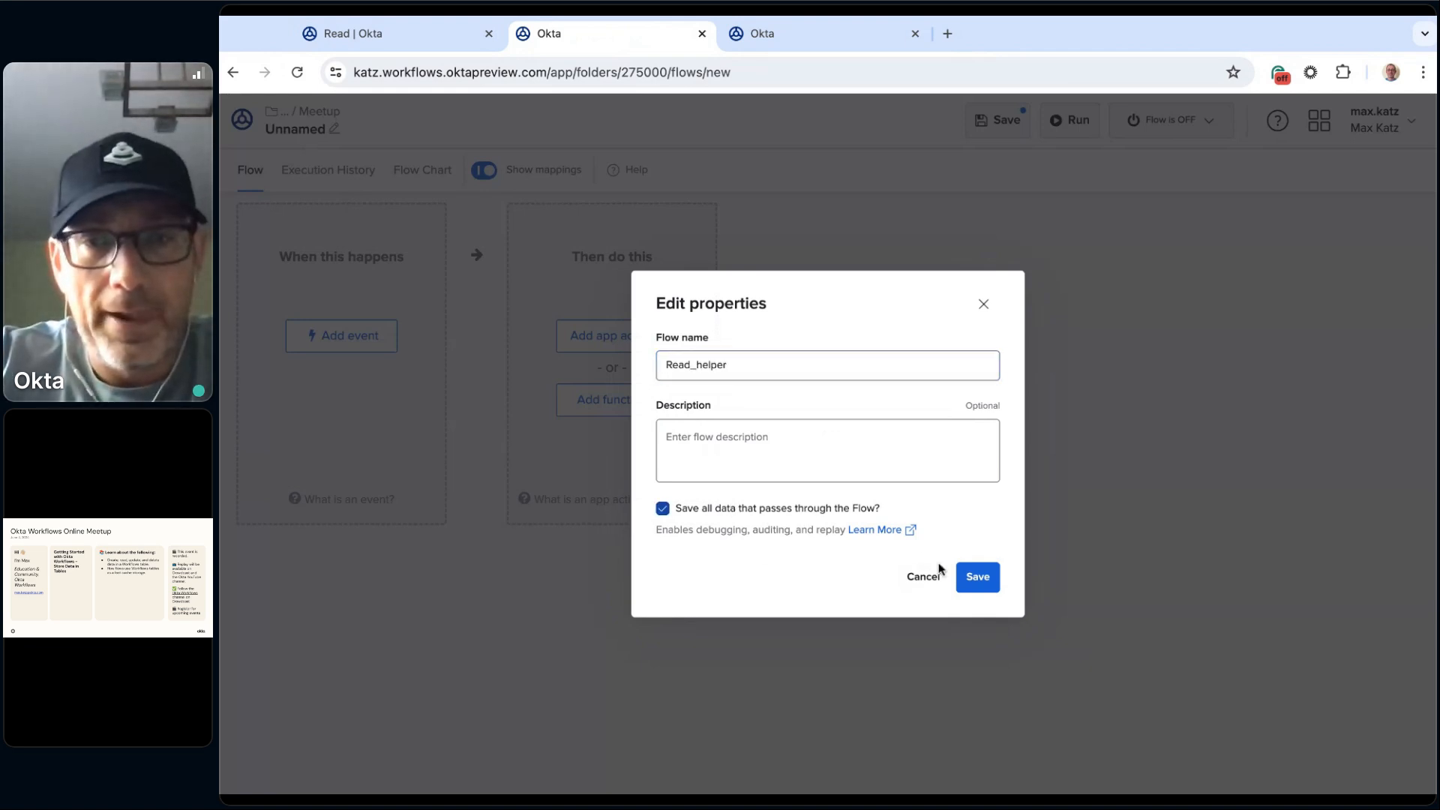
click(978, 578)
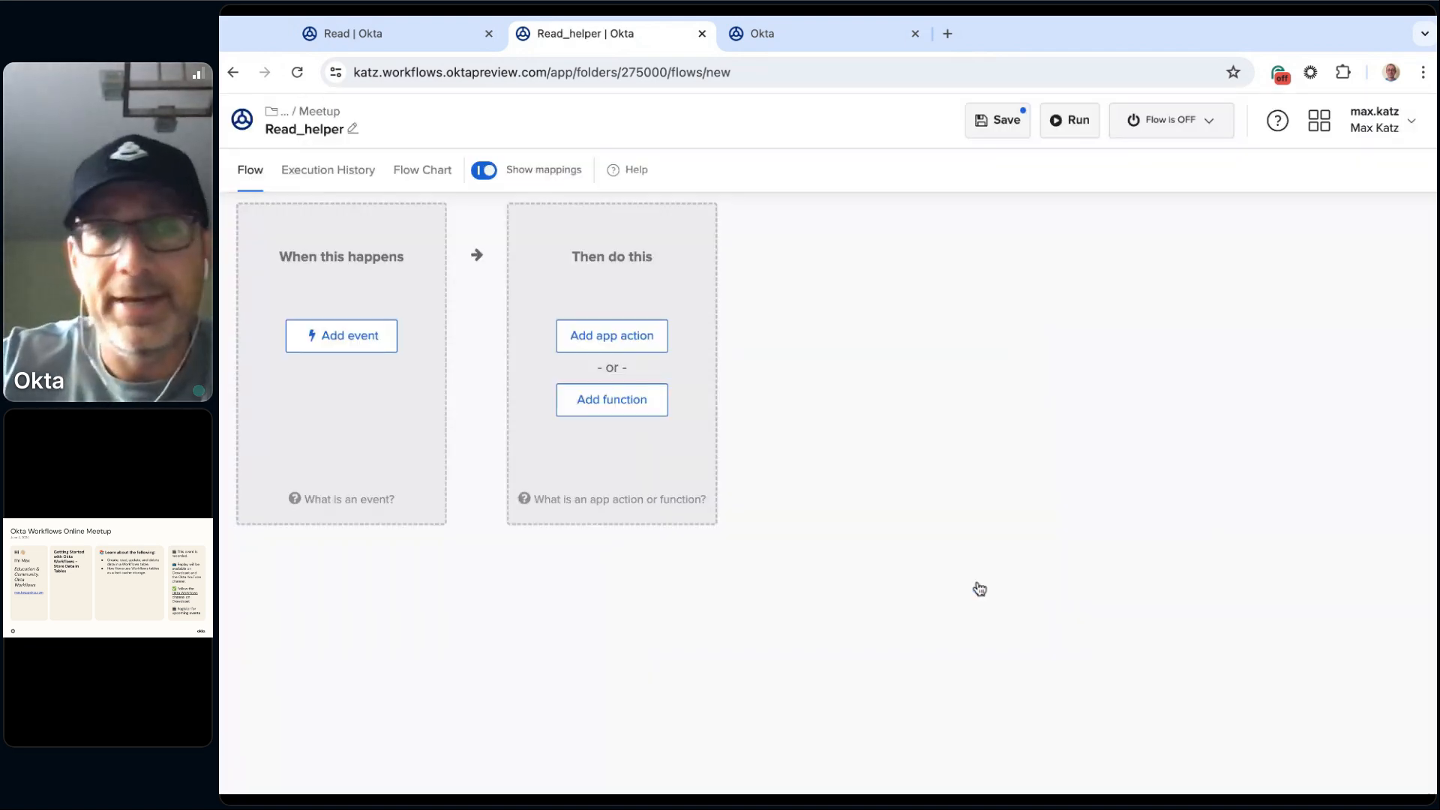
Step: Make Read_helper start from a Helper Flow event with an input field named Product
click(352, 338)
click(591, 517)
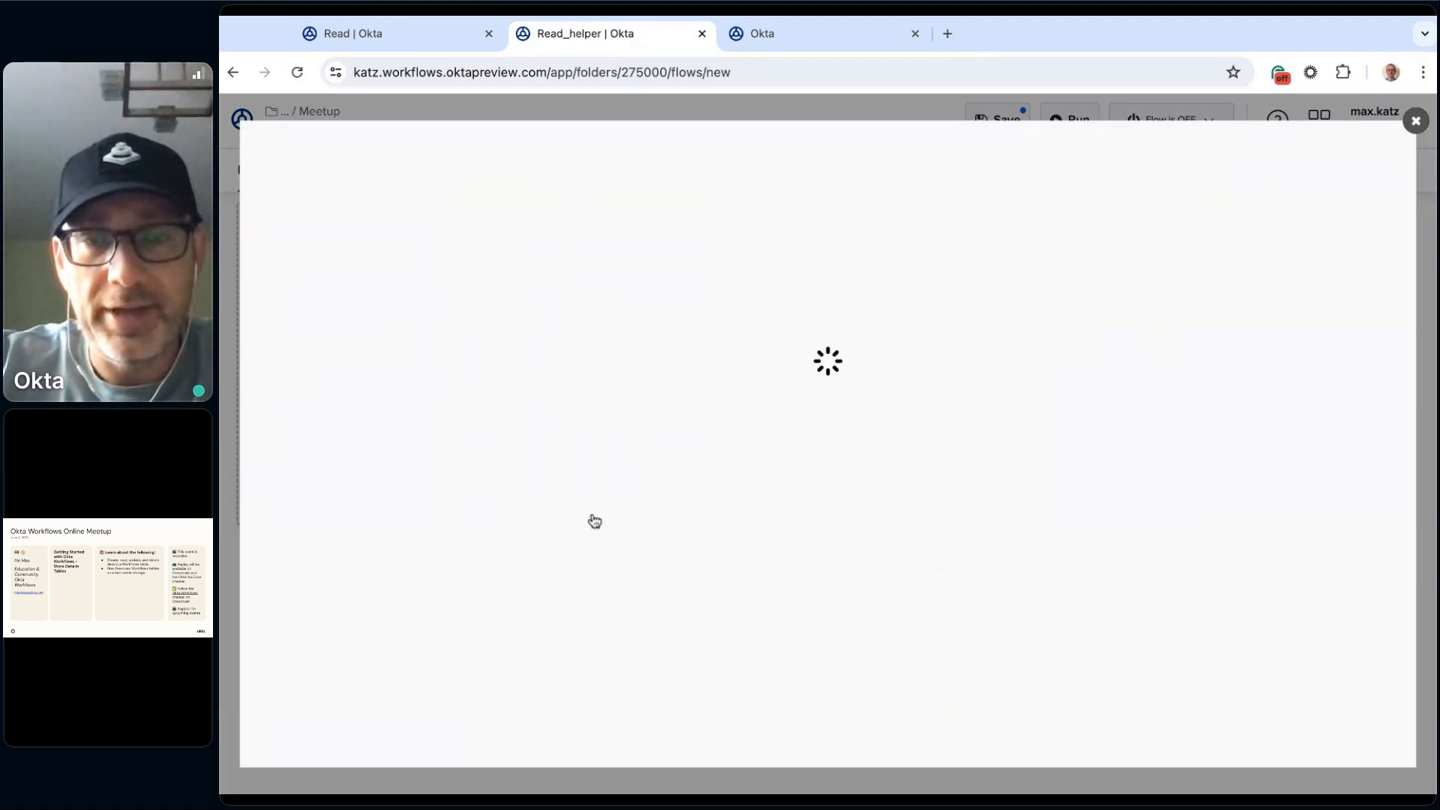
click(367, 286)
text(Product)
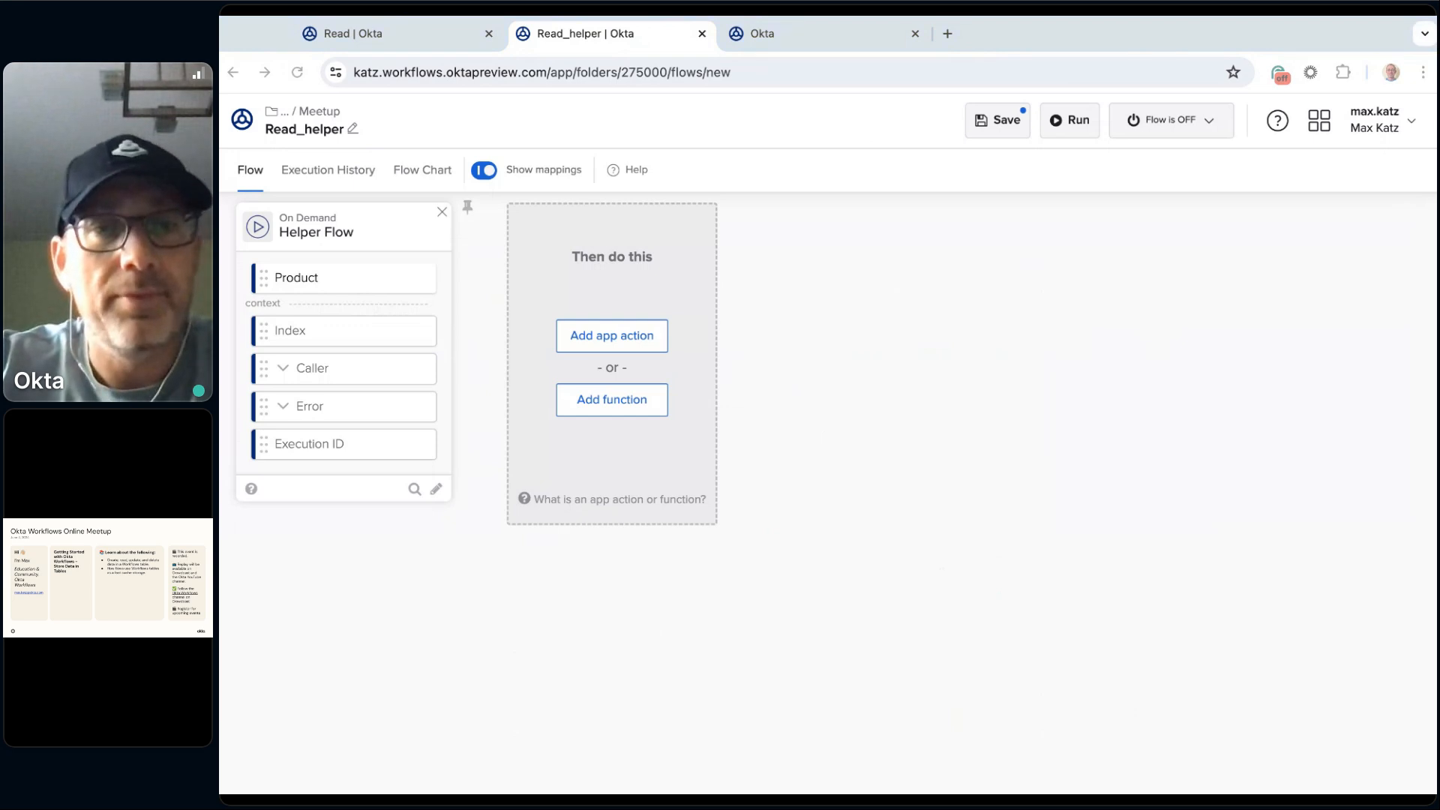
click(759, 520)
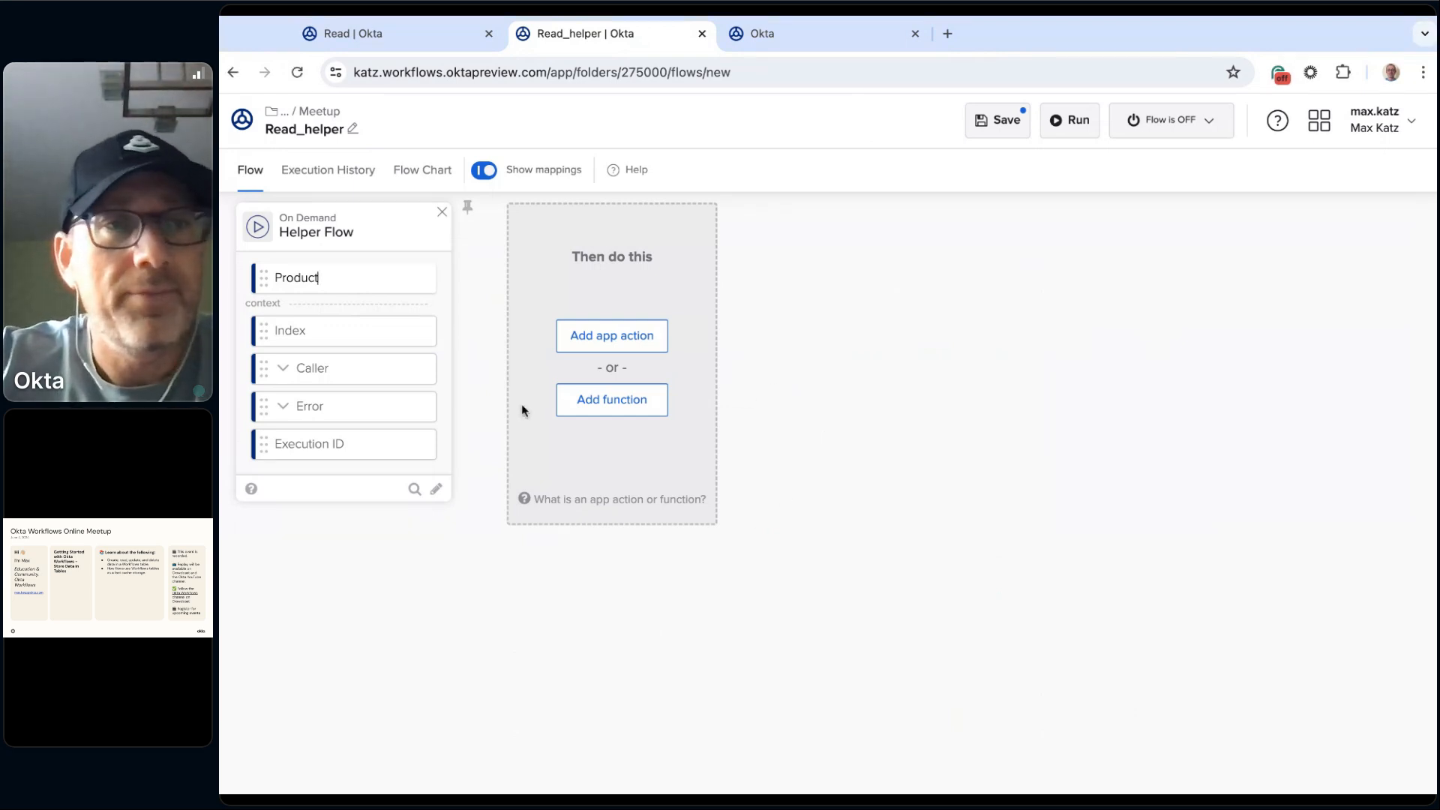
key(Return)
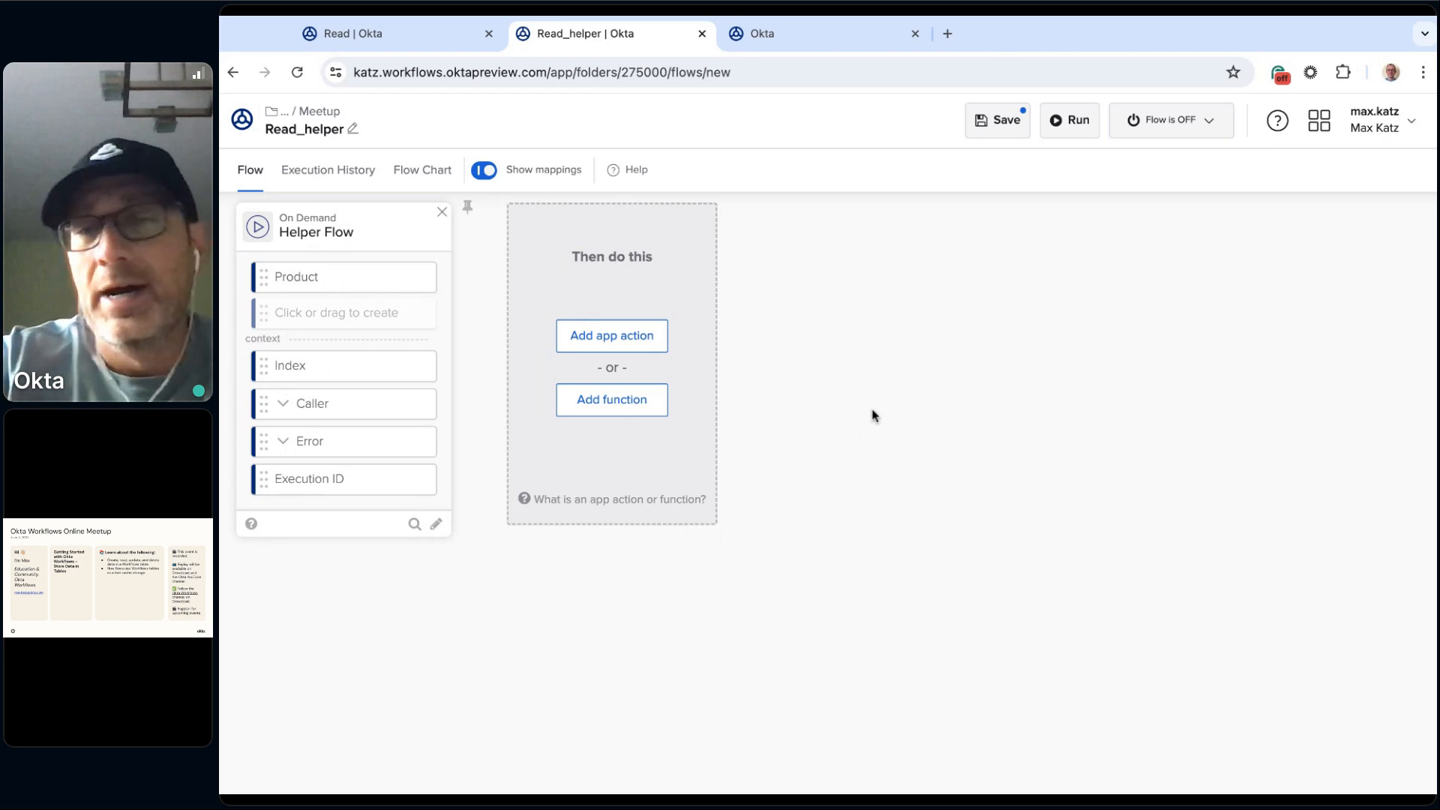
Step: Add an Assign card that takes the Helper Flow's Product field as its input, and save the flow
click(609, 404)
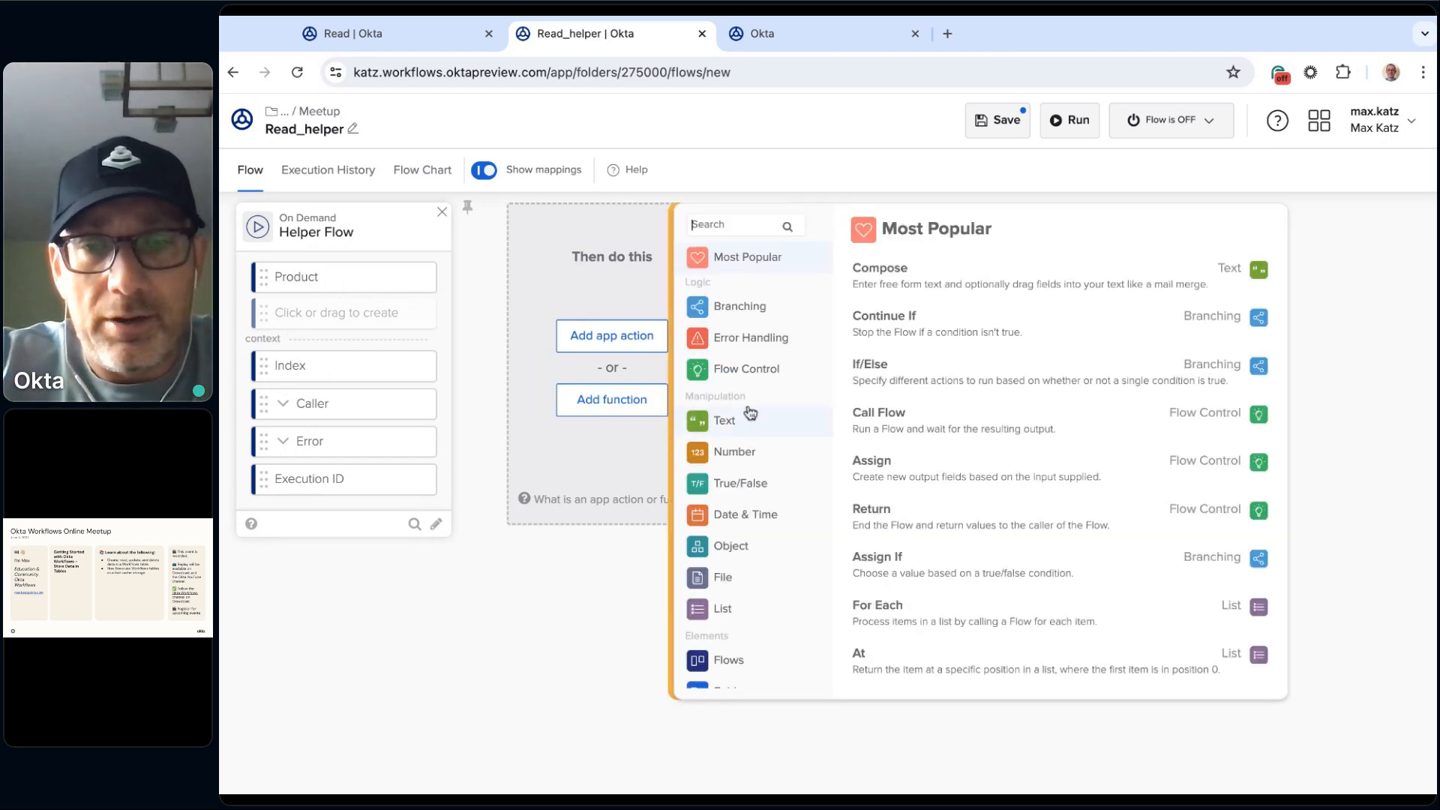
text(ass)
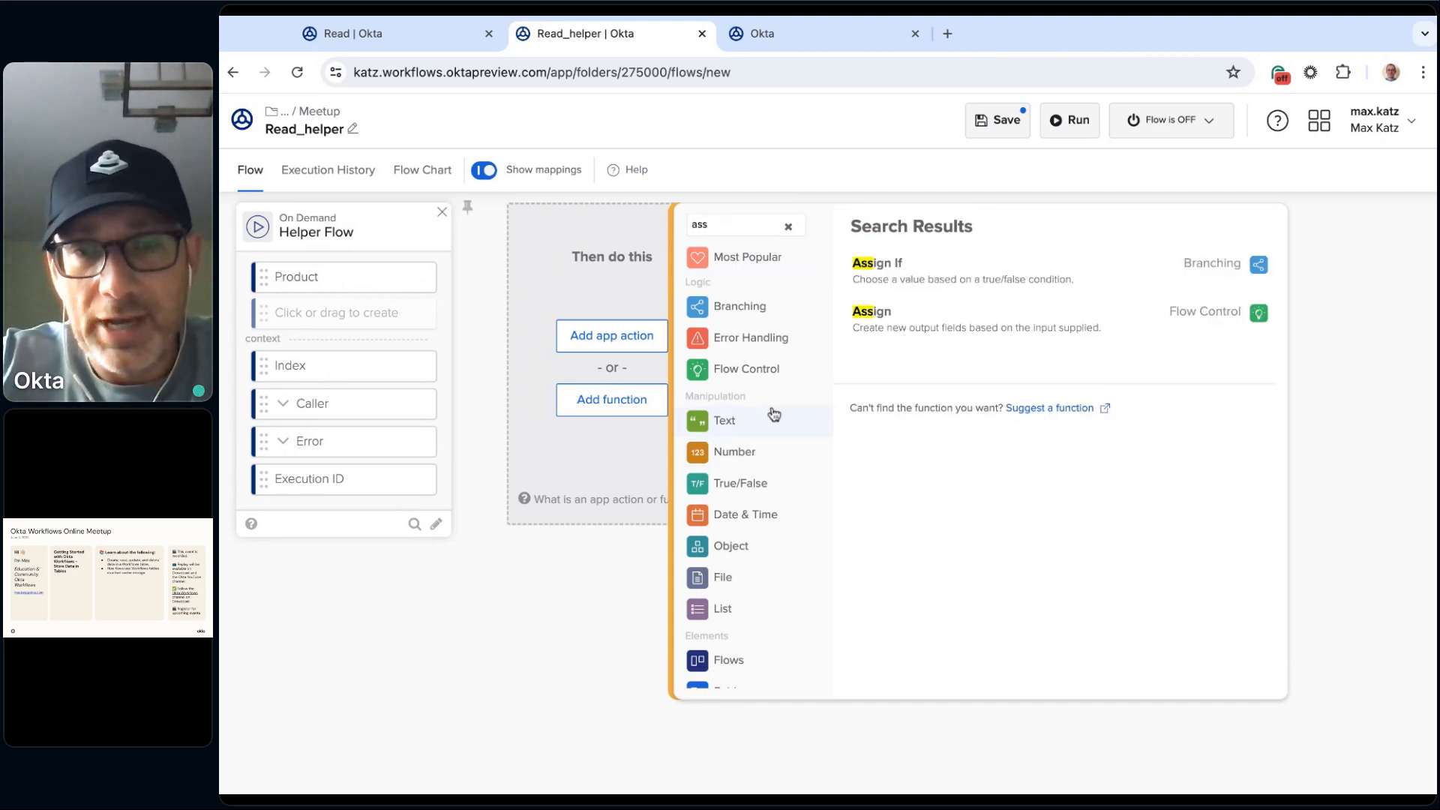
scroll(755, 371, down, 2)
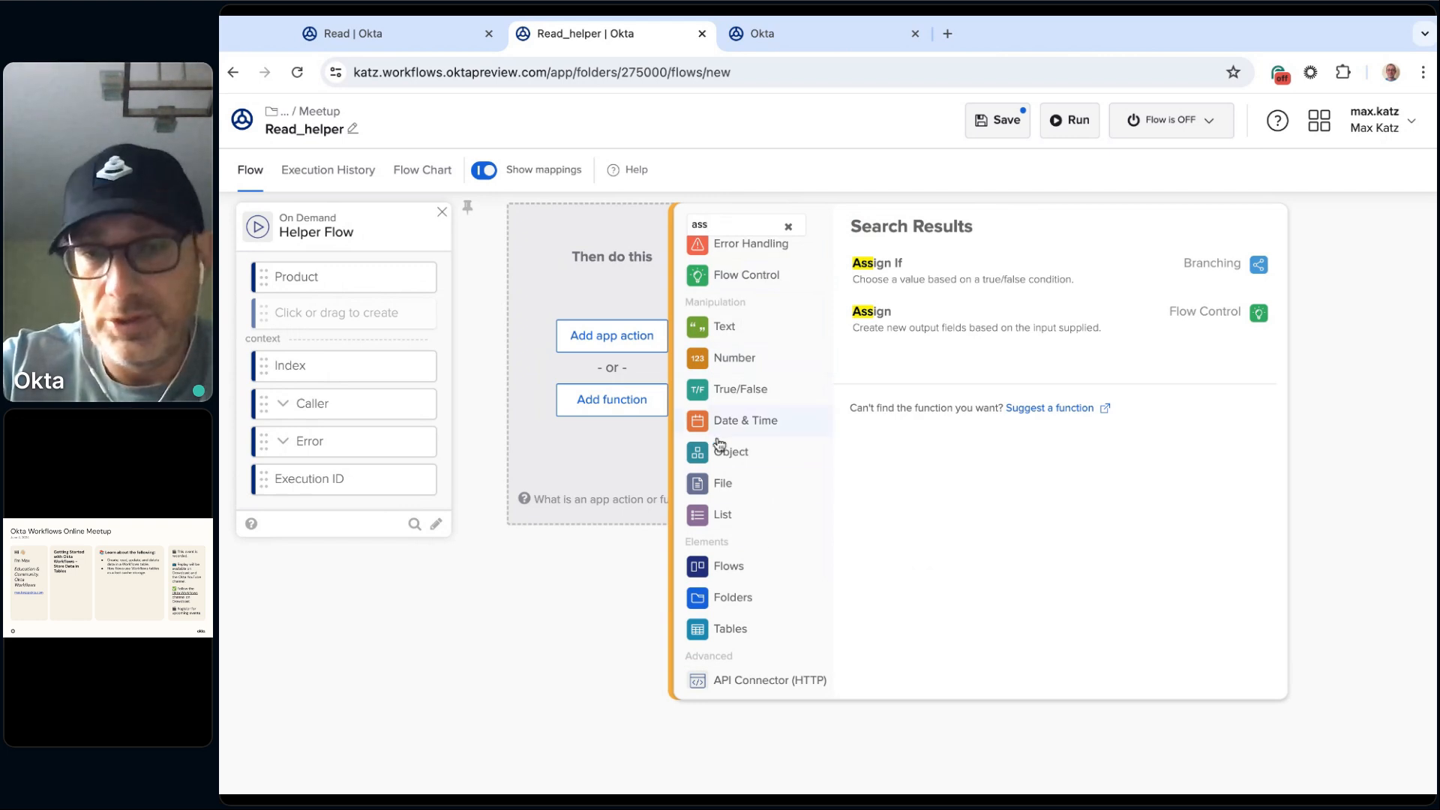
scroll(776, 485, up, 1)
scroll(776, 485, up, 2)
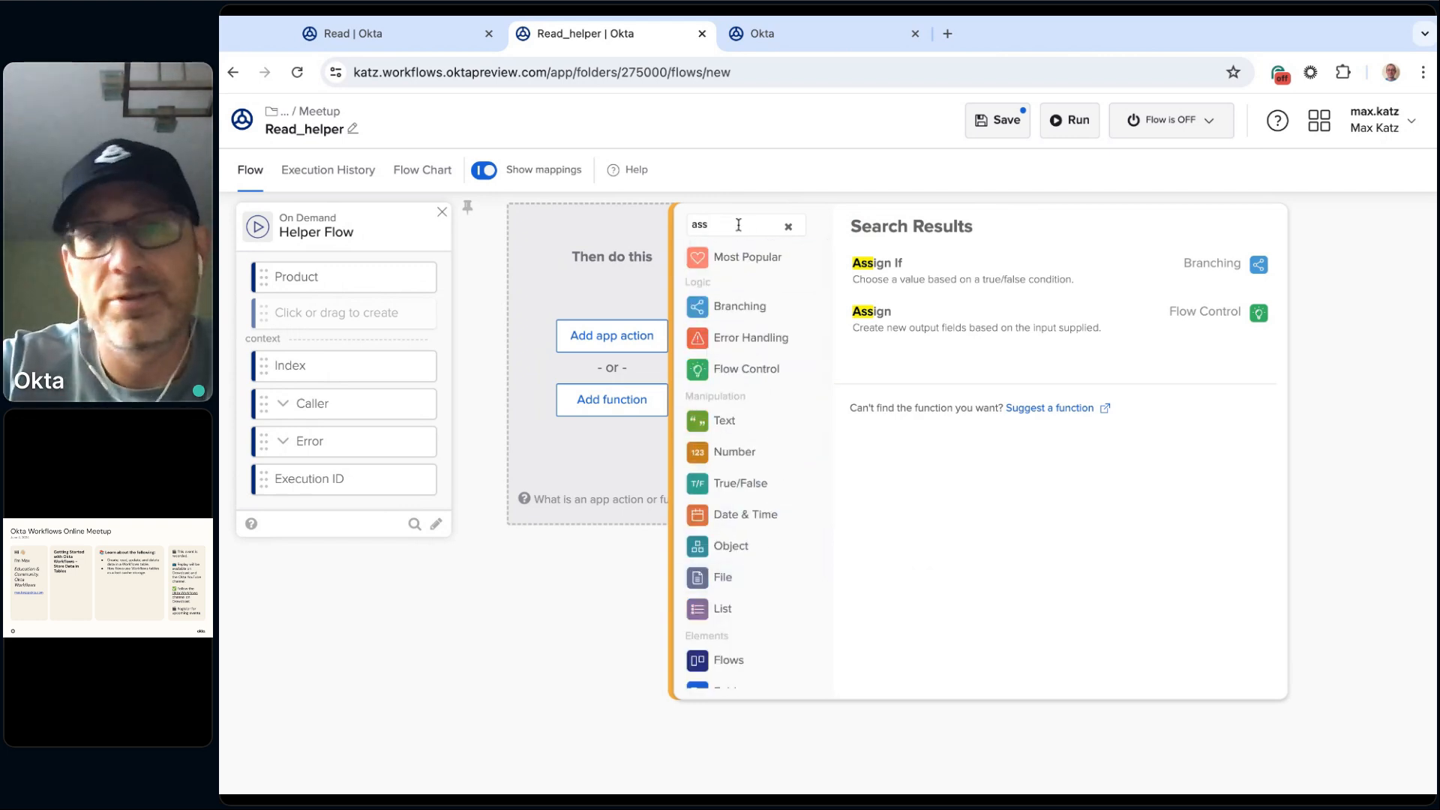
text(i)
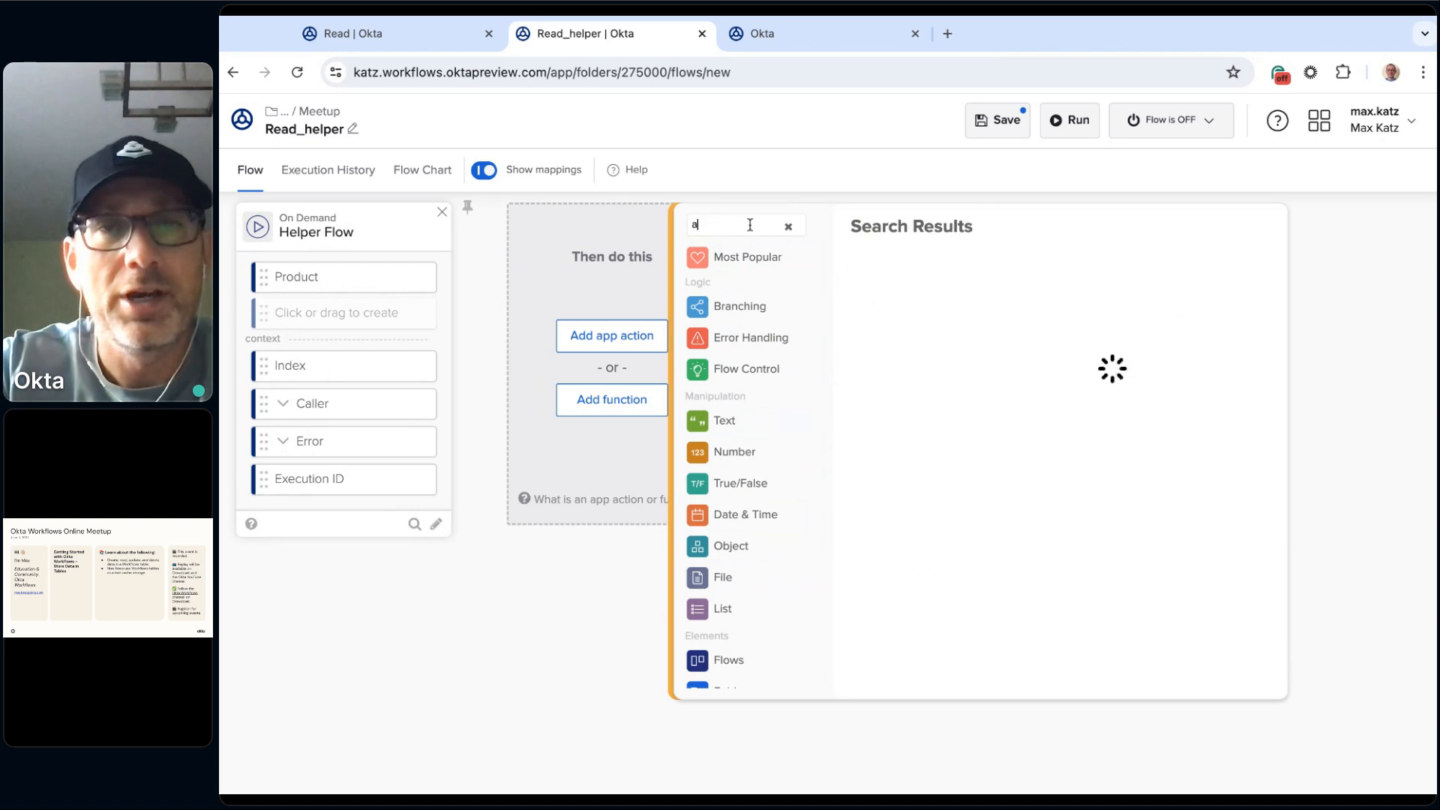
text(ssi)
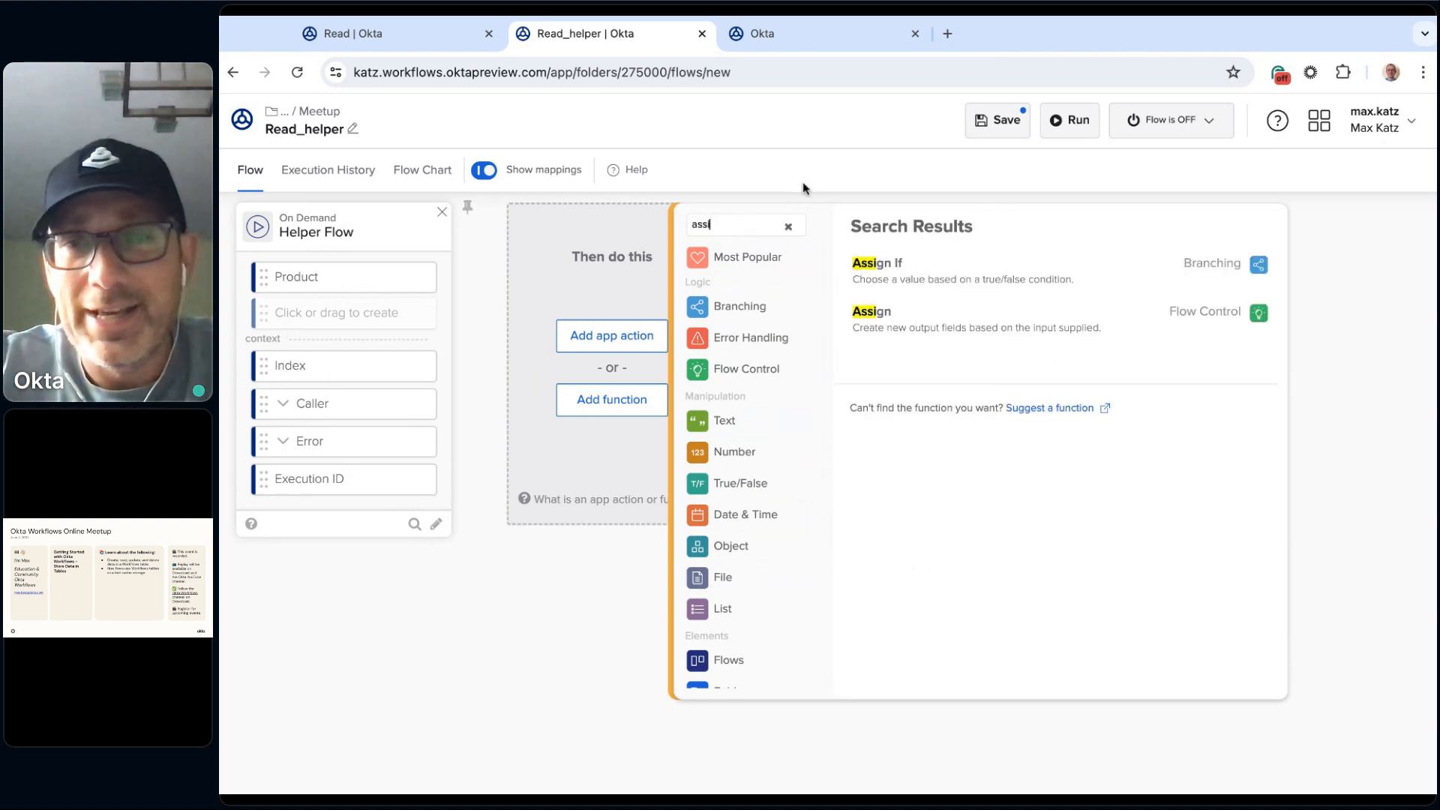
click(891, 318)
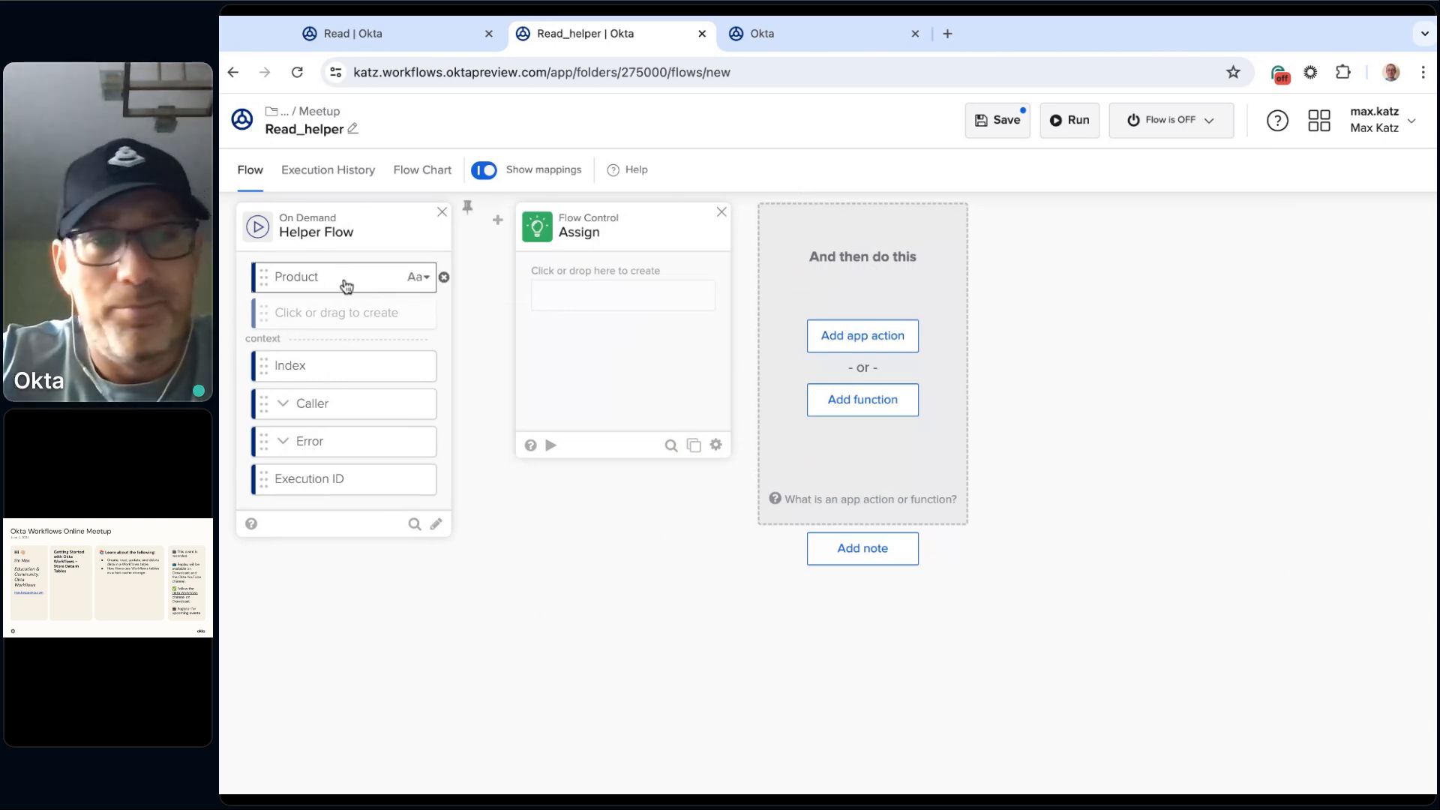
drag(345, 285, 622, 294)
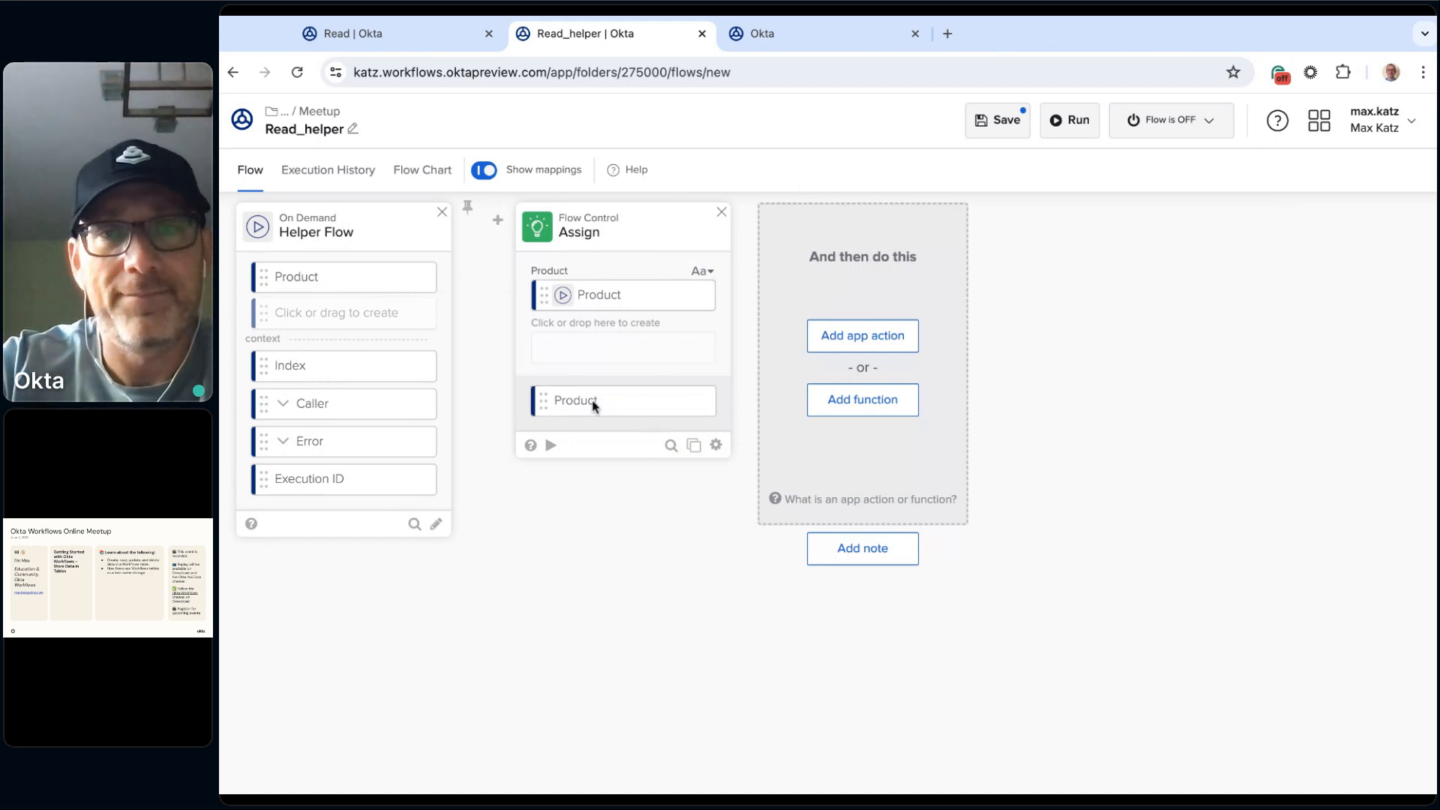
click(1002, 126)
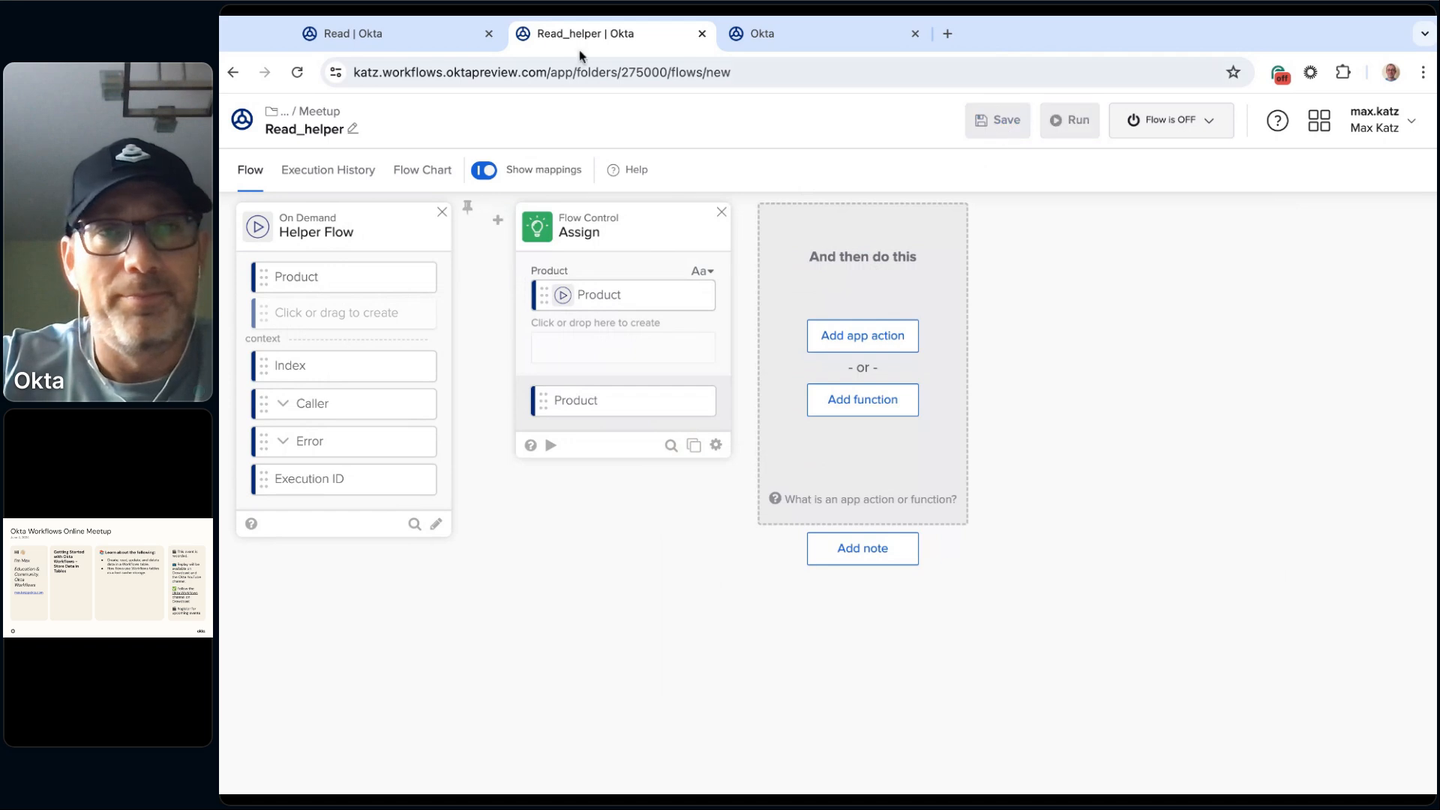
Step: Add a List For Each card to the Read flow and map the Search Rows card's Rows output to its list input
click(402, 36)
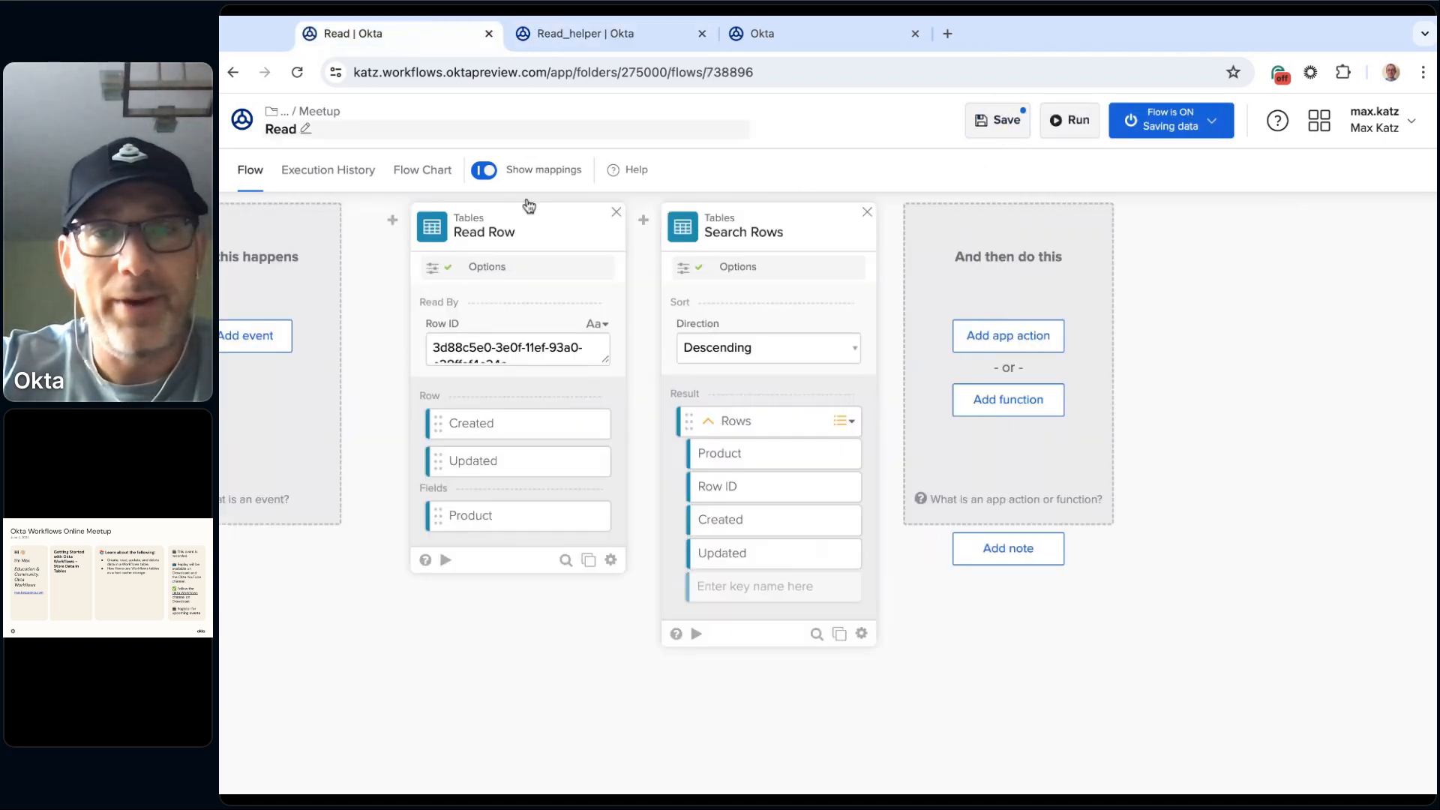
click(1028, 407)
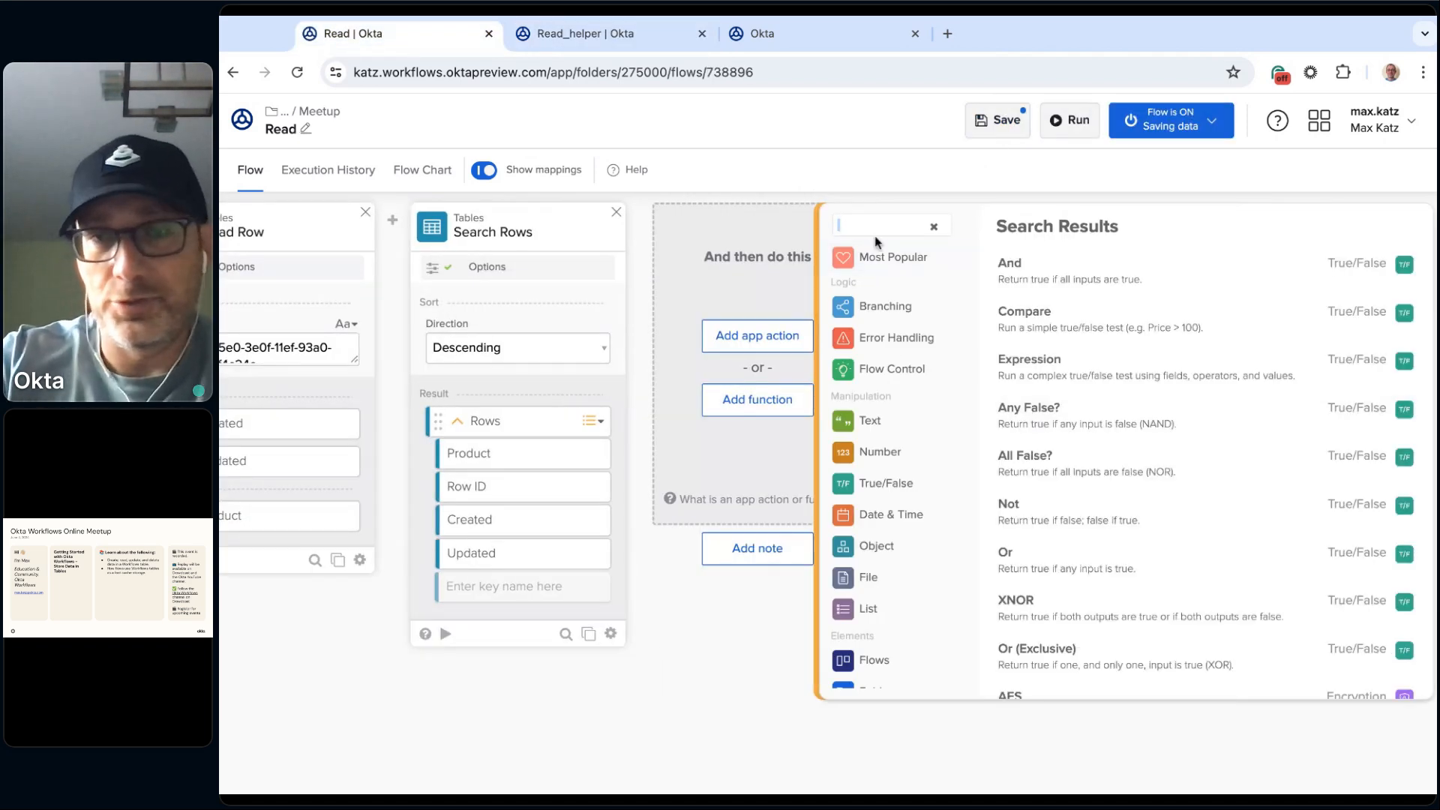
text(for eac)
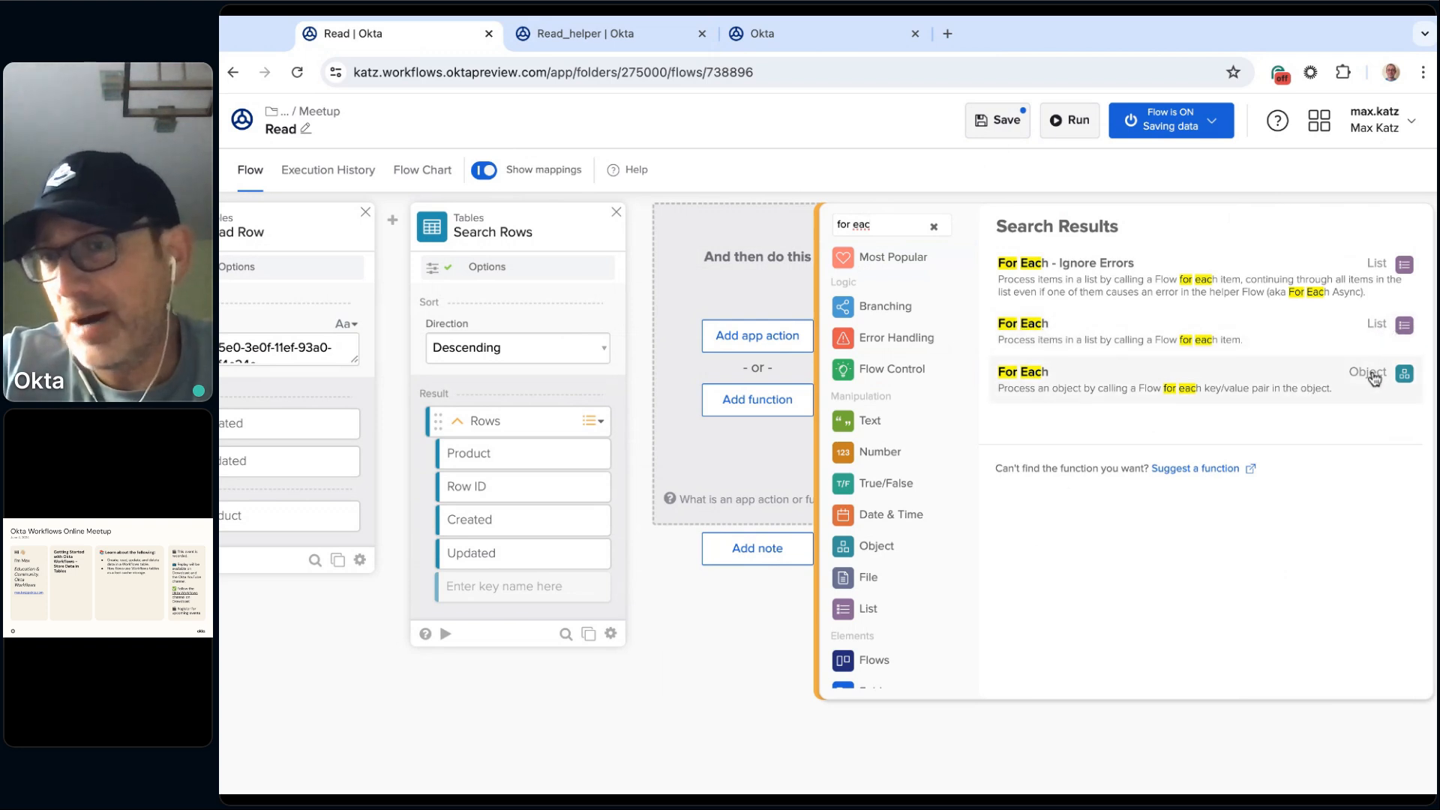
click(1033, 333)
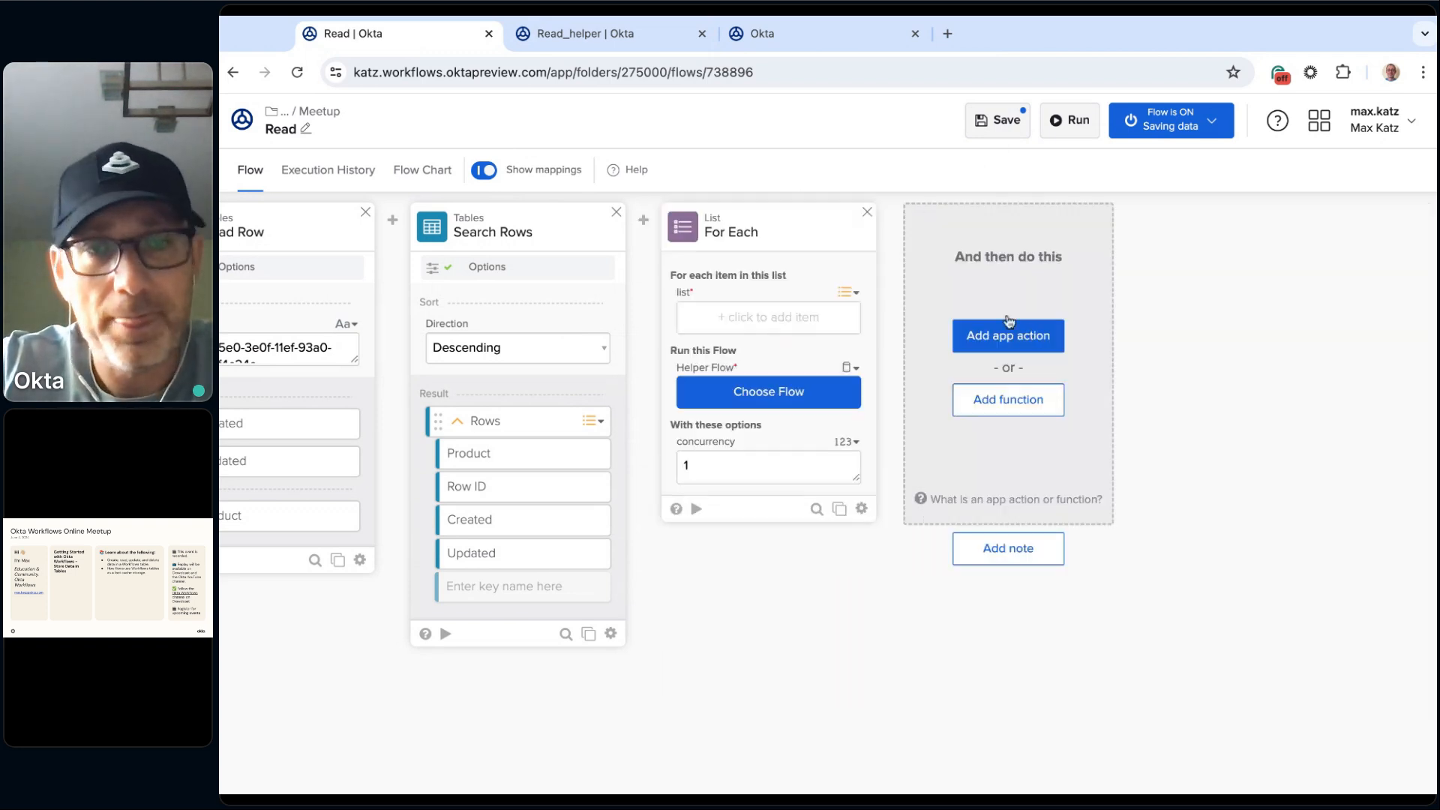
drag(486, 422, 768, 318)
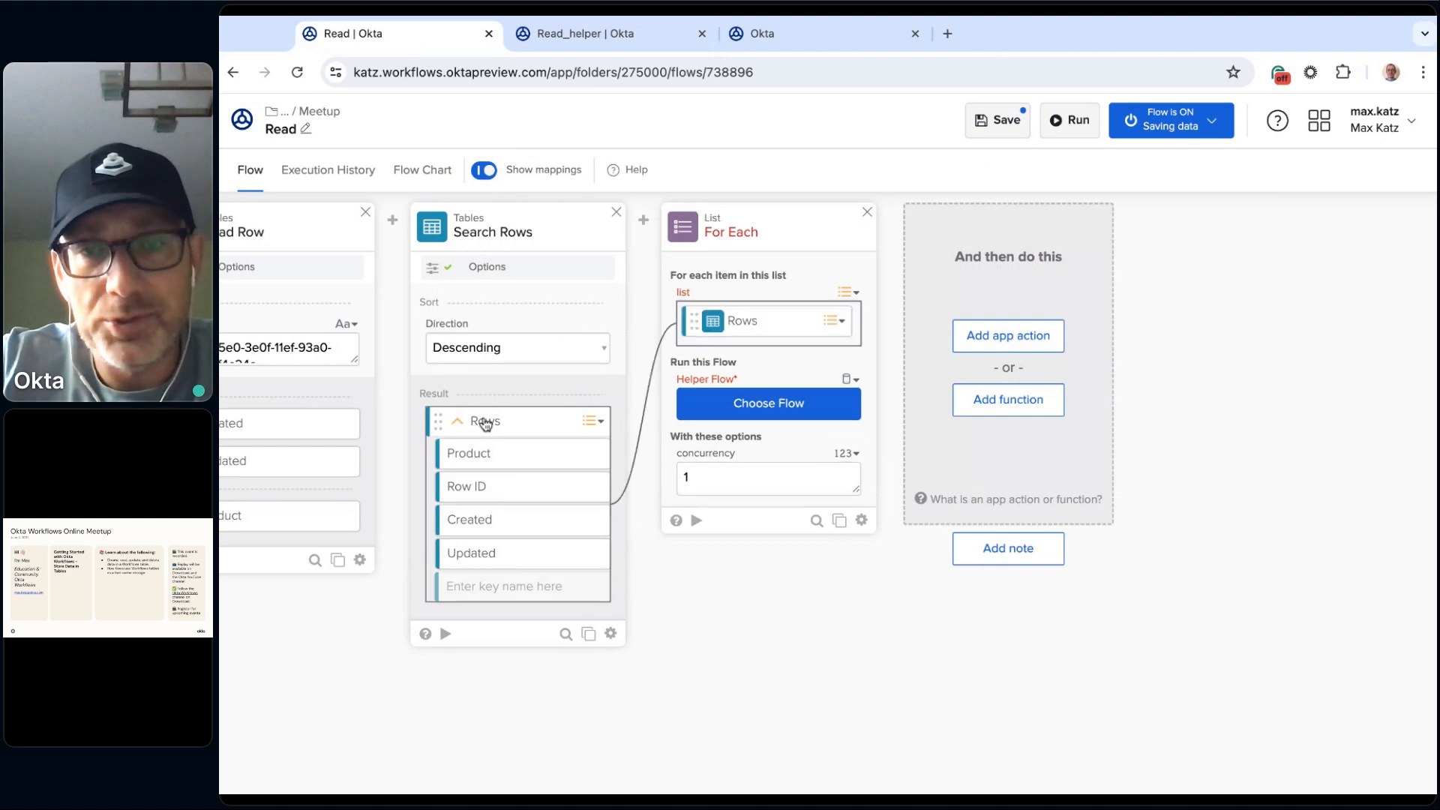
Step: Choose Read_helper from 2.Online Meetups > 2024 > July 2024 > Meetup as the For Each card's helper flow
click(655, 33)
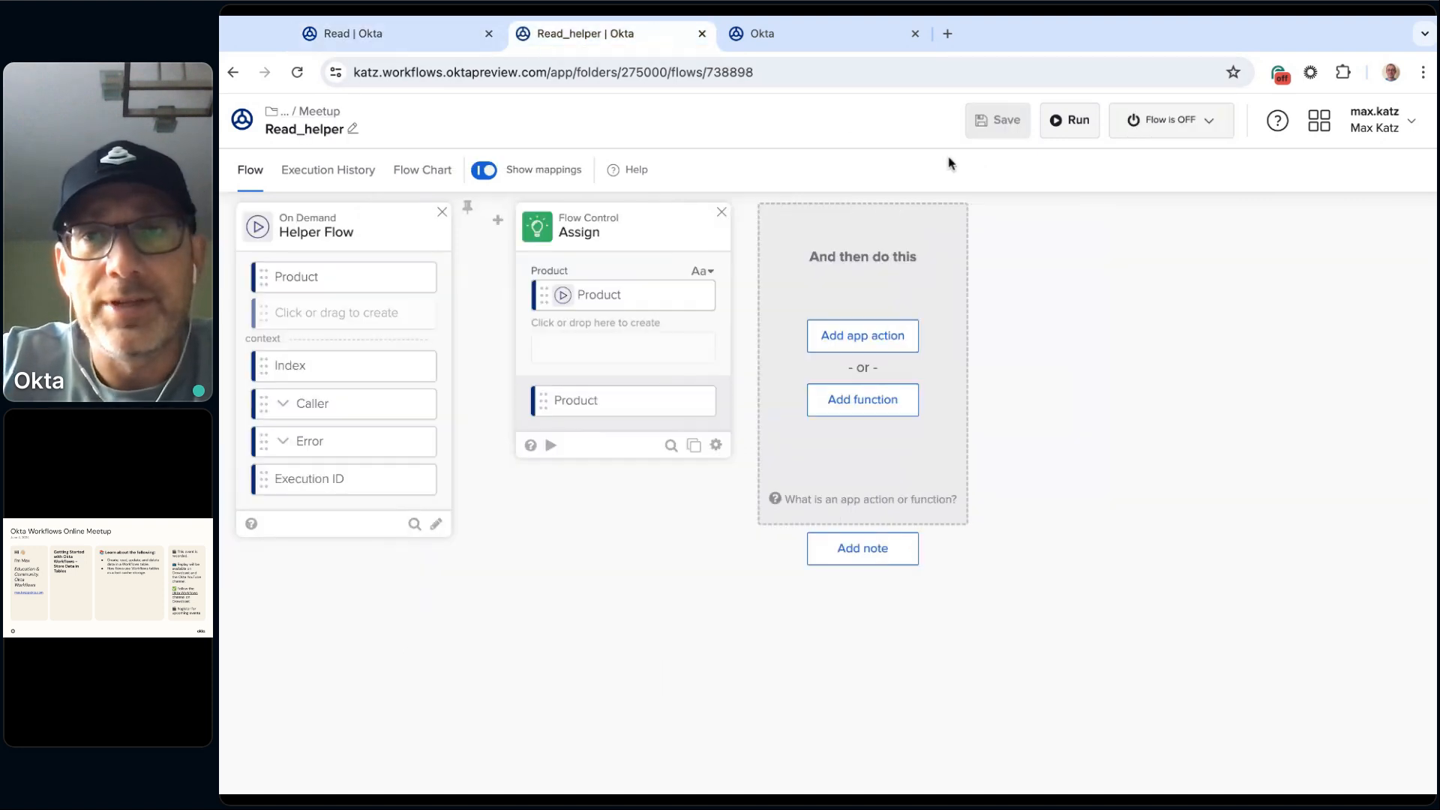
click(407, 33)
click(761, 411)
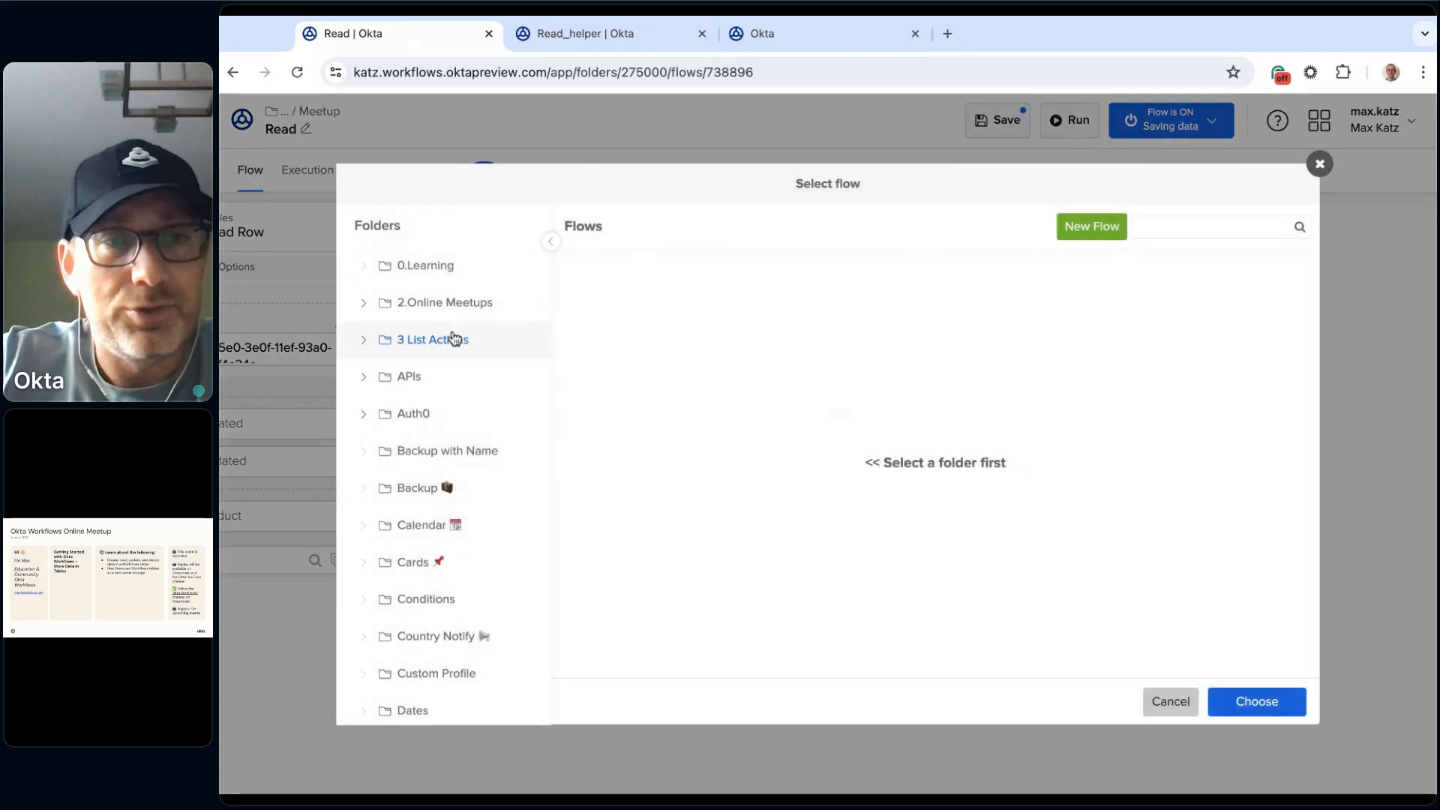
click(363, 303)
click(378, 377)
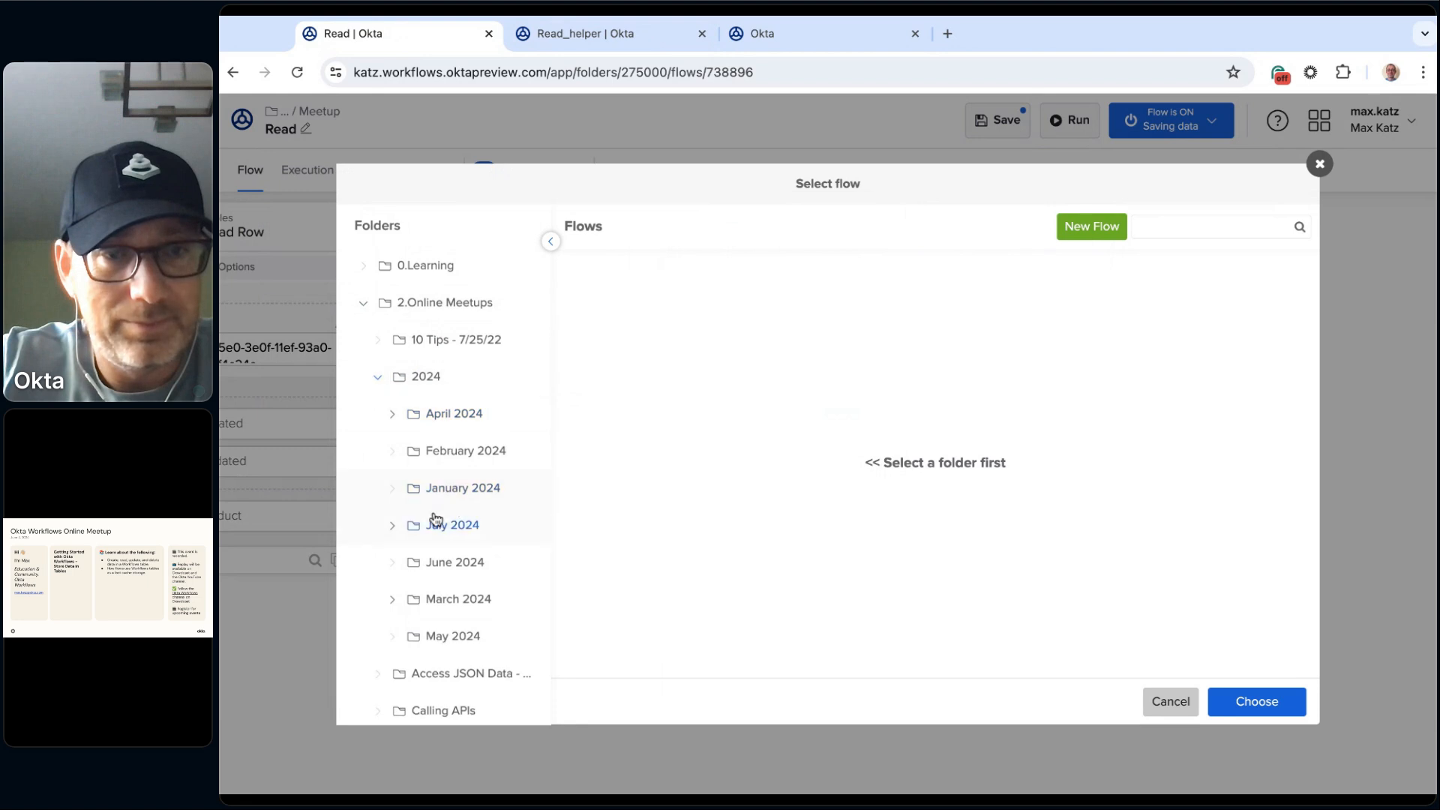
click(392, 525)
click(458, 563)
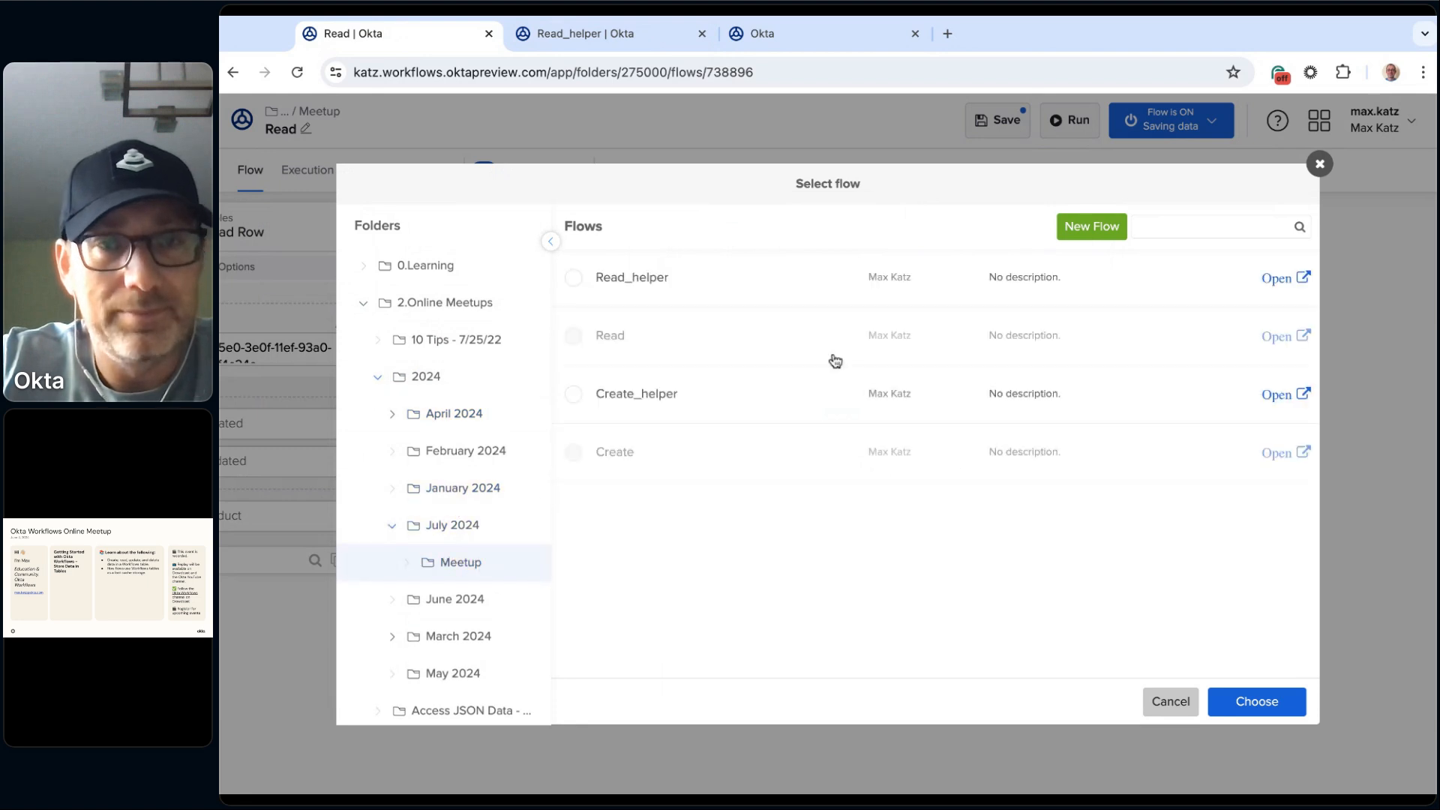
click(659, 280)
click(1257, 702)
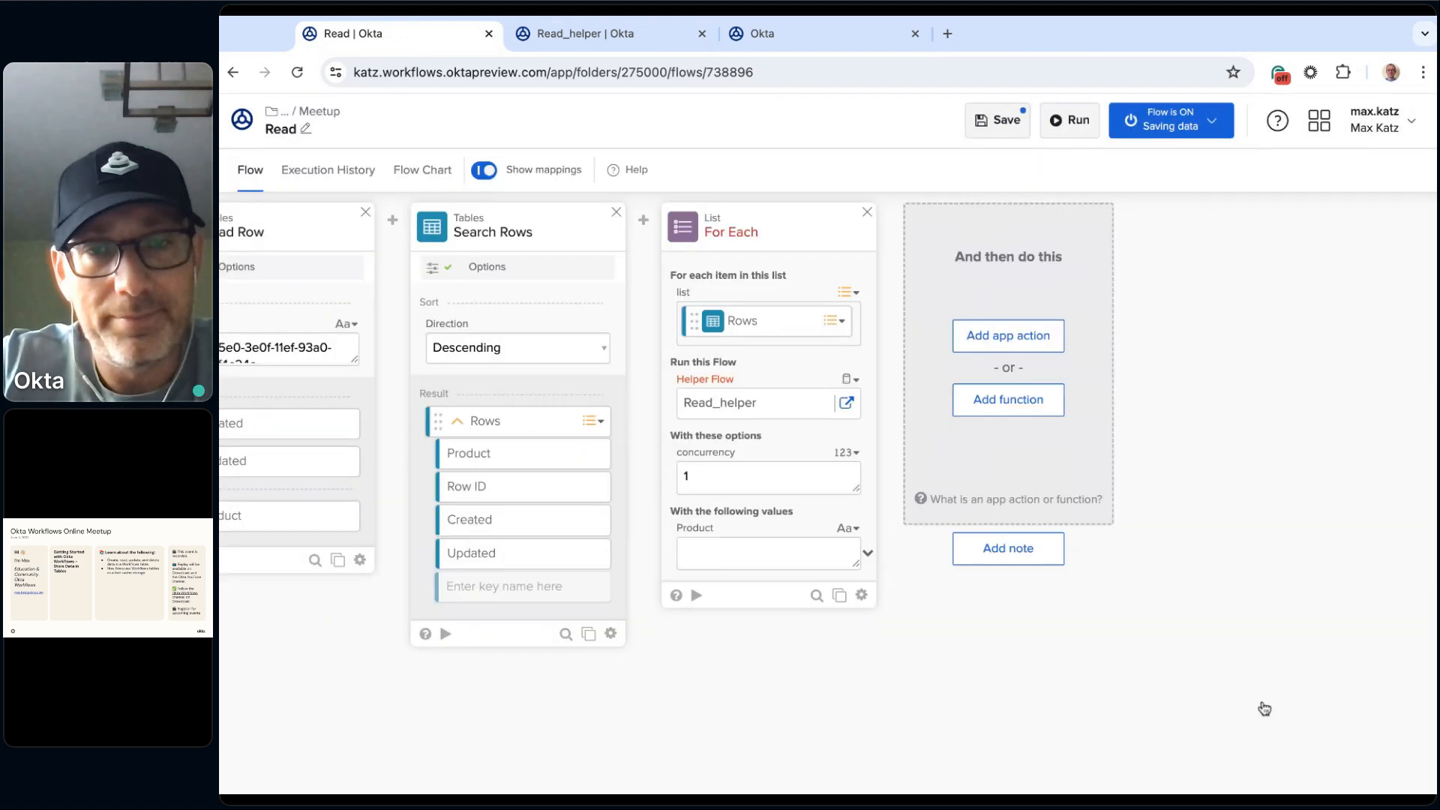
Step: Map each list item's Product value to the For Each card's Product field and save the Read flow
click(868, 557)
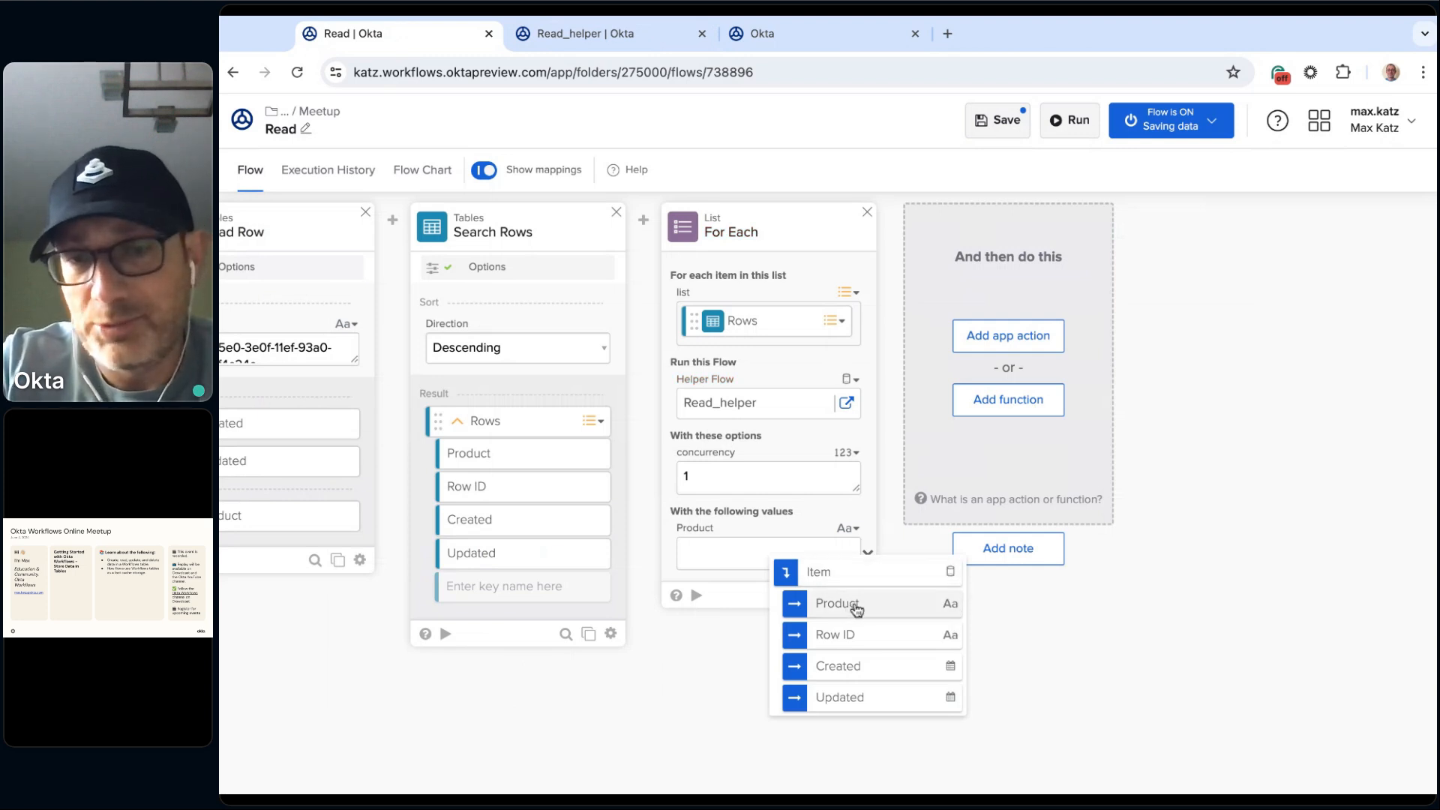
click(855, 609)
click(1005, 126)
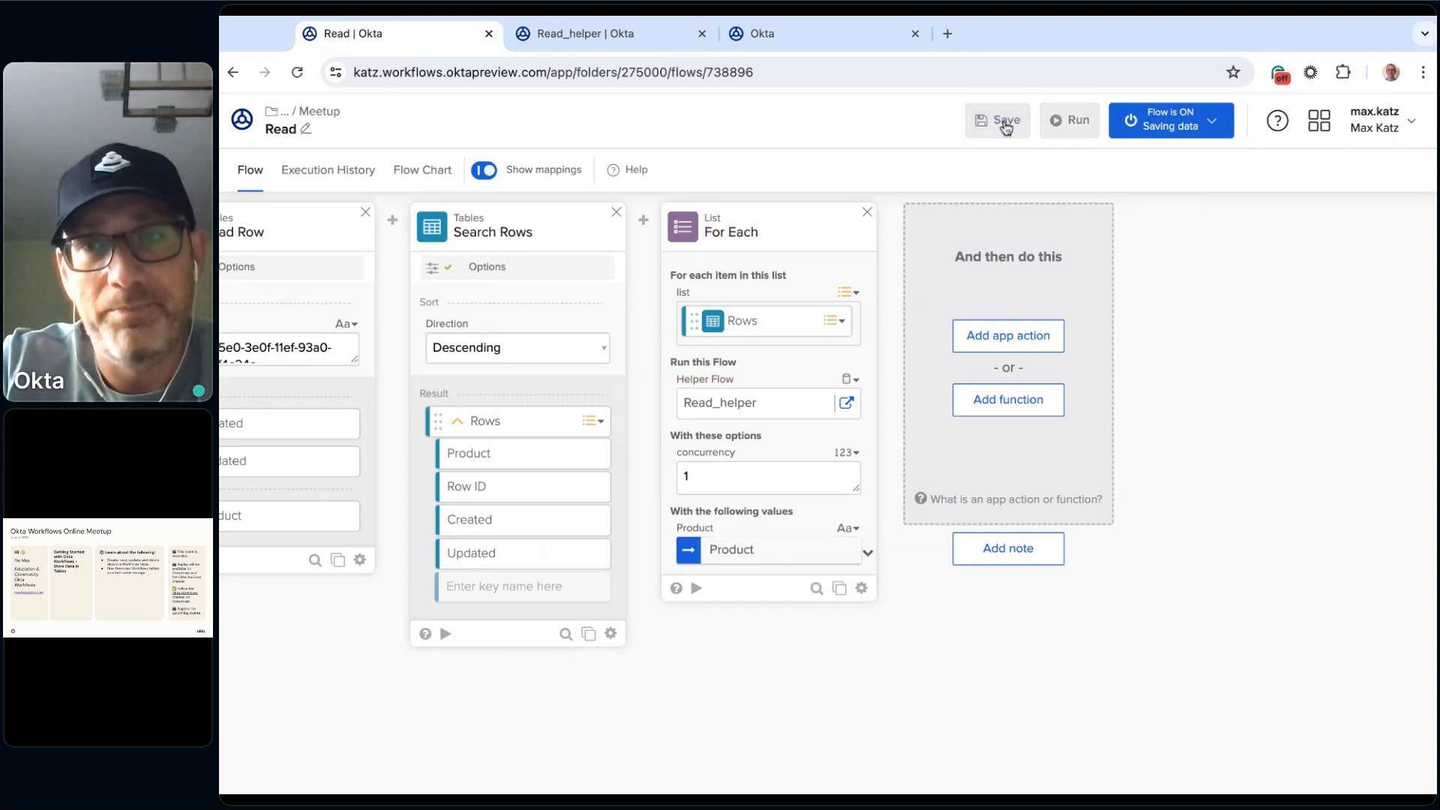
Step: Turn on the Read_helper flow and run the Read flow
click(1211, 123)
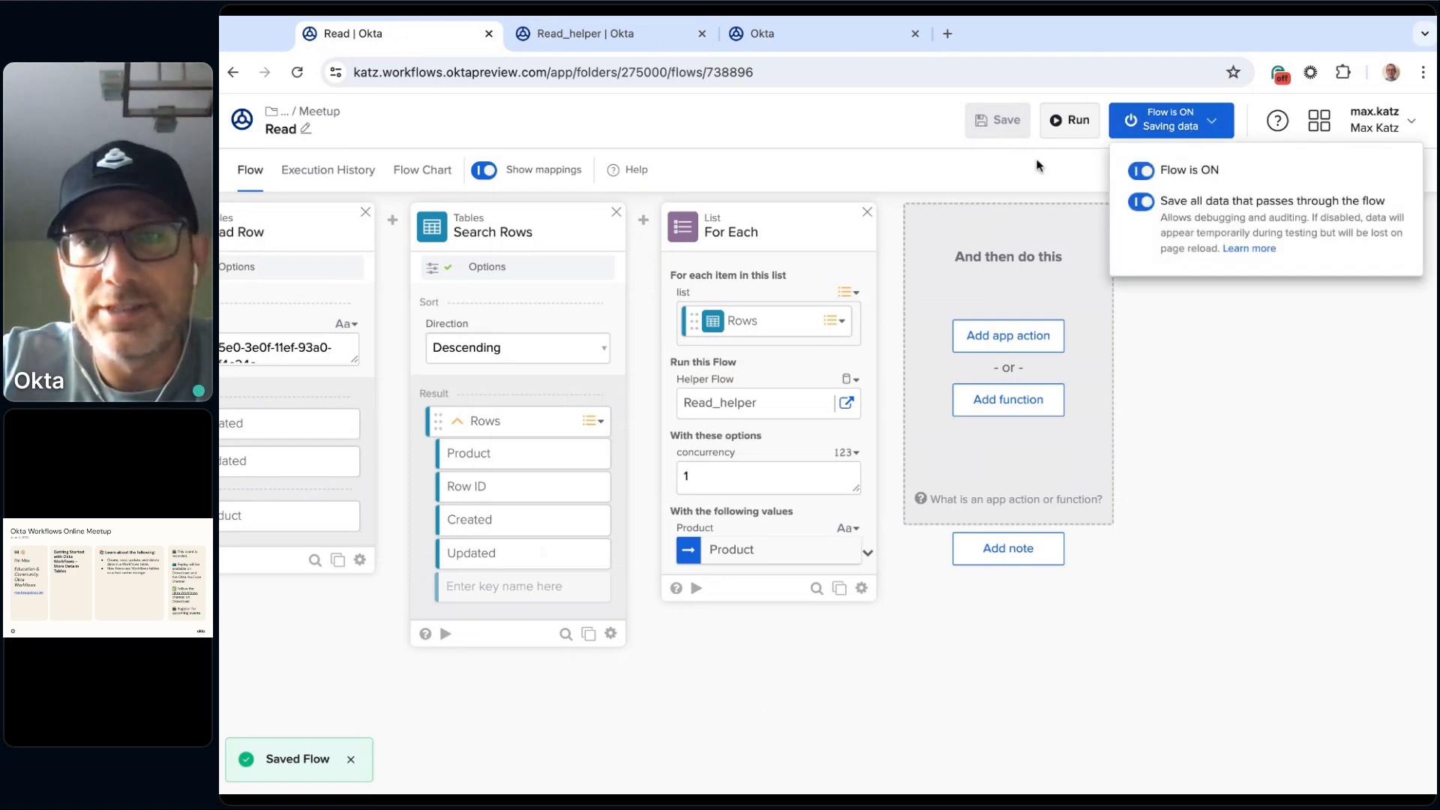
click(645, 35)
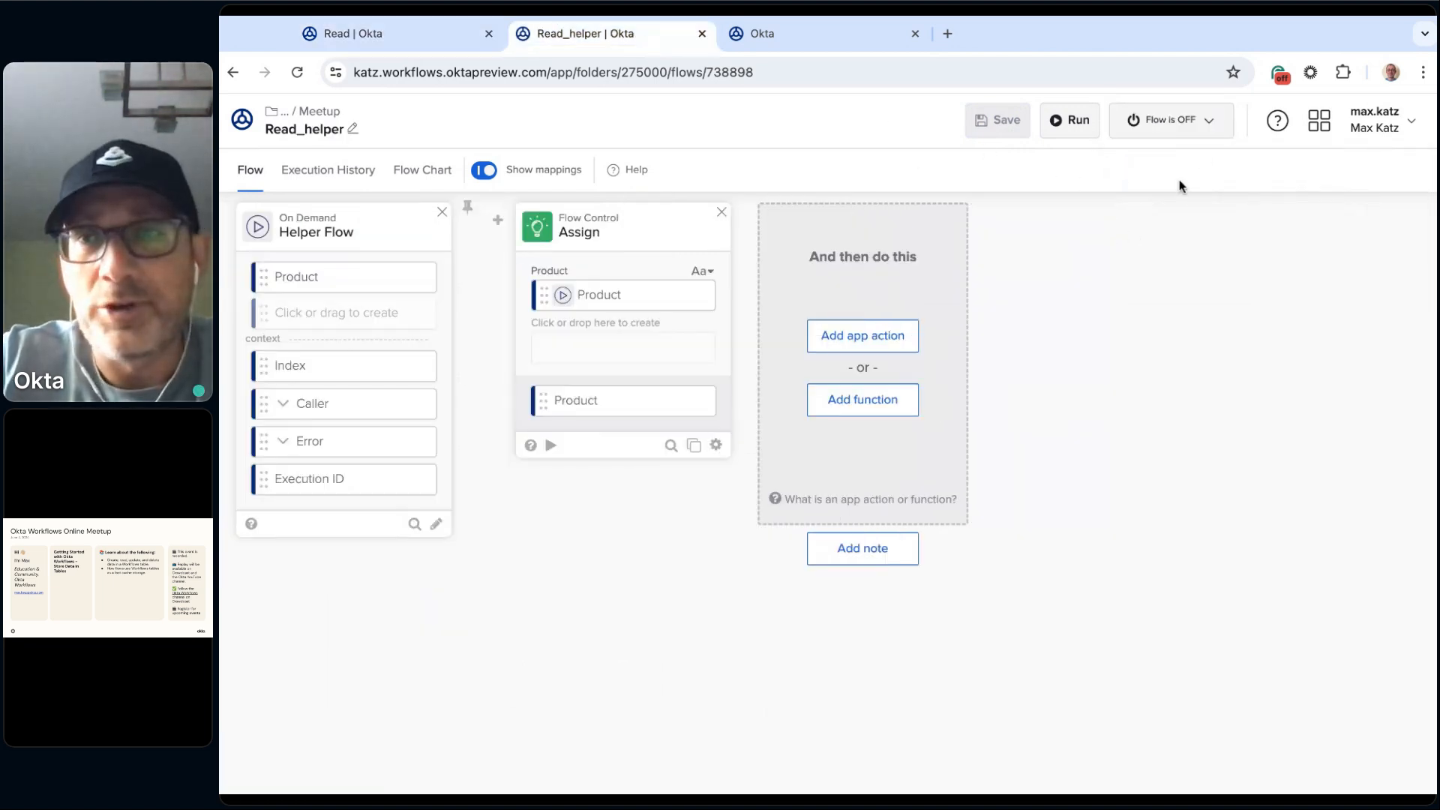
click(1211, 124)
click(1140, 171)
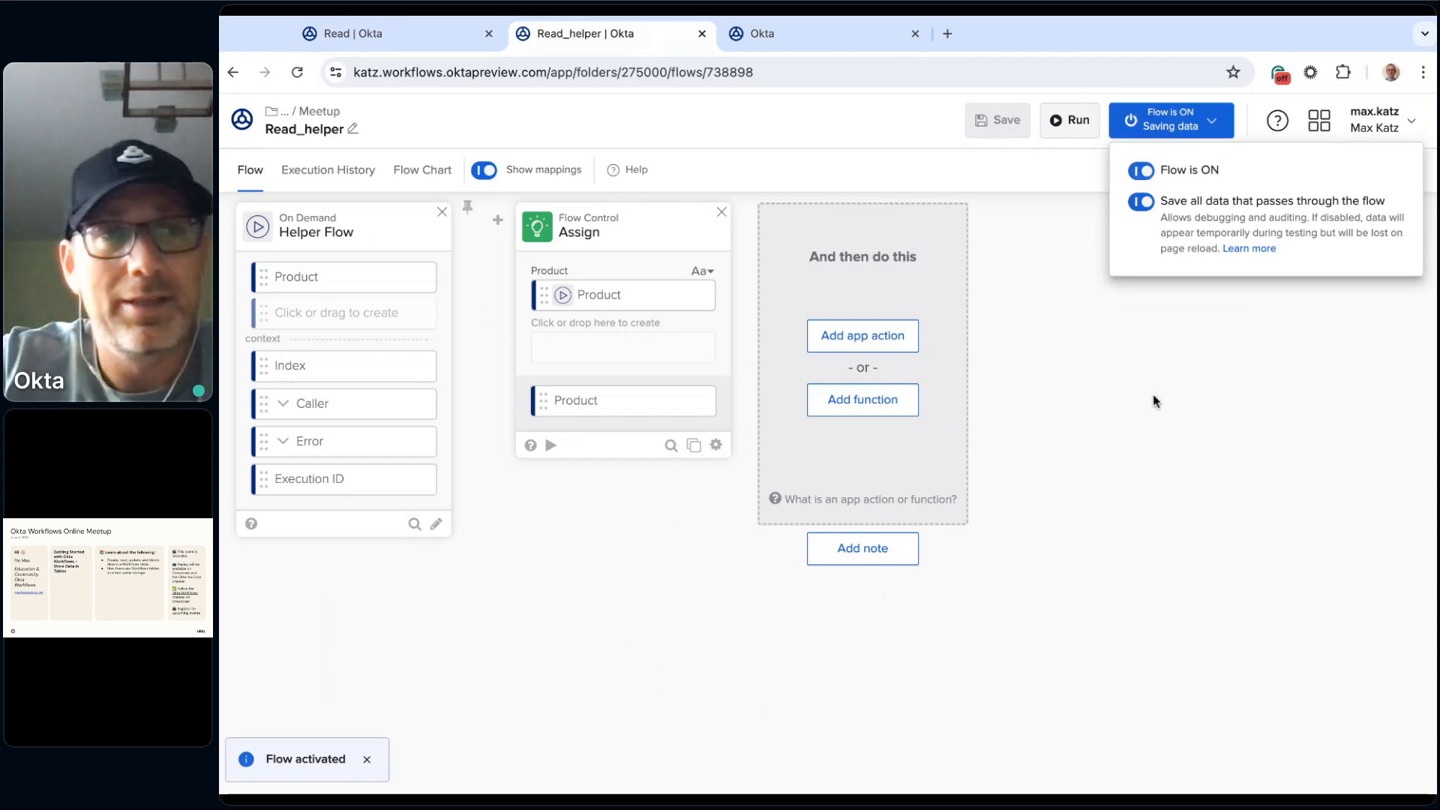
click(391, 38)
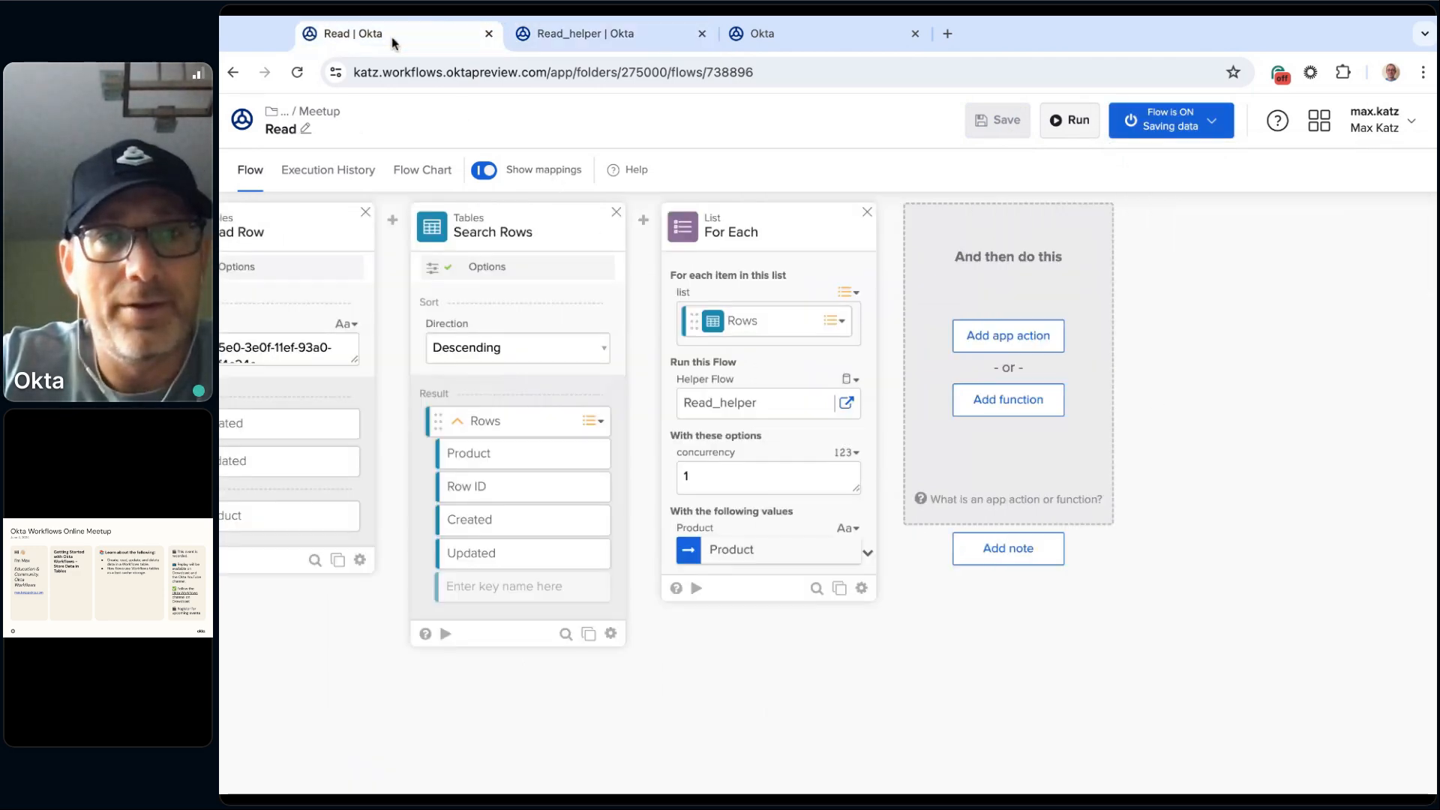
click(1077, 121)
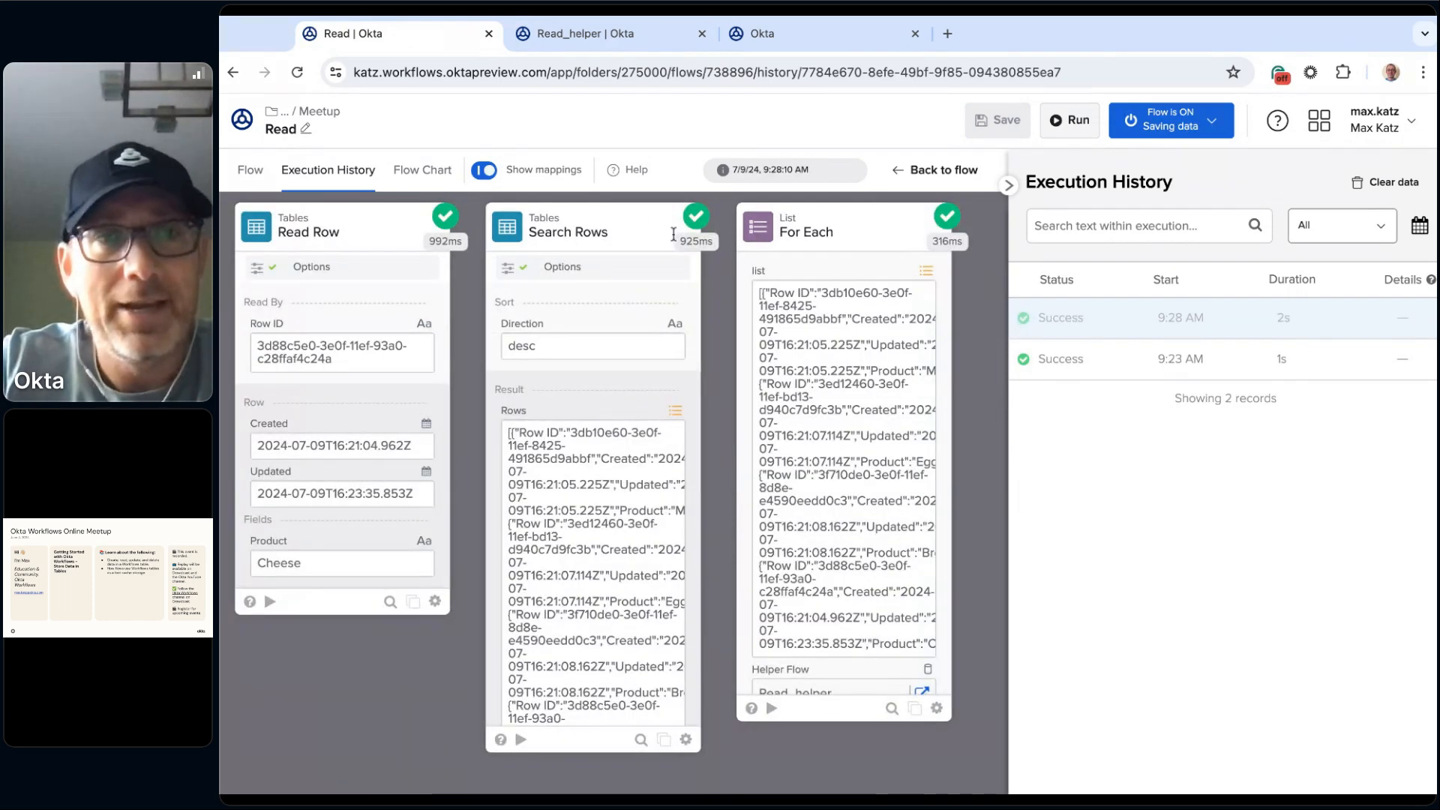
Step: Examine each execution in Read_helper's history for the product passed to it, and return to the Read flow's design
click(649, 33)
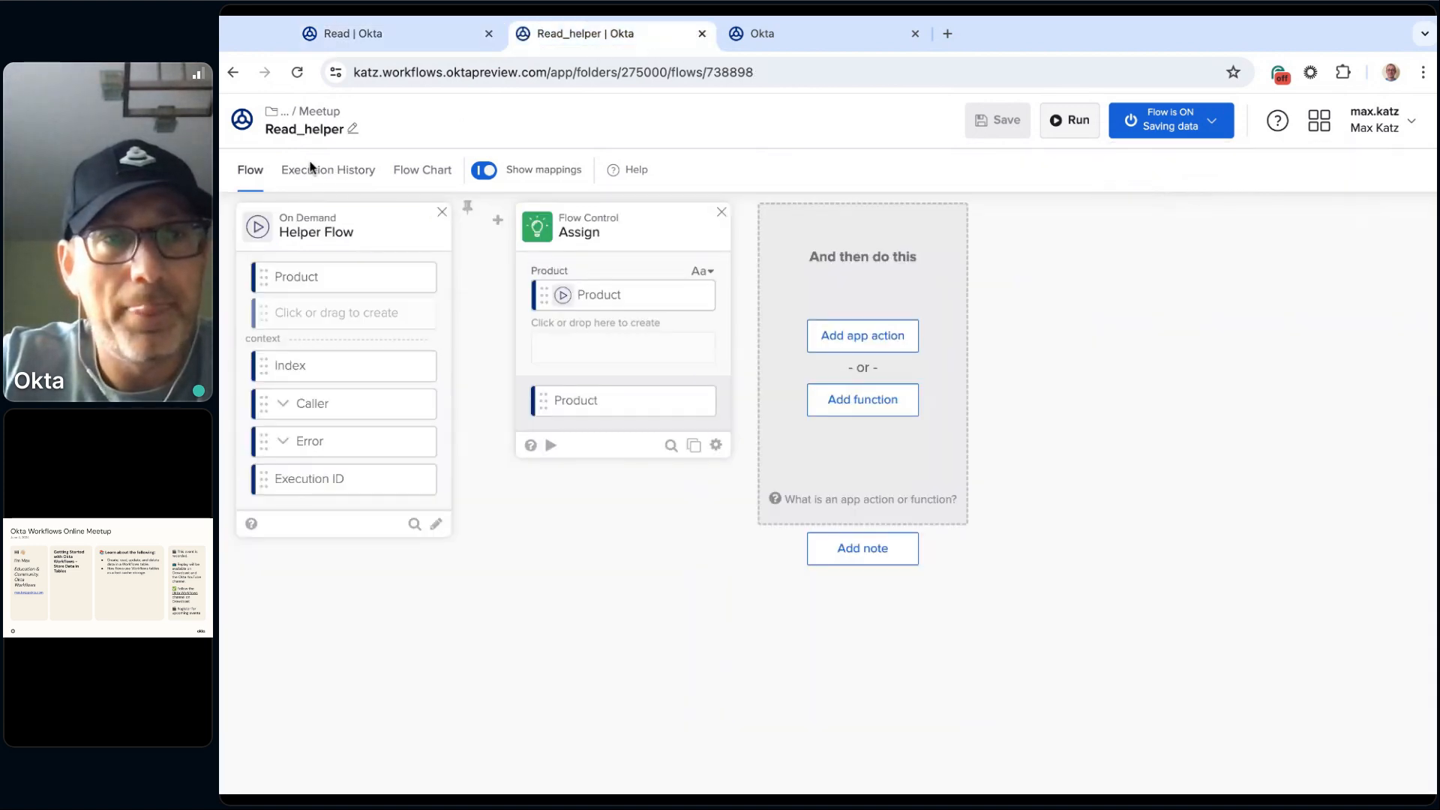
click(303, 170)
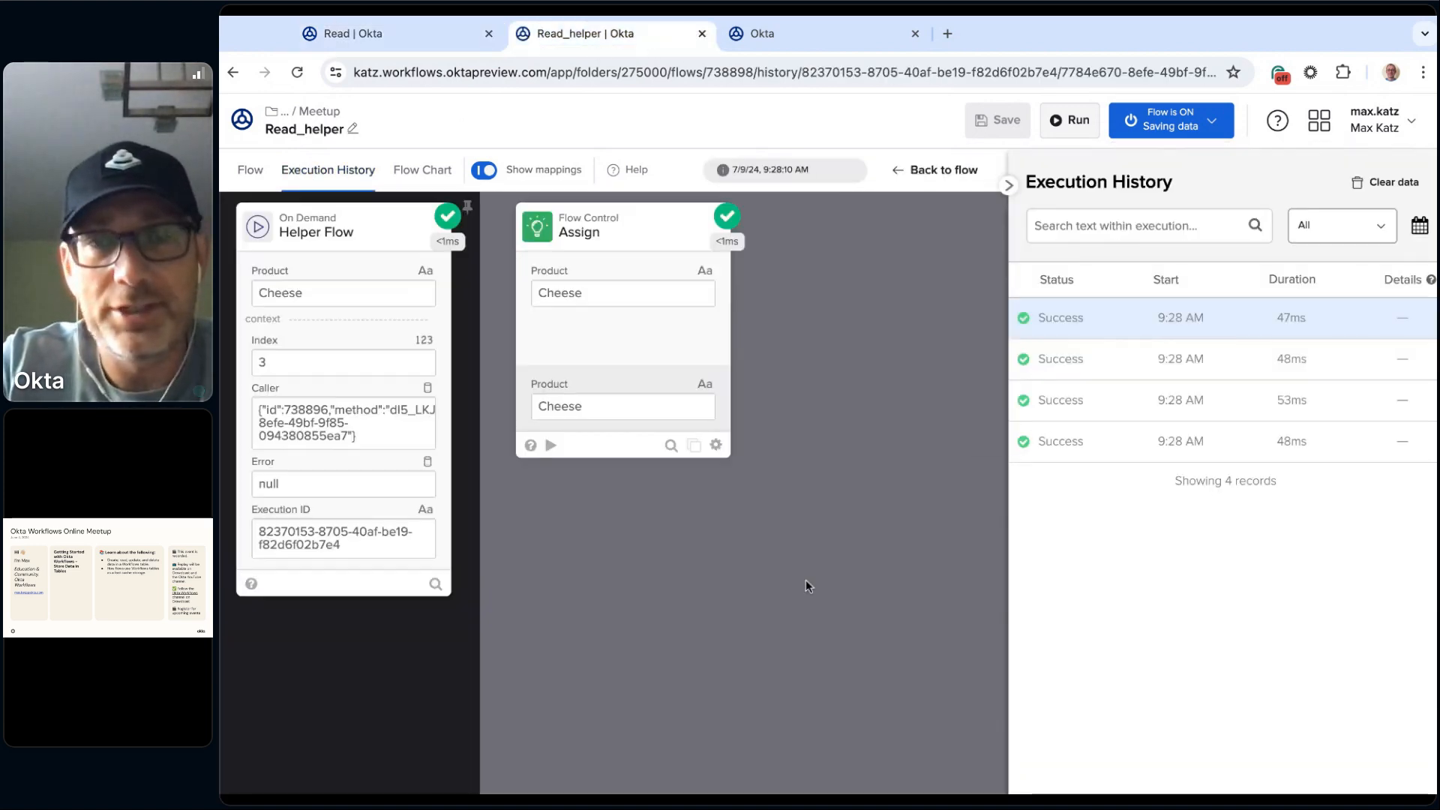
click(1069, 450)
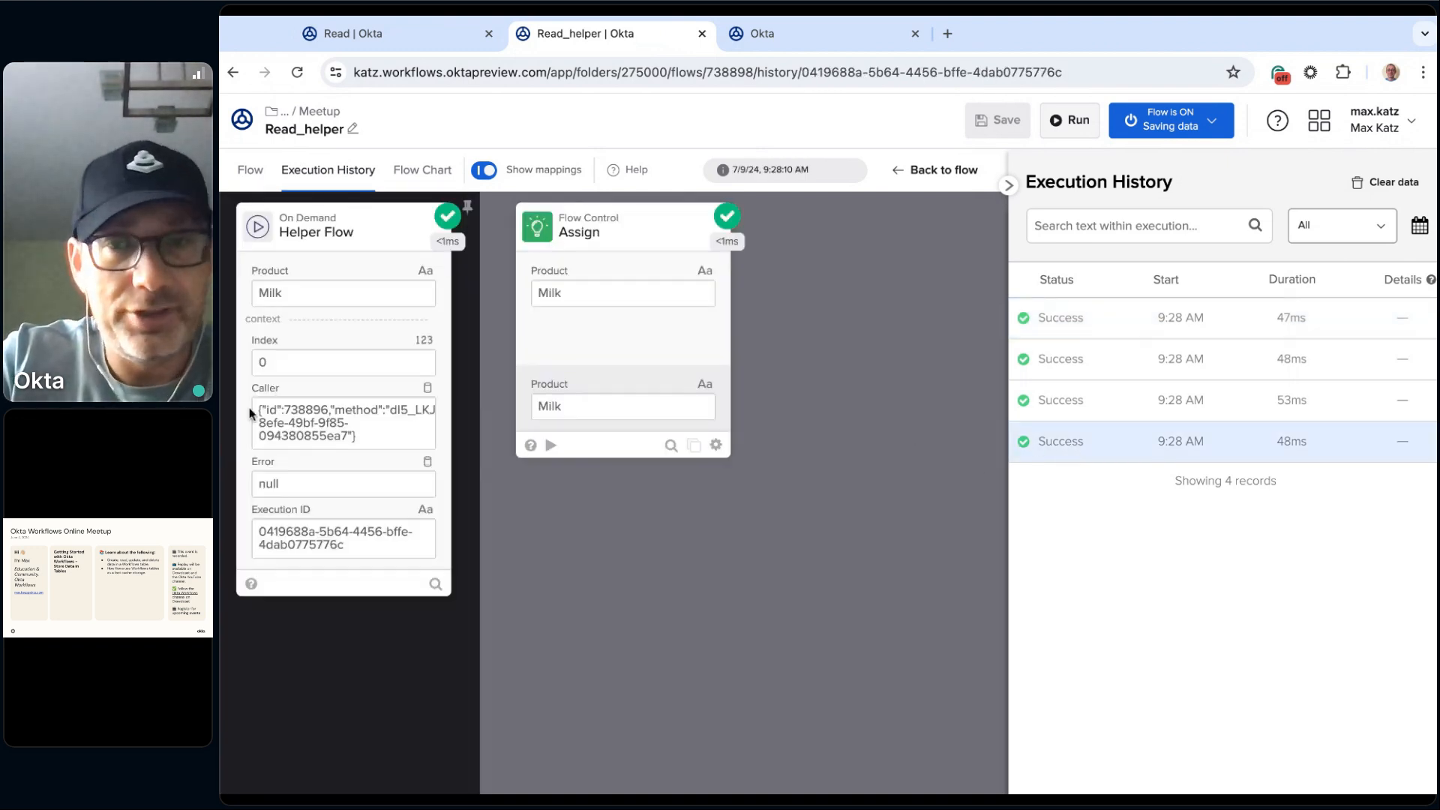
click(1109, 405)
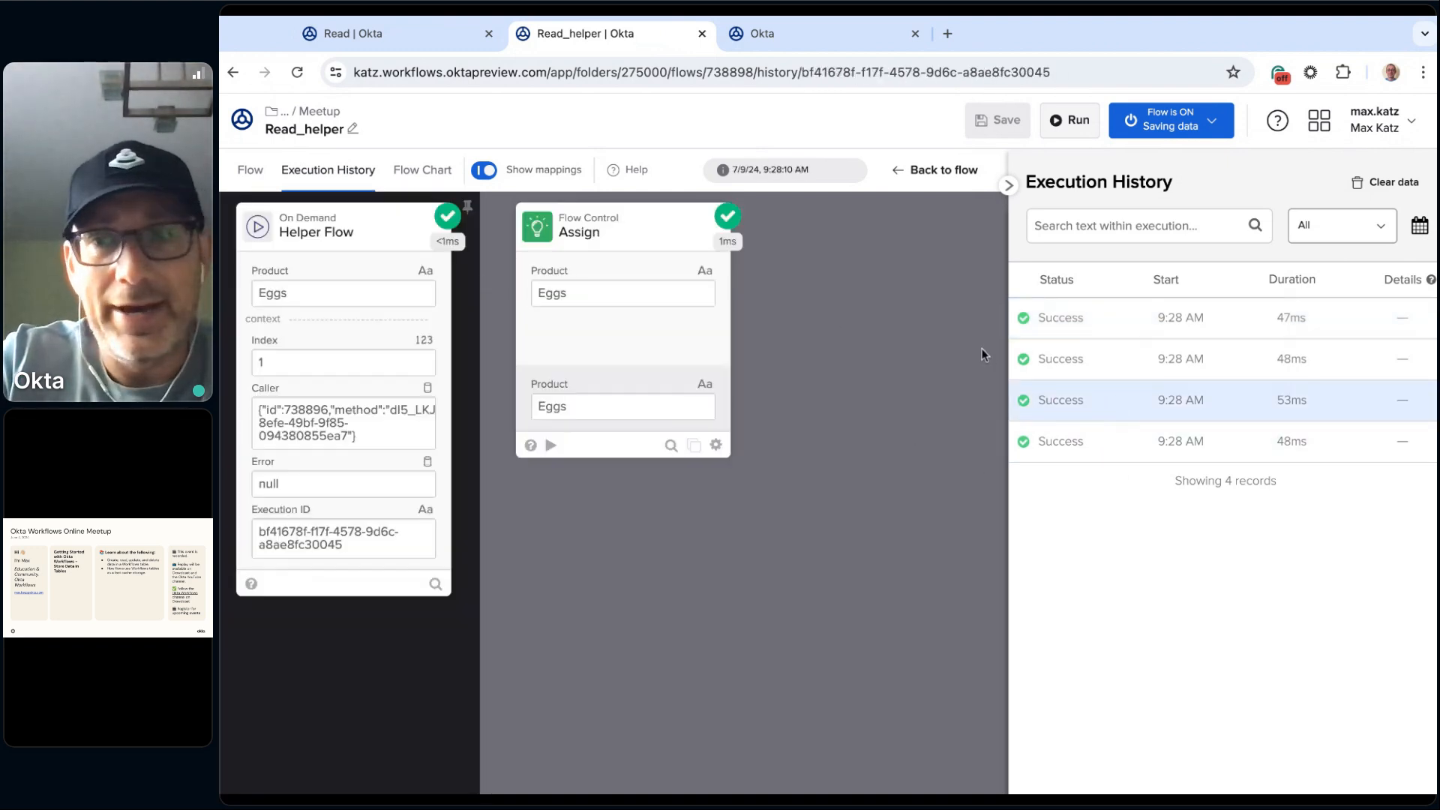
click(1125, 372)
click(1102, 315)
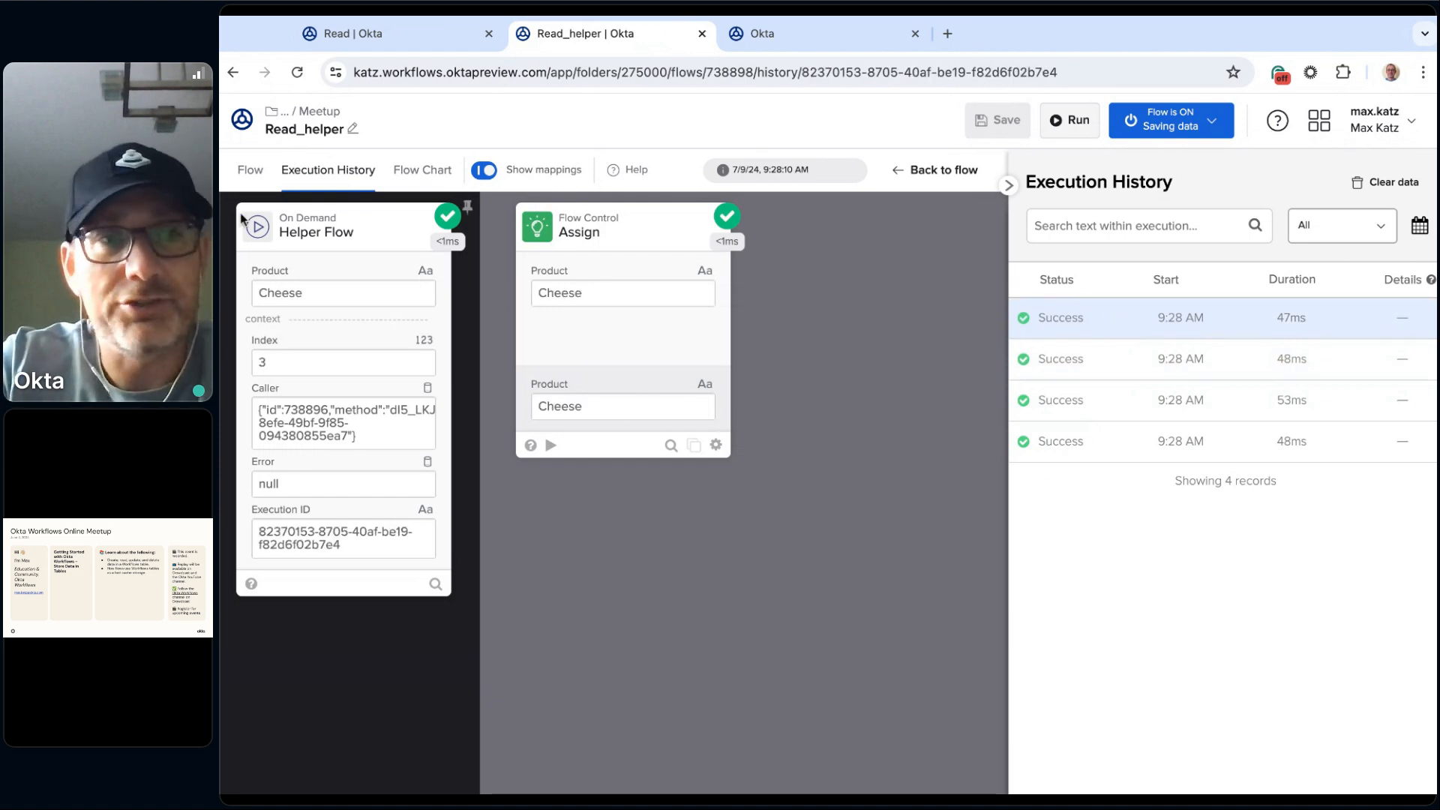
click(255, 175)
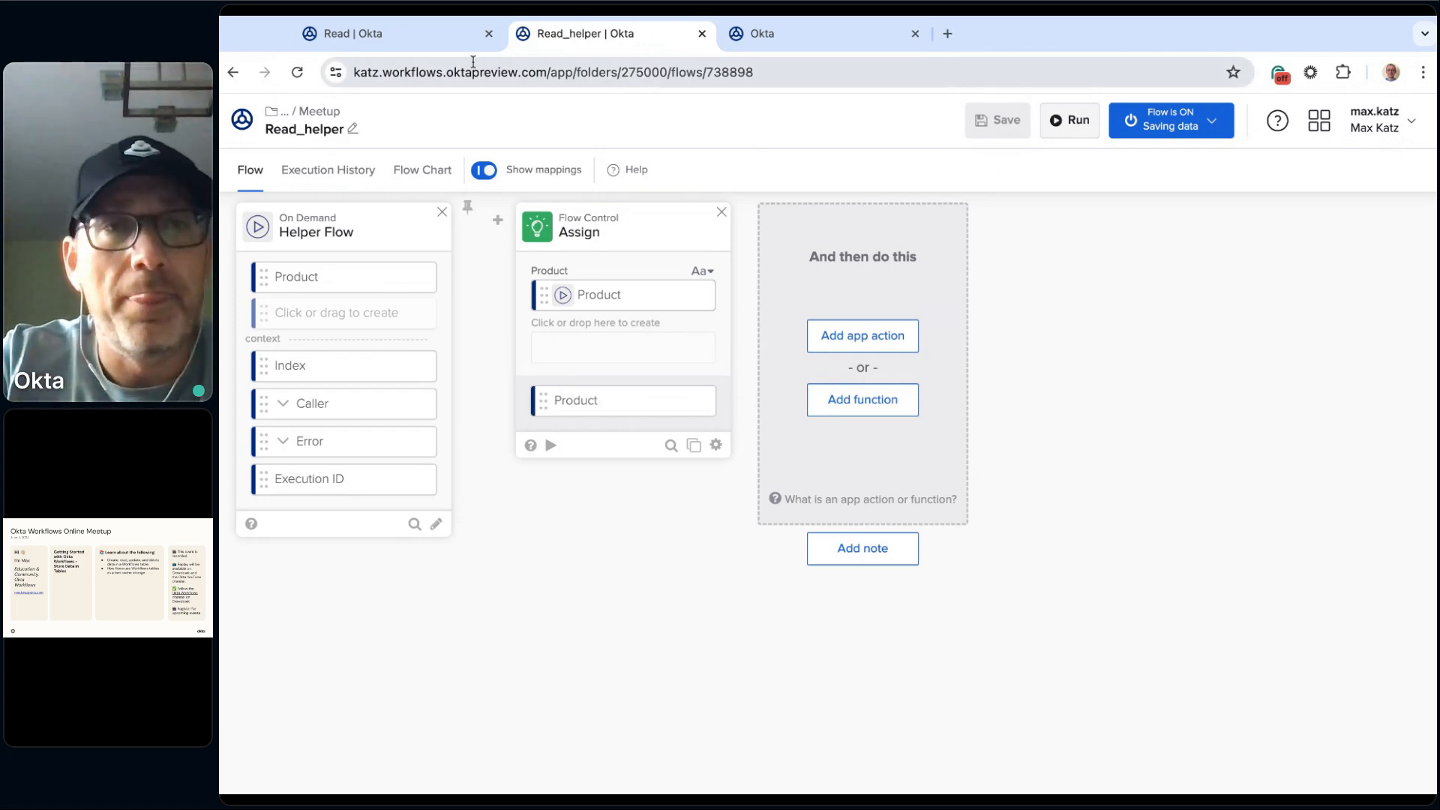
click(416, 38)
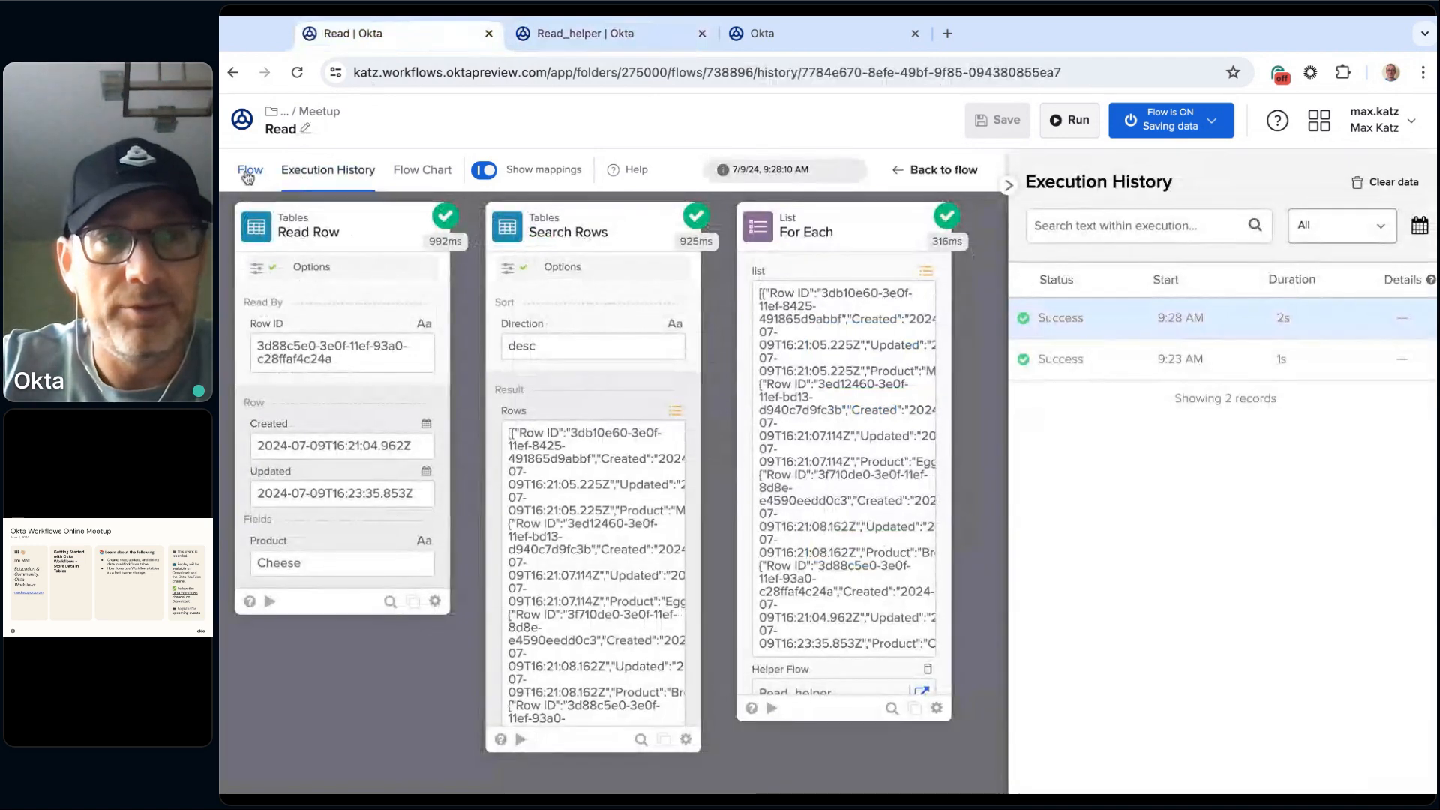
click(250, 169)
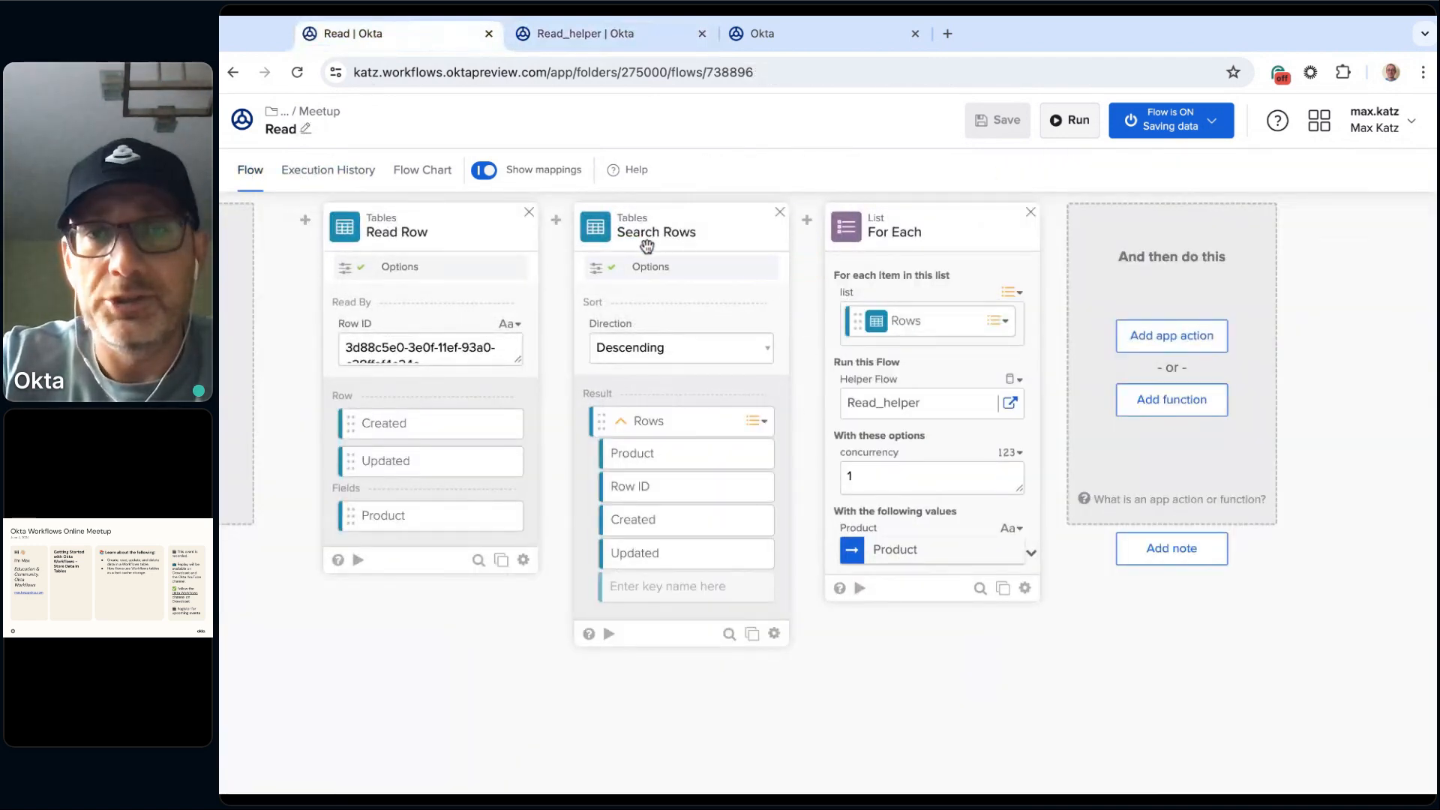
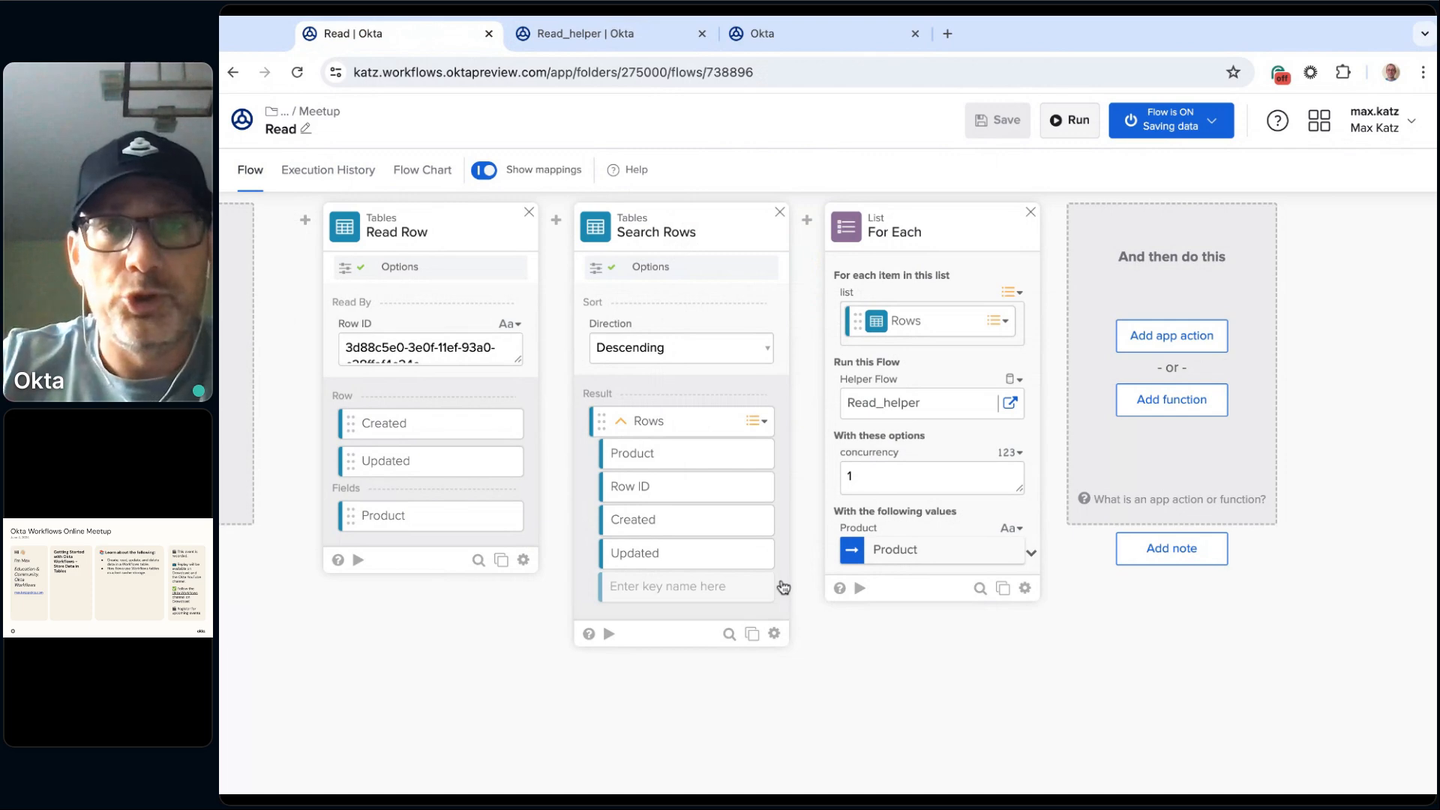
Step: Create a new flow named Update in the Meetup folder and enable saving all data that passes through it
mouse_move(892, 341)
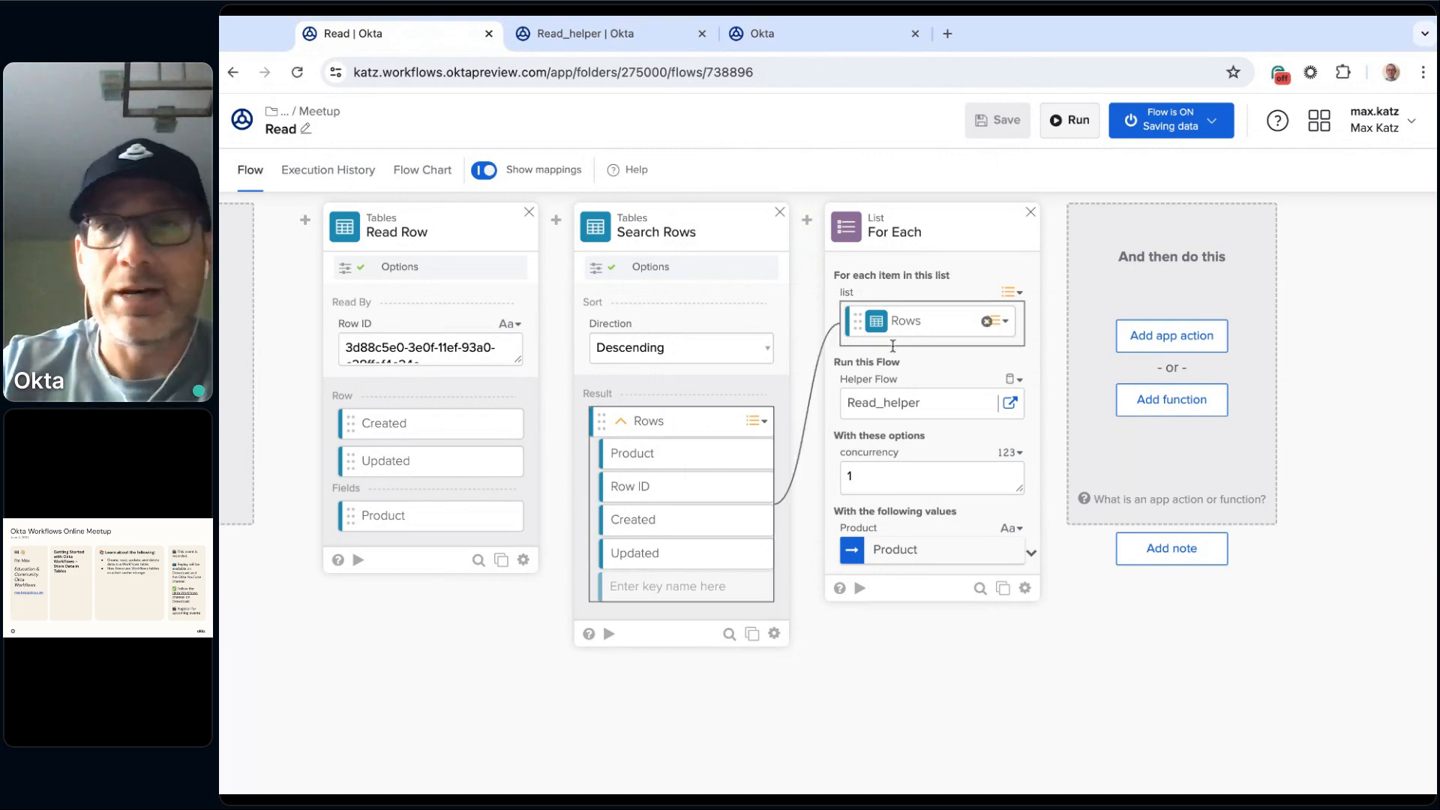
click(321, 113)
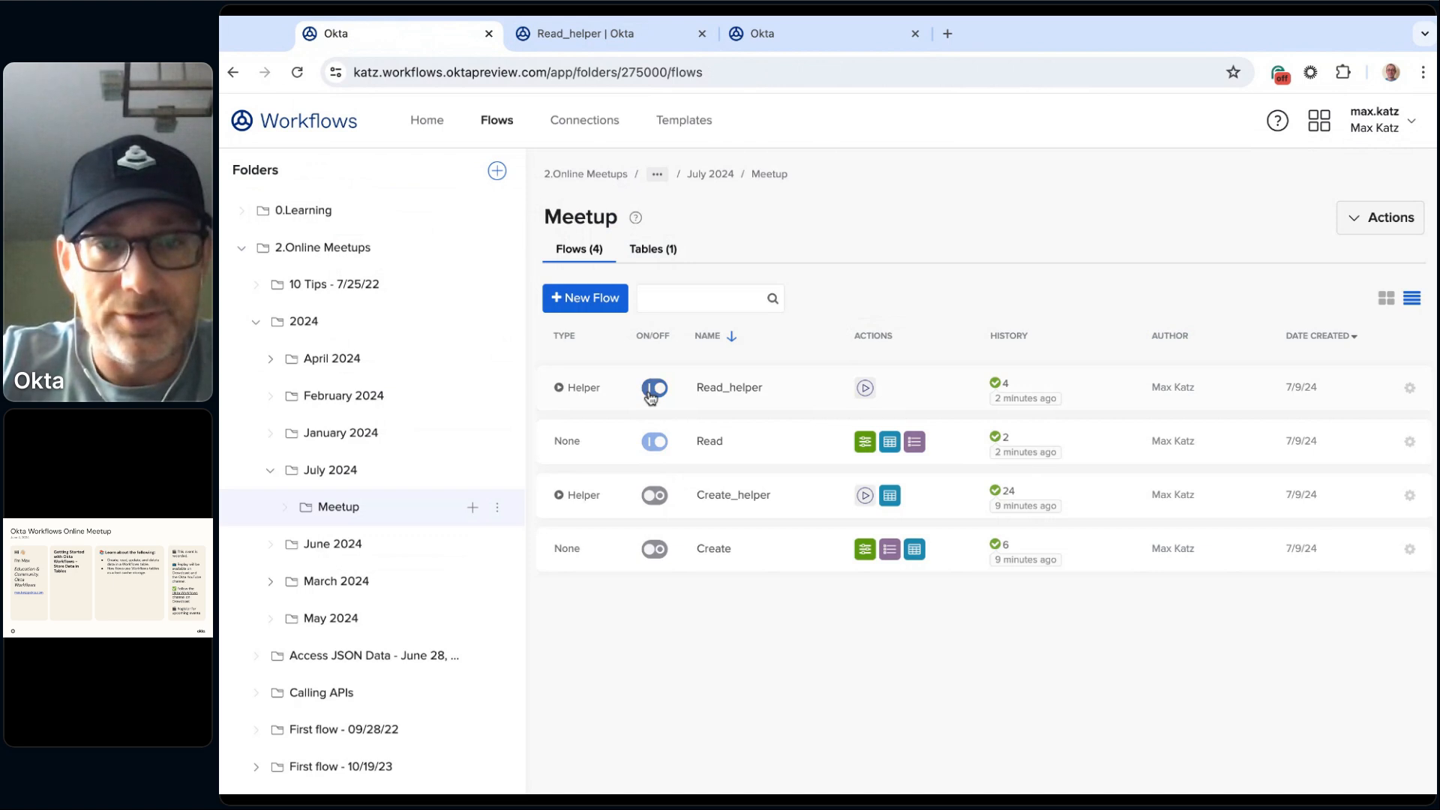
click(587, 301)
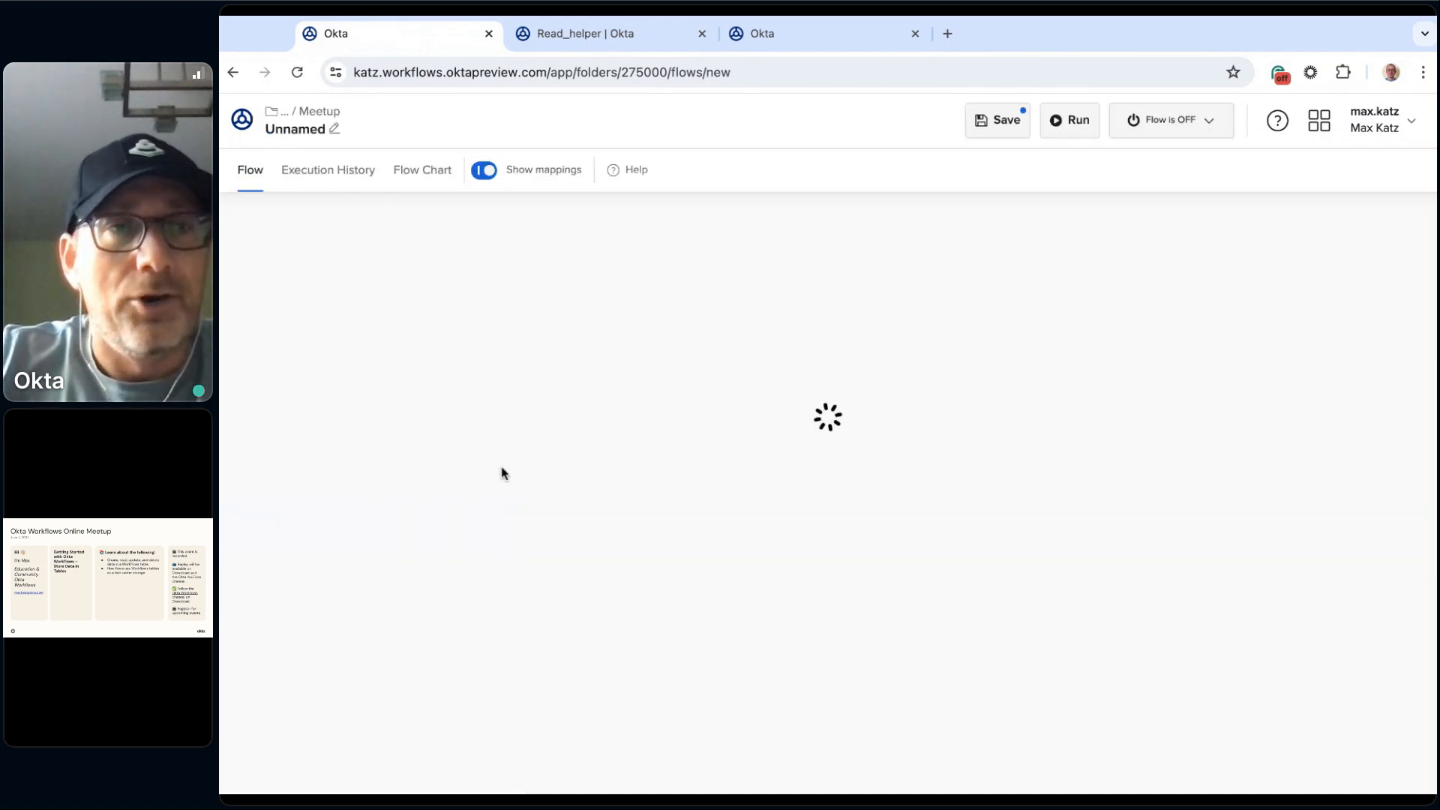
click(314, 136)
text(UYpda)
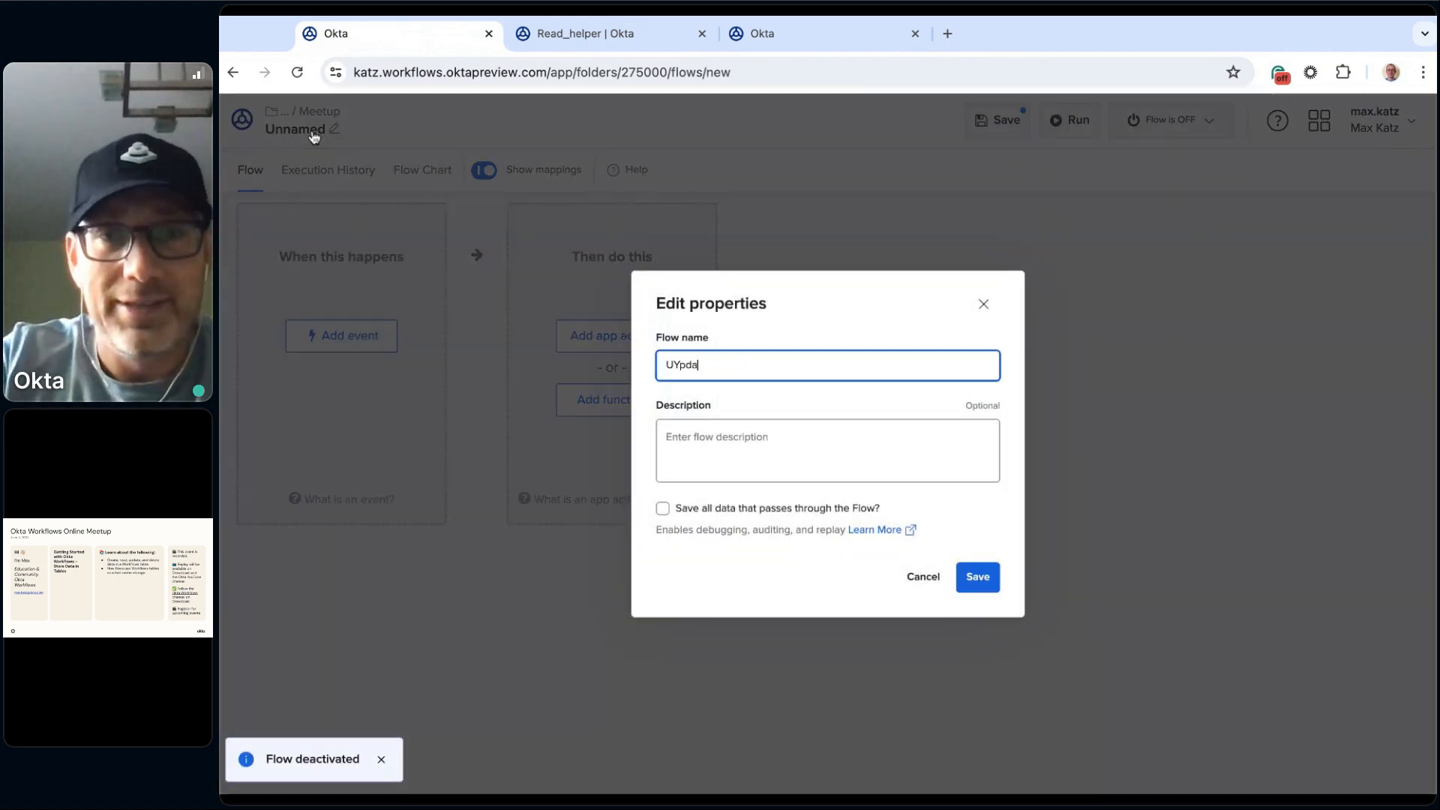
key(BackSpace)
key(BackSpace)
key(BackSpace)
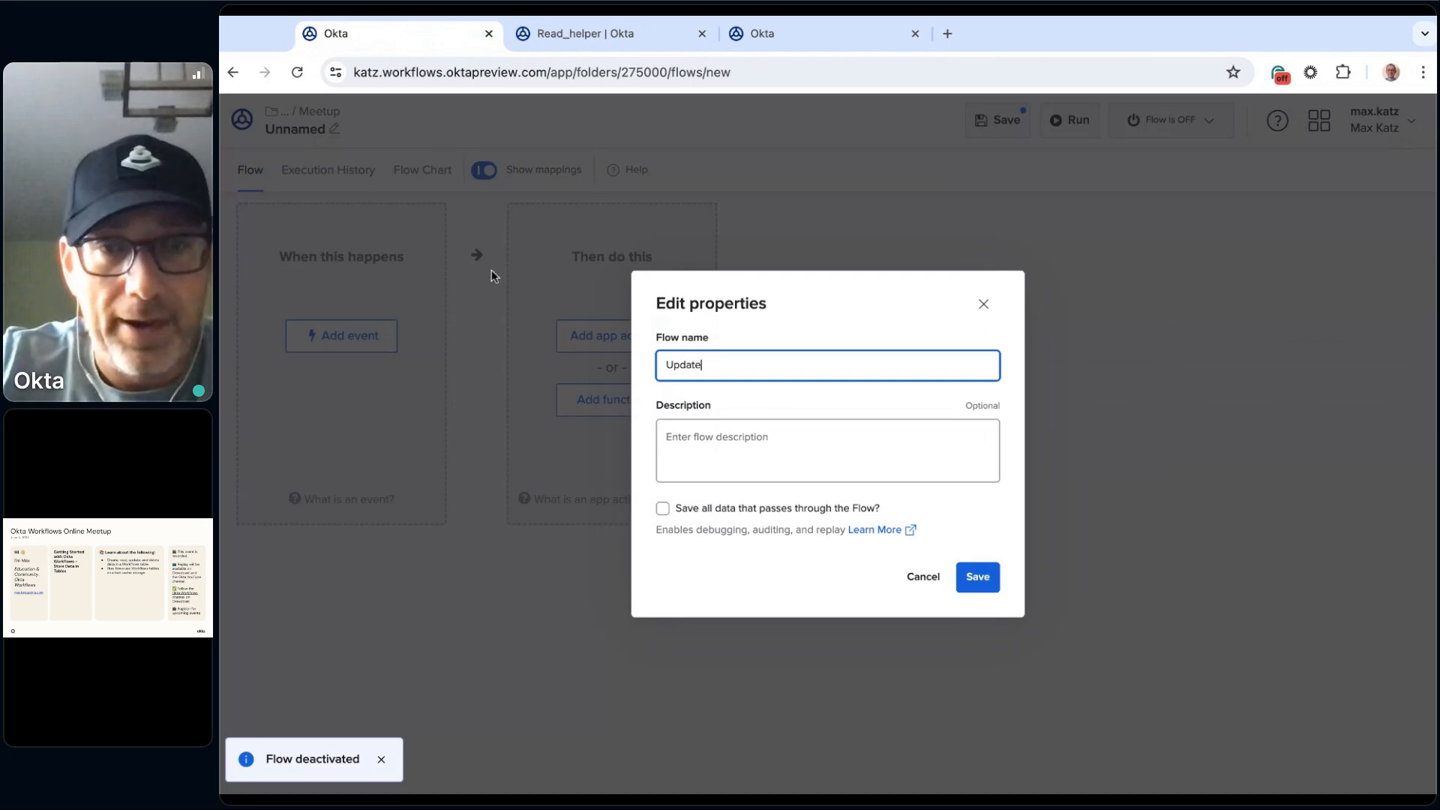
text(pdate)
click(702, 510)
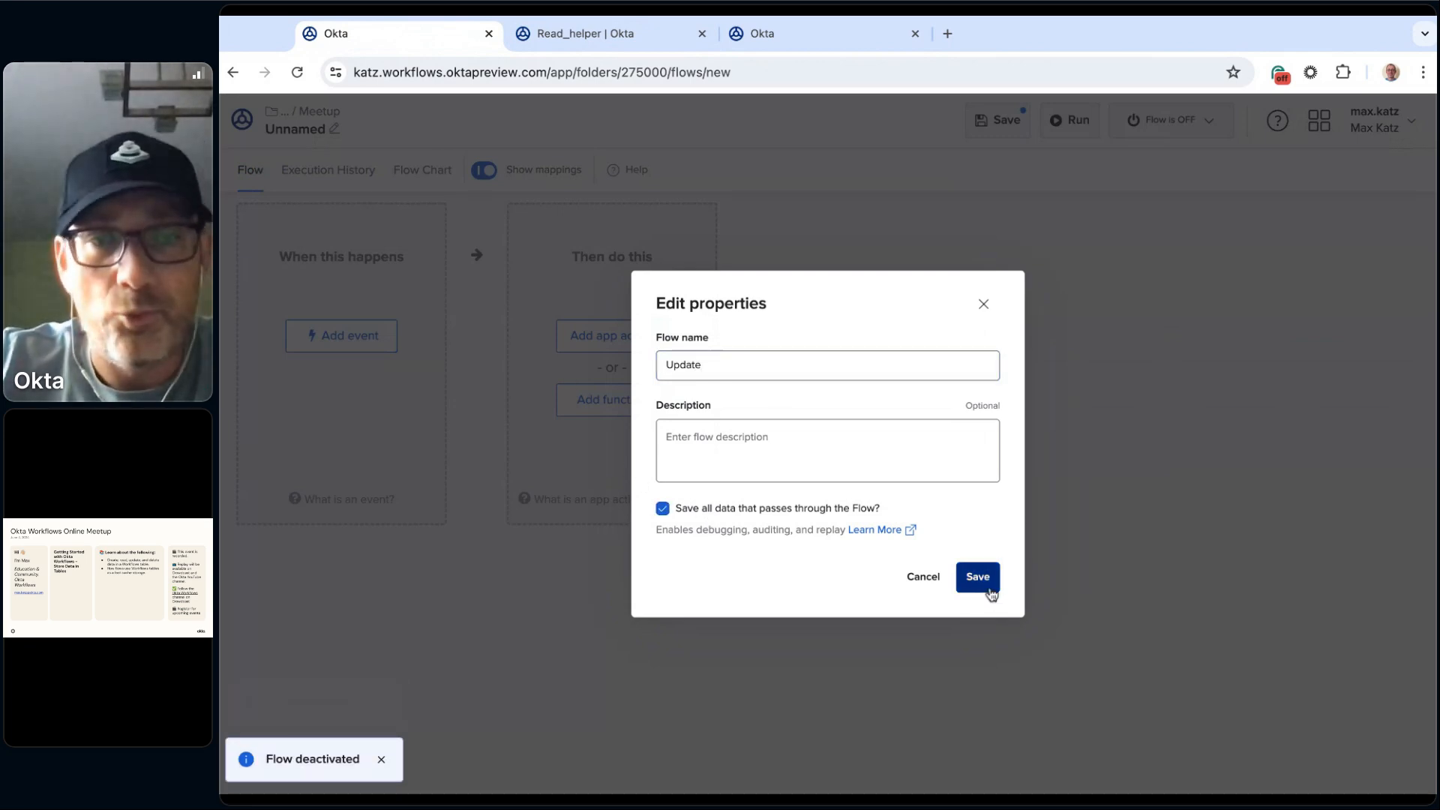
click(978, 578)
Step: Add the Tables Update Row function to the Update flow
click(599, 407)
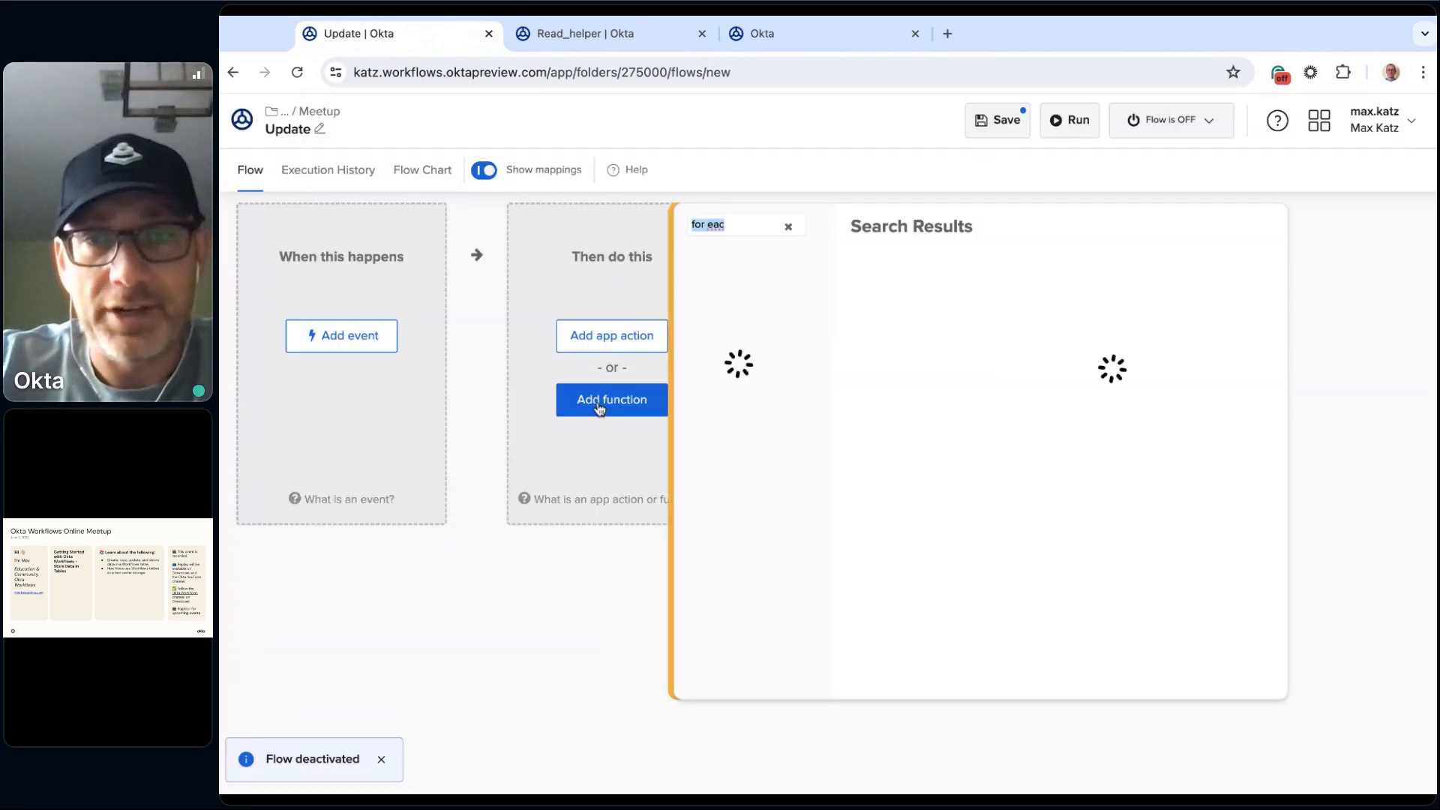
click(787, 226)
text(upda)
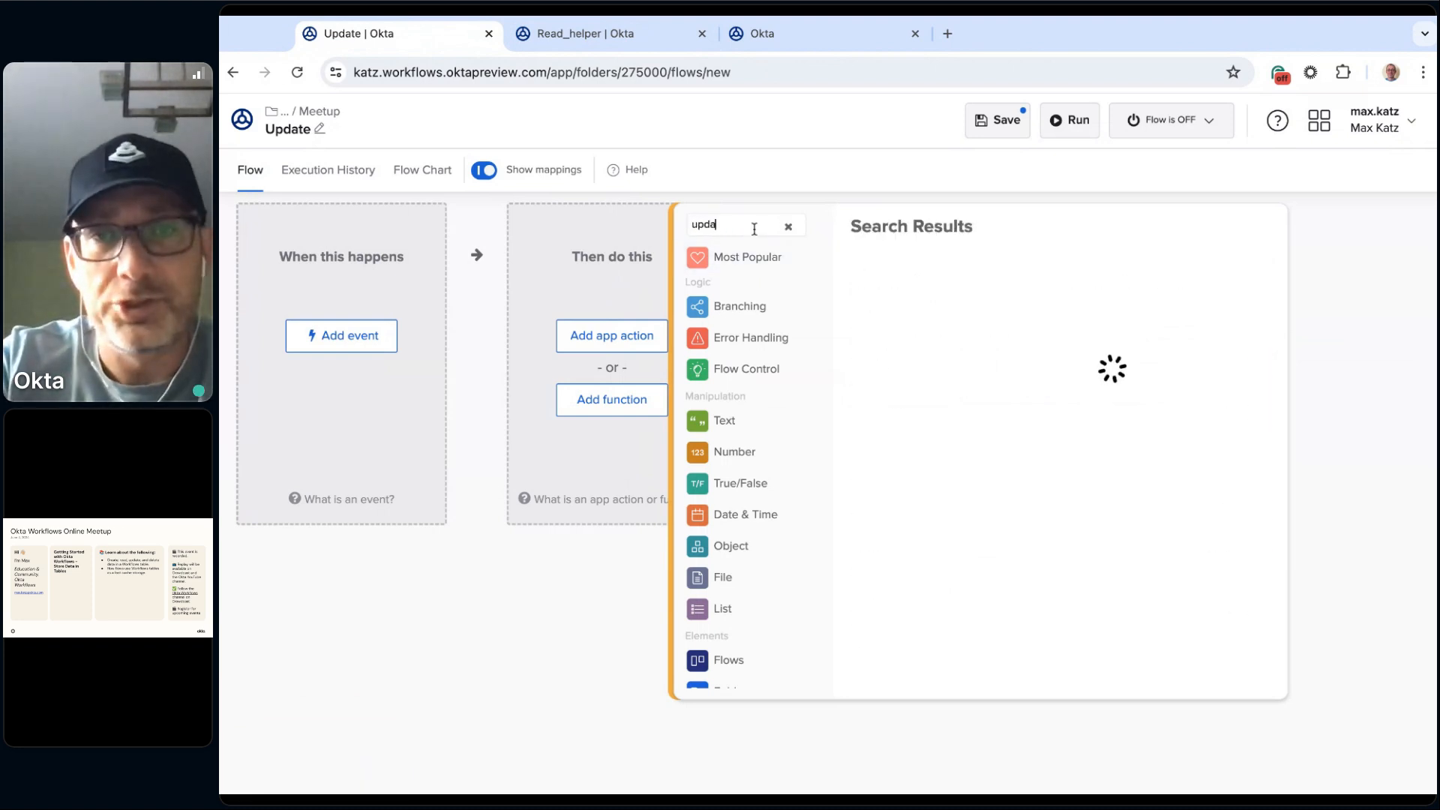
text(te row)
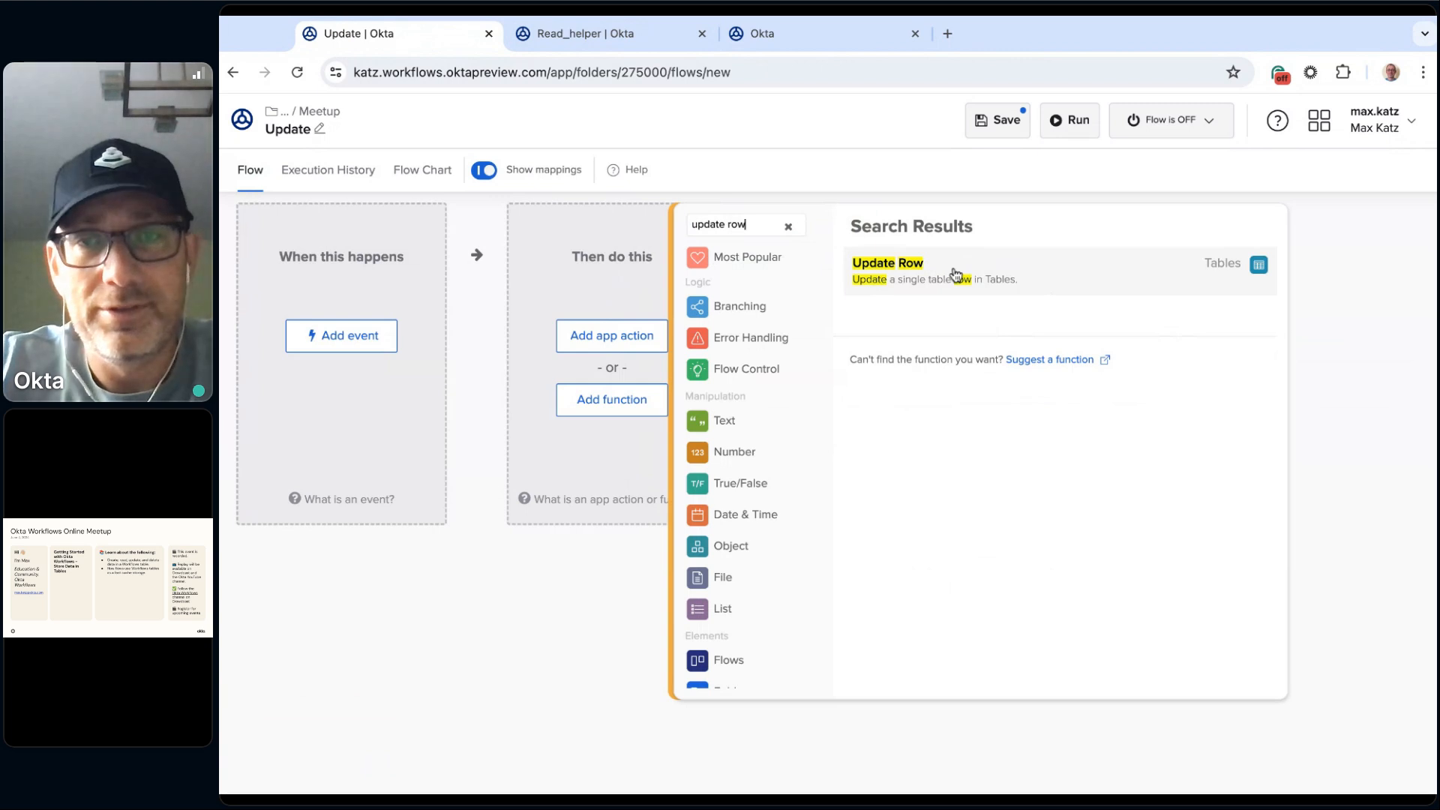
click(1031, 276)
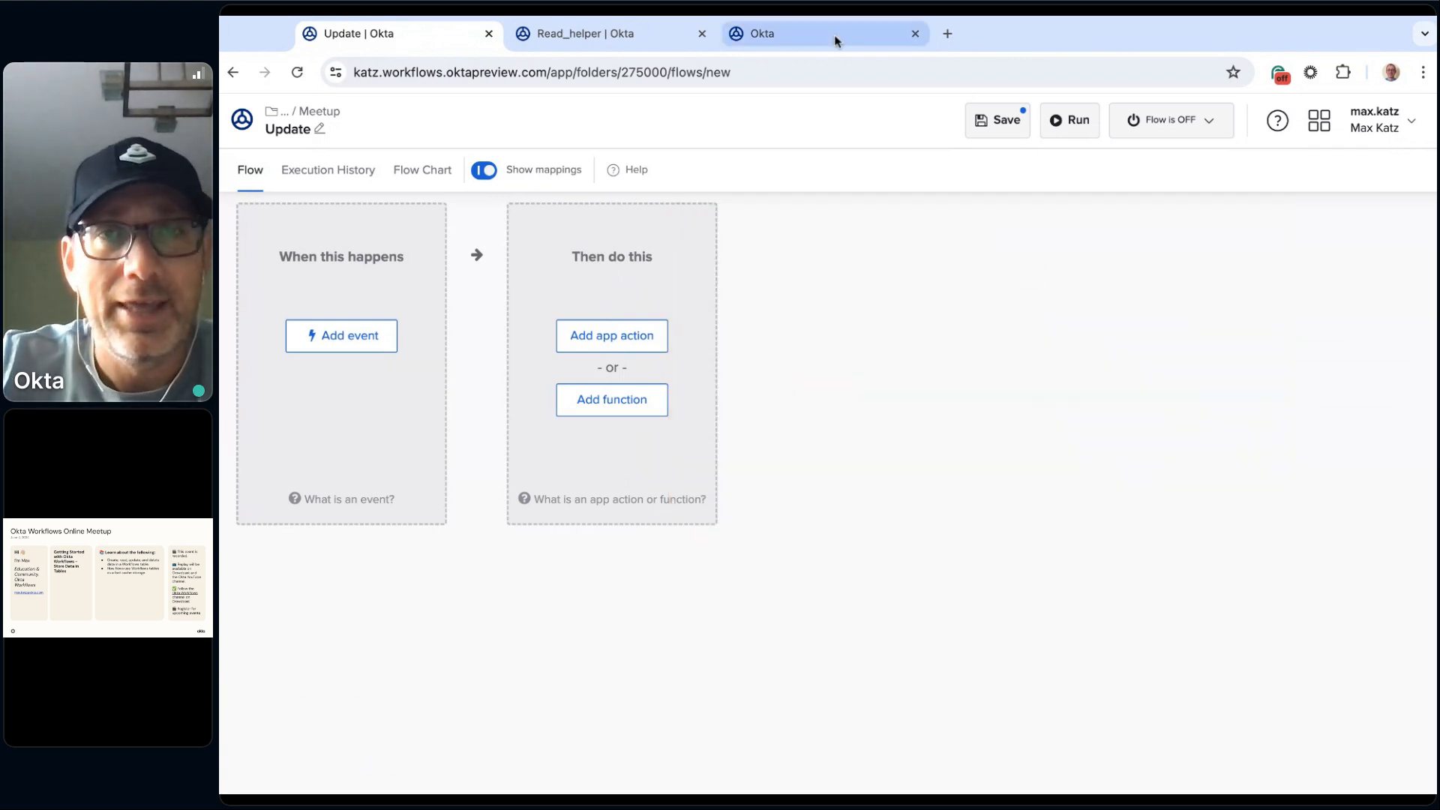
Step: Copy the row ID of the Eggs row from the Shopping table and return to the Update flow
click(853, 36)
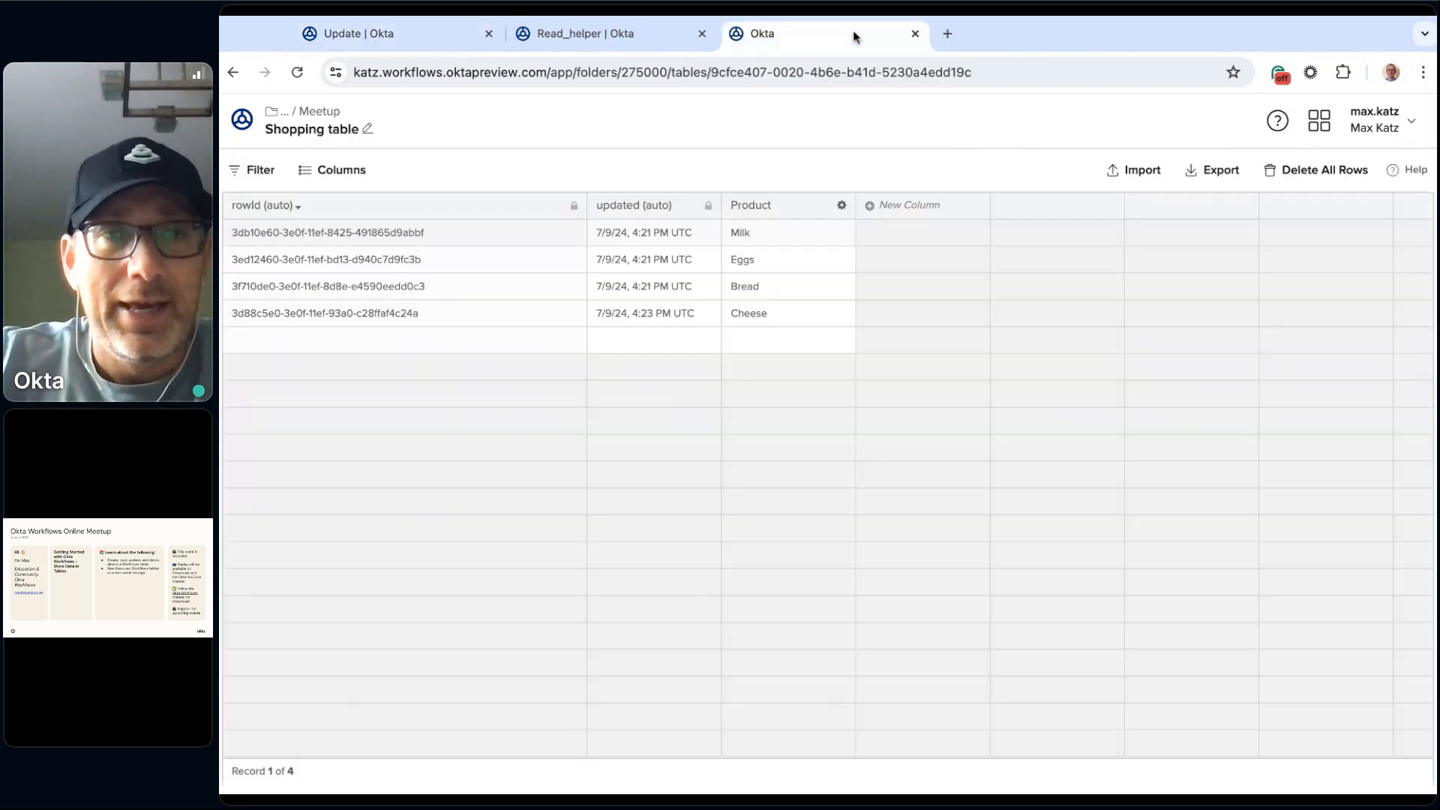
click(391, 263)
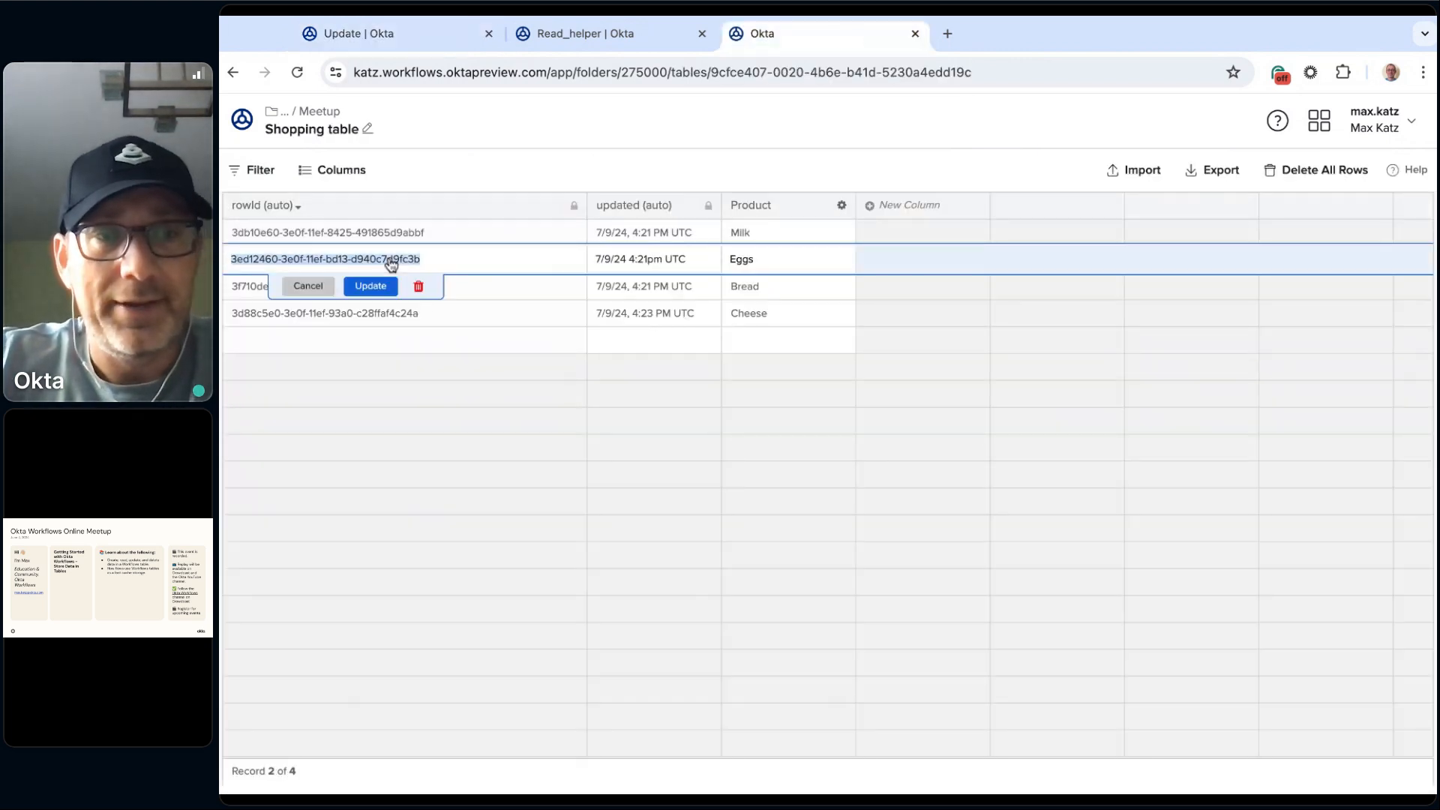
click(551, 33)
click(413, 34)
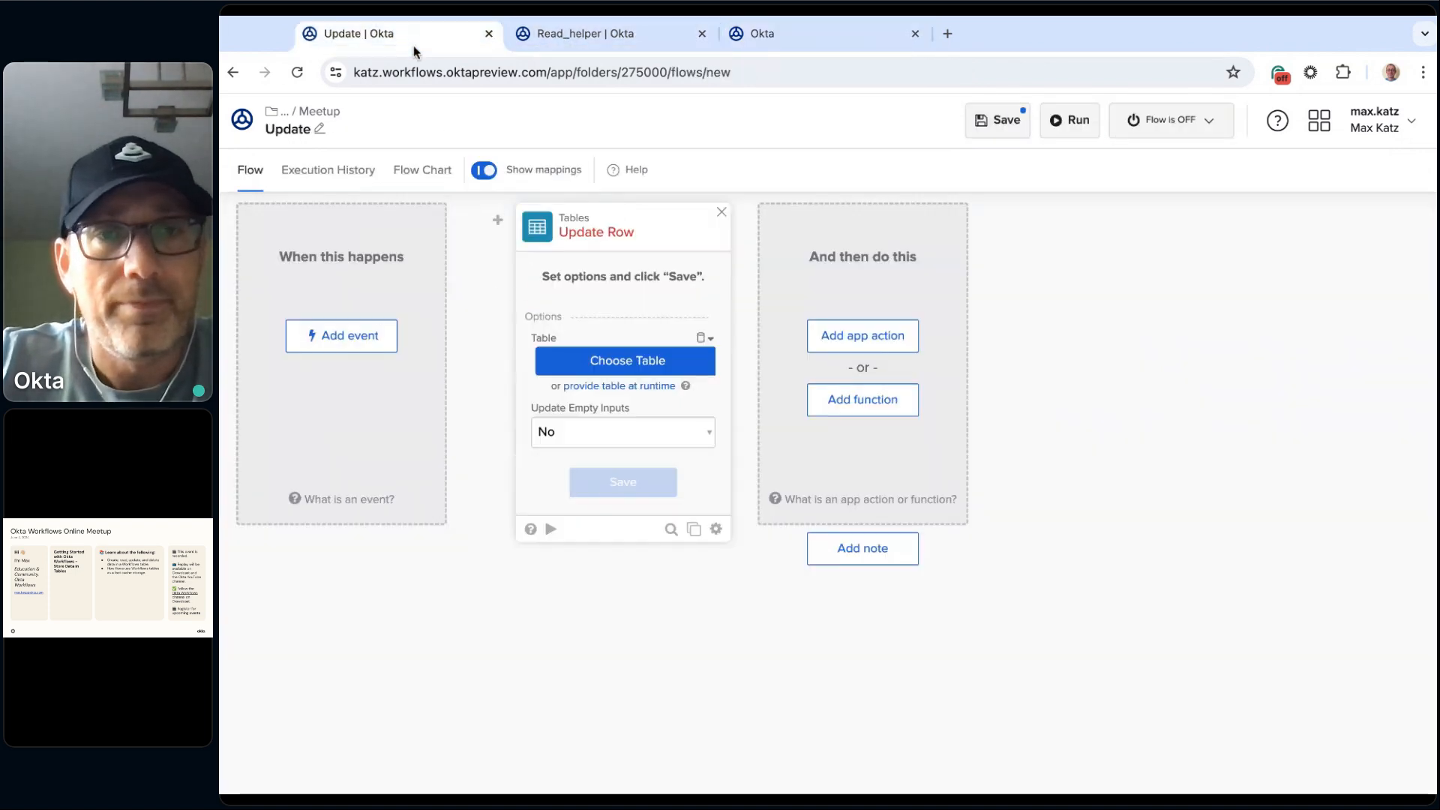
Step: Set the Update Row card's table to Shopping table from 2.Online Meetups > 2024 > July 2024 > Meetup, keeping Update Empty Inputs at No
click(636, 371)
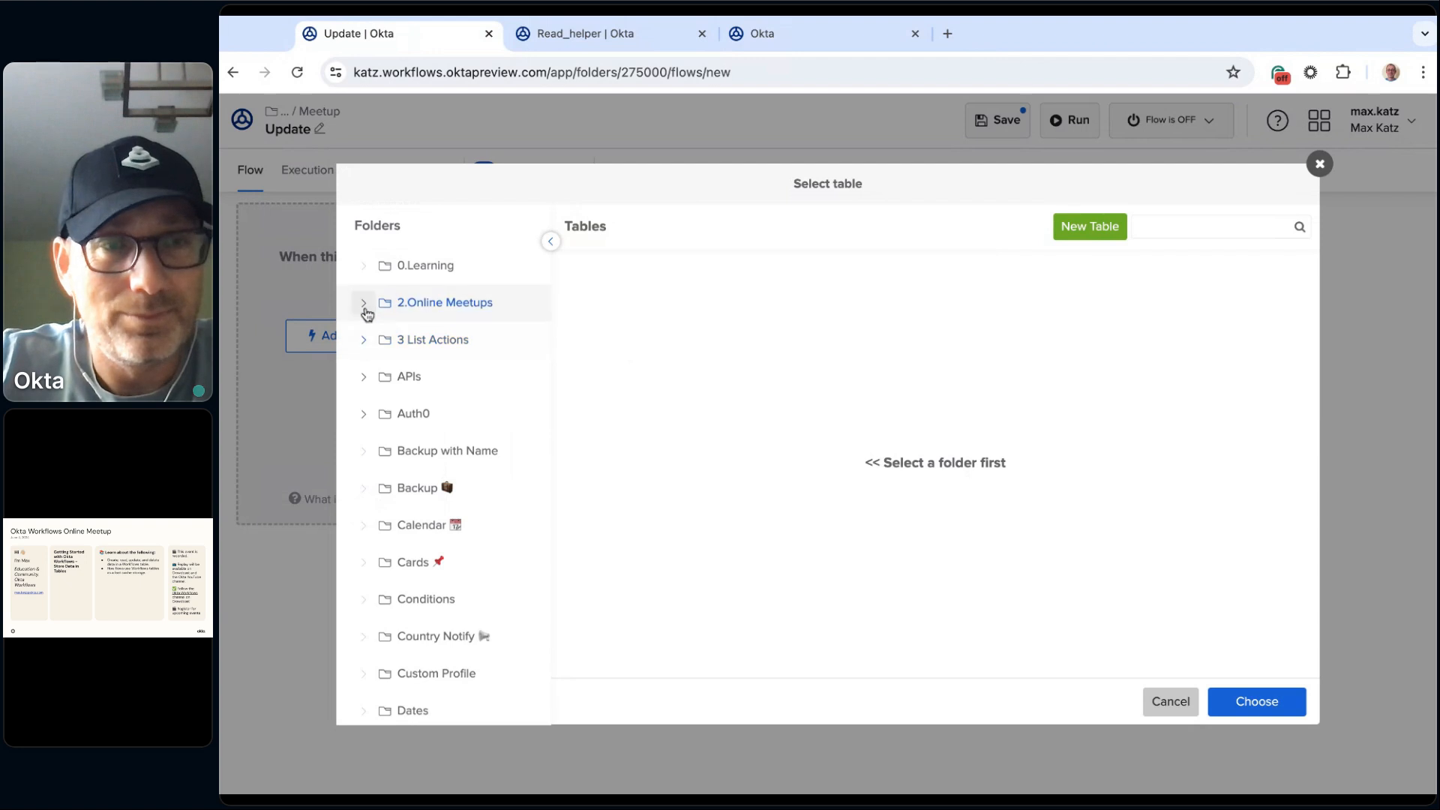
click(364, 304)
click(379, 377)
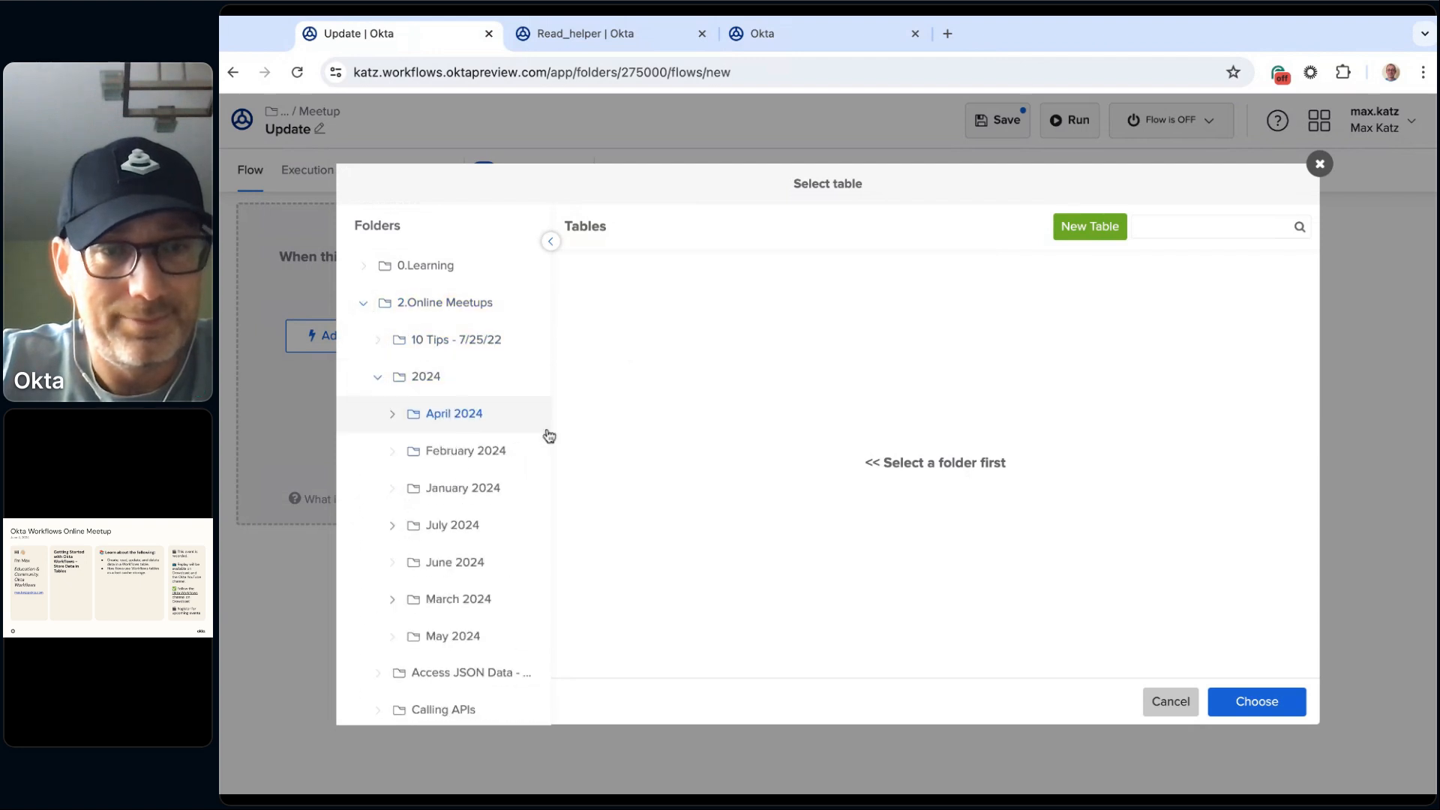
click(420, 529)
click(393, 526)
click(458, 562)
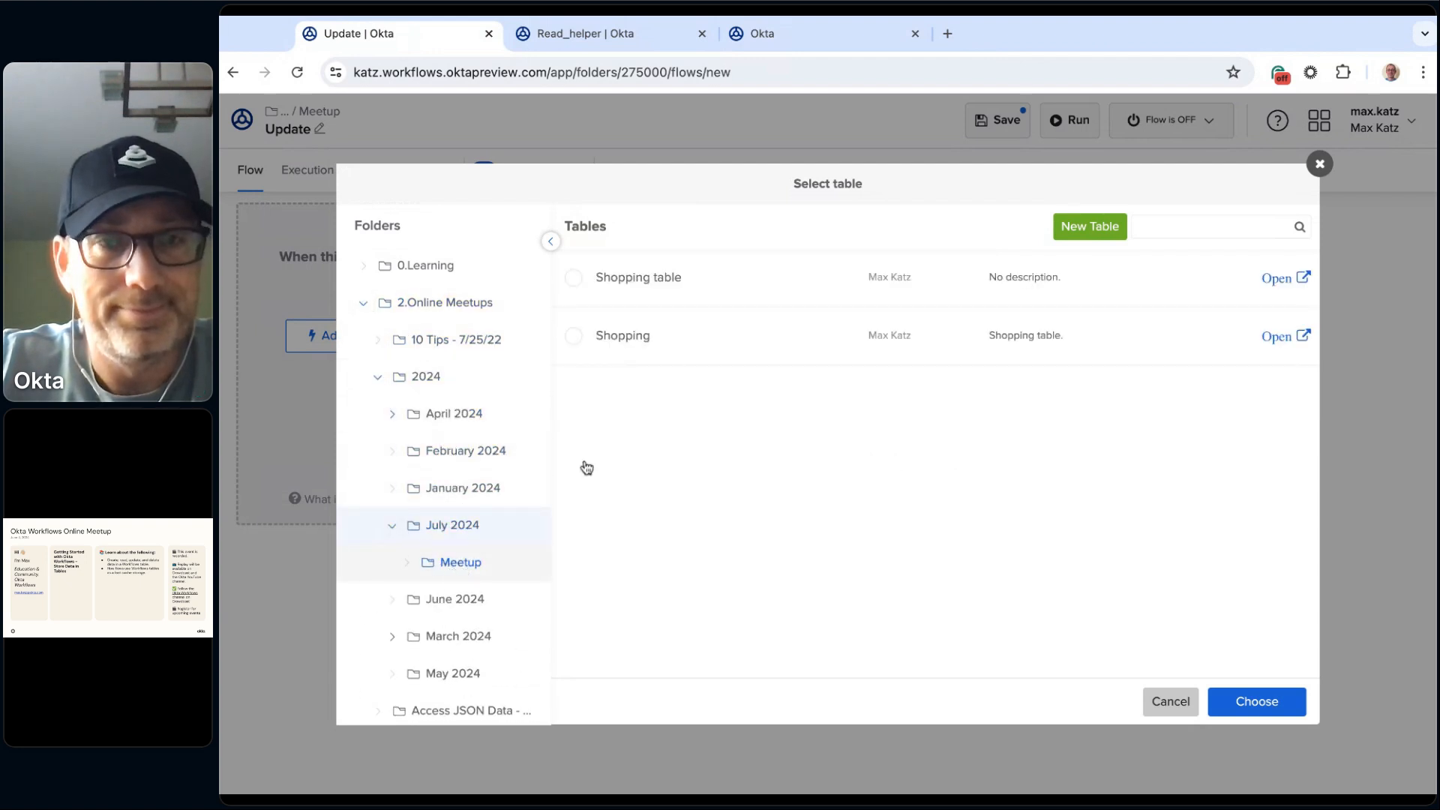
click(667, 283)
click(1256, 701)
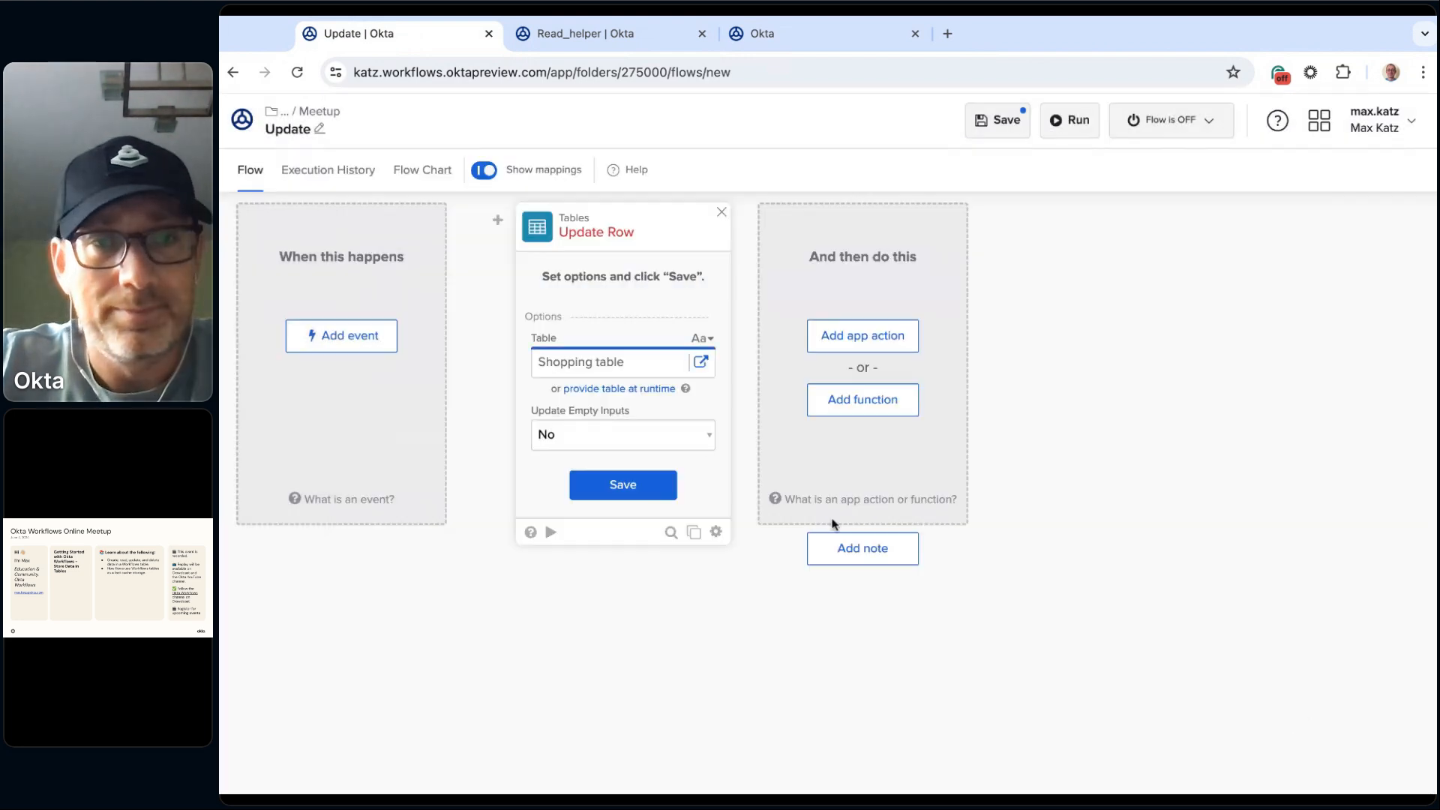
click(623, 485)
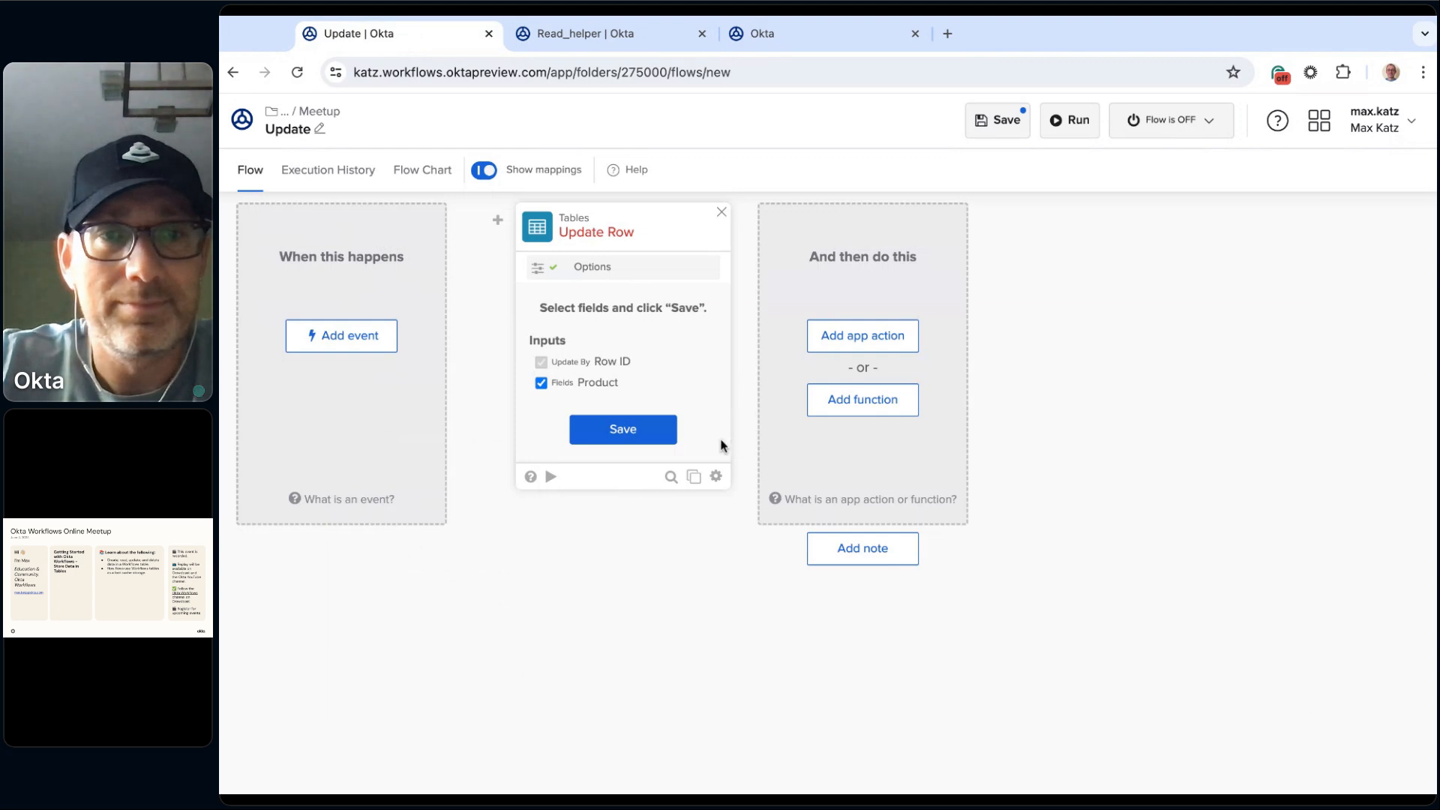
Step: Keep Product among the Update Row inputs, then fill in the copied Eggs row ID and set Product to Butter
click(623, 429)
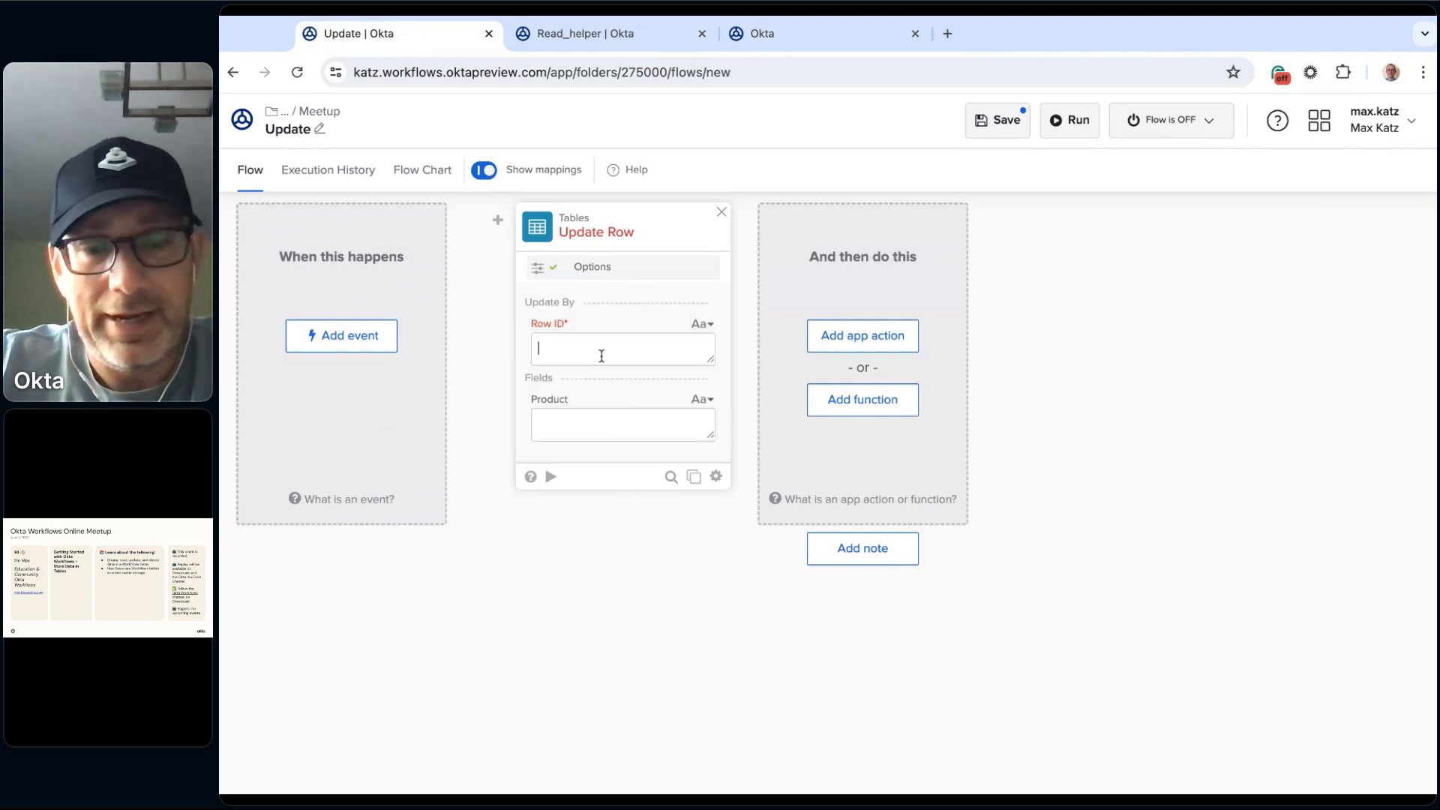
text(3ed12460-3e0f-11ef-bd13-d940c7d9f13b)
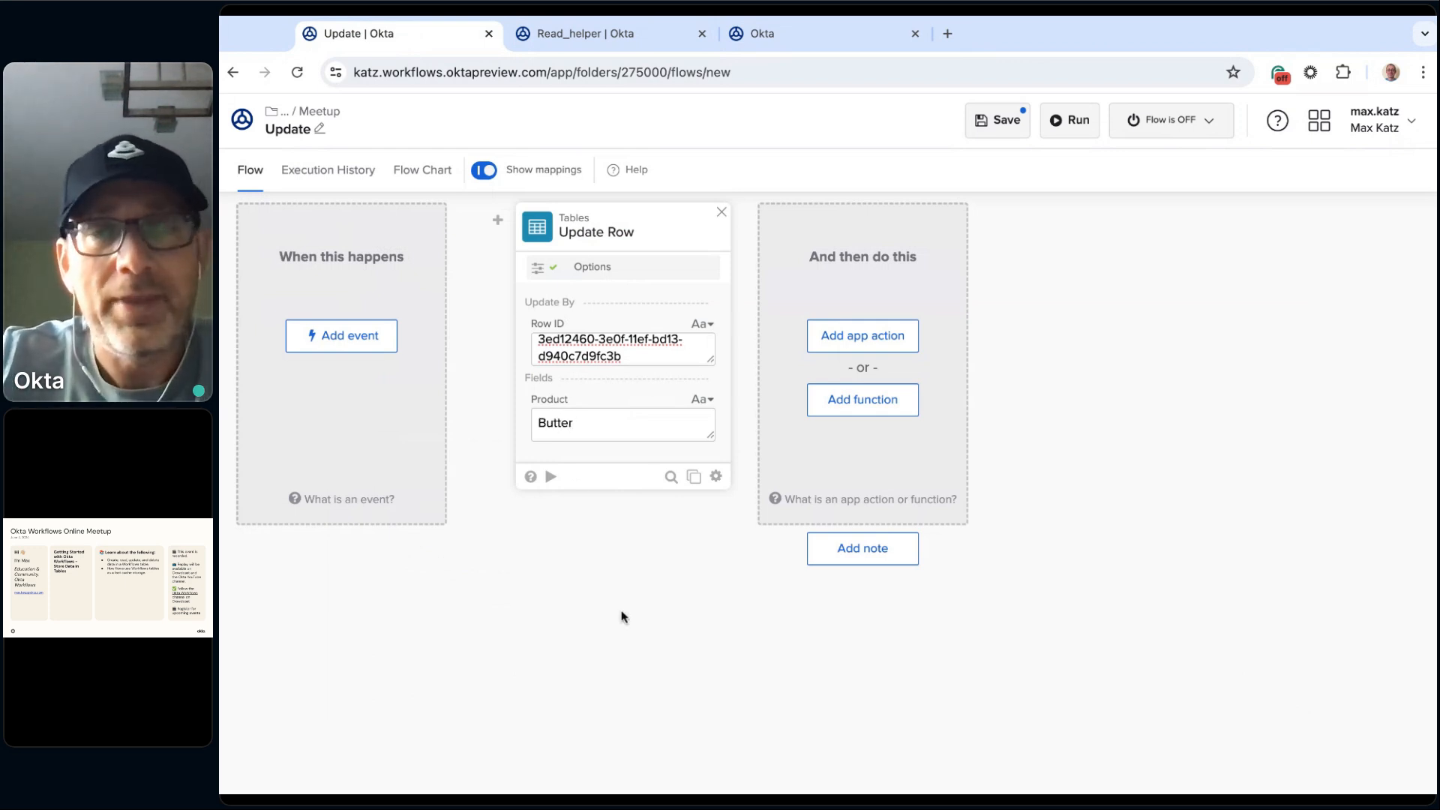
Step: Insert an Assign card before Update Row with input 1 set to Butter, and map its output to Update Row's Product field
mouse_move(501, 245)
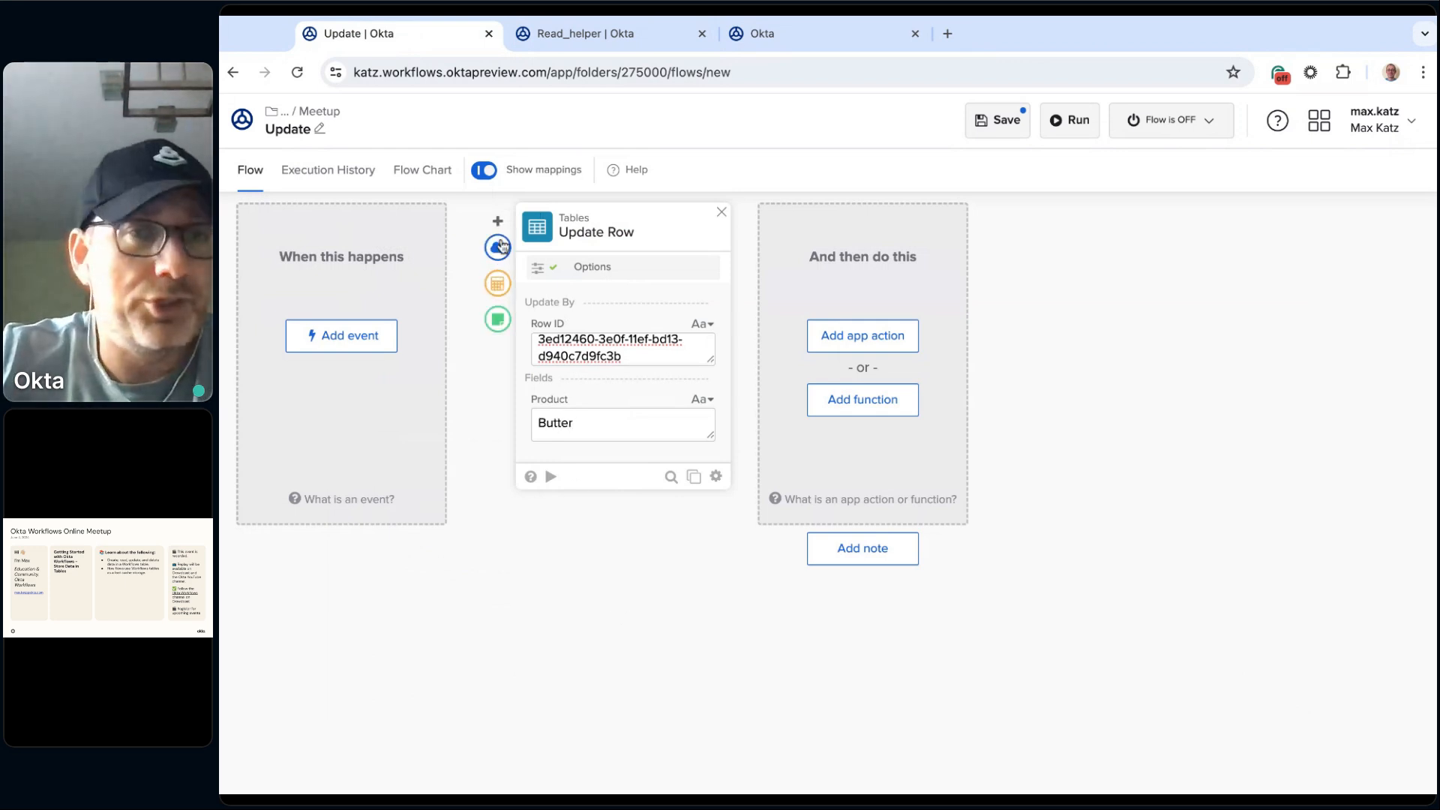
click(497, 283)
text(assi)
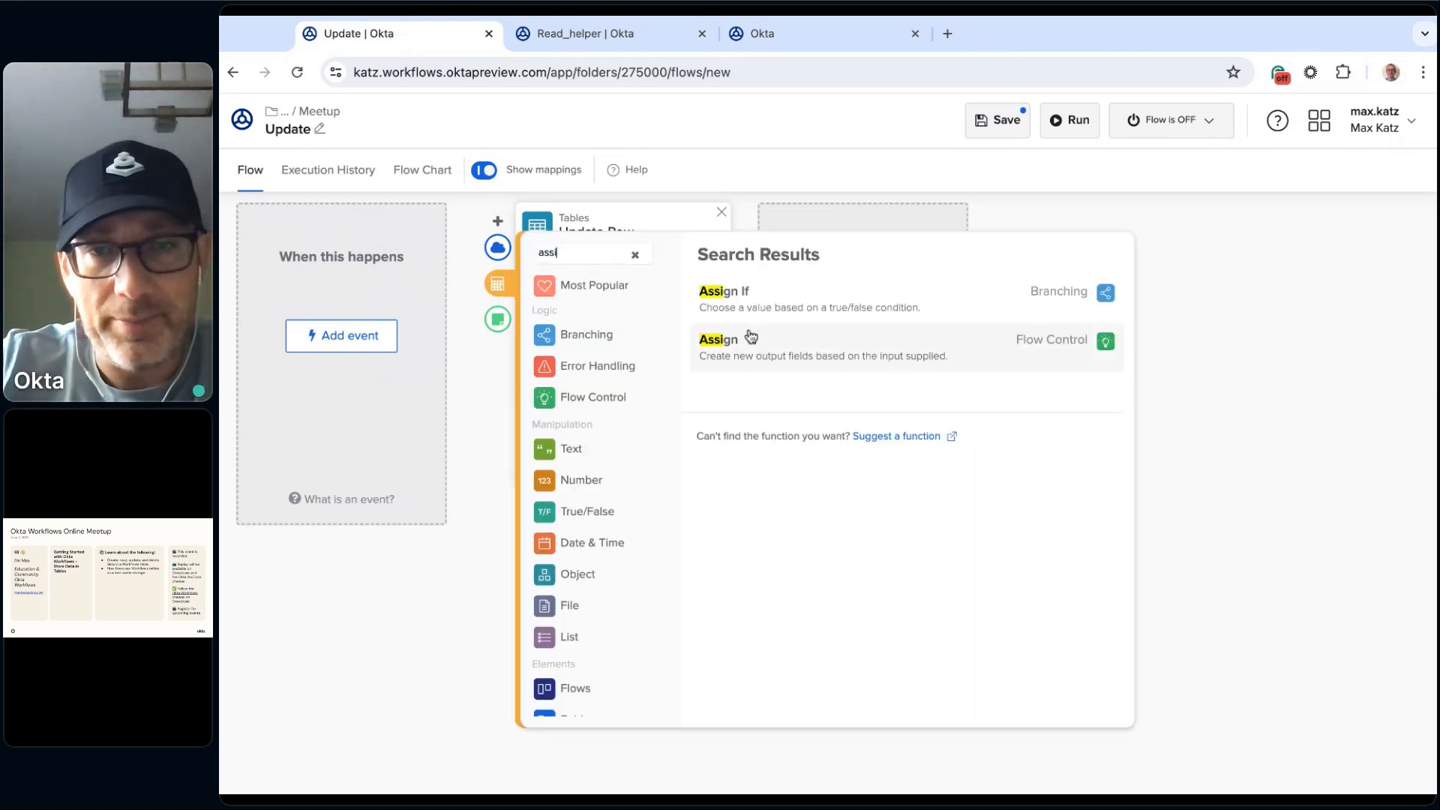
click(773, 361)
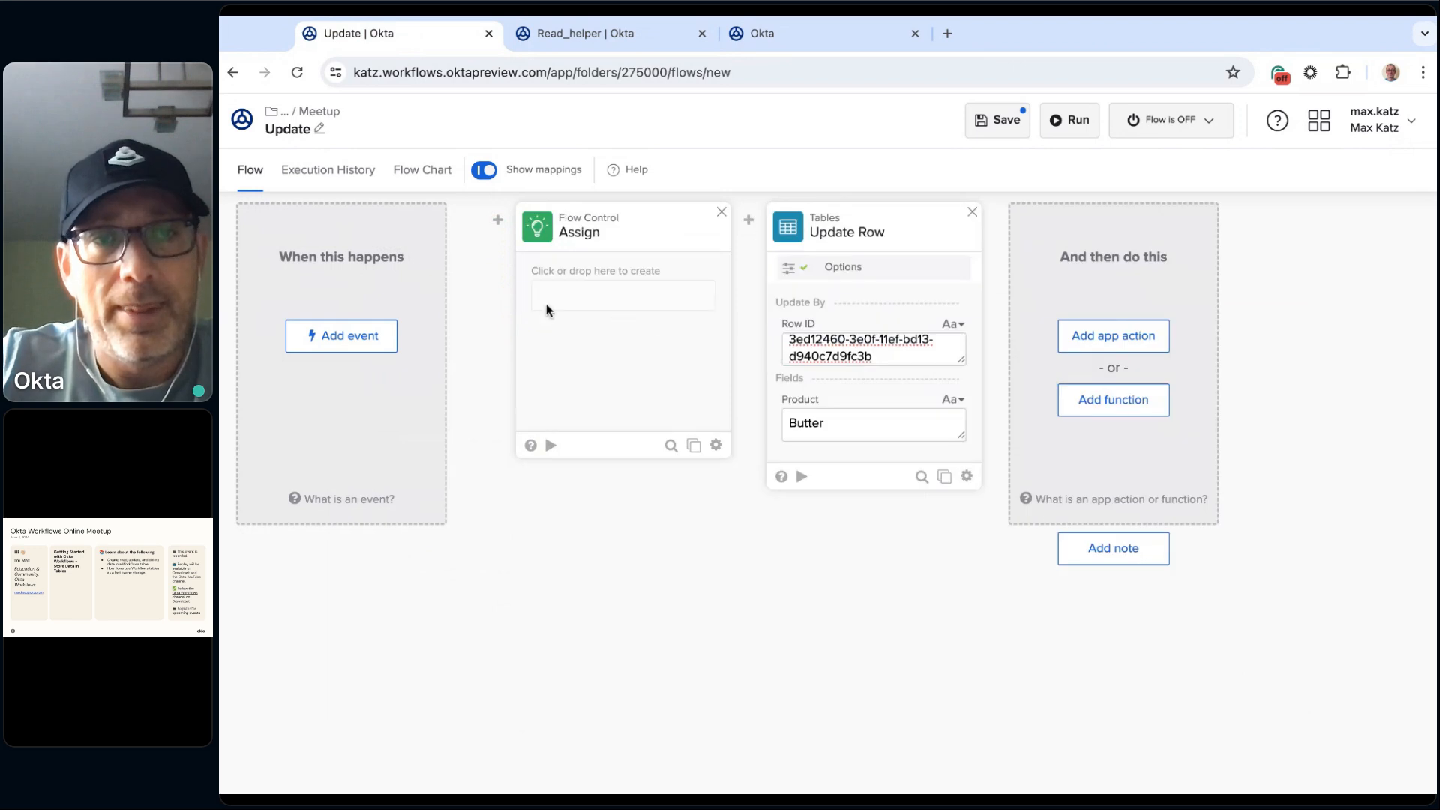
click(617, 297)
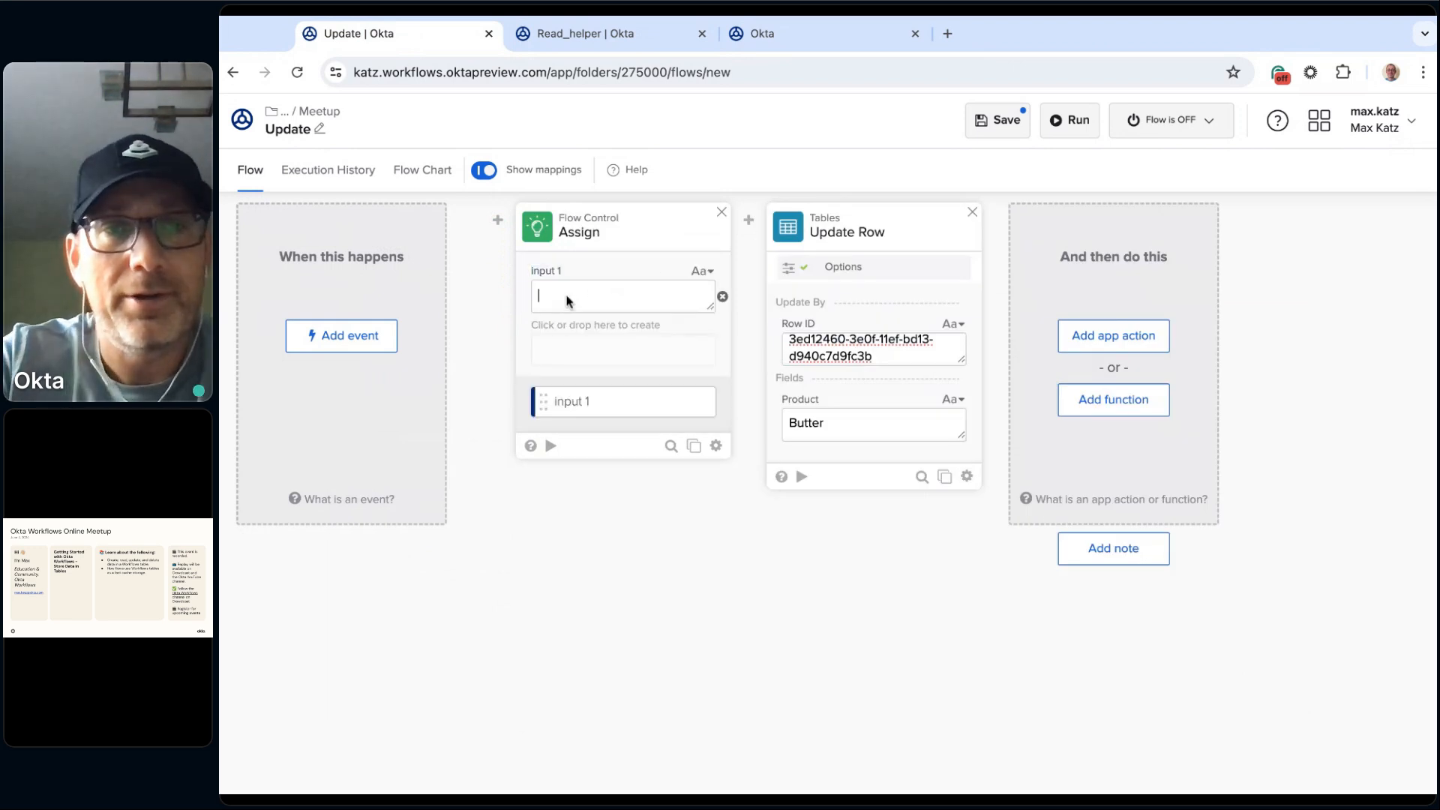
text(Butter)
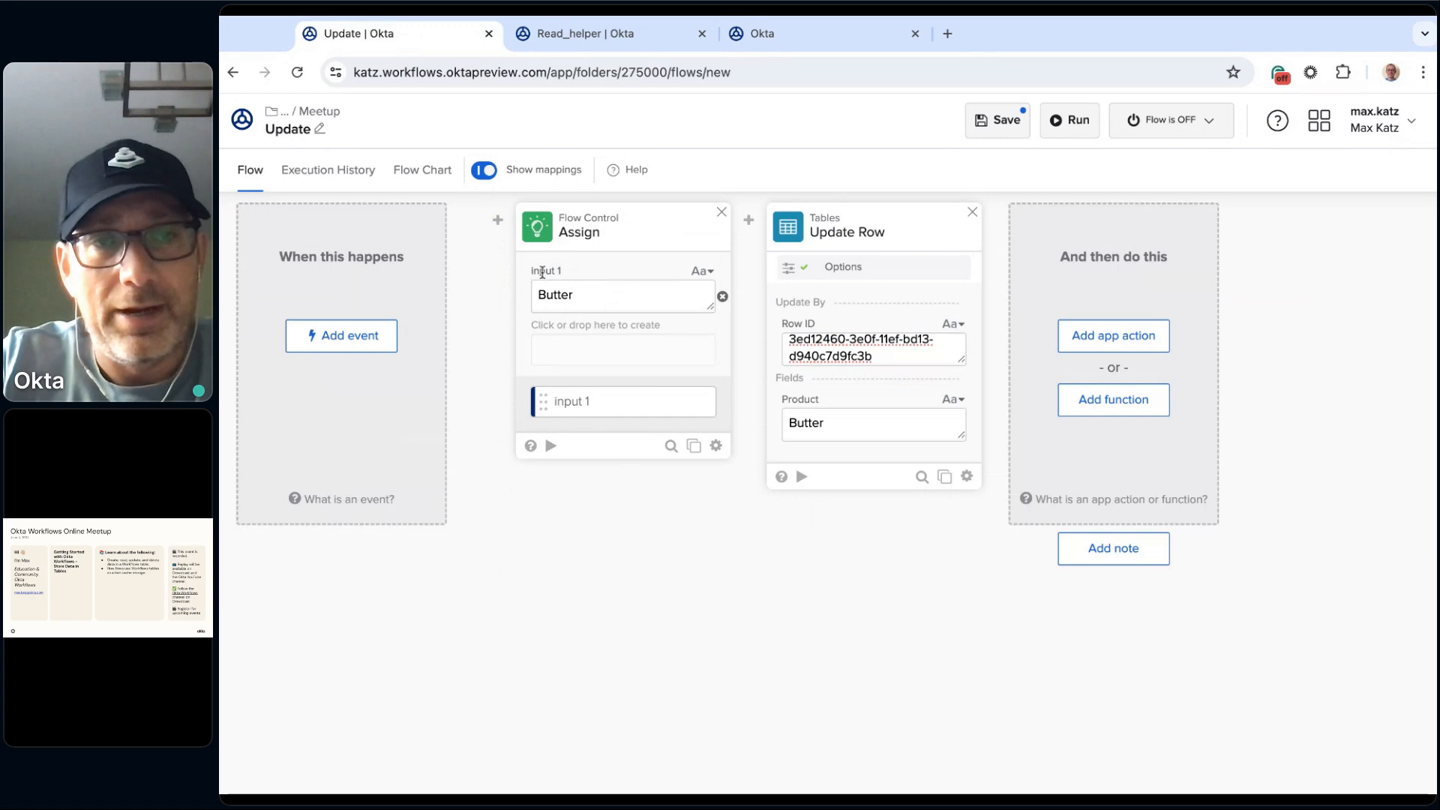
drag(615, 405, 843, 426)
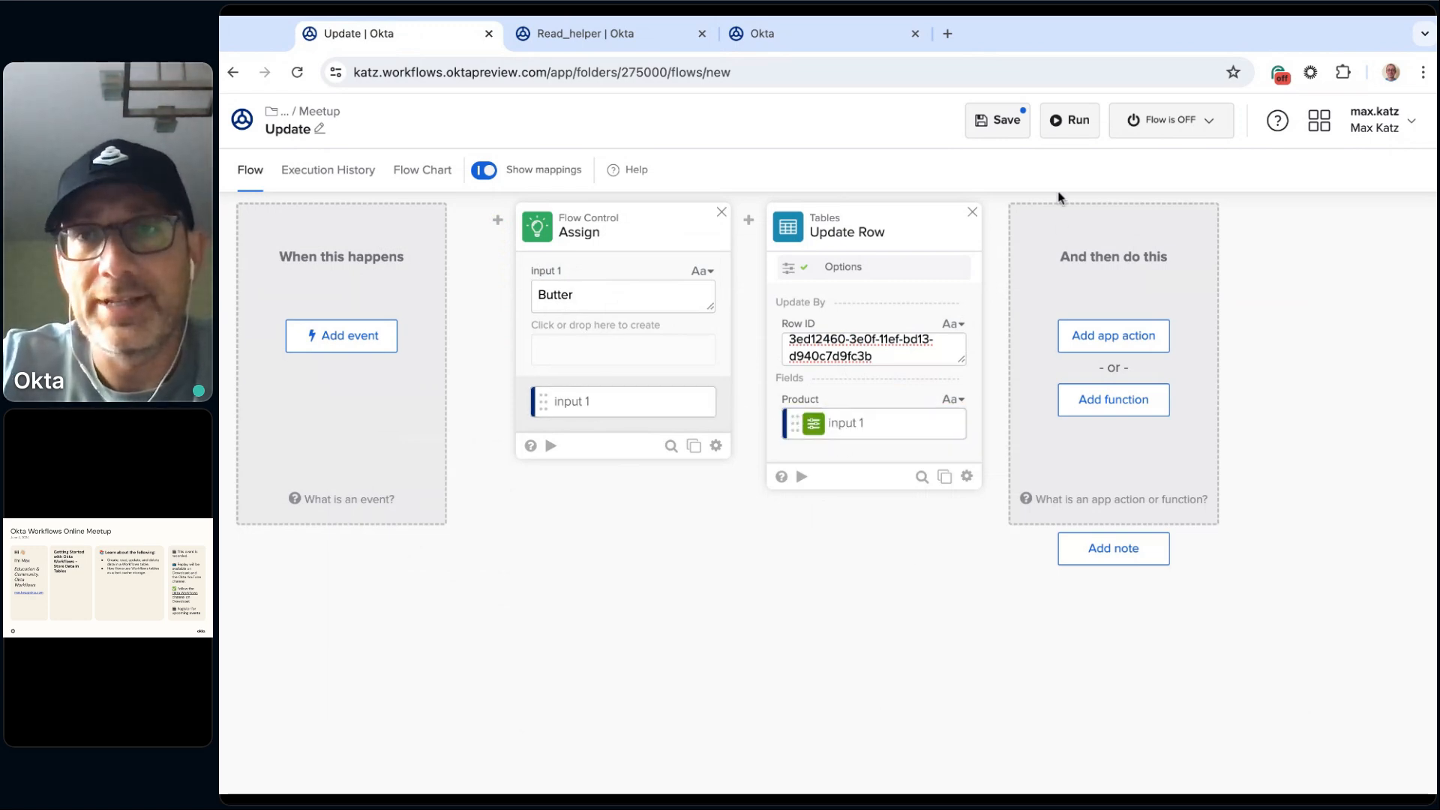
Step: Save and run the Update flow, and reload the Shopping table to check the Eggs row
click(1082, 124)
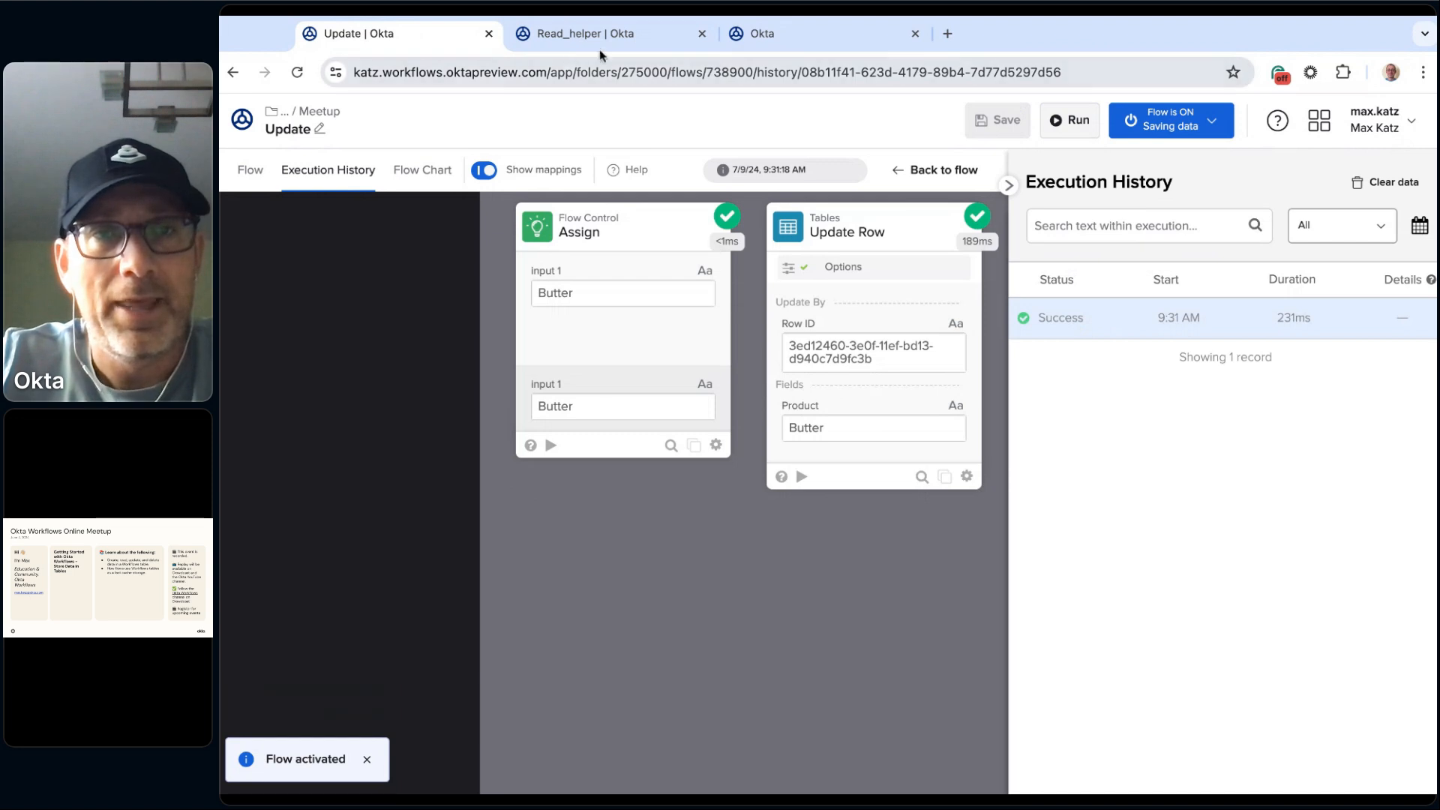
click(782, 45)
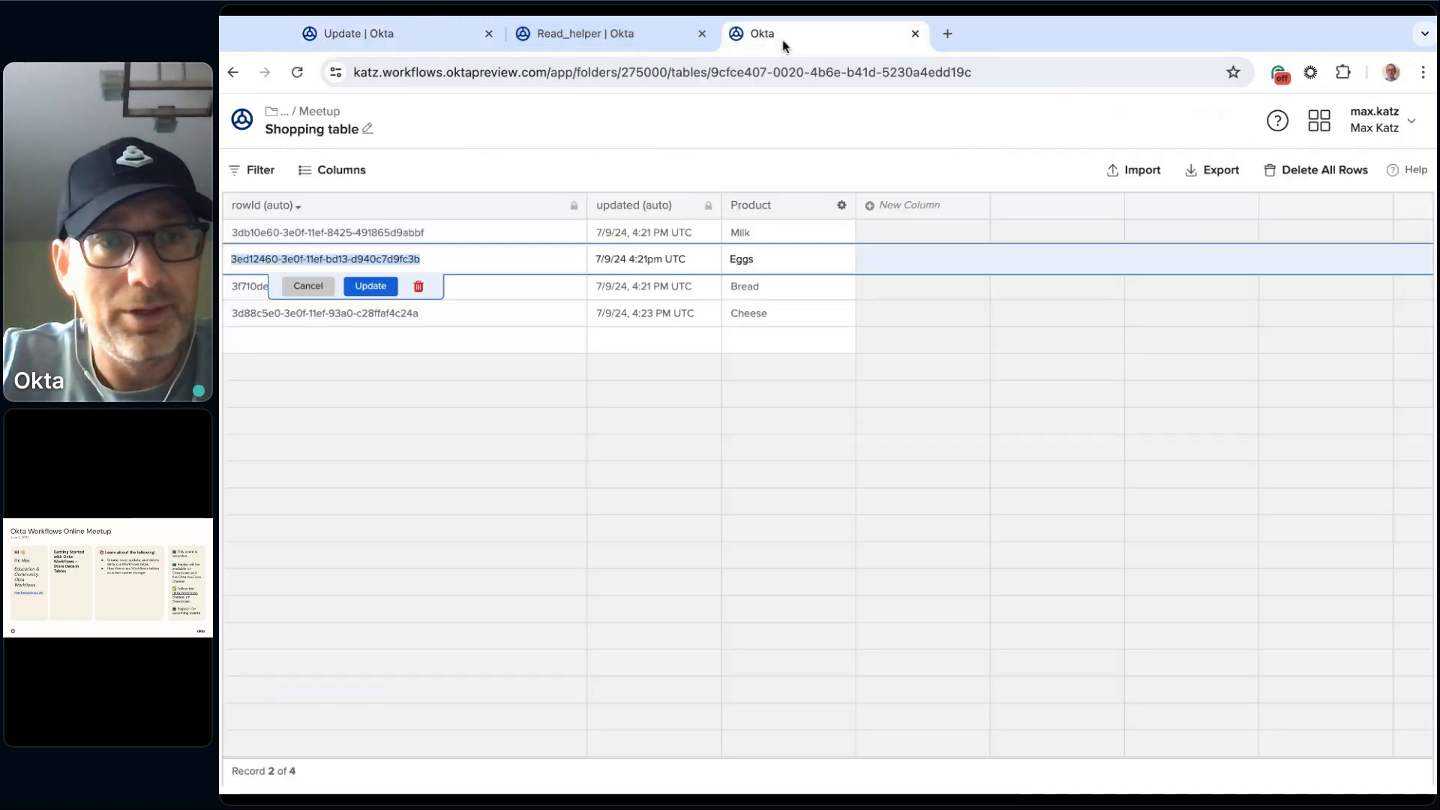
key(super+r)
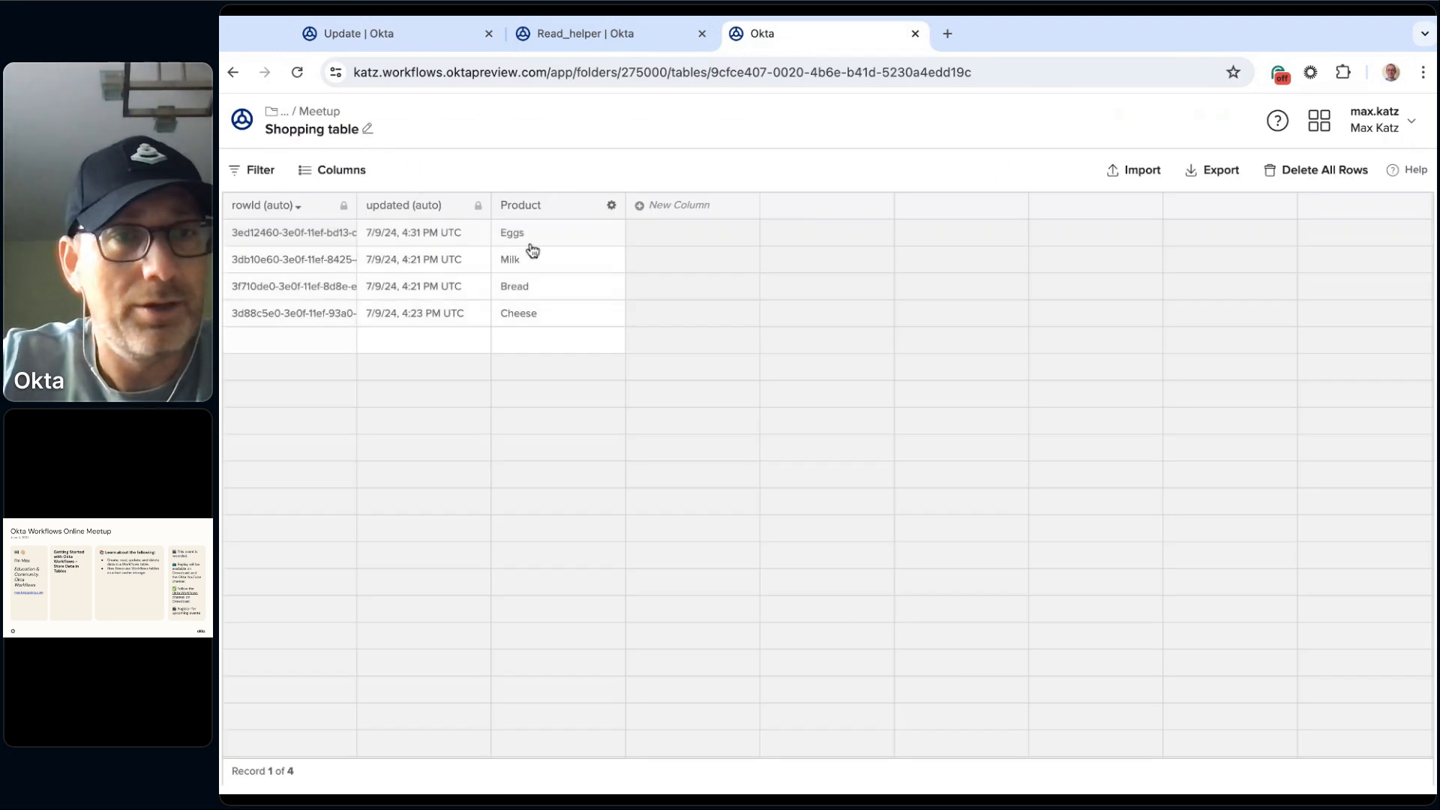
Step: Return to the Update flow's design and enlarge the Update Row card's Row ID field to review the full ID
click(567, 33)
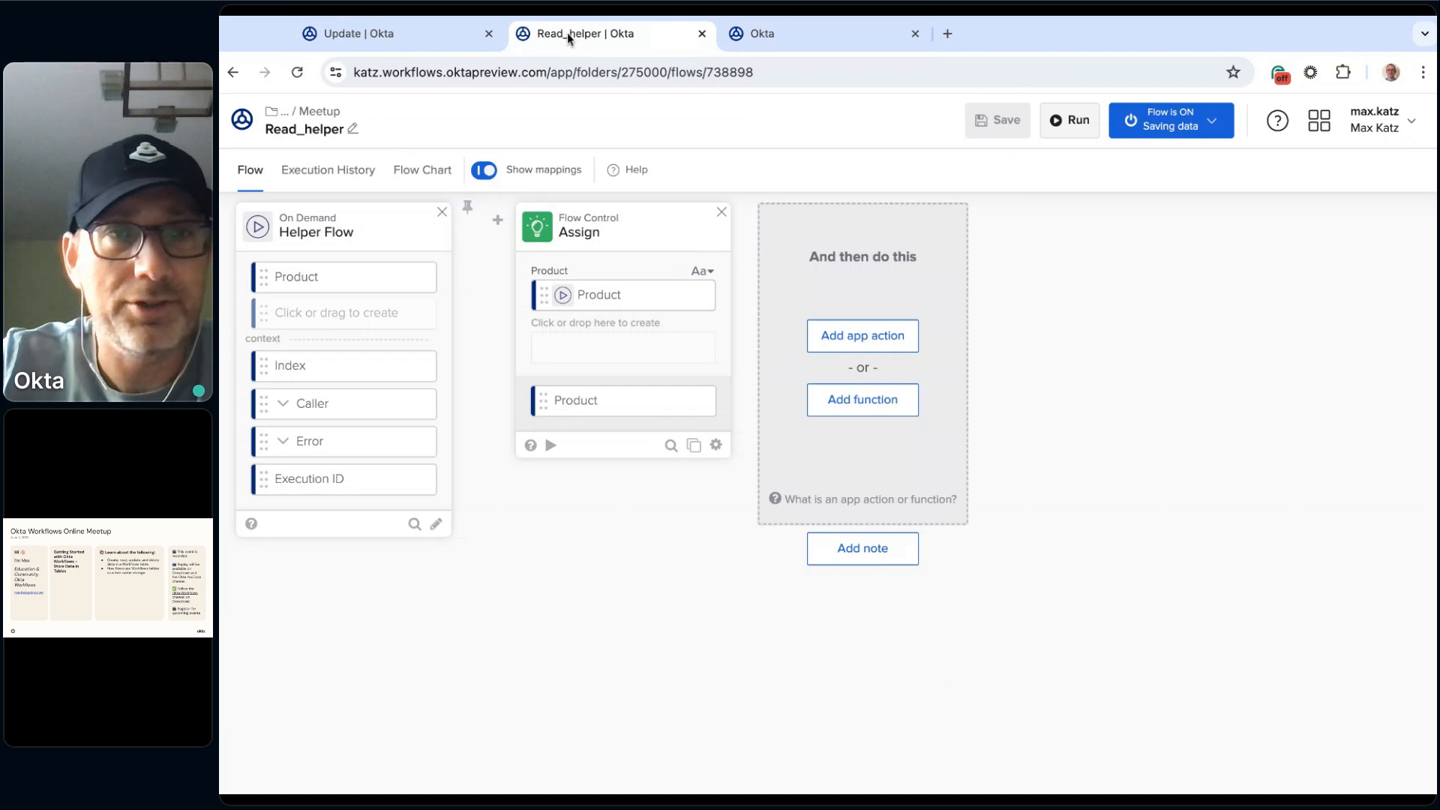
click(452, 38)
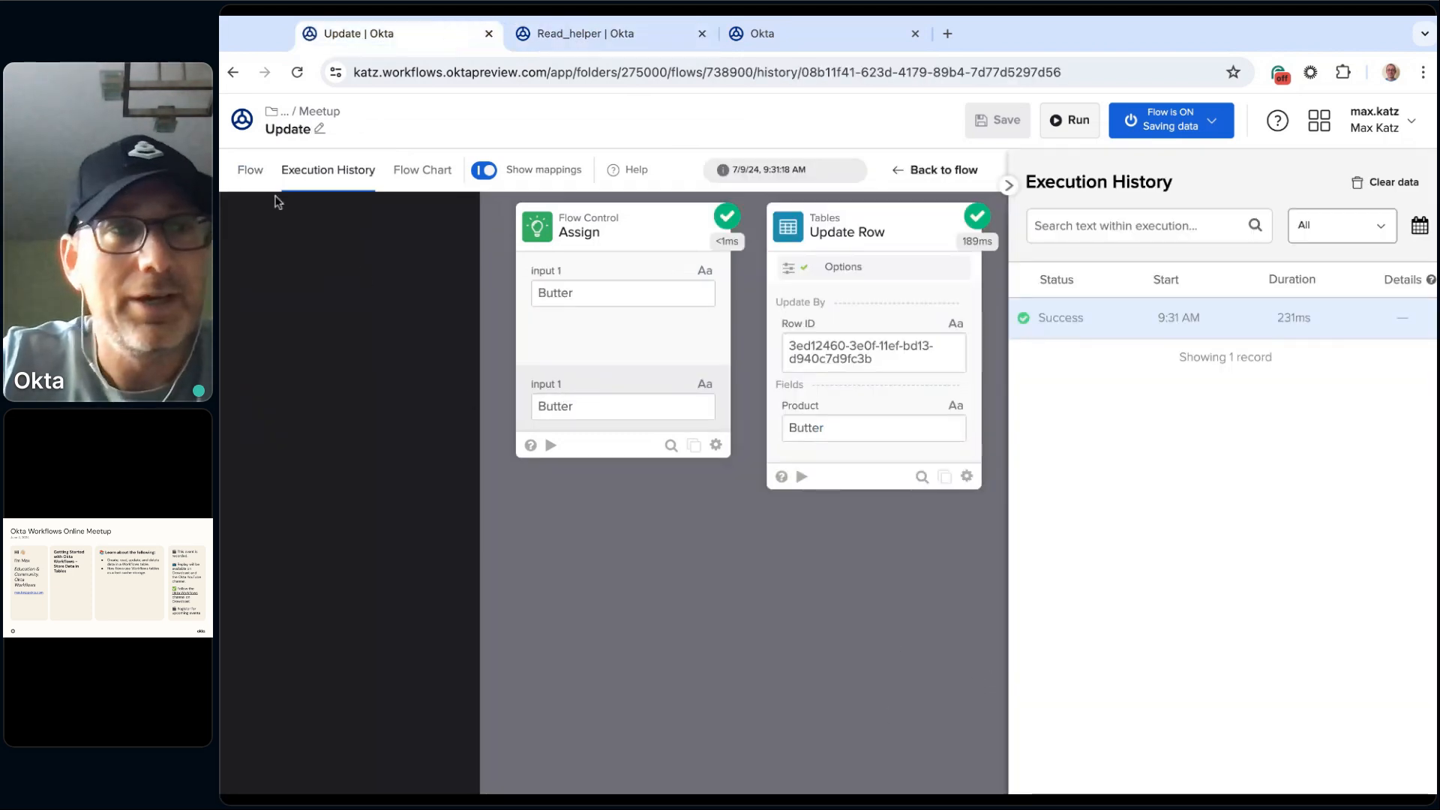
click(251, 170)
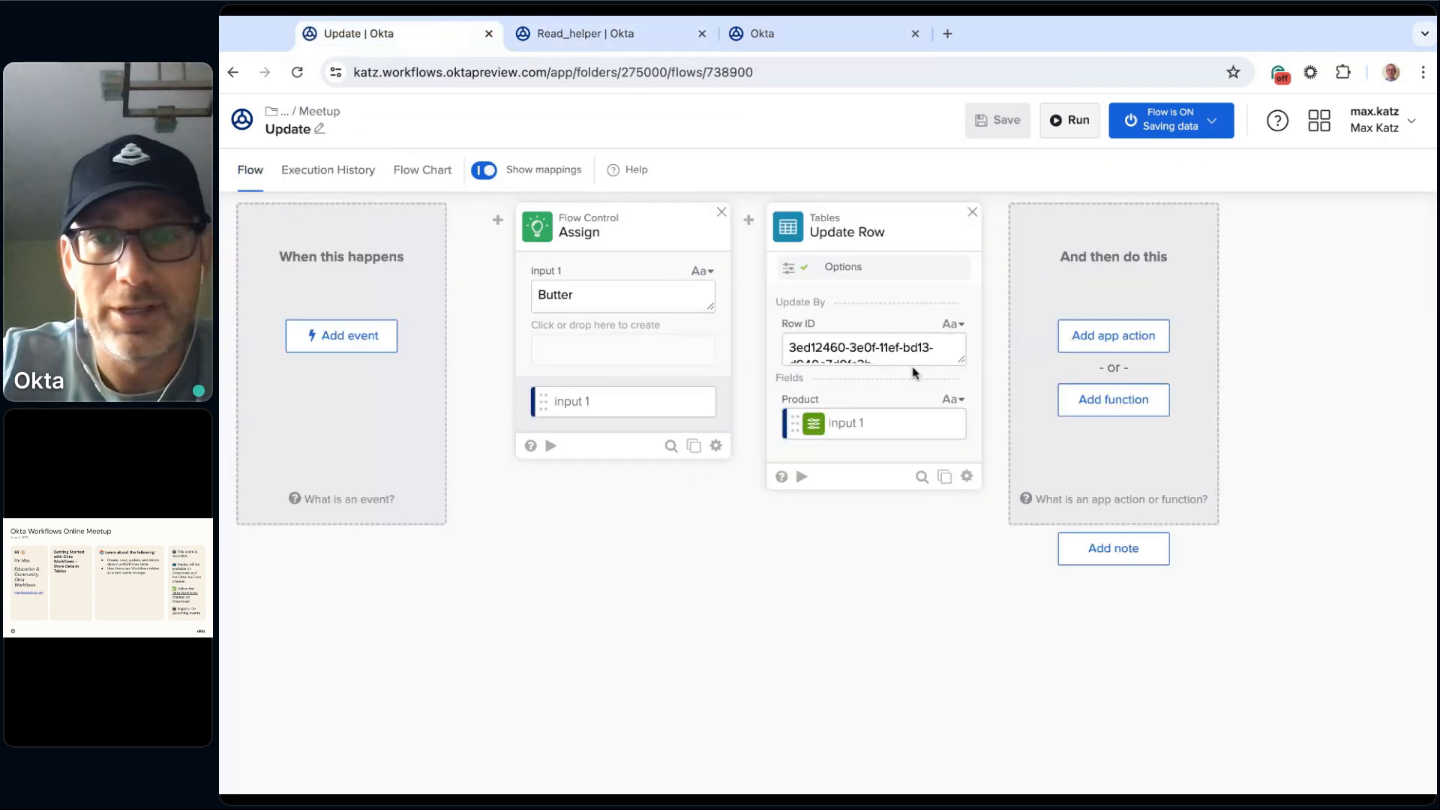
drag(959, 359, 958, 380)
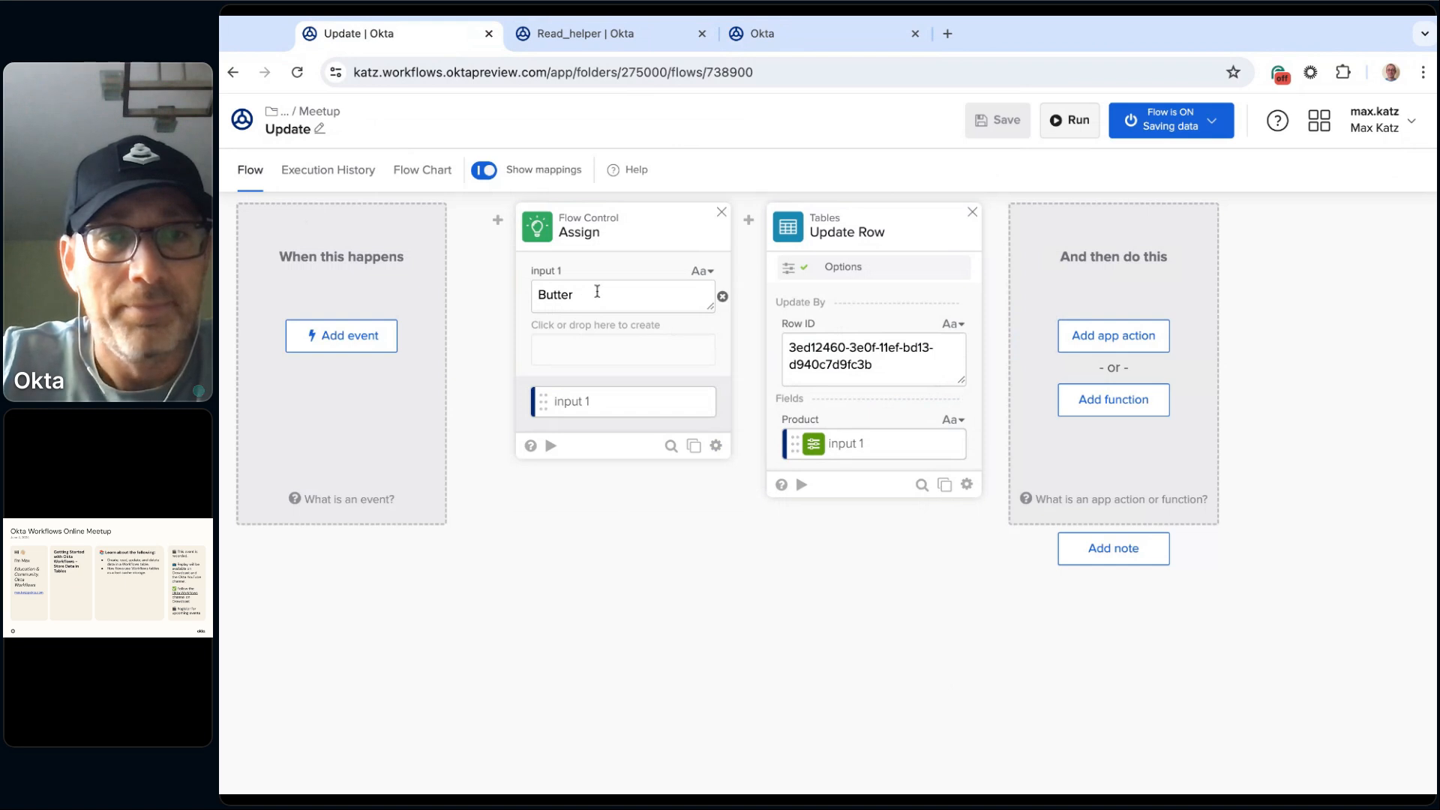
click(923, 364)
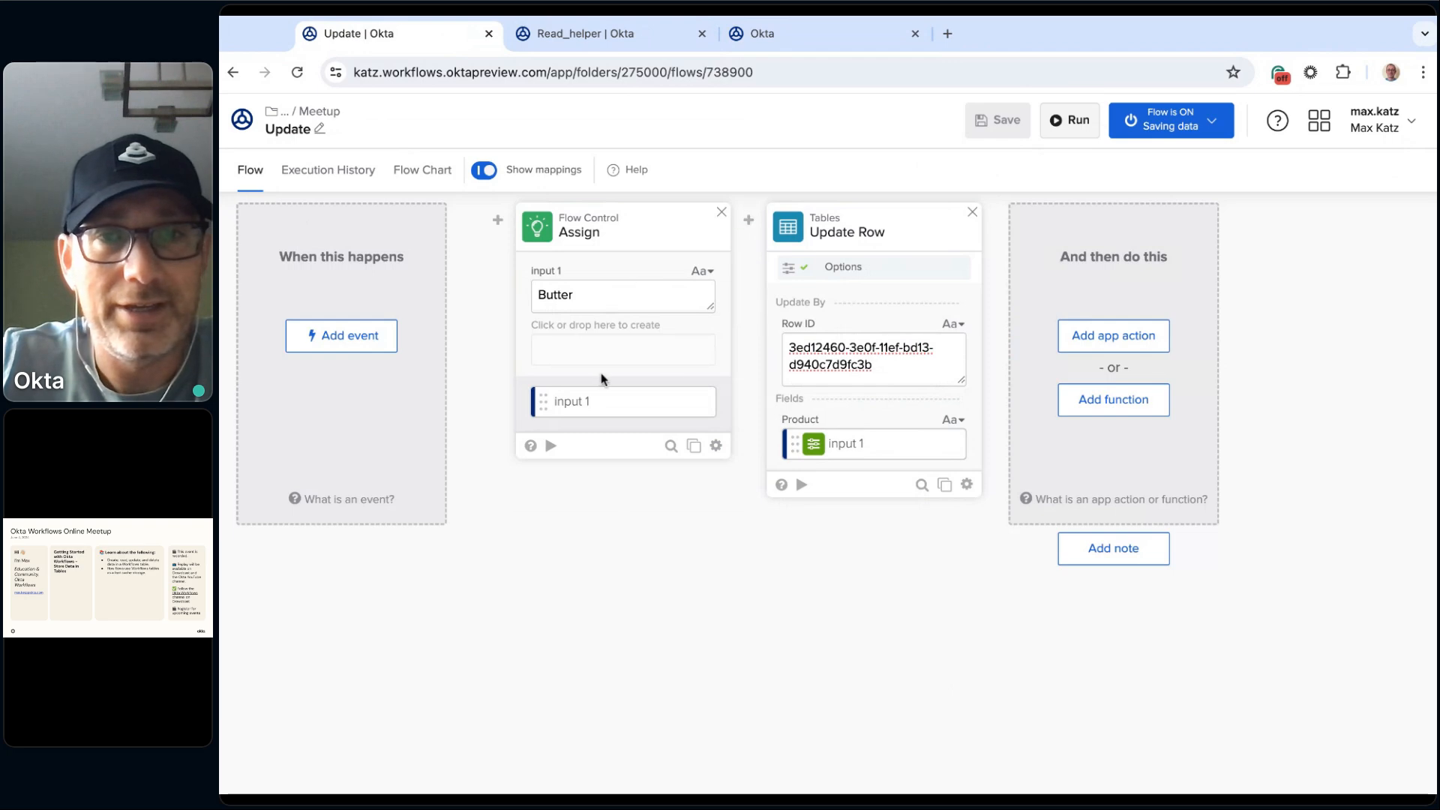
Step: Choose Shopping table from 2.Online Meetups > 2024 > July 2024 > Meetup again in the Update Row options and save them
click(893, 267)
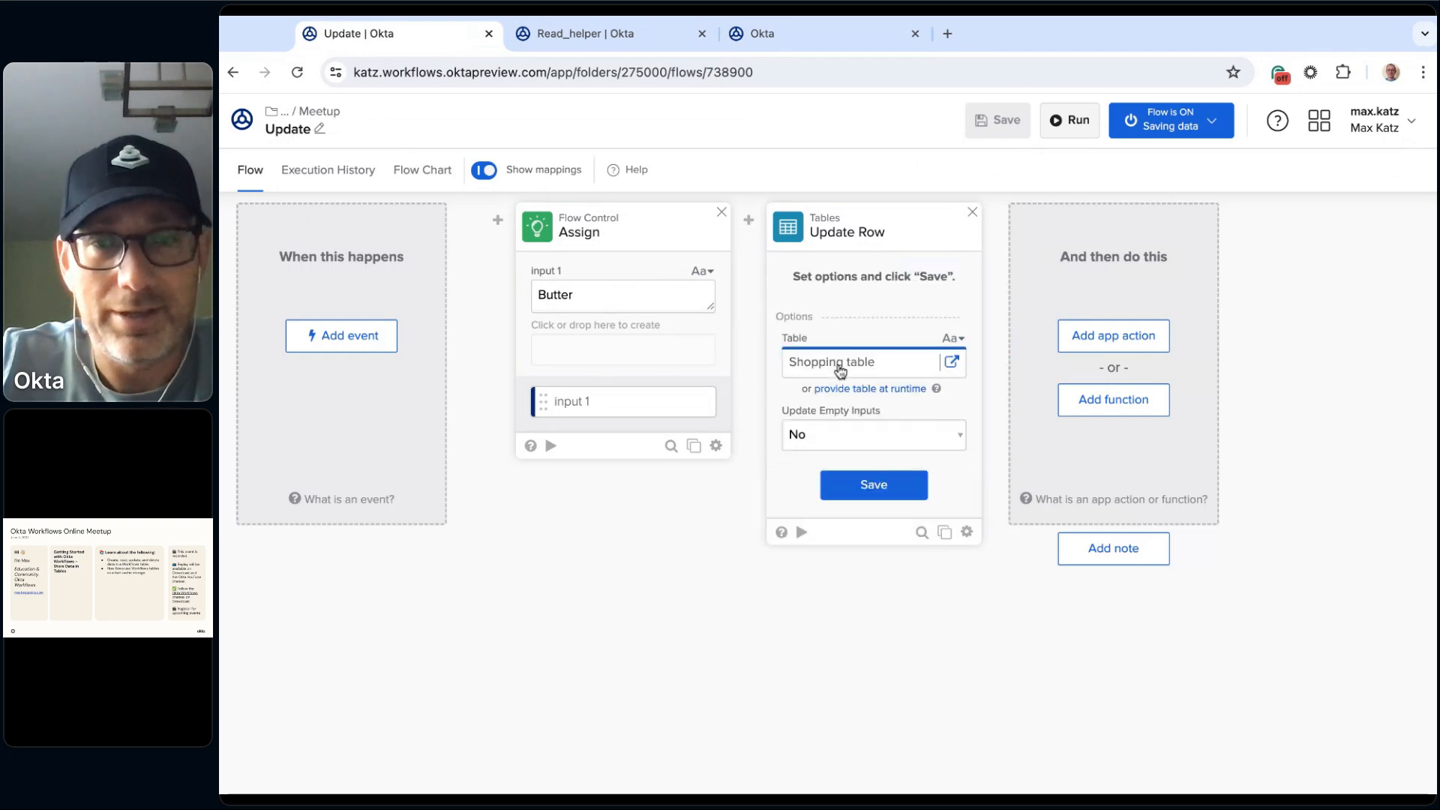
click(840, 370)
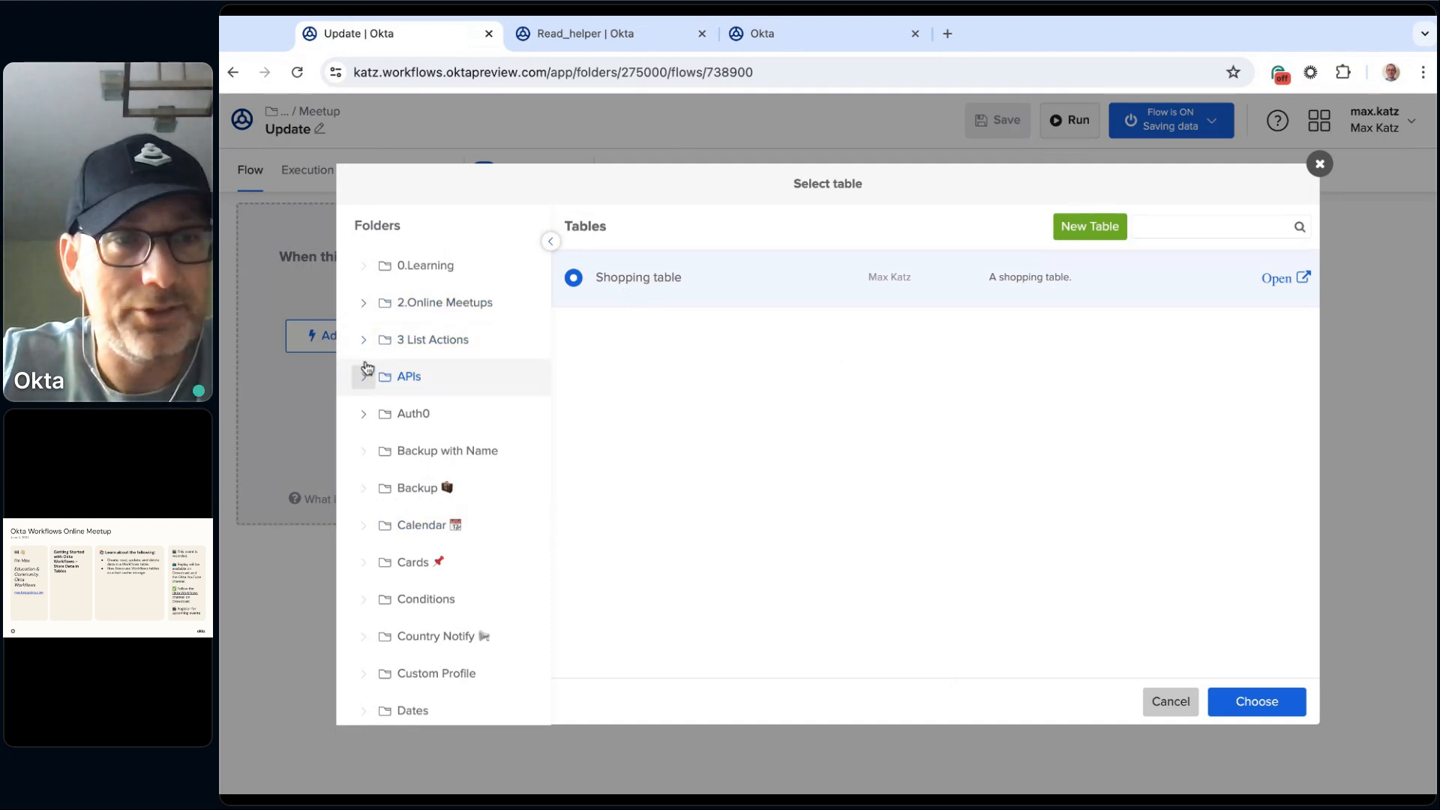
click(363, 303)
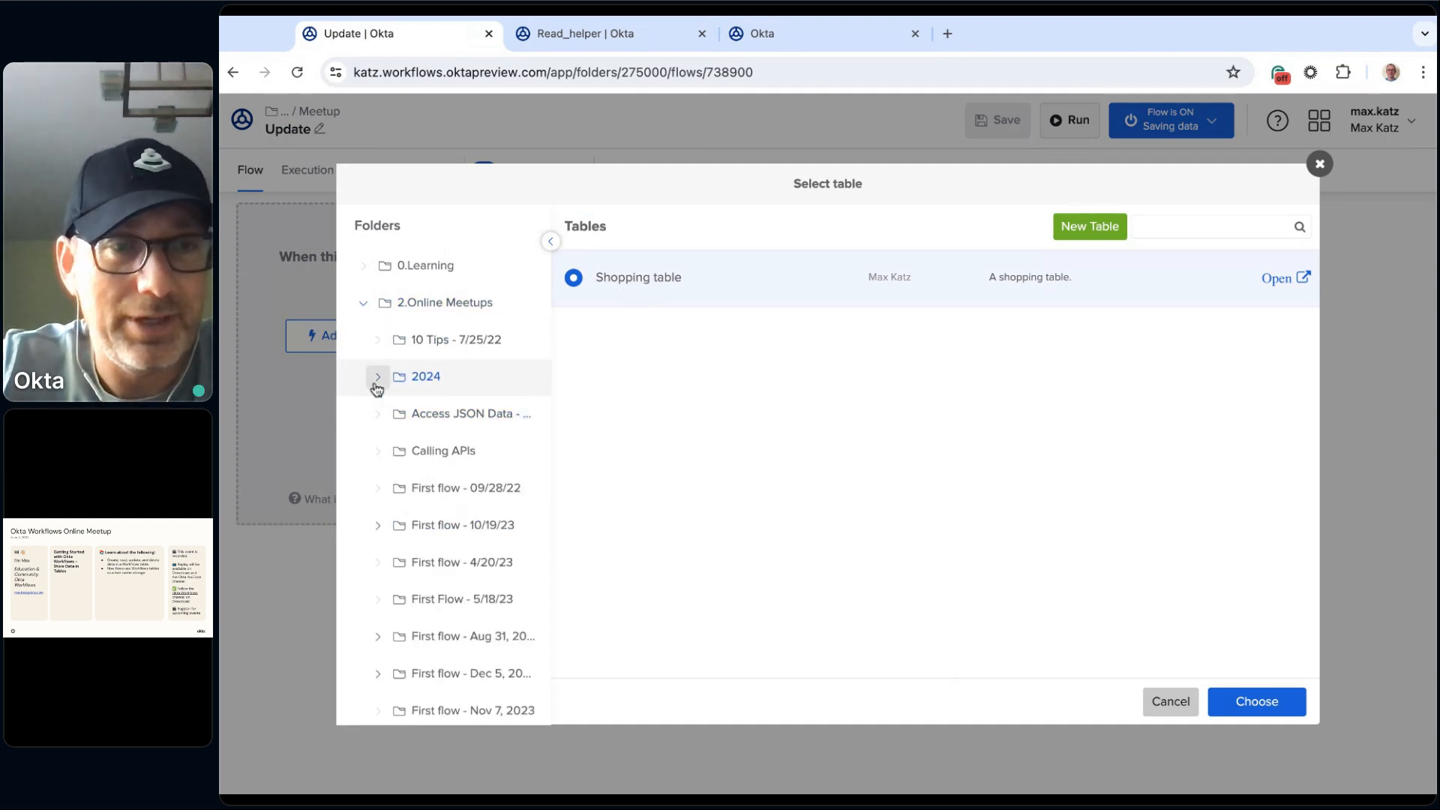
click(377, 383)
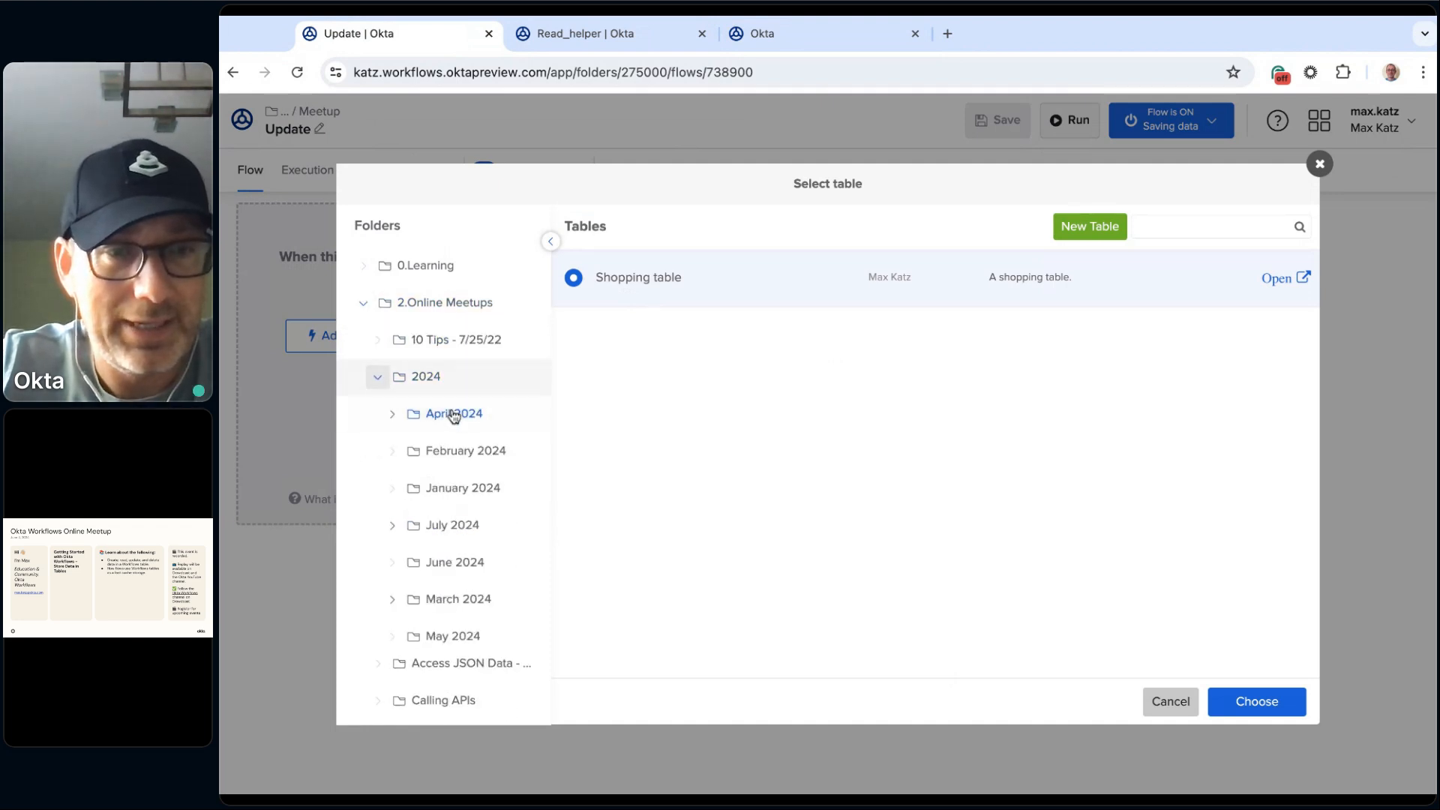
click(391, 526)
click(471, 570)
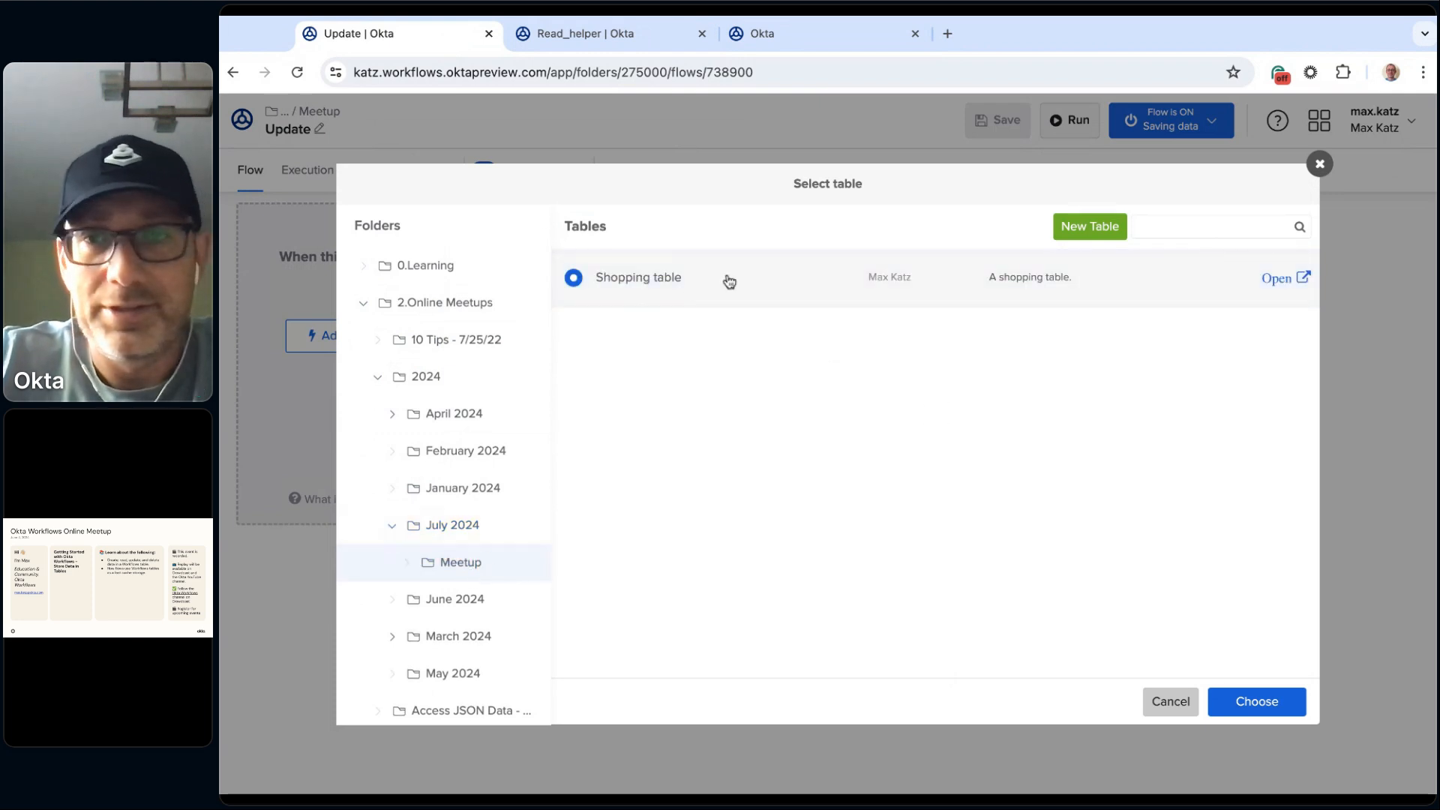
click(1277, 713)
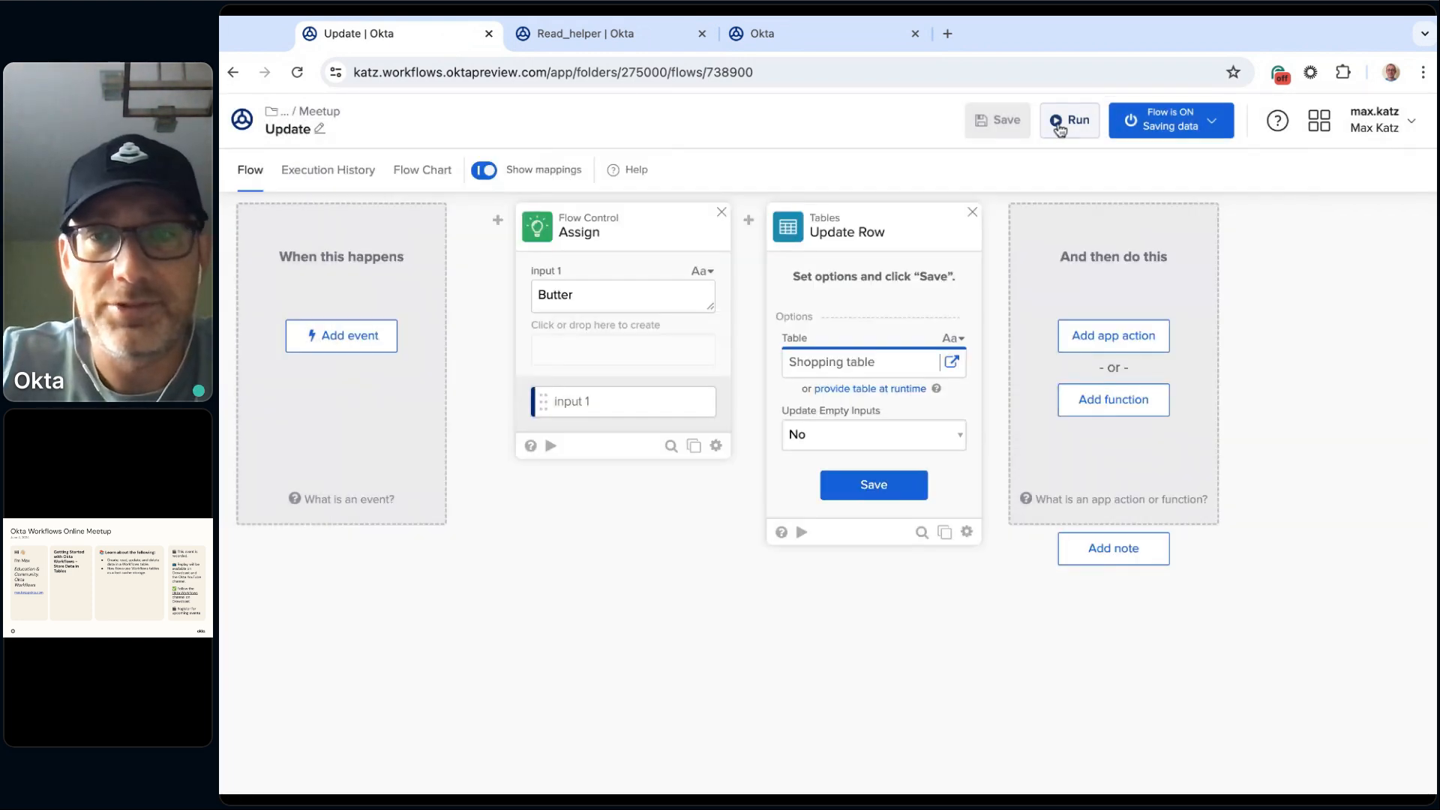
click(874, 485)
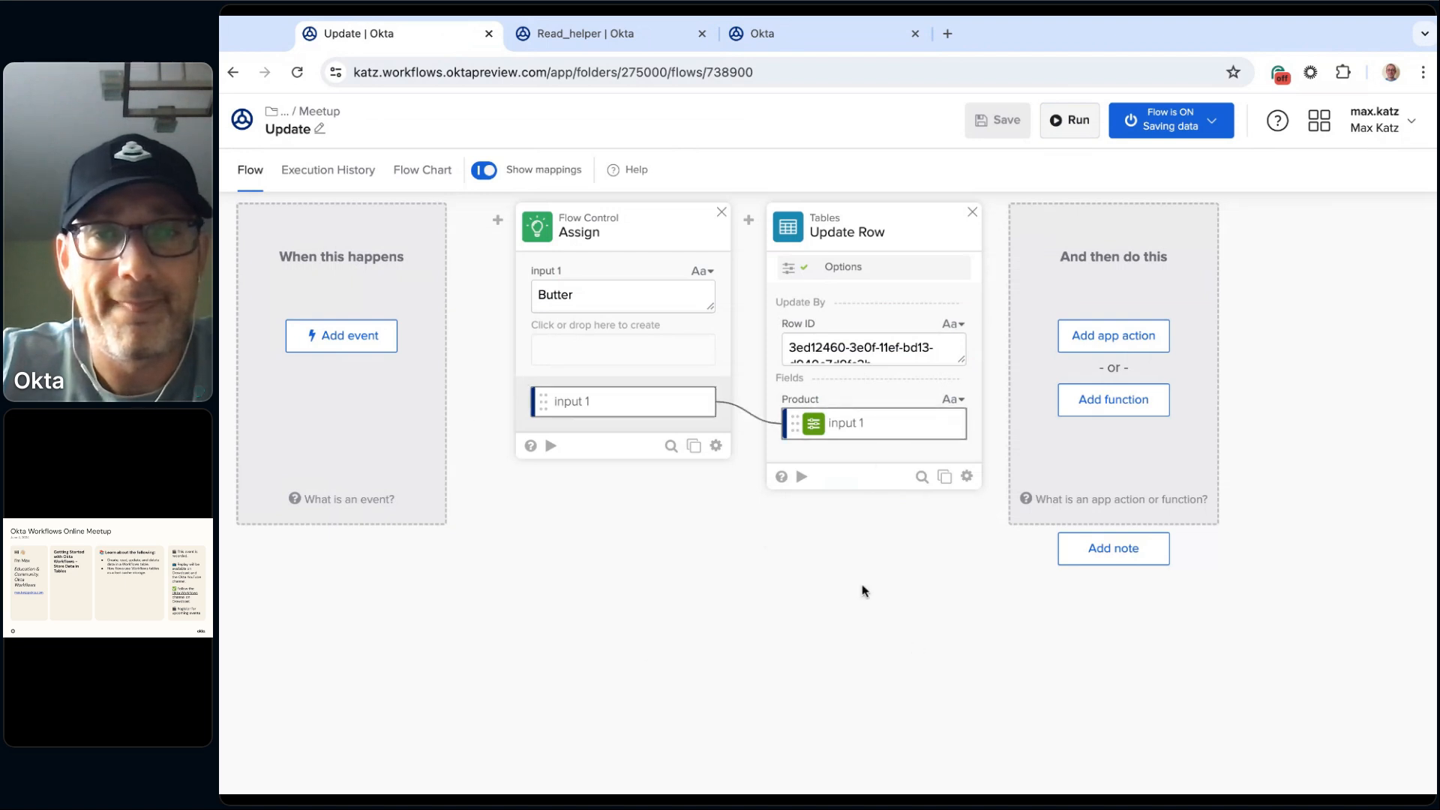
Step: Run the Update flow again, reload the Shopping table and widen its rowId column to check the row set to Butter
click(1078, 122)
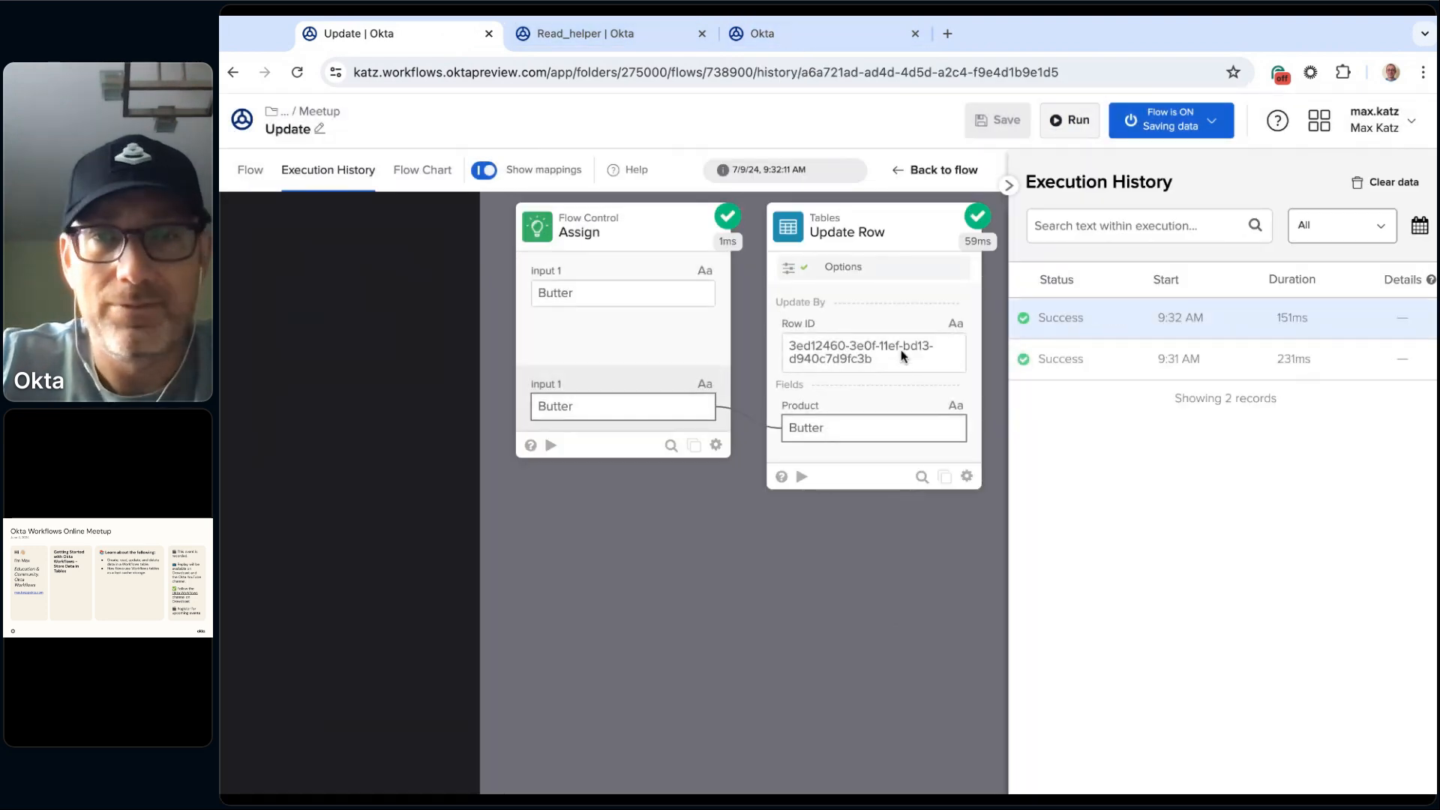
click(791, 35)
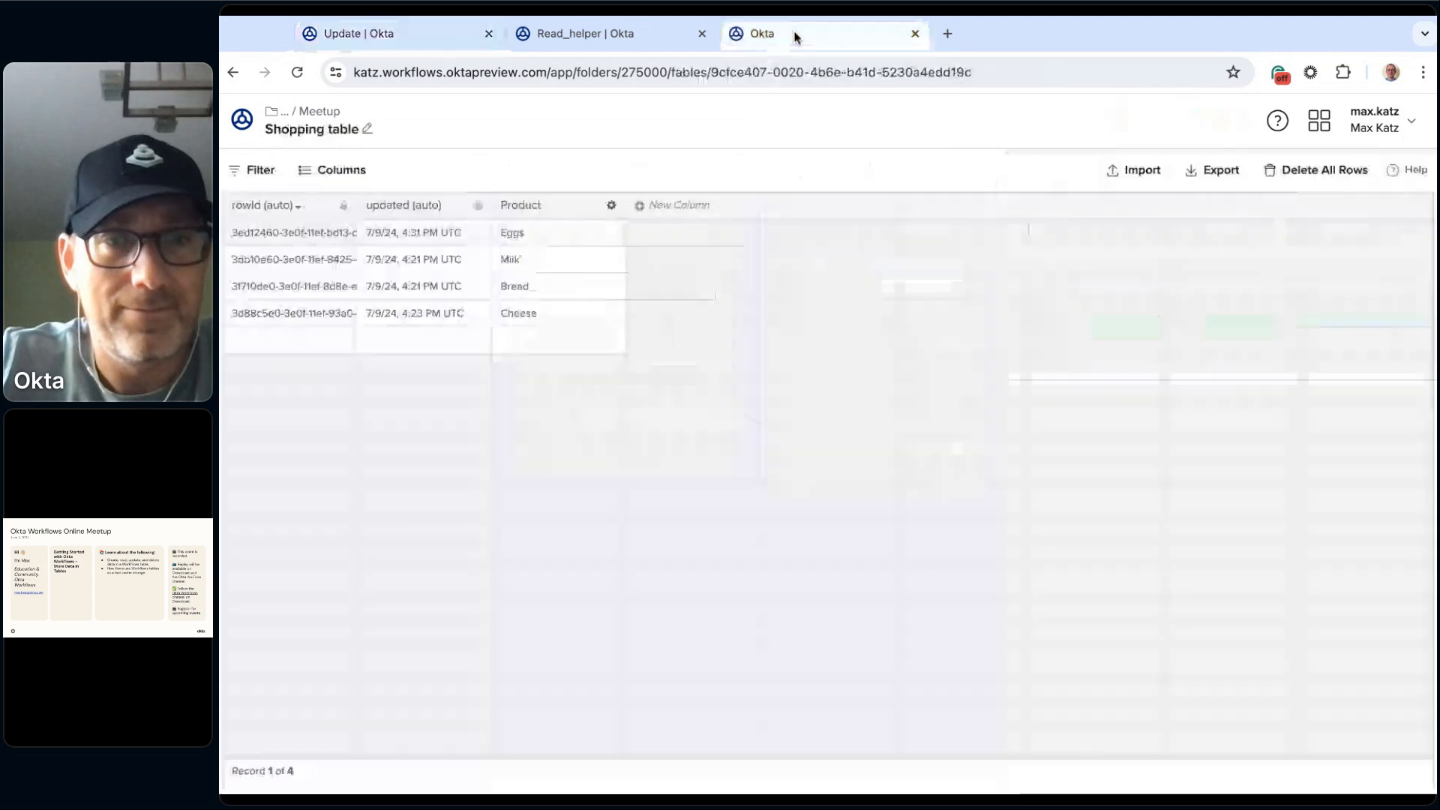
key(ctrl+r)
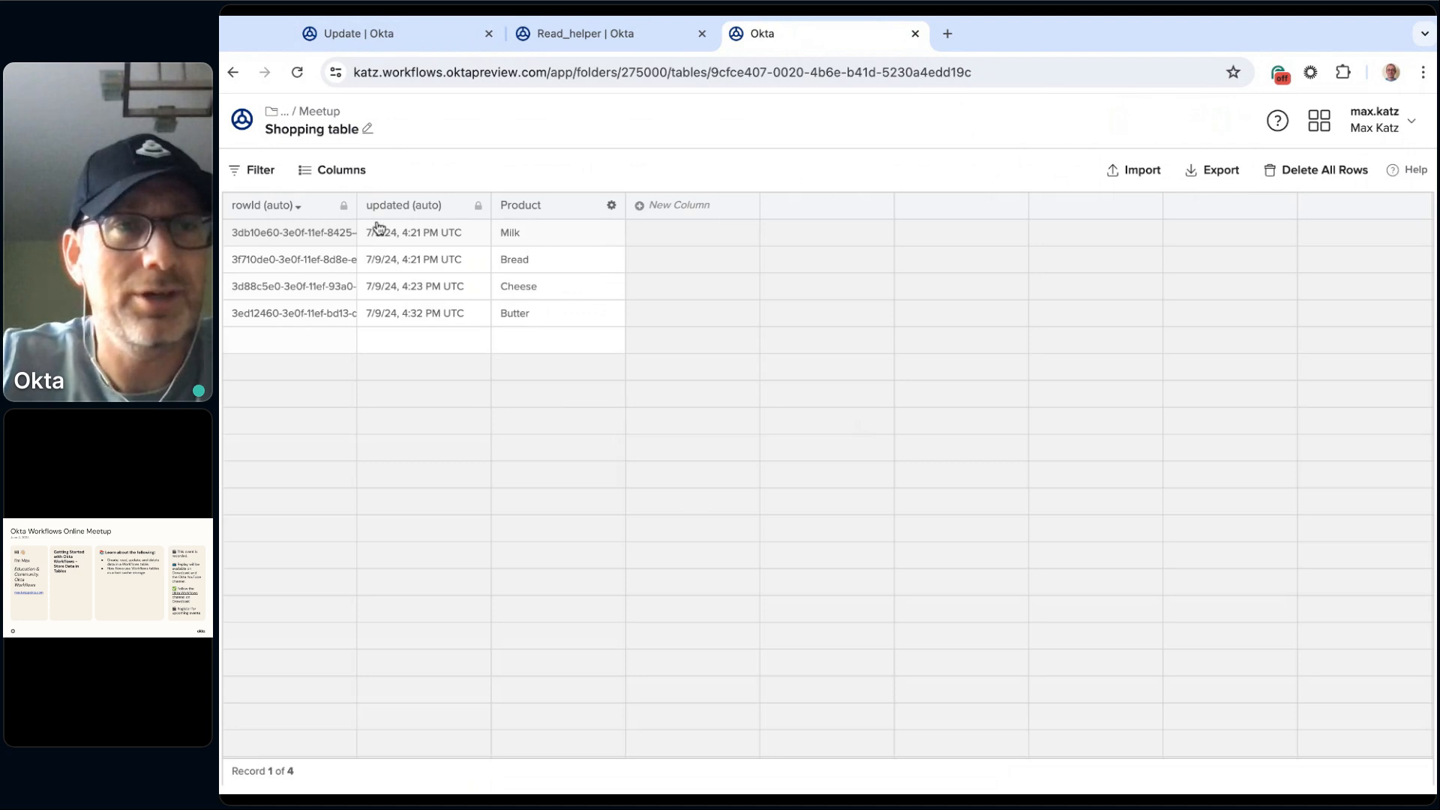
drag(357, 205, 512, 205)
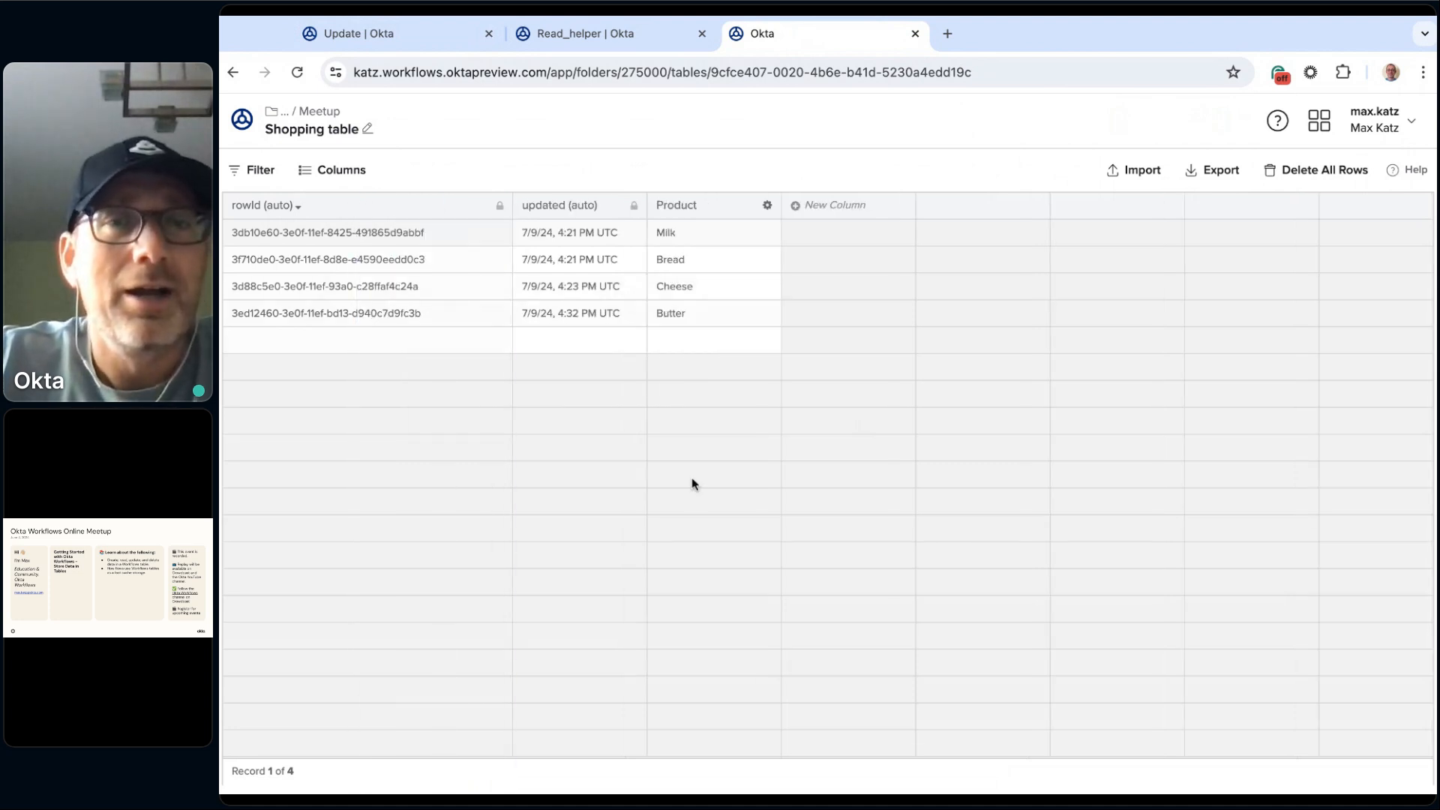
Step: Look over the Update and Read_helper flows, then widen the Shopping table's rowId column and copy the Cheese row's ID
click(609, 31)
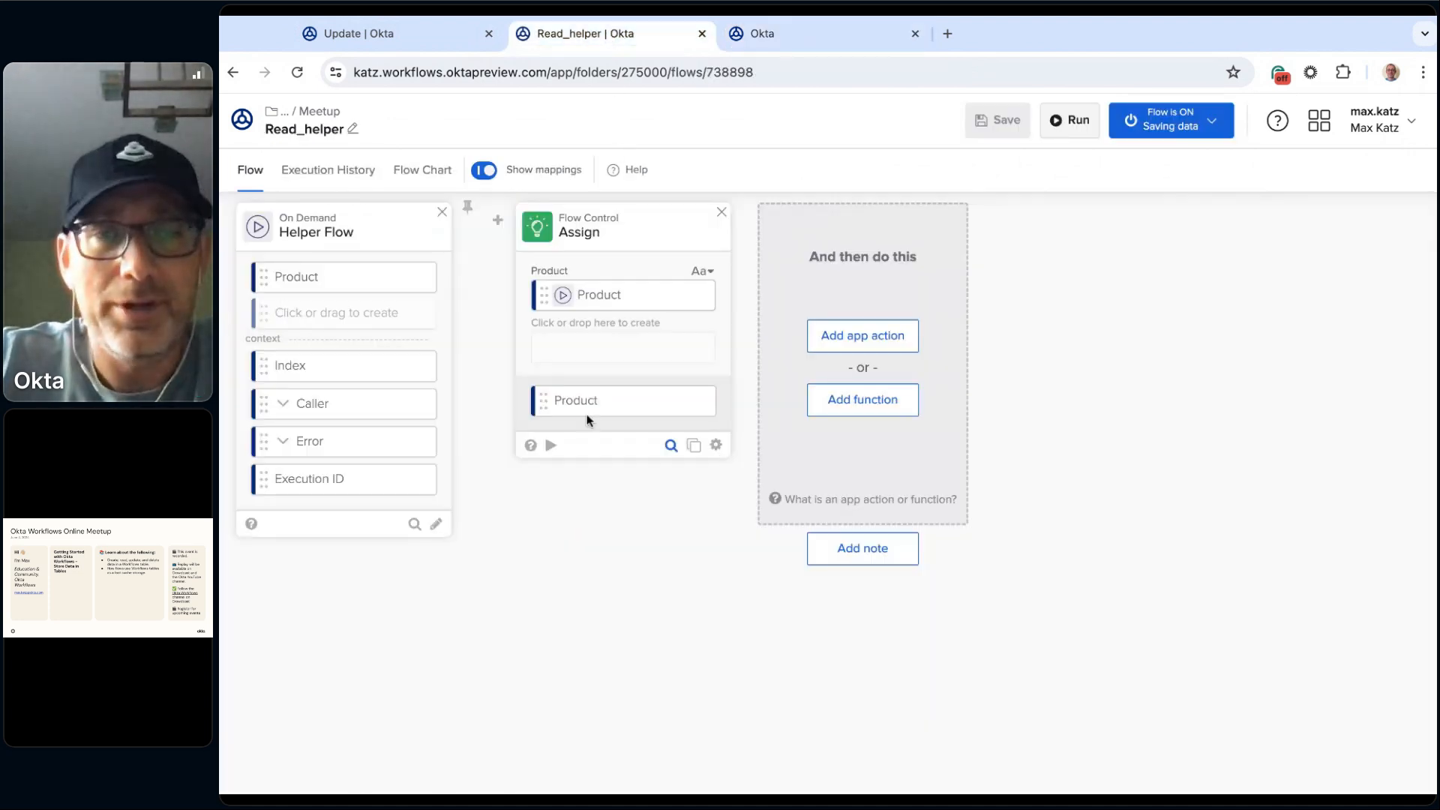
click(405, 38)
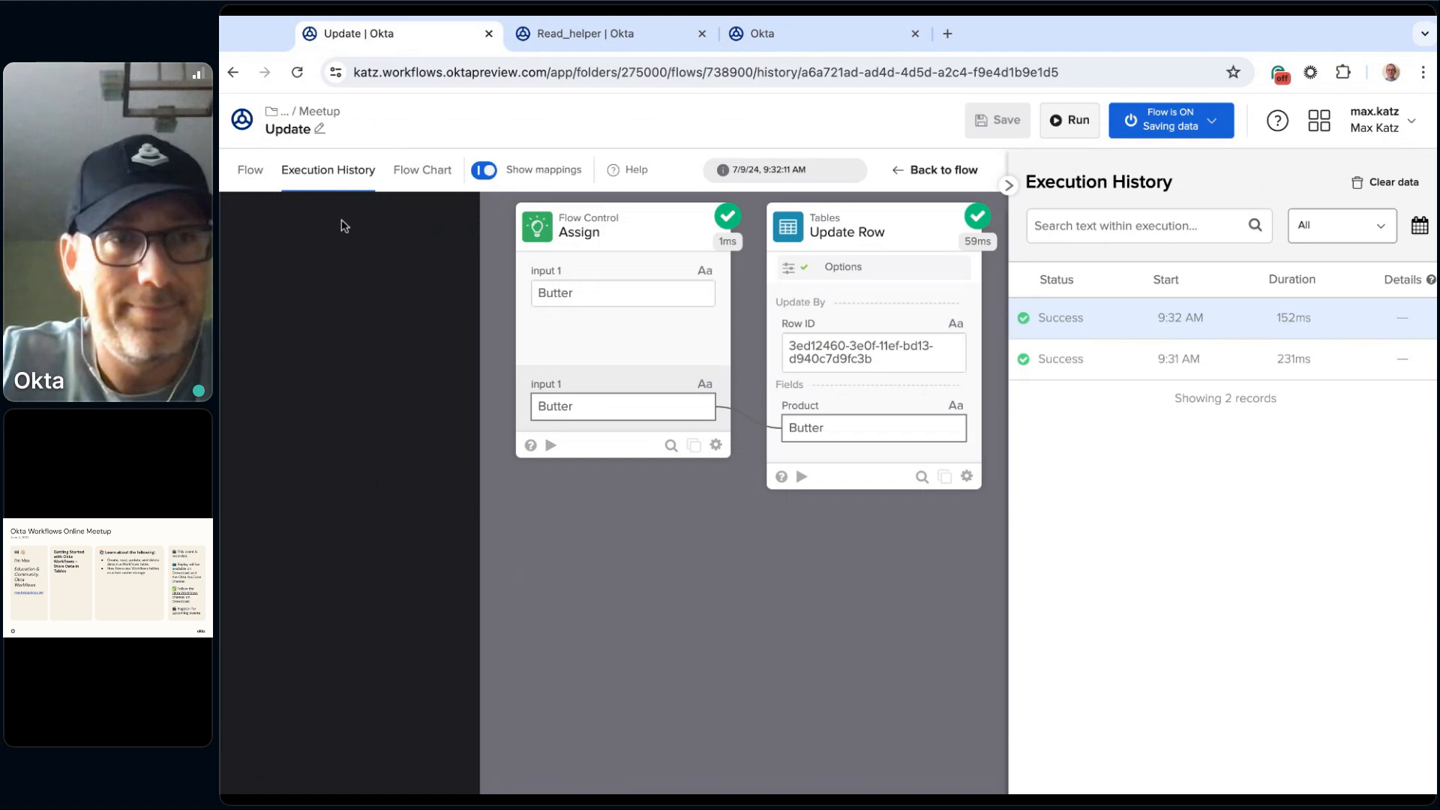
click(245, 170)
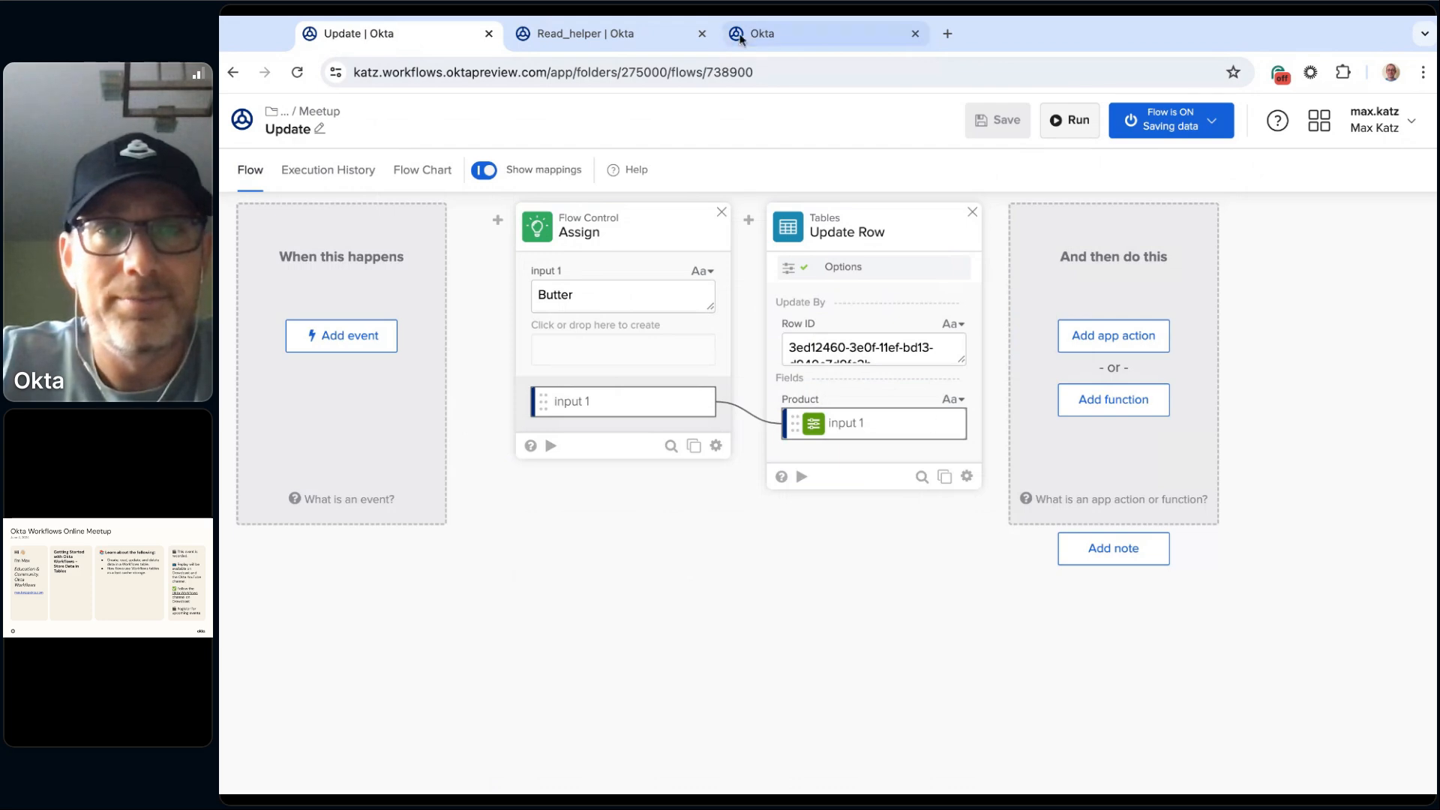
click(642, 33)
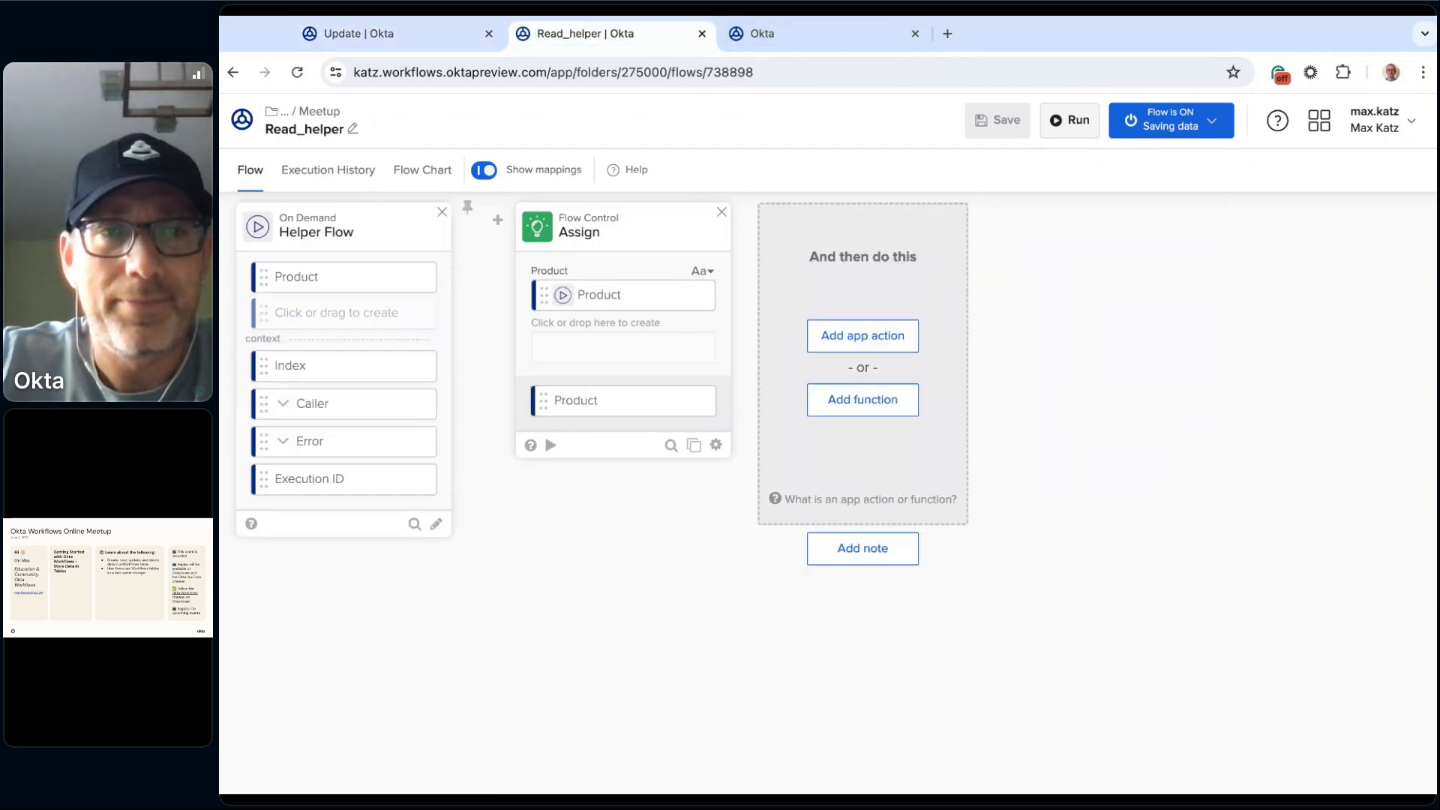
click(759, 34)
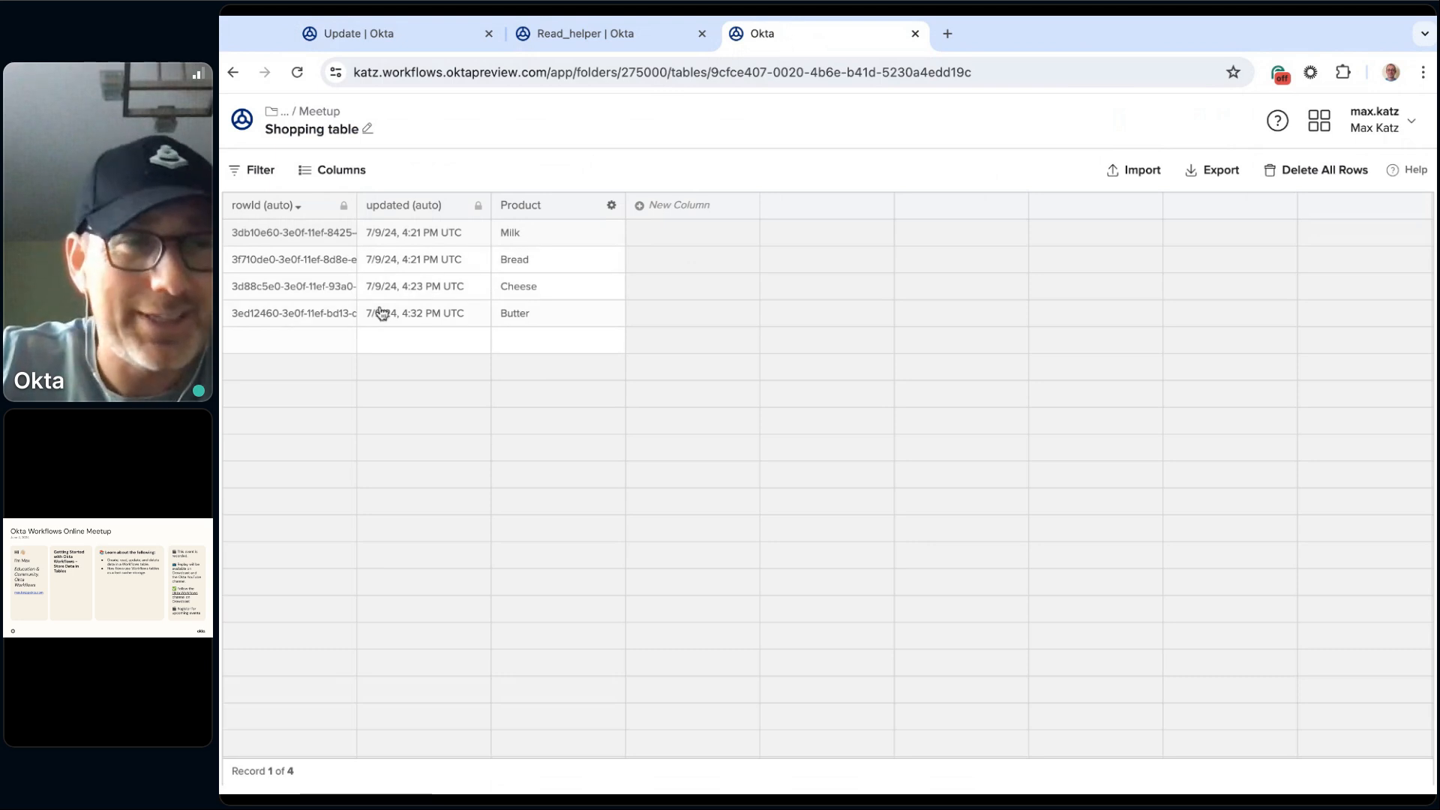
drag(357, 217, 607, 217)
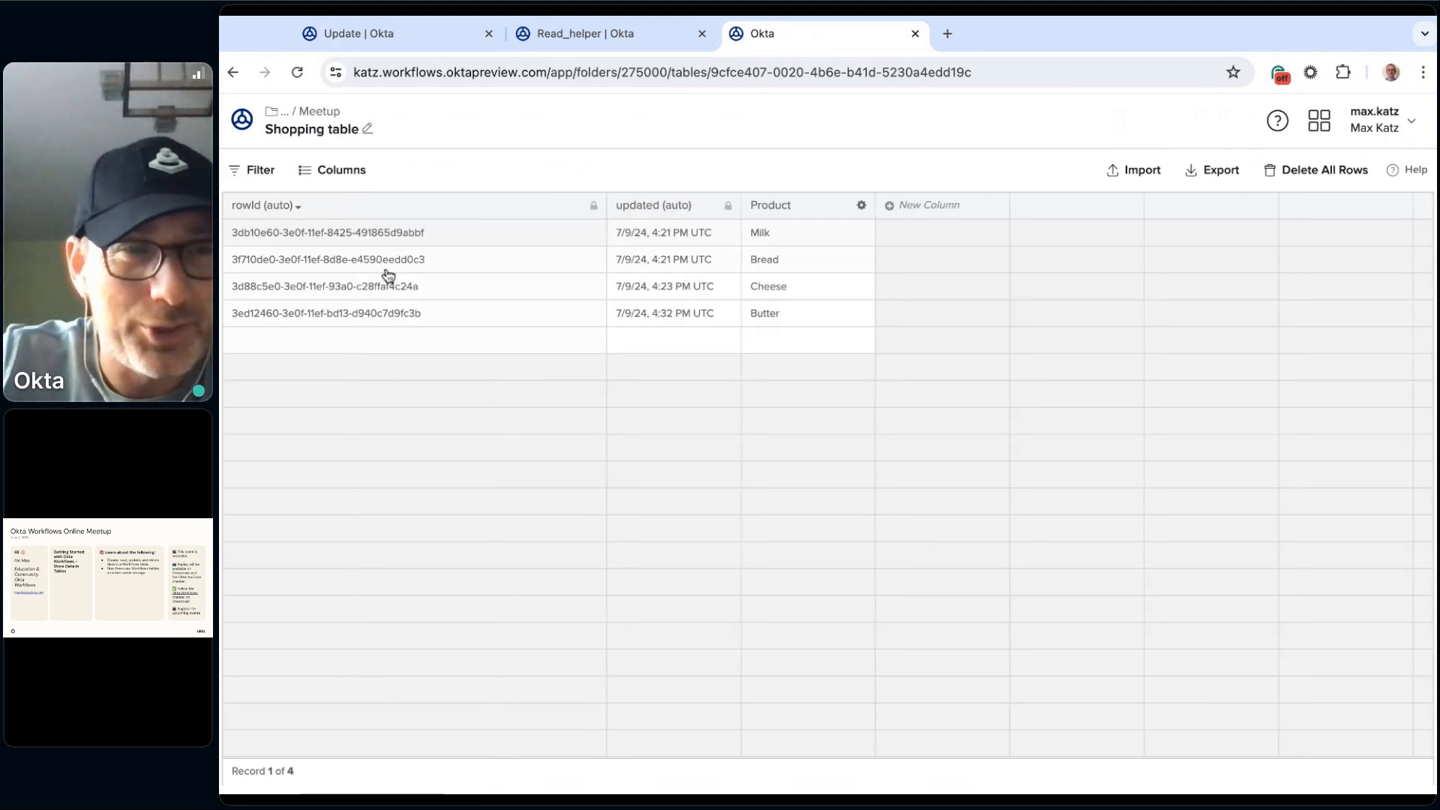
click(369, 290)
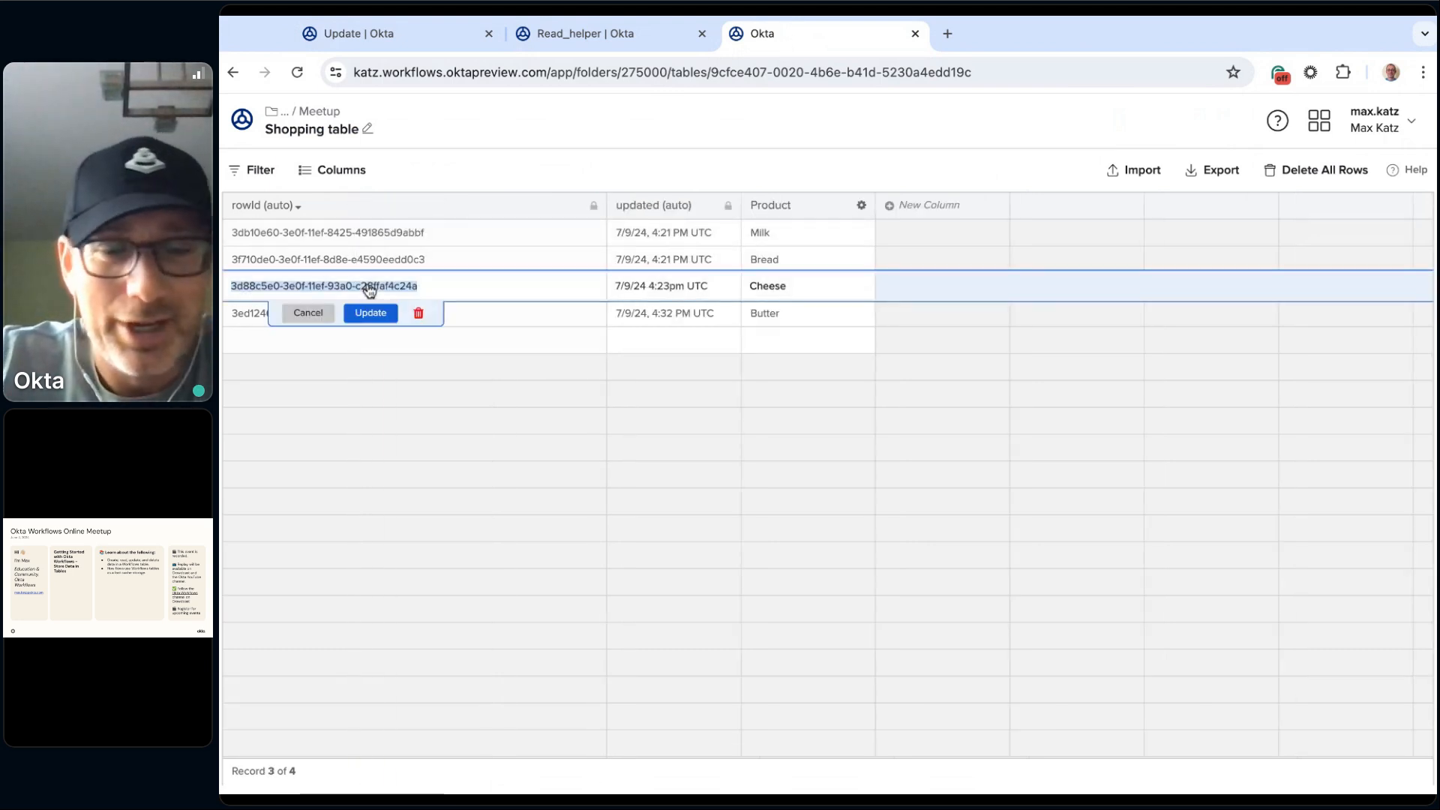
Step: In the Update flow, replace Update Row's Row ID with the copied Cheese row ID and set Assign's input 1 to Chicken
click(604, 34)
click(390, 34)
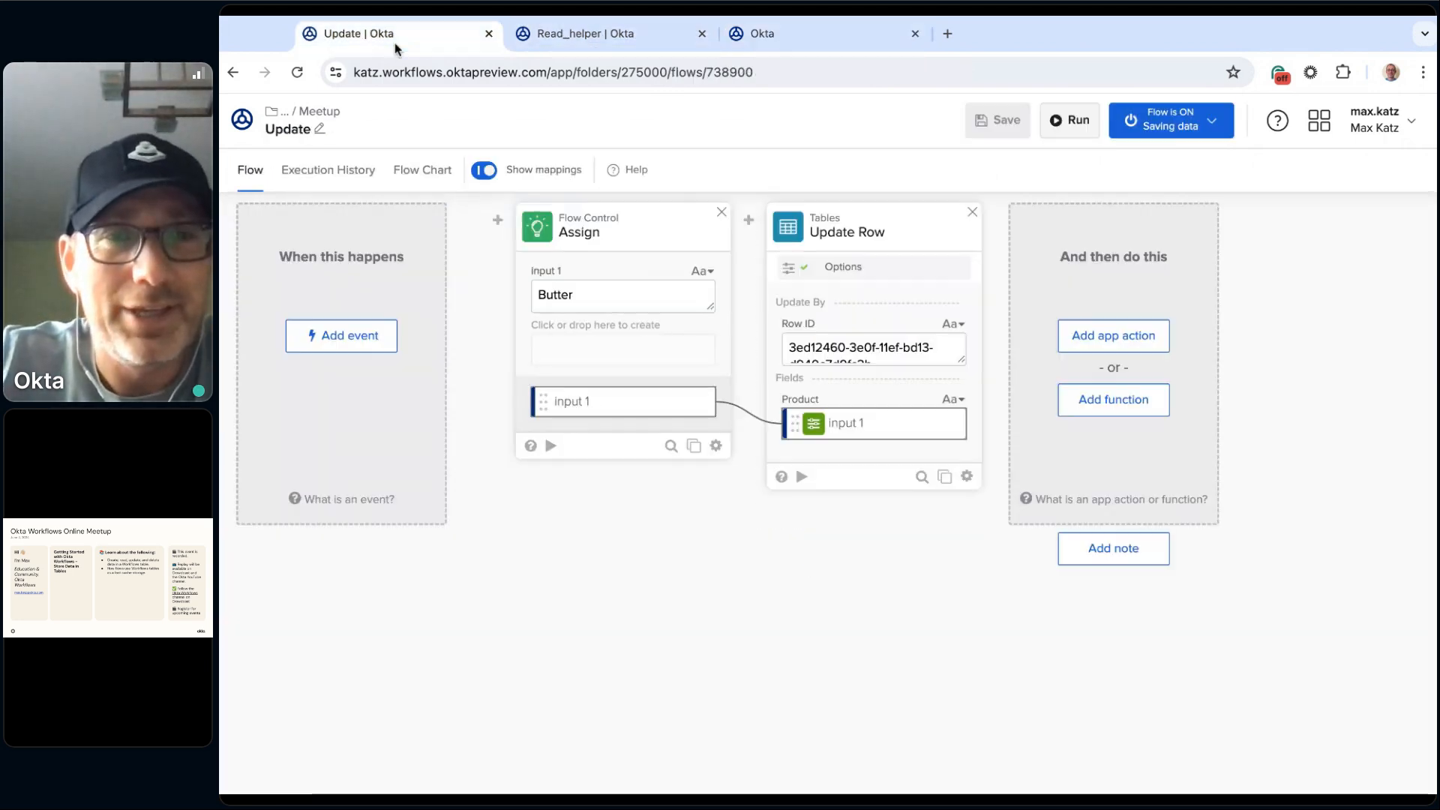
double_click(613, 283)
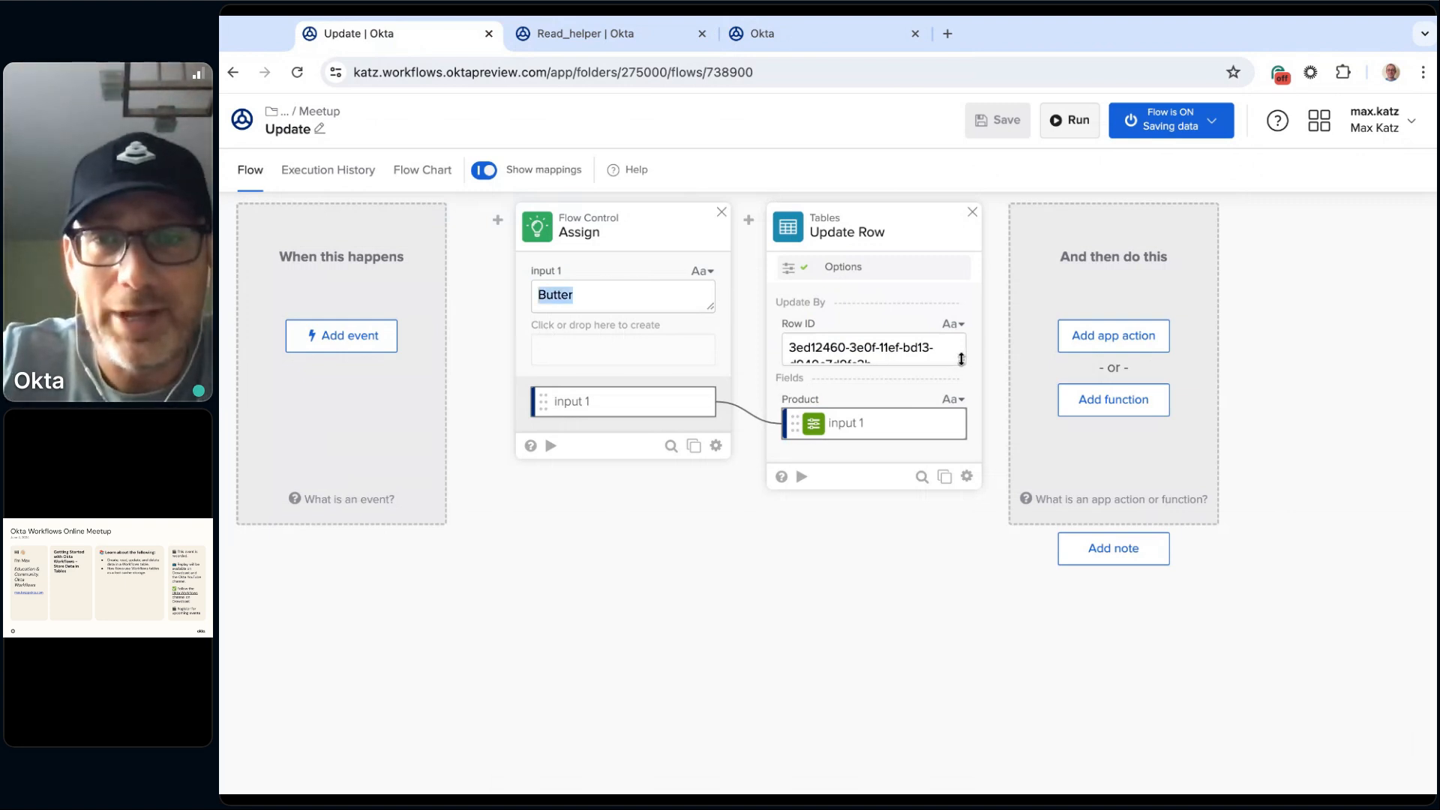
drag(960, 359, 961, 395)
drag(870, 365, 745, 339)
text(3d88c5e0-3e0f-11ef-93a0-c28ffaf4c24a)
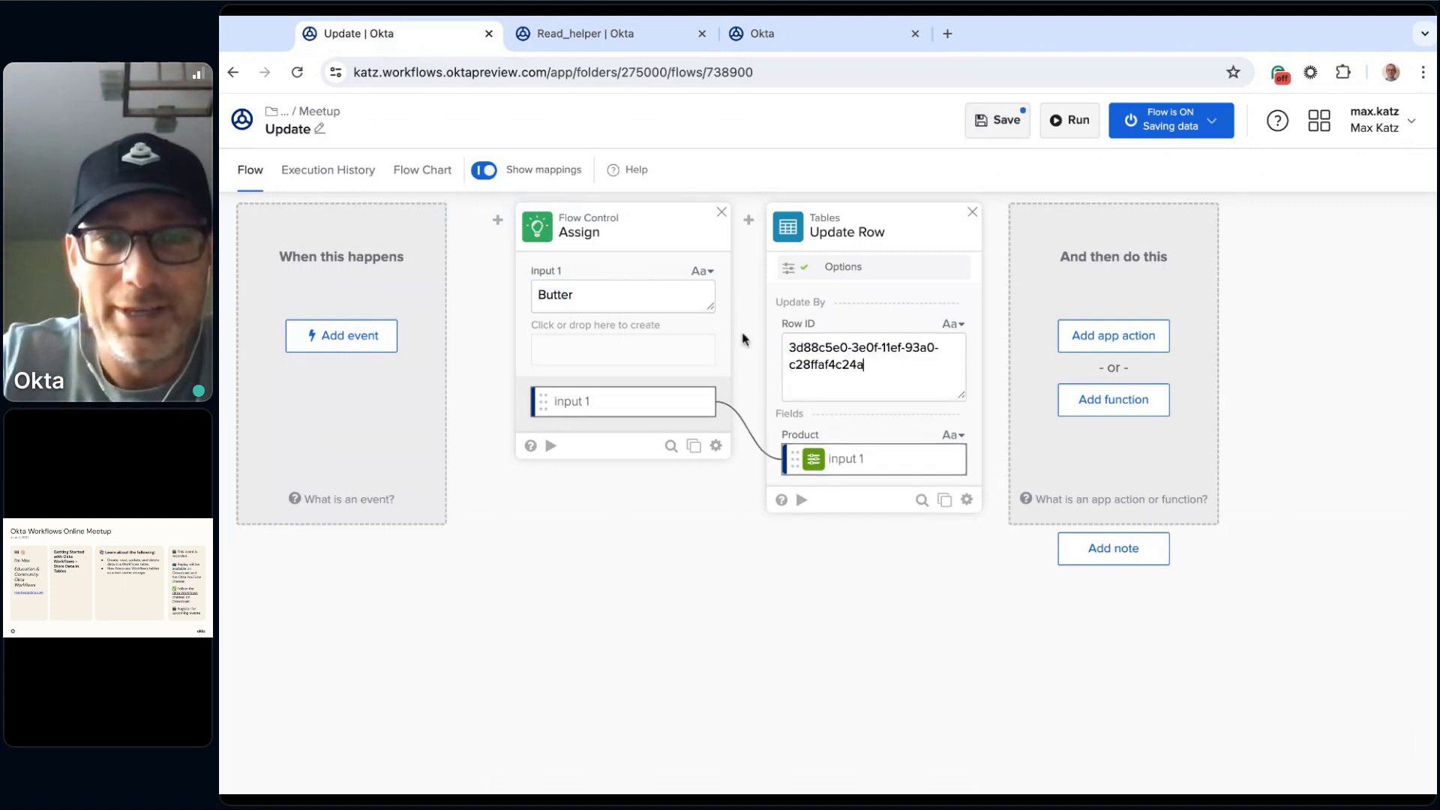
double_click(647, 297)
key(BackSpace)
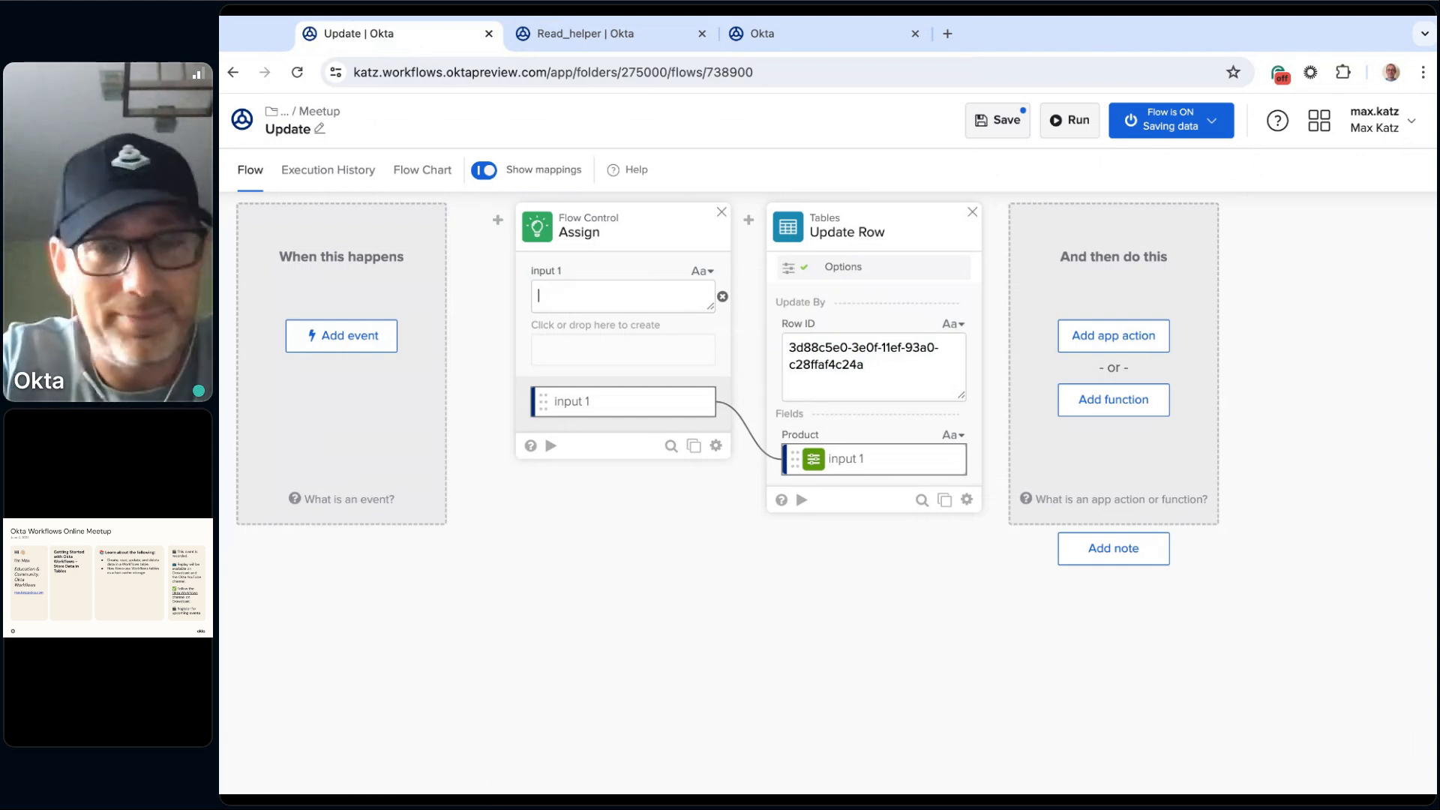
text(Chicken)
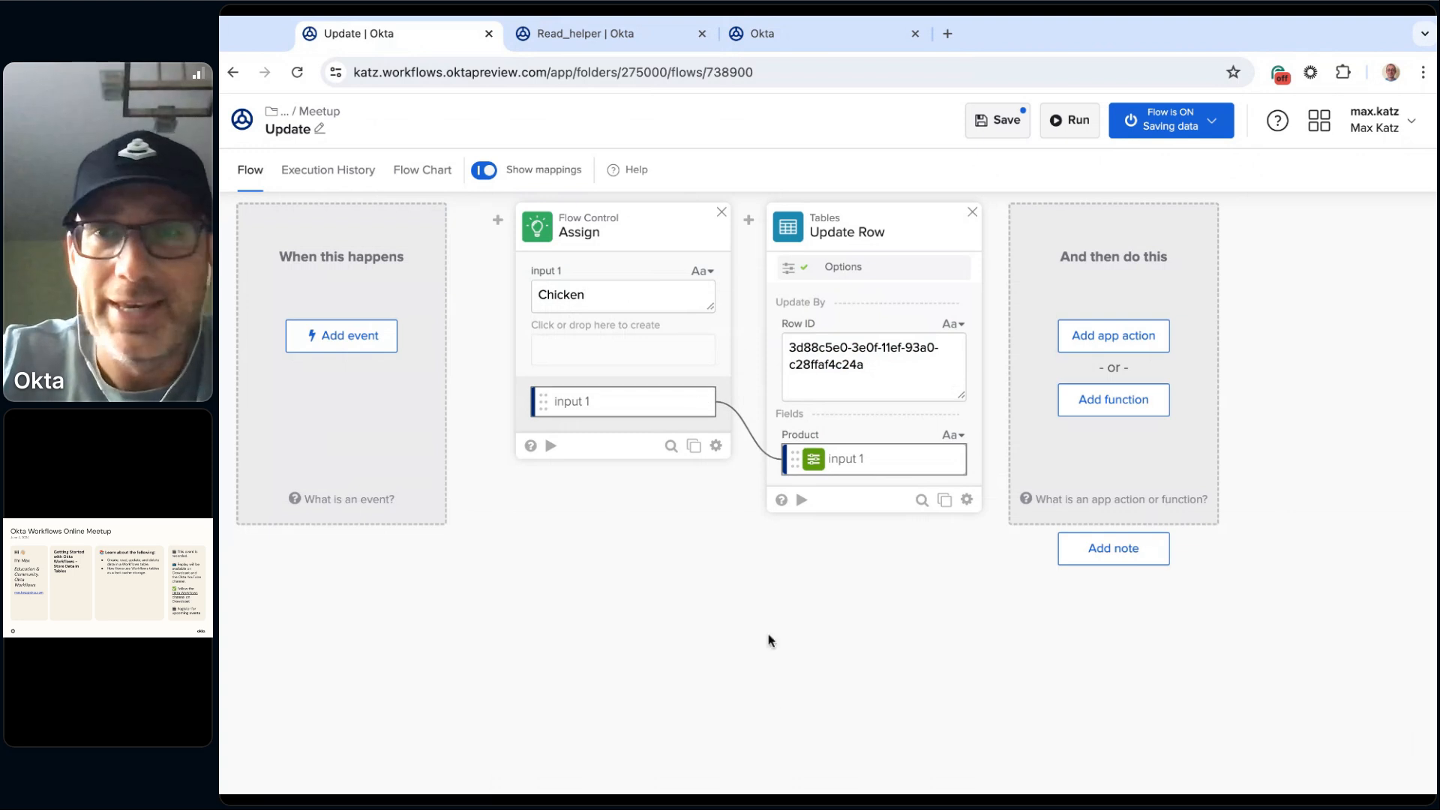
Step: Save and run the Update flow, cancel the open row edit in the Shopping table and reload it to check the Cheese row
click(1071, 119)
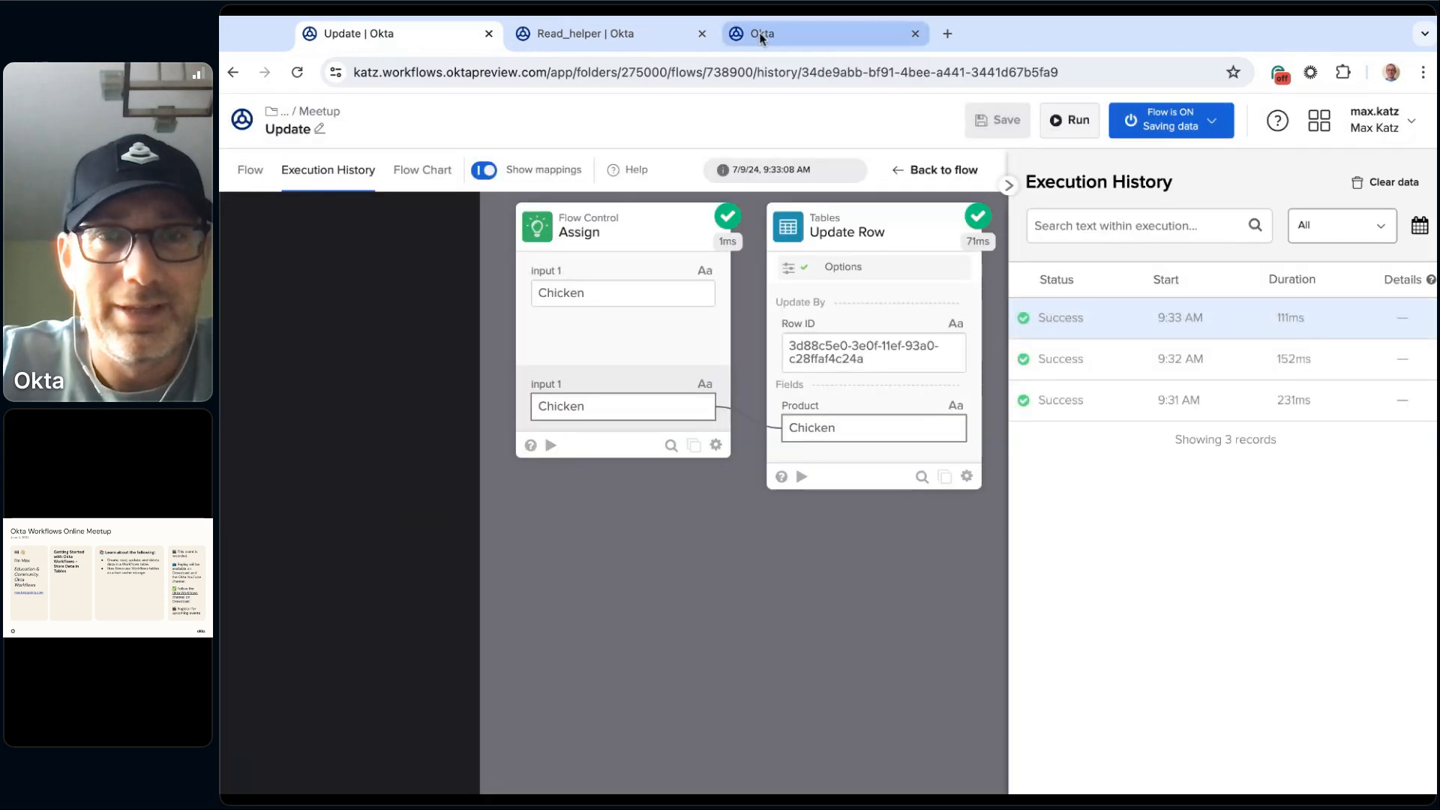
click(800, 39)
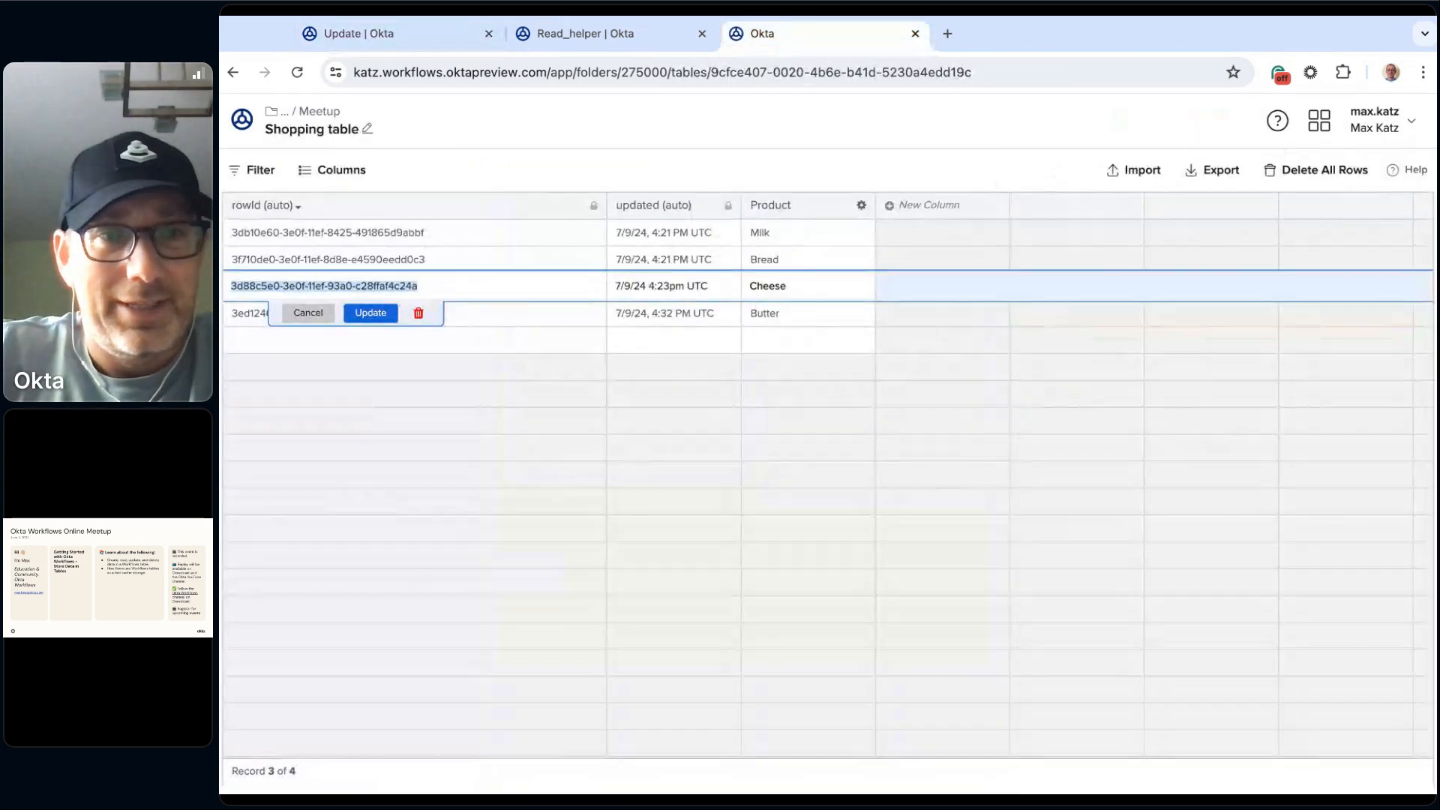
click(621, 122)
click(894, 554)
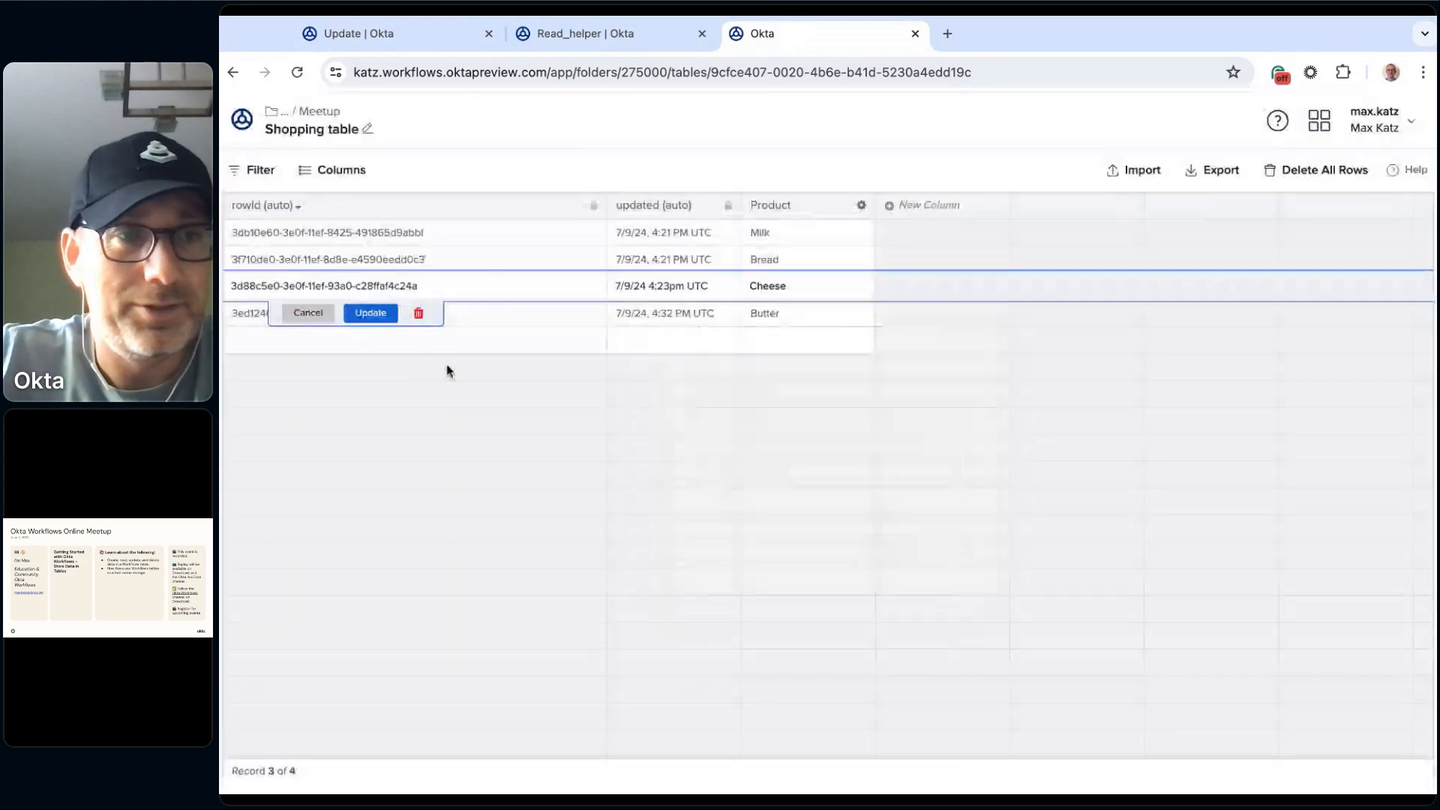
click(307, 313)
key(super+r)
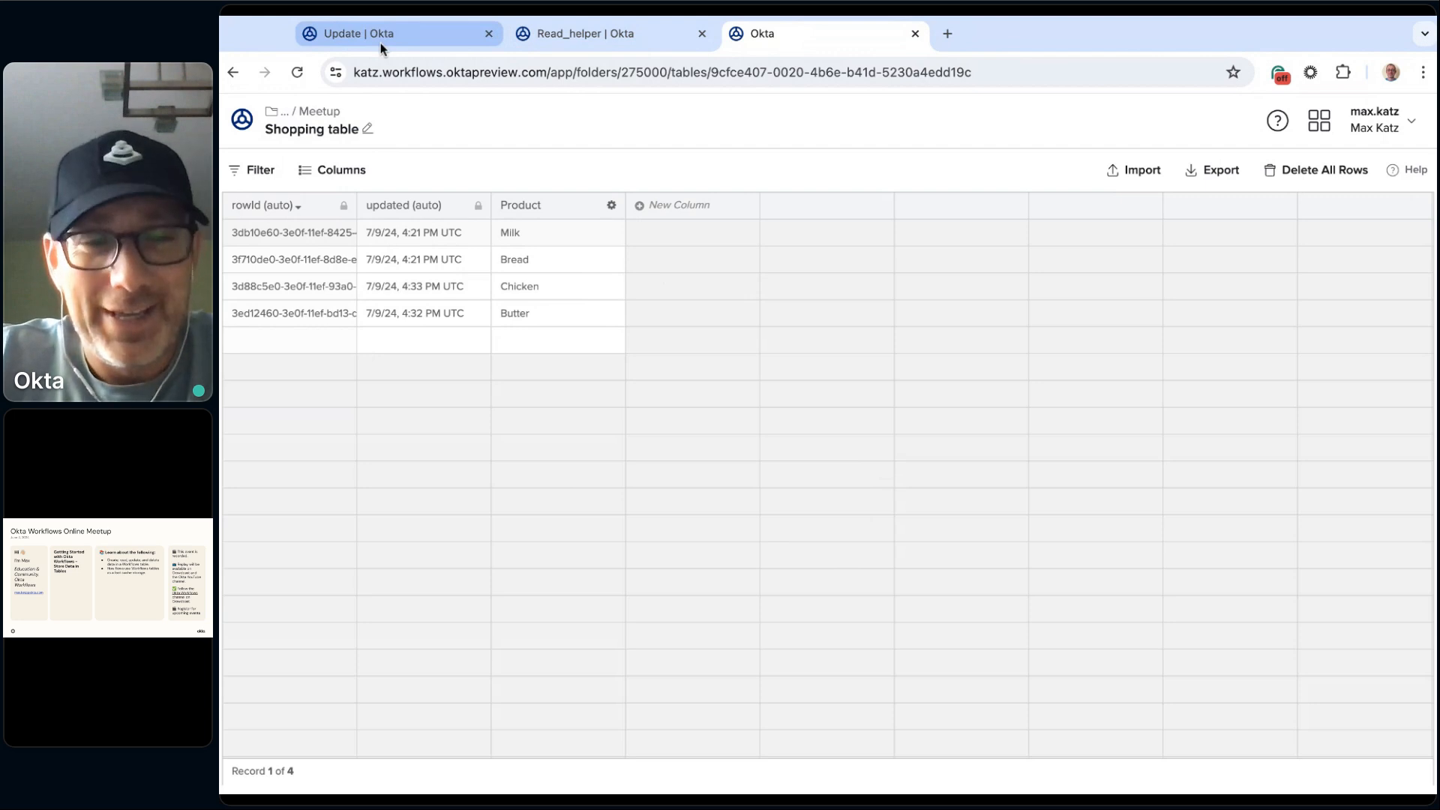
Step: Go back to the Update flow's design and leave it for the Meetup folder's list of flows
click(320, 35)
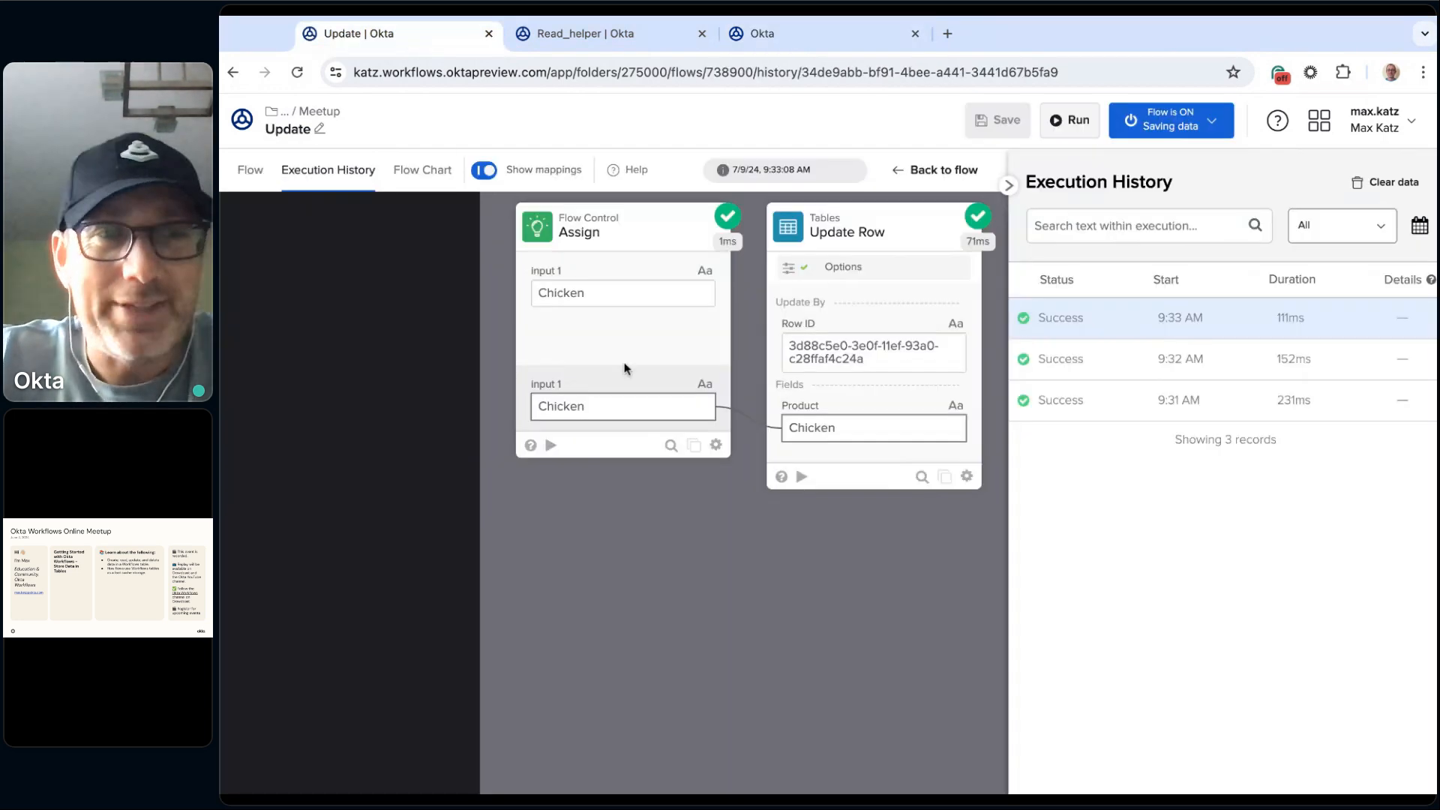
click(250, 172)
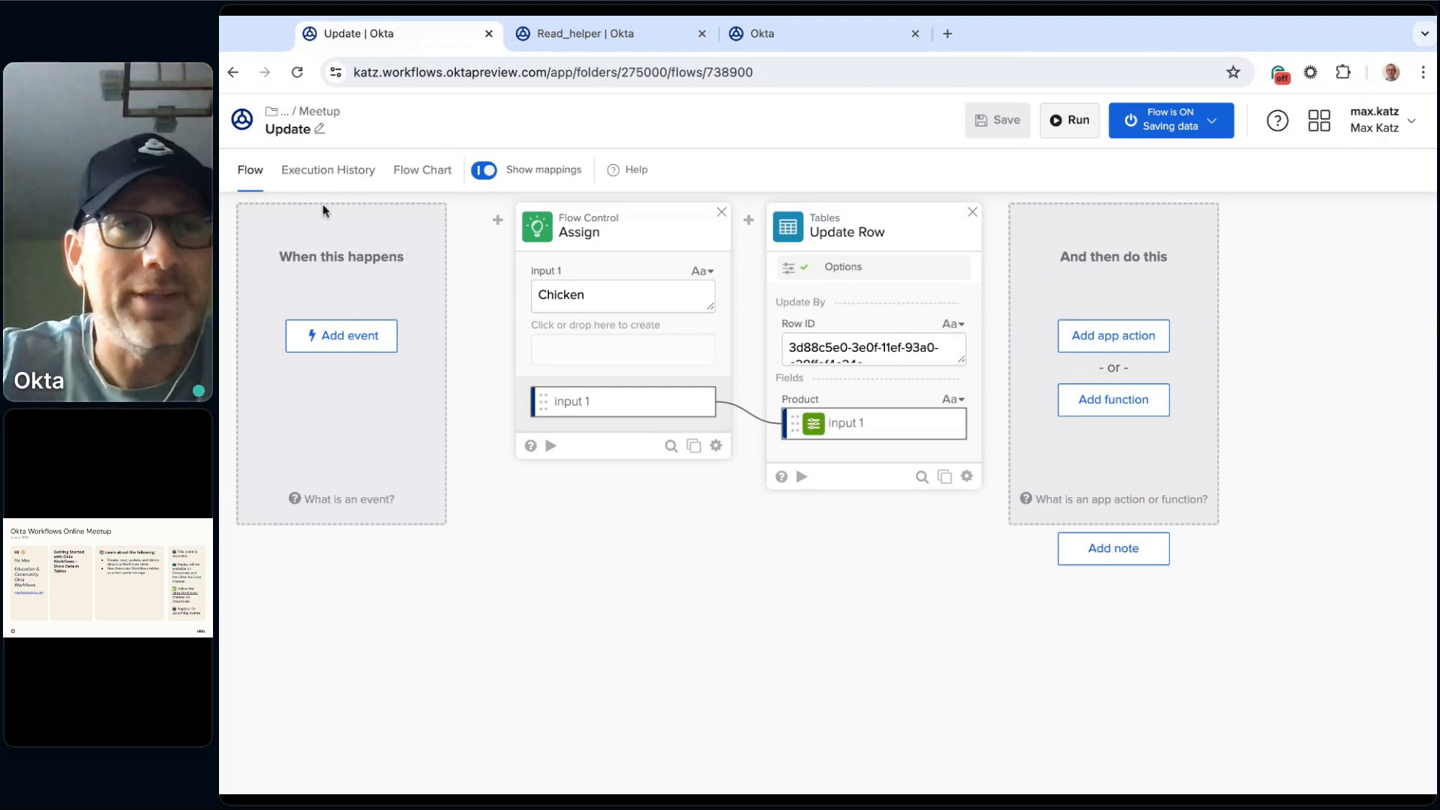
click(331, 116)
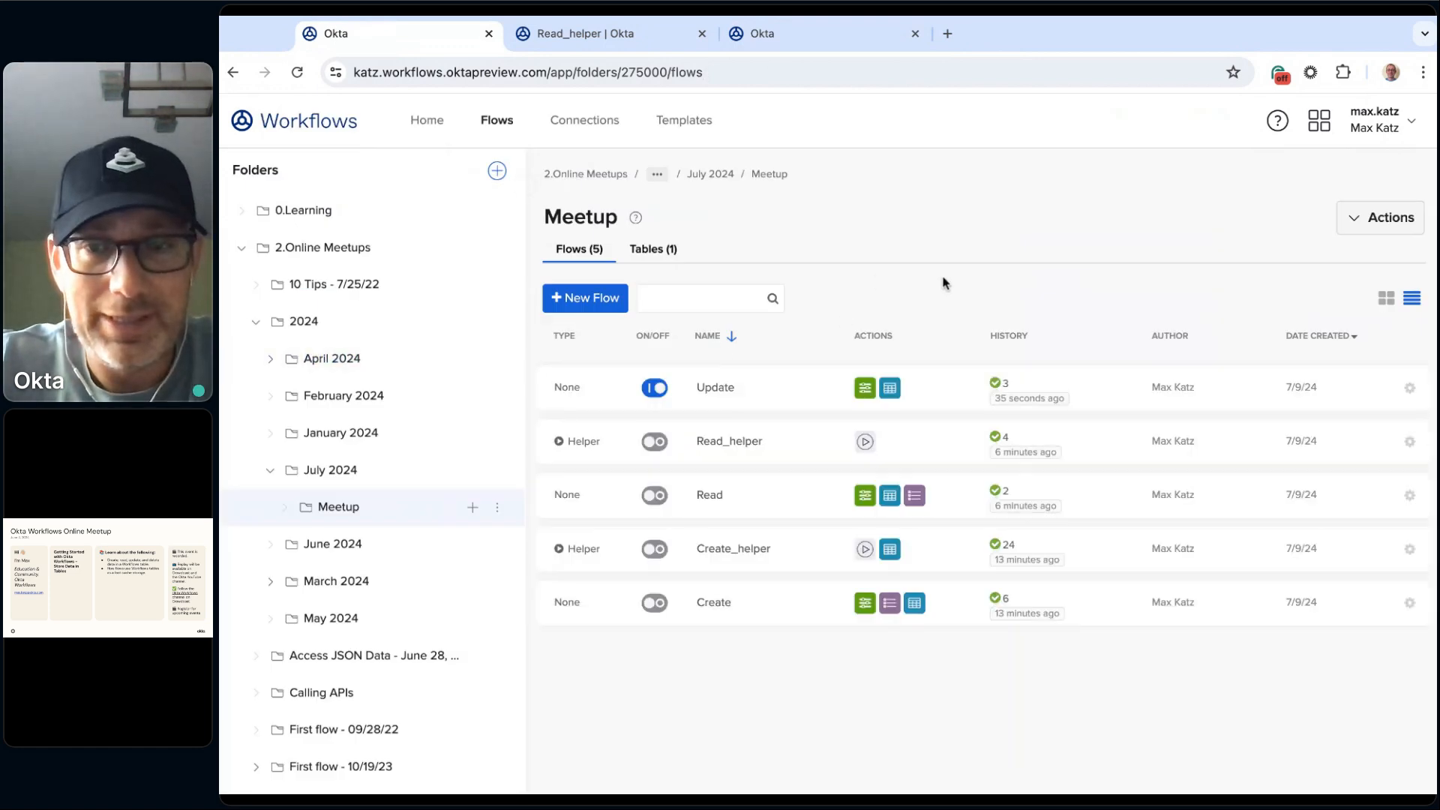
Step: Create a new flow named Delete in the Meetup folder, with saving of all data that passes through it enabled
click(588, 298)
click(312, 135)
text(Delete)
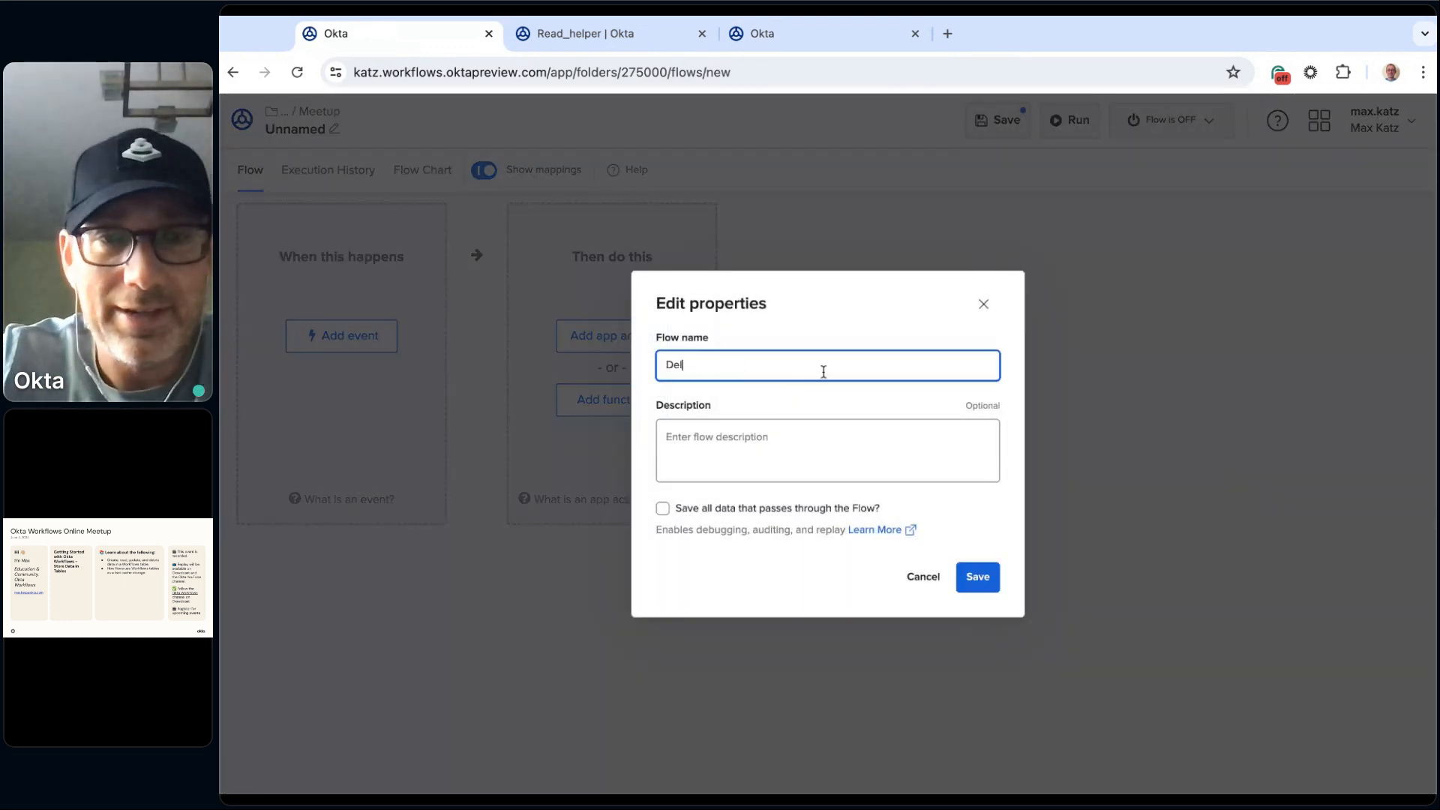
click(831, 510)
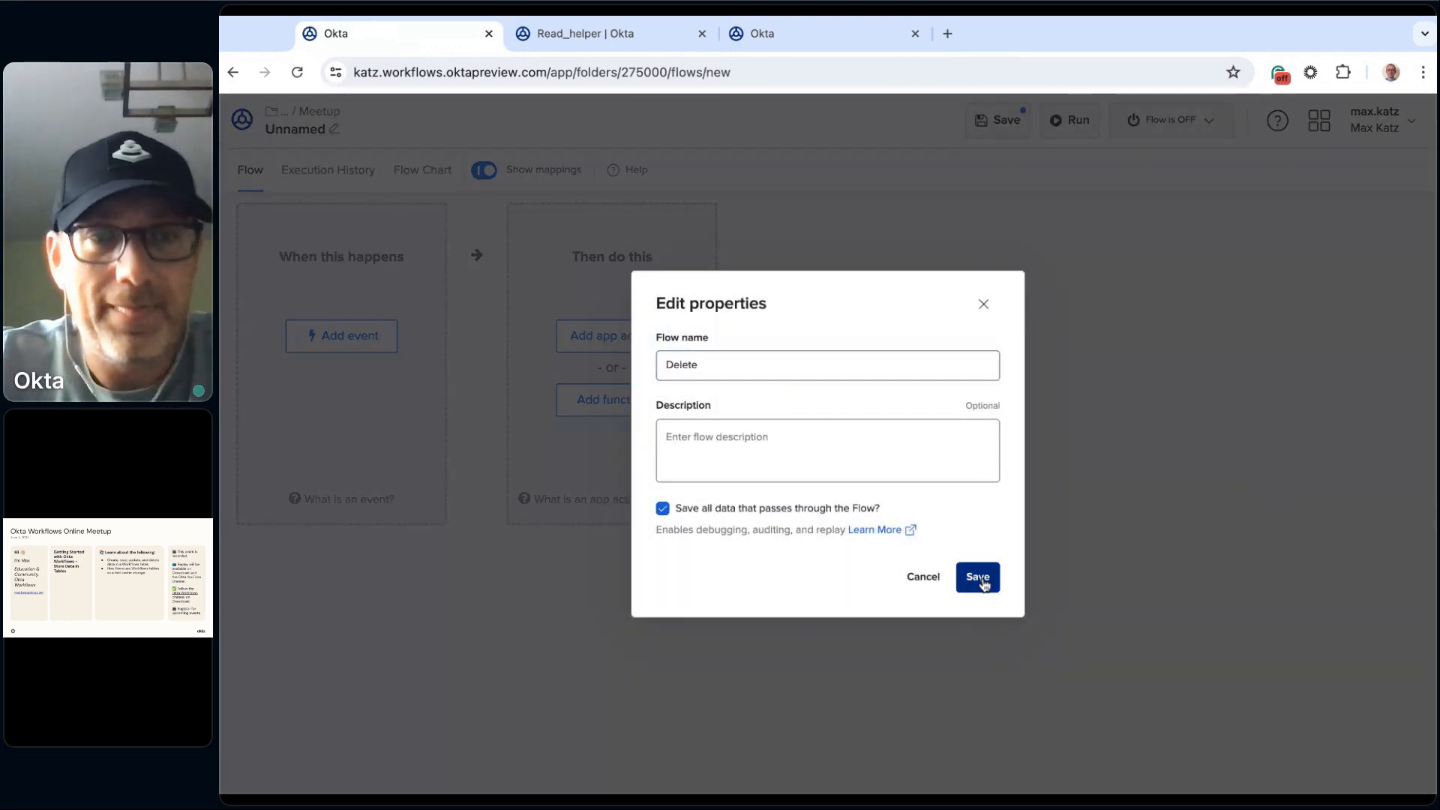
click(976, 577)
Step: Add the Tables function Delete Row to the Delete flow
click(626, 401)
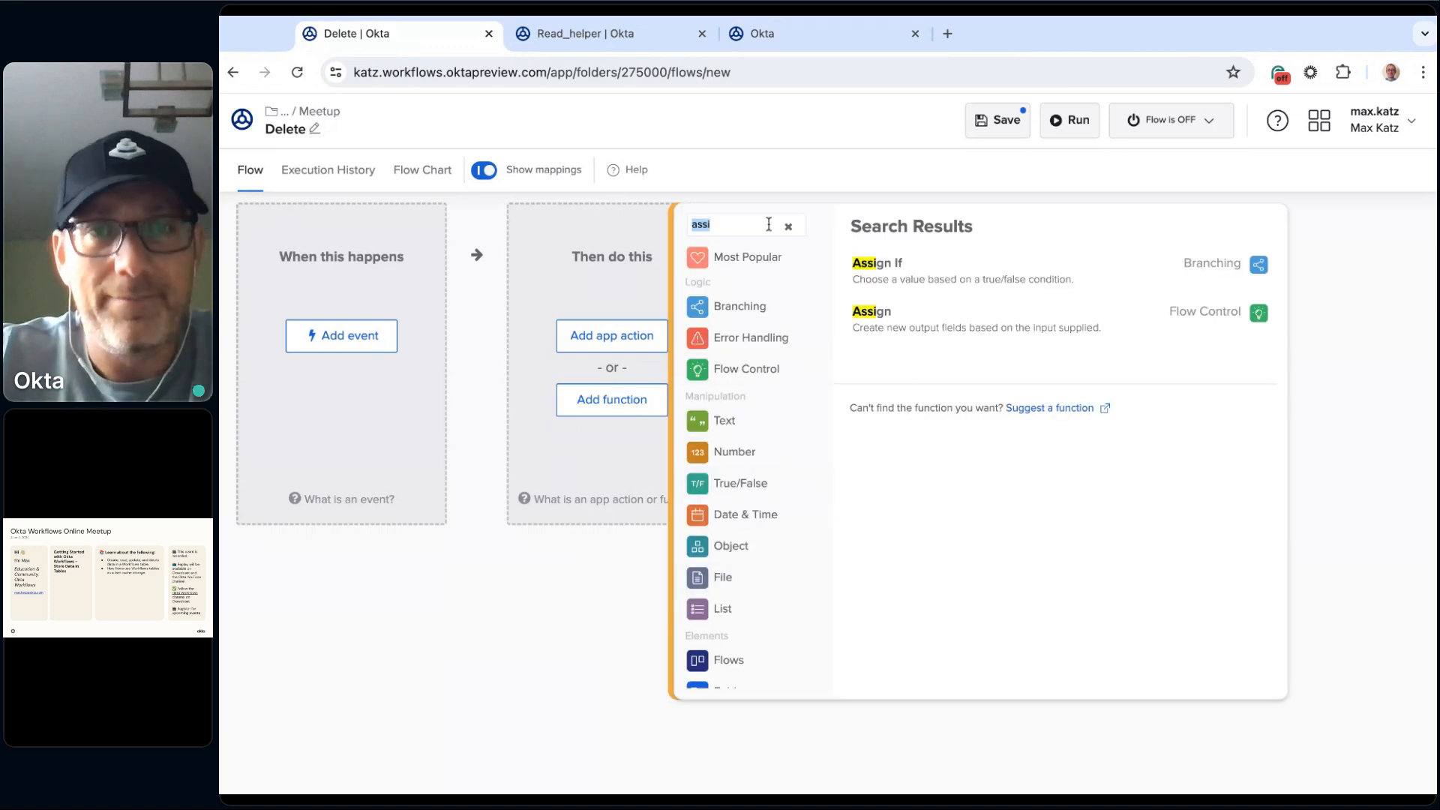
text(delete)
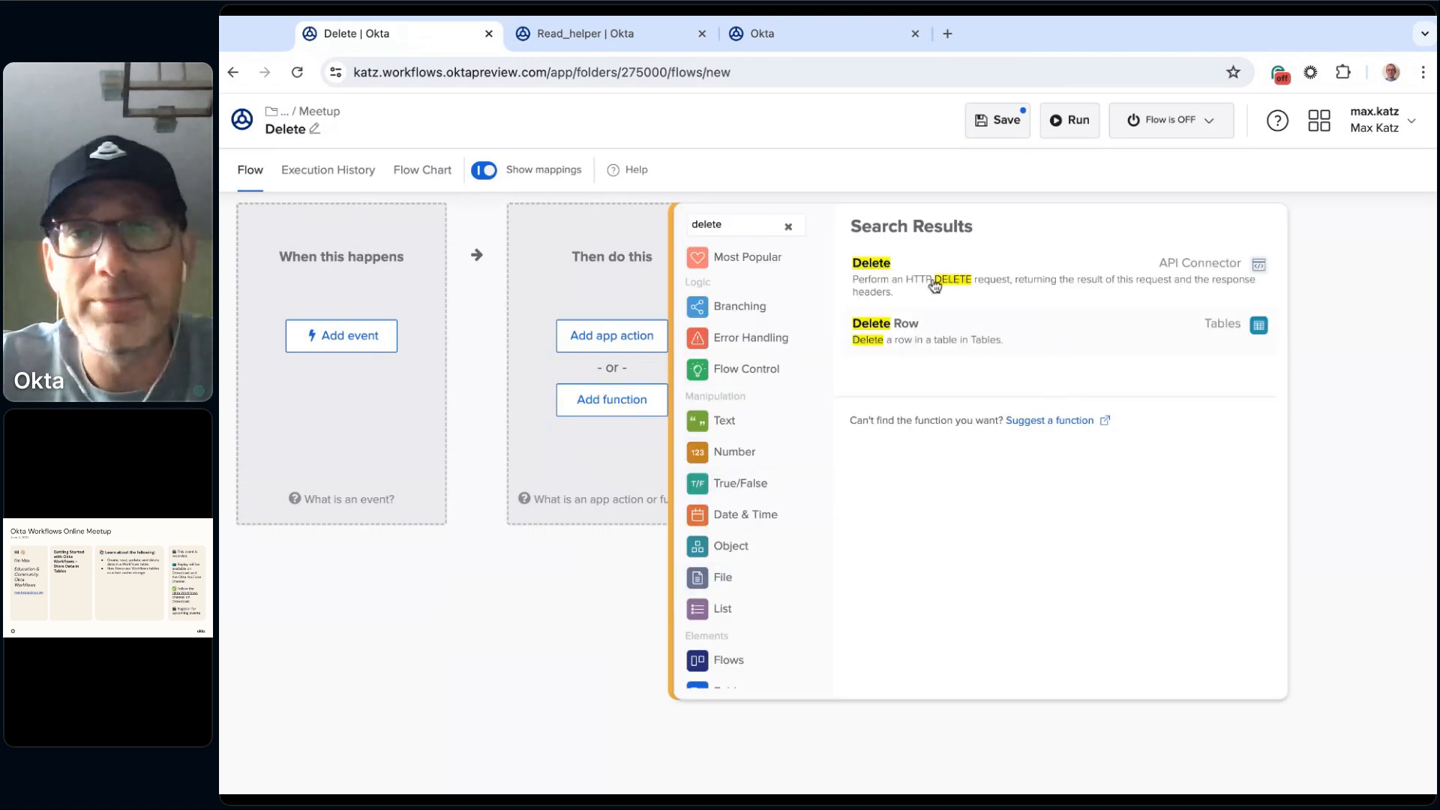
click(933, 343)
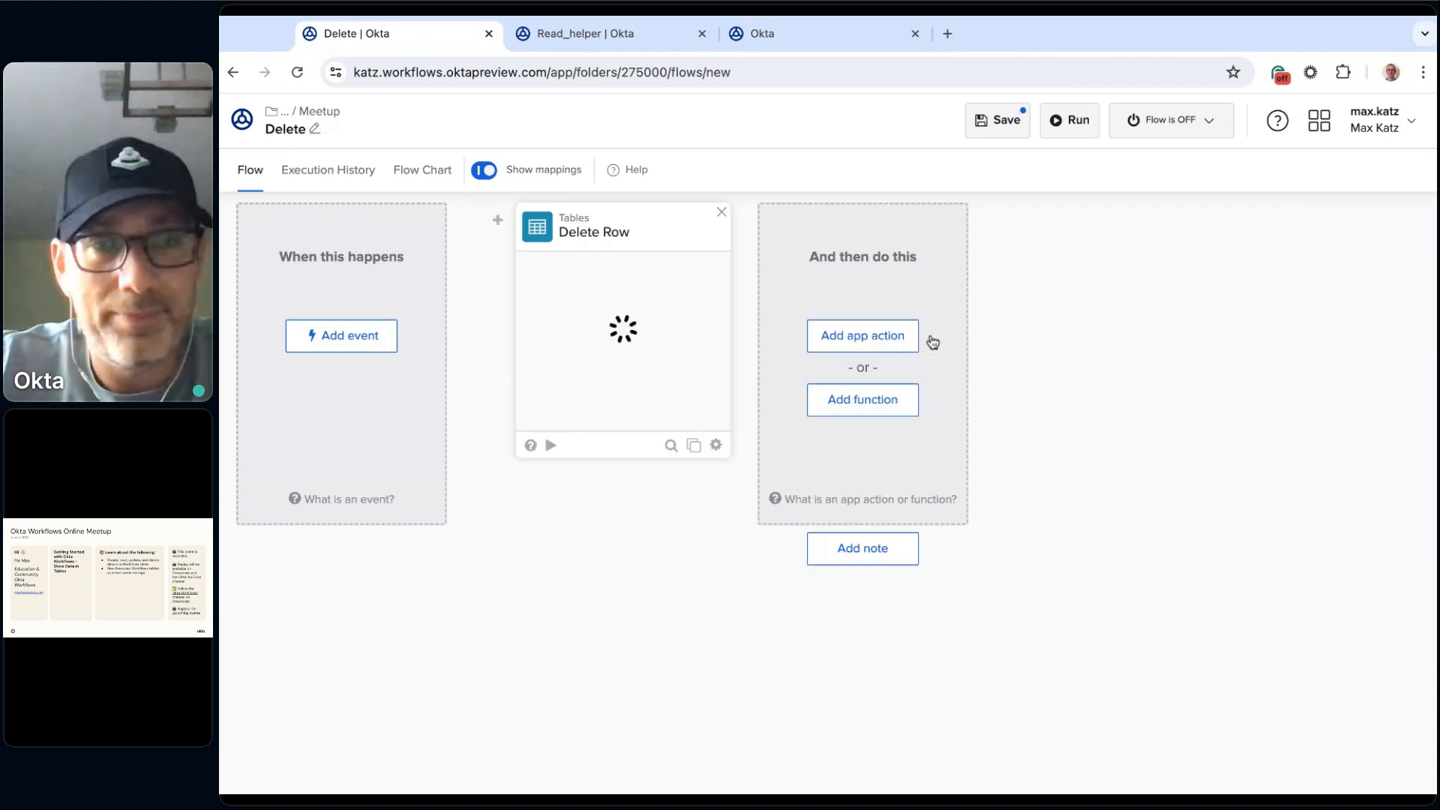
Step: Set Delete Row's table to Shopping table from 2.Online Meetups / 2024 / July 2024 / Meetup and save the card's options
click(606, 372)
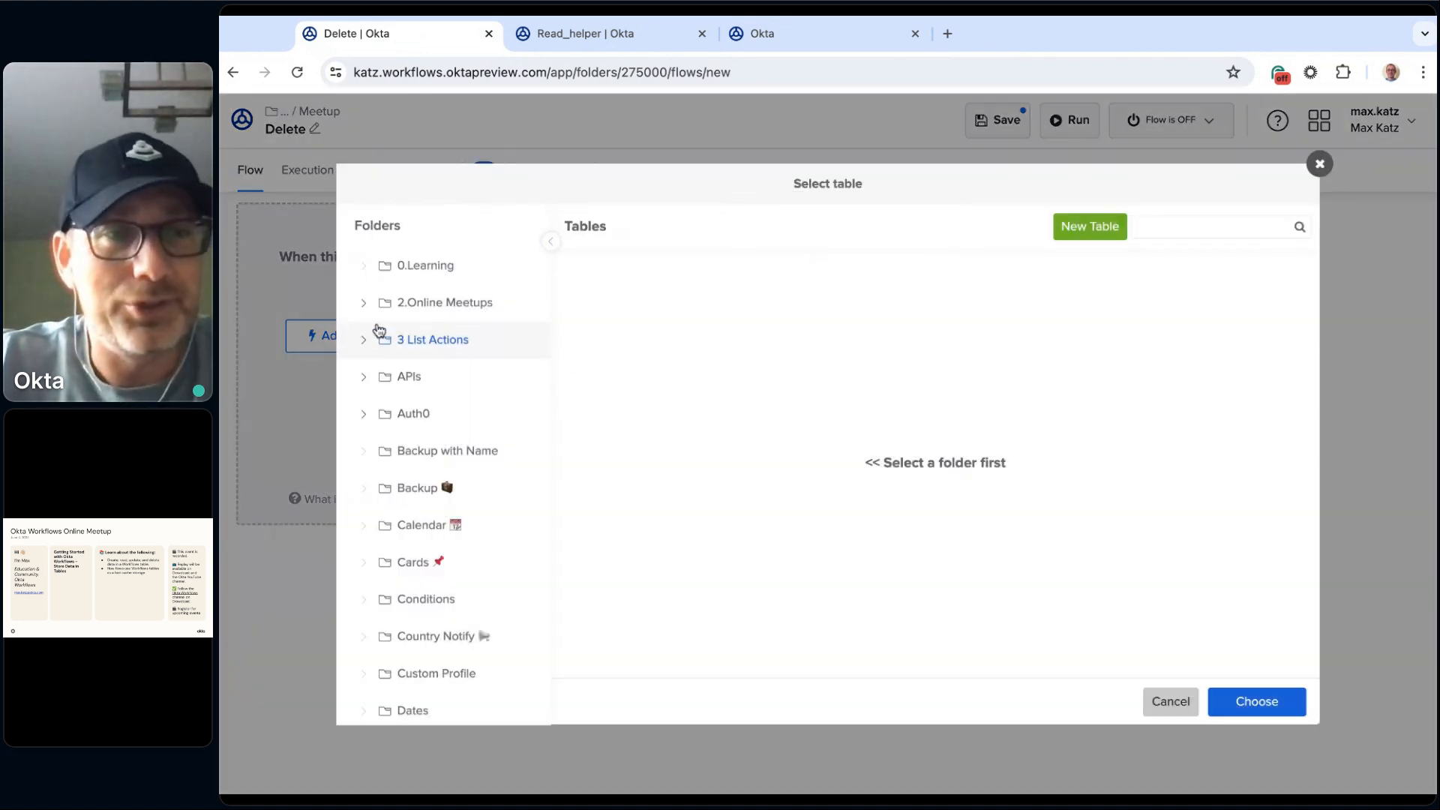
click(364, 302)
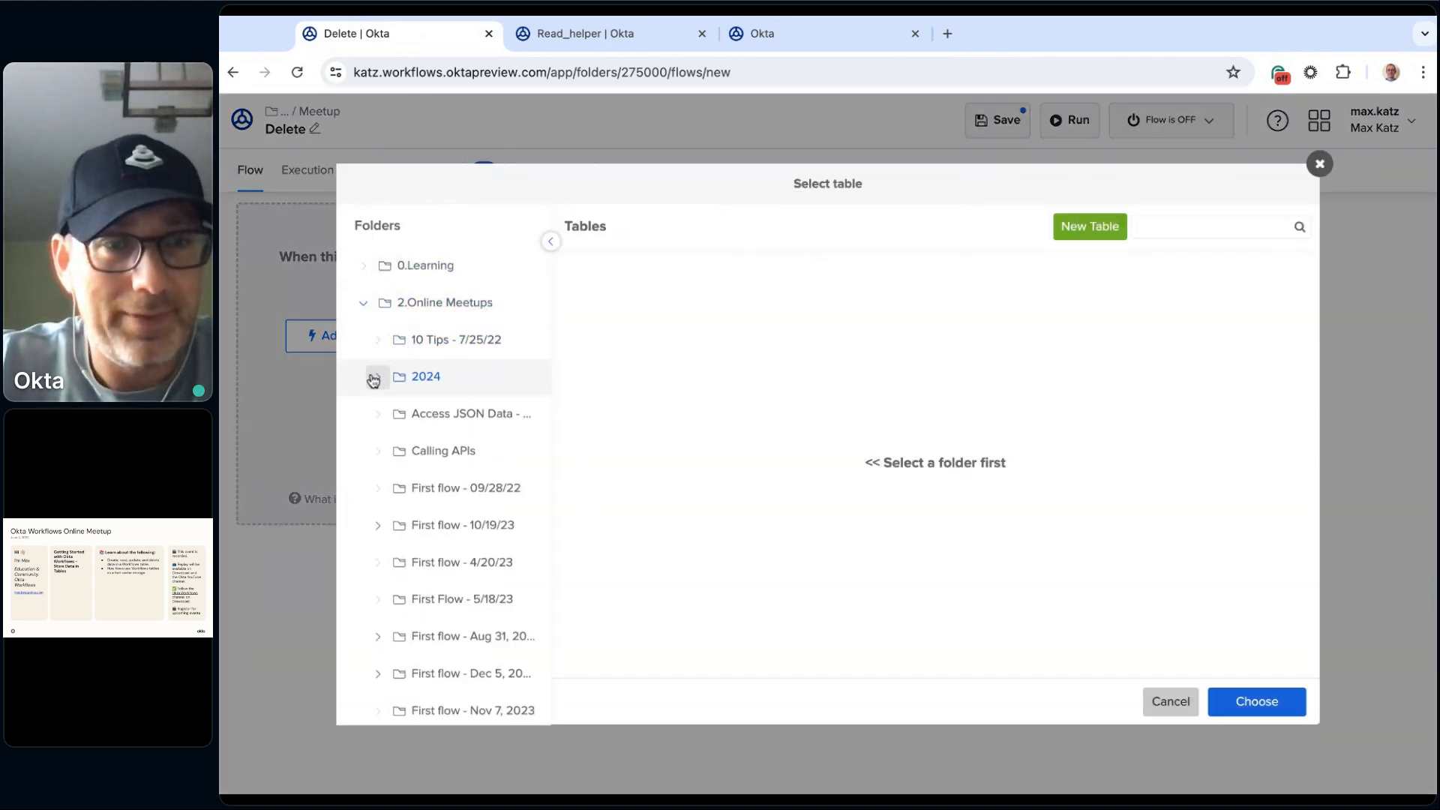
click(377, 377)
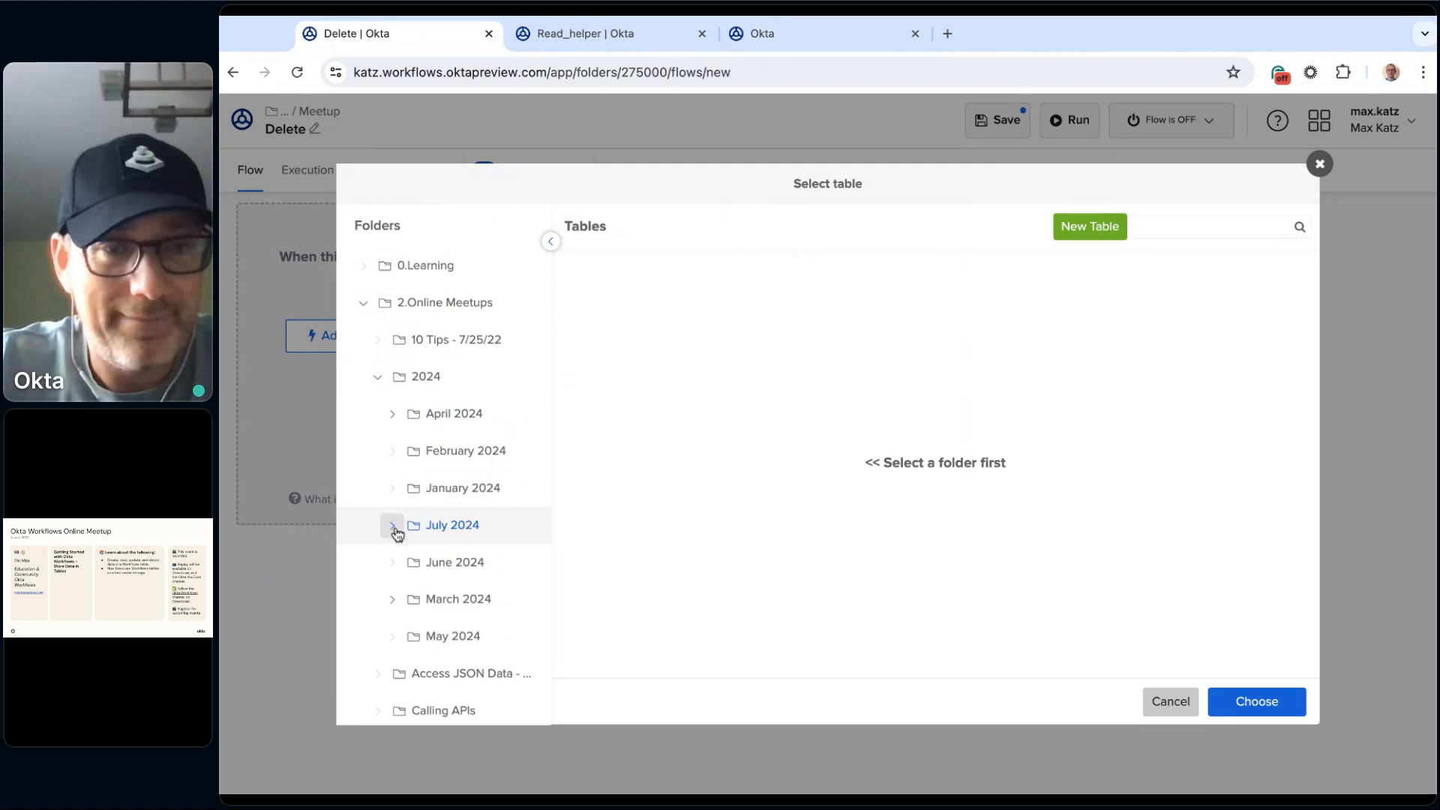
click(391, 531)
click(460, 563)
click(743, 294)
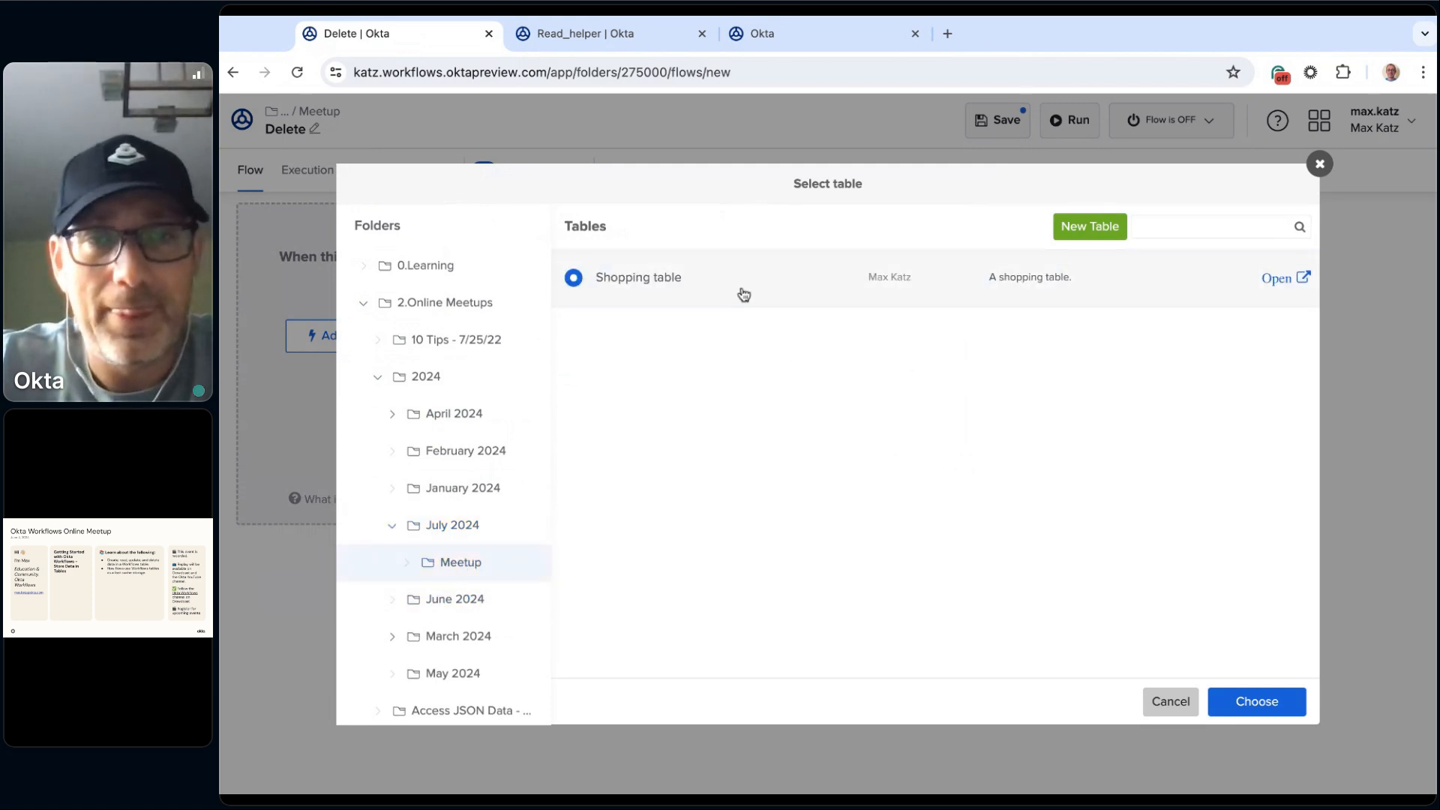
click(1255, 701)
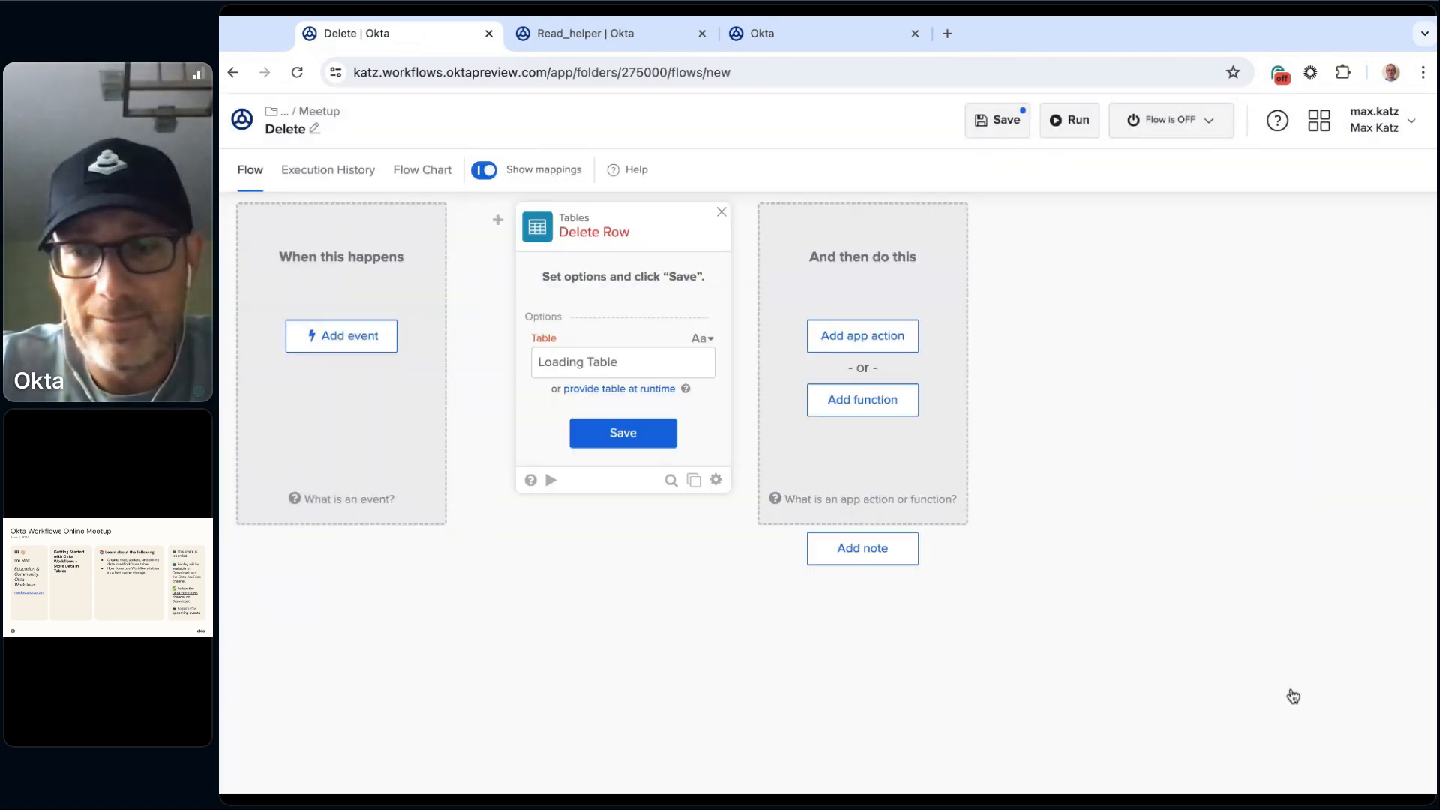
click(602, 449)
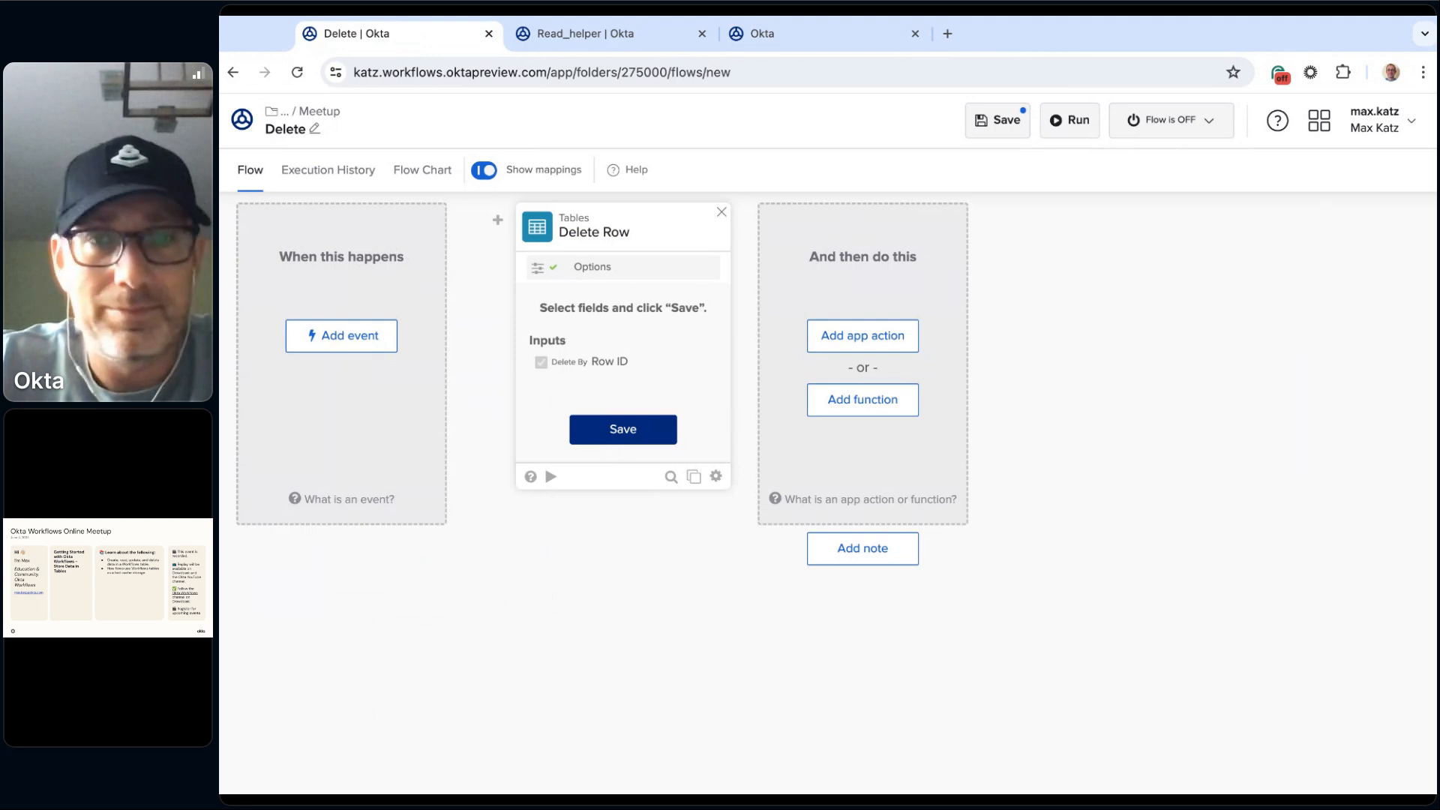
Step: Save Delete Row's input fields, set its Row ID to the copied 3d88c5e0-3e0f-11ef-93a0-c28ffaf4c24a, and save the flow
click(620, 424)
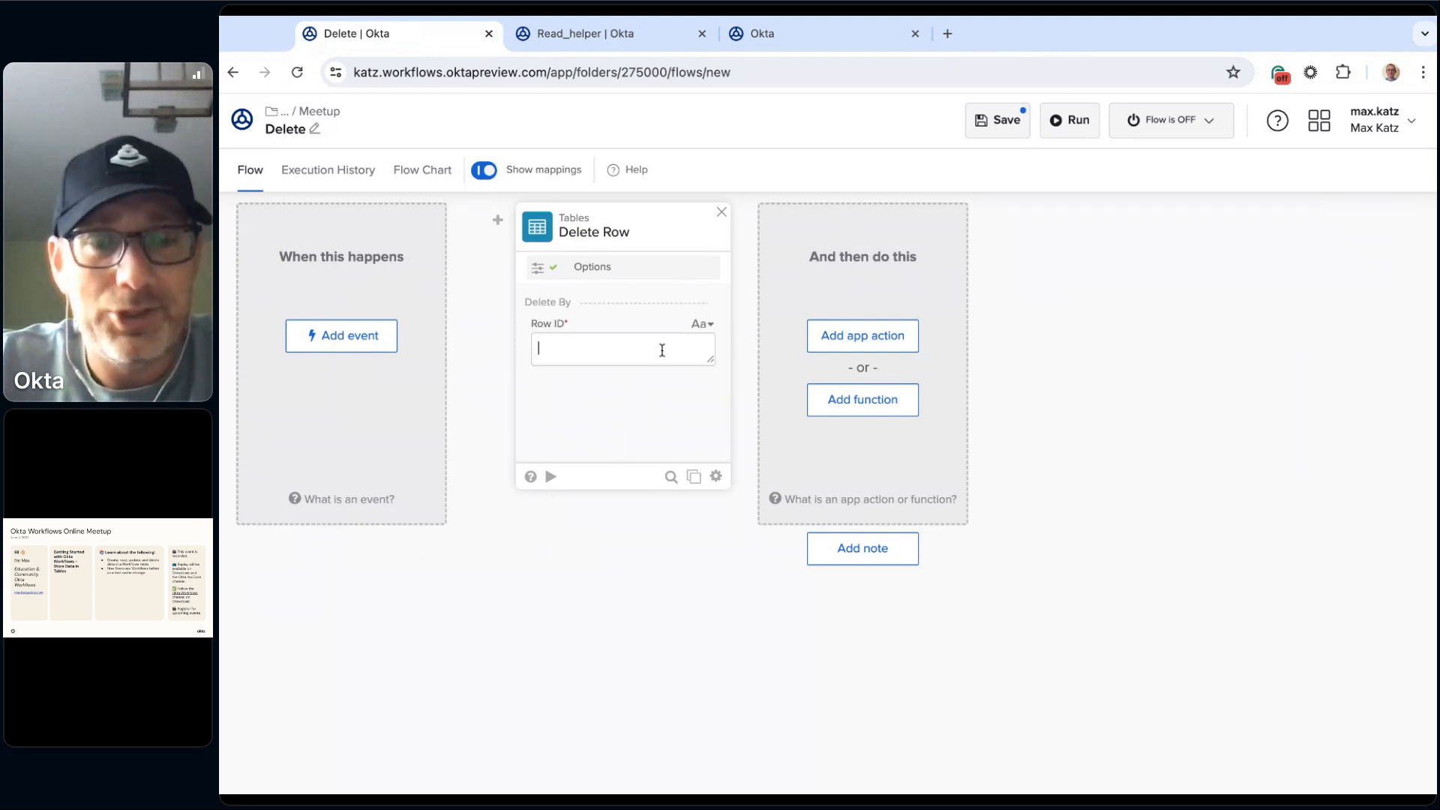
text(3d88c5e0-3e0f-11ef-93a0-c28ffaf4c24a)
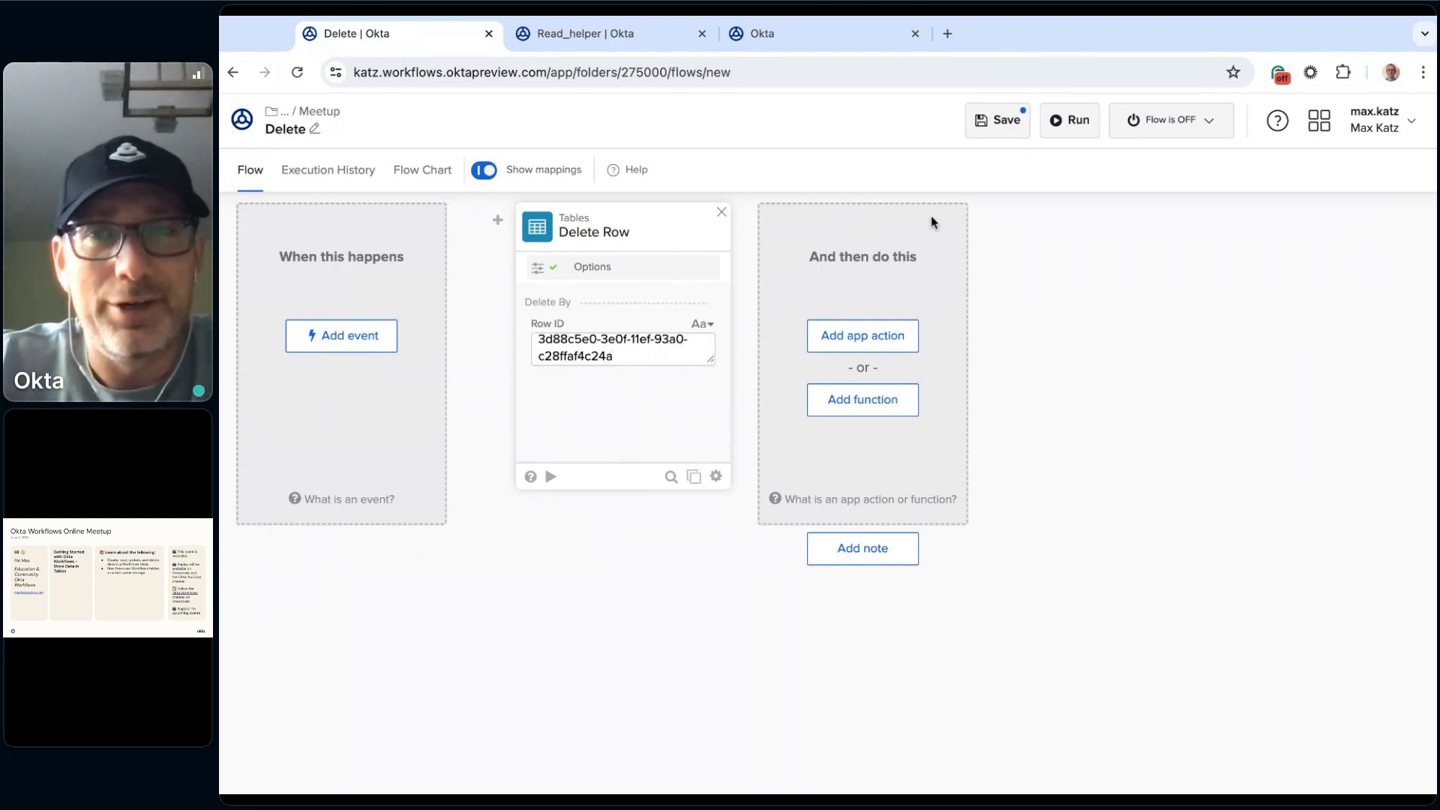
click(989, 137)
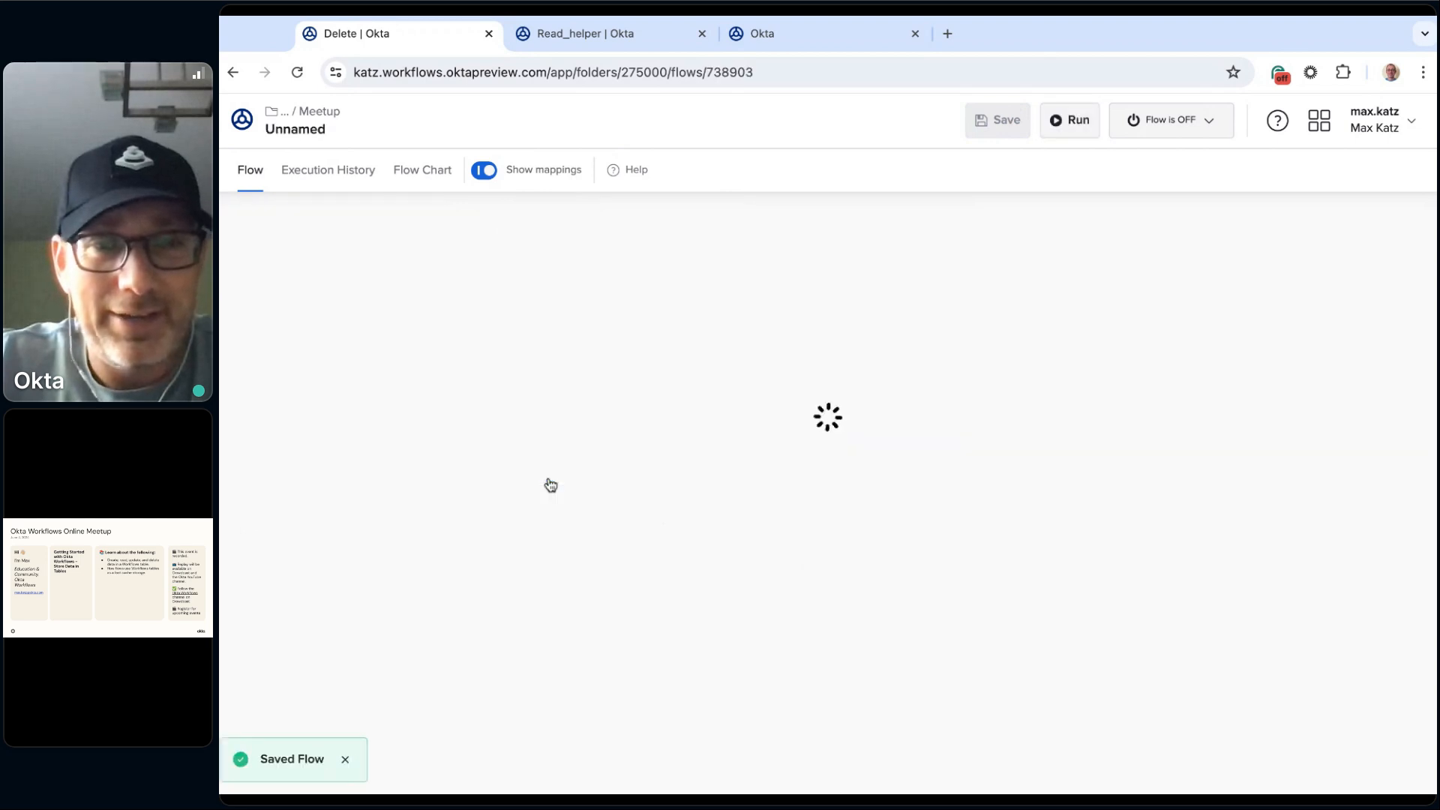
Step: Run the Delete Row card on its own and reload the Shopping table to check its rows, then close the card's run dialog
click(552, 478)
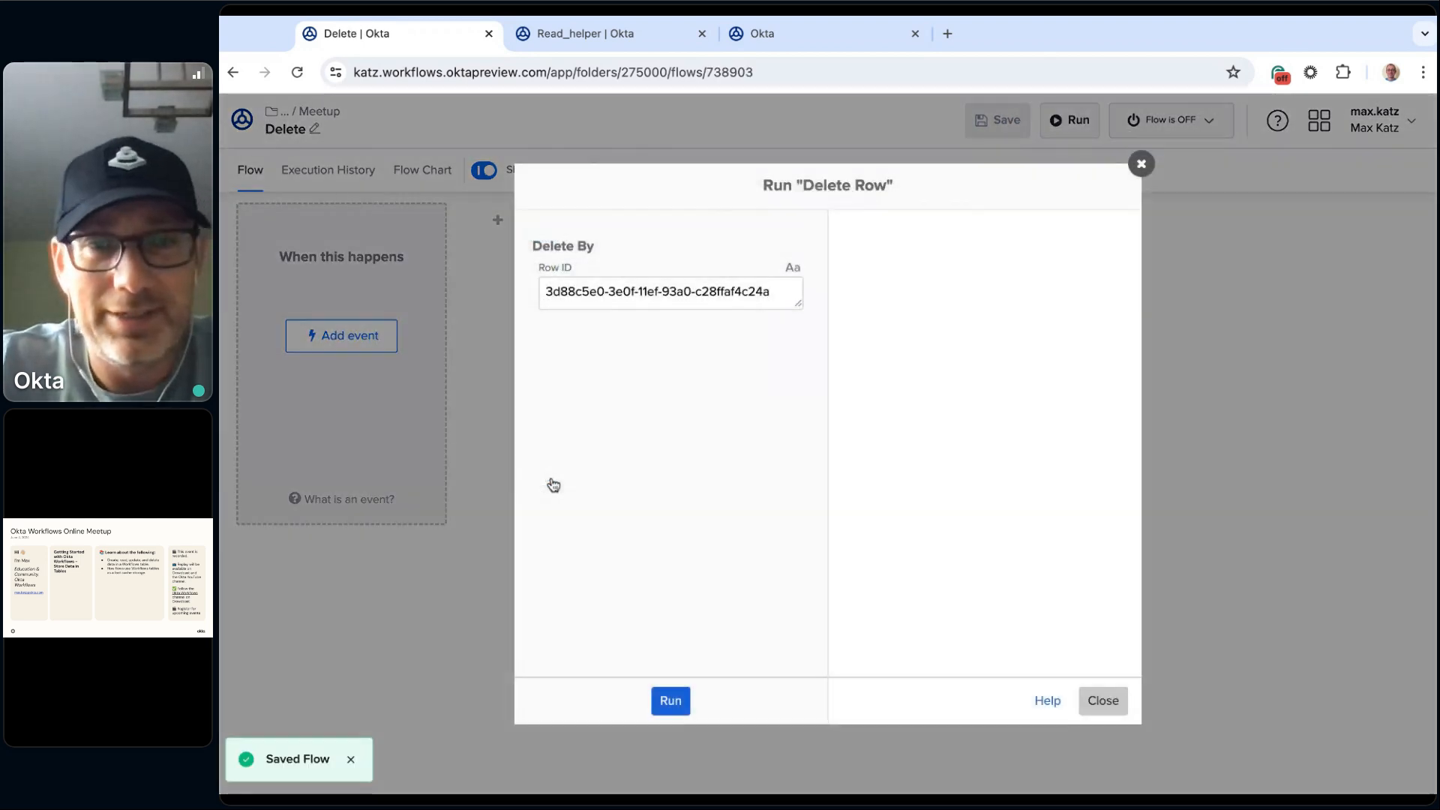
click(684, 702)
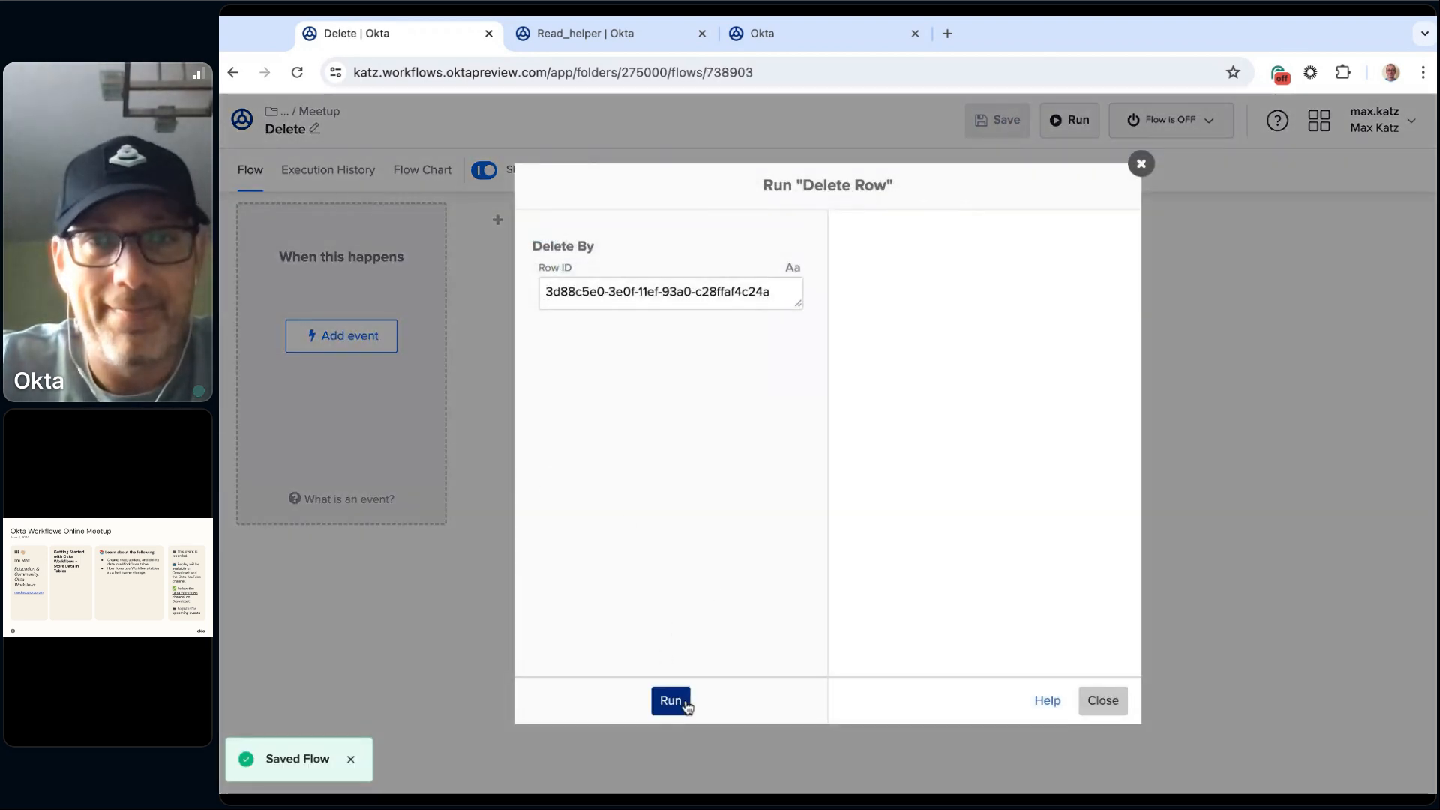
click(814, 36)
key(ctrl+r)
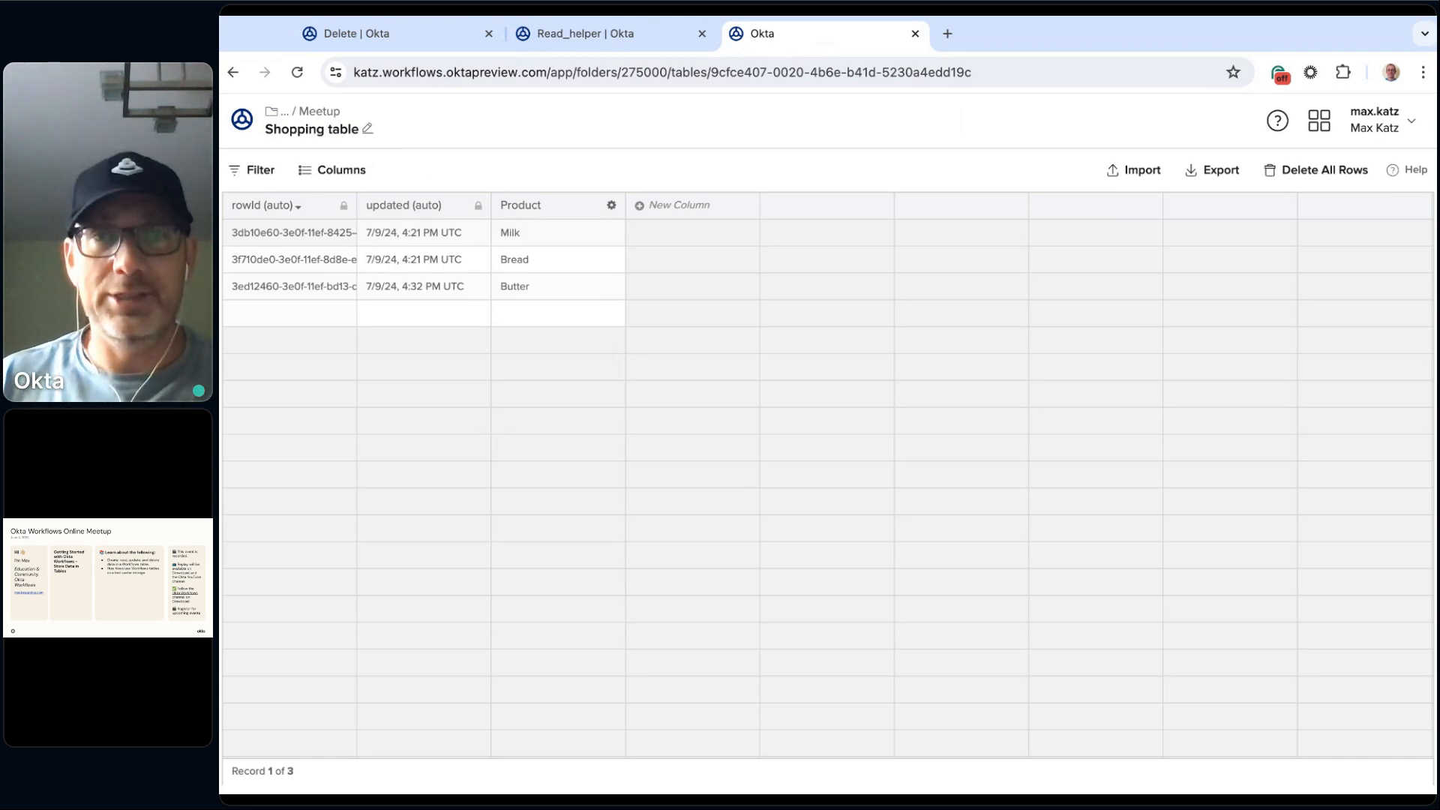
click(392, 34)
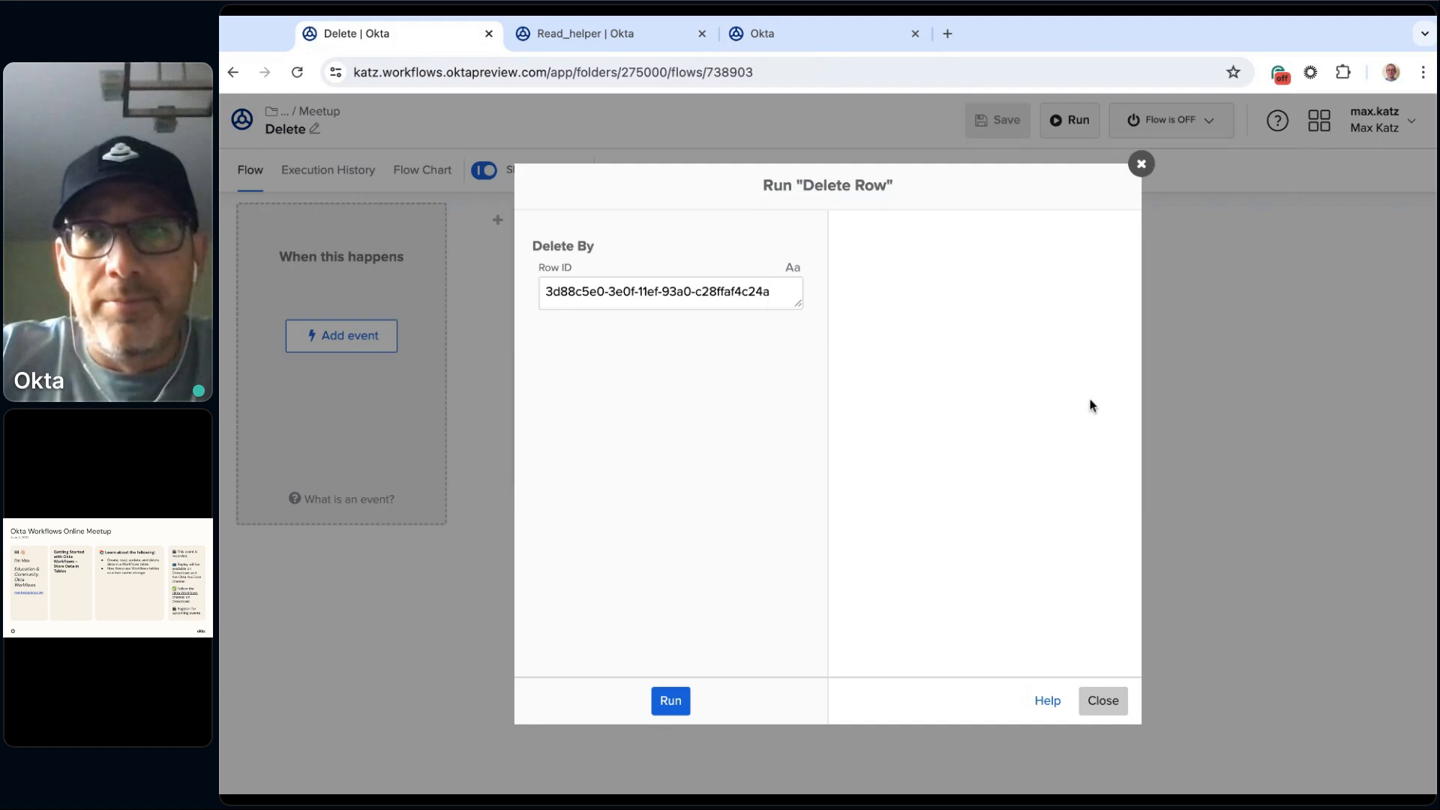
click(1103, 702)
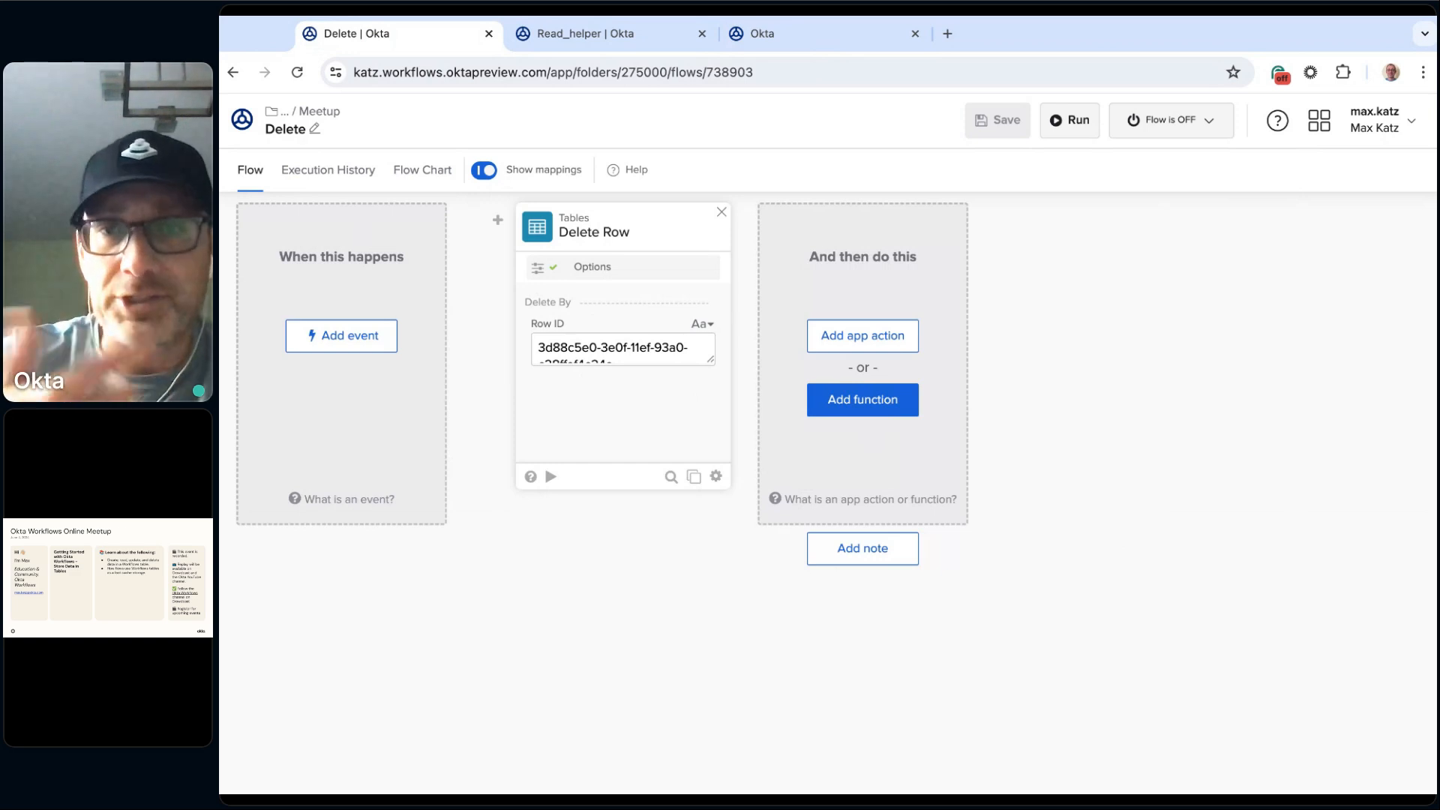
Step: Look through the connected and available apps offered for an app action, without adding one
click(891, 351)
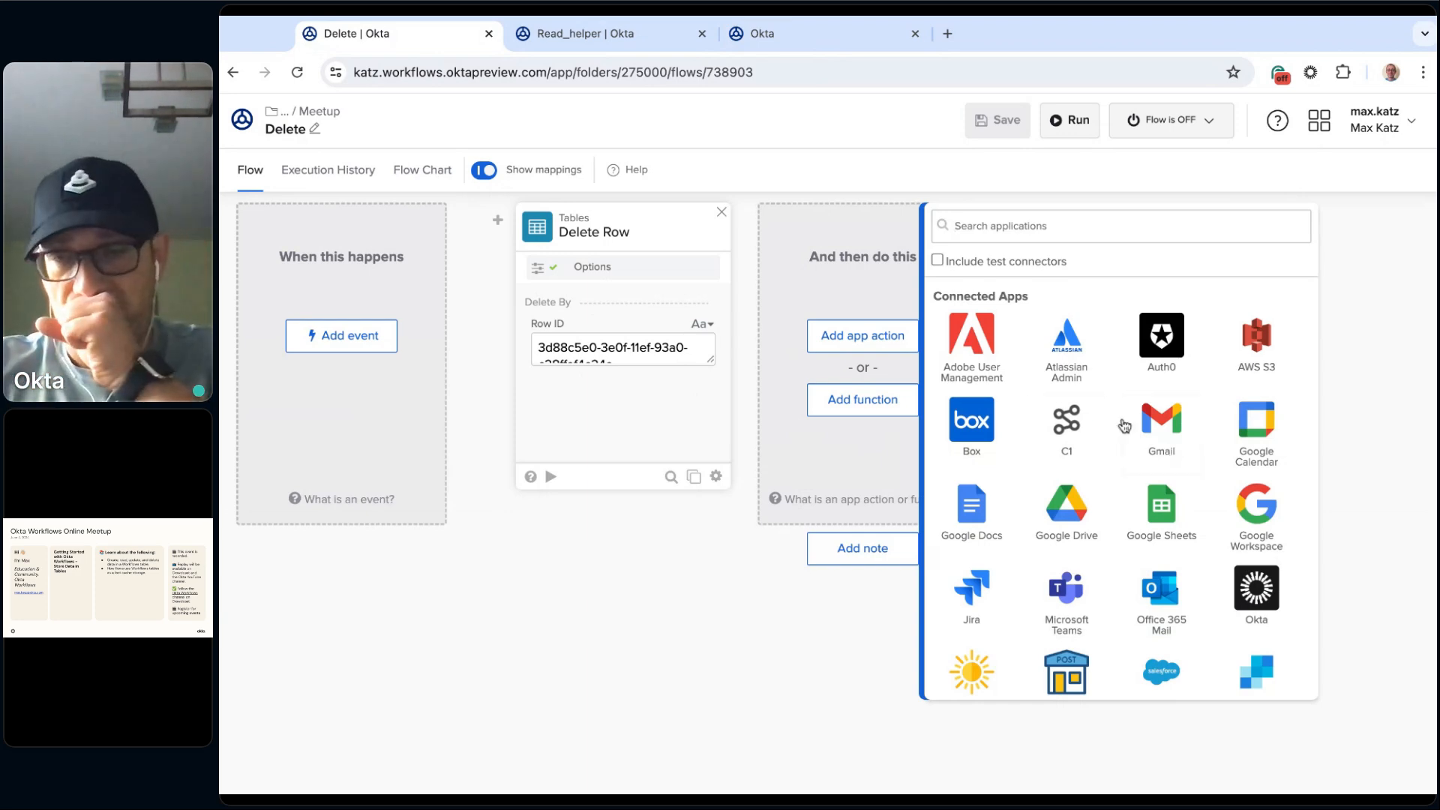
scroll(1143, 401, down, 10)
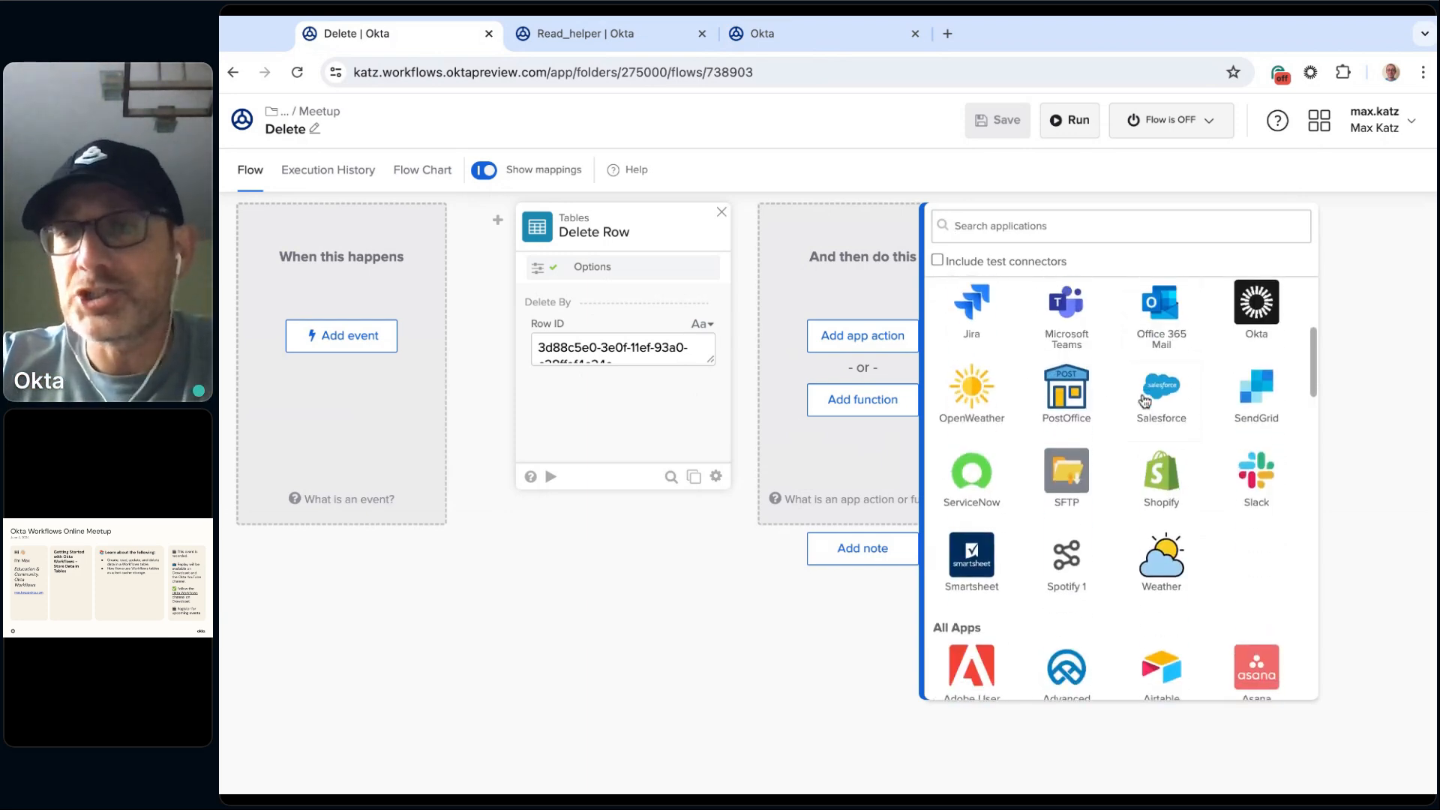
scroll(1121, 483, down, 5)
scroll(1122, 484, up, 15)
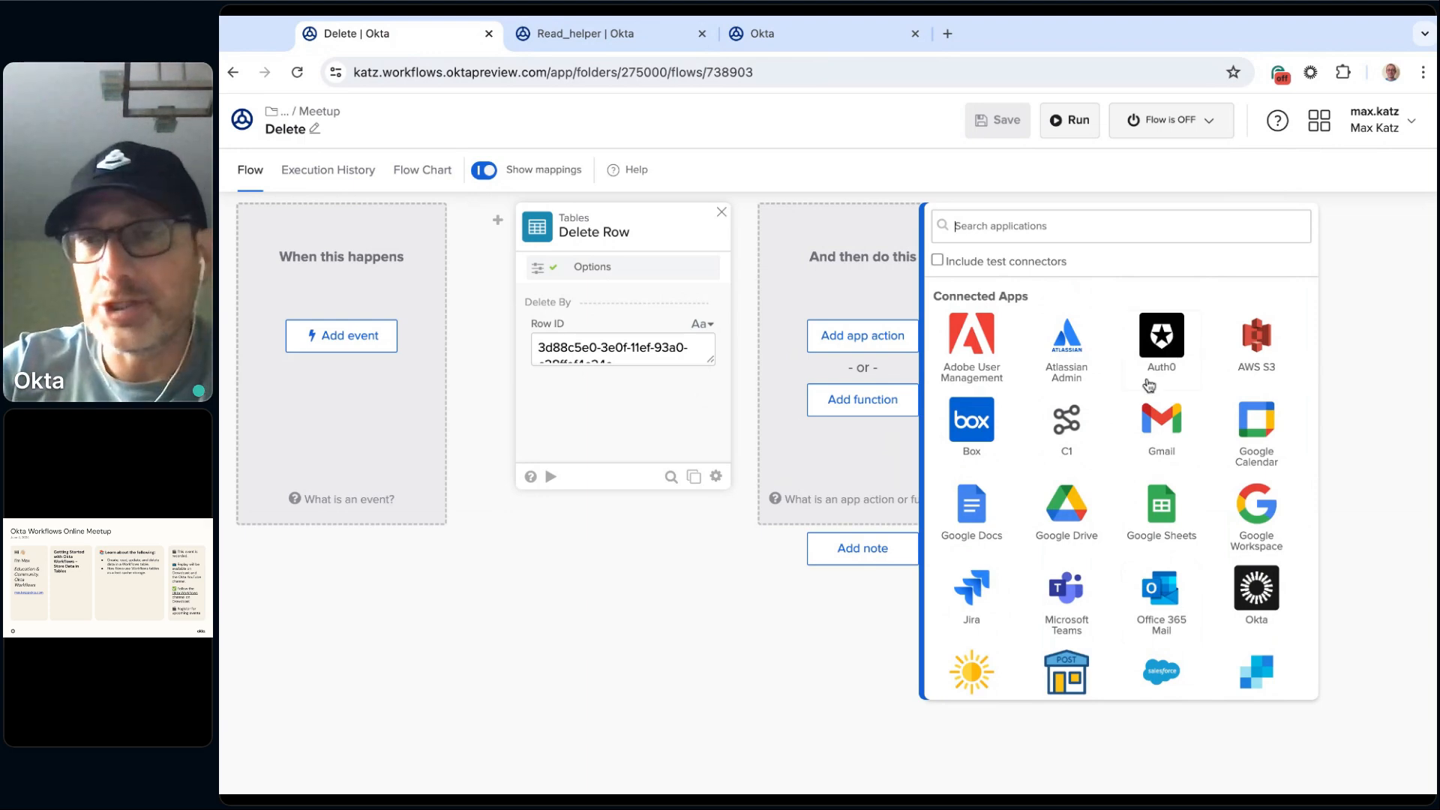
scroll(1128, 413, down, 4)
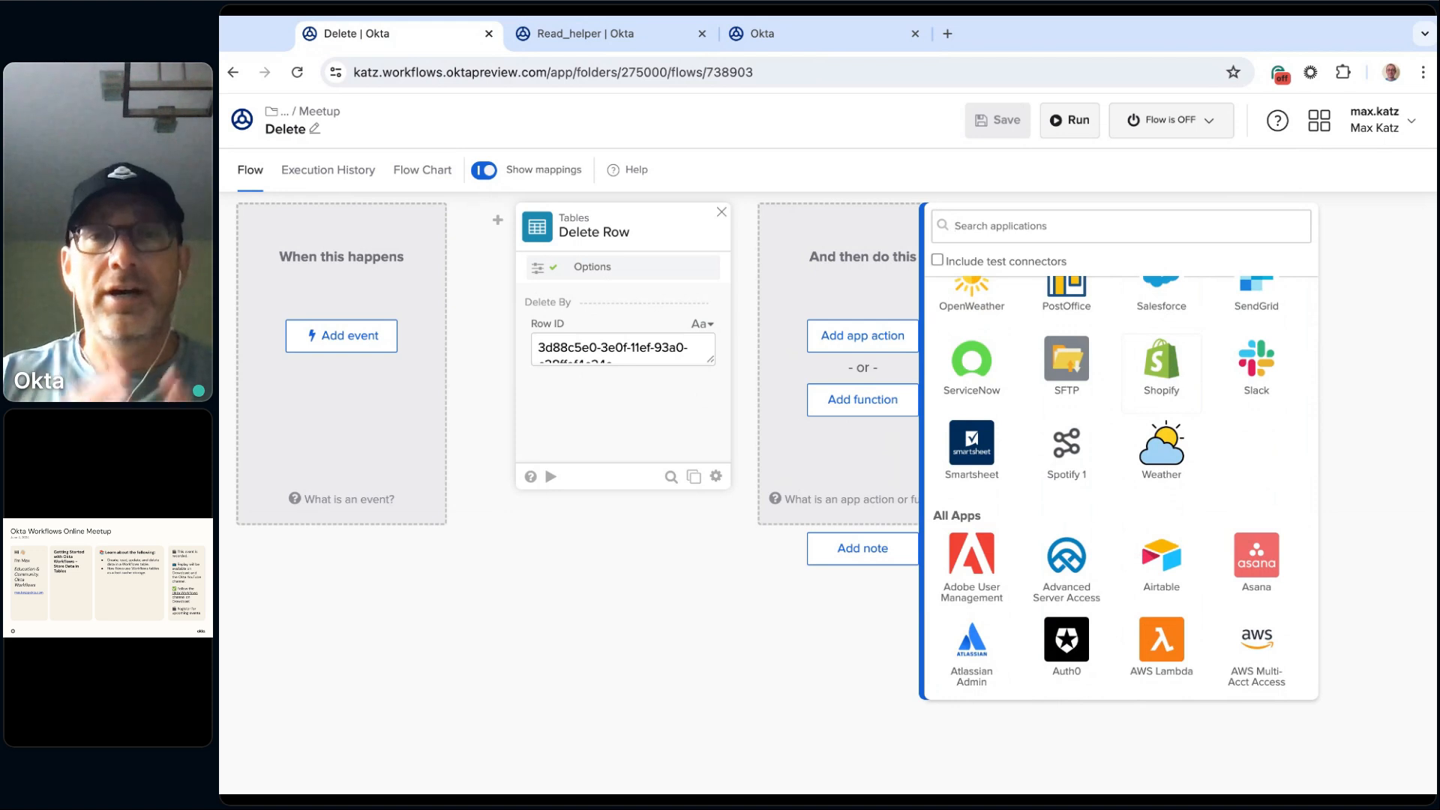
click(665, 603)
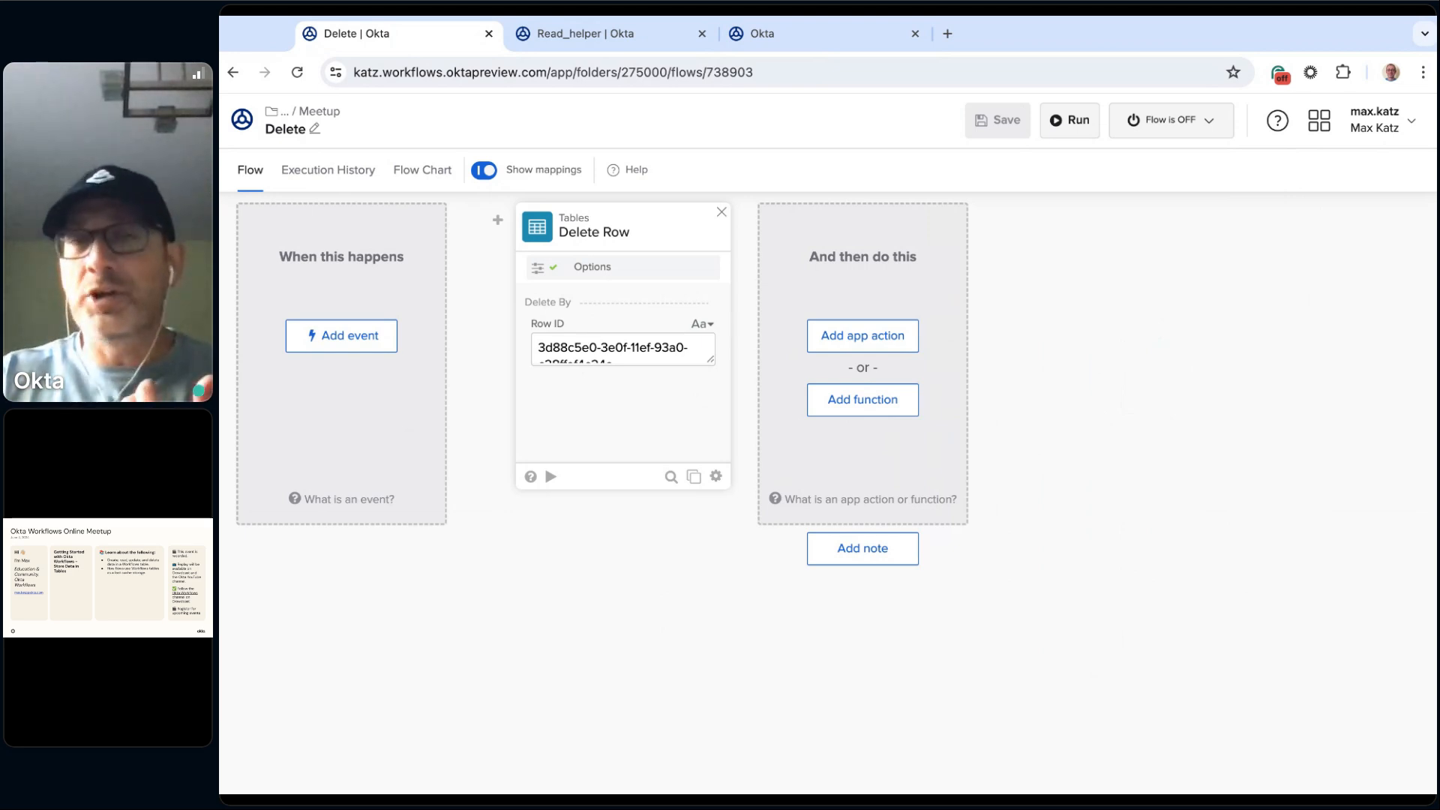
Step: Look through the apps and Okta events that can start the Delete flow, without picking one
click(353, 346)
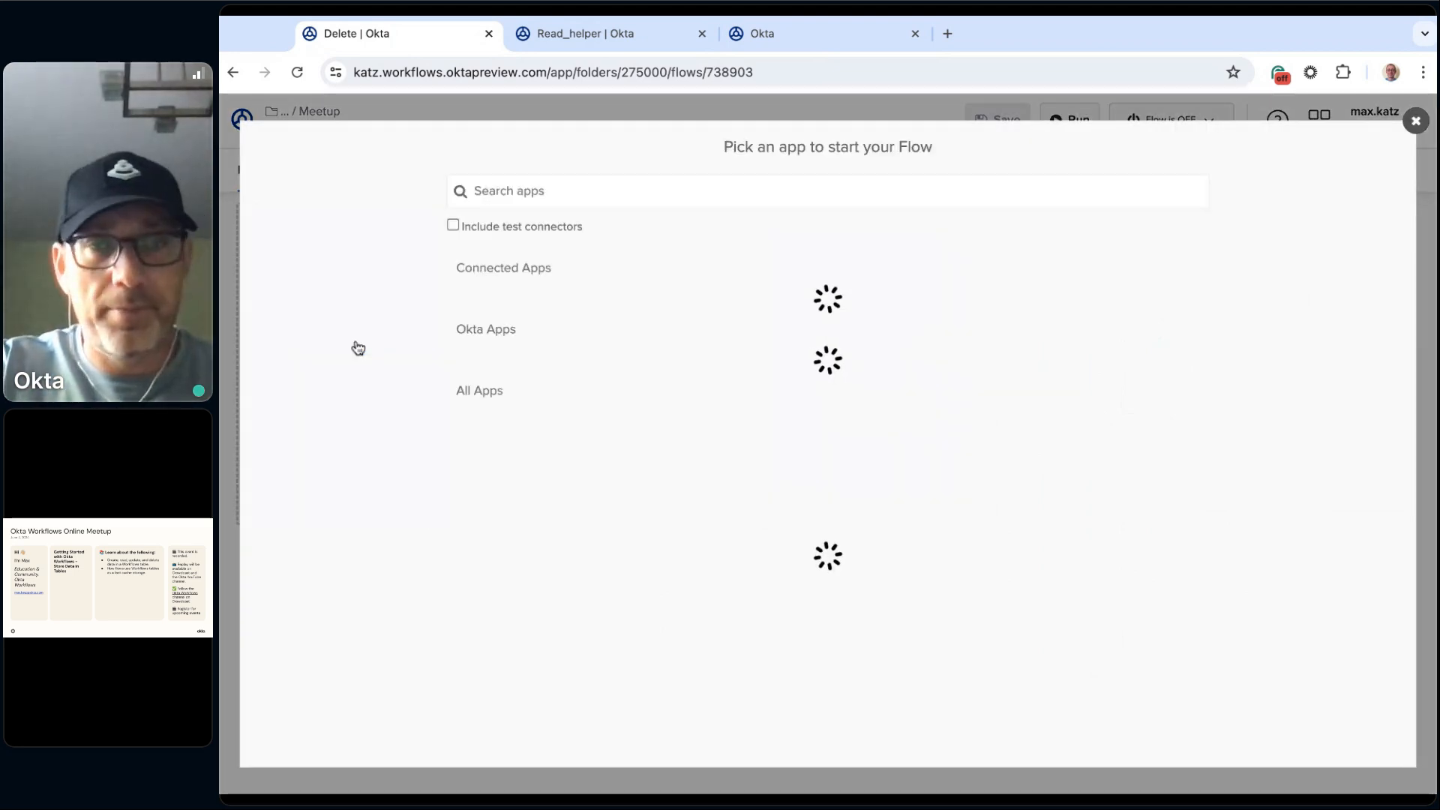
scroll(979, 500, down, 1)
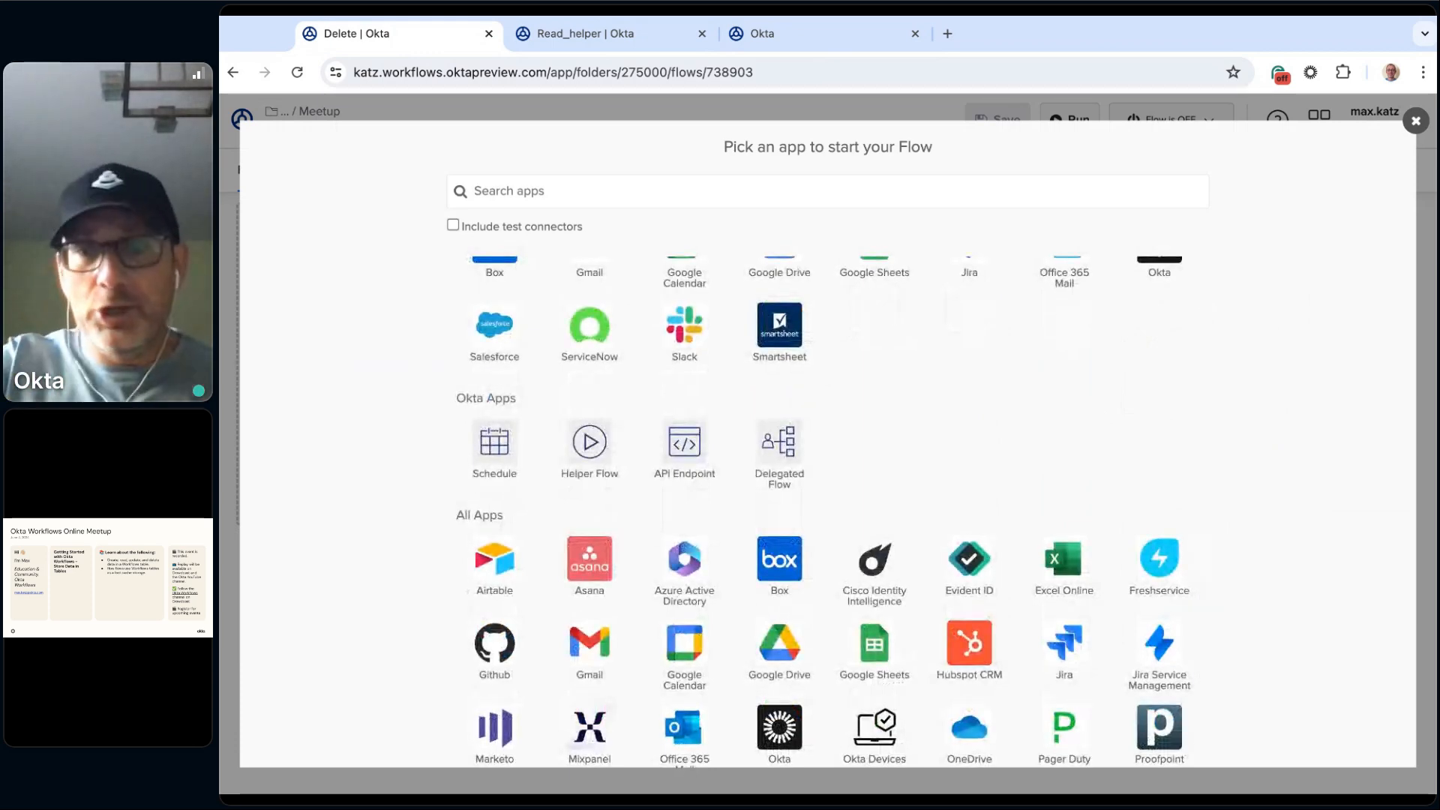
scroll(890, 505, down, 2)
scroll(891, 507, up, 3)
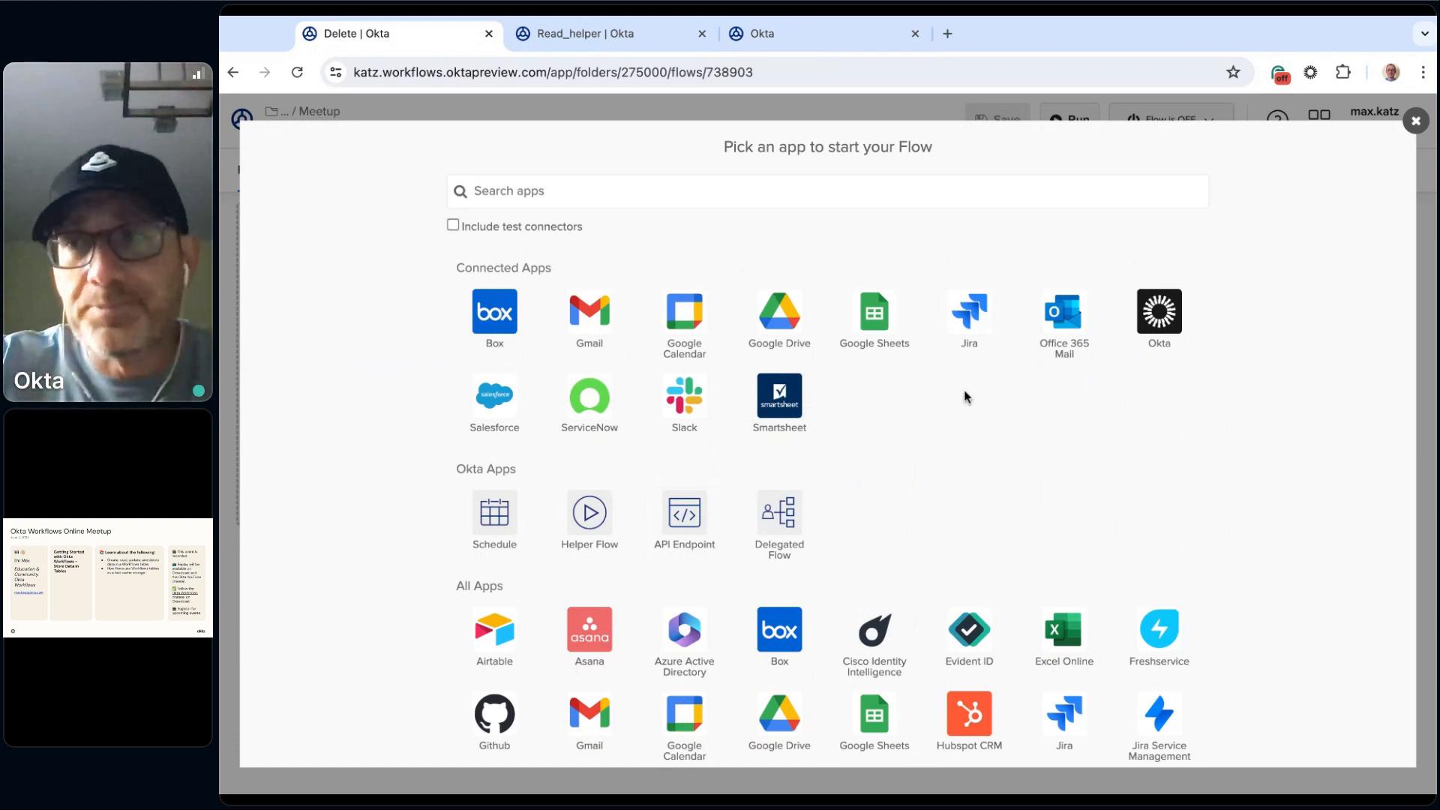
click(1414, 126)
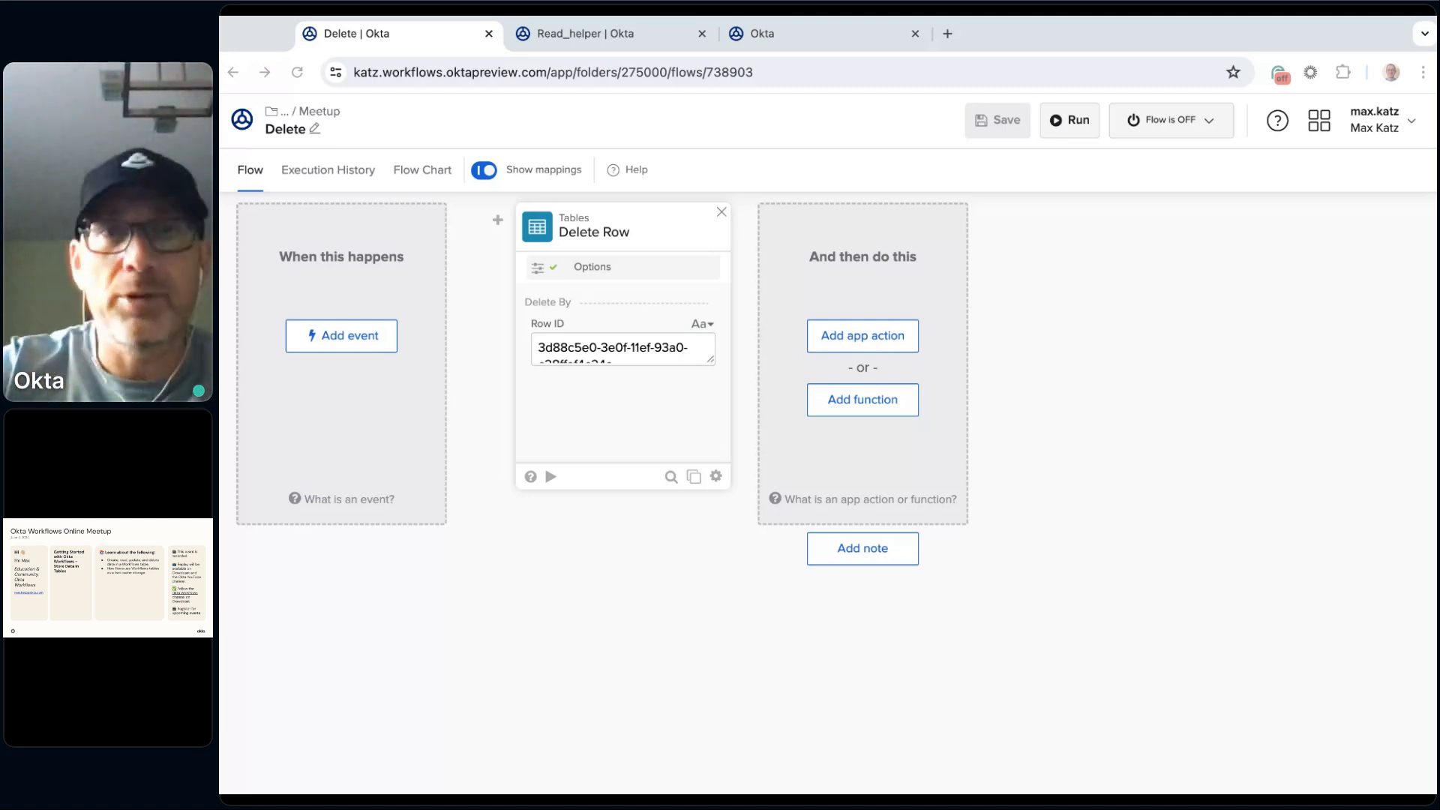
Step: Add a second Delete Row function after the first and set its table to be provided at runtime
click(668, 420)
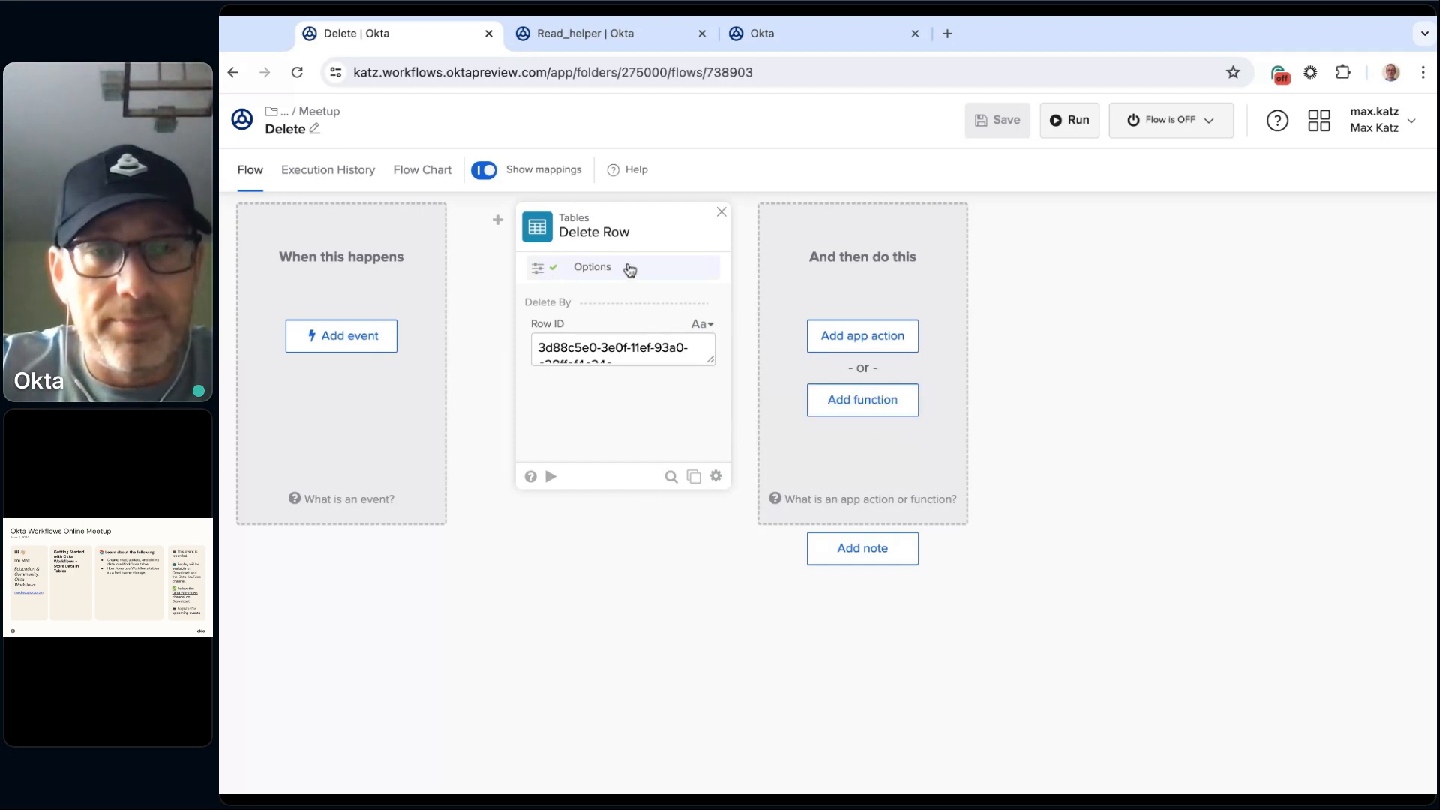
click(878, 411)
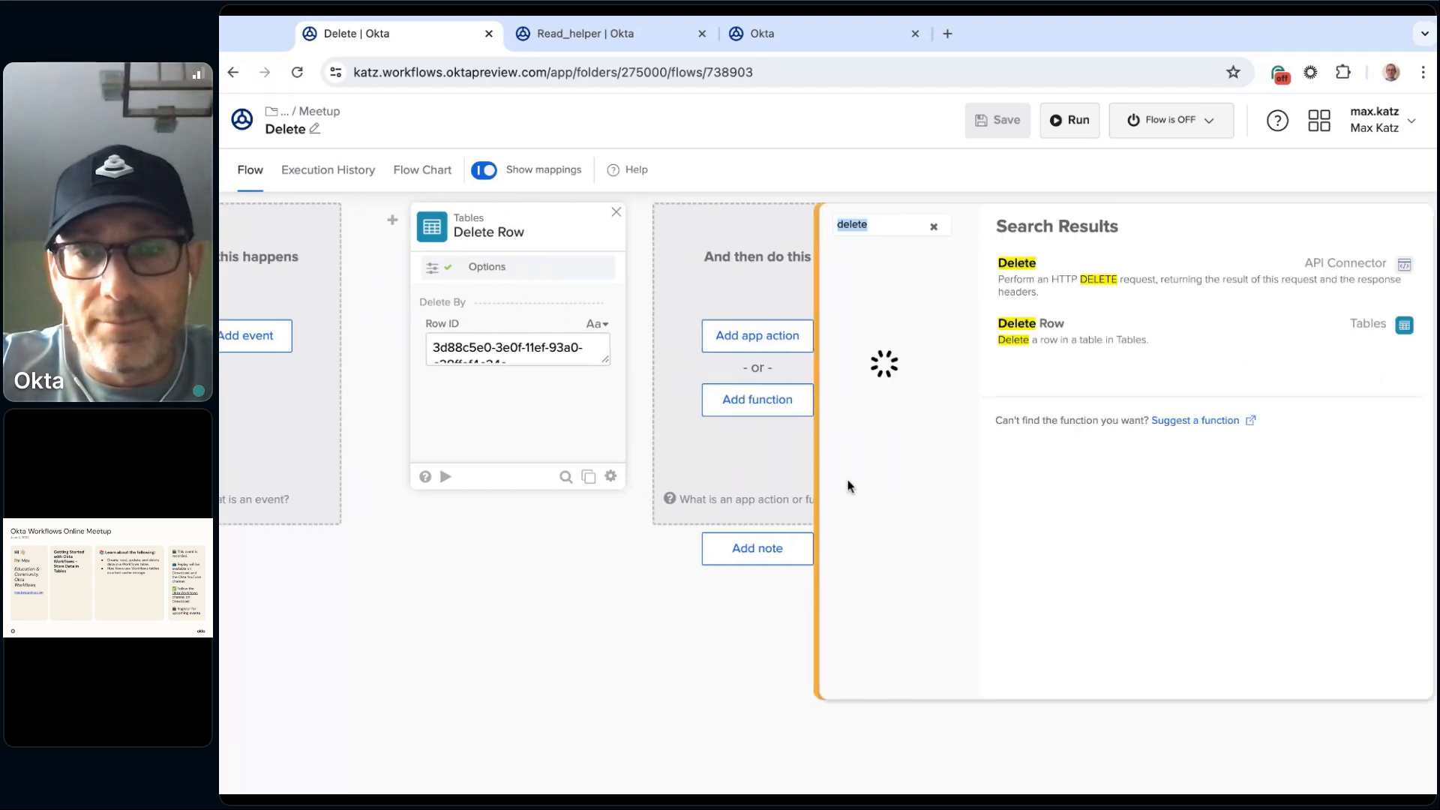
scroll(927, 433, down, 5)
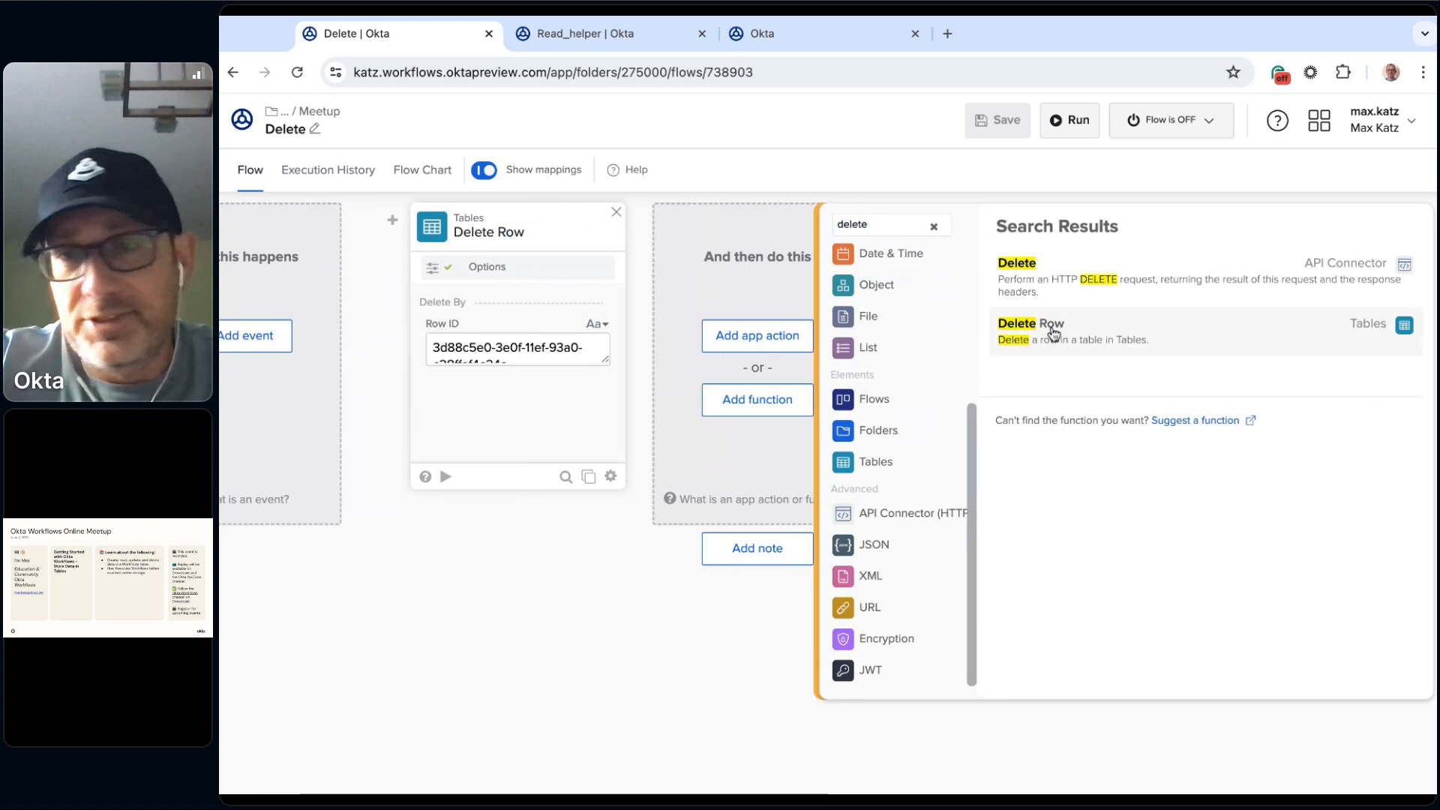
click(1053, 333)
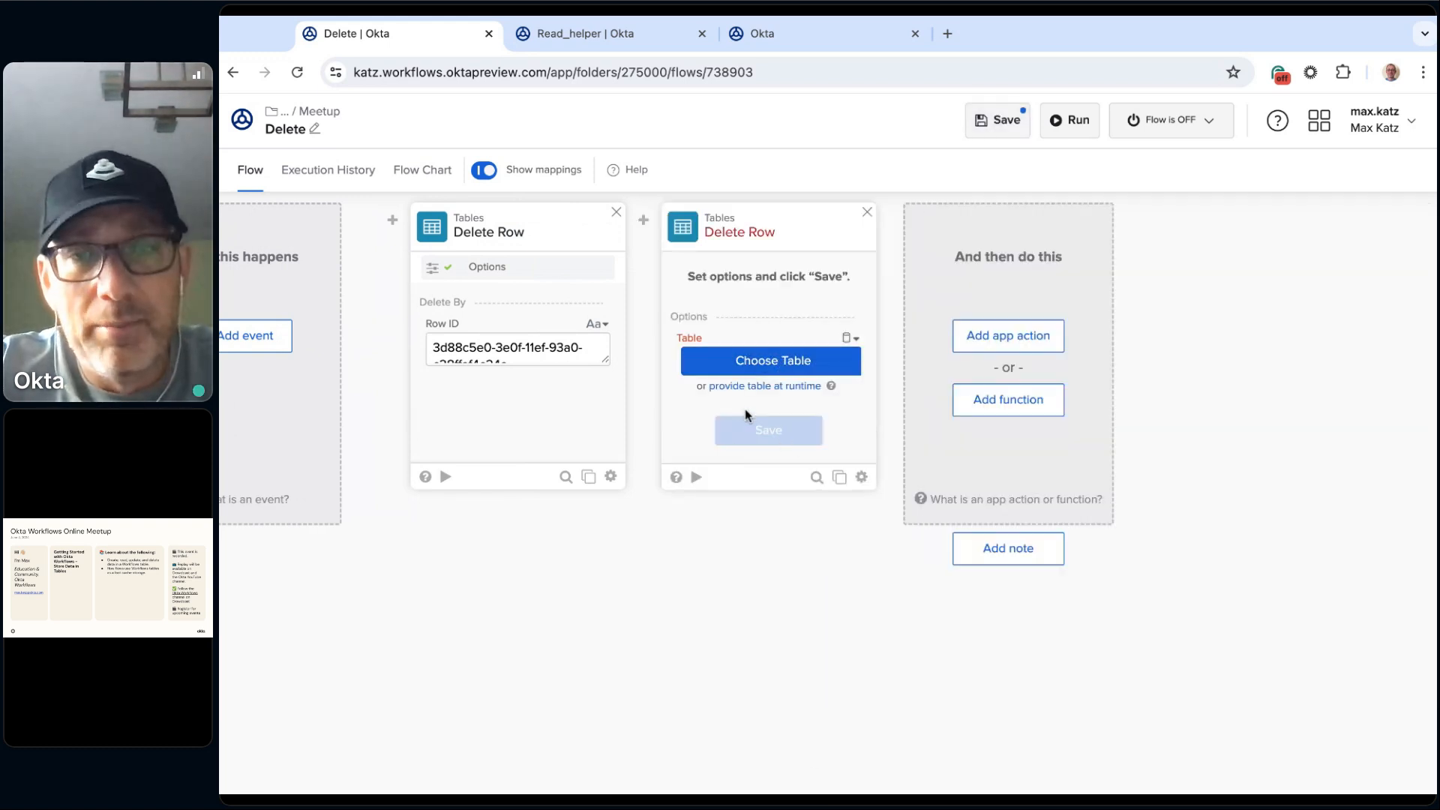
click(782, 387)
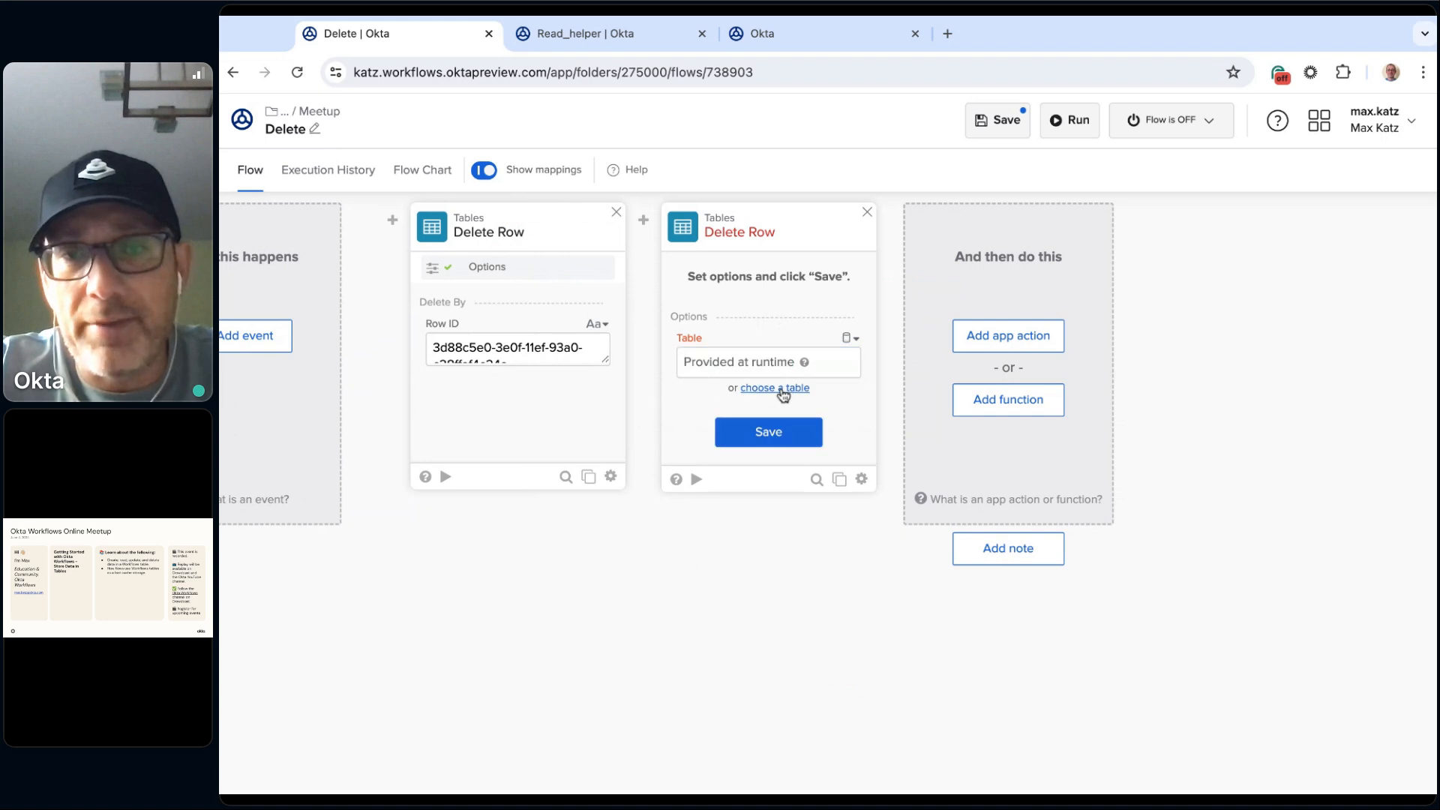